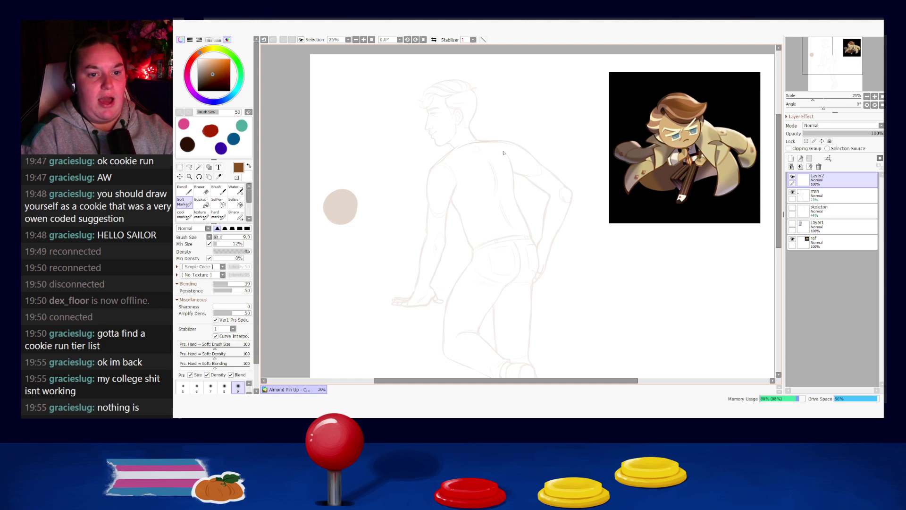
- Sketch the garment line over the figure's shoulder and down the back edge of the torso with the soft marker
mouse_move(429, 183)
left_mouse_down()
mouse_move(435, 198)
mouse_move(426, 204)
left_mouse_up()
key("ctrl+z")
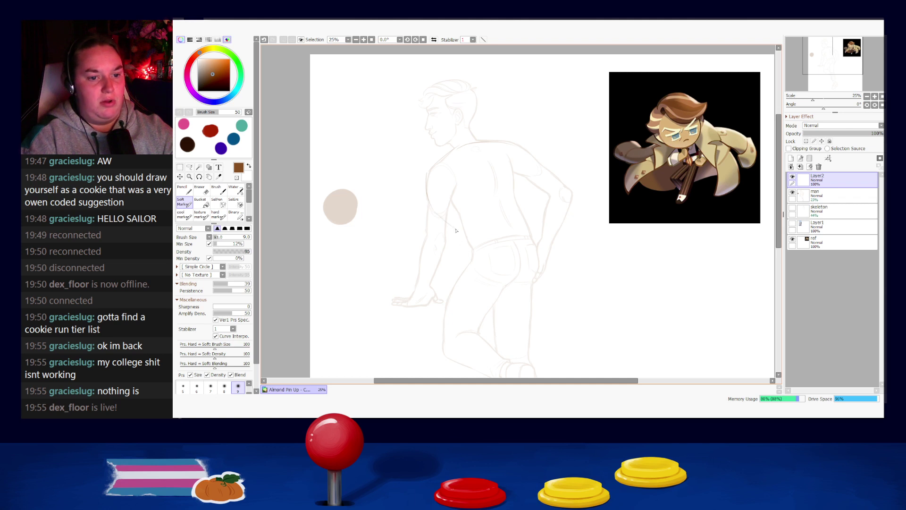
key("ctrl+z")
mouse_move(512, 146)
left_mouse_down()
mouse_move(521, 193)
mouse_move(517, 153)
mouse_move(521, 174)
left_mouse_up()
key("ctrl+z")
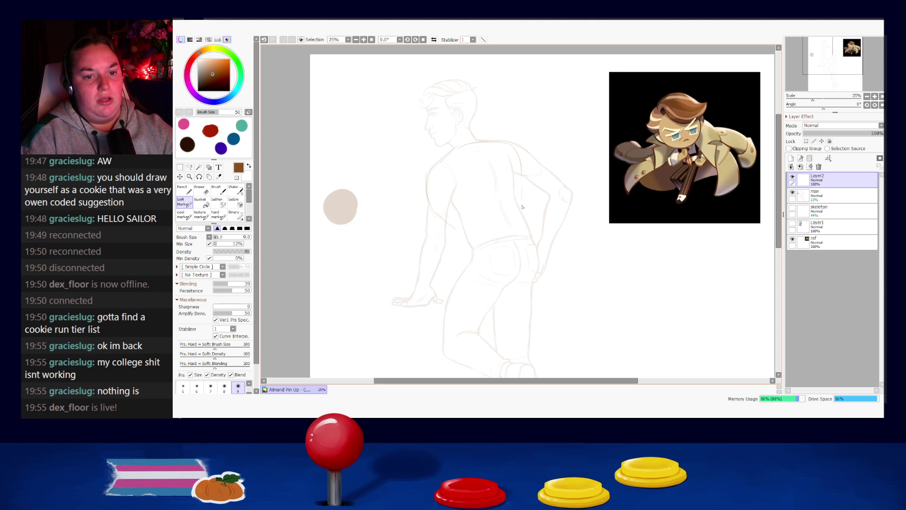
key("ctrl+z")
left_click_drag(522, 181, 523, 199)
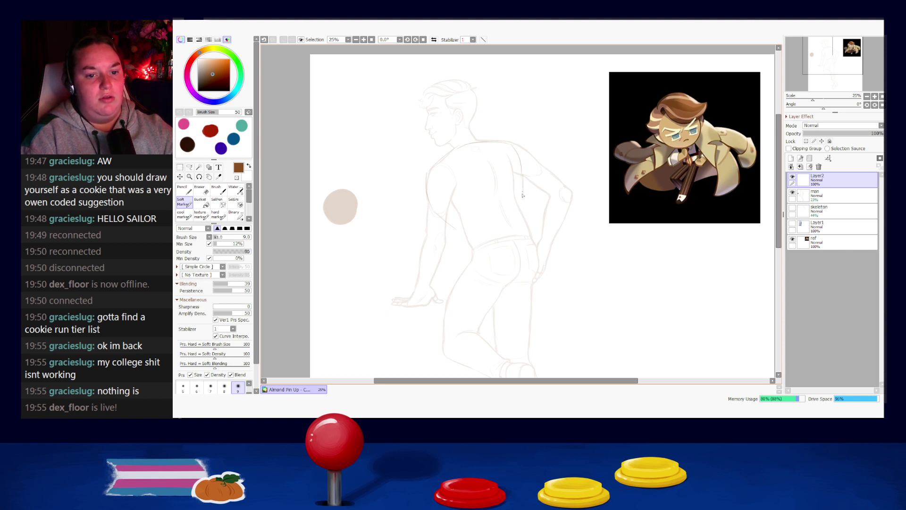
key("ctrl+z")
left_click_drag(452, 228, 460, 249)
key("ctrl+z")
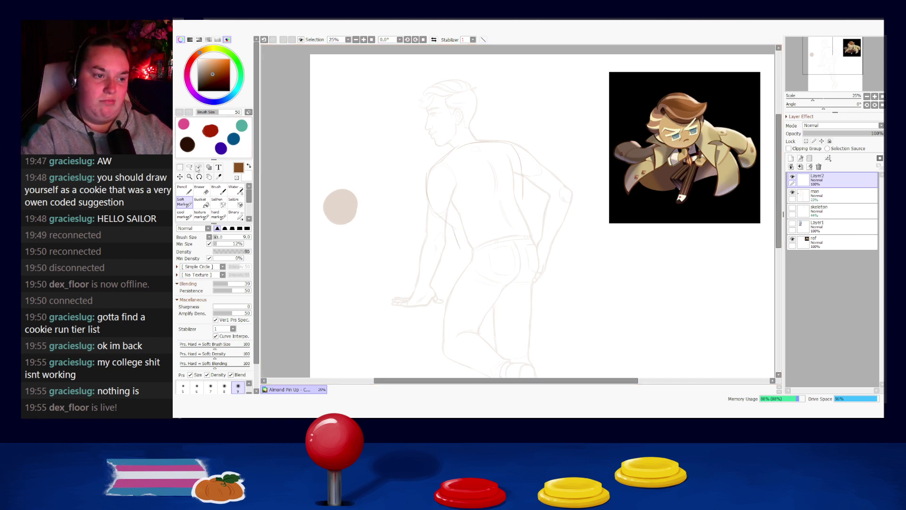
key("l")
mouse_move(456, 188)
left_mouse_down()
mouse_move(467, 231)
mouse_move(462, 211)
mouse_move(458, 239)
mouse_move(458, 222)
left_mouse_up()
key("ctrl+d")
key("ctrl+z")
key("ctrl+z")
key("ctrl+z")
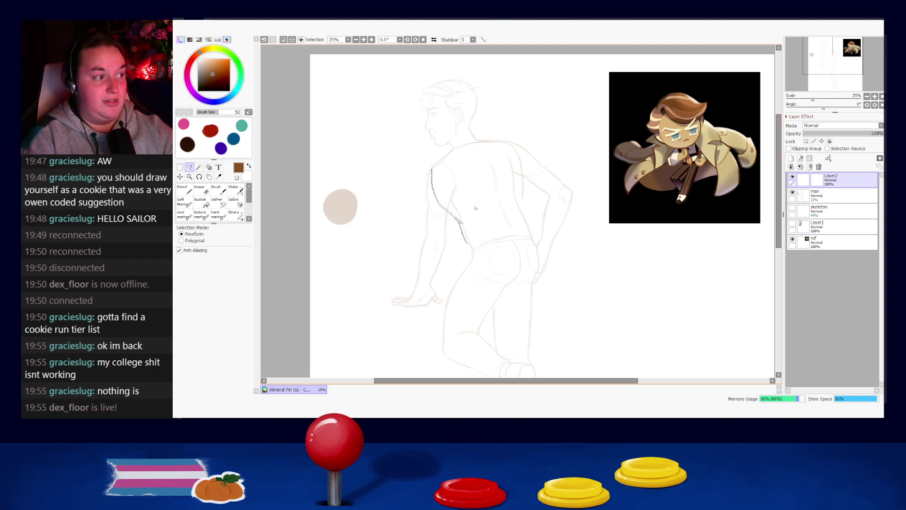
key("ctrl+d")
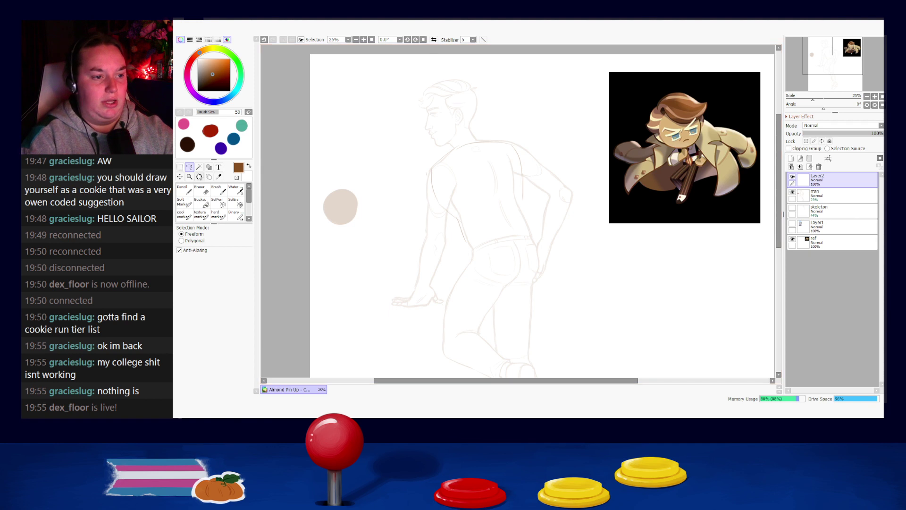
- Sketch the front waist line and the lower back line down to the waistband with the soft marker
left_click(187, 191)
left_click(188, 203)
key("ctrl+z")
left_click_drag(454, 218, 473, 252)
left_click_drag(525, 198, 535, 229)
key("ctrl+z")
left_click_drag(523, 193, 548, 257)
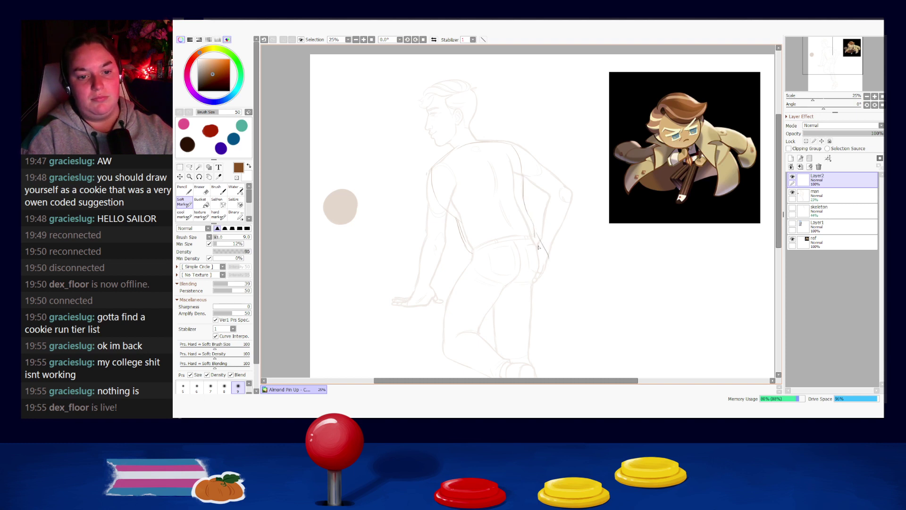
key("ctrl+z")
- Sketch the curved seat line from the waistband down to the top of the bent leg's thigh
left_click_drag(471, 247, 504, 265)
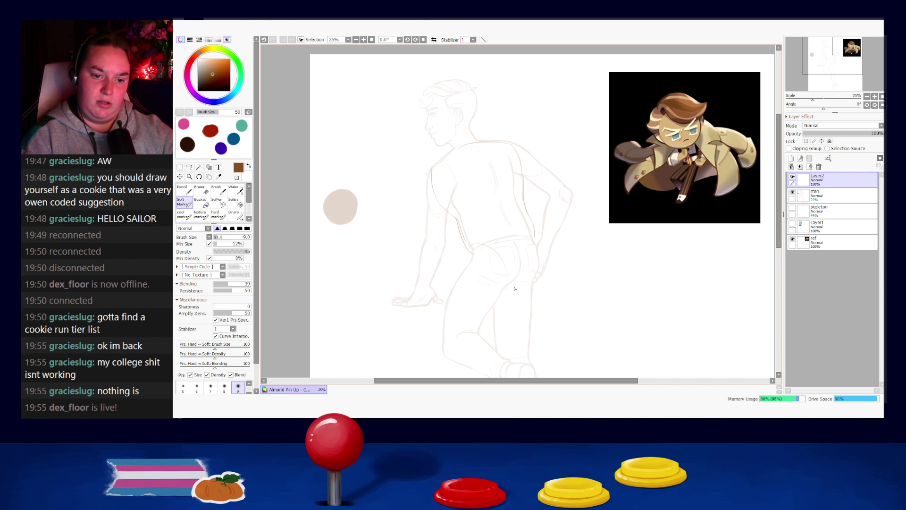
key("ctrl+z")
left_click_drag(534, 243, 535, 257)
key("ctrl+z")
left_click_drag(519, 243, 516, 284)
key("ctrl+z")
left_click_drag(520, 244, 513, 284)
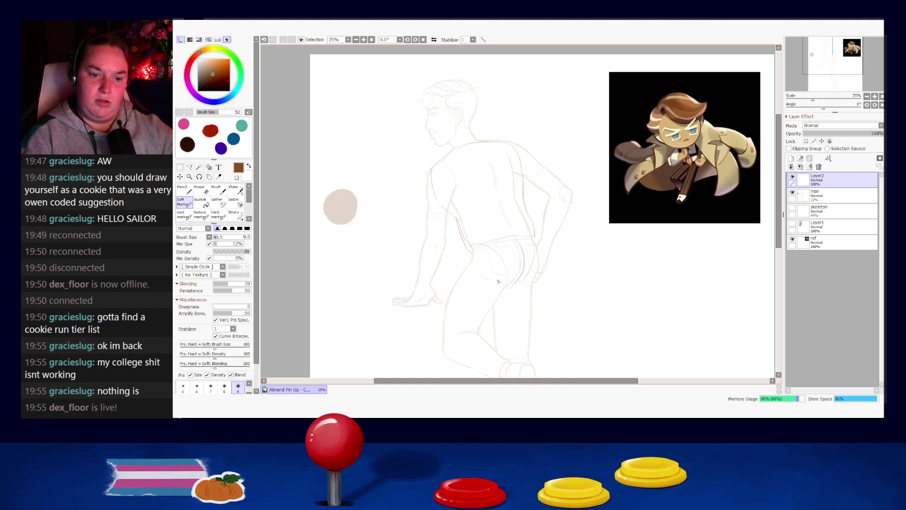
- Sketch a fuller outer hip curve from the waistband past the hand resting on the hip
left_click_drag(536, 232, 548, 263)
key("ctrl+z")
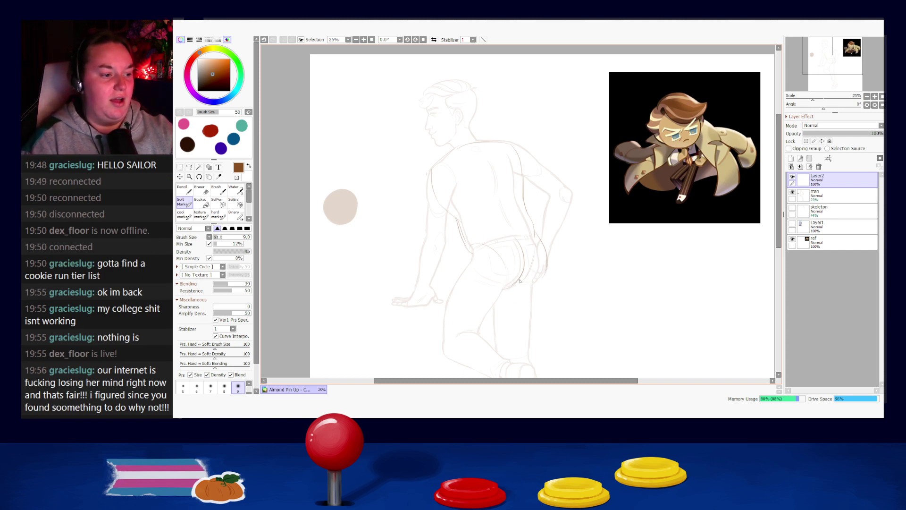
key("ctrl+z")
left_click_drag(535, 236, 543, 275)
key("ctrl+z")
key("ctrl+z")
left_click_drag(535, 236, 544, 276)
key("ctrl+z")
key("ctrl+z")
key("ctrl+z")
mouse_move(536, 231)
left_mouse_down()
mouse_move(550, 255)
mouse_move(543, 290)
left_mouse_up()
key("ctrl+z")
key("ctrl+z")
key("ctrl+z")
left_click_drag(539, 242, 548, 277)
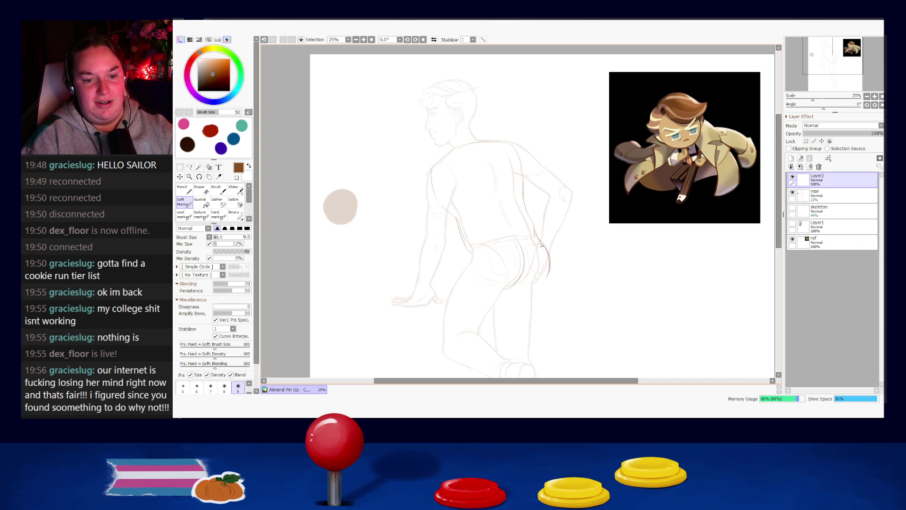
- Sketch the front outline of the bent leg's thigh from the waist toward the knee
left_click_drag(485, 291, 478, 235)
key("ctrl+z")
left_click_drag(462, 195, 433, 267)
key("ctrl+z")
left_click_drag(461, 195, 435, 252)
key("ctrl+z")
left_click_drag(461, 196, 436, 262)
- Sketch the rear outline of the bent leg's thigh from the seat down to the back of the knee
left_click_drag(505, 232, 459, 284)
key("ctrl+z")
key("ctrl+z")
key("ctrl+z")
left_click_drag(504, 233, 471, 280)
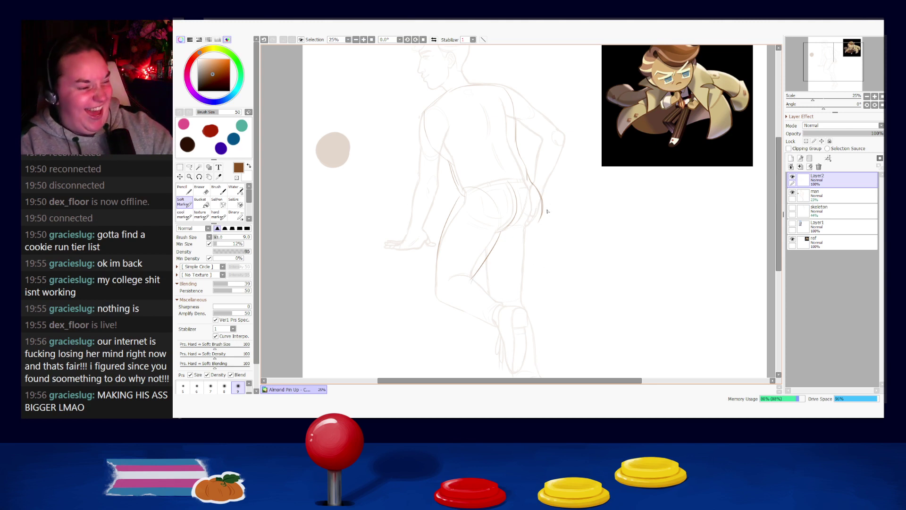
- Sketch the rear outline of the standing leg from the hip down to the knee
key("ctrl+z")
mouse_move(535, 189)
left_mouse_down()
mouse_move(535, 242)
mouse_move(529, 175)
mouse_move(521, 248)
left_mouse_up()
key("ctrl+z")
key("ctrl+z")
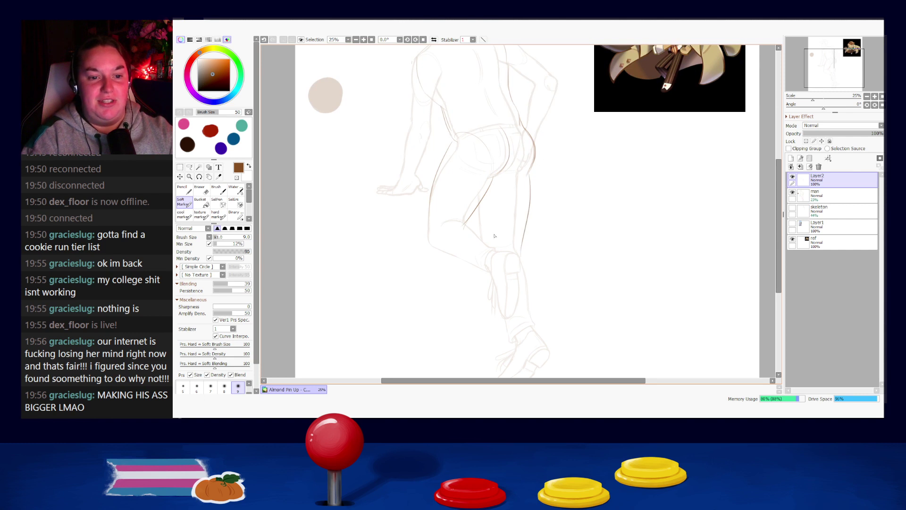
- Sketch the standing leg's inner outline between the bent thigh and the raised ankle, reworking the stroke until it fits
left_click_drag(492, 188, 489, 232)
key("ctrl+z")
left_click_drag(492, 191, 487, 250)
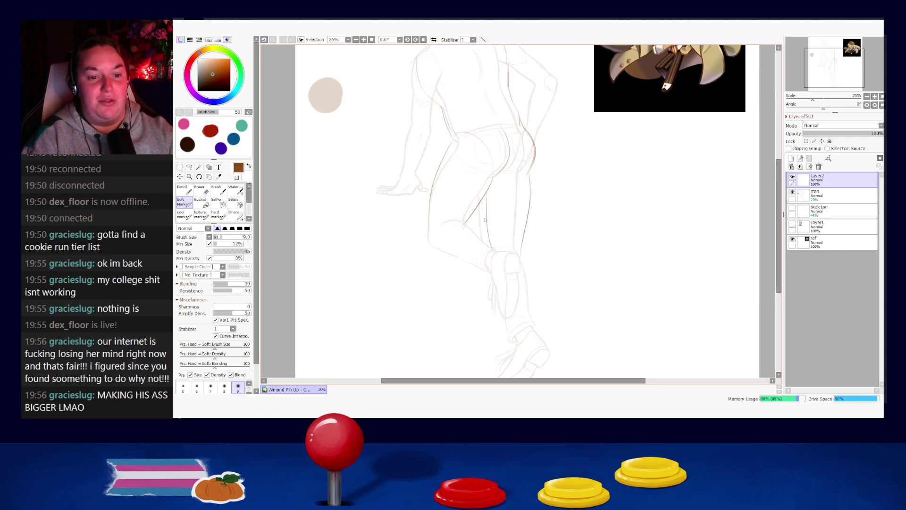
key("ctrl+z")
mouse_move(487, 194)
left_mouse_down()
mouse_move(487, 229)
mouse_move(483, 196)
mouse_move(493, 248)
left_mouse_up()
key("ctrl+z")
key("ctrl+z")
left_click_drag(484, 198, 492, 247)
key("ctrl+z")
left_click_drag(484, 200, 494, 252)
key("ctrl+z")
left_click_drag(486, 207, 492, 245)
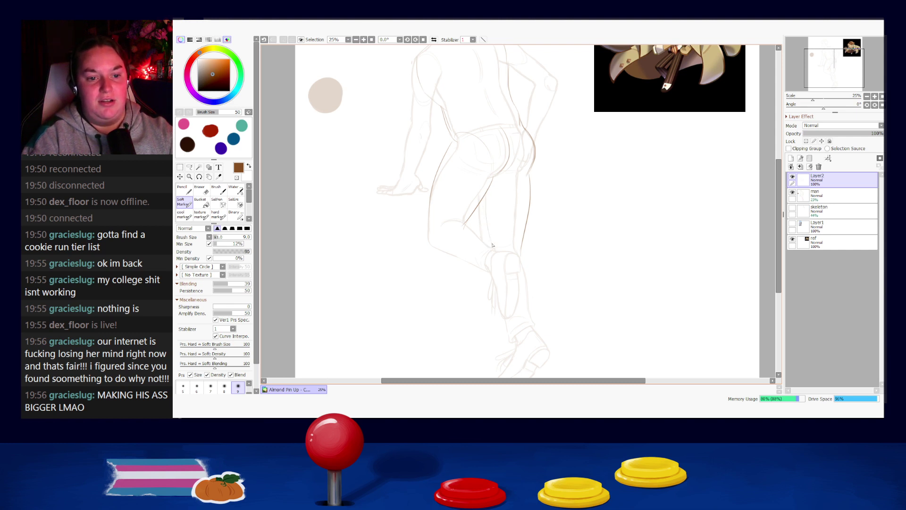
key("ctrl+z")
left_click_drag(486, 194, 490, 245)
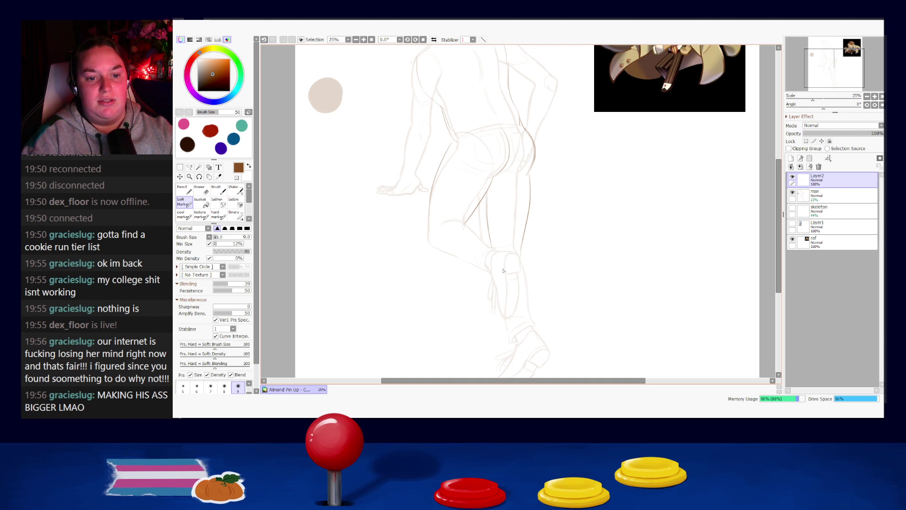
left_click_drag(532, 170, 530, 180)
key("ctrl+z")
key("ctrl+z")
key("ctrl+y")
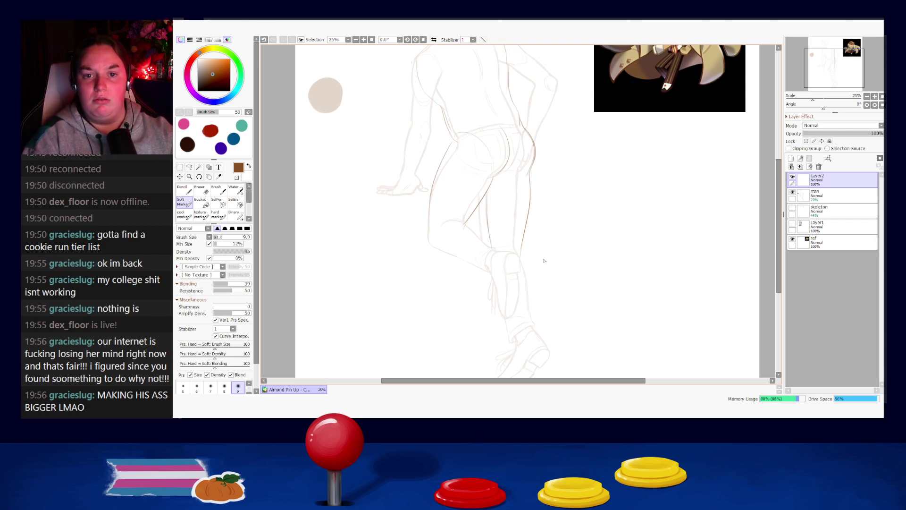
left_click_drag(607, 166, 597, 236)
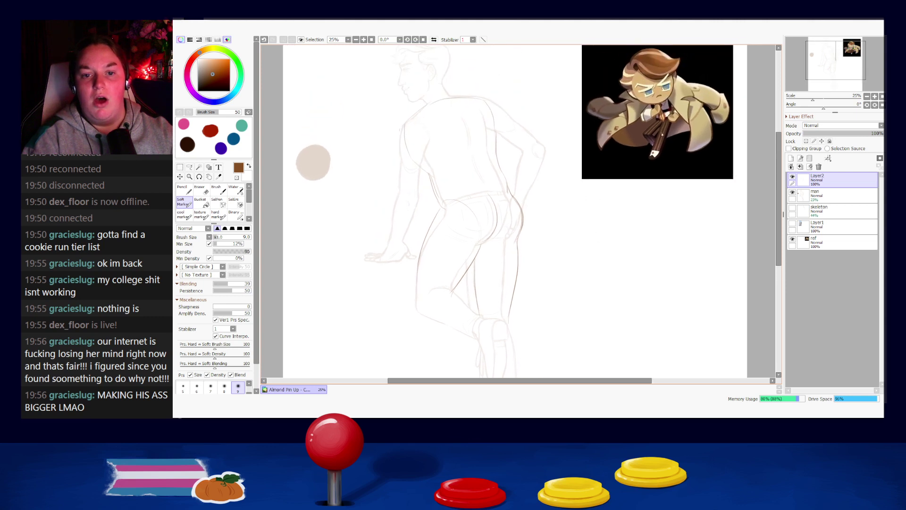
key("ctrl+z")
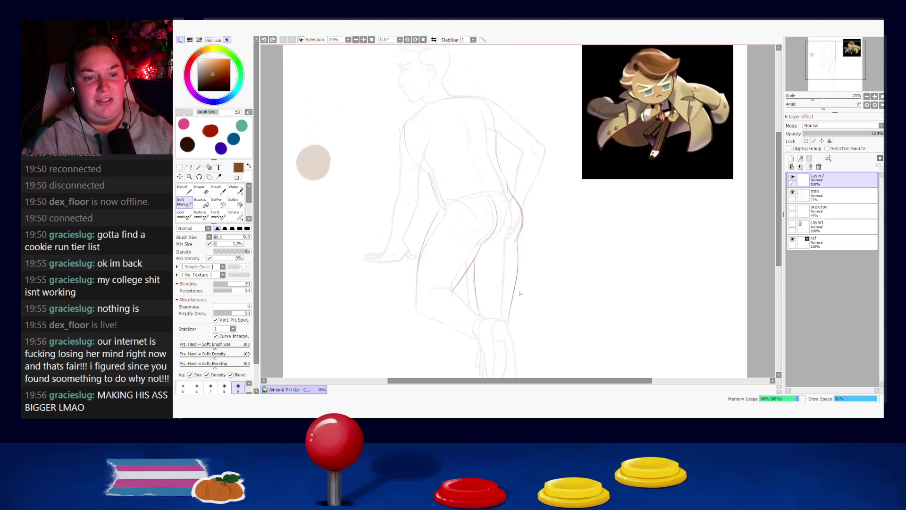
- Sketch the bent leg's knee fold and both lower-leg outlines down to the ankle
left_click_drag(486, 340, 484, 267)
left_click_drag(516, 318, 510, 295)
mouse_move(421, 196)
left_mouse_down()
mouse_move(448, 194)
mouse_move(472, 222)
left_mouse_up()
key("ctrl+z")
key("ctrl+z")
key("ctrl+z")
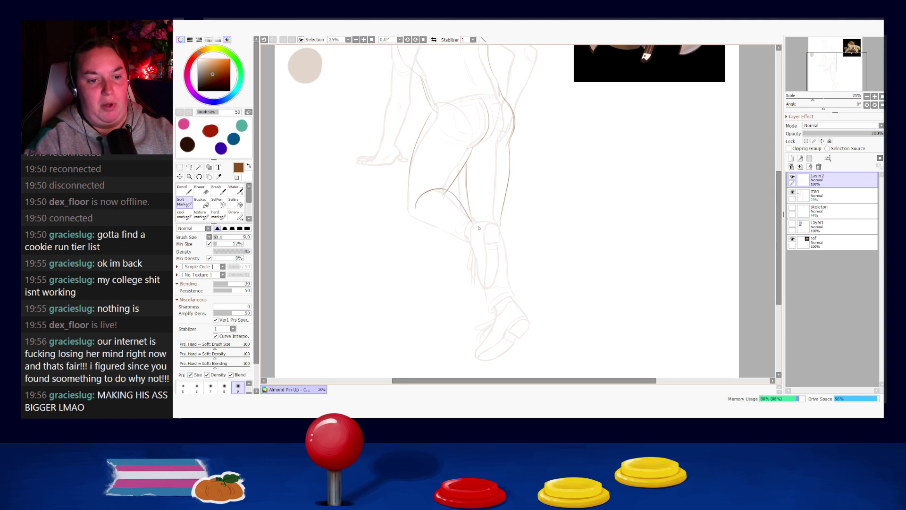
mouse_move(409, 190)
left_mouse_down()
mouse_move(425, 233)
mouse_move(409, 200)
mouse_move(417, 224)
mouse_move(411, 218)
mouse_move(452, 238)
mouse_move(416, 223)
mouse_move(466, 249)
left_mouse_up()
key("ctrl+z")
key("ctrl+z")
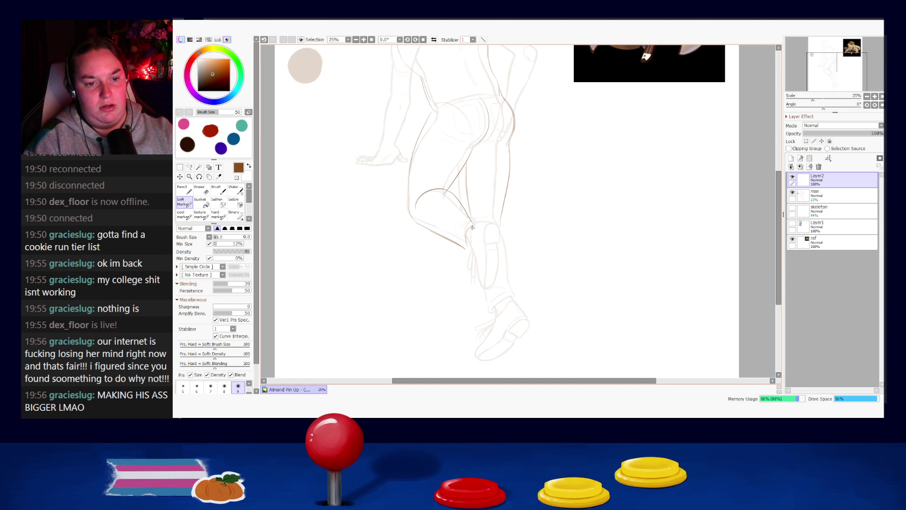
- Sketch the trouser cuff at the raised ankle, the shoe heel and the shoe's outer side line
mouse_move(473, 222)
left_mouse_down()
mouse_move(490, 227)
mouse_move(475, 232)
mouse_move(478, 253)
mouse_move(490, 229)
mouse_move(489, 251)
mouse_move(490, 227)
mouse_move(491, 250)
mouse_move(474, 225)
mouse_move(494, 229)
mouse_move(492, 238)
mouse_move(481, 239)
mouse_move(480, 228)
mouse_move(479, 251)
mouse_move(477, 229)
mouse_move(484, 261)
mouse_move(471, 264)
mouse_move(464, 250)
mouse_move(470, 286)
left_mouse_up()
key("ctrl+z")
key("ctrl+z")
key("ctrl+z")
key("ctrl+z")
key("ctrl+z")
key("ctrl+z")
left_click_drag(465, 251, 474, 289)
key("ctrl+z")
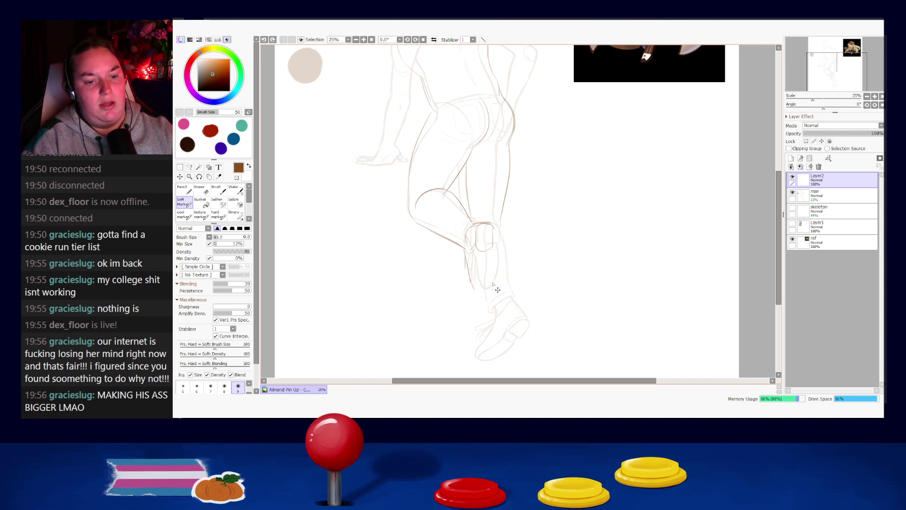
- Sketch the sole and pointed toe of the raised shoe below its heel
left_click_drag(491, 250, 464, 303)
key("ctrl+z")
key("ctrl+z")
key("ctrl+z")
key("ctrl+z")
left_click_drag(486, 260, 472, 298)
key("ctrl+z")
key("ctrl+z")
left_click_drag(489, 264, 469, 302)
key("ctrl+z")
key("ctrl+z")
left_click_drag(467, 267, 472, 301)
key("ctrl+z")
left_click_drag(475, 265, 473, 299)
key("ctrl+z")
left_click_drag(475, 265, 472, 296)
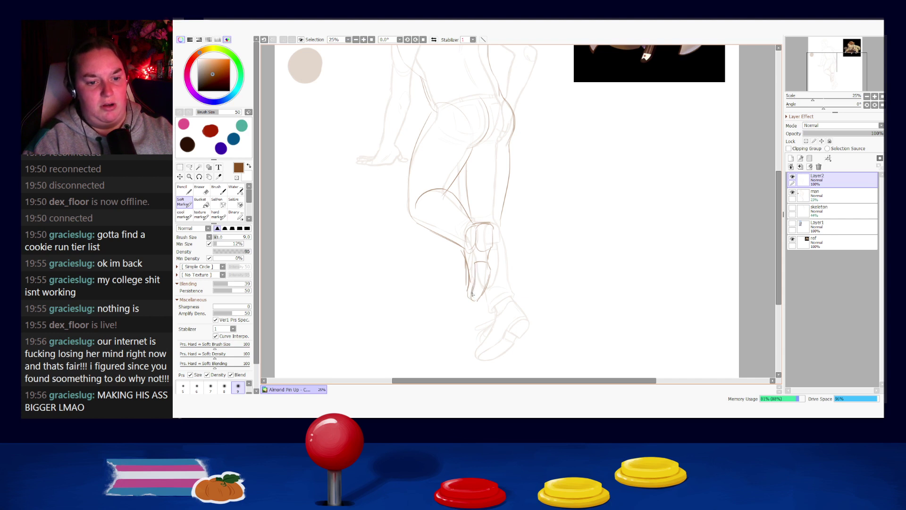
- Refine the raised shoe's side line and sketch the heel block's inner outline
left_click_drag(465, 248, 470, 270)
key("ctrl+z")
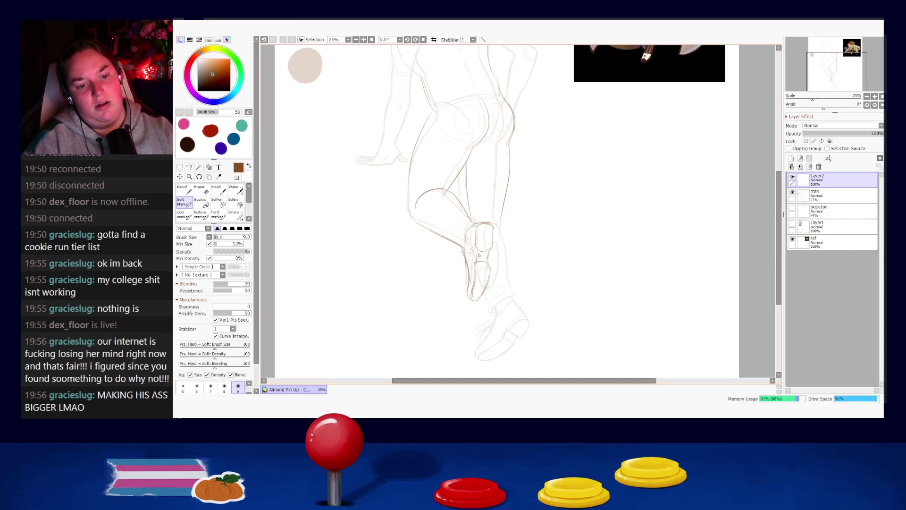
mouse_move(480, 249)
left_mouse_down()
mouse_move(496, 247)
mouse_move(495, 238)
mouse_move(496, 248)
mouse_move(483, 248)
left_mouse_up()
key("ctrl+z")
key("ctrl+z")
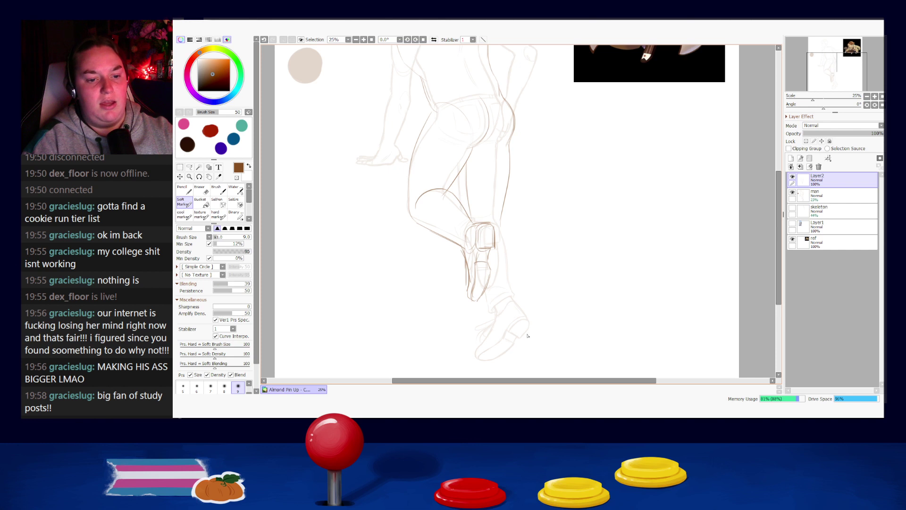
- Sketch the standing leg's calf outlines and its trouser cuff above the shoe
mouse_move(501, 222)
left_mouse_down()
mouse_move(524, 304)
mouse_move(506, 326)
mouse_move(528, 311)
mouse_move(534, 322)
left_mouse_up()
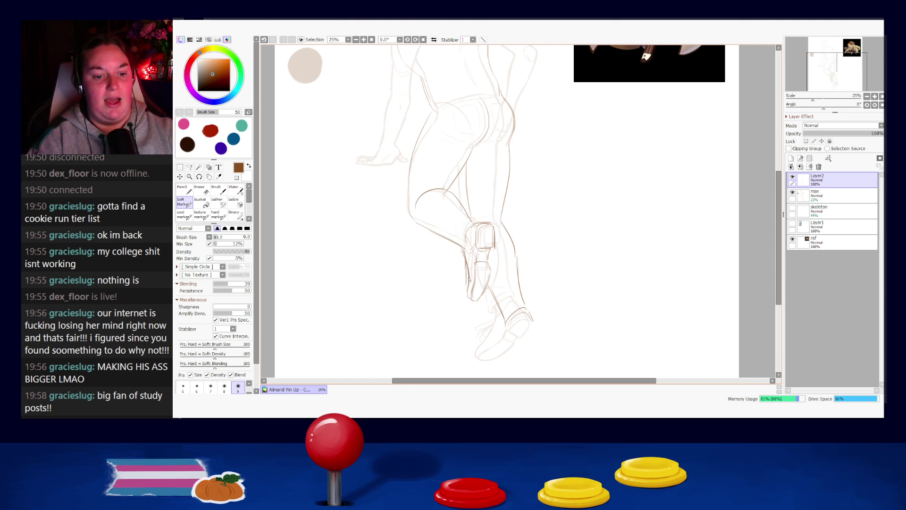
key("ctrl+z")
- Erase the raised shoe's outer side line with a size 250 eraser and try sketching a replacement line
left_click_drag(463, 262, 465, 287)
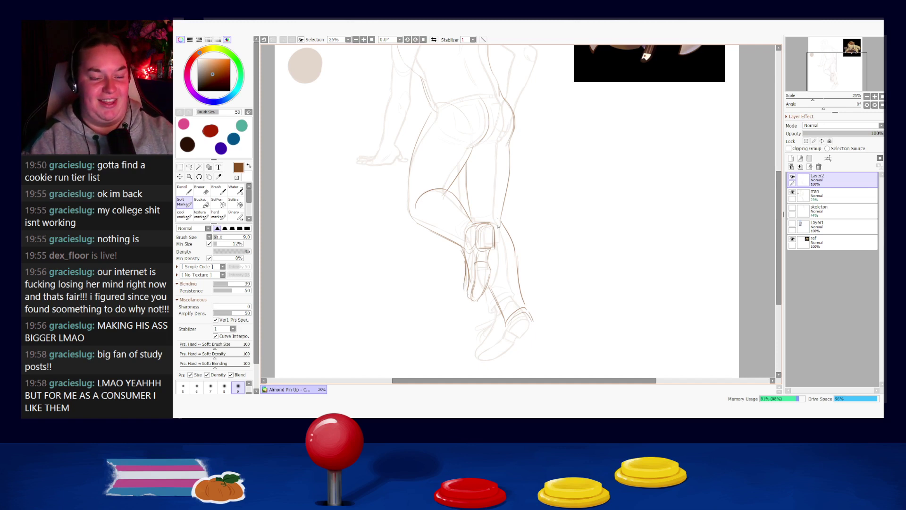
key("ctrl+z")
key("e")
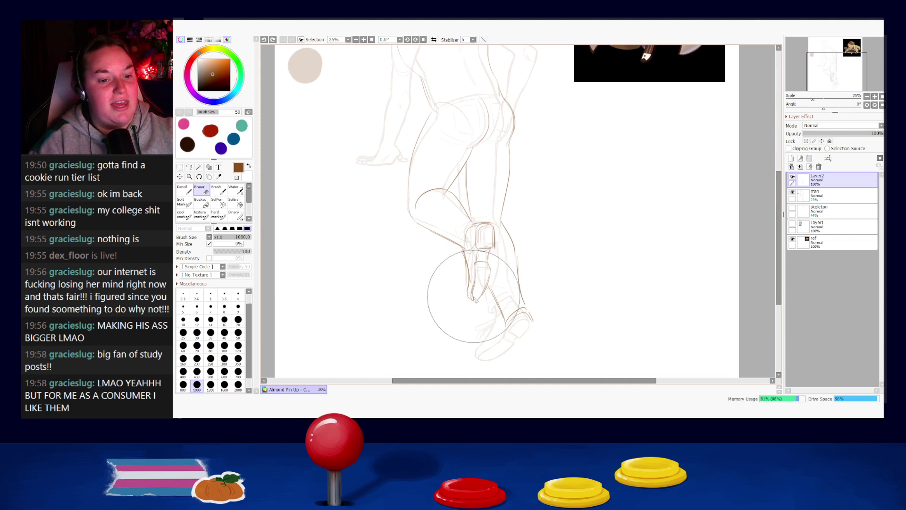
left_click_drag(465, 266, 466, 291)
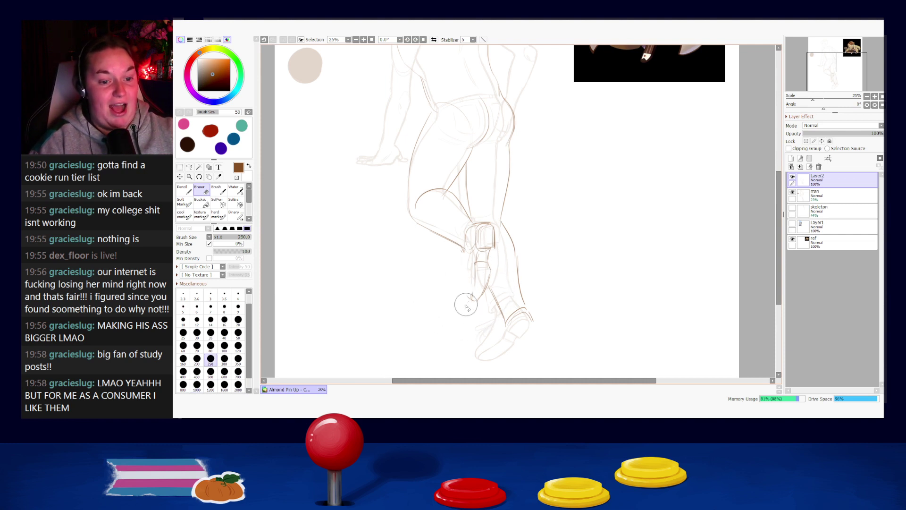
key("e")
left_click_drag(462, 247, 465, 280)
key("ctrl+z")
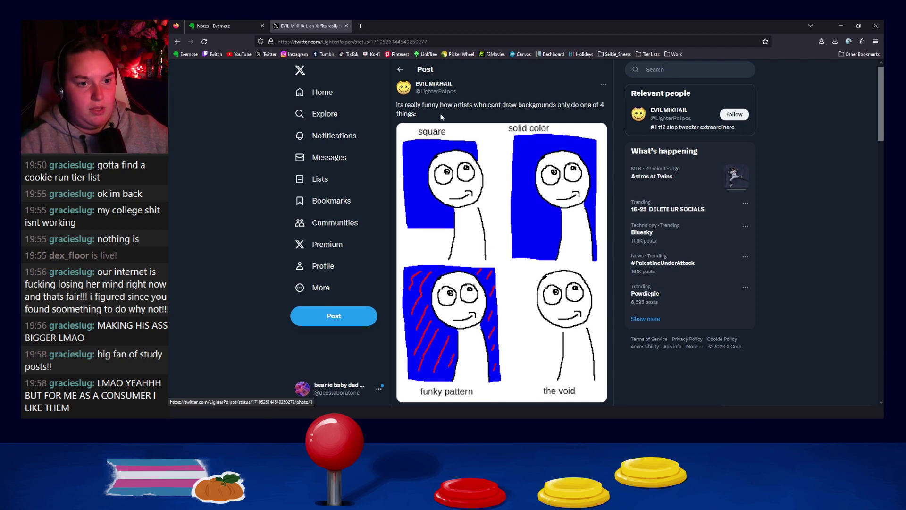
- Switch to Twitter in the browser and examine the post about artists who can't draw backgrounds
left_click_drag(400, 105, 588, 105)
left_click(486, 201)
key("Escape")
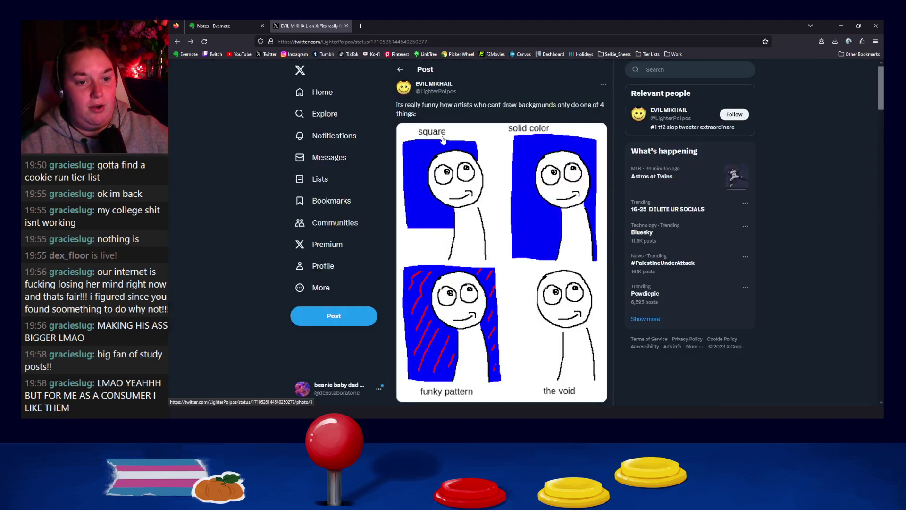
scroll(534, 165, "down", 1)
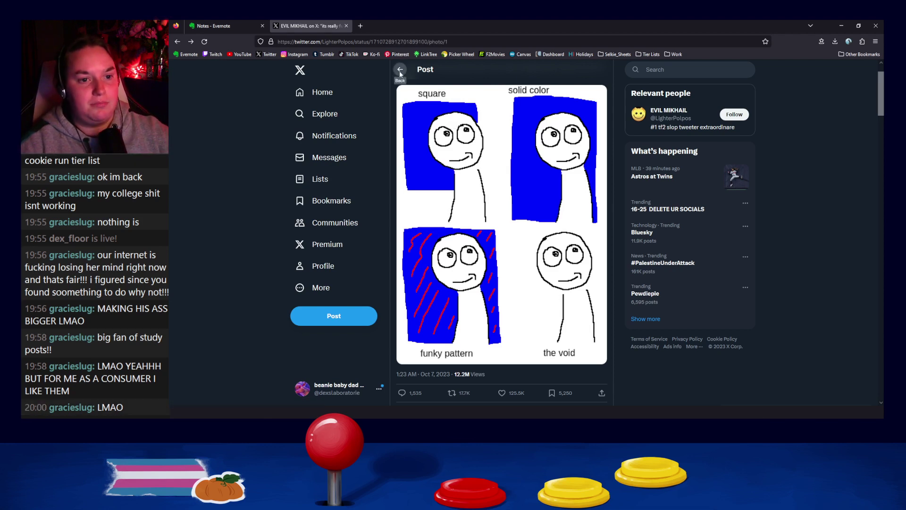
- Open the "Backgrounds for artists that dont draw backgrounds" alignment chart and read through its replies
left_click(531, 196)
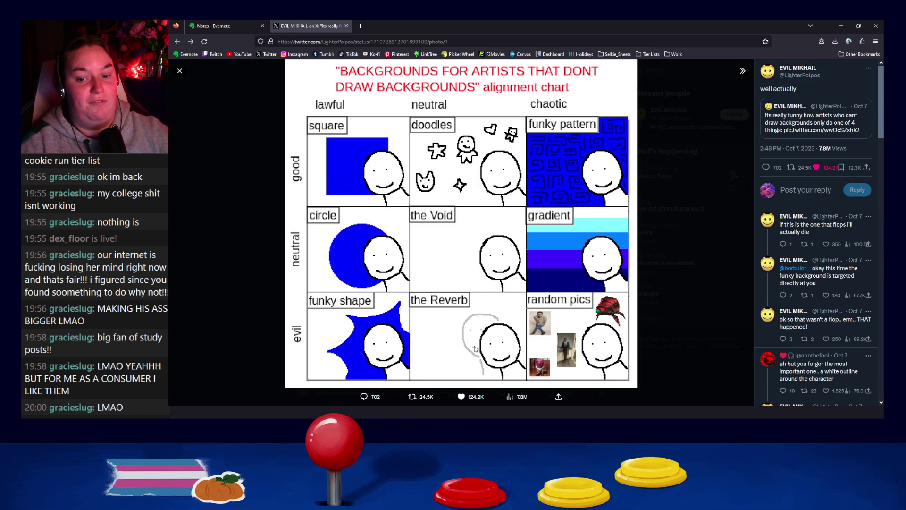
scroll(797, 331, "down", 5)
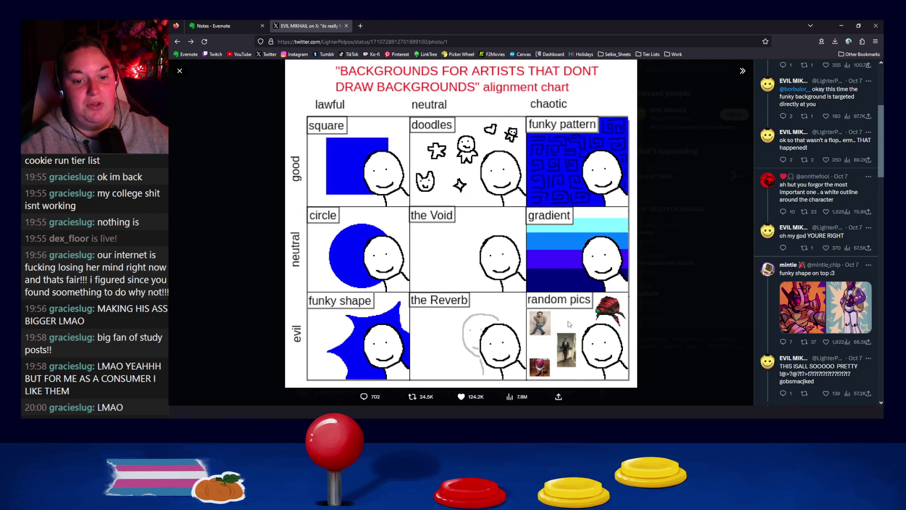
scroll(834, 291, "down", 10)
scroll(834, 292, "down", 5)
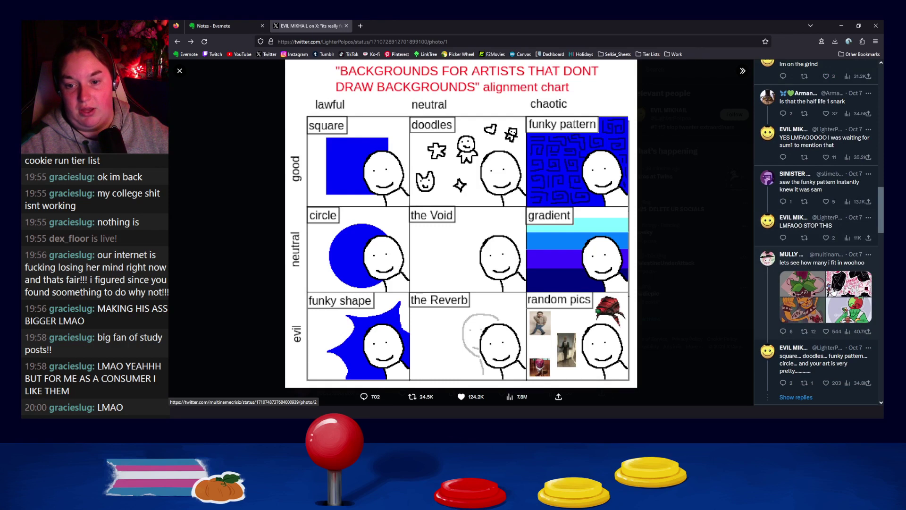
- Read the remaining replies to the chart, then view the sailor artwork in the bookmarked "Neutral good" post
scroll(833, 291, "down", 6)
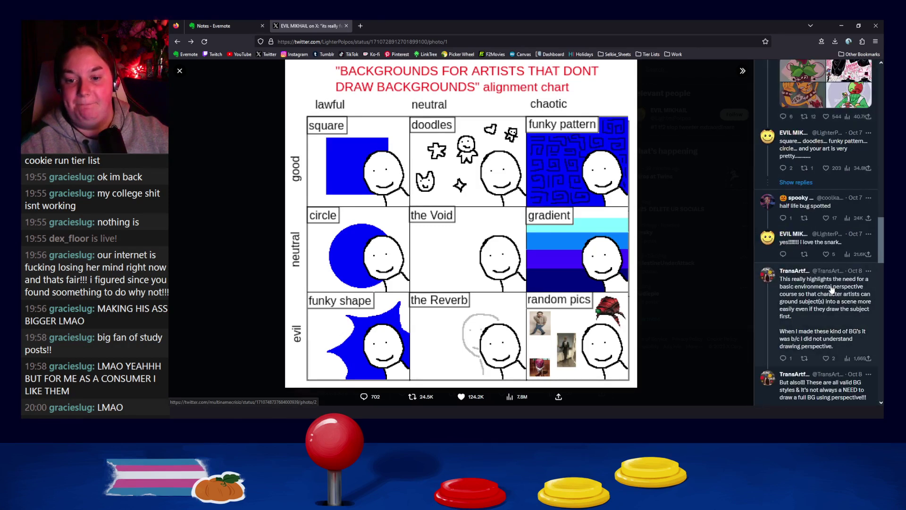
scroll(831, 290, "down", 2)
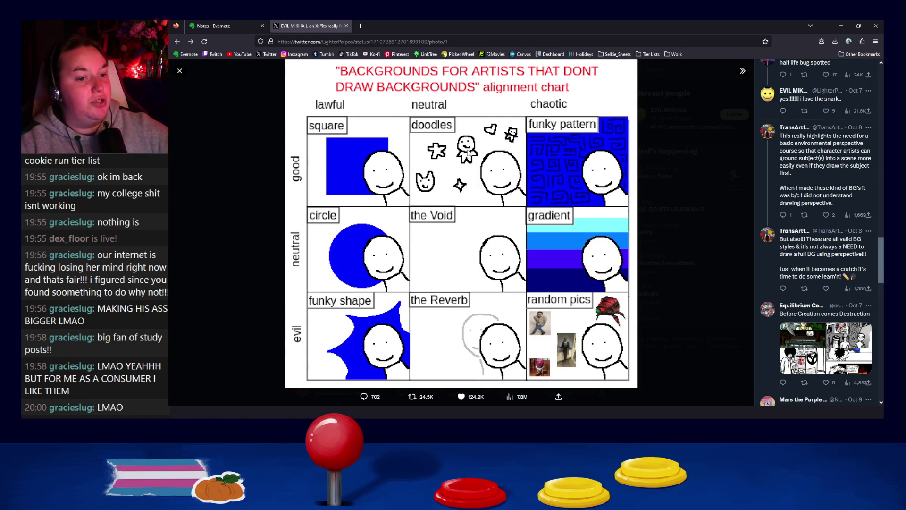
left_click(268, 158)
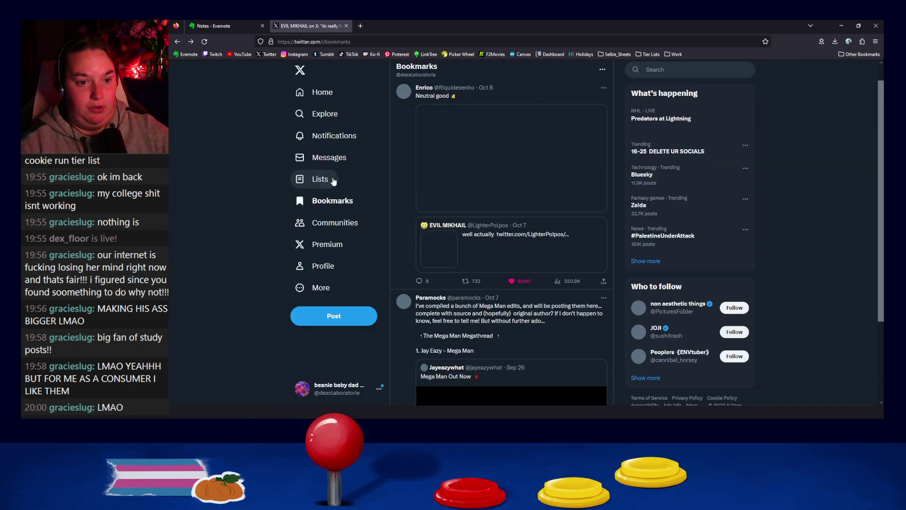
left_click(475, 154)
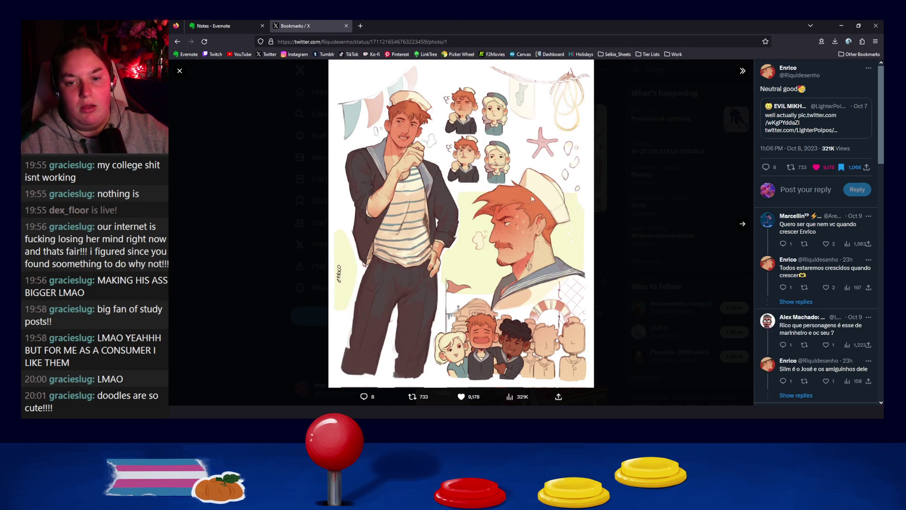
left_click(742, 226)
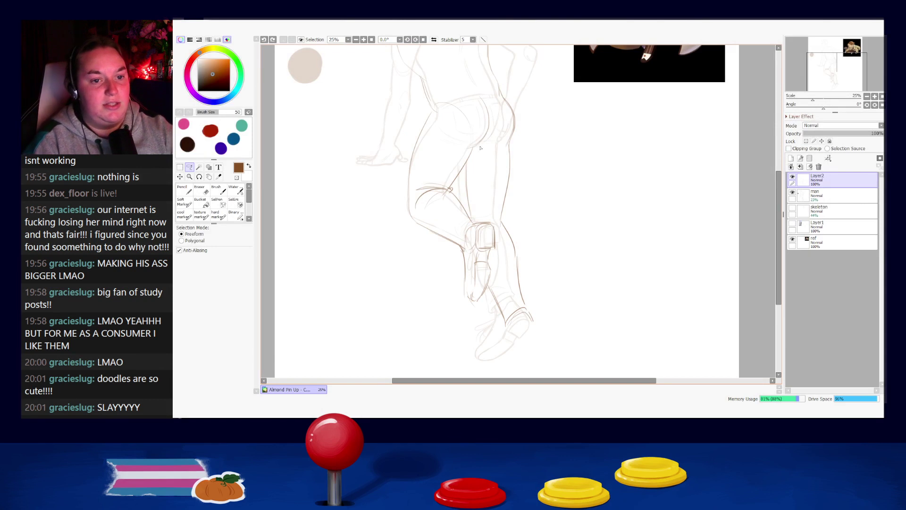
- Lasso the raised leg's thigh lines and free-transform them so the thigh extends further outward at the knee
mouse_move(480, 148)
left_mouse_down()
mouse_move(463, 144)
mouse_move(436, 113)
mouse_move(421, 116)
mouse_move(387, 213)
mouse_move(392, 232)
mouse_move(414, 220)
mouse_move(424, 179)
mouse_move(445, 187)
mouse_move(472, 161)
left_mouse_up()
key("ctrl+t")
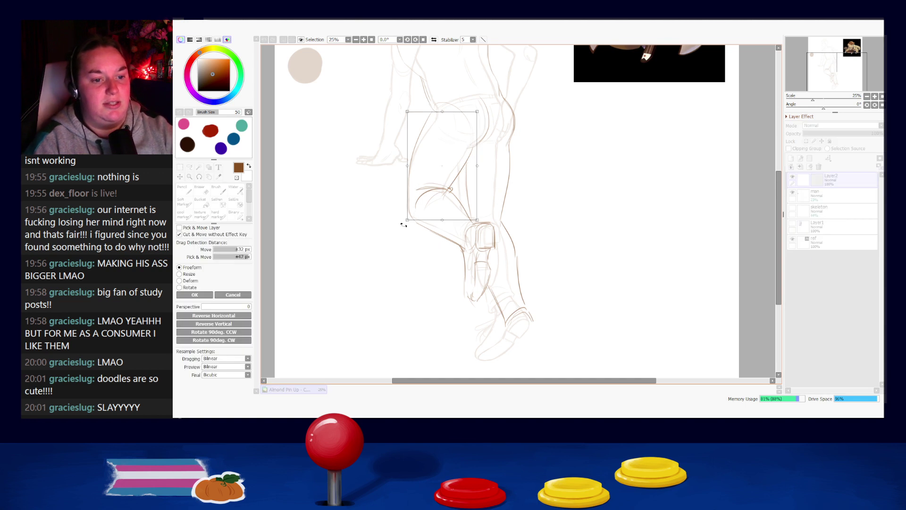
mouse_move(407, 220)
left_mouse_down()
mouse_move(381, 208)
mouse_move(389, 211)
mouse_move(388, 194)
left_mouse_up()
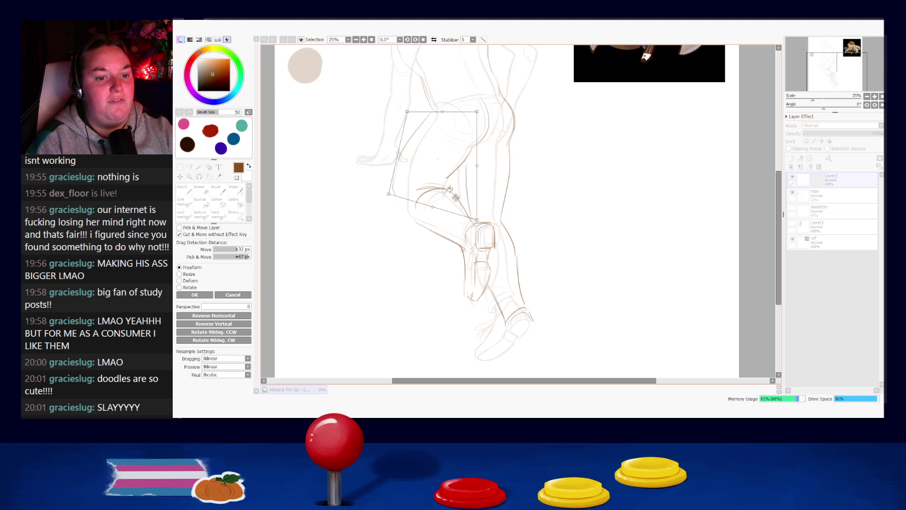
left_click_drag(478, 220, 457, 223)
left_click_drag(474, 114, 485, 111)
left_click_drag(464, 227, 455, 228)
left_click_drag(394, 203, 392, 206)
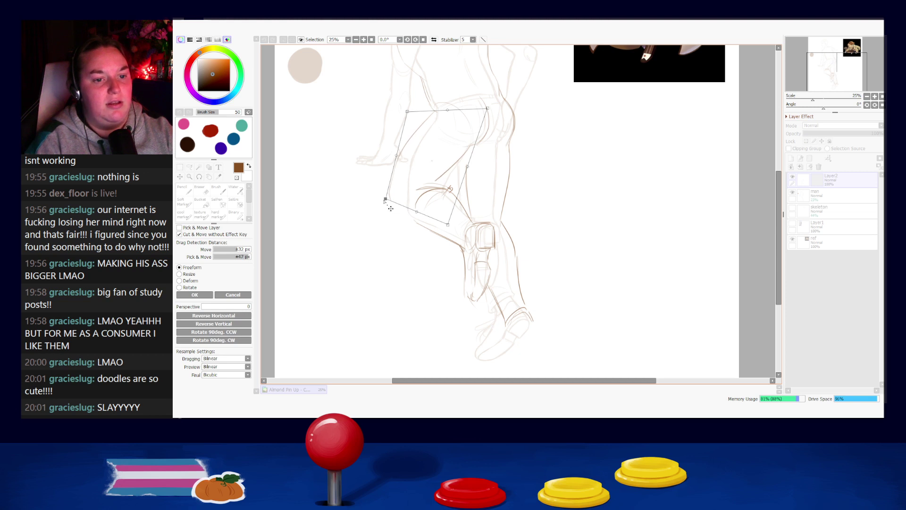
left_click(203, 292)
- Move the knee fold lines to the reshaped thigh and stretch the raised leg's inner calf line to meet them
mouse_move(461, 200)
left_mouse_down()
mouse_move(430, 215)
mouse_move(408, 214)
mouse_move(425, 178)
mouse_move(454, 187)
left_mouse_up()
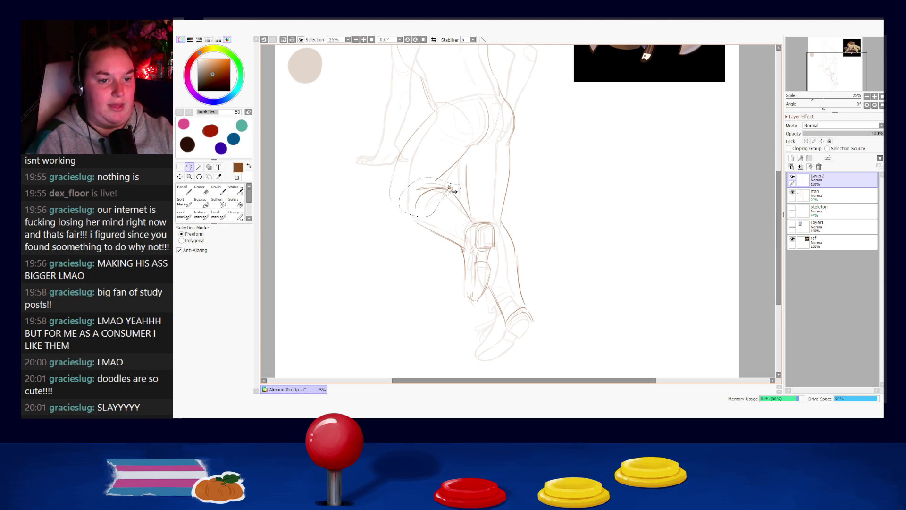
mouse_move(443, 185)
left_mouse_down()
mouse_move(427, 177)
mouse_move(449, 181)
mouse_move(425, 194)
left_mouse_up()
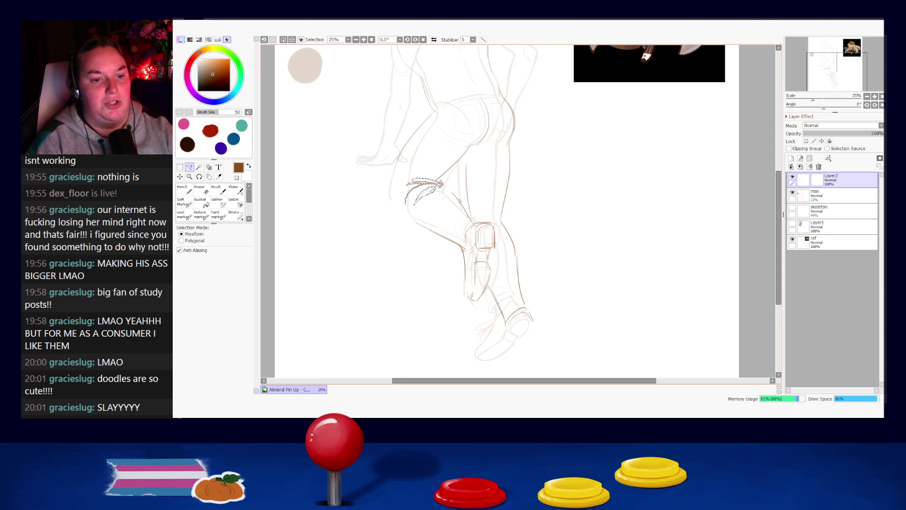
key("ctrl+t")
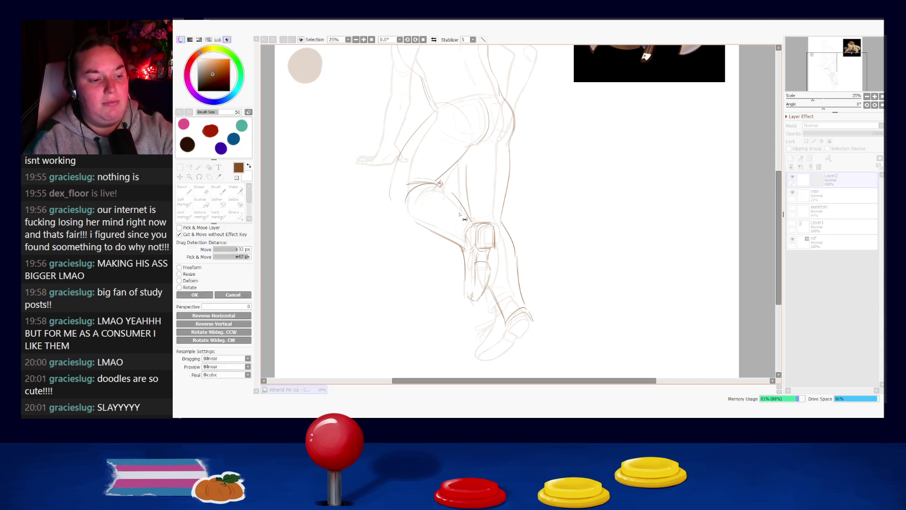
left_click_drag(451, 192, 440, 187)
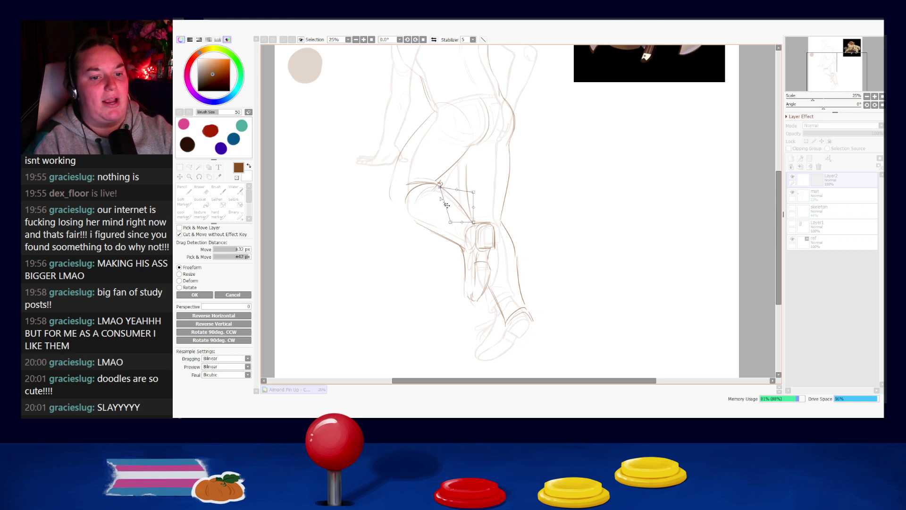
key("Return")
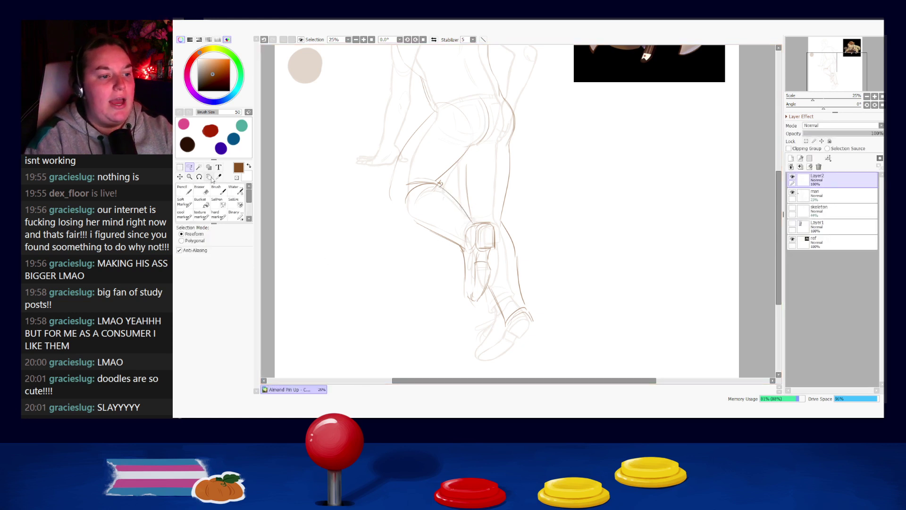
- Sketch the raised leg's knee and shin contour with the Soft Marker, joining the thigh to the lower leg
left_click(186, 202)
left_click_drag(391, 199, 429, 233)
key("ctrl+z")
key("ctrl+z")
left_click_drag(394, 206, 443, 235)
key("ctrl+z")
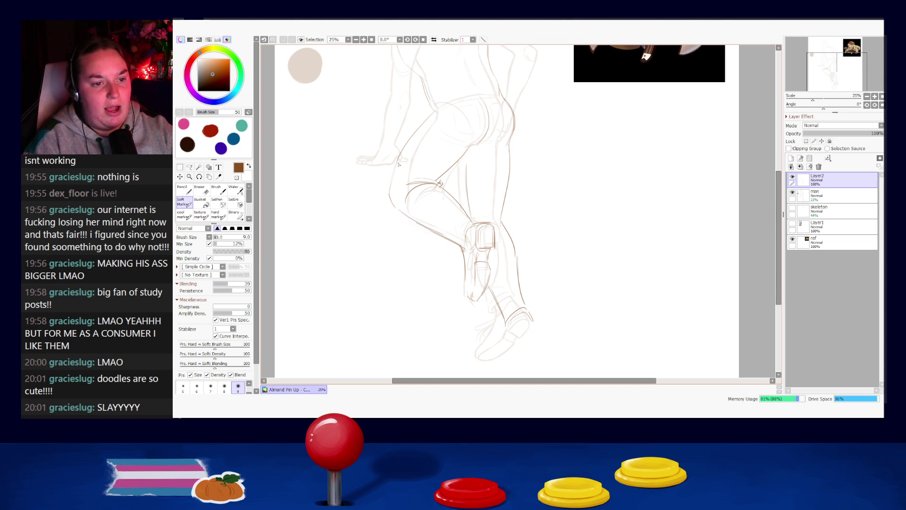
key("ctrl+z")
left_click_drag(390, 184, 389, 195)
- Redraw the standing leg's inner thigh line slightly wider and erase the old line with a size 250 eraser
left_click_drag(465, 153, 467, 208)
key("ctrl+z")
key("ctrl+z")
left_click_drag(464, 158, 467, 212)
key("ctrl+z")
key("ctrl+z")
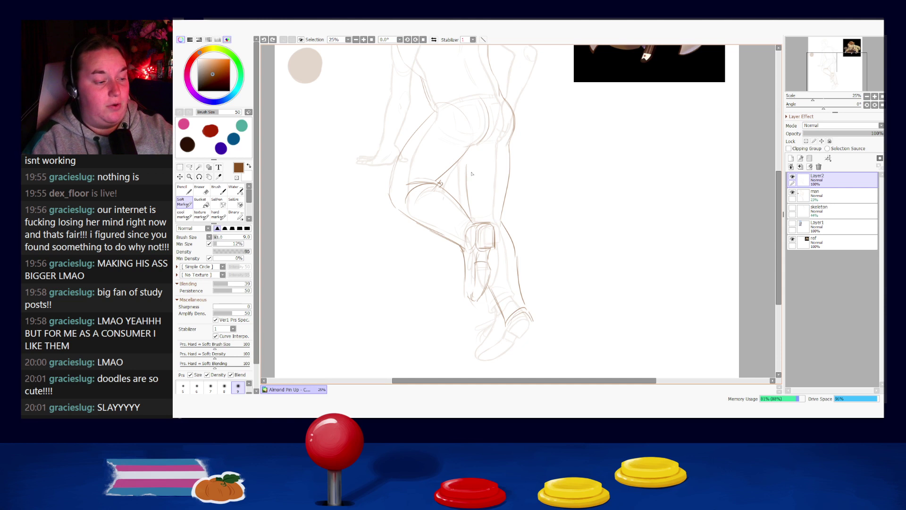
left_click_drag(461, 159, 466, 211)
key("ctrl+z")
key("ctrl+z")
key("ctrl+z")
left_click_drag(461, 158, 471, 220)
key("ctrl+z")
key("ctrl+z")
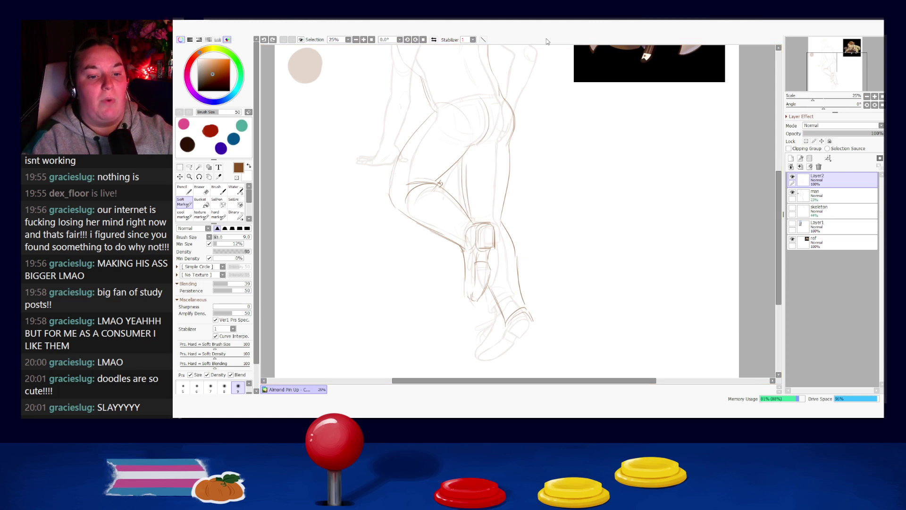
key("e")
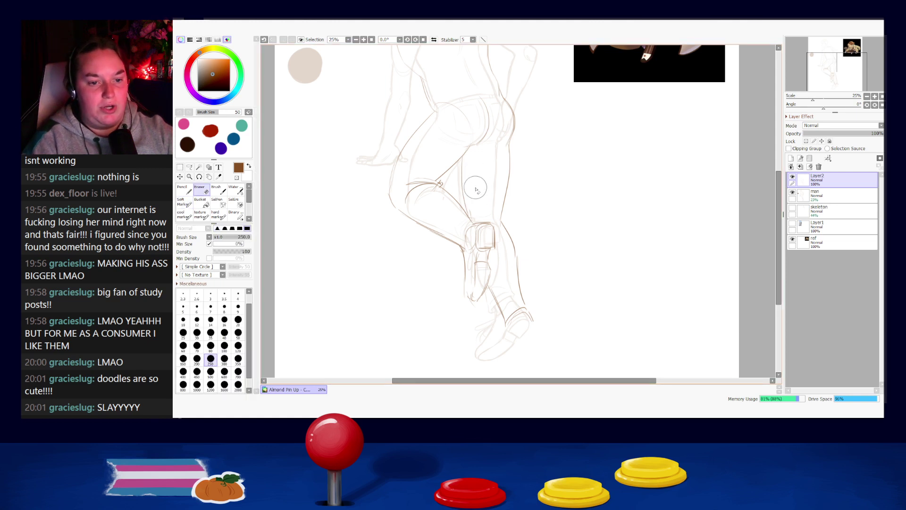
- Touch up the crease lines behind the raised knee with the Soft Marker
key("b")
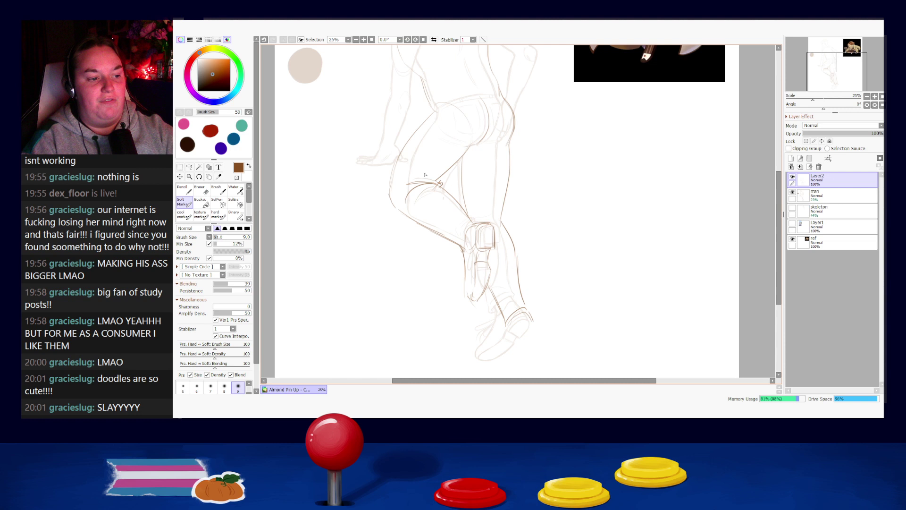
key("ctrl+z")
left_click_drag(441, 188, 438, 182)
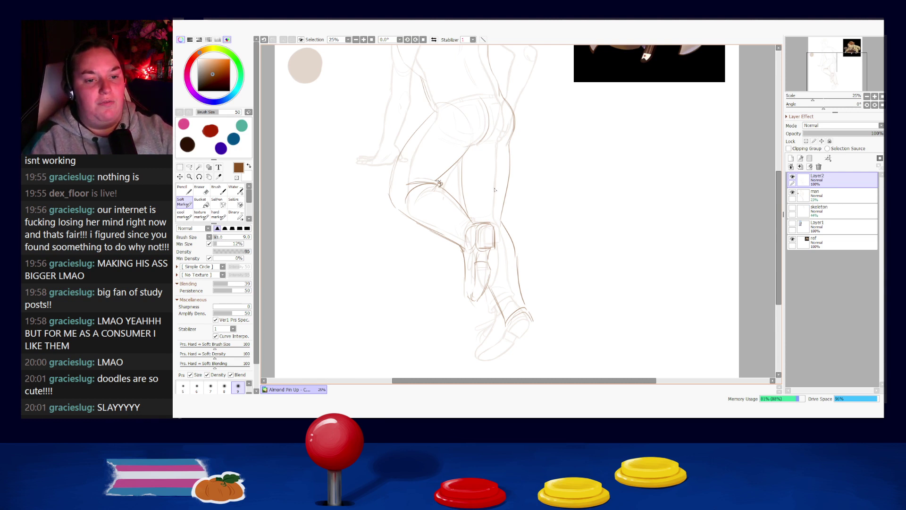
- Sketch the trouser fold across the standing leg's knee, just above the raised shoe
mouse_move(480, 223)
left_mouse_down()
mouse_move(504, 225)
mouse_move(501, 214)
mouse_move(503, 225)
mouse_move(502, 214)
mouse_move(509, 229)
mouse_move(503, 206)
mouse_move(511, 234)
left_mouse_up()
key("ctrl+z")
key("ctrl+z")
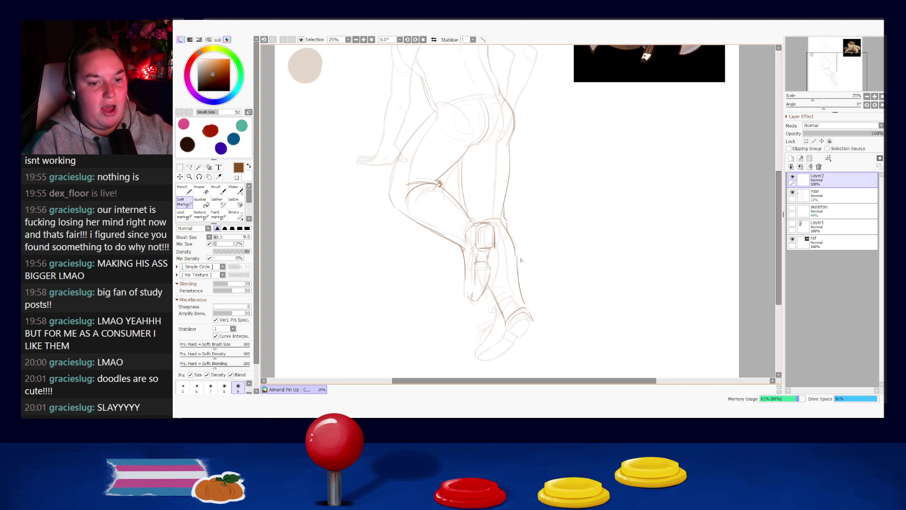
- Rework the standing leg's trouser hem, drawing the front ankle fold and the flared back edge over the shoe
mouse_move(492, 296)
left_mouse_down()
mouse_move(505, 336)
mouse_move(499, 330)
mouse_move(522, 314)
left_mouse_up()
key("ctrl+z")
key("ctrl+z")
key("ctrl+z")
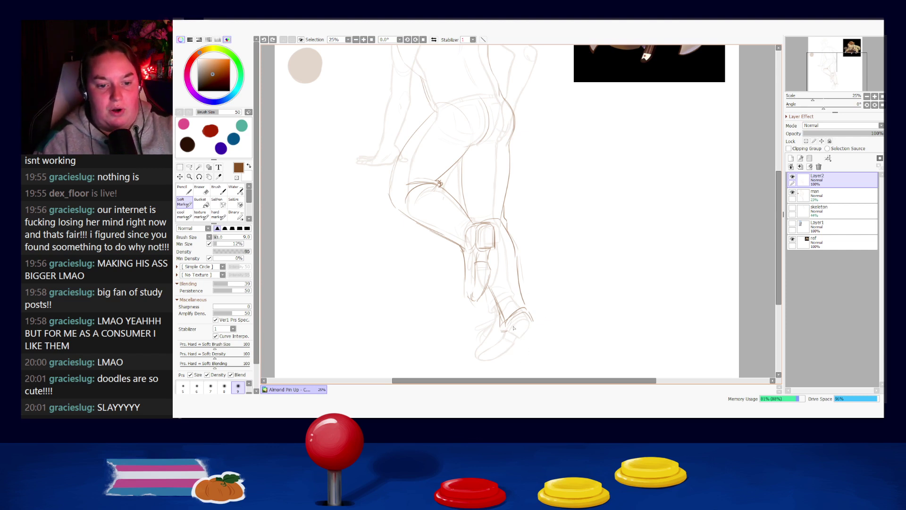
mouse_move(503, 327)
left_mouse_down()
mouse_move(529, 315)
mouse_move(539, 339)
mouse_move(537, 332)
mouse_move(522, 341)
mouse_move(536, 328)
left_mouse_up()
key("ctrl+z")
key("ctrl+z")
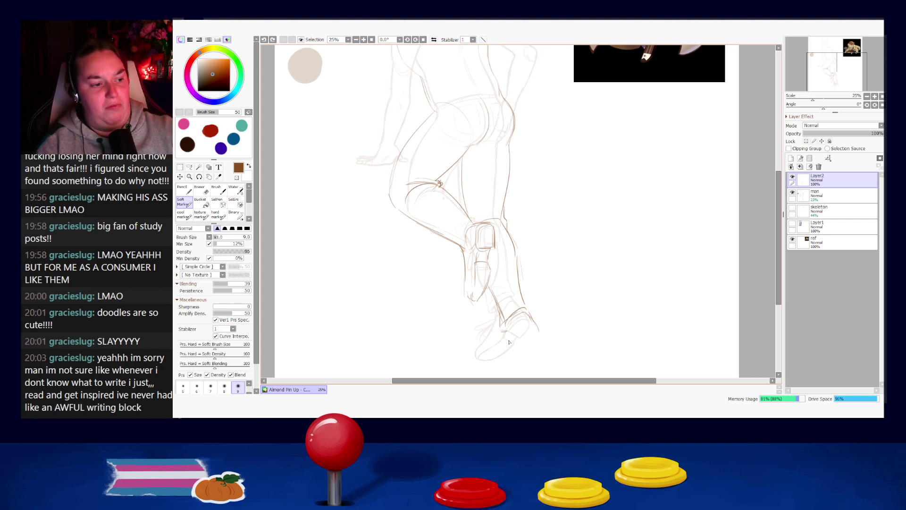
- Sketch the standing foot's shoe with its instep line, sole and block heel
left_click_drag(504, 329, 494, 354)
key("ctrl+z")
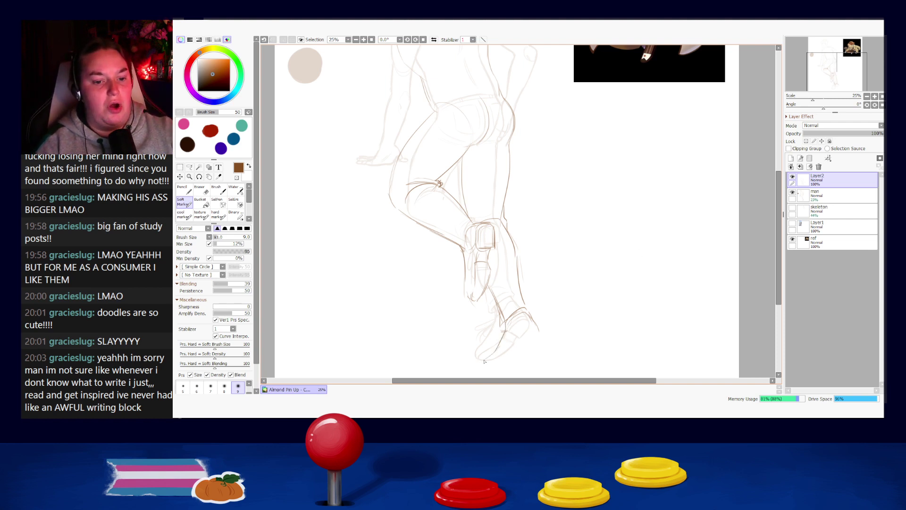
scroll(503, 373, "down", 2)
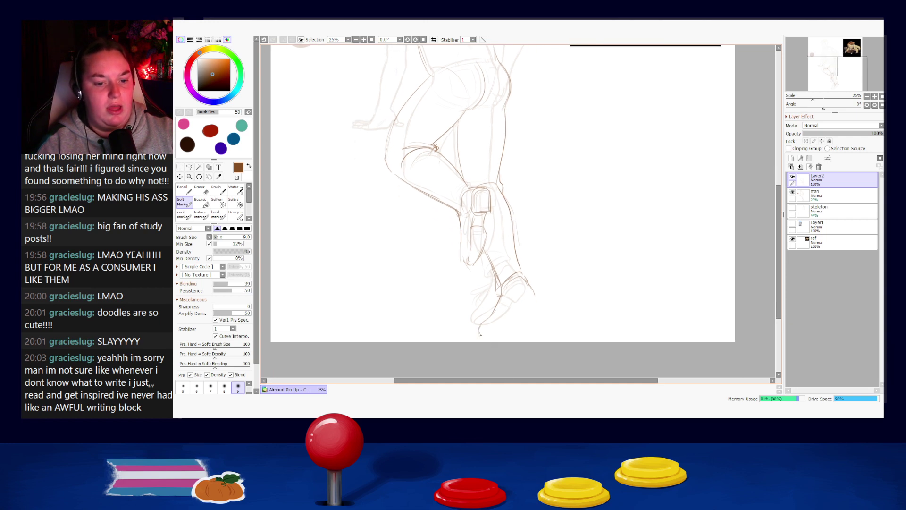
key("ctrl+z")
mouse_move(516, 327)
left_mouse_down()
mouse_move(486, 334)
mouse_move(514, 319)
left_mouse_up()
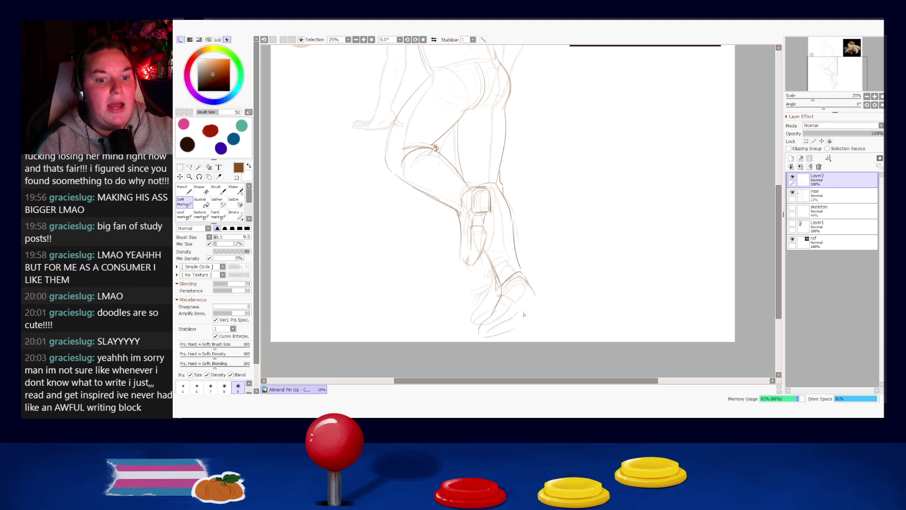
mouse_move(523, 306)
left_mouse_down()
mouse_move(542, 302)
mouse_move(528, 314)
left_mouse_up()
key("ctrl+z")
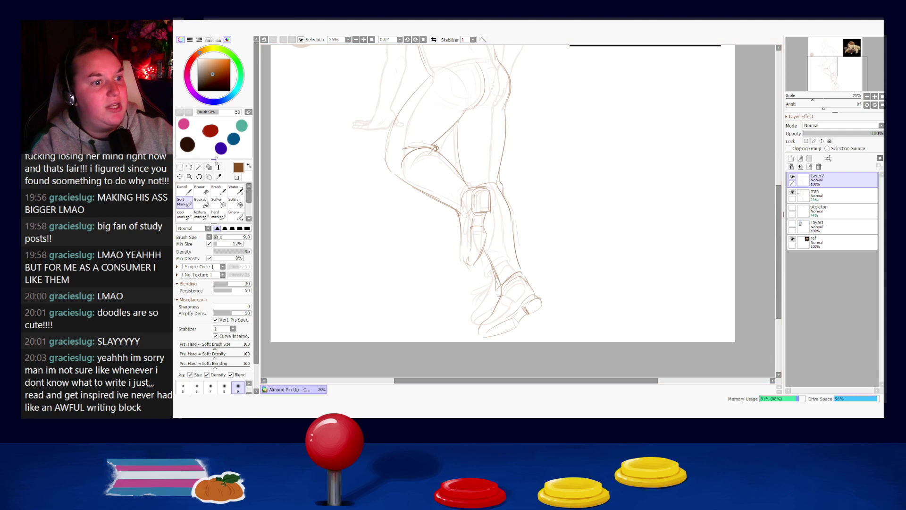
- Lasso the standing shoe's heel, adjust it with a free transform and clear the selection
left_click(190, 178)
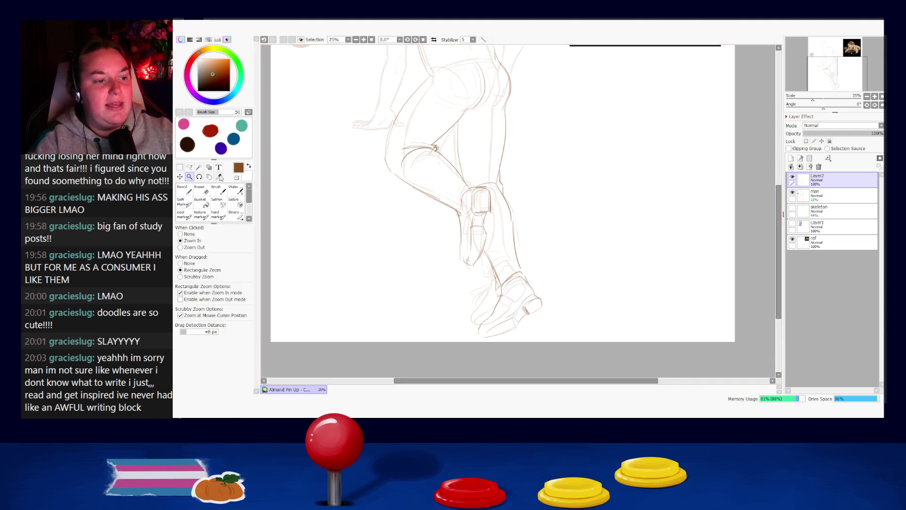
left_click(191, 167)
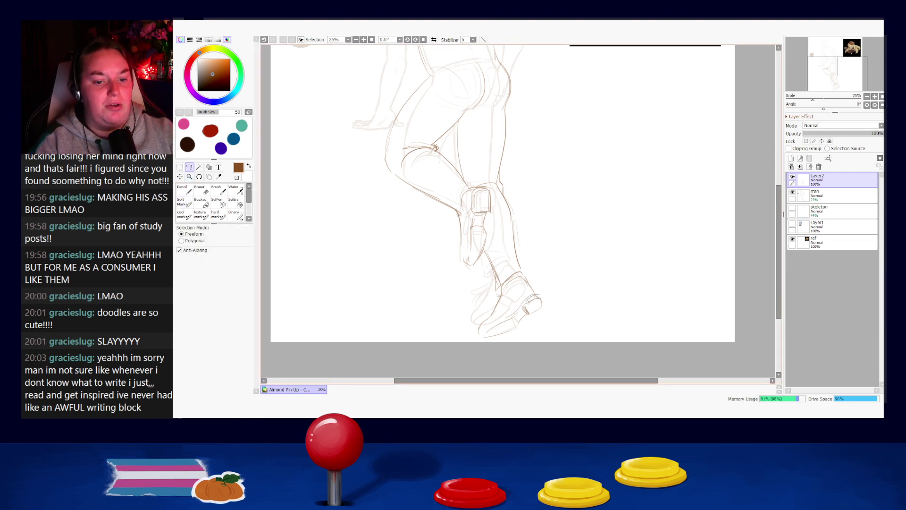
left_click_drag(527, 319, 543, 304)
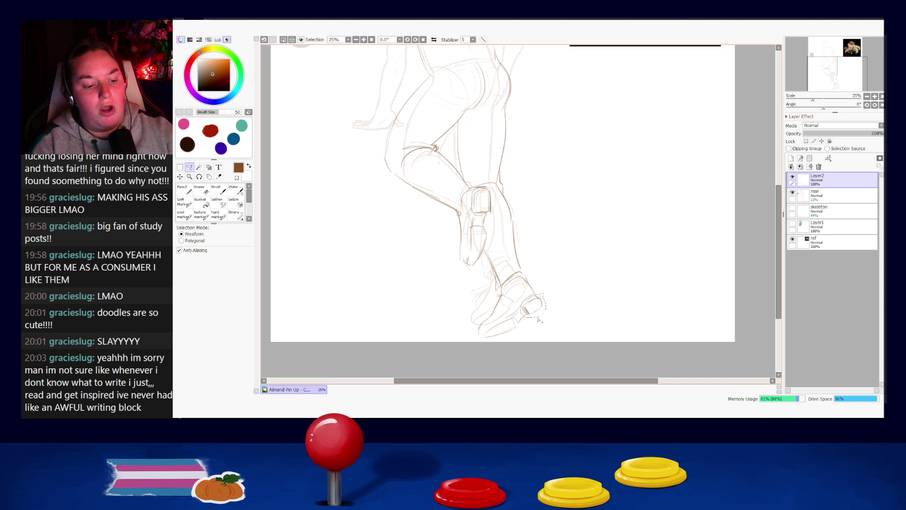
key("ctrl+t")
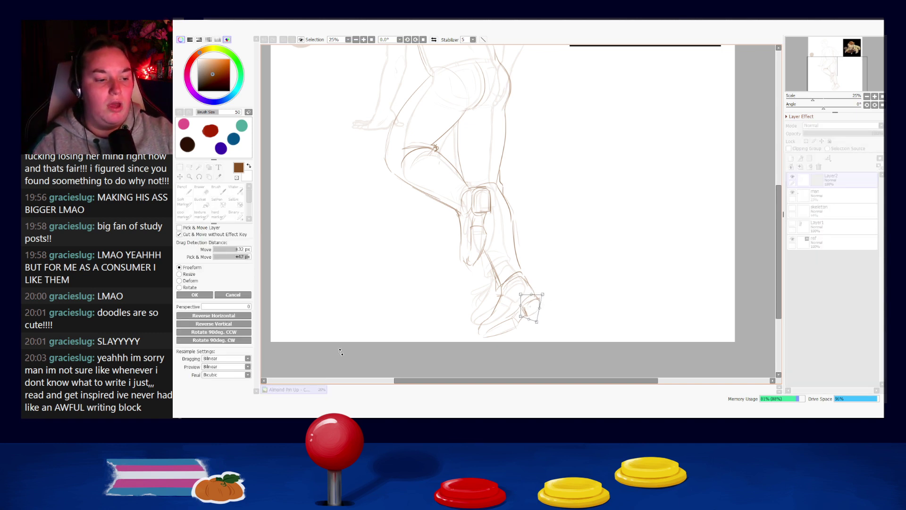
left_click(194, 295)
key("ctrl+d")
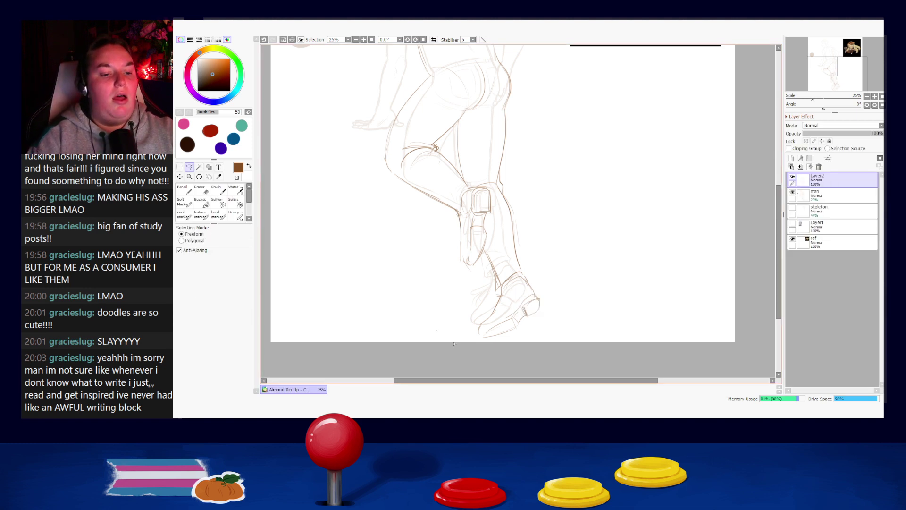
- Refine the standing shoe's outline with the Soft Marker, strengthening the heel, instep, toe and sole lines
left_click(185, 202)
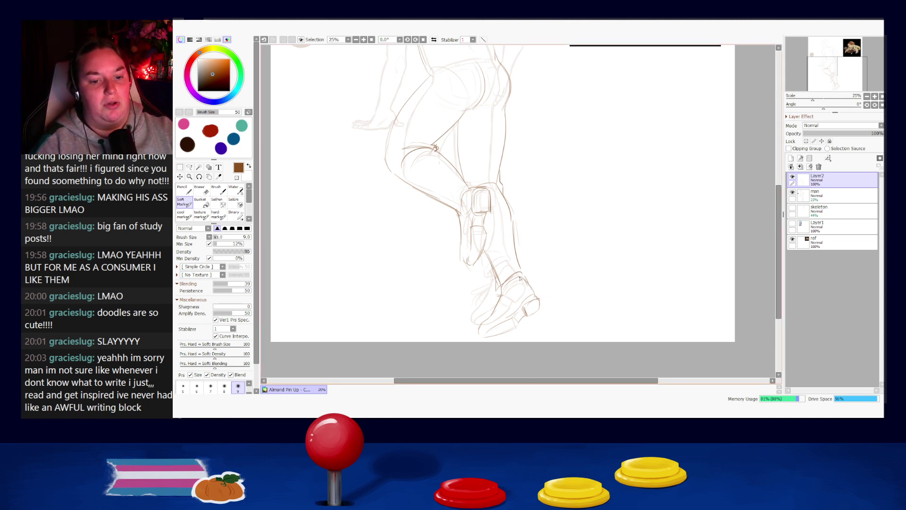
left_click_drag(535, 298, 538, 310)
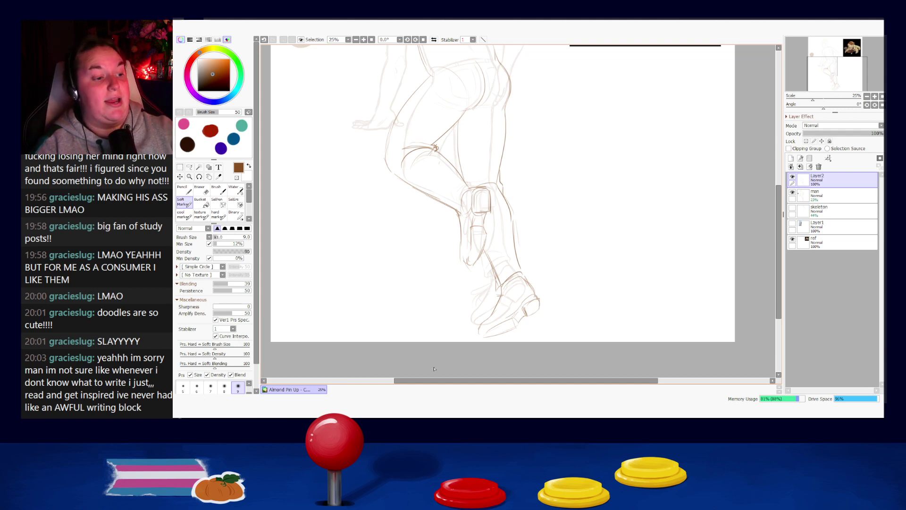
left_click_drag(502, 292, 498, 307)
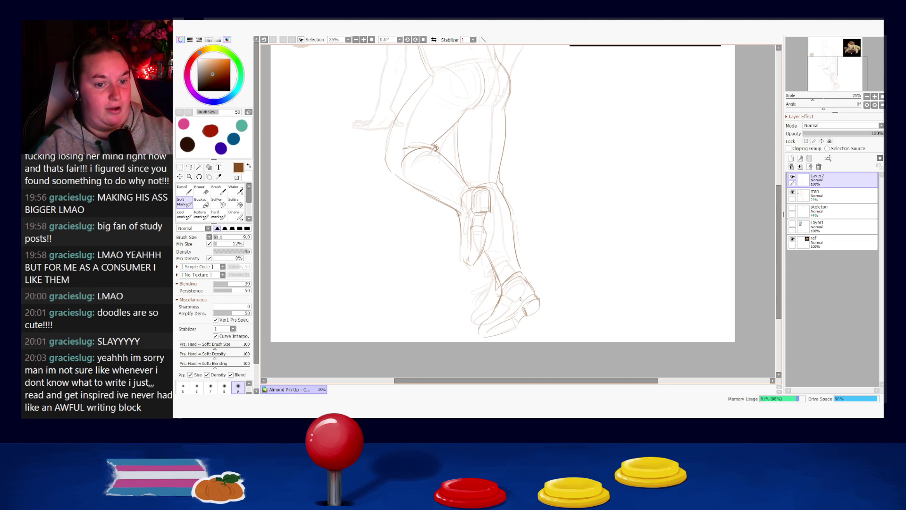
mouse_move(507, 284)
left_mouse_down()
mouse_move(473, 337)
mouse_move(482, 324)
mouse_move(480, 338)
mouse_move(521, 325)
mouse_move(489, 335)
mouse_move(518, 325)
mouse_move(495, 331)
mouse_move(511, 316)
mouse_move(480, 337)
left_mouse_up()
key("ctrl+z")
key("ctrl+z")
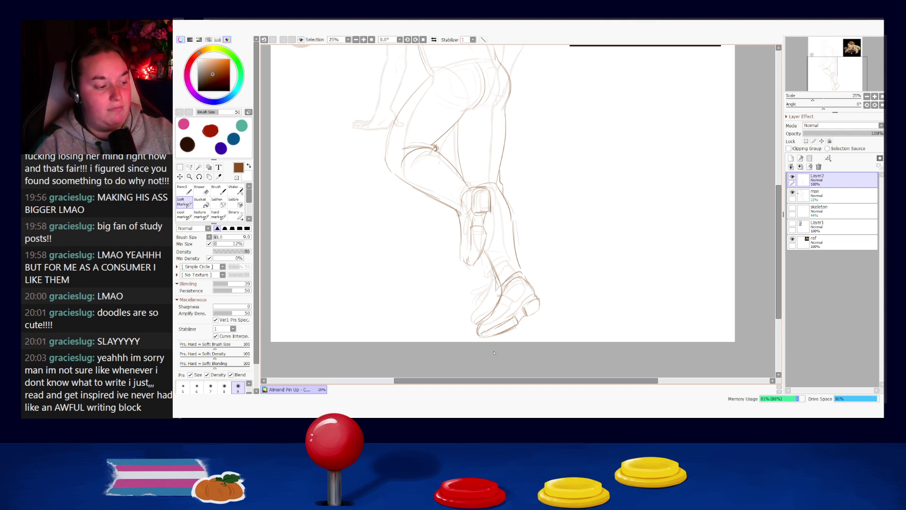
- Add the lace, tongue and opening details to the standing foot's shoe and strengthen the cuff line behind its heel
left_click_drag(523, 278, 537, 295)
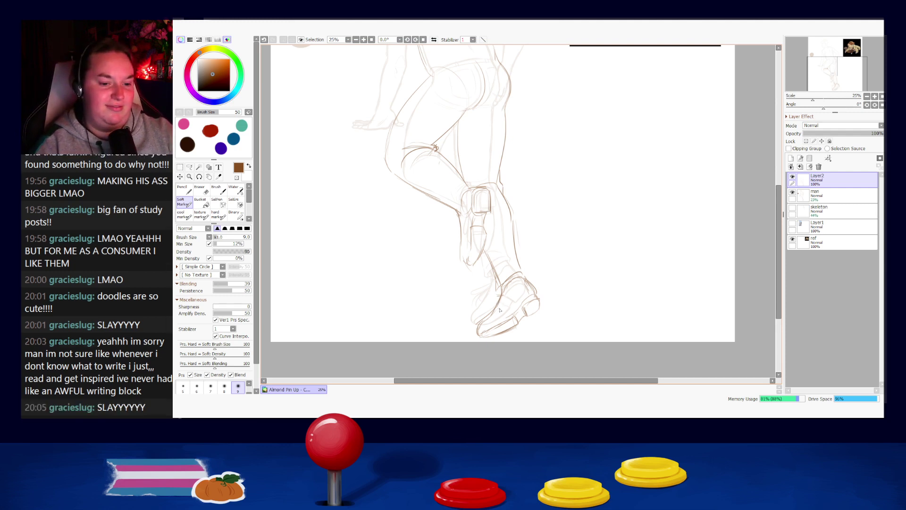
mouse_move(498, 297)
left_mouse_down()
mouse_move(468, 307)
mouse_move(491, 310)
mouse_move(476, 293)
left_mouse_up()
key("ctrl+z")
key("ctrl+z")
key("ctrl+z")
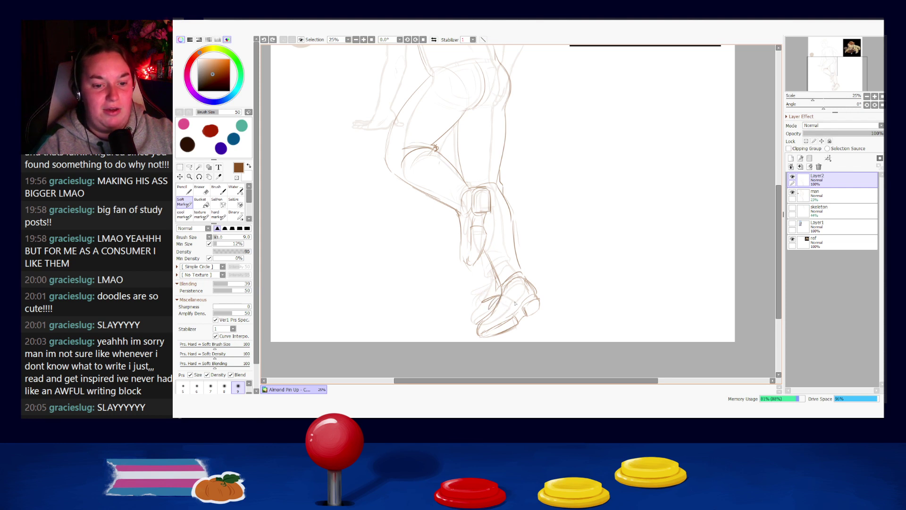
mouse_move(502, 296)
left_mouse_down()
mouse_move(491, 298)
mouse_move(504, 296)
mouse_move(498, 303)
left_mouse_up()
key("ctrl+z")
key("ctrl+z")
key("ctrl+z")
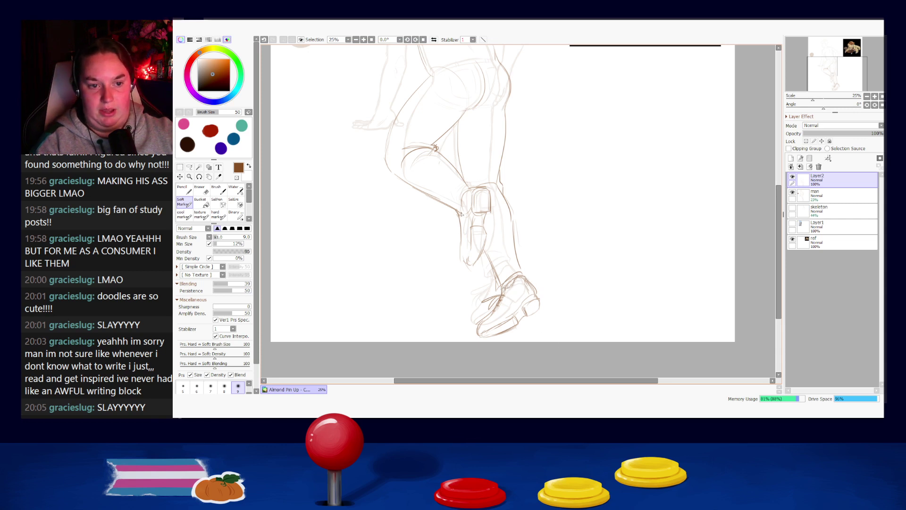
- Redraw the raised leg's trouser outline along the calf, with a looser lower edge ending beside the lifted shoe
mouse_move(454, 168)
left_mouse_down()
mouse_move(468, 188)
mouse_move(447, 159)
mouse_move(468, 189)
mouse_move(447, 164)
mouse_move(467, 190)
mouse_move(456, 169)
mouse_move(454, 222)
left_mouse_up()
key("ctrl+z")
left_click_drag(420, 193, 456, 227)
key("ctrl+z")
left_click_drag(418, 193, 453, 221)
key("ctrl+z")
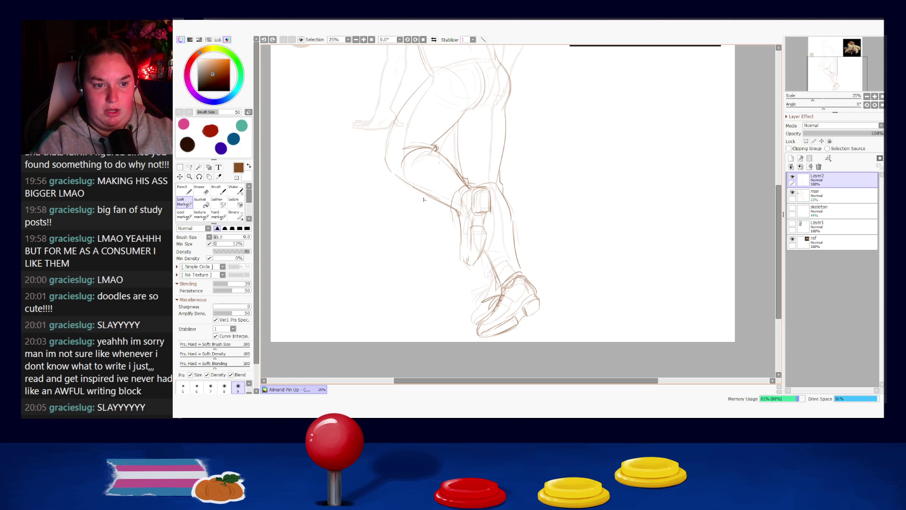
left_click_drag(409, 187, 452, 226)
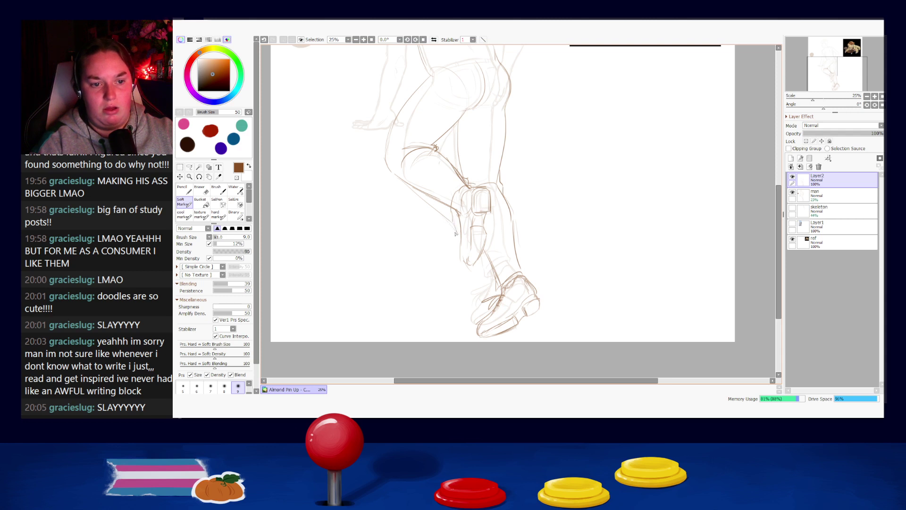
left_click_drag(449, 221, 456, 235)
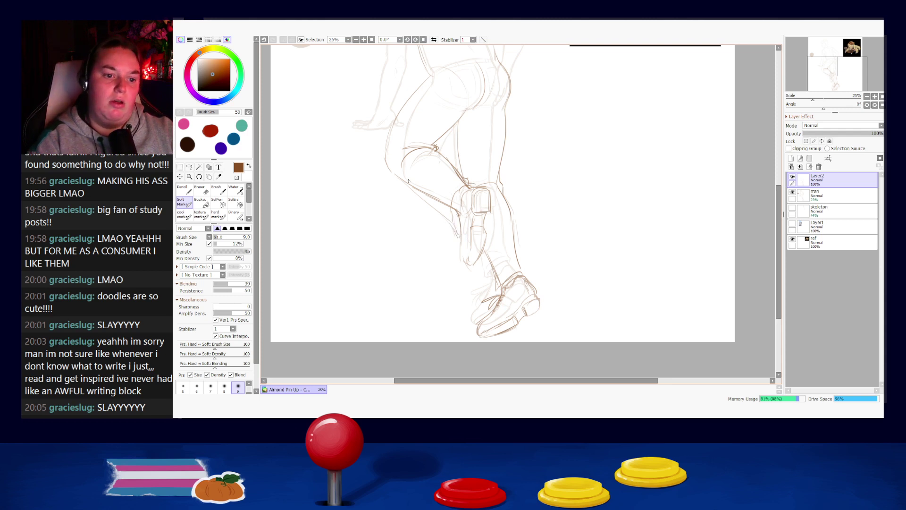
- Strengthen the raised calf's loose lower trouser edge and erase the old contour line inside it
left_click_drag(411, 179, 452, 222)
key("ctrl+z")
left_click_drag(409, 181, 444, 215)
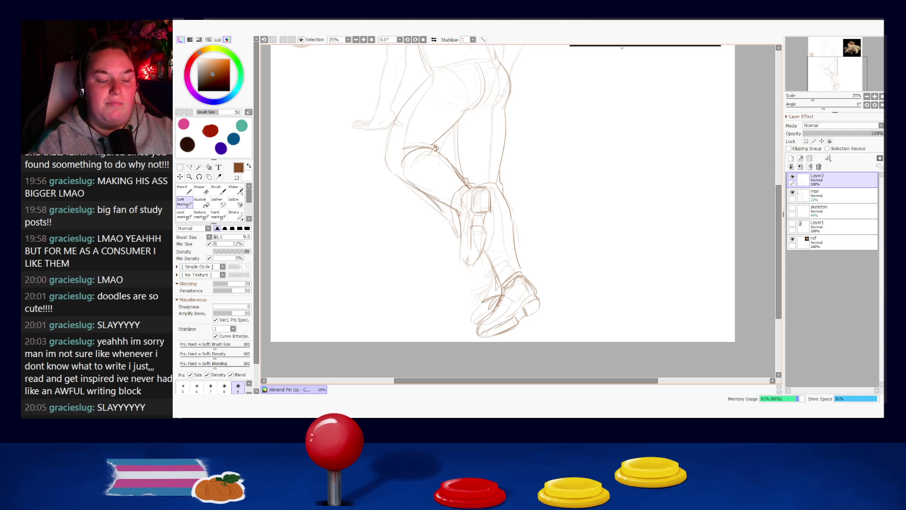
key("e")
mouse_move(412, 188)
left_mouse_down()
mouse_move(441, 209)
mouse_move(409, 176)
mouse_move(446, 211)
left_mouse_up()
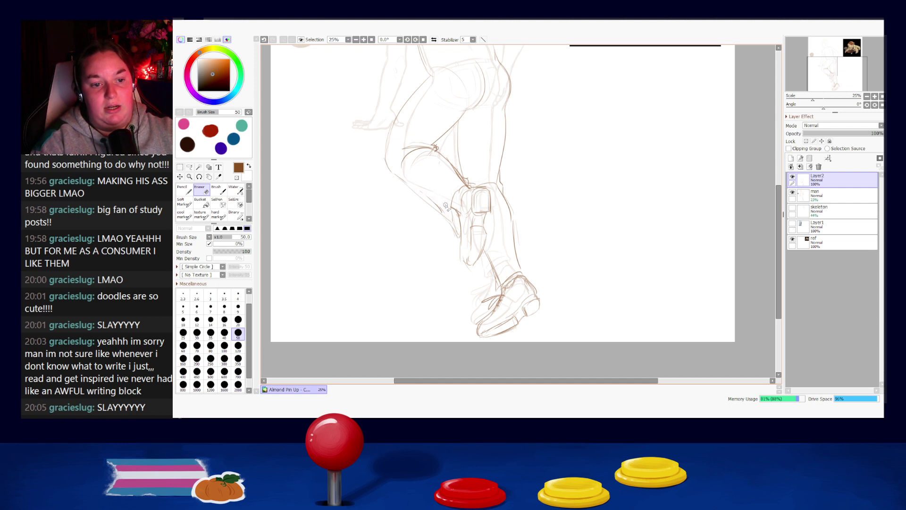
key("b")
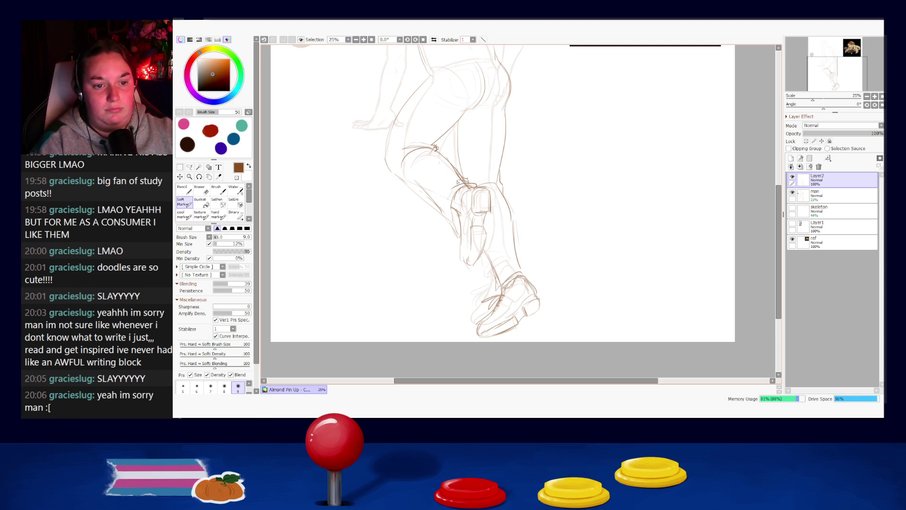
- Sketch small fabric folds where the raised leg's trouser hem meets the lifted shoe's heel
left_click_drag(448, 185, 466, 181)
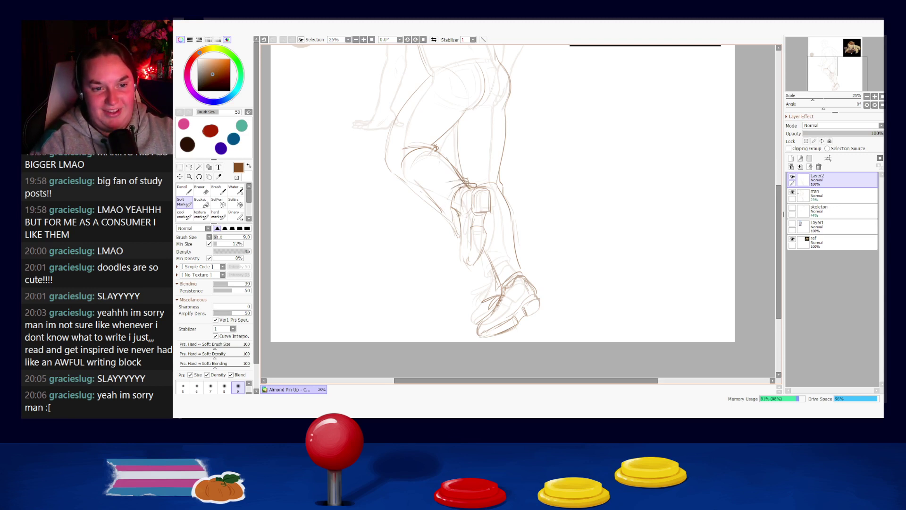
left_click_drag(482, 185, 498, 181)
key("ctrl+z")
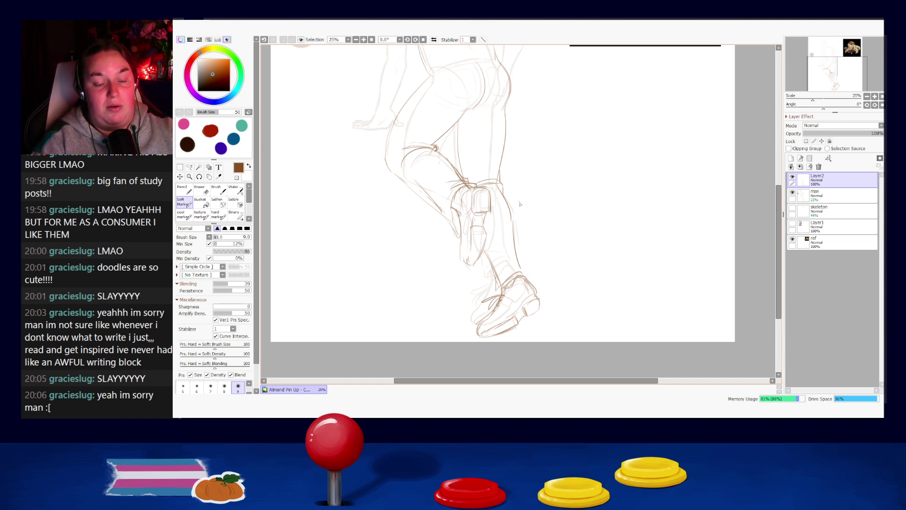
- Rework the standing leg's trouser hem, darkening the front ankle edge and drawing the cuff around the back of the ankle
left_click_drag(487, 256, 495, 282)
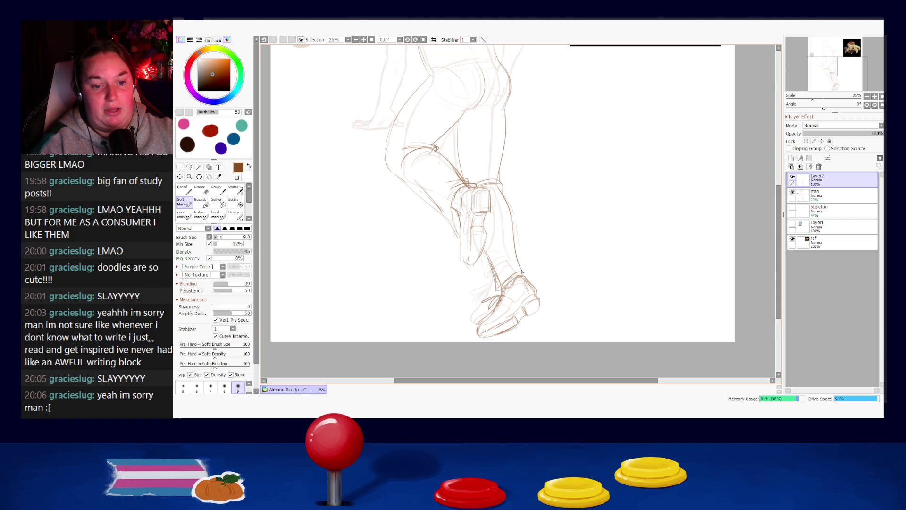
left_click_drag(523, 272, 506, 275)
mouse_move(523, 267)
left_mouse_down()
mouse_move(502, 279)
mouse_move(521, 268)
mouse_move(503, 274)
mouse_move(523, 276)
left_mouse_up()
key("ctrl+z")
key("ctrl+z")
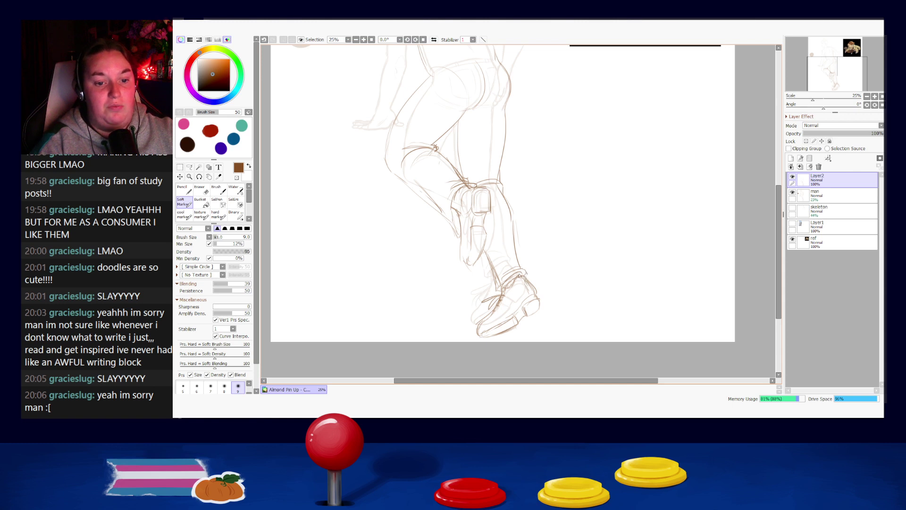
key("ctrl+z")
left_click_drag(521, 275, 523, 280)
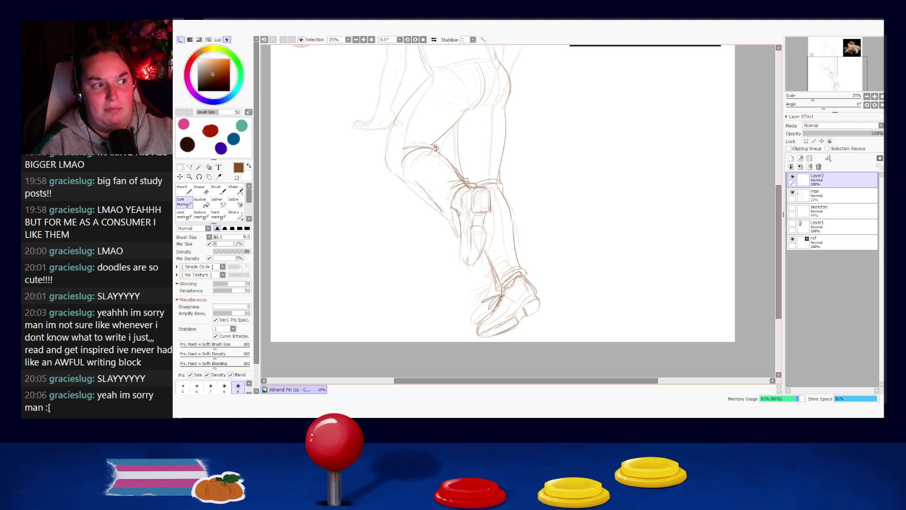
- Firm up the standing leg's back calf edge and sketch the crease lines beneath the buttocks
left_click_drag(508, 204, 515, 238)
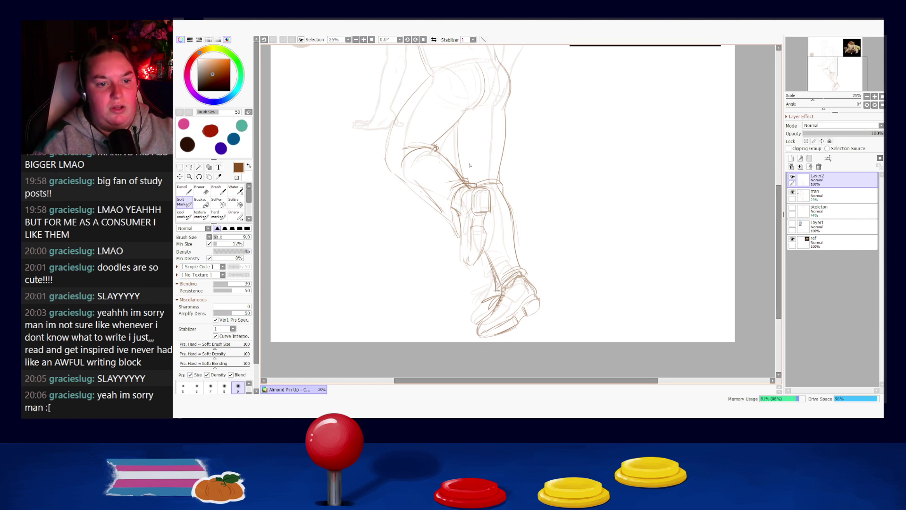
scroll(467, 156, "up", 2)
left_click_drag(469, 149, 494, 146)
key("ctrl+z")
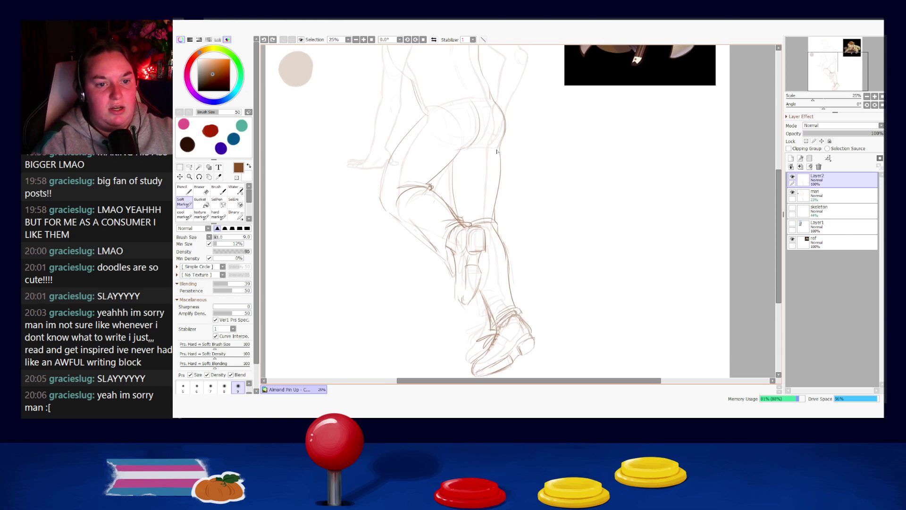
left_click_drag(468, 149, 494, 147)
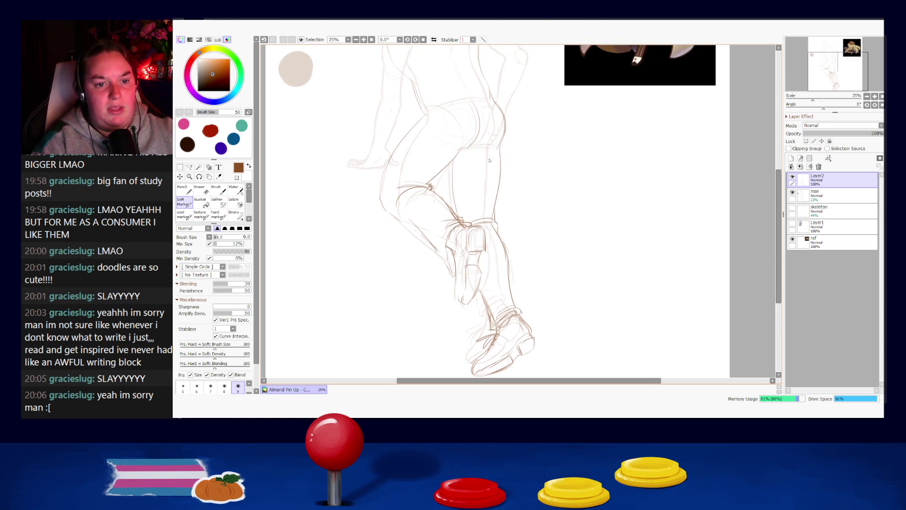
left_click_drag(430, 134, 458, 148)
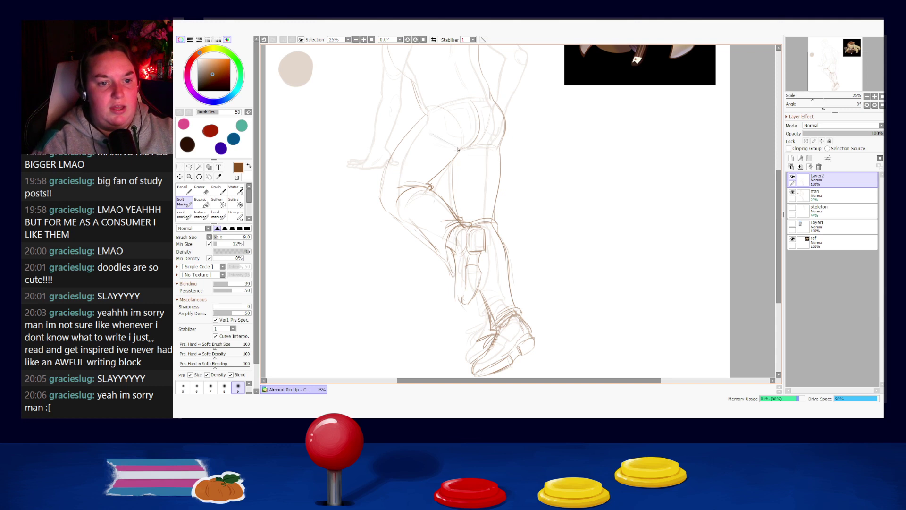
left_click_drag(500, 233, 509, 281)
key("ctrl+z")
- Sketch the supporting arm's shoulder, upper arm and sleeve edge down to the elbow
scroll(480, 173, "up", 3)
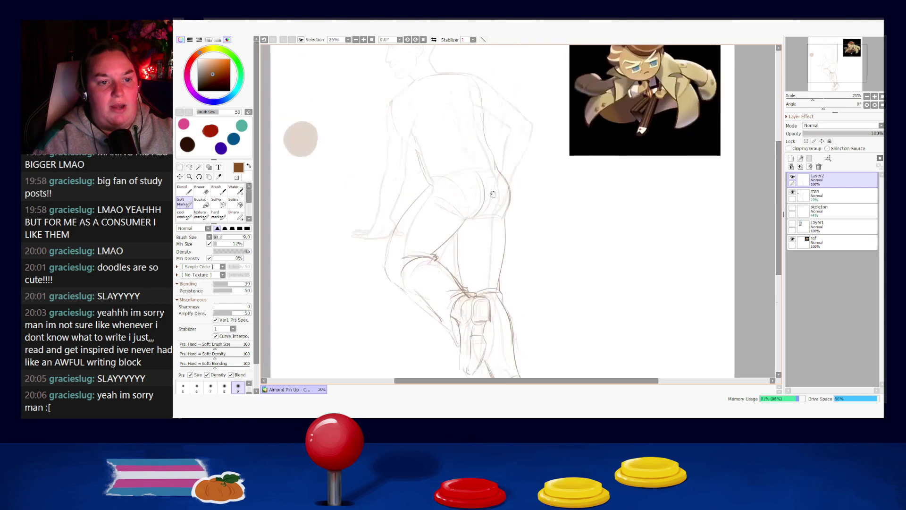
mouse_move(407, 130)
left_mouse_down()
mouse_move(386, 144)
mouse_move(407, 128)
mouse_move(386, 145)
mouse_move(390, 175)
left_mouse_up()
key("ctrl+z")
key("ctrl+z")
mouse_move(384, 144)
left_mouse_down()
mouse_move(391, 177)
mouse_move(417, 172)
mouse_move(387, 194)
mouse_move(388, 186)
mouse_move(390, 211)
left_mouse_up()
key("ctrl+z")
key("ctrl+z")
key("ctrl+z")
left_click_drag(415, 174, 412, 223)
key("ctrl+z")
key("ctrl+z")
key("ctrl+z")
key("ctrl+z")
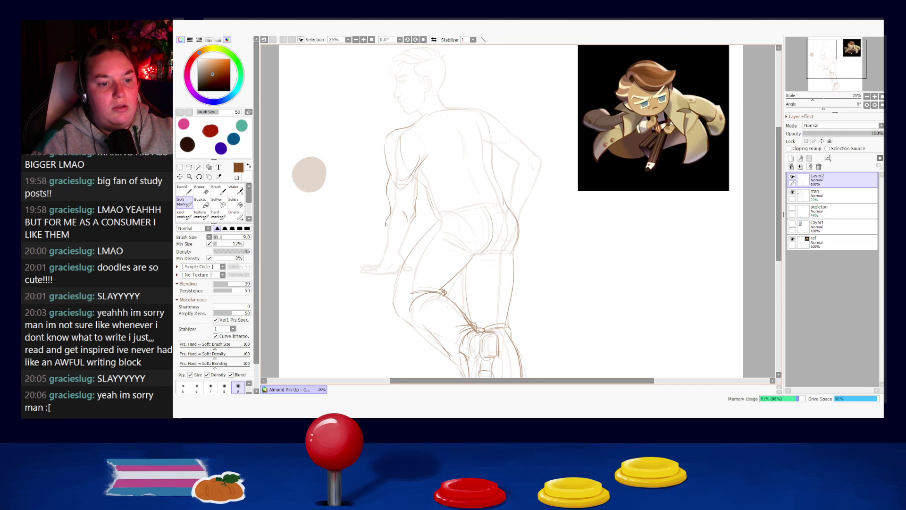
- Sketch both edges of the supporting forearm from the elbow to the wrist
key("ctrl+z")
mouse_move(384, 220)
left_mouse_down()
mouse_move(380, 267)
mouse_move(385, 216)
mouse_move(379, 264)
left_mouse_up()
key("ctrl+z")
key("ctrl+z")
left_click_drag(412, 222, 392, 271)
key("ctrl+z")
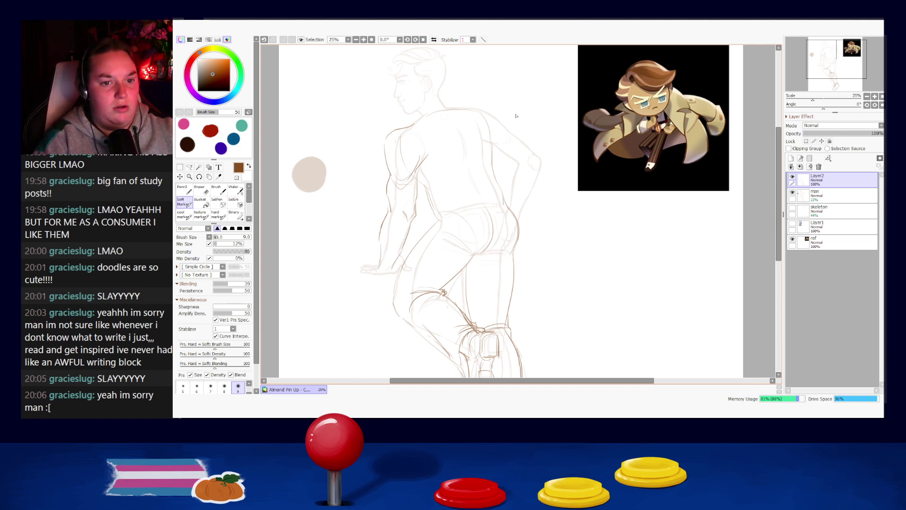
- Refine the near shoulder's top curve and draw the line across the upper back
left_click_drag(421, 115, 386, 145)
key("ctrl+z")
key("ctrl+z")
key("ctrl+z")
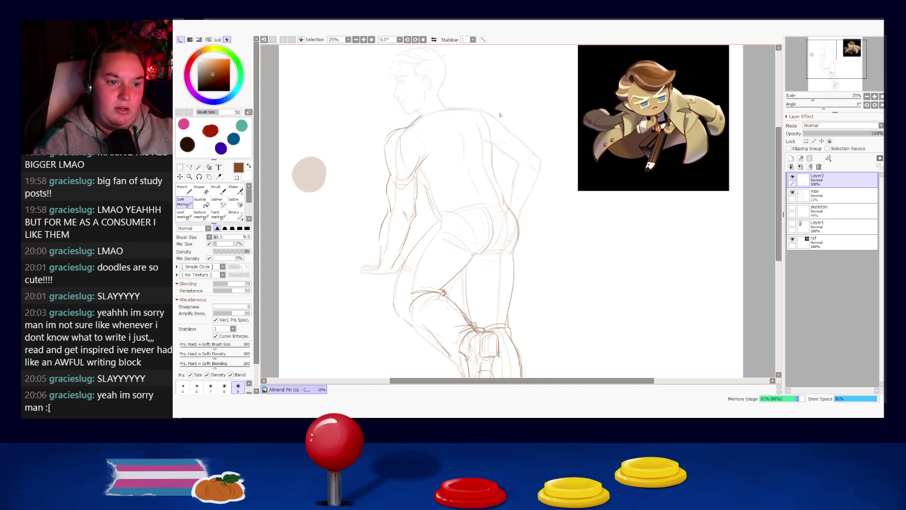
left_click_drag(459, 108, 469, 107)
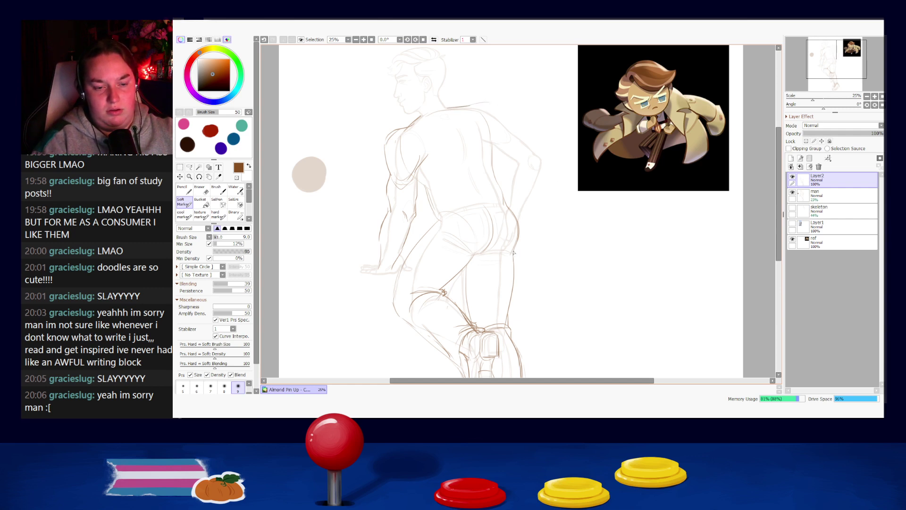
- Sketch the far arm's hand resting on the back of the standing thigh, with its fingers, palm edge and wrist
left_click_drag(512, 251, 504, 254)
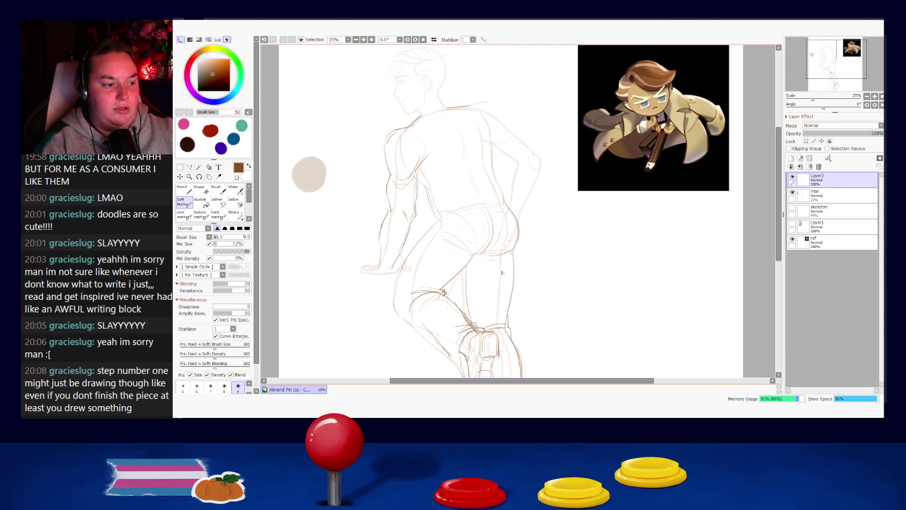
key("ctrl+z")
left_click_drag(489, 259, 495, 259)
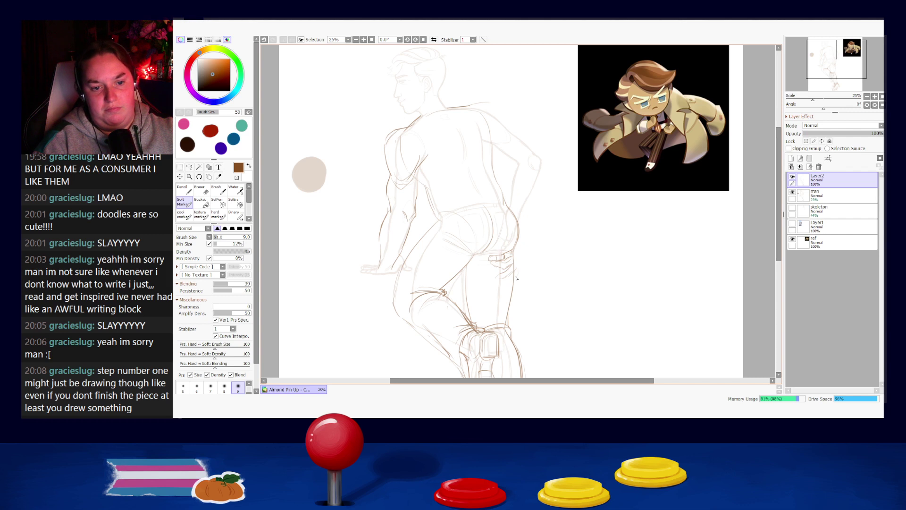
left_click_drag(523, 262, 516, 283)
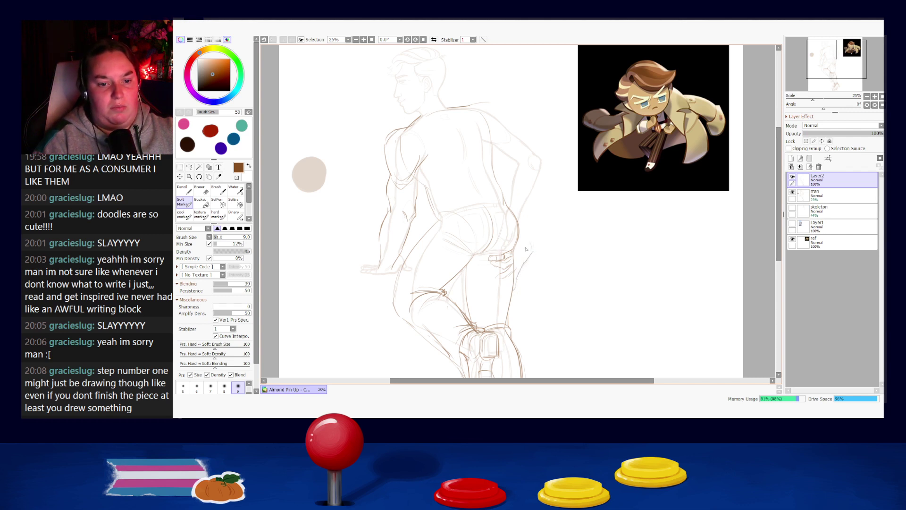
left_click_drag(533, 245, 532, 254)
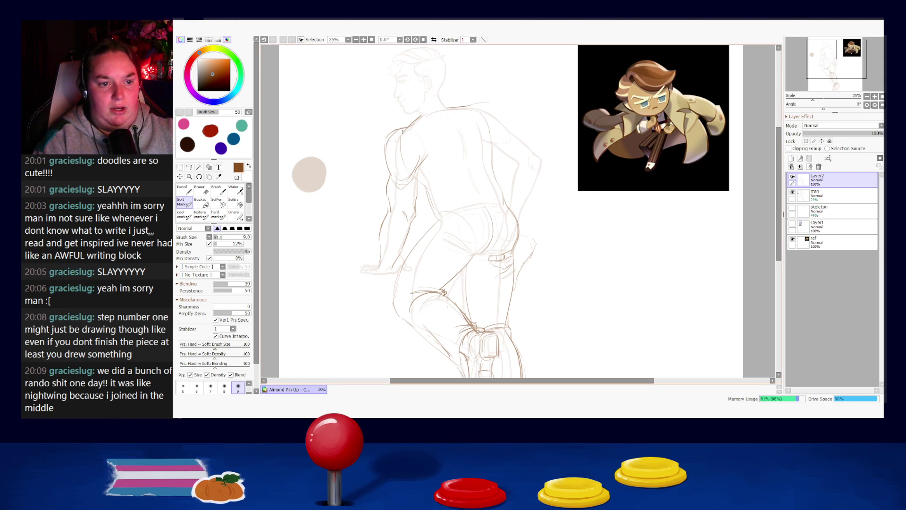
- Rework the supporting arm's shoulder curve with the Soft Marker until it joins the upper arm cleanly
key("ctrl+z")
key("ctrl+y")
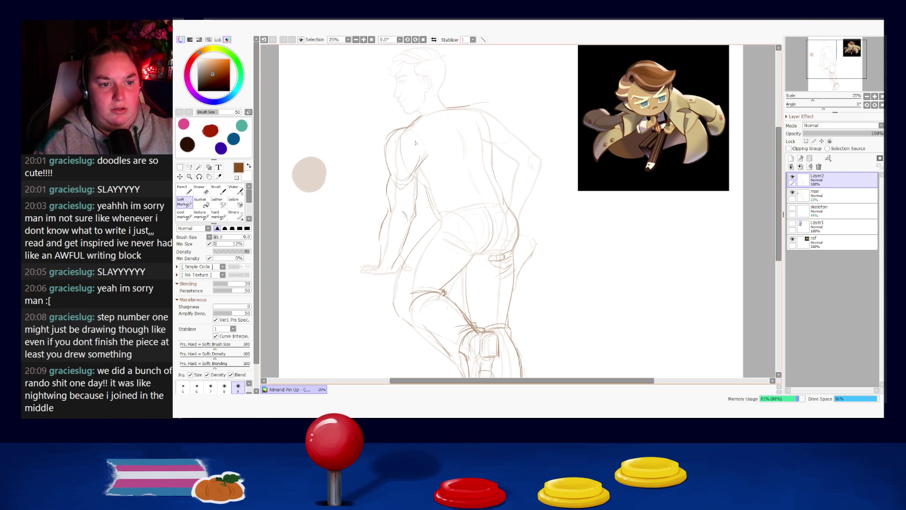
key("e")
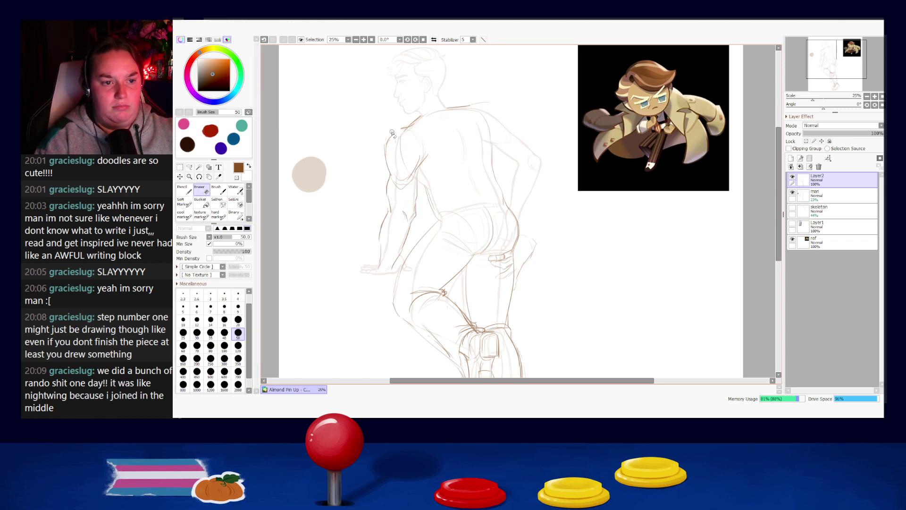
key("ctrl+z")
key("ctrl+y")
key("b")
key("ctrl+z")
left_click_drag(392, 136, 406, 128)
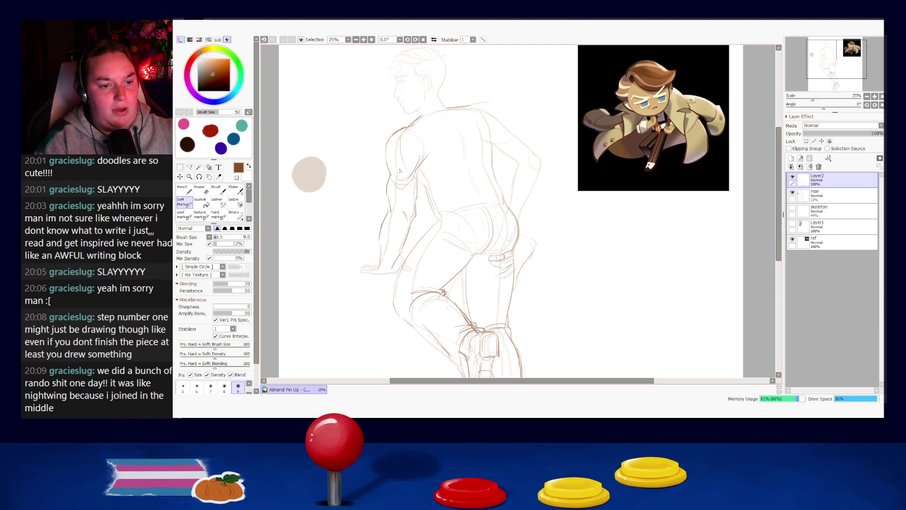
key("ctrl+z")
- Strengthen the supporting forearm's outer edge and sketch its flat hand with extended fingers below the wrist
mouse_move(378, 237)
left_mouse_down()
mouse_move(379, 267)
mouse_move(396, 268)
mouse_move(393, 282)
left_mouse_up()
key("ctrl+z")
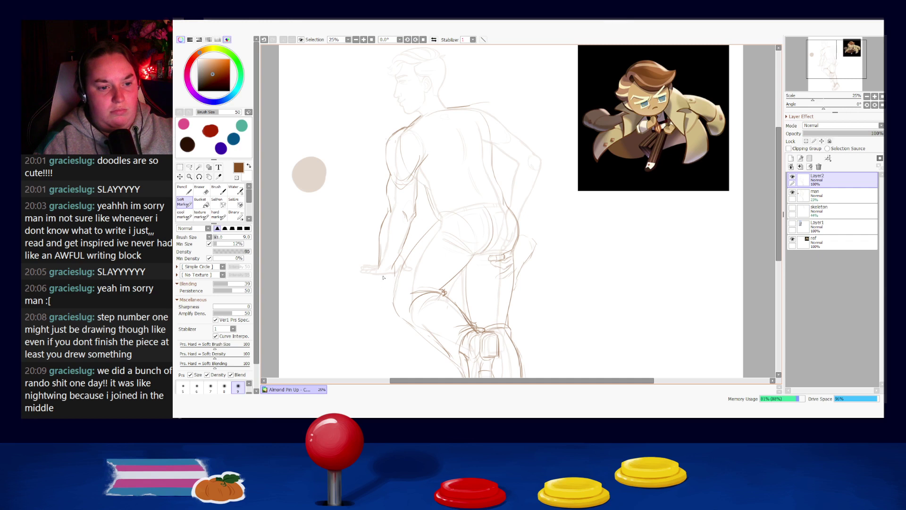
key("ctrl+z")
mouse_move(388, 277)
left_mouse_down()
mouse_move(378, 265)
mouse_move(372, 289)
mouse_move(354, 283)
mouse_move(369, 289)
mouse_move(385, 279)
mouse_move(376, 261)
mouse_move(374, 279)
mouse_move(384, 269)
mouse_move(368, 281)
left_mouse_up()
key("ctrl+z")
key("ctrl+z")
key("ctrl+z")
key("ctrl+z")
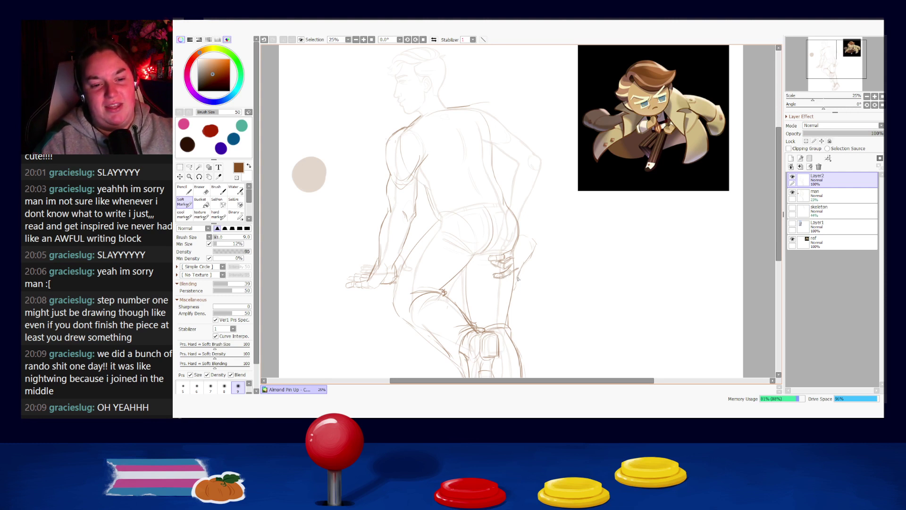
- Clean up and redraw the fingers of the hand resting on the back of the thigh
key("ctrl+z")
key("ctrl+y")
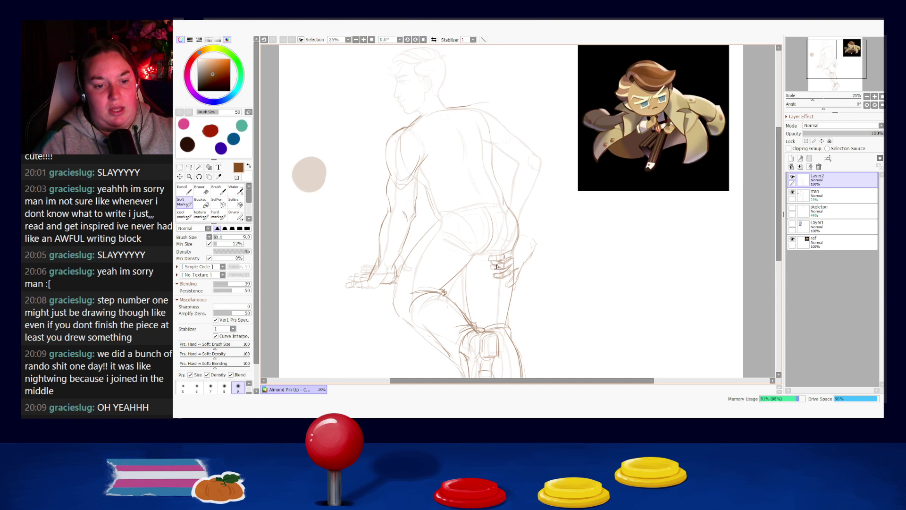
key("e")
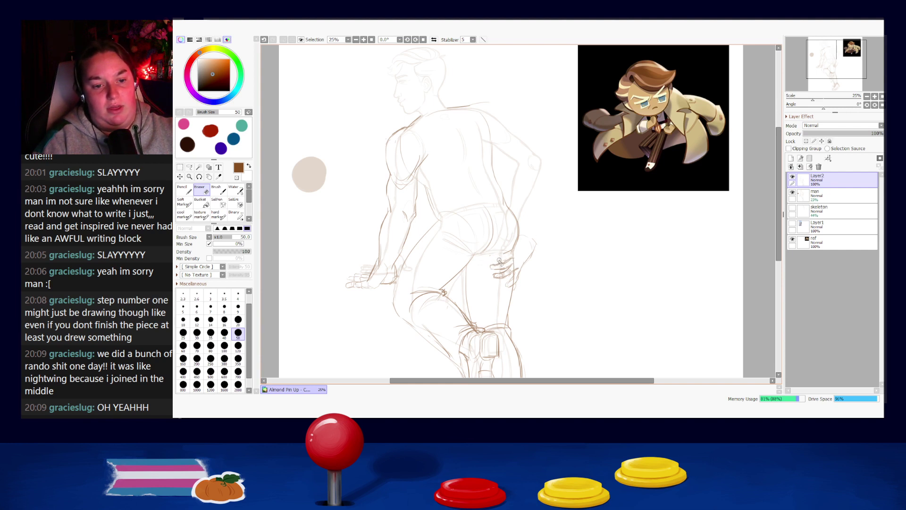
key("b")
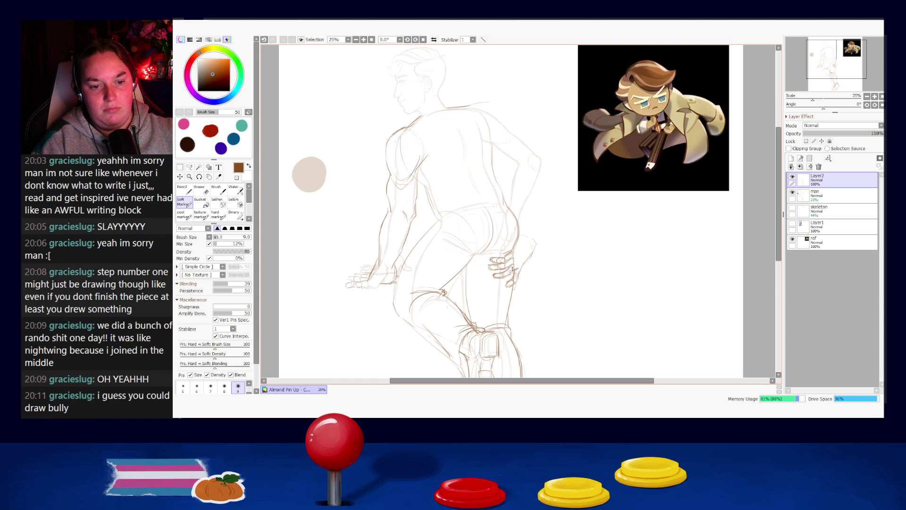
- Compare the hand resting on the back of the thigh with and without its latest strokes
key("ctrl+z")
key("ctrl+y")
key("ctrl+z")
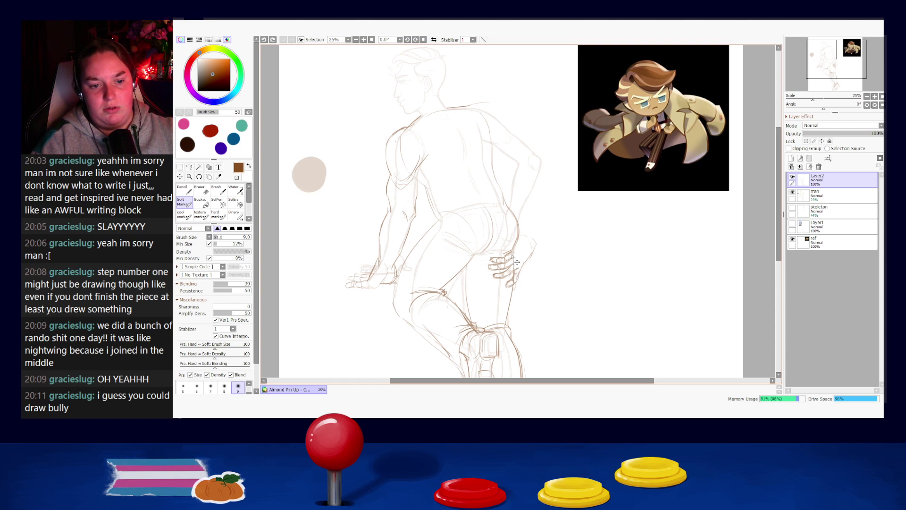
key("ctrl+y")
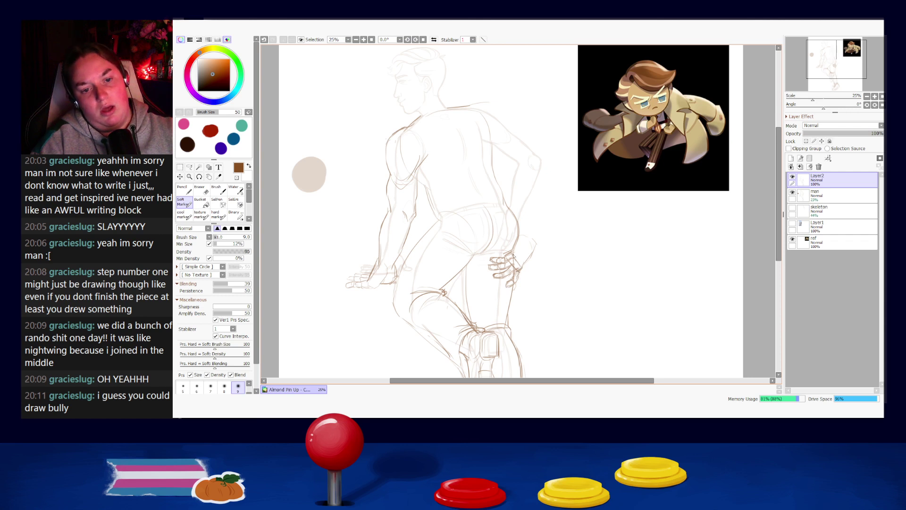
key("ctrl+z")
left_click_drag(558, 313, 565, 218)
left_click_drag(565, 307, 559, 261)
mouse_move(554, 210)
left_mouse_down()
mouse_move(573, 205)
mouse_move(579, 223)
left_mouse_up()
left_click_drag(587, 234, 587, 239)
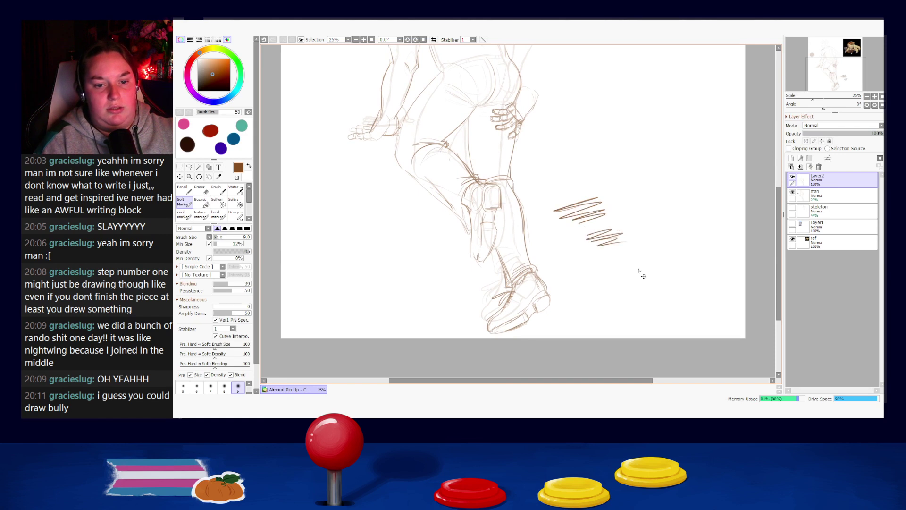
key("ctrl+z")
key("ctrl+z")
mouse_move(537, 178)
left_mouse_down()
mouse_move(598, 169)
mouse_move(615, 183)
mouse_move(573, 173)
mouse_move(593, 177)
left_mouse_up()
key("ctrl+z")
mouse_move(617, 167)
left_mouse_down()
mouse_move(615, 177)
mouse_move(586, 188)
left_mouse_up()
key("ctrl+z")
key("ctrl+z")
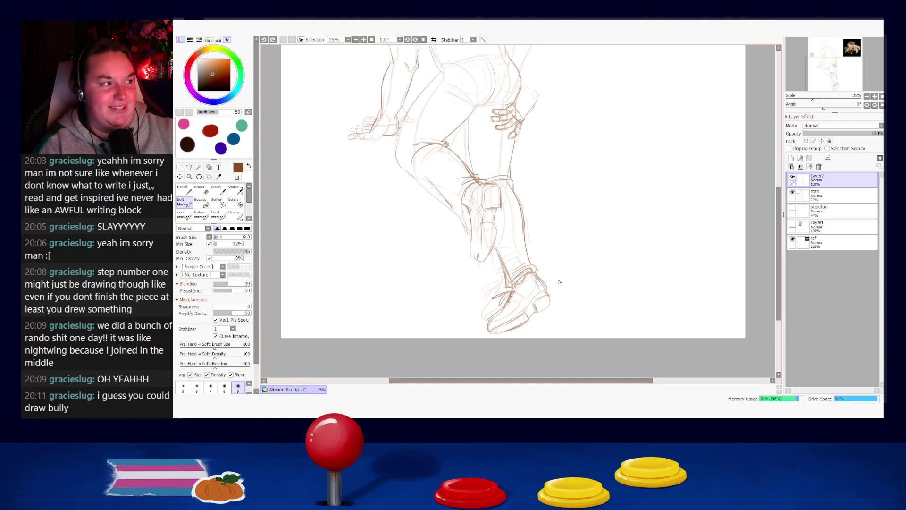
- Sketch the far shoulder's outer contour from the top of the back down to the upper arm
scroll(562, 154, "up", 5)
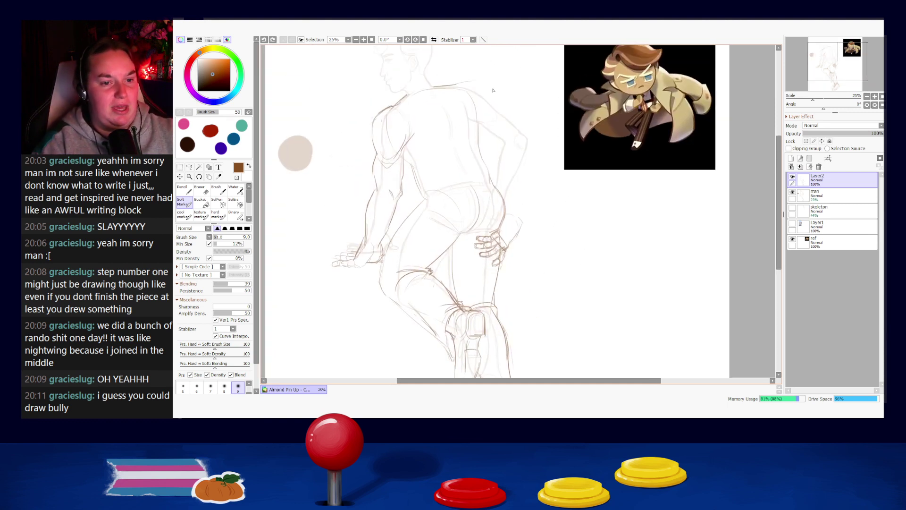
scroll(507, 119, "up", 2)
mouse_move(461, 131)
left_mouse_down()
mouse_move(488, 136)
mouse_move(502, 158)
left_mouse_up()
key("ctrl+z")
key("ctrl+z")
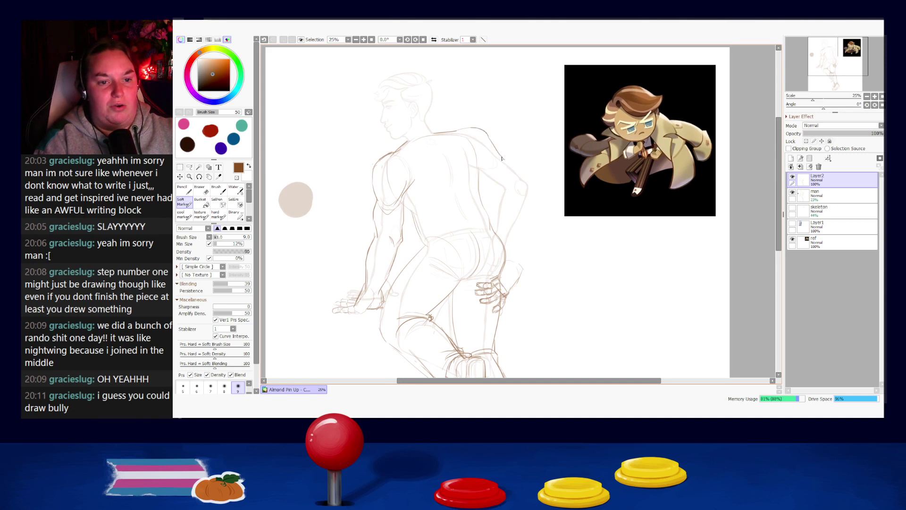
key("ctrl+z")
key("ctrl+y")
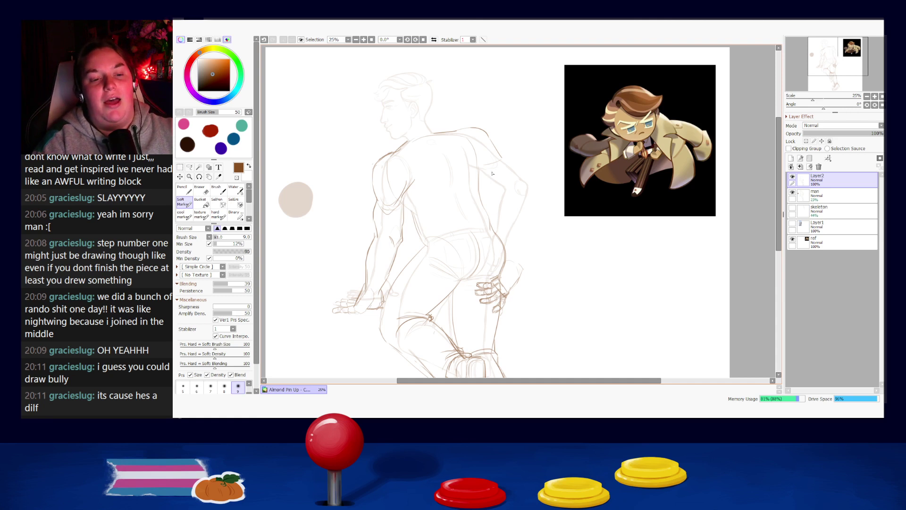
- Sketch the short line marking the underside of the far shoulder where it meets the upper arm
mouse_move(480, 168)
left_mouse_down()
mouse_move(516, 168)
mouse_move(501, 154)
mouse_move(521, 180)
mouse_move(496, 151)
mouse_move(520, 171)
left_mouse_up()
key("ctrl+z")
key("ctrl+z")
key("ctrl+z")
key("ctrl+z")
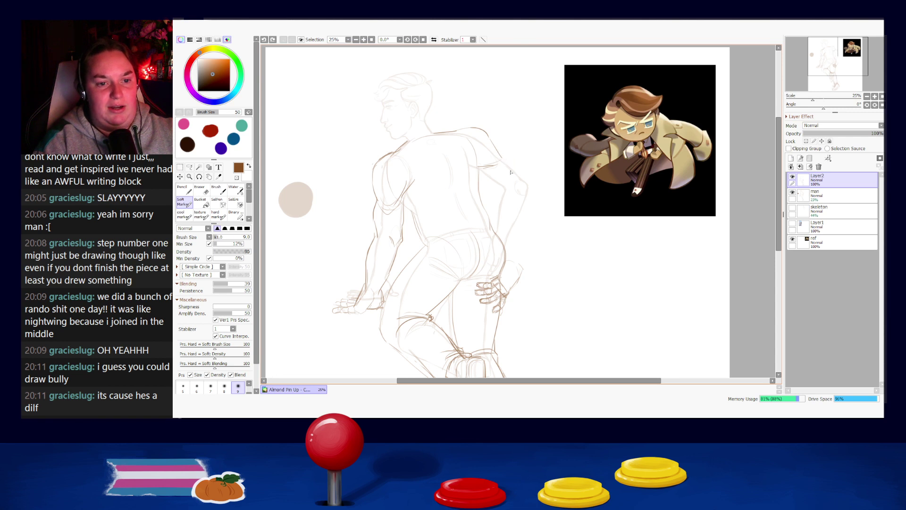
- Sketch the far arm's upper arm and elbow, and run the forearm's outer edge down to the hand
left_click_drag(482, 169, 511, 197)
key("ctrl+z")
mouse_move(502, 160)
left_mouse_down()
mouse_move(541, 203)
mouse_move(515, 200)
mouse_move(511, 251)
left_mouse_up()
left_click_drag(541, 212, 529, 265)
key("ctrl+z")
left_click_drag(543, 208, 521, 266)
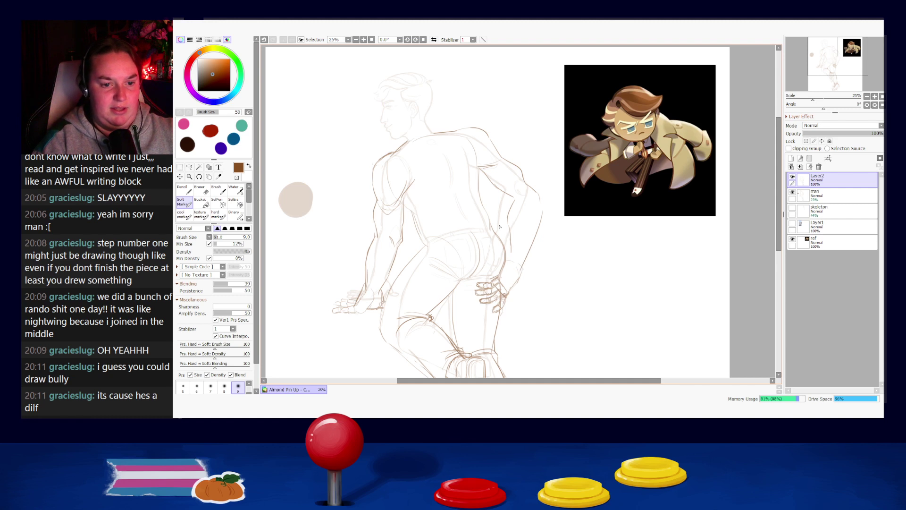
key("ctrl+z")
left_click_drag(492, 225, 506, 267)
key("ctrl+z")
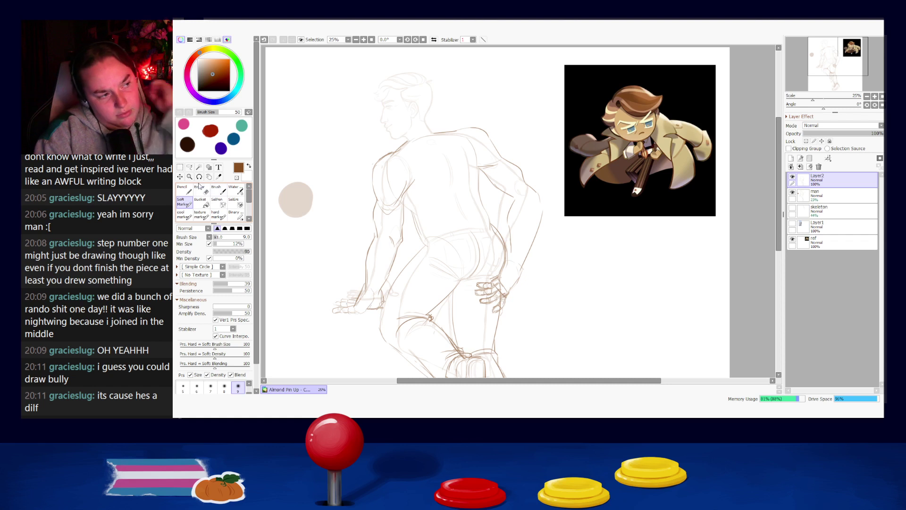
- Select the hand on the thigh with a freeform lasso and transform it to line up with the forearm
left_click(189, 167)
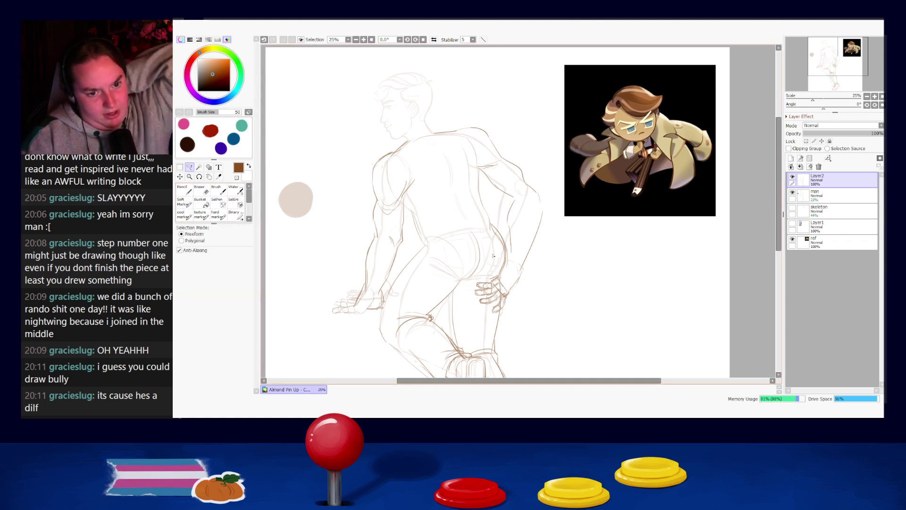
mouse_move(512, 263)
left_mouse_down()
mouse_move(487, 279)
mouse_move(477, 311)
mouse_move(496, 315)
mouse_move(521, 287)
left_mouse_up()
key("ctrl+t")
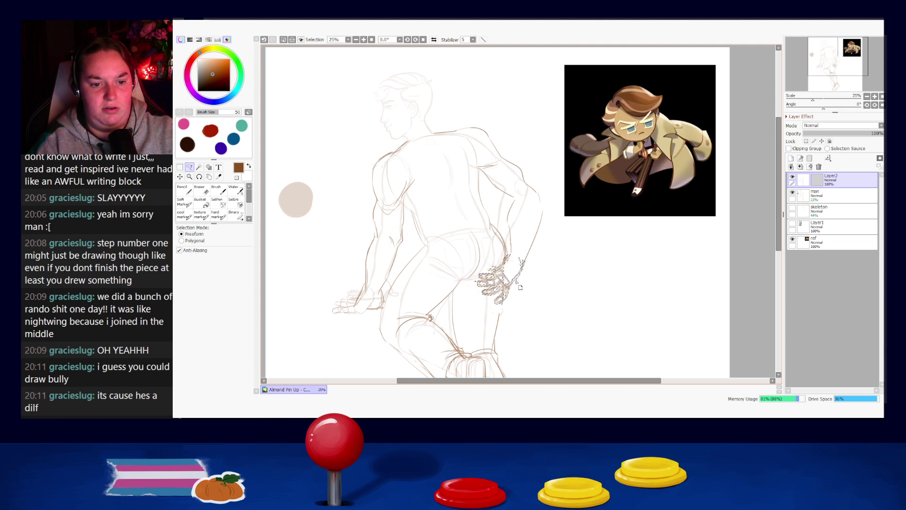
key("Return")
key("ctrl+d")
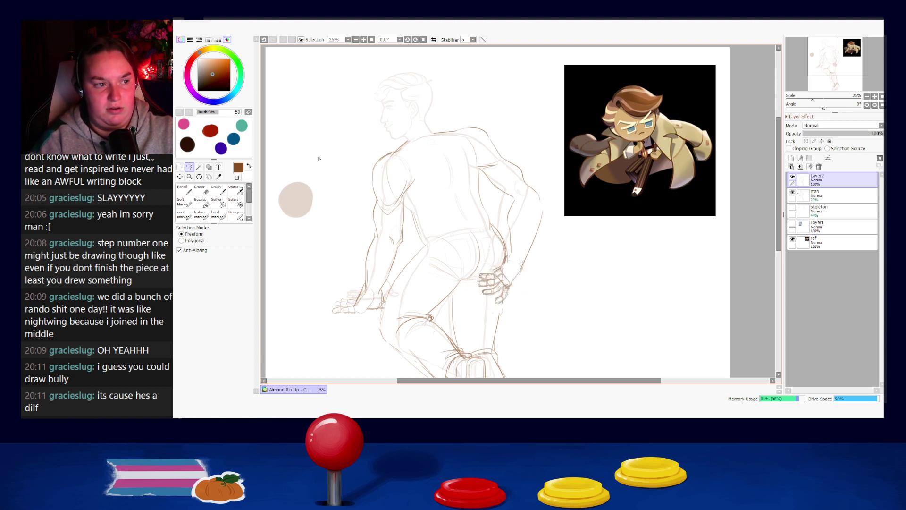
- Patch the standing thigh's outline just below the repositioned hand with the Soft Marker
key("e")
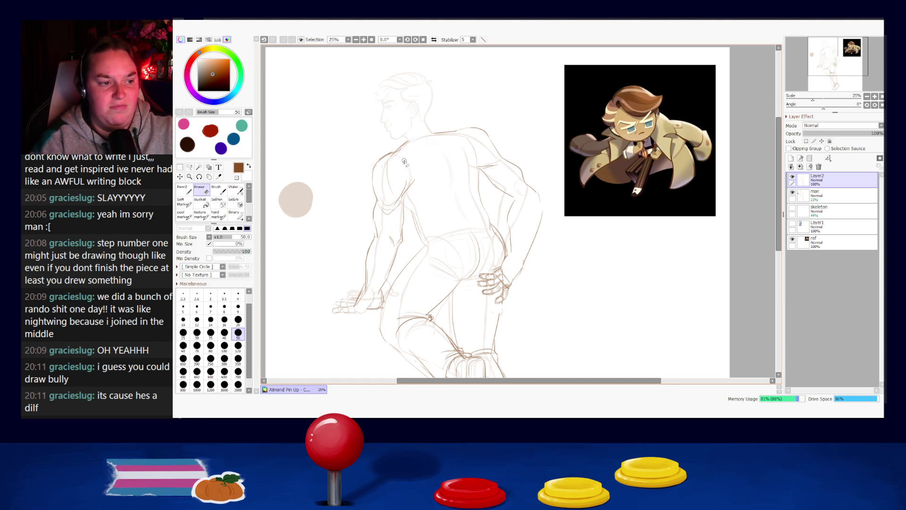
left_click(190, 167)
left_click(183, 201)
key("ctrl+z")
left_click_drag(500, 306, 498, 315)
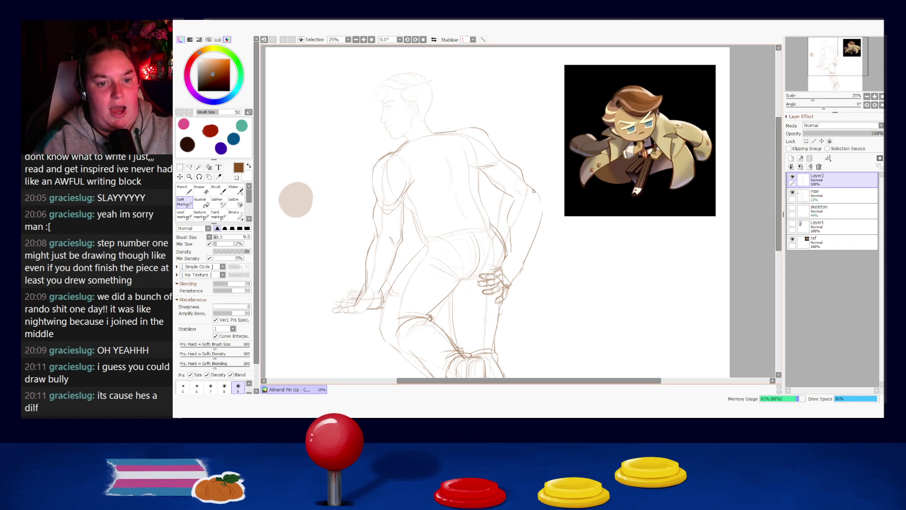
- Refine the far arm's pointed elbow and the outer and inner edges of its forearm
mouse_move(533, 191)
left_mouse_down()
mouse_move(542, 211)
mouse_move(538, 193)
mouse_move(543, 209)
mouse_move(529, 236)
mouse_move(504, 195)
mouse_move(515, 252)
mouse_move(535, 212)
left_mouse_up()
key("ctrl+z")
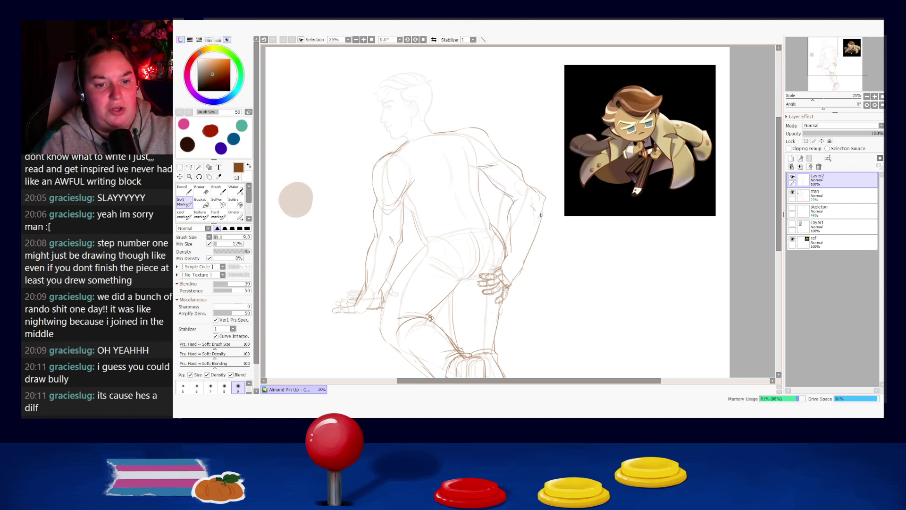
left_click_drag(542, 210, 536, 232)
left_click_drag(519, 200, 508, 251)
key("ctrl+z")
mouse_move(512, 218)
left_mouse_down()
mouse_move(512, 283)
mouse_move(495, 331)
mouse_move(473, 259)
left_mouse_up()
key("ctrl+z")
key("ctrl+z")
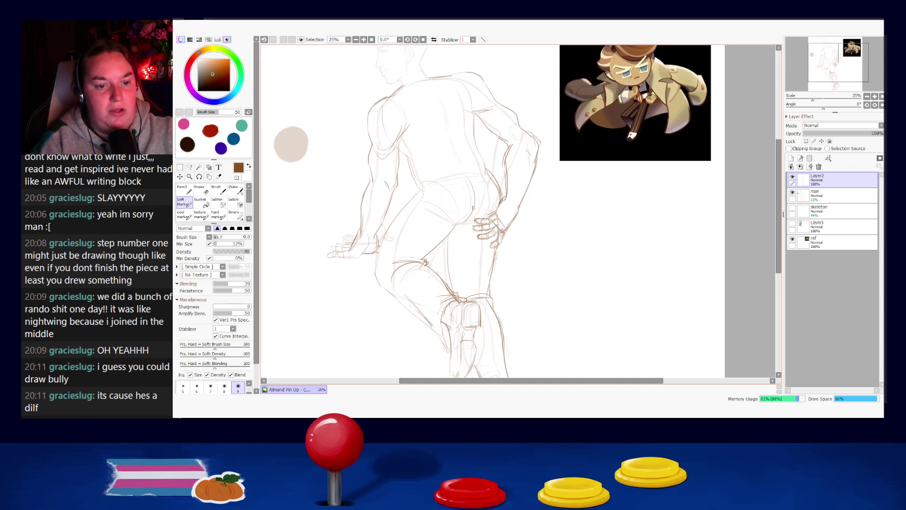
- Strengthen the raised thigh's line below the buttock and the curved crease between the buttocks
left_click_drag(462, 225, 433, 255)
key("ctrl+z")
left_click_drag(463, 225, 430, 259)
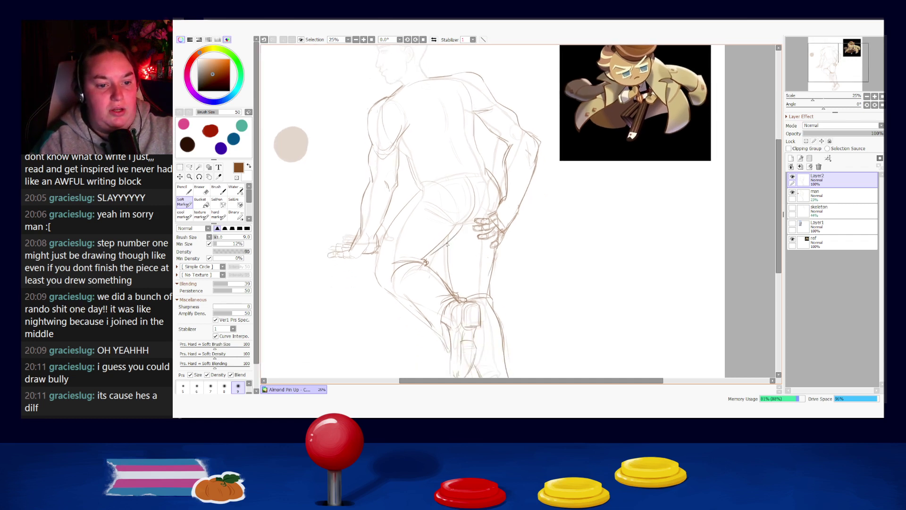
left_click_drag(468, 179, 468, 218)
key("ctrl+z")
left_click_drag(470, 178, 471, 222)
key("ctrl+z")
left_click_drag(595, 185, 632, 336)
left_click_drag(600, 246, 536, 221)
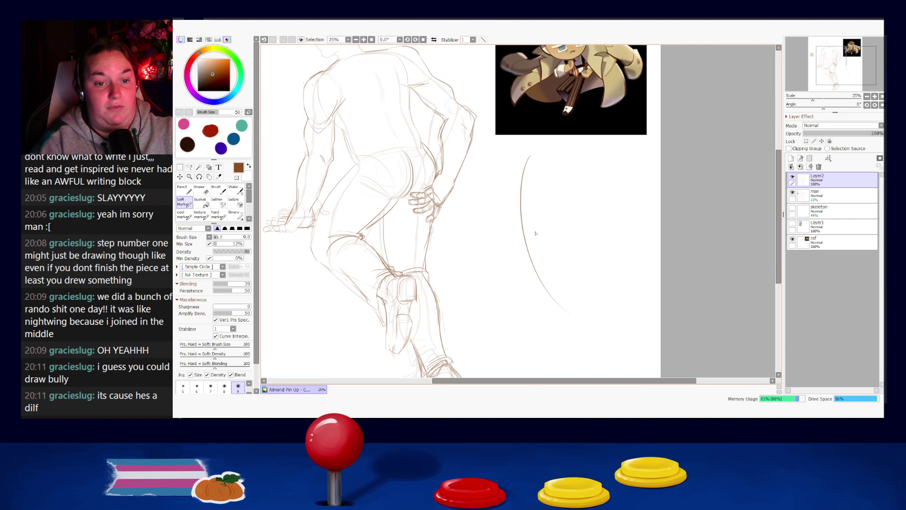
mouse_move(536, 172)
left_mouse_down()
mouse_move(519, 162)
mouse_move(522, 217)
left_mouse_up()
mouse_move(536, 180)
left_mouse_down()
mouse_move(549, 197)
mouse_move(546, 177)
mouse_move(518, 184)
mouse_move(532, 158)
mouse_move(538, 163)
left_mouse_up()
mouse_move(543, 168)
left_mouse_down()
mouse_move(548, 159)
mouse_move(543, 190)
left_mouse_up()
mouse_move(538, 152)
left_mouse_down()
mouse_move(571, 189)
mouse_move(581, 179)
mouse_move(489, 189)
left_mouse_up()
mouse_move(507, 156)
left_mouse_down()
mouse_move(477, 180)
mouse_move(501, 133)
mouse_move(526, 146)
mouse_move(533, 127)
mouse_move(568, 149)
left_mouse_up()
mouse_move(502, 181)
left_mouse_down()
mouse_move(516, 231)
mouse_move(526, 232)
mouse_move(497, 243)
mouse_move(556, 242)
mouse_move(536, 234)
mouse_move(516, 246)
mouse_move(579, 247)
mouse_move(566, 193)
mouse_move(573, 211)
mouse_move(591, 208)
mouse_move(597, 223)
mouse_move(581, 230)
mouse_move(594, 256)
mouse_move(529, 275)
left_mouse_up()
key("ctrl+z")
key("ctrl+z")
key("ctrl+z")
key("ctrl+z")
key("ctrl+z")
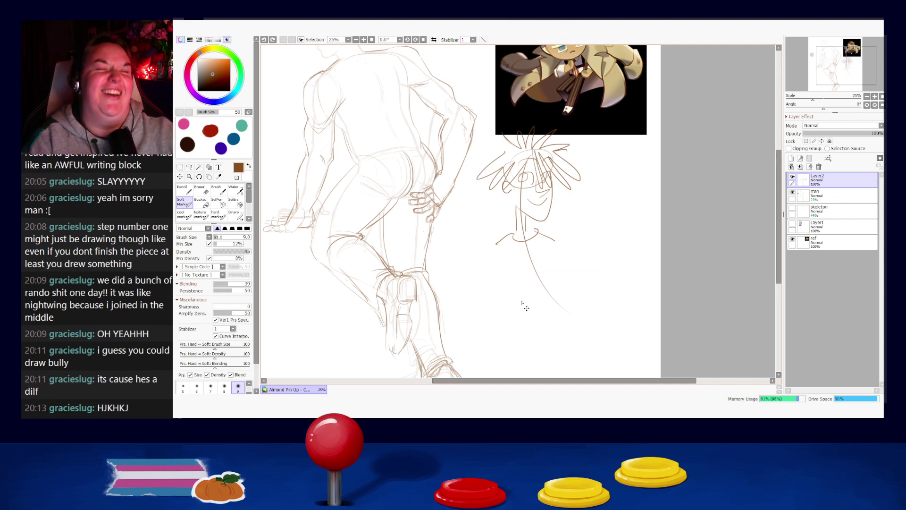
key("ctrl+z")
key("ctrl+z")
key("ctrl+z")
key("ctrl+z")
key("ctrl+z")
key("ctrl+z")
key("ctrl+z")
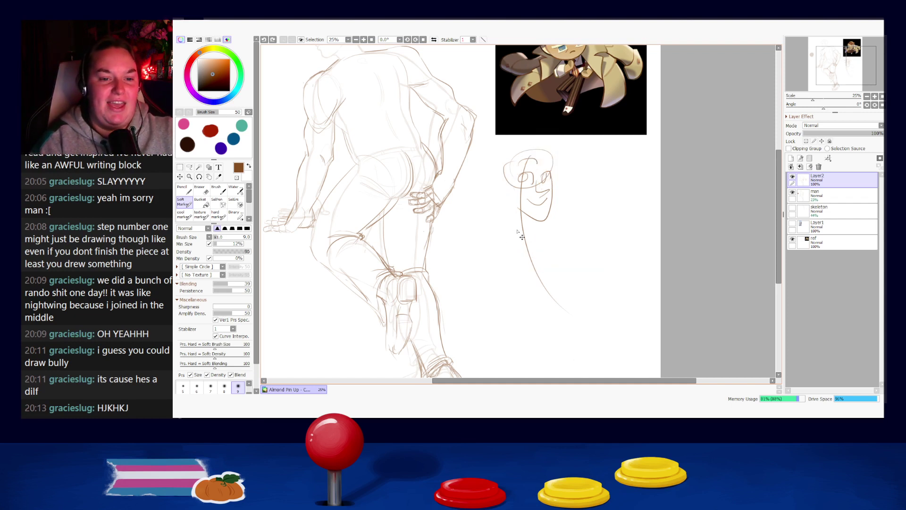
key("ctrl+z")
key("ctrl+z")
key("ctrl+z")
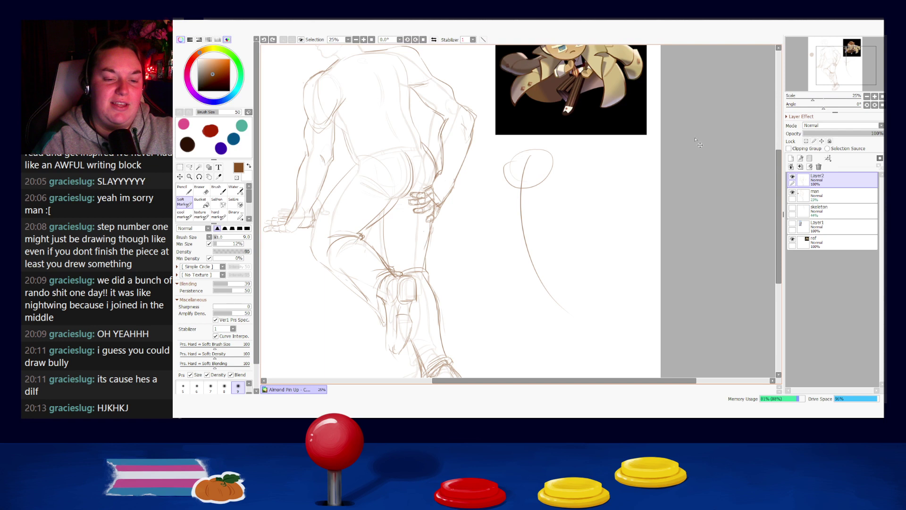
left_click_drag(453, 234, 573, 198)
left_click_drag(460, 243, 613, 197)
mouse_move(470, 263)
left_mouse_down()
mouse_move(564, 234)
mouse_move(621, 230)
left_mouse_up()
mouse_move(481, 281)
left_mouse_down()
mouse_move(598, 250)
mouse_move(647, 249)
left_mouse_up()
key("ctrl+z")
key("ctrl+z")
key("ctrl+z")
key("ctrl+z")
key("ctrl+z")
key("ctrl+z")
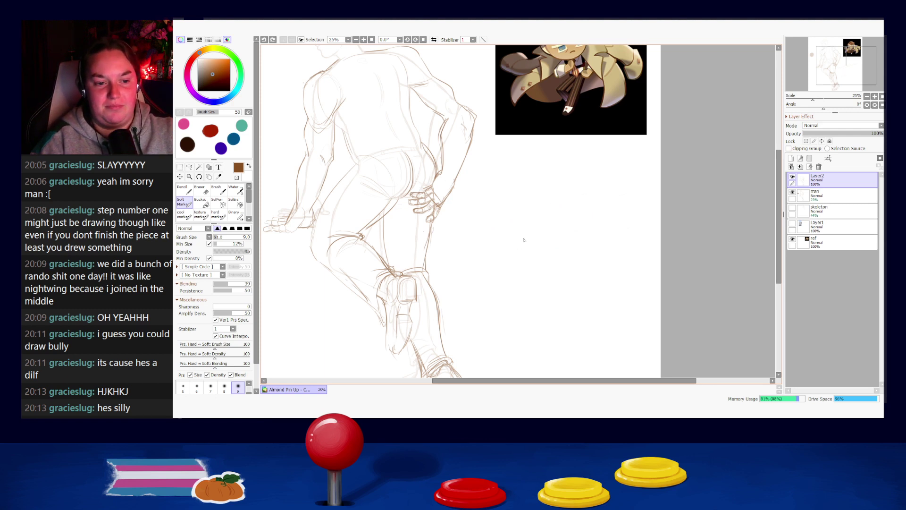
- Try rows of near-parallel diagonal strokes in the blank area beside the figure and undo them
left_click_drag(458, 240, 561, 217)
left_click_drag(451, 249, 569, 222)
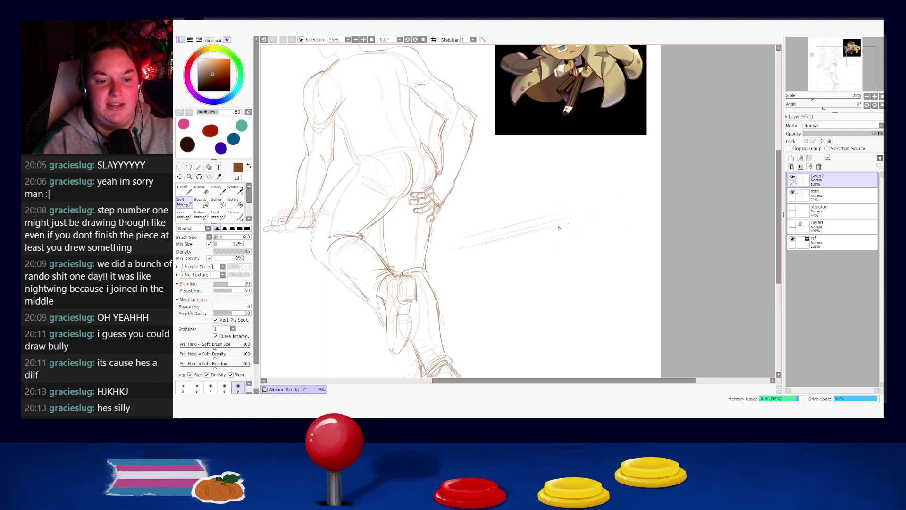
key("ctrl+z")
key("ctrl+z")
left_click_drag(508, 176, 505, 245)
left_click_drag(531, 175, 518, 238)
key("ctrl+z")
key("ctrl+z")
left_click_drag(503, 282, 601, 263)
left_click_drag(480, 299, 609, 279)
left_click_drag(480, 323, 612, 300)
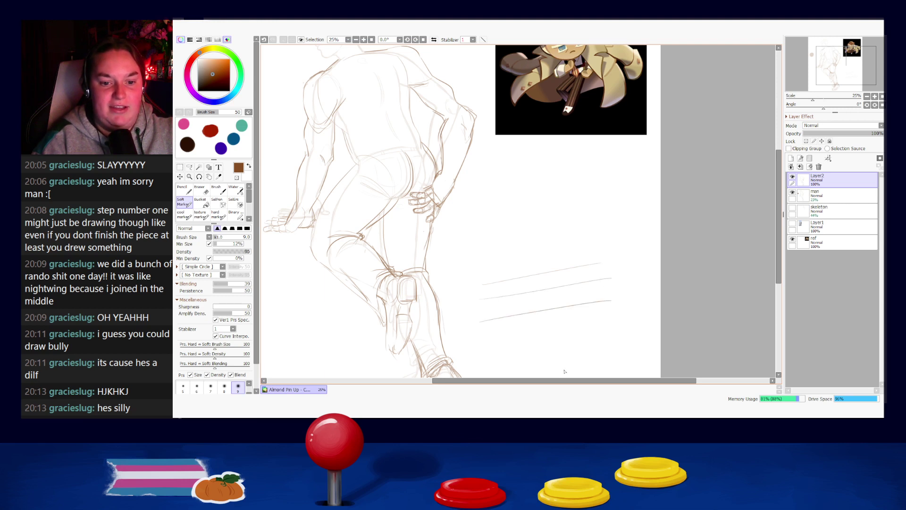
left_click_drag(523, 253, 627, 235)
key("ctrl+z")
left_click_drag(471, 255, 569, 236)
left_click_drag(478, 246, 586, 222)
key("ctrl+z")
key("ctrl+z")
left_click_drag(472, 250, 610, 225)
left_click_drag(475, 258, 605, 241)
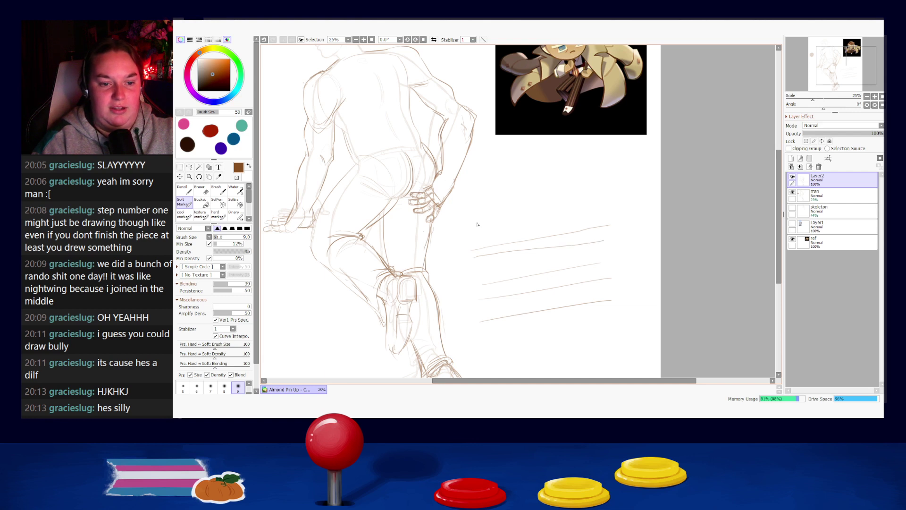
mouse_move(462, 225)
left_mouse_down()
mouse_move(635, 195)
mouse_move(595, 192)
left_mouse_up()
mouse_move(495, 190)
left_mouse_down()
mouse_move(616, 168)
mouse_move(607, 160)
left_mouse_up()
left_click_drag(469, 187, 580, 162)
left_click_drag(450, 246, 597, 219)
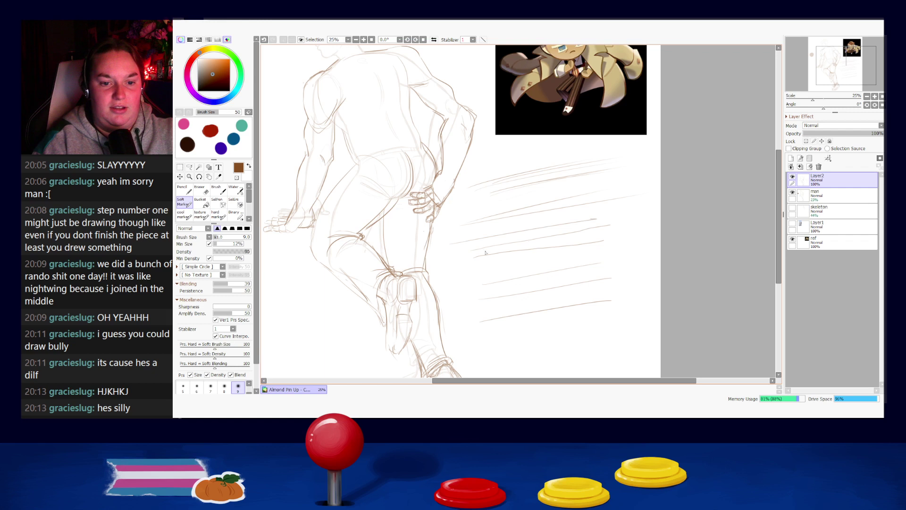
left_click_drag(501, 343, 601, 327)
left_click_drag(500, 364, 603, 349)
left_click_drag(497, 276, 607, 258)
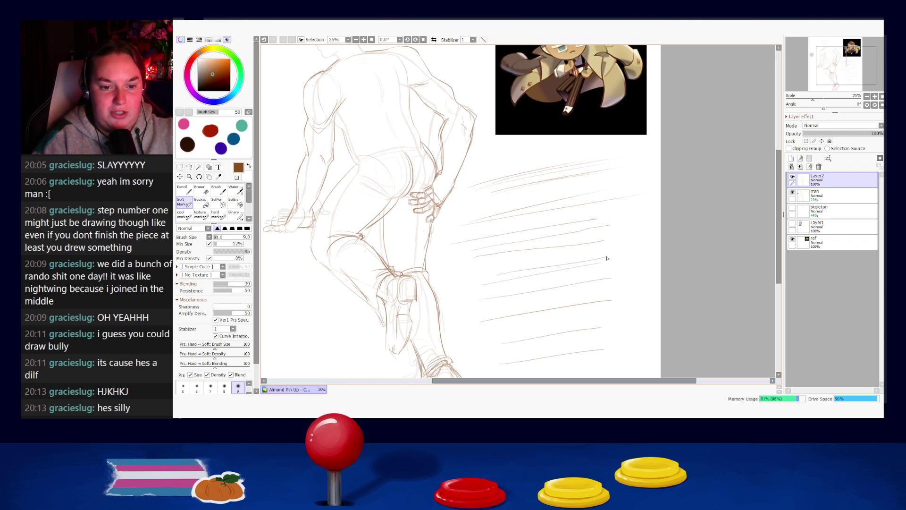
key("ctrl+z")
key("ctrl+z")
key("ctrl+z")
key("ctrl+z")
key("ctrl+z")
left_click_drag(493, 330, 620, 307)
left_click_drag(502, 344, 615, 321)
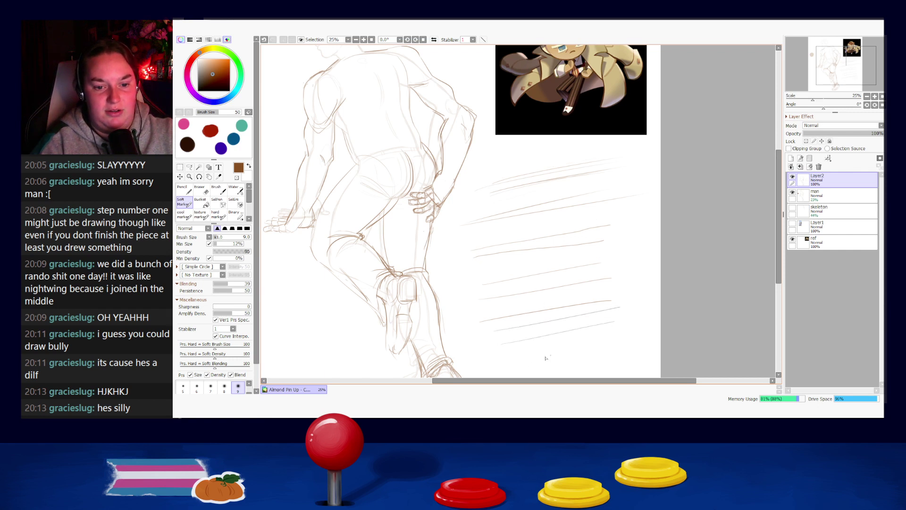
left_click_drag(518, 356, 622, 332)
left_click_drag(521, 247, 529, 303)
key("ctrl+z")
mouse_move(537, 252)
left_mouse_down()
mouse_move(546, 331)
mouse_move(521, 251)
left_mouse_up()
key("ctrl+z")
key("ctrl+z")
left_click_drag(475, 293, 529, 257)
key("ctrl+z")
left_click_drag(487, 308, 657, 296)
key("ctrl+z")
key("ctrl+z")
key("ctrl+z")
key("ctrl+z")
key("ctrl+z")
key("ctrl+z")
key("ctrl+z")
key("ctrl+z")
key("ctrl+z")
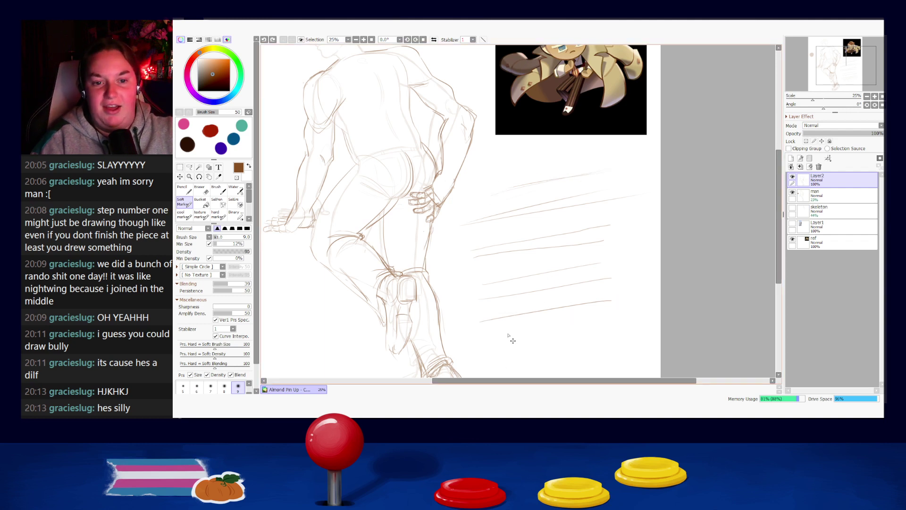
key("ctrl+z")
key("ctrl+z")
key("ctrl+z")
key("ctrl+z")
key("ctrl+z")
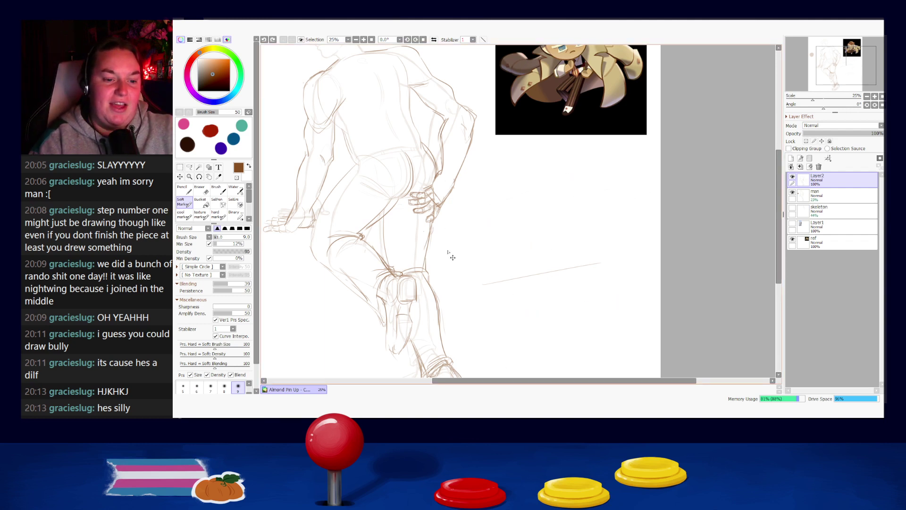
- Redraw the torso's near side contour from below the armpit down to the waist
left_click_drag(438, 281, 512, 307)
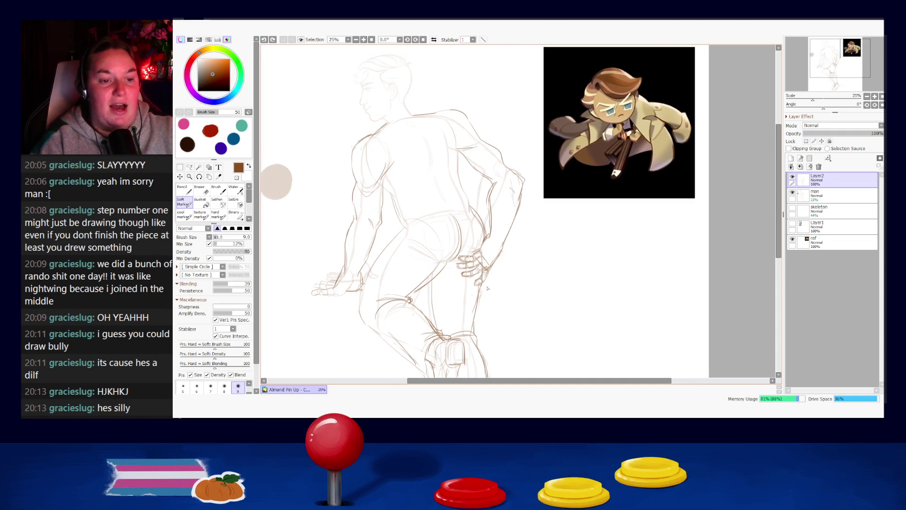
left_click_drag(478, 215, 500, 244)
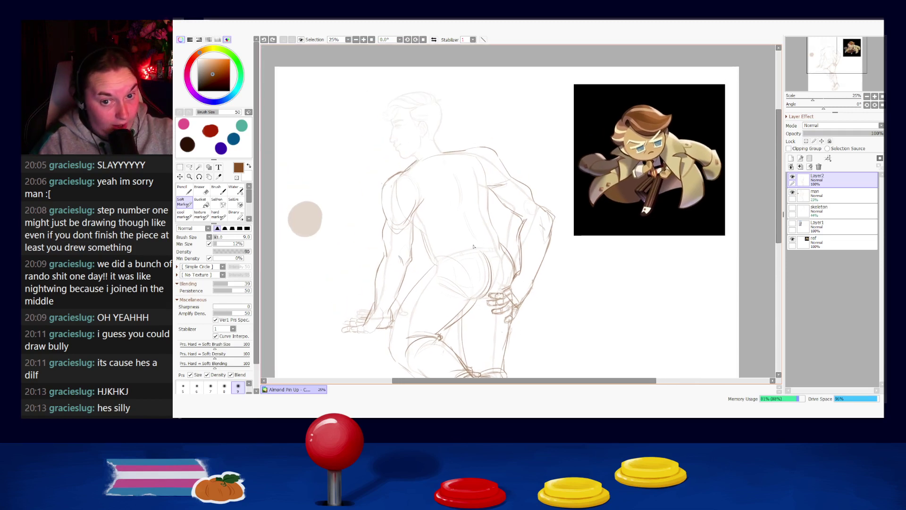
left_click_drag(414, 220, 438, 265)
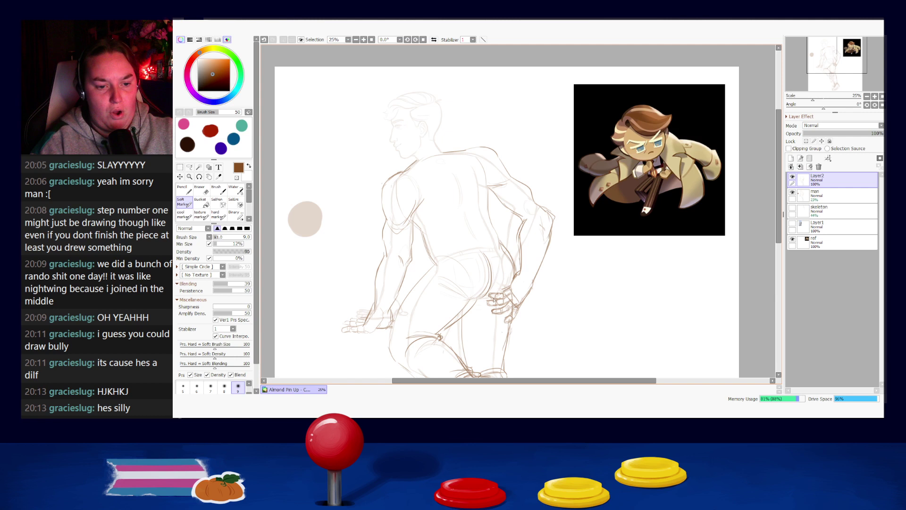
- Sketch the curved upper and lower edges of the trouser waistband across the lower back
left_click_drag(433, 257, 487, 236)
key("ctrl+z")
left_click_drag(434, 248, 489, 238)
key("ctrl+z")
mouse_move(432, 253)
left_mouse_down()
mouse_move(492, 232)
mouse_move(433, 262)
left_mouse_up()
key("ctrl+z")
left_click_drag(499, 238, 509, 250)
left_click_drag(443, 251, 501, 236)
key("ctrl+z")
left_click_drag(435, 256, 496, 232)
key("ctrl+z")
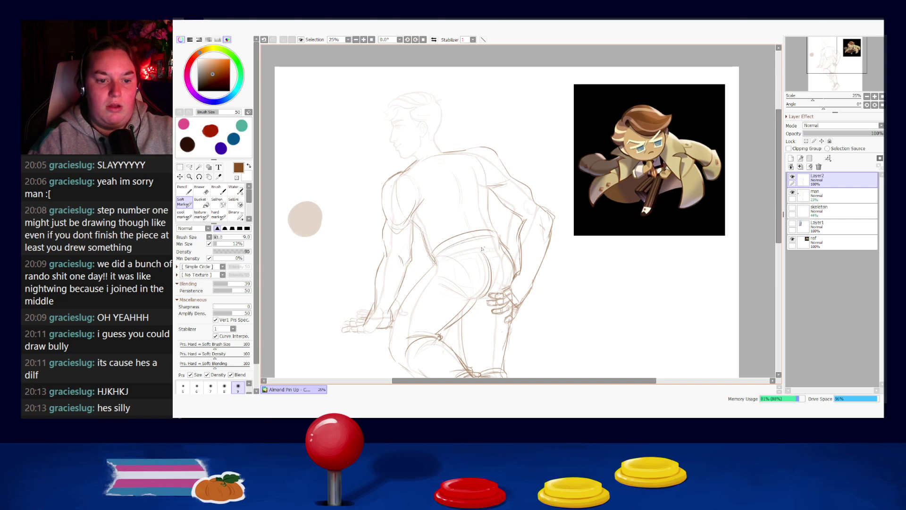
key("ctrl+z")
mouse_move(441, 244)
left_mouse_down()
mouse_move(501, 249)
mouse_move(497, 238)
left_mouse_up()
key("ctrl+z")
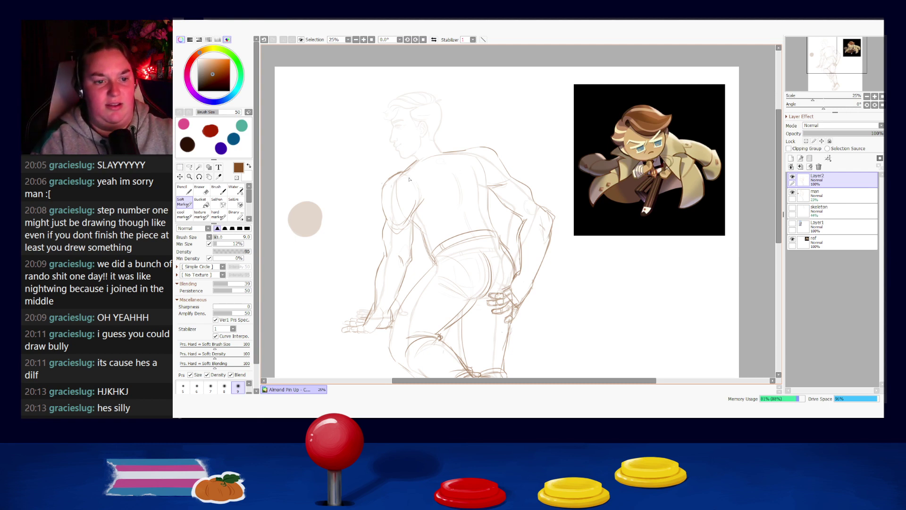
- Add a short seam stroke at the near shoulder and try a line across the upper back
key("ctrl+z")
left_click_drag(415, 182, 409, 175)
key("ctrl+z")
key("ctrl+y")
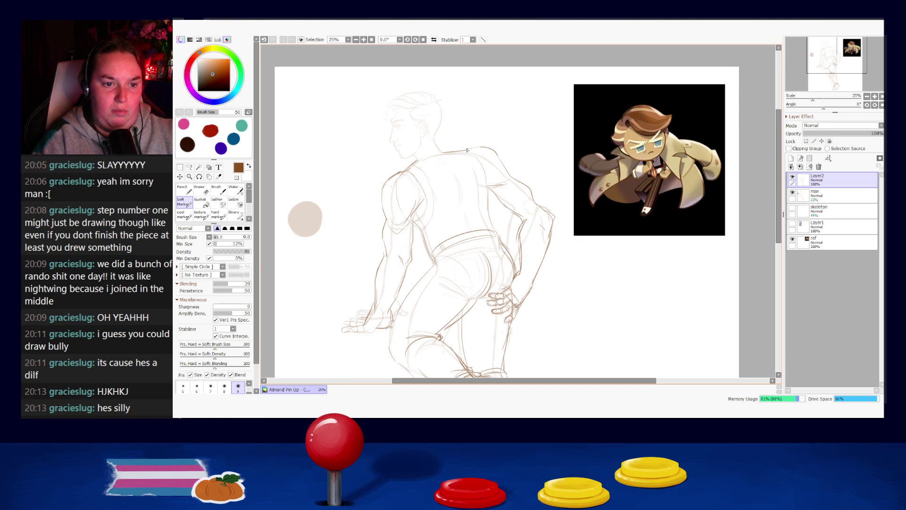
left_click_drag(436, 193, 477, 183)
key("ctrl+z")
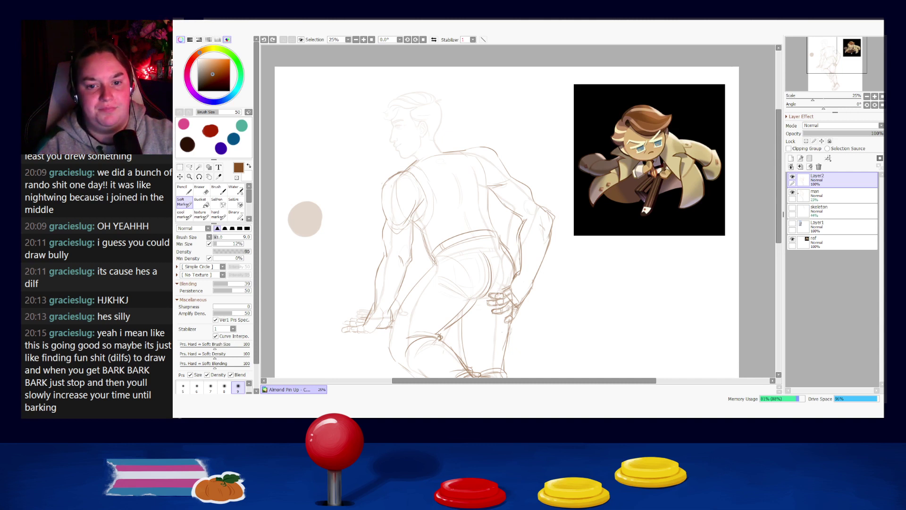
- Sketch the diagonal strap running down the near side of the back to the waistband
left_click_drag(430, 211, 452, 239)
key("ctrl+z")
left_click_drag(436, 207, 456, 235)
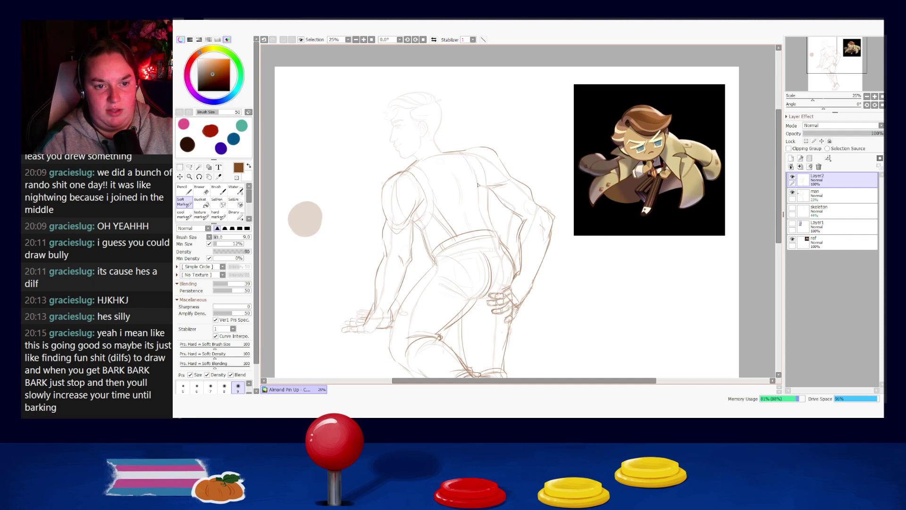
key("ctrl+z")
- Sketch the vertical strap down the far side of the back and the horizontal band linking both straps
left_click_drag(478, 171, 486, 188)
key("ctrl+z")
left_click_drag(480, 183, 487, 232)
key("ctrl+z")
key("ctrl+y")
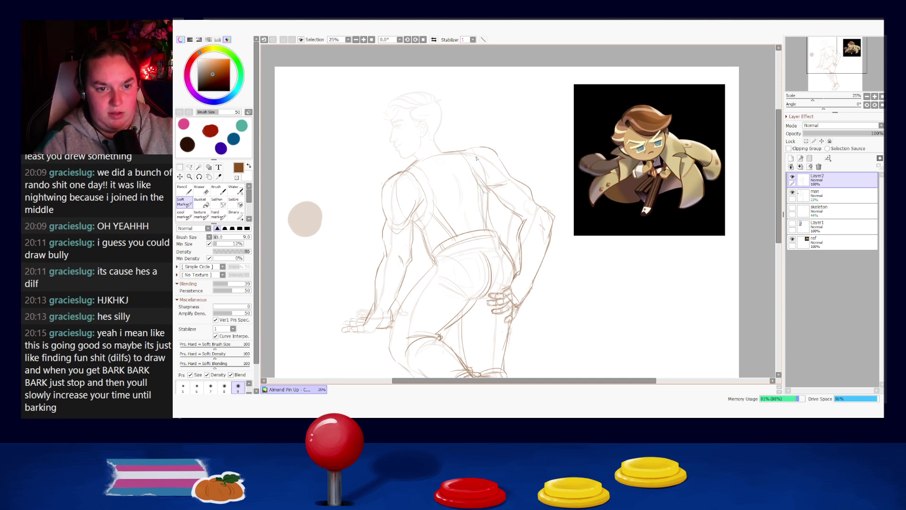
left_click_drag(489, 210, 488, 231)
left_click_drag(447, 196, 477, 193)
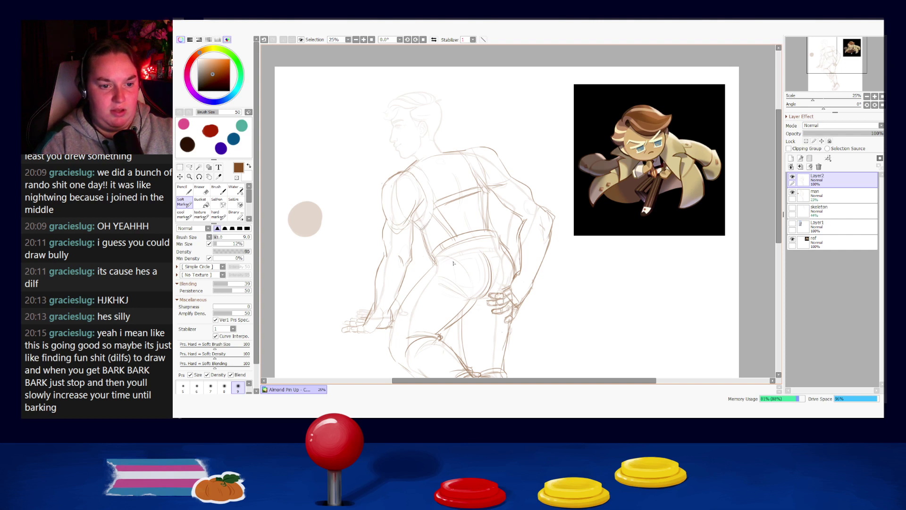
- Sketch the narrow back pocket openings below the waistband and try a long stroke down the middle of the back
mouse_move(436, 260)
left_mouse_down()
mouse_move(469, 244)
mouse_move(433, 262)
mouse_move(475, 249)
mouse_move(435, 264)
mouse_move(496, 258)
left_mouse_up()
key("ctrl+z")
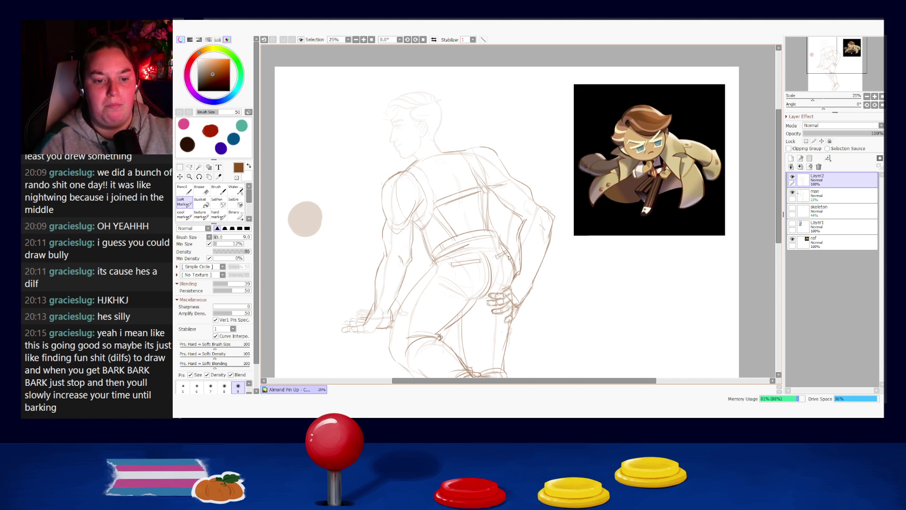
mouse_move(451, 171)
left_mouse_down()
mouse_move(452, 206)
mouse_move(471, 229)
left_mouse_up()
key("ctrl+z")
key("ctrl+z")
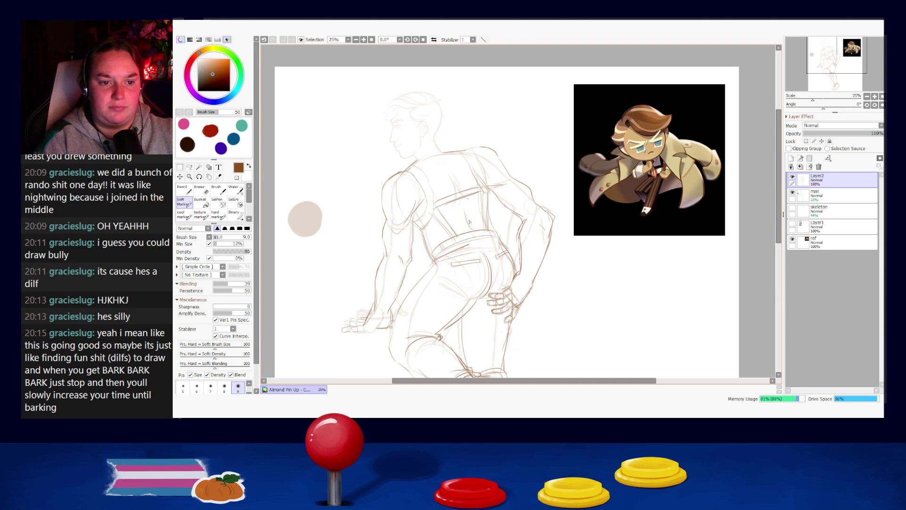
- Strengthen the line along the top of the shoulders and curve it up into the back of the neck
left_click_drag(466, 152, 491, 148)
mouse_move(537, 311)
left_mouse_down()
mouse_move(513, 216)
mouse_move(551, 278)
mouse_move(553, 306)
left_mouse_up()
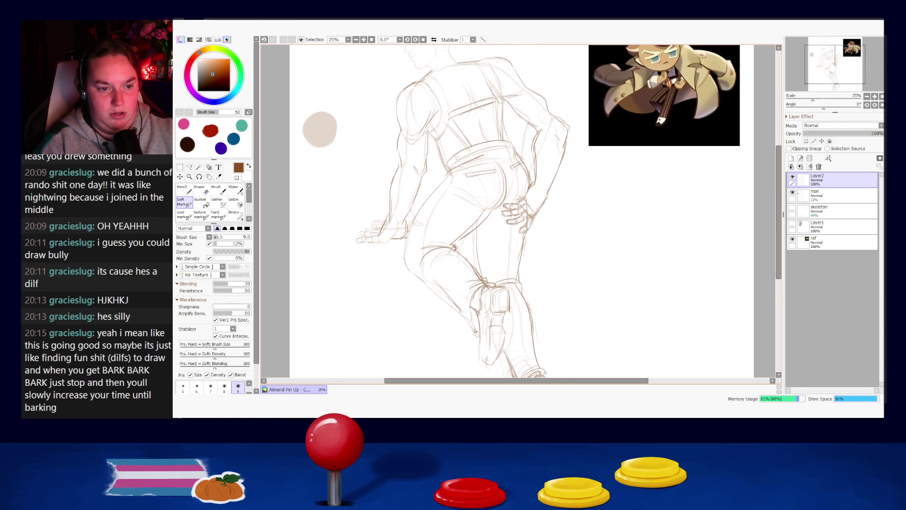
scroll(525, 186, "up", 5)
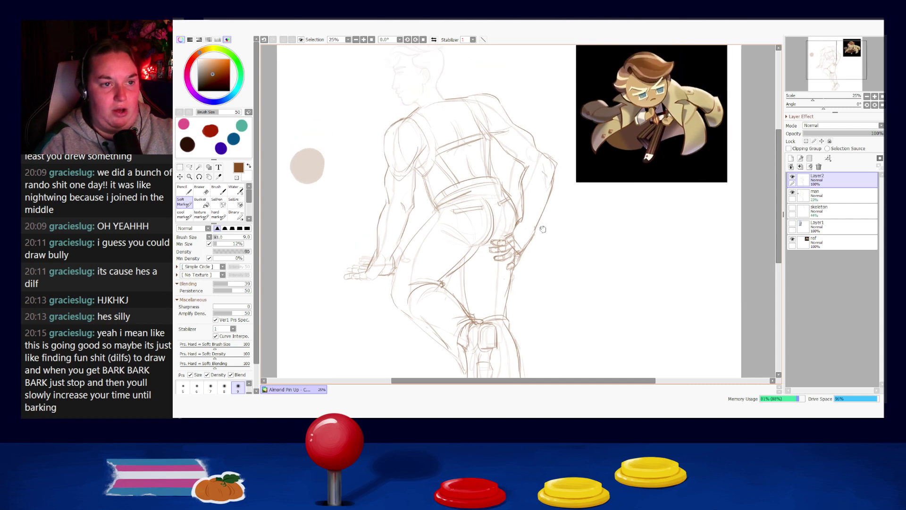
scroll(519, 226, "up", 3)
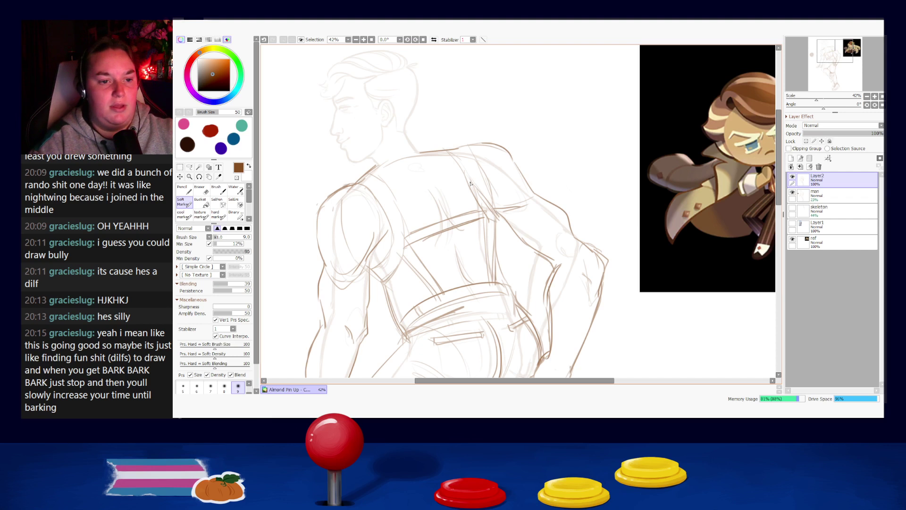
mouse_move(419, 149)
left_mouse_down()
mouse_move(446, 149)
mouse_move(421, 149)
left_mouse_up()
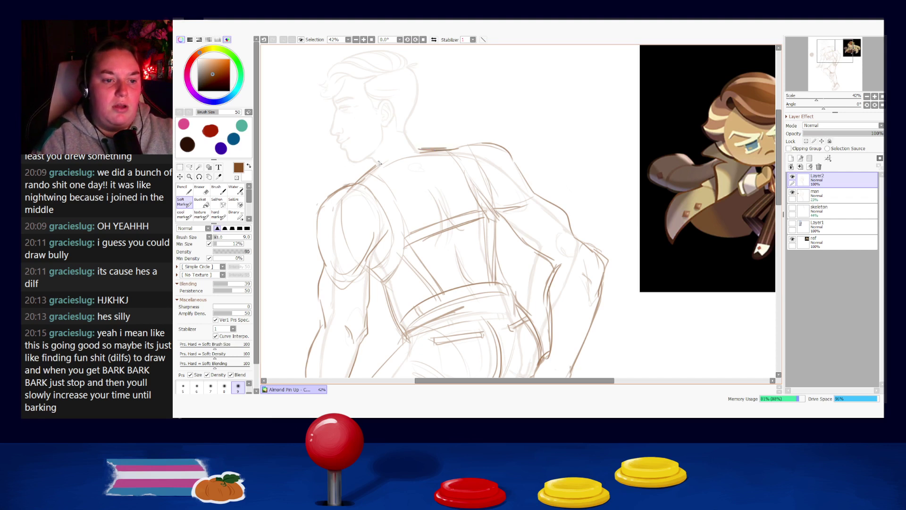
left_click_drag(409, 130, 419, 146)
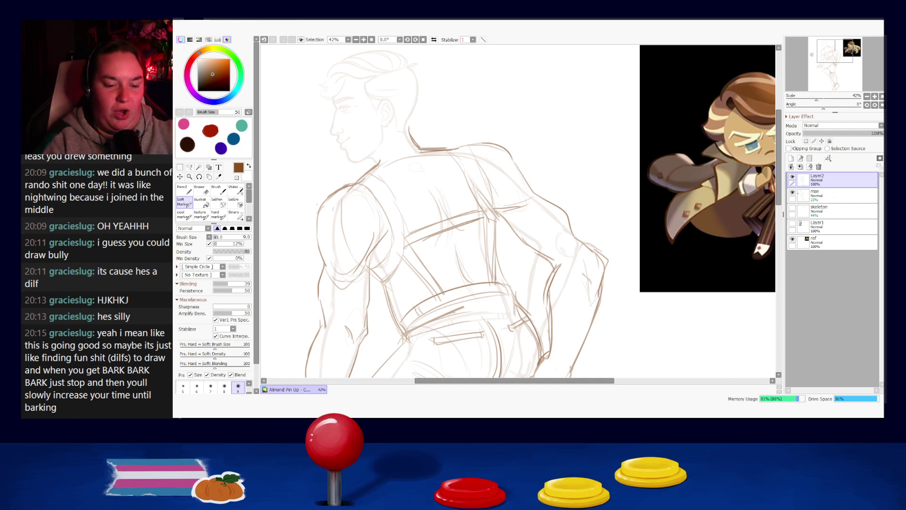
- Redraw the rounded far shoulder contour and the underside of the far upper arm
mouse_move(453, 147)
left_mouse_down()
mouse_move(506, 152)
mouse_move(525, 173)
left_mouse_up()
key("ctrl+z")
key("ctrl+z")
key("ctrl+z")
mouse_move(456, 147)
left_mouse_down()
mouse_move(519, 163)
mouse_move(461, 150)
mouse_move(495, 146)
mouse_move(525, 177)
left_mouse_up()
key("ctrl+z")
left_click_drag(501, 147, 534, 192)
left_click_drag(495, 216, 540, 255)
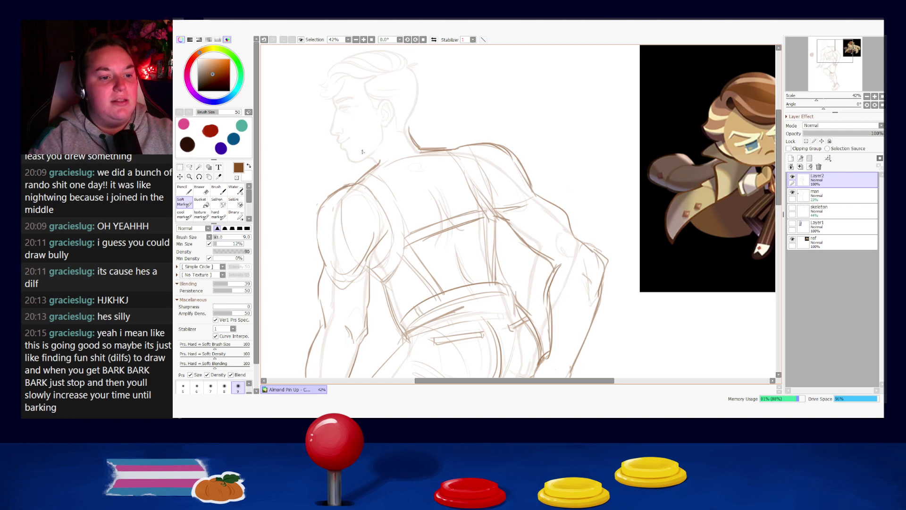
- Strengthen the near arm's outer contour from shoulder to forearm and rework its inner edge
left_click_drag(319, 211, 320, 252)
key("ctrl+z")
left_click_drag(319, 212, 326, 260)
left_click_drag(381, 238, 369, 265)
key("ctrl+z")
mouse_move(390, 230)
left_mouse_down()
mouse_move(365, 267)
mouse_move(380, 245)
mouse_move(369, 308)
left_mouse_up()
key("ctrl+z")
left_click_drag(372, 262, 361, 338)
key("ctrl+z")
mouse_move(325, 264)
left_mouse_down()
mouse_move(326, 331)
mouse_move(320, 298)
left_mouse_up()
key("ctrl+z")
left_click_drag(324, 275, 320, 326)
- Darken the far arm's outer contour around the elbow and the inner bend of the elbow
left_click_drag(558, 276, 546, 249)
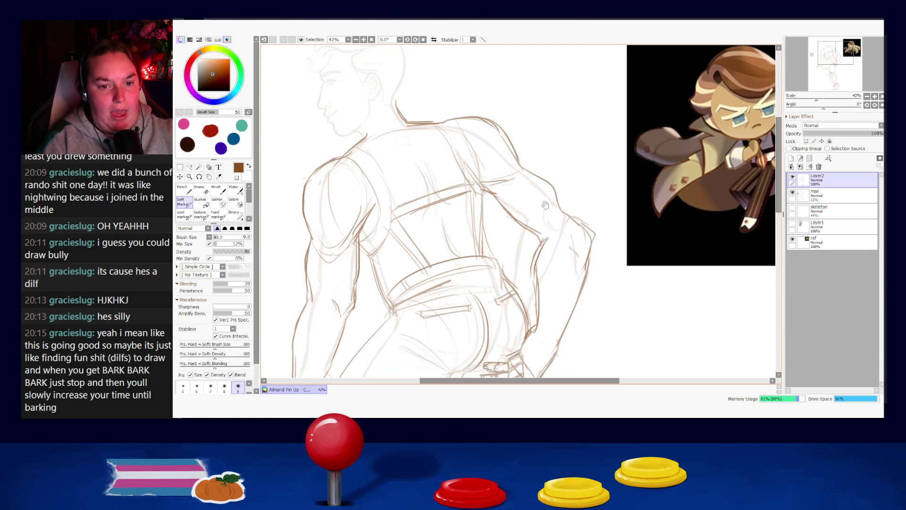
mouse_move(523, 168)
left_mouse_down()
mouse_move(557, 191)
mouse_move(574, 221)
left_mouse_up()
key("ctrl+z")
key("ctrl+z")
mouse_move(548, 179)
left_mouse_down()
mouse_move(585, 226)
mouse_move(593, 261)
left_mouse_up()
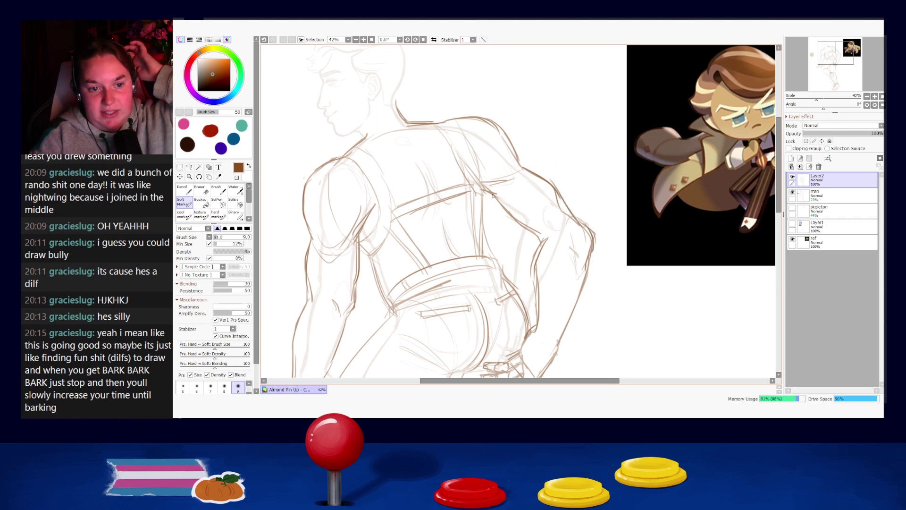
left_click_drag(526, 230, 539, 254)
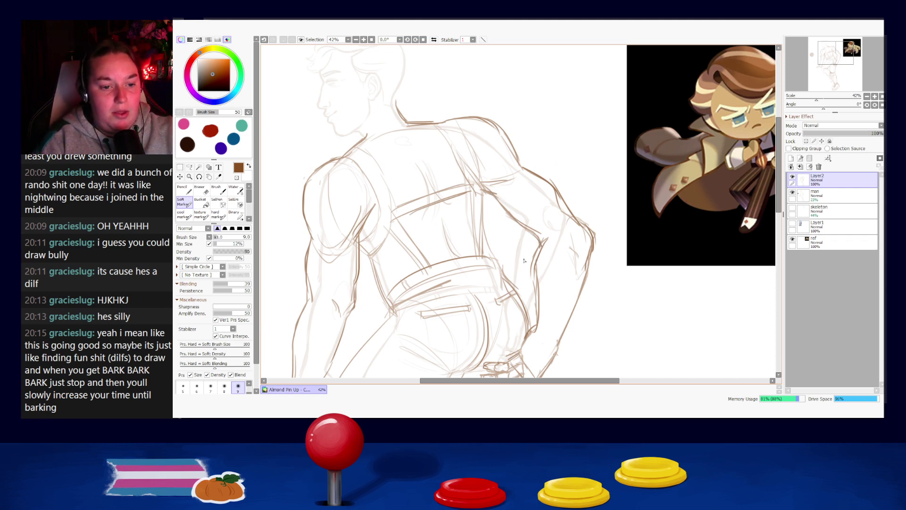
- Try curved strokes from the waistband down over the near buttock and undo them
left_click_drag(465, 269, 482, 297)
key("ctrl+z")
left_click_drag(464, 267, 489, 320)
key("ctrl+z")
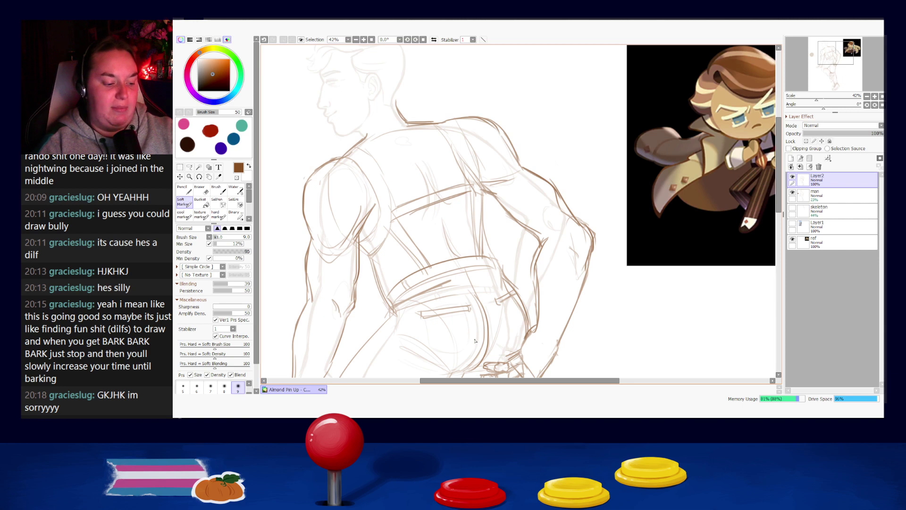
left_click_drag(479, 332, 503, 187)
left_click_drag(508, 296, 576, 377)
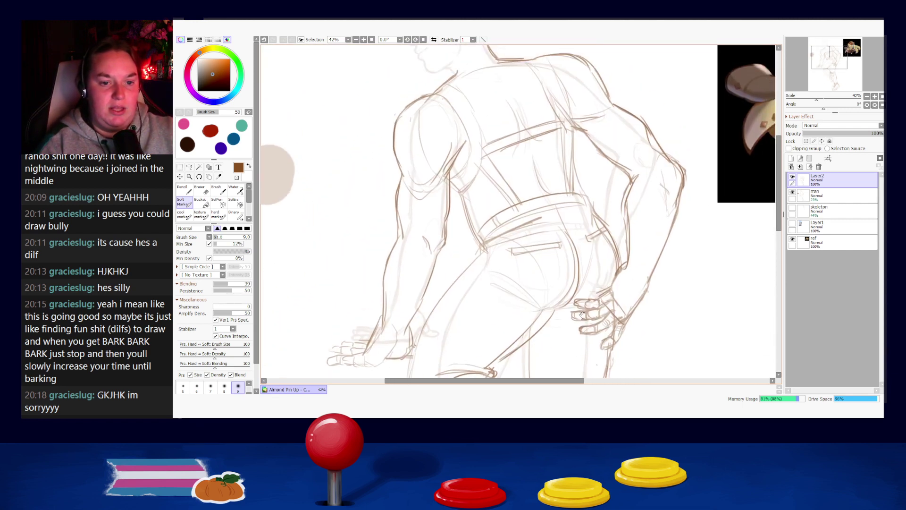
- Strengthen the torso's side contours at the waist and redraw the waistband's curved edges more heavily
left_click_drag(550, 243, 521, 222)
left_click_drag(459, 168, 477, 219)
left_click_drag(573, 166, 593, 198)
mouse_move(477, 215)
left_mouse_down()
mouse_move(548, 175)
mouse_move(572, 171)
left_mouse_up()
key("ctrl+z")
left_click_drag(473, 208, 561, 168)
left_click_drag(480, 215, 570, 189)
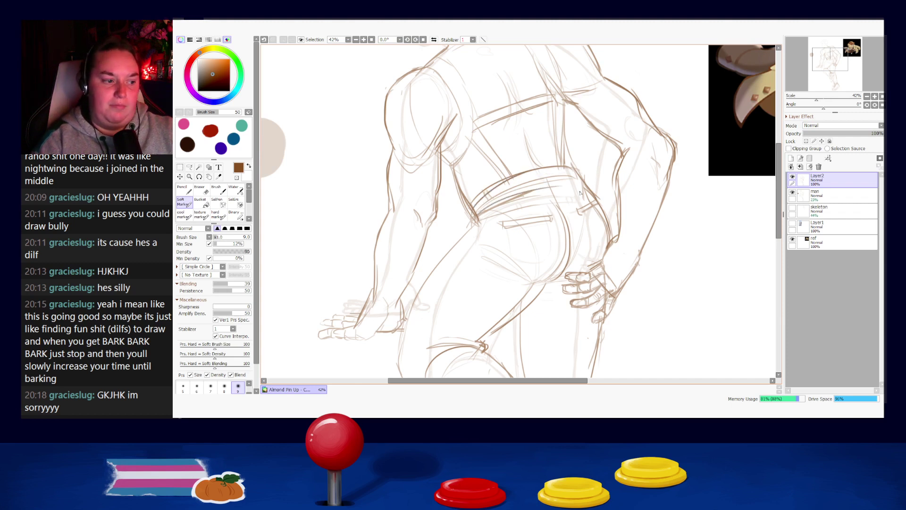
key("ctrl+z")
mouse_move(478, 214)
left_mouse_down()
mouse_move(588, 182)
mouse_move(536, 197)
mouse_move(571, 183)
mouse_move(544, 184)
mouse_move(586, 184)
mouse_move(552, 166)
mouse_move(579, 173)
left_mouse_up()
key("ctrl+z")
left_click_drag(564, 136, 579, 174)
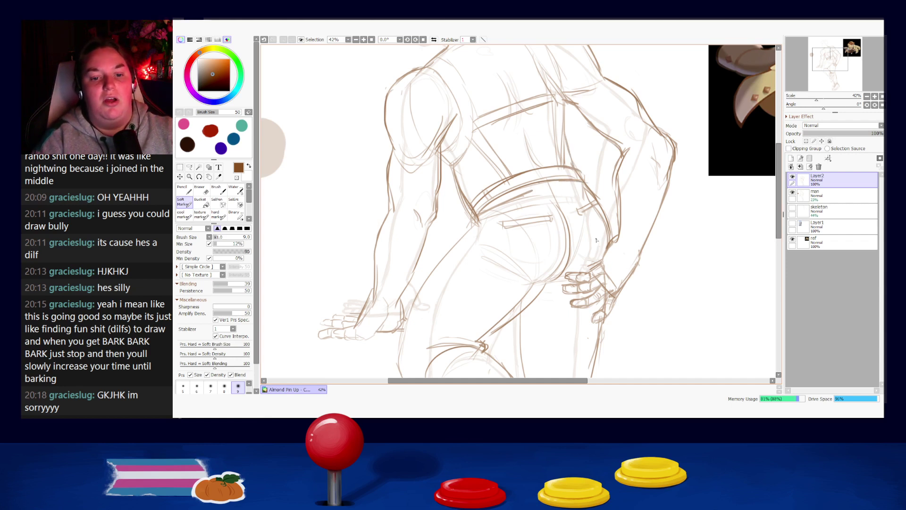
- Darken the throat and nape lines and sketch a light construction circle around the head
scroll(609, 245, "up", 6)
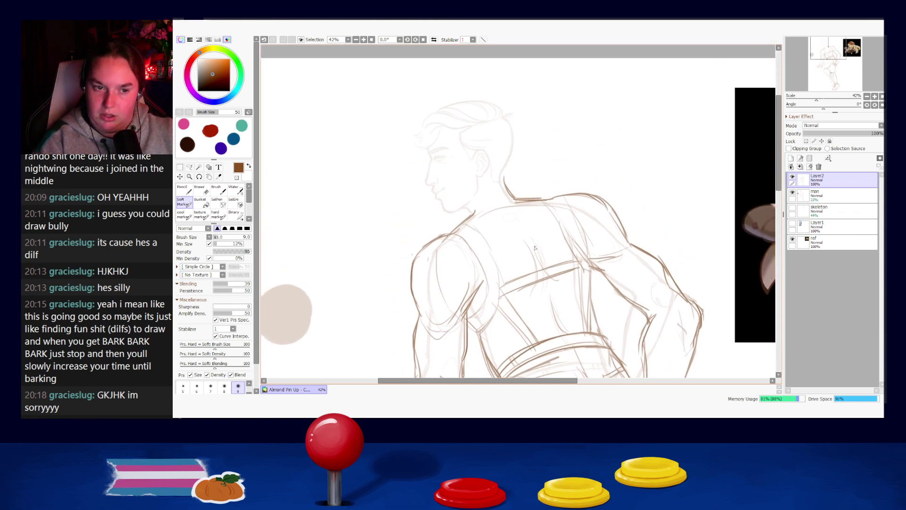
left_click_drag(462, 193, 477, 219)
left_click_drag(504, 168, 521, 206)
mouse_move(505, 108)
left_mouse_down()
mouse_move(463, 163)
mouse_move(507, 140)
left_mouse_up()
key("ctrl+z")
mouse_move(425, 146)
left_mouse_down()
mouse_move(438, 95)
mouse_move(457, 161)
left_mouse_up()
key("ctrl+z")
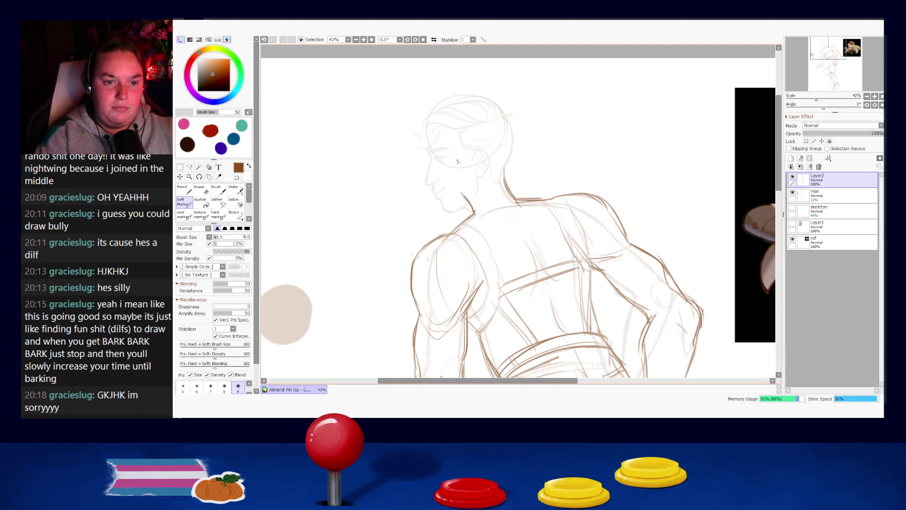
- Draw the back of the head from the crown down into the neck
left_click_drag(508, 111, 508, 163)
key("ctrl+z")
left_click_drag(511, 121, 506, 158)
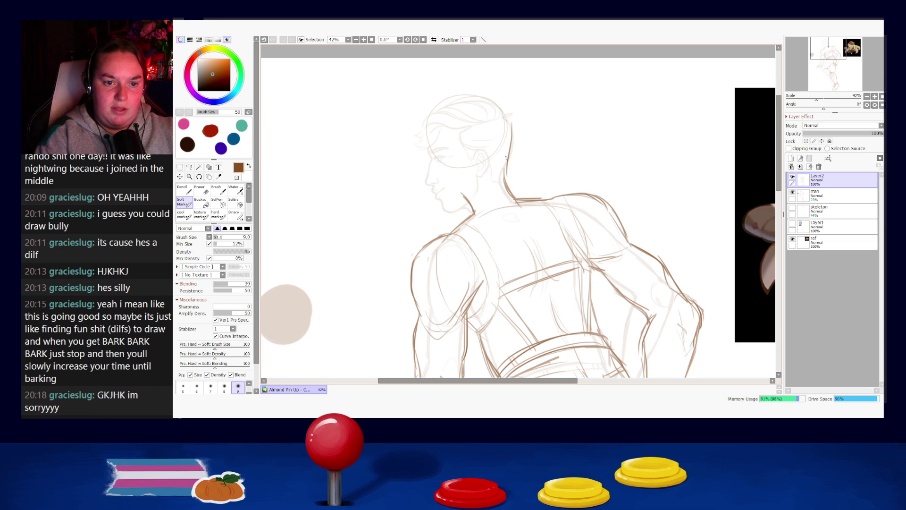
left_click_drag(490, 100, 514, 128)
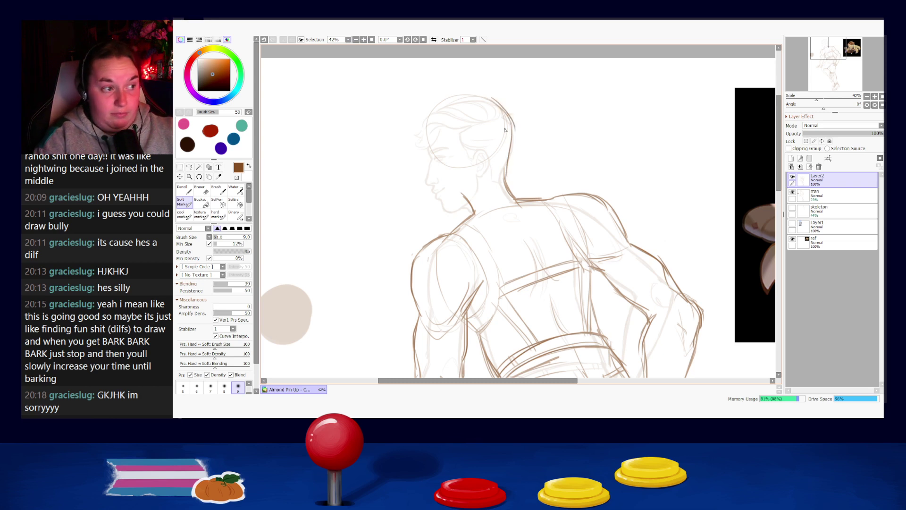
- Sketch the forehead, the angular chin and jawline, and a short vertical jaw line below the ear
mouse_move(426, 118)
left_mouse_down()
mouse_move(419, 176)
mouse_move(439, 216)
left_mouse_up()
key("ctrl+z")
key("ctrl+z")
key("ctrl+z")
mouse_move(420, 186)
left_mouse_down()
mouse_move(457, 220)
mouse_move(452, 213)
mouse_move(473, 201)
left_mouse_up()
key("ctrl+z")
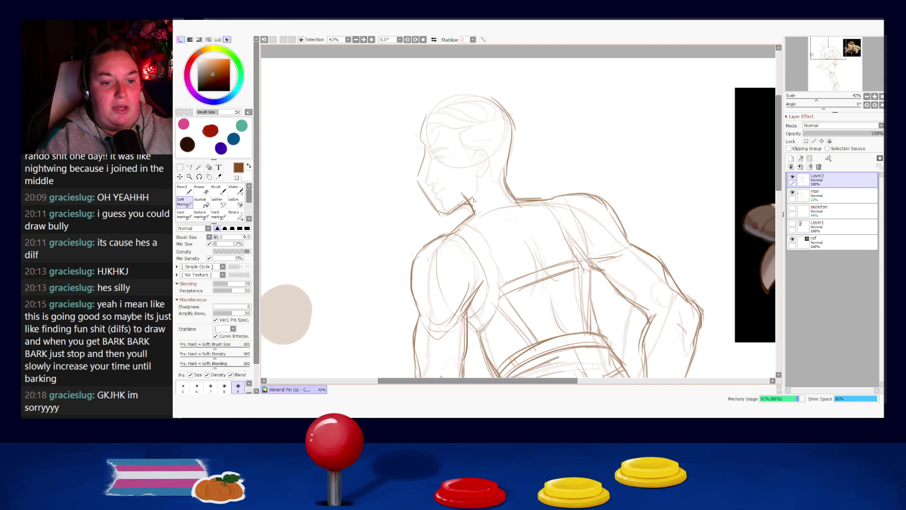
mouse_move(474, 169)
left_mouse_down()
mouse_move(476, 192)
mouse_move(475, 184)
left_mouse_up()
key("ctrl+z")
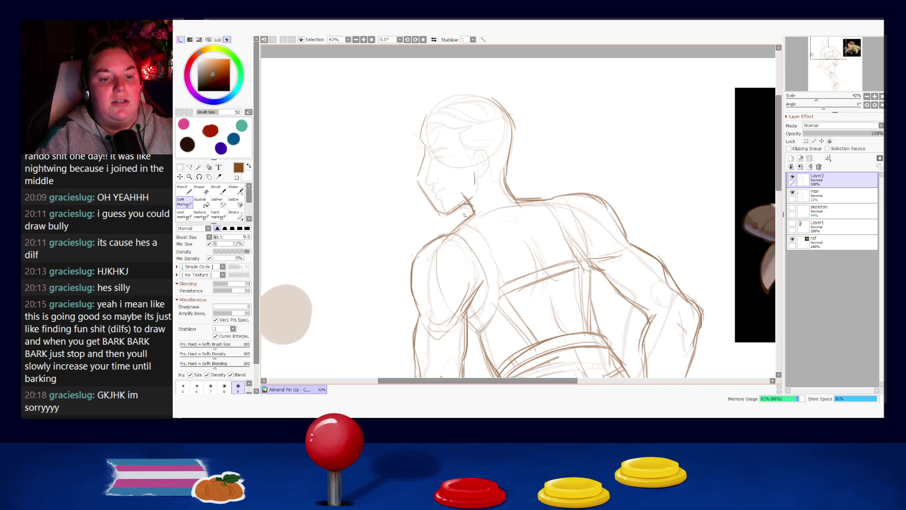
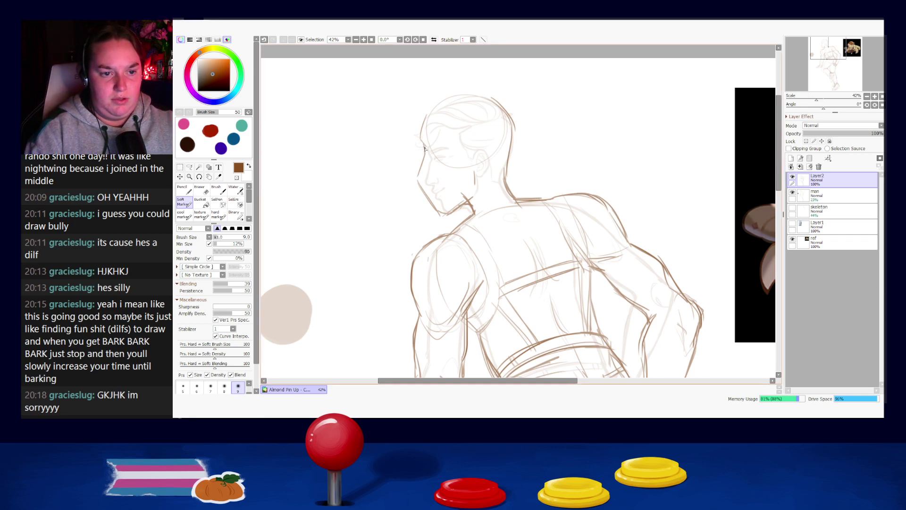
- Redraw the forehead and brow contour and outline the rounded top of the head
key("ctrl+z")
key("ctrl+z")
mouse_move(420, 140)
left_mouse_down()
mouse_move(444, 100)
mouse_move(428, 124)
mouse_move(466, 96)
mouse_move(455, 101)
mouse_move(485, 97)
mouse_move(474, 101)
mouse_move(501, 109)
mouse_move(485, 98)
mouse_move(513, 133)
mouse_move(508, 119)
mouse_move(495, 178)
mouse_move(509, 121)
mouse_move(503, 184)
mouse_move(507, 165)
mouse_move(512, 205)
mouse_move(491, 163)
mouse_move(476, 187)
left_mouse_up()
key("ctrl+z")
key("ctrl+z")
- Draw the outer outline of the ear and its small inner folds
mouse_move(473, 154)
left_mouse_down()
mouse_move(487, 146)
mouse_move(491, 162)
left_mouse_up()
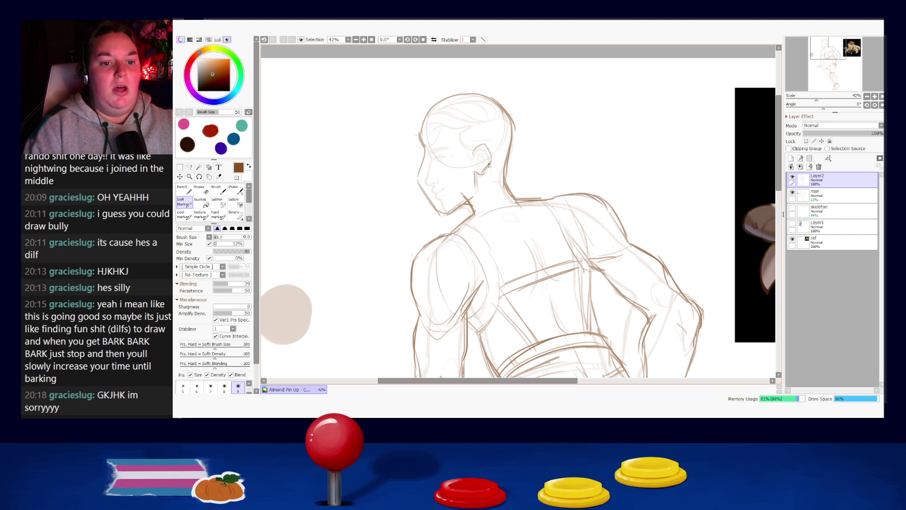
key("ctrl+z")
left_click_drag(482, 151, 477, 163)
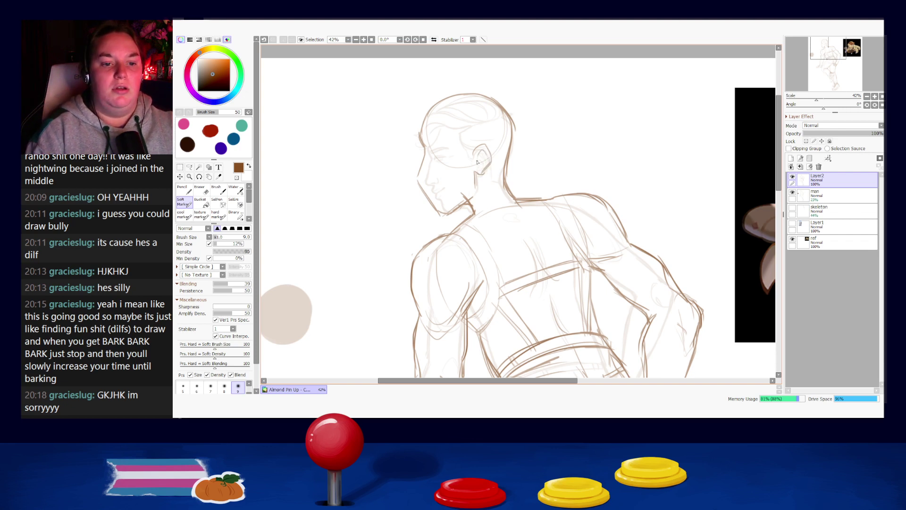
key("ctrl+z")
left_click_drag(477, 165, 478, 165)
key("ctrl+z")
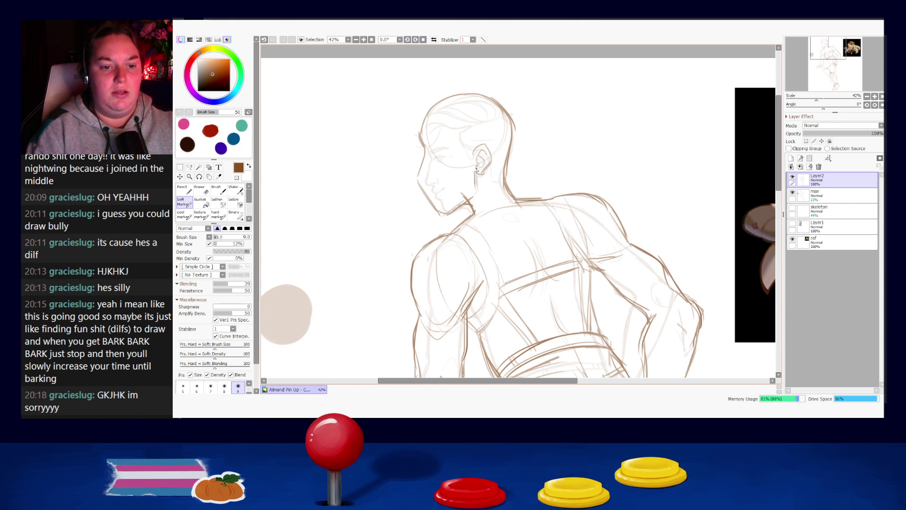
key("ctrl+z")
left_click_drag(485, 151, 488, 179)
key("ctrl+z")
key("ctrl+z")
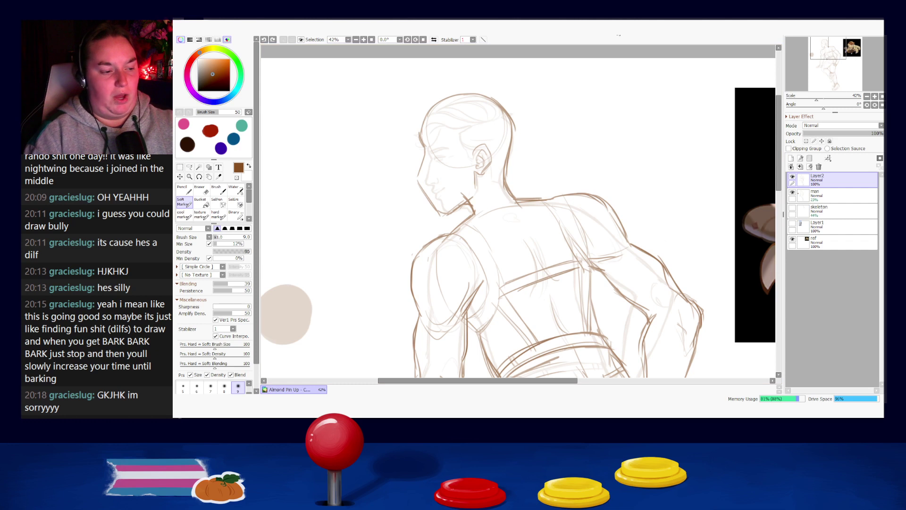
- Erase the stray end of the jawline at the front of the neck and redraw the underside of the jaw
key("e")
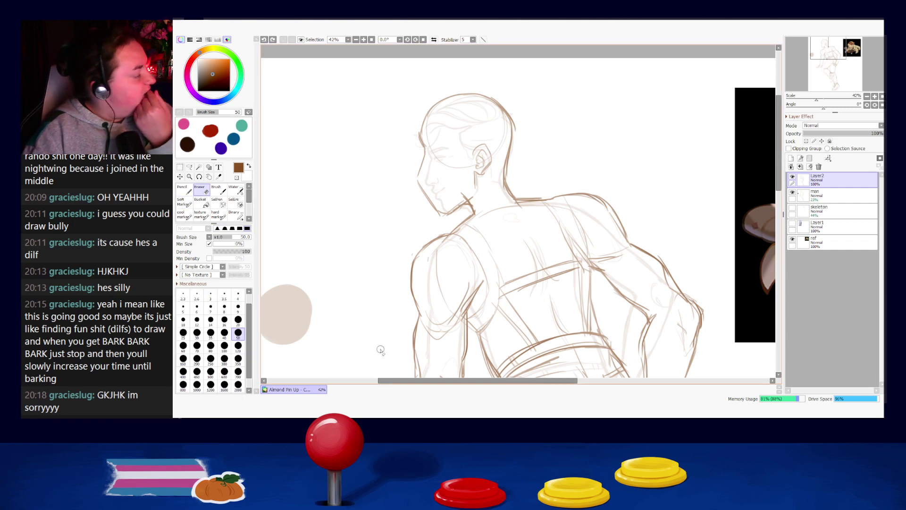
left_click_drag(461, 199, 479, 202)
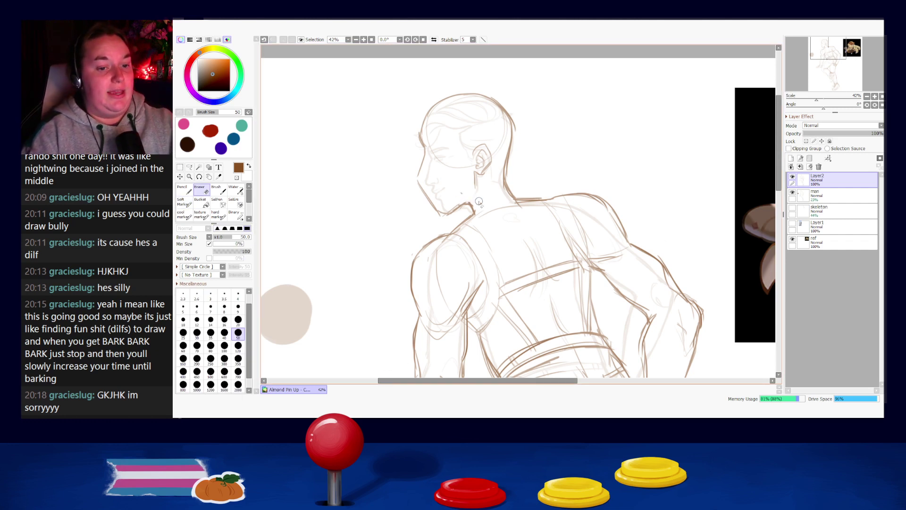
key("e")
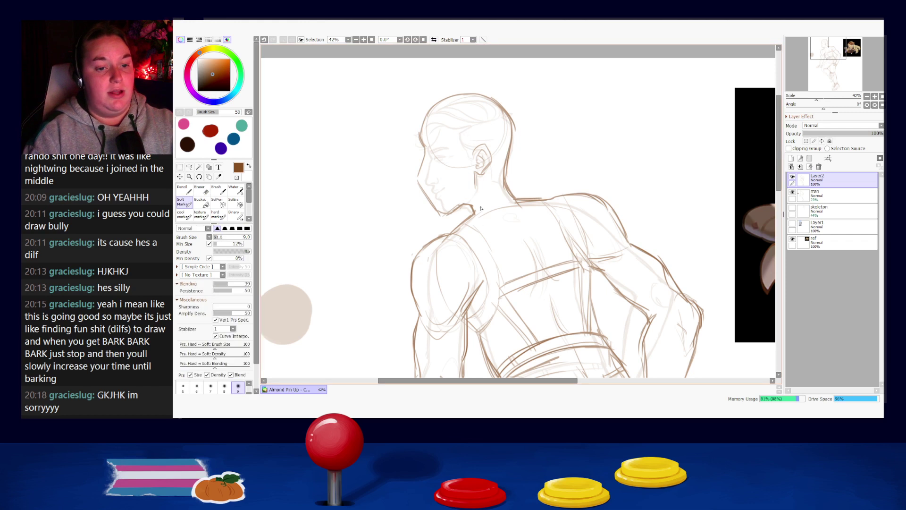
key("ctrl+z")
left_click_drag(470, 198, 449, 214)
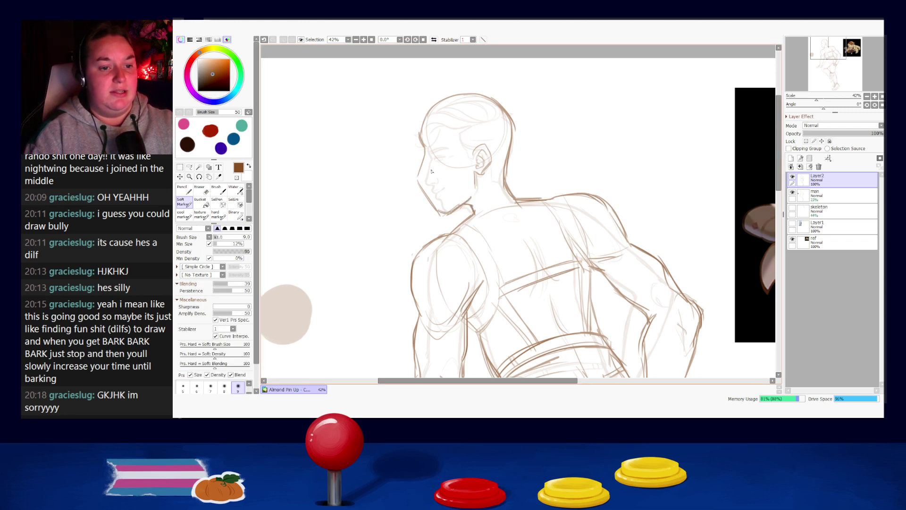
- Draw the nose in profile from the bridge to the tip and back in to the upper lip
left_click_drag(422, 161, 421, 187)
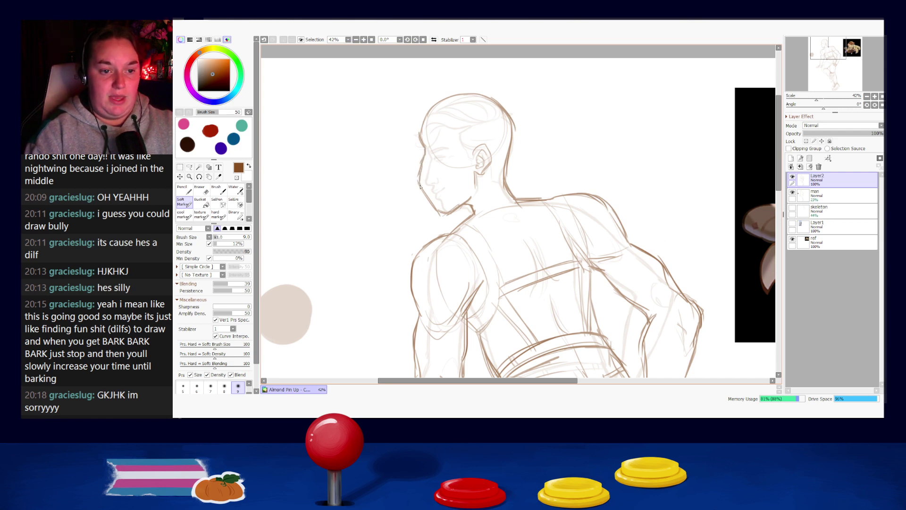
key("ctrl+z")
left_click_drag(423, 185, 432, 197)
key("ctrl+z")
key("ctrl+z")
key("ctrl+z")
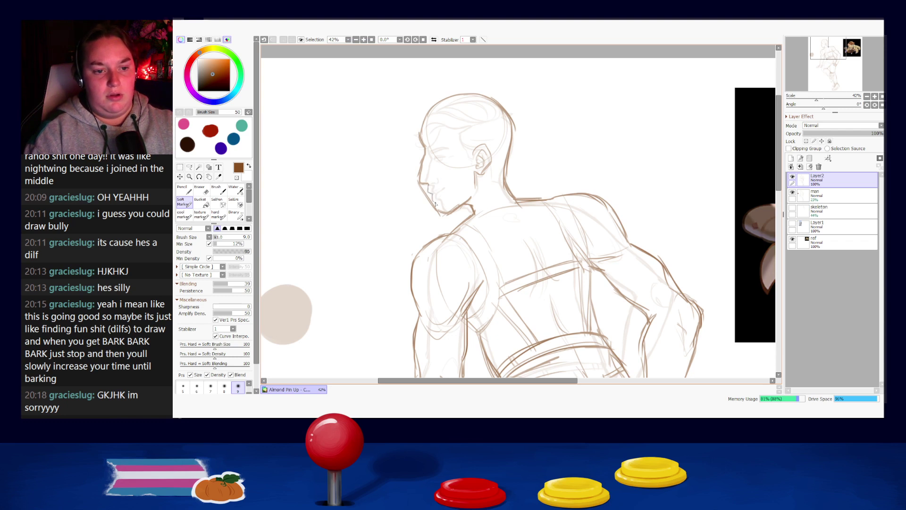
- Draw the lips and the rounded chin contour in profile below the nose
mouse_move(436, 203)
left_mouse_down()
mouse_move(444, 210)
mouse_move(436, 203)
left_mouse_up()
key("ctrl+z")
key("ctrl+z")
key("ctrl+z")
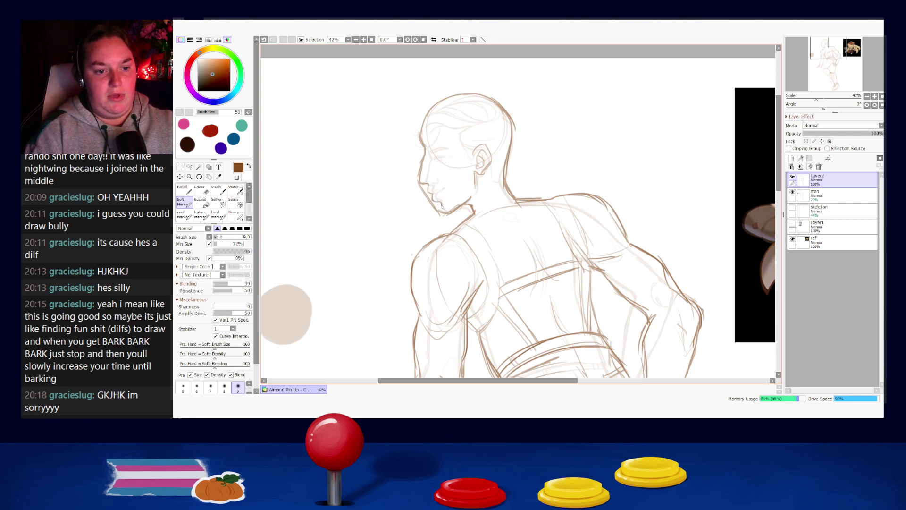
key("ctrl+z")
left_click_drag(438, 205, 441, 211)
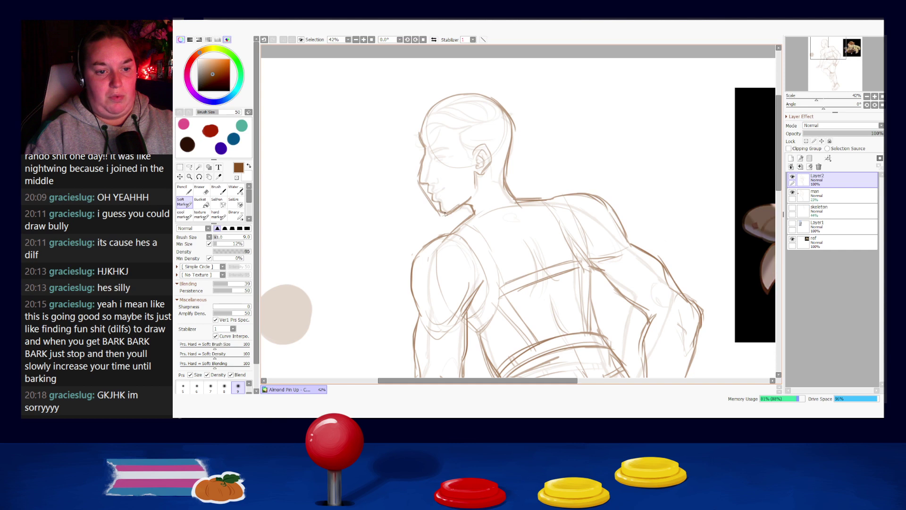
key("ctrl+z")
left_click_drag(435, 197, 440, 211)
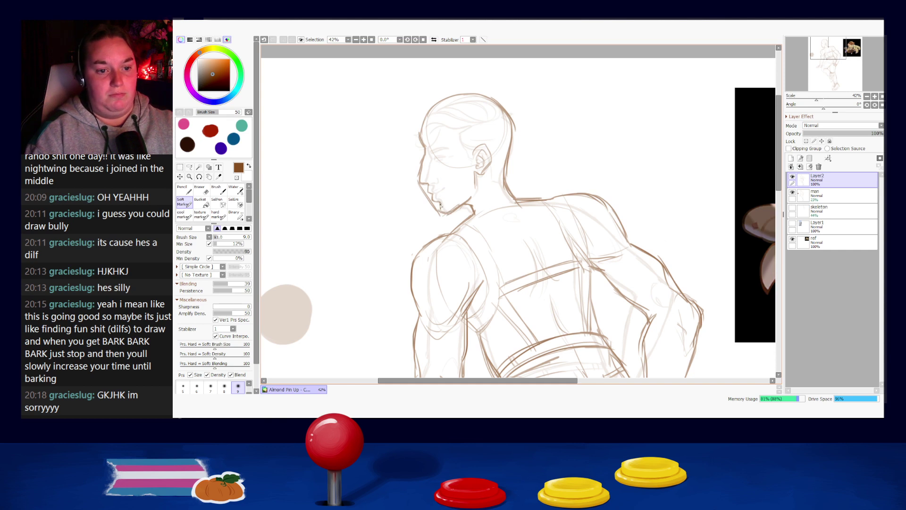
left_click_drag(442, 210, 439, 206)
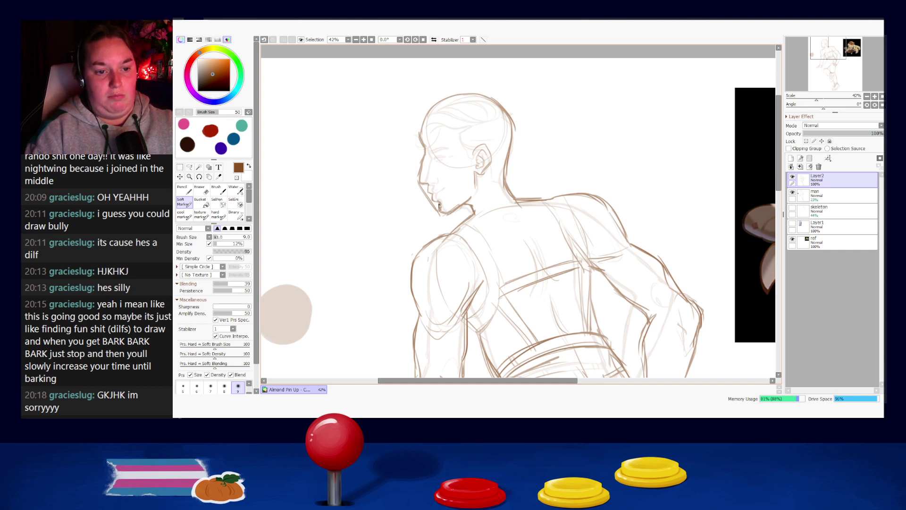
- Erase the old angular guide line in front of the mouth and chin
key("e")
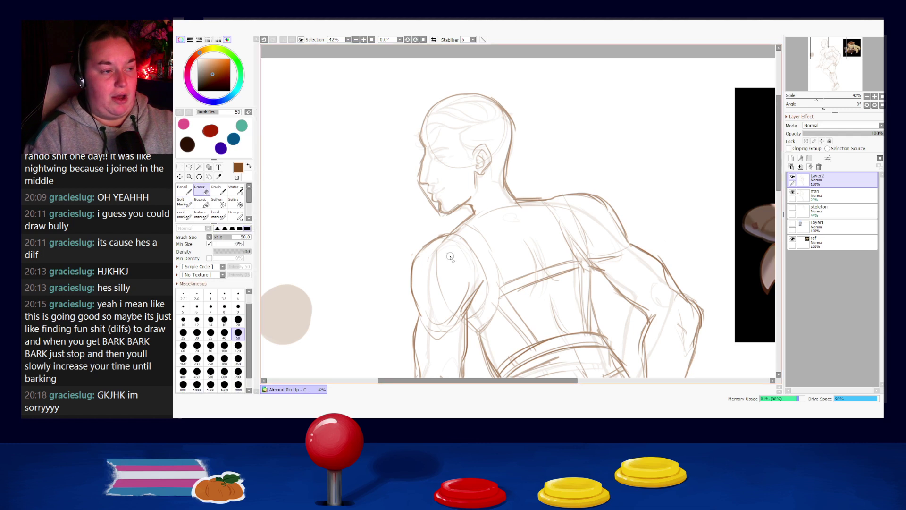
left_click_drag(422, 190, 440, 215)
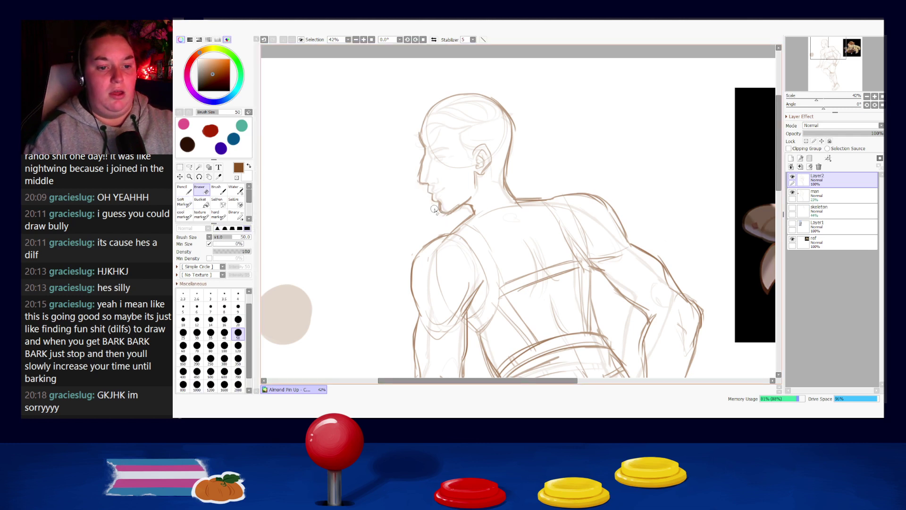
key("e")
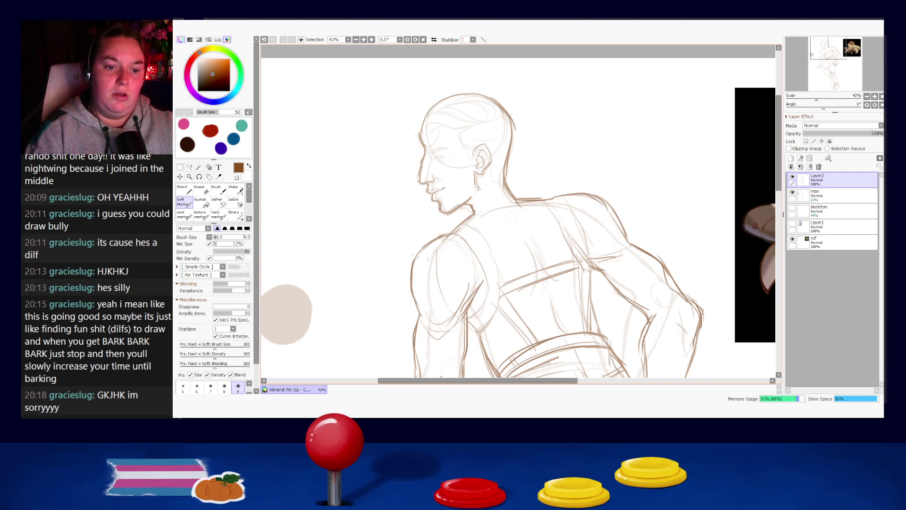
- Sketch the angular hairline at the temple in front of the ear
mouse_move(493, 213)
left_mouse_down()
mouse_move(428, 168)
mouse_move(450, 193)
left_mouse_up()
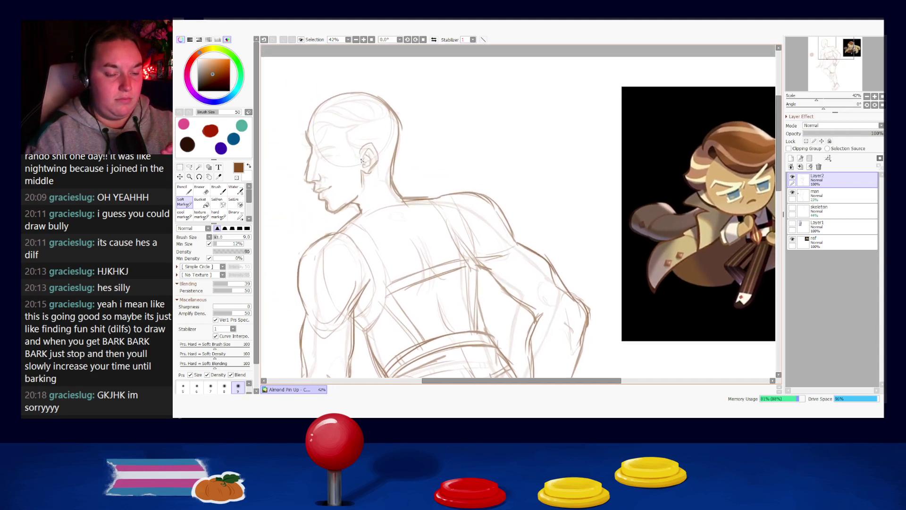
left_click_drag(342, 122, 353, 145)
key("ctrl+z")
key("ctrl+z")
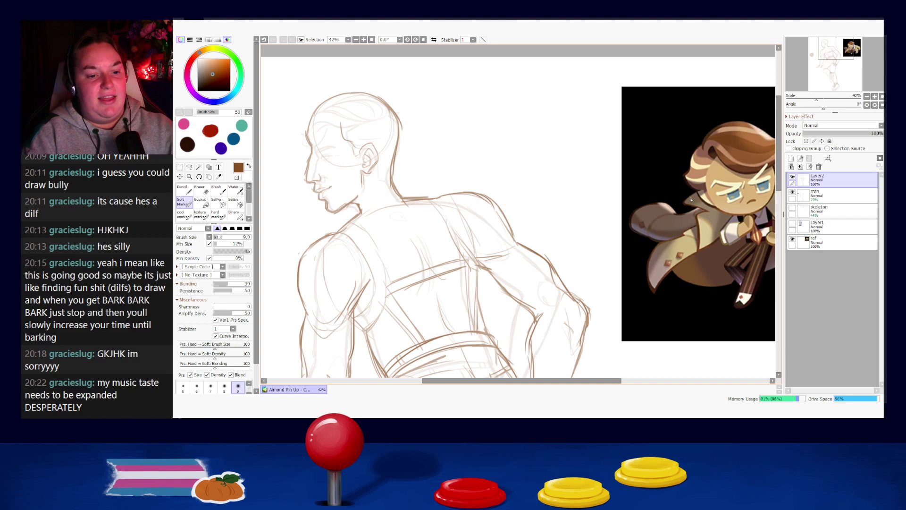
- Sketch both edges of the strap running from the far shoulder diagonally down the upper back to the horizontal strap
left_click_drag(448, 195, 472, 238)
key("ctrl+z")
key("ctrl+z")
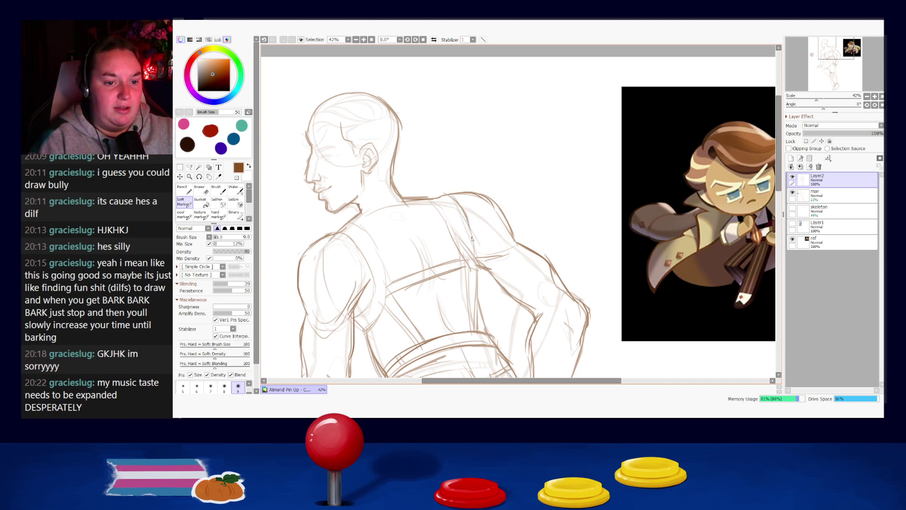
left_click_drag(430, 200, 464, 247)
left_click_drag(444, 215, 477, 267)
key("ctrl+z")
key("ctrl+z")
left_click_drag(430, 202, 472, 268)
key("ctrl+z")
key("ctrl+z")
key("ctrl+z")
left_click_drag(435, 203, 472, 256)
mouse_move(457, 226)
left_mouse_down()
mouse_move(473, 269)
mouse_move(452, 259)
mouse_move(476, 259)
left_mouse_up()
left_click_drag(462, 266, 479, 268)
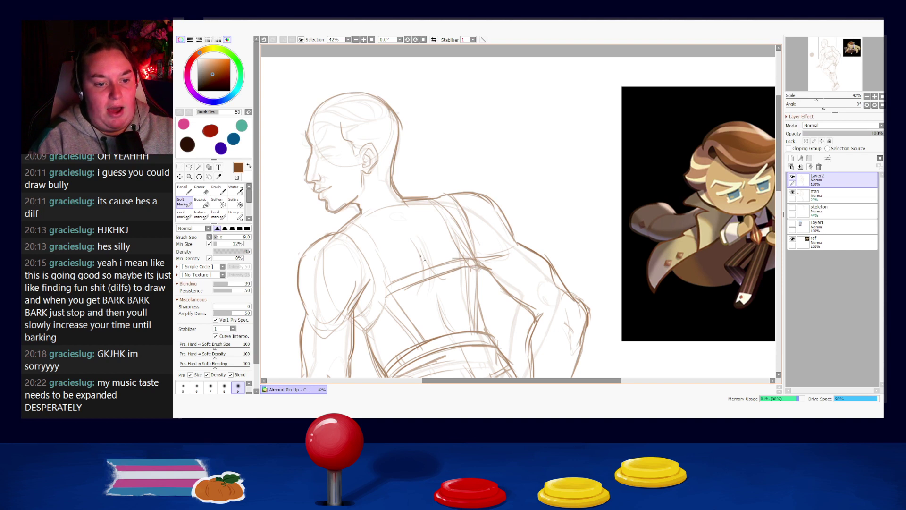
- Reinforce the upper and lower edges of the horizontal strap across the back
mouse_move(424, 268)
left_mouse_down()
mouse_move(480, 260)
mouse_move(476, 269)
left_mouse_up()
key("ctrl+z")
key("ctrl+z")
left_click_drag(398, 289, 479, 272)
mouse_move(405, 279)
left_mouse_down()
mouse_move(480, 261)
mouse_move(466, 262)
left_mouse_up()
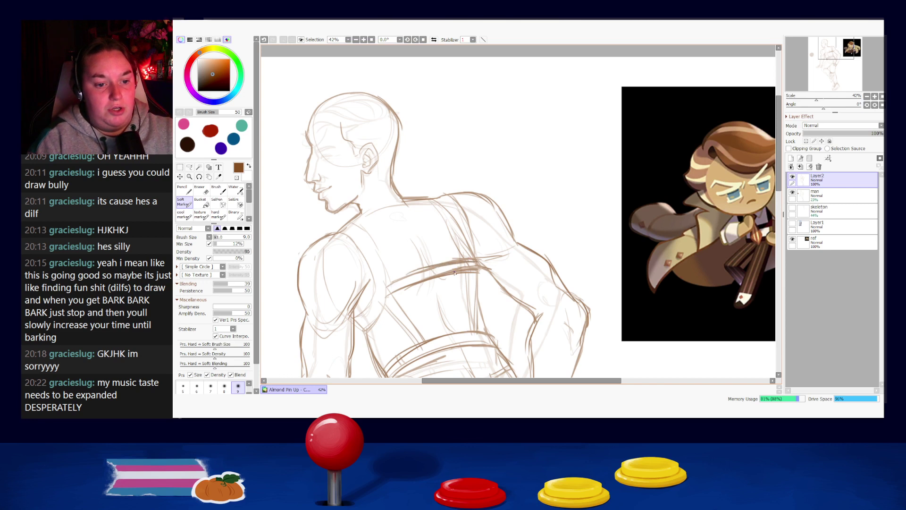
left_click_drag(477, 263, 491, 333)
key("ctrl+z")
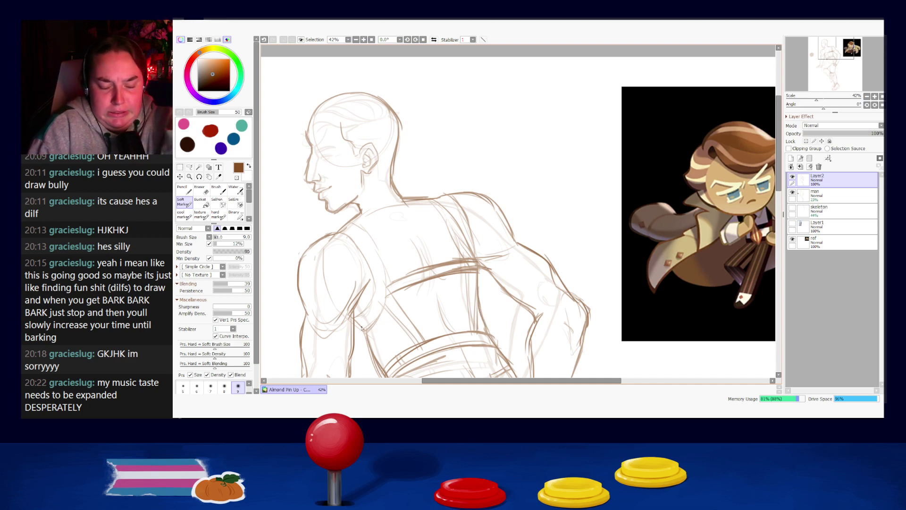
- Refine the waistband edges across the lower back and close its end at the far hip
mouse_move(357, 318)
left_mouse_down()
mouse_move(371, 334)
mouse_move(382, 261)
left_mouse_up()
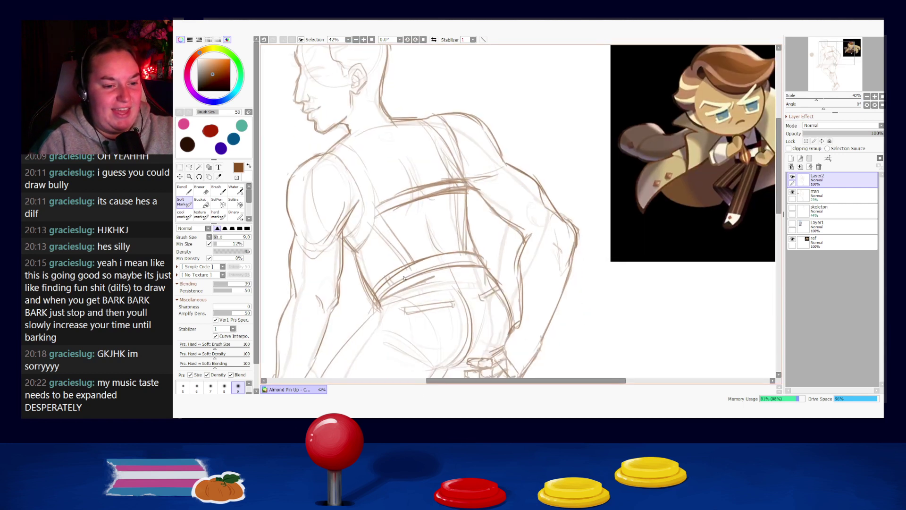
key("ctrl+z")
left_click_drag(392, 279, 396, 286)
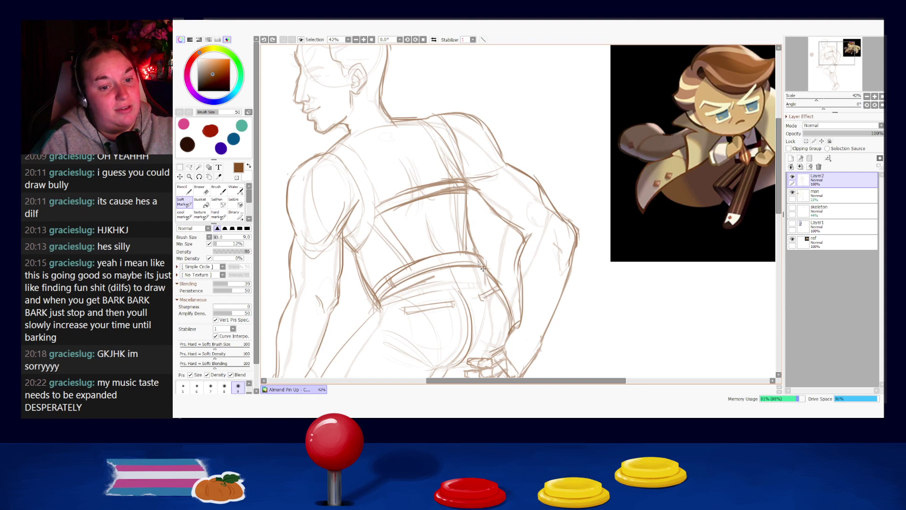
key("ctrl+z")
left_click_drag(479, 262, 476, 254)
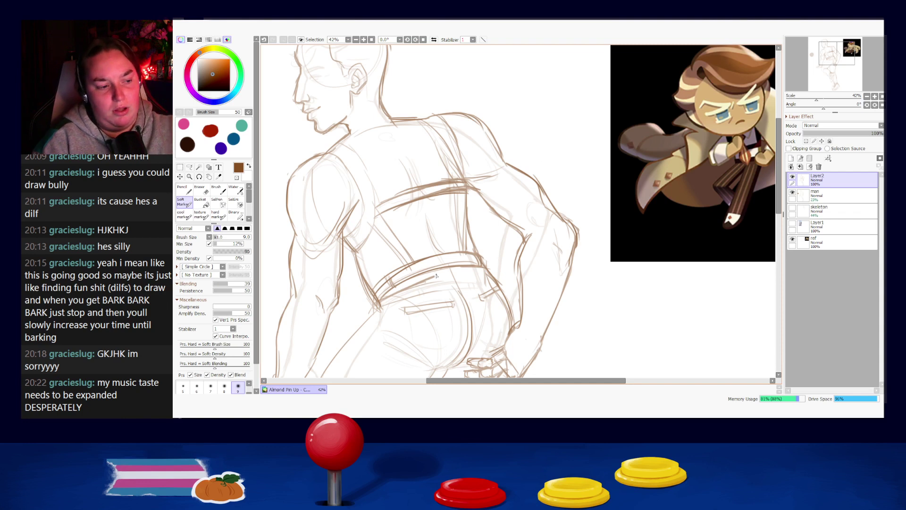
- Sketch light guide lines along the back pocket openings below the waistband
left_click_drag(502, 346, 487, 282)
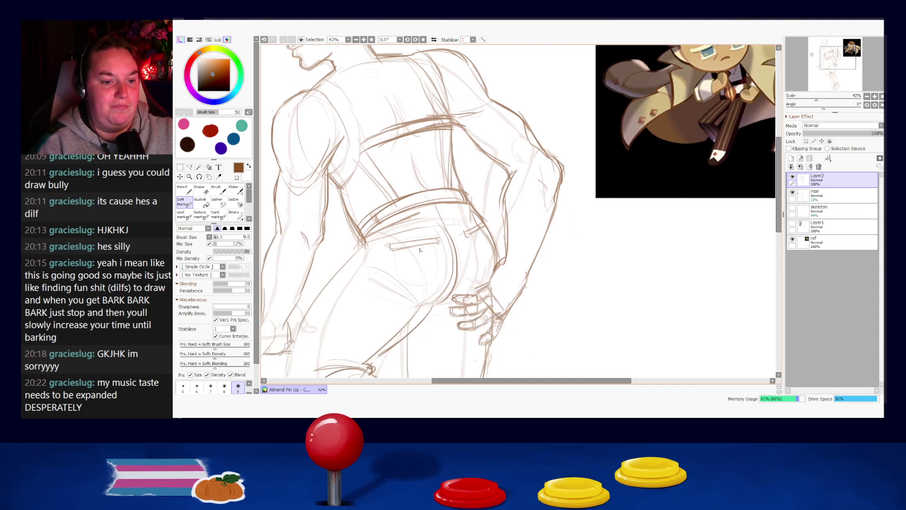
mouse_move(396, 243)
left_mouse_down()
mouse_move(444, 234)
mouse_move(421, 239)
mouse_move(443, 235)
mouse_move(429, 240)
left_mouse_up()
key("ctrl+z")
key("ctrl+z")
mouse_move(395, 248)
left_mouse_down()
mouse_move(487, 224)
mouse_move(468, 236)
left_mouse_up()
left_click_drag(468, 234, 486, 229)
- Sketch the hairline behind the ear running down toward the nape of the neck
left_click_drag(443, 135, 521, 279)
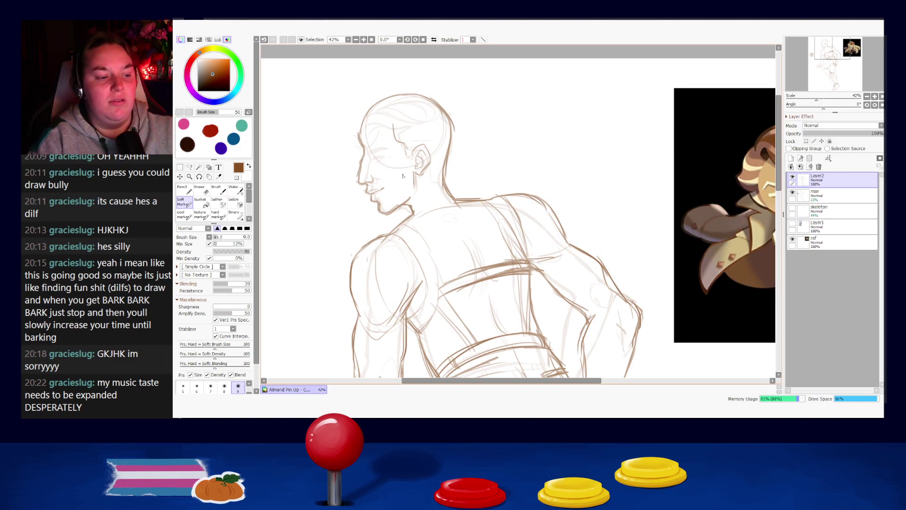
scroll(491, 186, "right", 3)
scroll(449, 182, "down", 1)
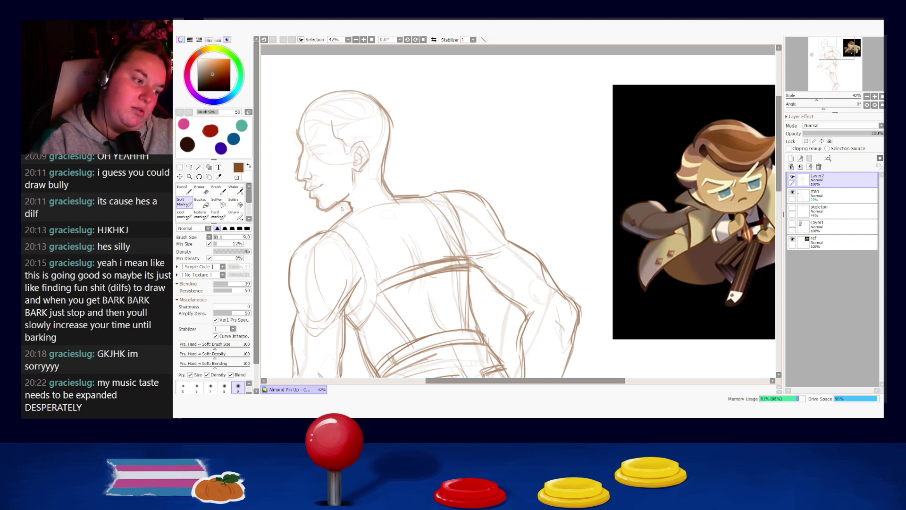
scroll(348, 187, "up", 1)
scroll(348, 186, "left", 1)
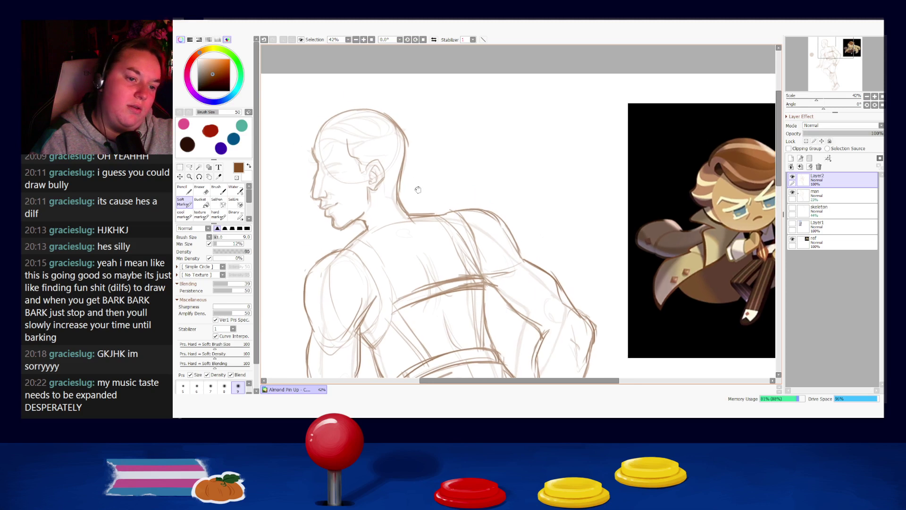
left_click_drag(386, 176, 398, 200)
key("ctrl+z")
key("ctrl+z")
key("ctrl+z")
key("ctrl+z")
key("ctrl+z")
key("ctrl+z")
key("ctrl+z")
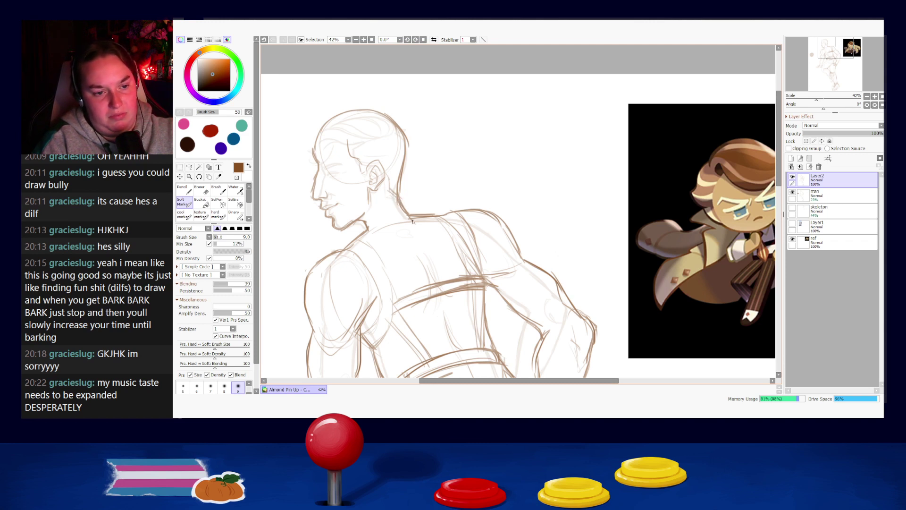
- Draw the short sideburn line joining the temple hairline to the front of the ear
left_click_drag(360, 166, 365, 174)
key("ctrl+z")
key("ctrl+z")
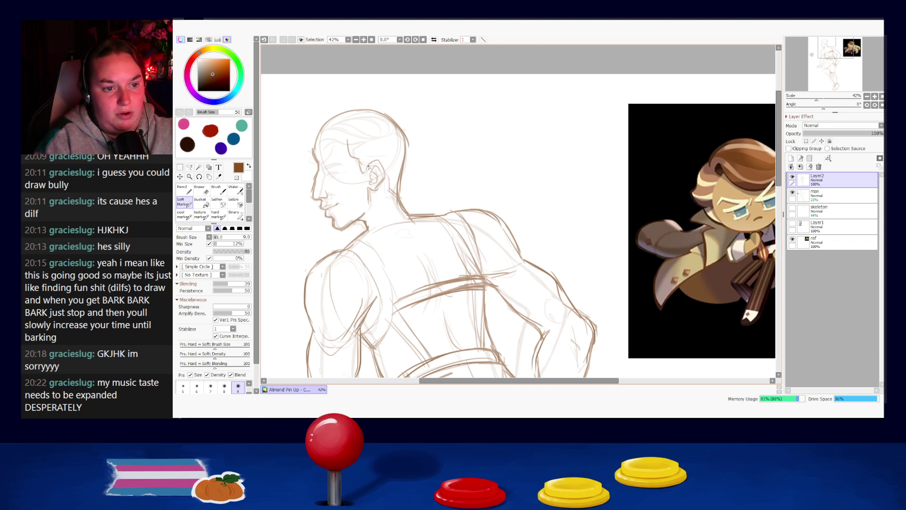
- Draw the front hairline from the temple forward across the top of the forehead
mouse_move(352, 136)
left_mouse_down()
mouse_move(317, 152)
mouse_move(312, 127)
mouse_move(314, 156)
mouse_move(305, 161)
left_mouse_up()
key("ctrl+z")
key("ctrl+z")
key("ctrl+z")
key("ctrl+z")
key("ctrl+z")
key("ctrl+z")
key("ctrl+z")
key("ctrl+z")
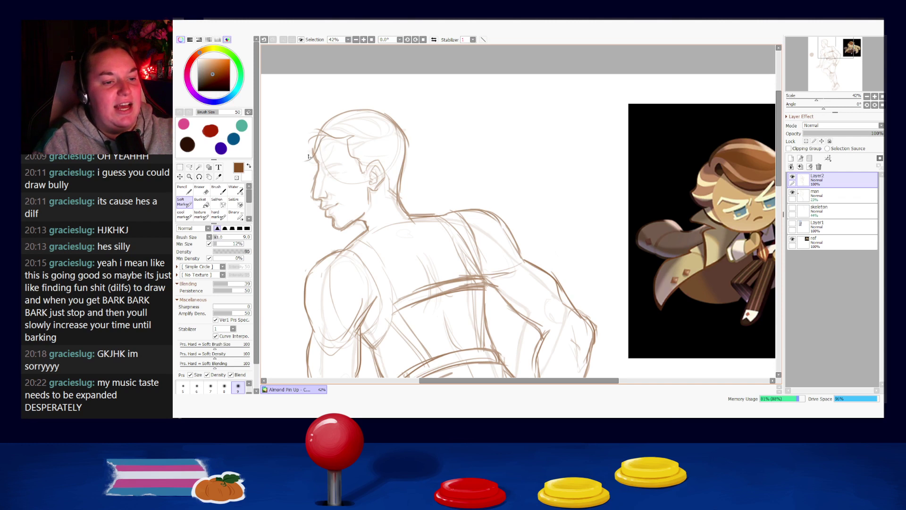
- Try out loose strands of hair falling in front of the forehead
key("ctrl+z")
mouse_move(316, 161)
left_mouse_down()
mouse_move(326, 136)
mouse_move(298, 165)
mouse_move(326, 137)
mouse_move(309, 166)
mouse_move(309, 152)
mouse_move(328, 138)
mouse_move(313, 155)
left_mouse_up()
key("ctrl+z")
key("ctrl+z")
key("ctrl+z")
key("ctrl+z")
key("ctrl+z")
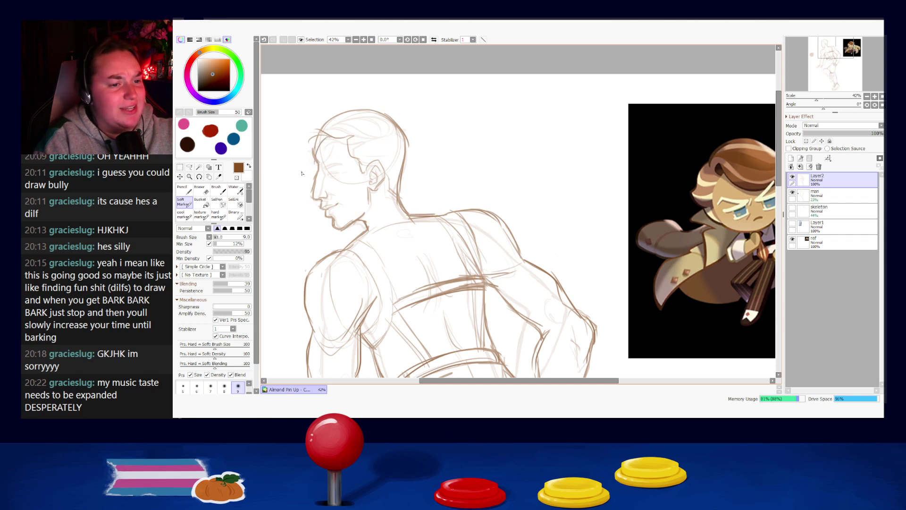
key("ctrl+z")
left_click_drag(325, 137, 310, 166)
key("ctrl+z")
key("ctrl+z")
key("ctrl+z")
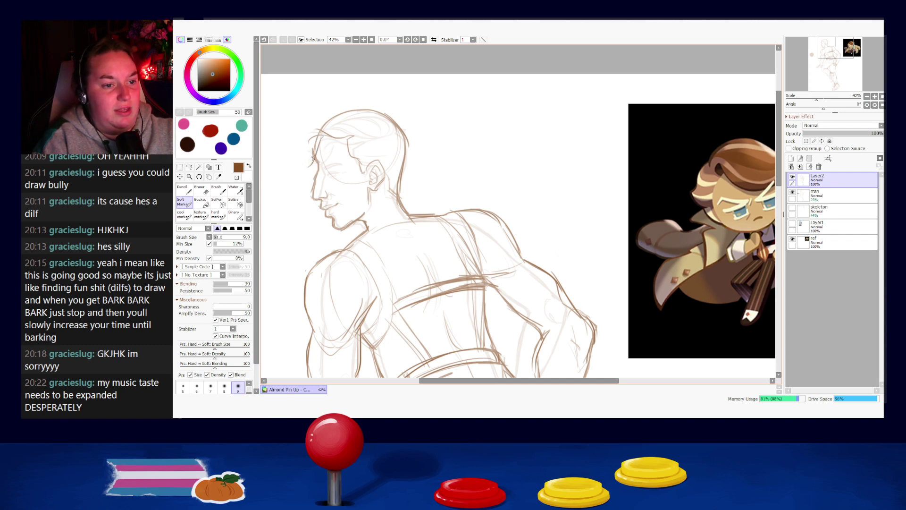
- Draw a small curled forelock in front of the forehead and compare the drawing with and without it
mouse_move(373, 161)
left_mouse_down()
mouse_move(285, 161)
mouse_move(371, 149)
left_mouse_up()
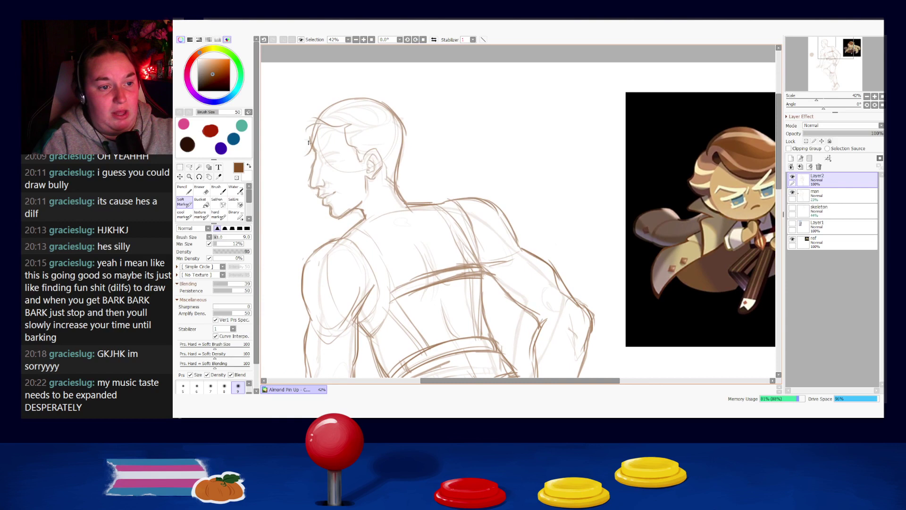
left_click_drag(306, 152, 300, 144)
key("ctrl+z")
key("ctrl+z")
key("ctrl+y")
key("ctrl+z")
key("ctrl+y")
key("ctrl+z")
key("ctrl+y")
key("ctrl+z")
key("ctrl+y")
key("ctrl+z")
key("ctrl+y")
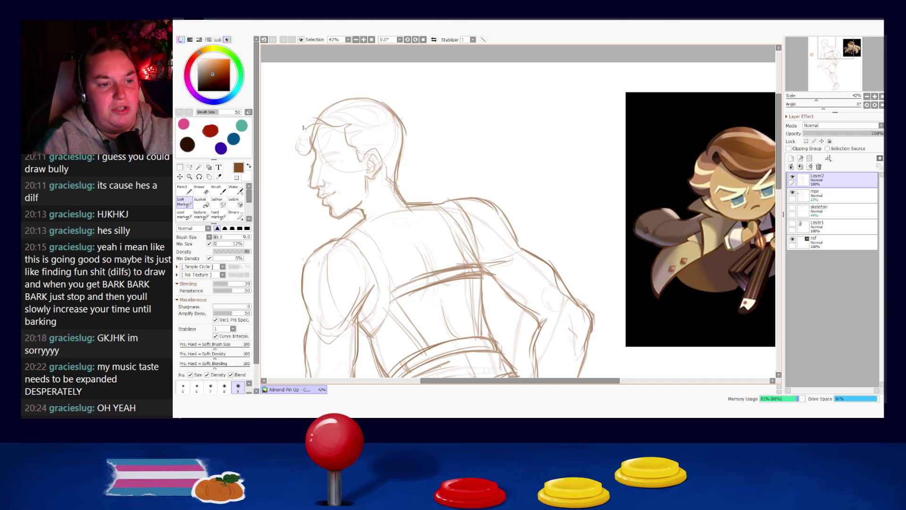
- Try a larger swept-up hair outline running from the forelock over the crown to the back of the head
mouse_move(356, 121)
left_mouse_down()
mouse_move(310, 136)
mouse_move(335, 131)
mouse_move(352, 109)
mouse_move(376, 108)
mouse_move(335, 104)
mouse_move(349, 103)
mouse_move(307, 114)
mouse_move(277, 136)
mouse_move(273, 163)
mouse_move(282, 144)
mouse_move(291, 156)
left_mouse_up()
key("ctrl+z")
key("ctrl+z")
key("ctrl+z")
key("ctrl+z")
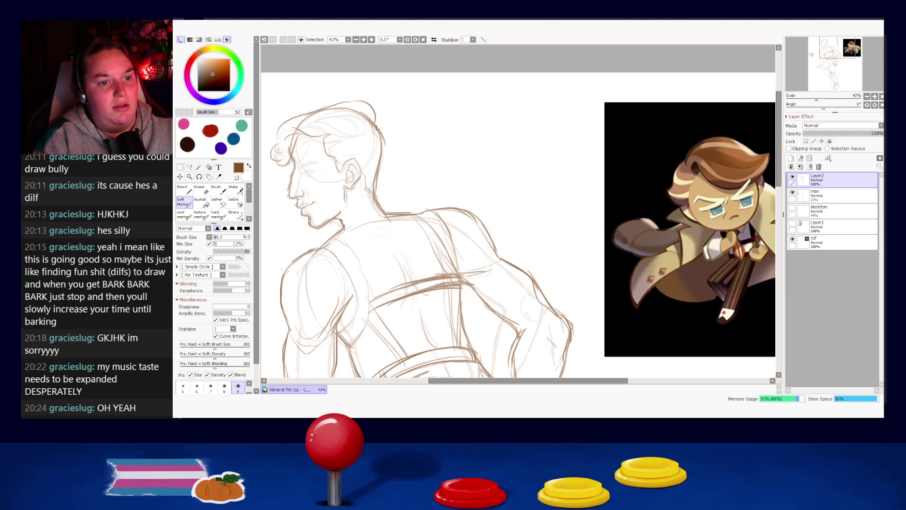
key("ctrl+z")
key("ctrl+z")
key("ctrl+z")
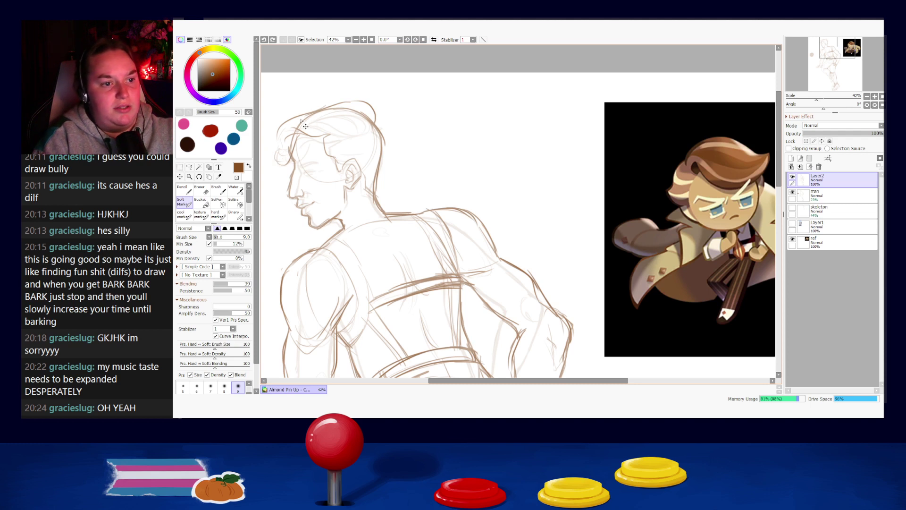
key("ctrl+z")
- Redraw the hair outline across the crown and down the back of the head toward the nape
mouse_move(291, 121)
left_mouse_down()
mouse_move(348, 100)
mouse_move(362, 113)
mouse_move(359, 106)
left_mouse_up()
key("ctrl+z")
key("ctrl+z")
mouse_move(375, 117)
left_mouse_down()
mouse_move(388, 140)
mouse_move(379, 172)
left_mouse_up()
key("ctrl+z")
key("ctrl+z")
key("ctrl+z")
mouse_move(375, 123)
left_mouse_down()
mouse_move(391, 143)
mouse_move(381, 171)
left_mouse_up()
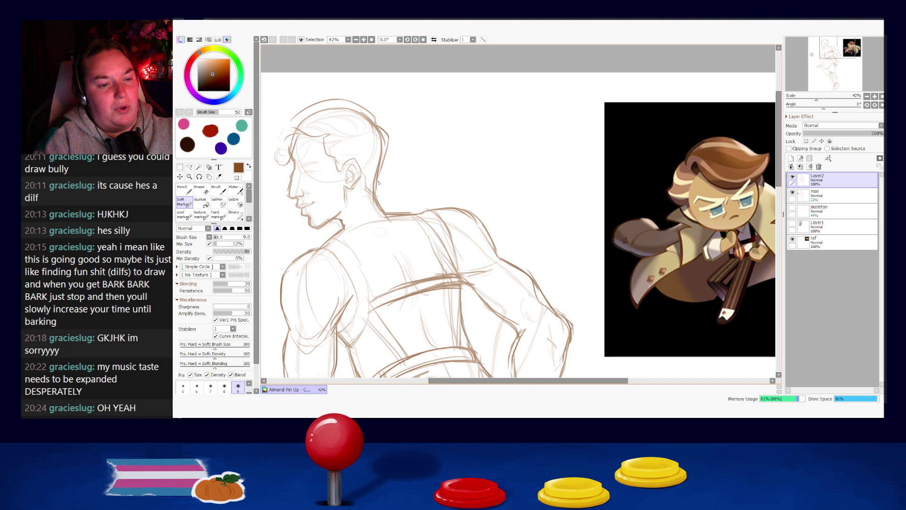
- Try out a curved front edge for the hair joining the forehead curl
left_click_drag(292, 127, 280, 146)
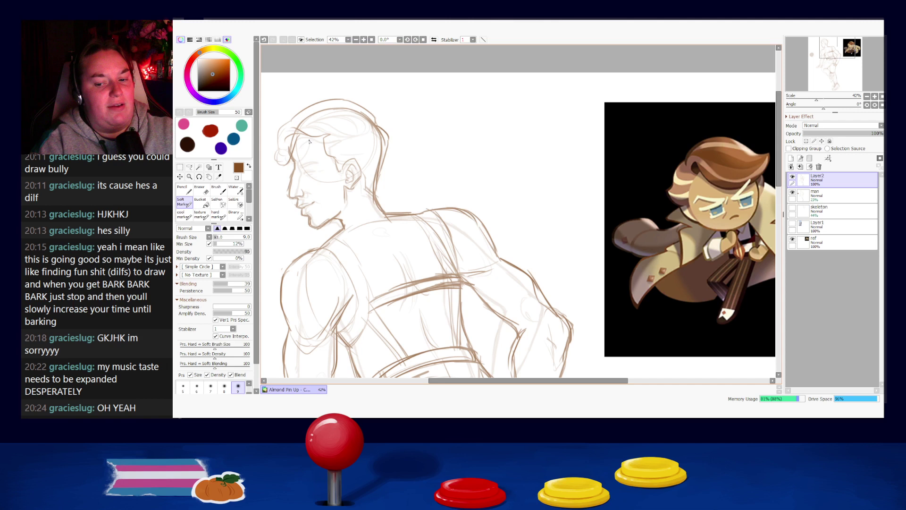
key("ctrl+z")
key("ctrl+z")
mouse_move(292, 123)
left_mouse_down()
mouse_move(273, 150)
mouse_move(289, 153)
mouse_move(292, 120)
mouse_move(277, 147)
mouse_move(289, 151)
mouse_move(274, 154)
mouse_move(295, 161)
mouse_move(279, 160)
mouse_move(291, 146)
mouse_move(272, 159)
mouse_move(293, 142)
mouse_move(273, 147)
mouse_move(294, 148)
mouse_move(284, 158)
mouse_move(275, 153)
mouse_move(295, 144)
left_mouse_up()
key("ctrl+z")
key("ctrl+z")
key("ctrl+z")
key("ctrl+z")
key("ctrl+z")
key("ctrl+z")
key("ctrl+z")
key("ctrl+z")
- Erase the round curl in front of the forehead and sketch a new lock from the front hairline
key("e")
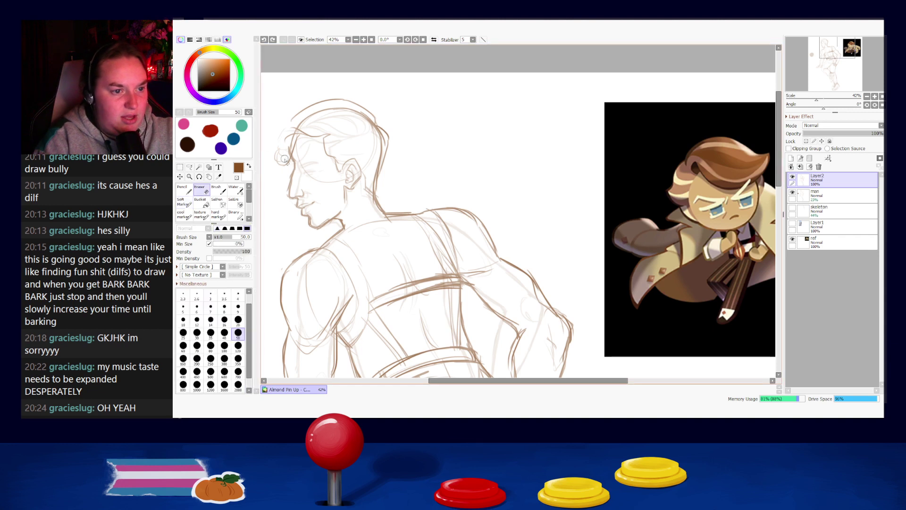
left_click_drag(289, 160, 295, 139)
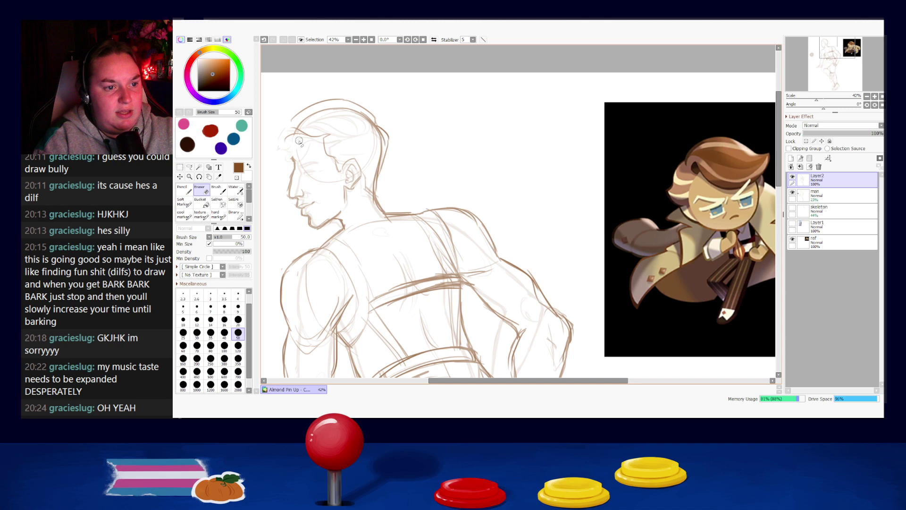
key("b")
mouse_move(300, 134)
left_mouse_down()
mouse_move(278, 157)
mouse_move(294, 145)
left_mouse_up()
key("ctrl+z")
key("ctrl+z")
key("ctrl+z")
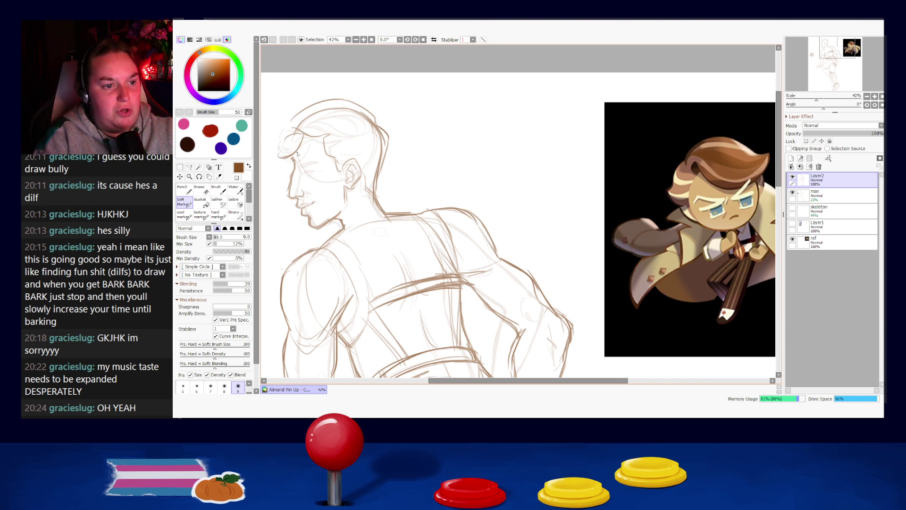
- Draw the forelock as a rounded tuft folding forward and down over the forehead
key("ctrl+z")
key("ctrl+z")
mouse_move(293, 146)
left_mouse_down()
mouse_move(279, 155)
mouse_move(292, 159)
left_mouse_up()
key("ctrl+z")
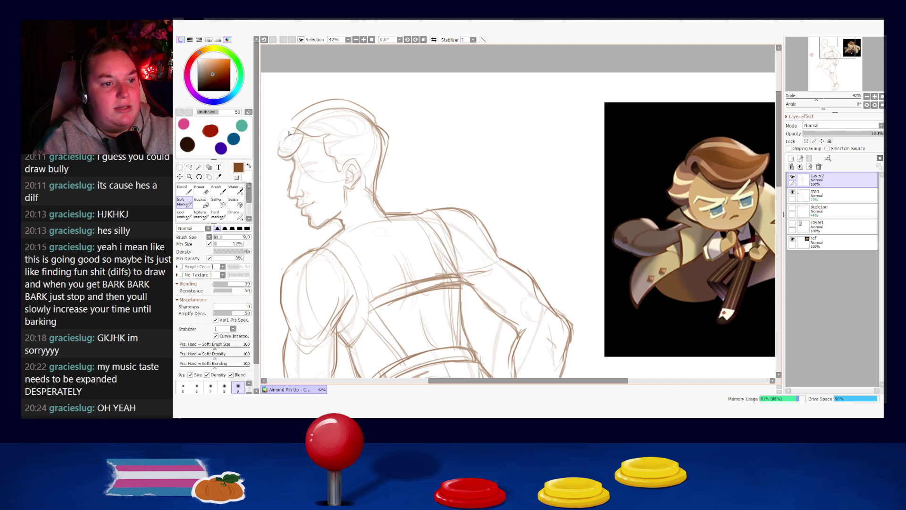
mouse_move(290, 121)
left_mouse_down()
mouse_move(282, 136)
mouse_move(289, 150)
left_mouse_up()
key("ctrl+z")
key("ctrl+z")
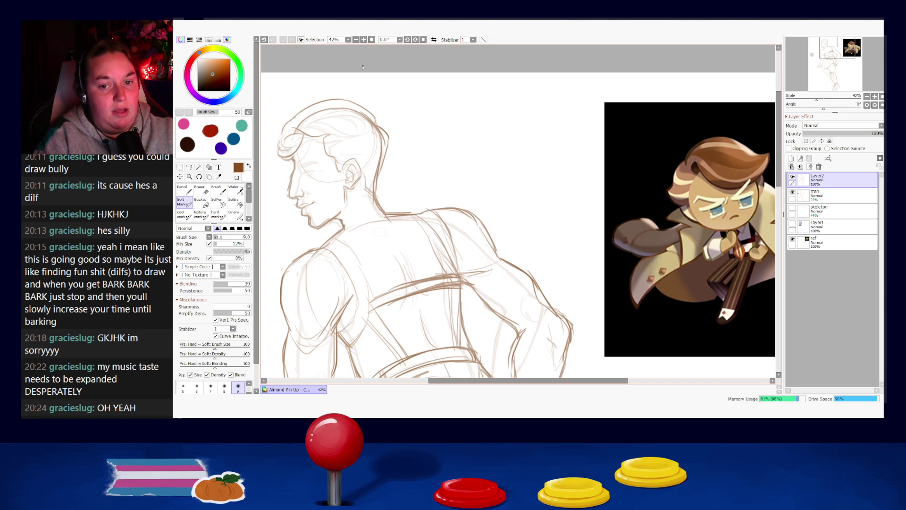
- Erase the surplus inner outline across the crown and the stray lines under the forelock
key("e")
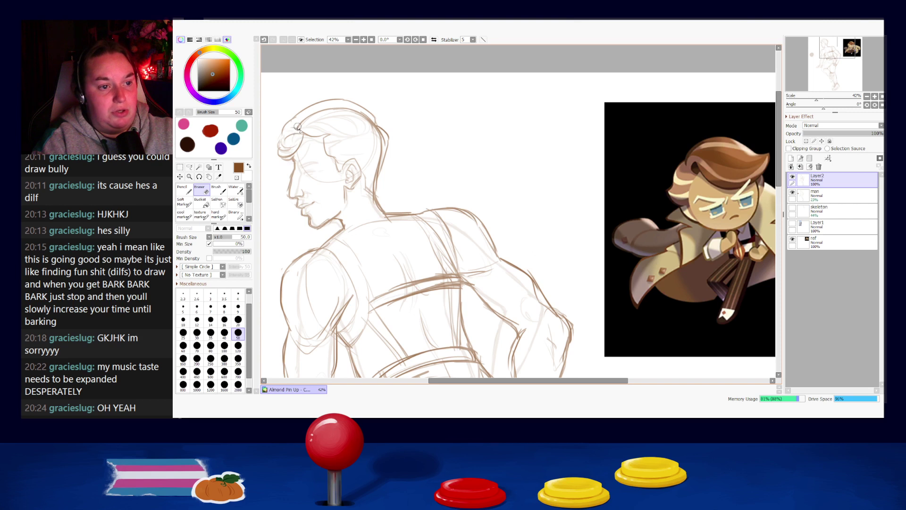
left_click_drag(337, 114, 370, 127)
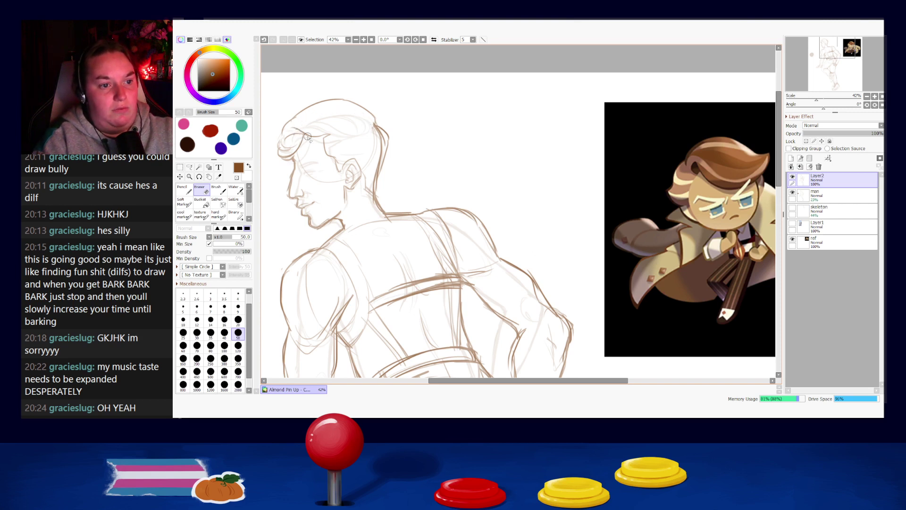
left_click_drag(303, 142, 299, 152)
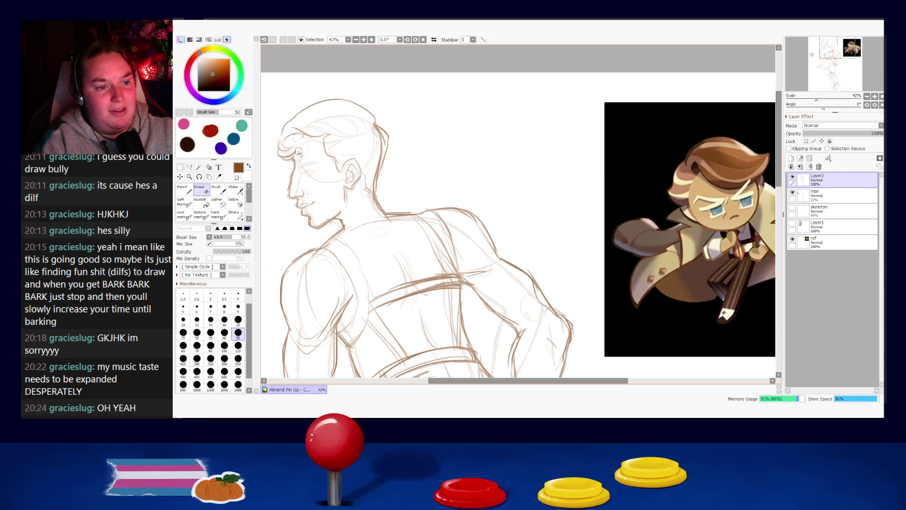
- Redraw the top contour of the hair as a low arc from the forelock to the back of the crown
key("b")
mouse_move(301, 137)
left_mouse_down()
mouse_move(295, 157)
mouse_move(300, 136)
left_mouse_up()
key("ctrl+z")
key("ctrl+z")
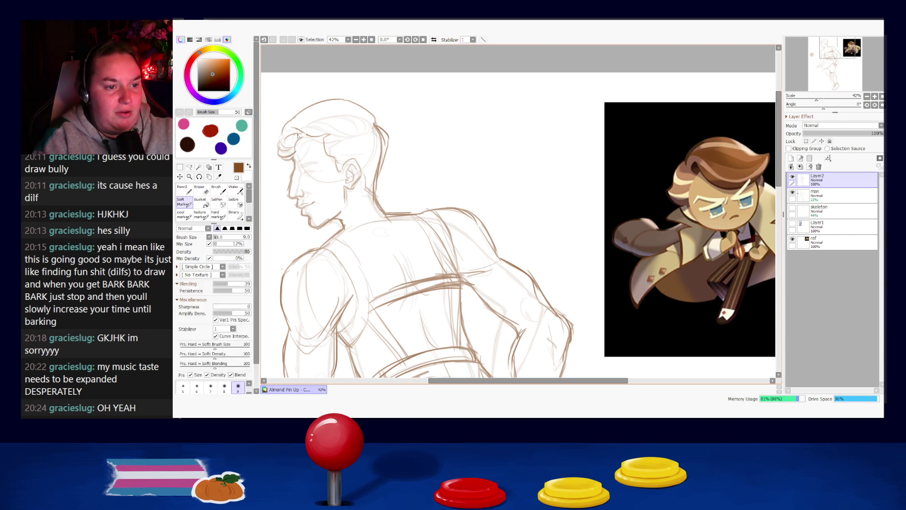
mouse_move(367, 127)
left_mouse_down()
mouse_move(333, 135)
mouse_move(308, 113)
mouse_move(296, 117)
mouse_move(337, 106)
mouse_move(324, 104)
mouse_move(370, 110)
mouse_move(345, 100)
left_mouse_up()
key("ctrl+z")
key("ctrl+z")
key("ctrl+z")
mouse_move(297, 118)
left_mouse_down()
mouse_move(352, 105)
mouse_move(339, 104)
mouse_move(376, 121)
left_mouse_up()
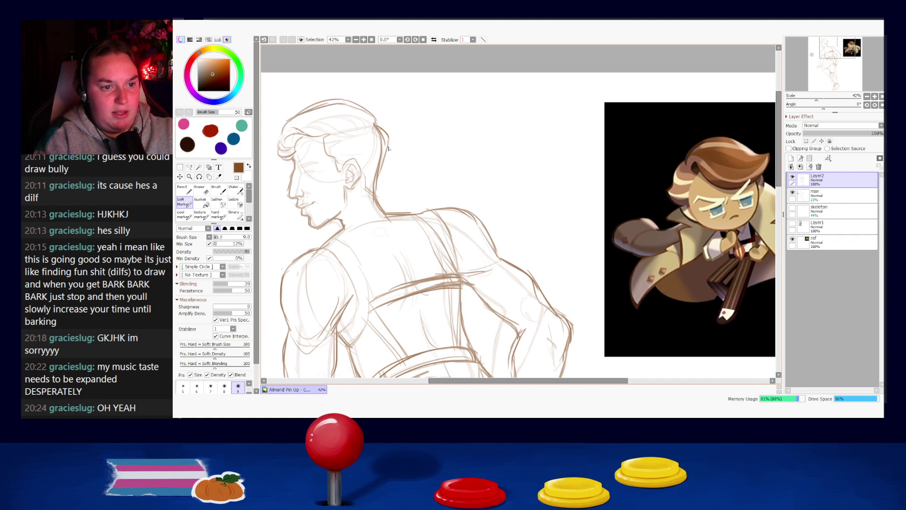
- Erase the doubled outlines on the crown and back of the head, and redraw the back contour down to the nape
key("e")
key("ctrl+z")
mouse_move(322, 105)
left_mouse_down()
mouse_move(291, 116)
mouse_move(359, 100)
mouse_move(338, 97)
mouse_move(329, 102)
mouse_move(374, 109)
mouse_move(366, 106)
mouse_move(390, 128)
mouse_move(372, 132)
mouse_move(383, 140)
mouse_move(373, 179)
left_mouse_up()
key("ctrl+z")
left_click_drag(377, 147, 371, 175)
mouse_move(385, 138)
left_mouse_down()
mouse_move(378, 128)
mouse_move(386, 152)
left_mouse_up()
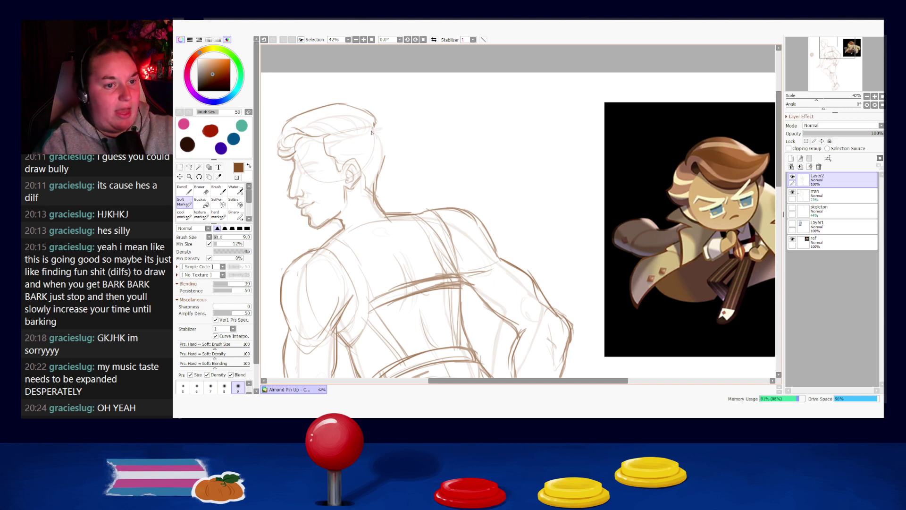
mouse_move(374, 127)
left_mouse_down()
mouse_move(388, 142)
mouse_move(380, 134)
mouse_move(382, 171)
mouse_move(388, 152)
mouse_move(379, 186)
left_mouse_up()
key("ctrl+z")
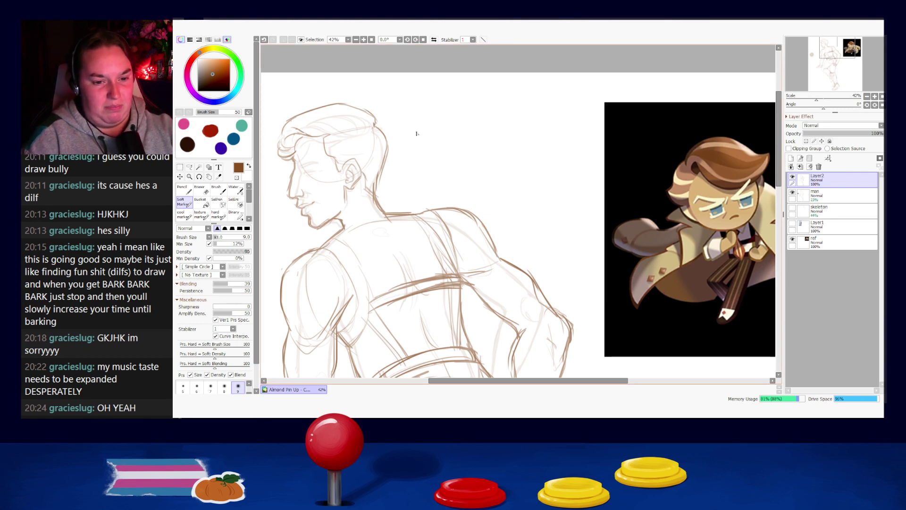
key("e")
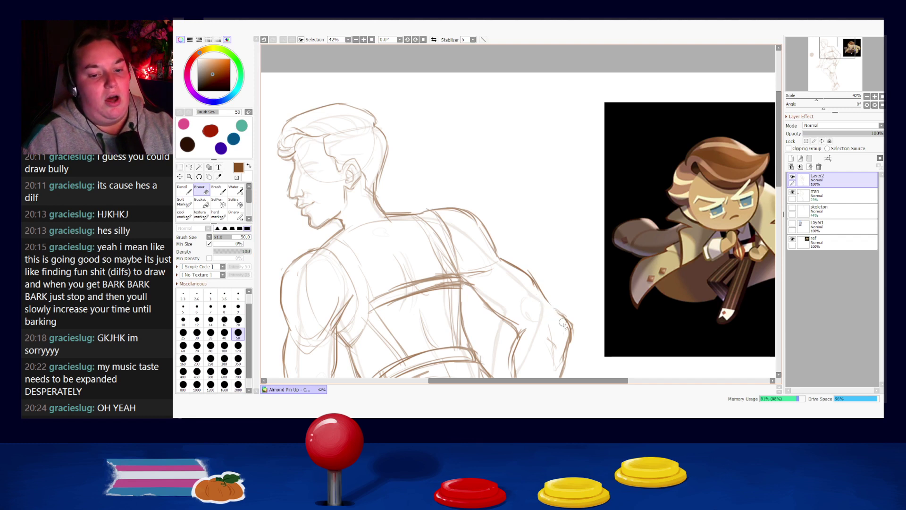
key("e")
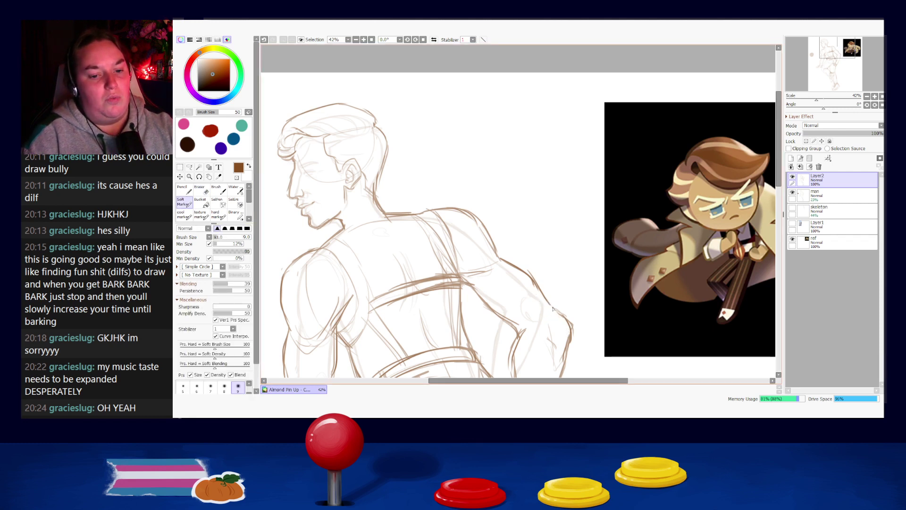
key("e")
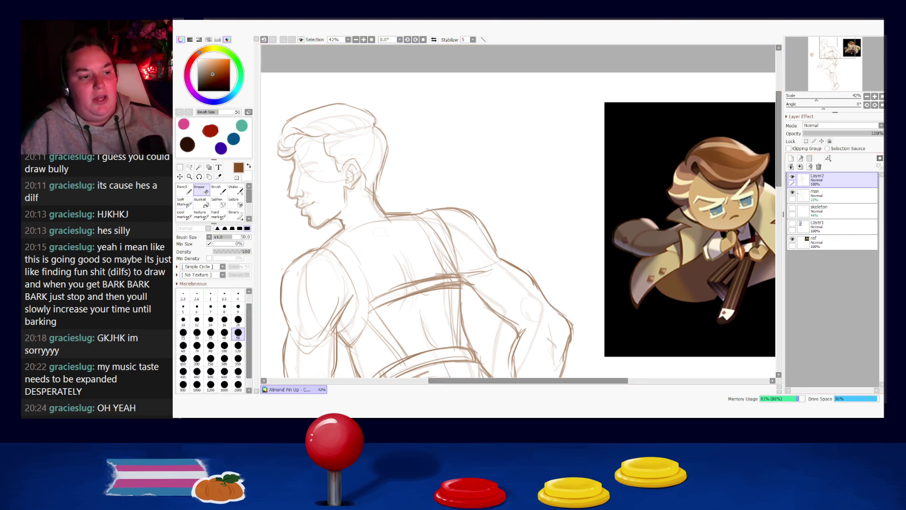
key("e")
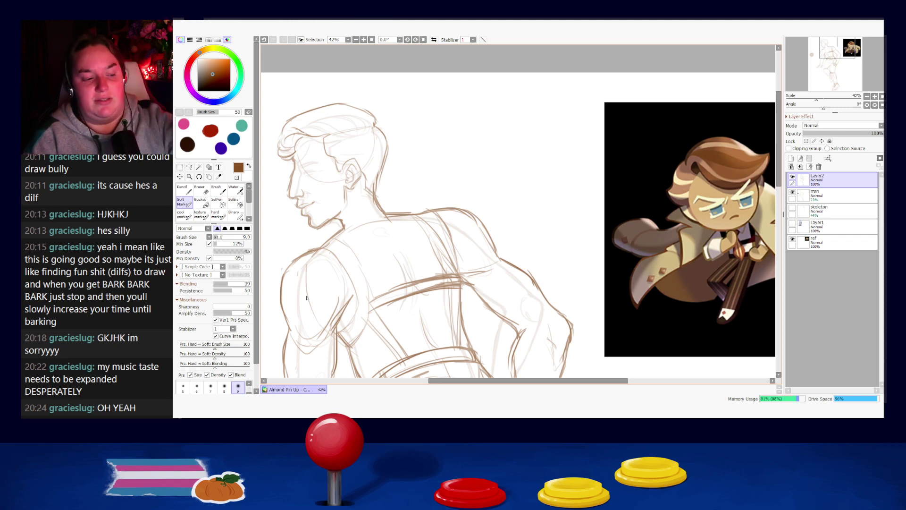
- Try to retouch the lower edge of the forelock and the bridge of the nose
left_click_drag(282, 155, 294, 150)
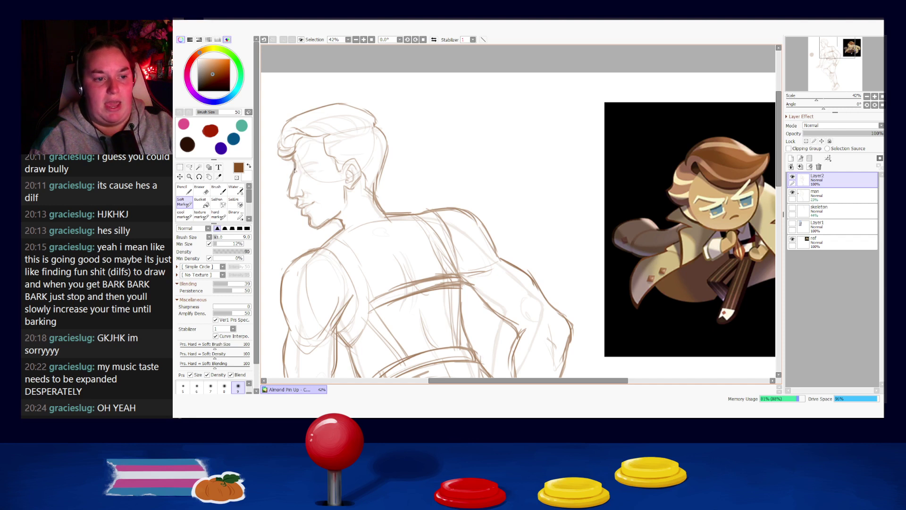
key("ctrl+z")
left_click_drag(296, 164, 293, 177)
key("ctrl+z")
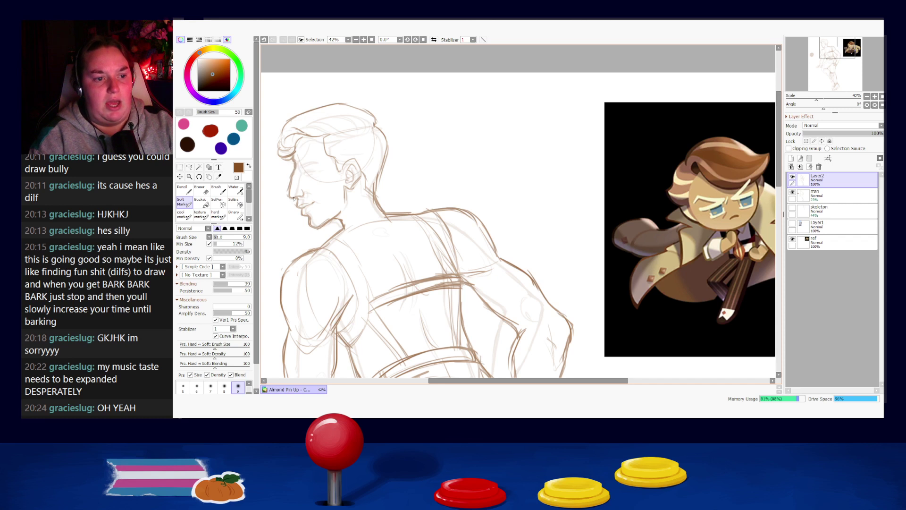
key("e")
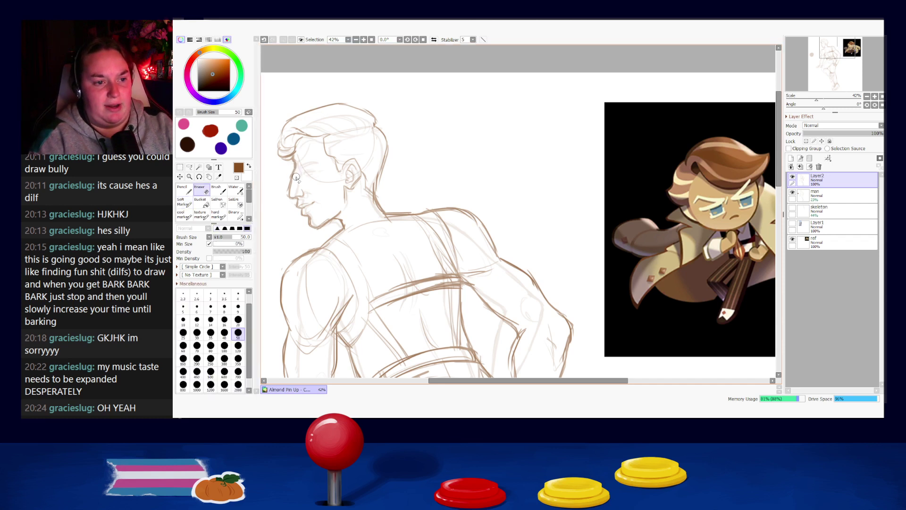
key("e")
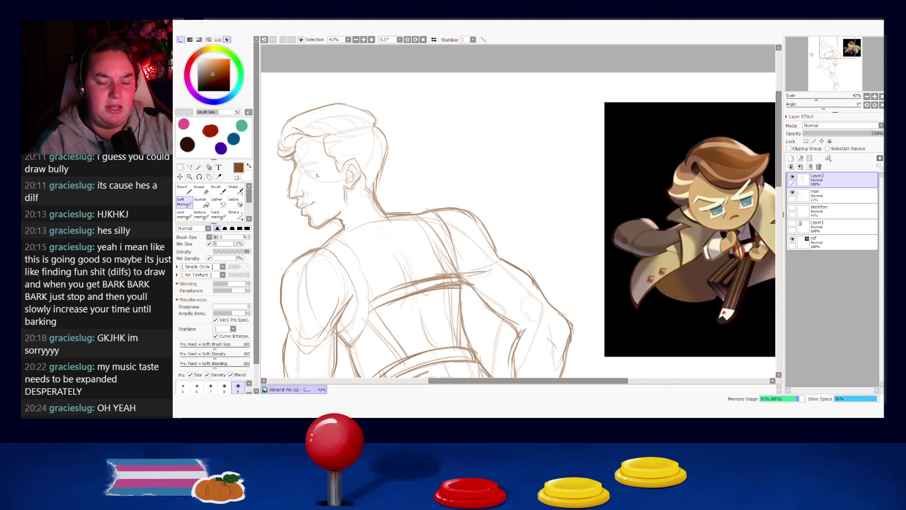
- Sketch a short upper eyelid line behind the nose bridge and compare the face with and without it
key("ctrl+z")
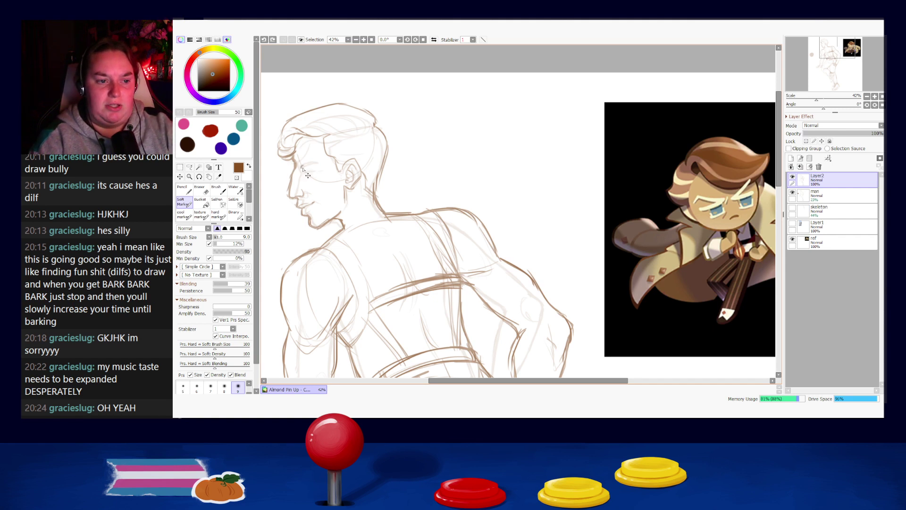
key("ctrl+y")
key("ctrl+z")
key("ctrl+y")
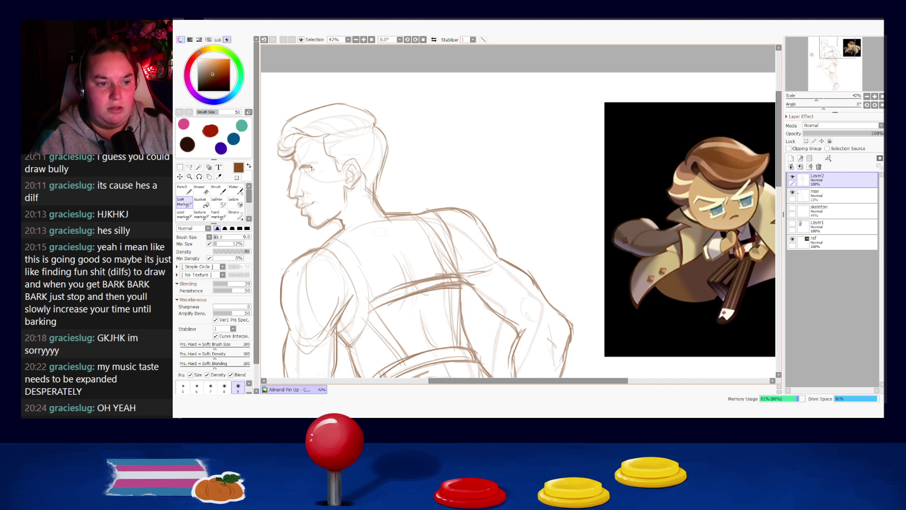
key("e")
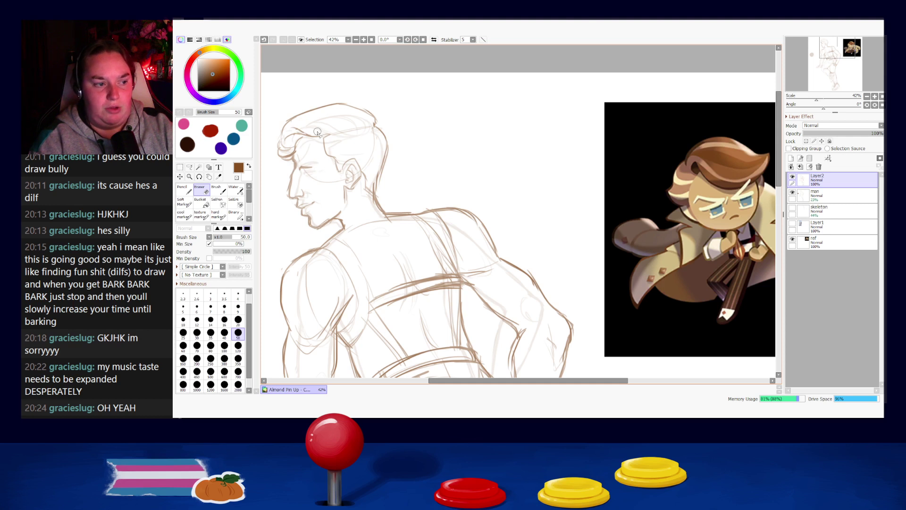
key("e")
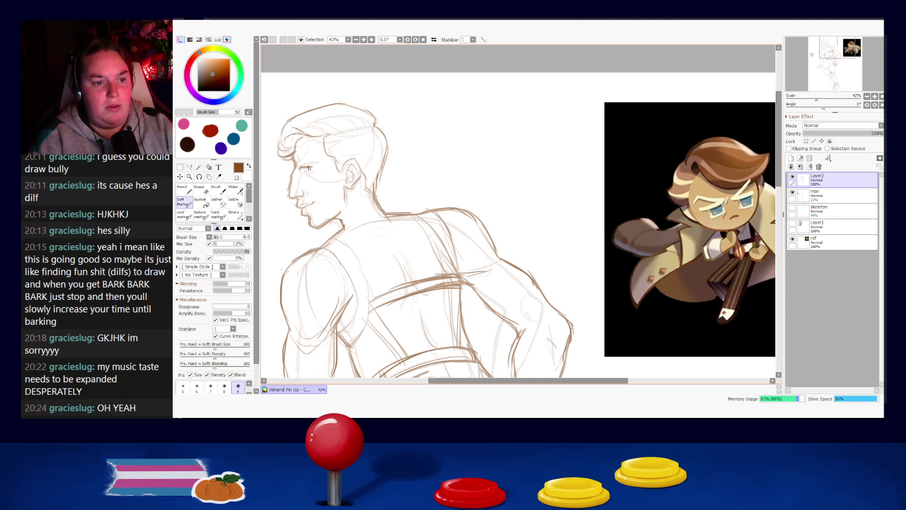
- Redraw the upper eyelid as a heavier, flatter stroke and compare it with the previous state
key("ctrl+z")
left_click_drag(301, 169, 300, 170)
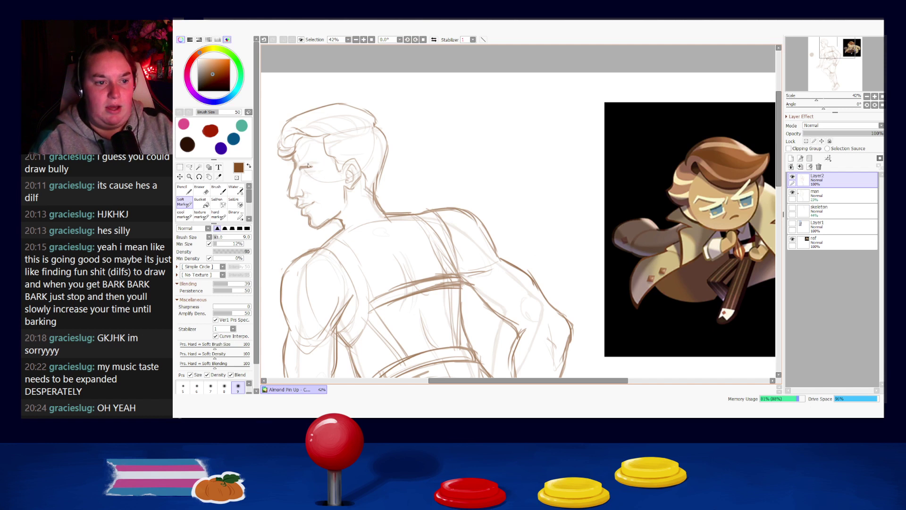
key("ctrl+z")
left_click_drag(301, 168, 312, 167)
key("ctrl+z")
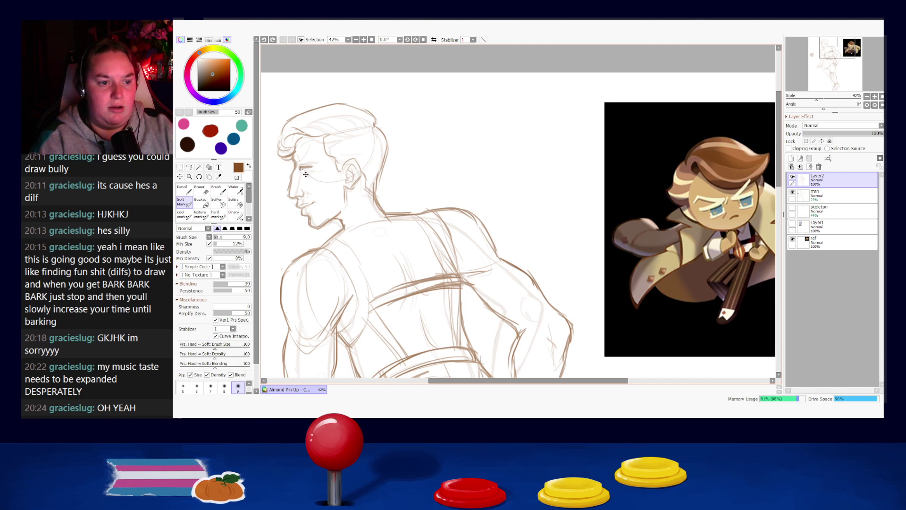
key("ctrl+y")
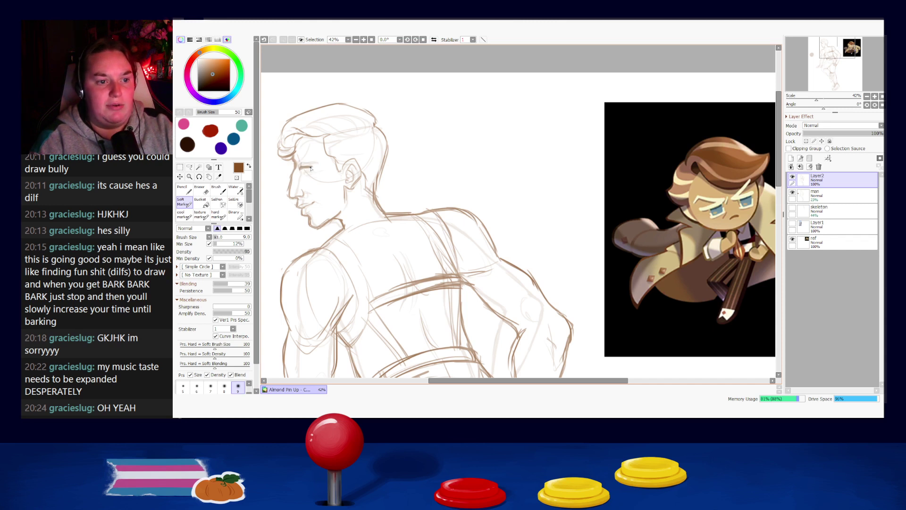
key("ctrl+z")
key("ctrl+y")
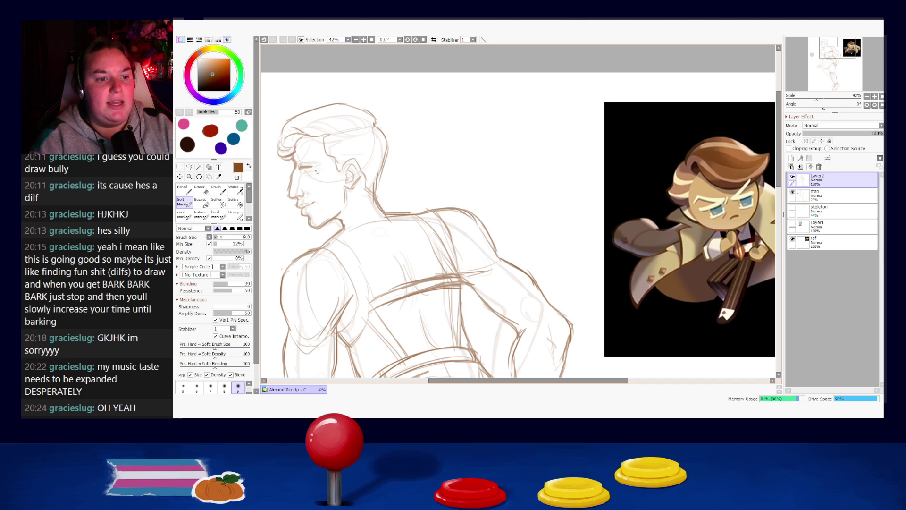
- Add small detail strokes beneath the eyelid, checking the eye with and without them
key("ctrl+z")
key("ctrl+y")
key("ctrl+z")
key("ctrl+y")
key("ctrl+z")
key("ctrl+y")
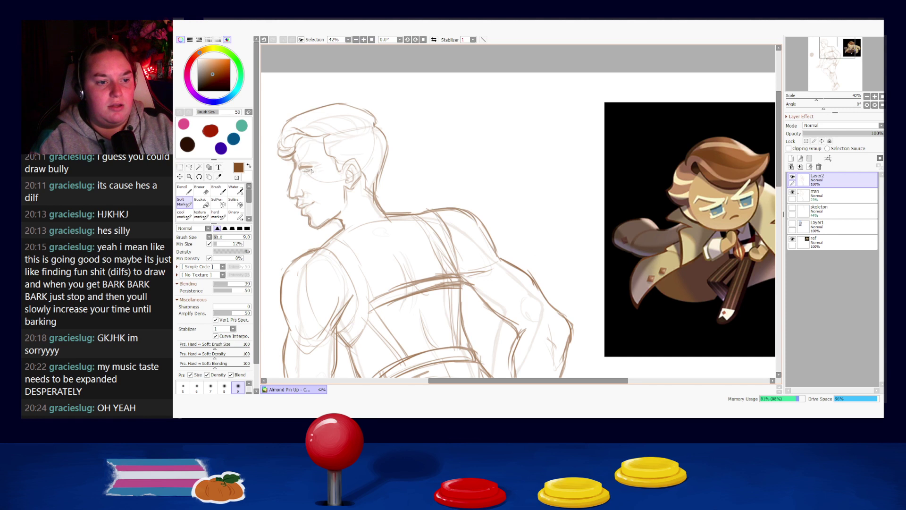
mouse_move(444, 159)
left_mouse_down()
mouse_move(458, 157)
mouse_move(452, 170)
left_mouse_up()
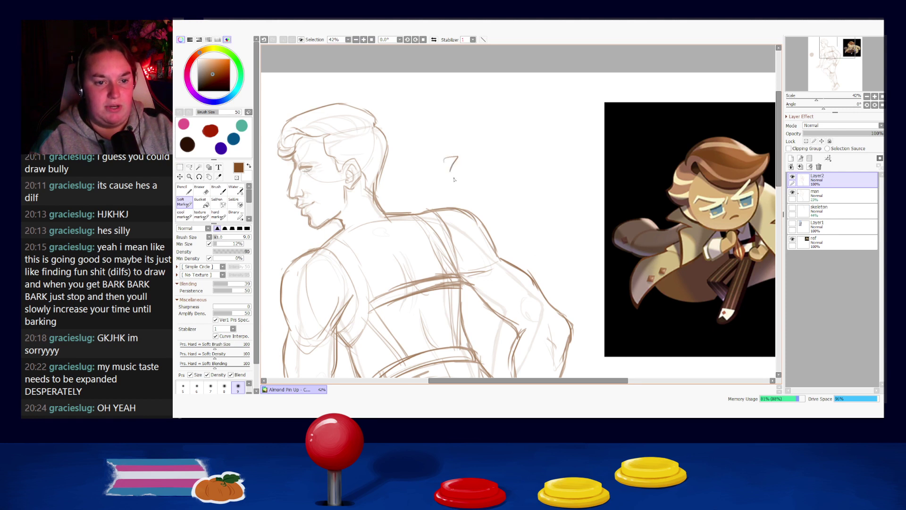
mouse_move(448, 110)
left_mouse_down()
mouse_move(461, 132)
mouse_move(475, 112)
mouse_move(443, 152)
mouse_move(462, 155)
left_mouse_up()
left_click(469, 126)
key("ctrl+z")
key("ctrl+z")
key("ctrl+z")
key("ctrl+z")
key("ctrl+z")
key("ctrl+z")
key("ctrl+z")
key("ctrl+z")
key("ctrl+z")
key("ctrl+z")
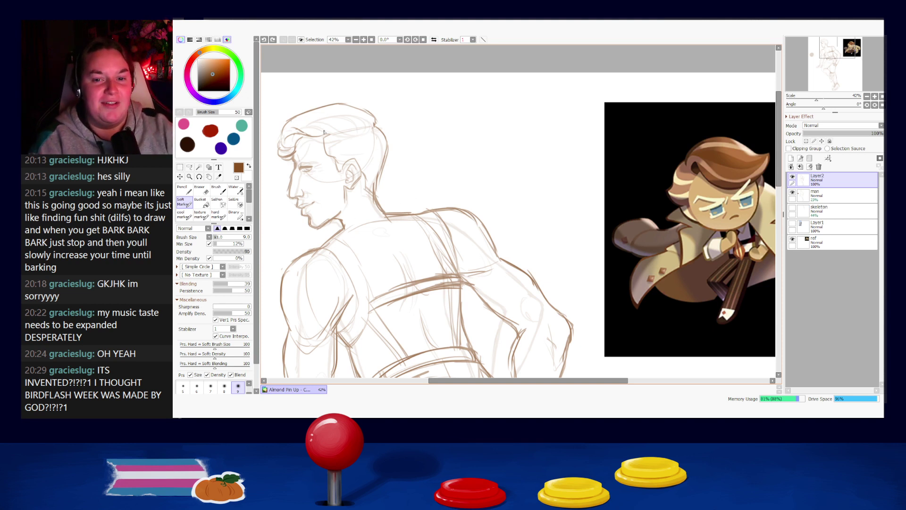
- Try a short stroke from the forelock down to the nose bridge and compare the face with and without it
mouse_move(298, 143)
left_mouse_down()
mouse_move(285, 154)
mouse_move(293, 160)
left_mouse_up()
key("ctrl+z")
key("ctrl+z")
key("ctrl+y")
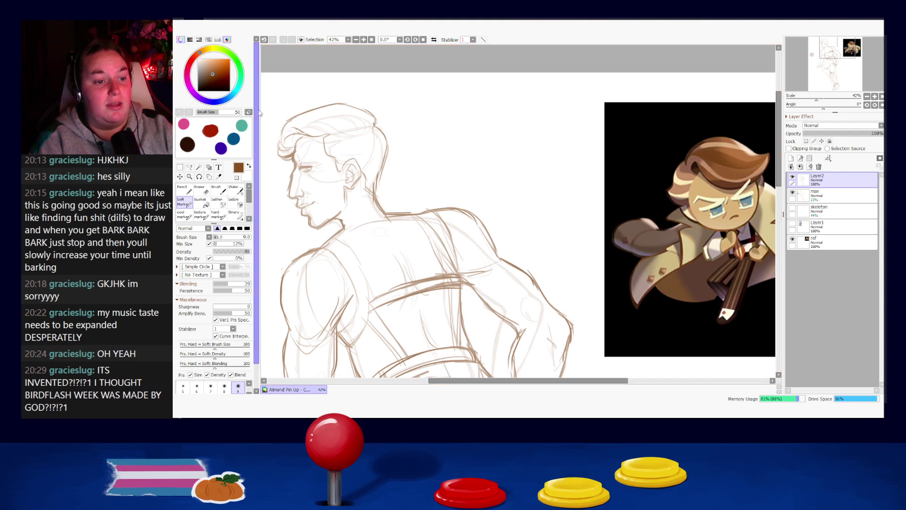
- Erase the eye strokes behind the nose bridge so only the faint underdrawing remains there
key("e")
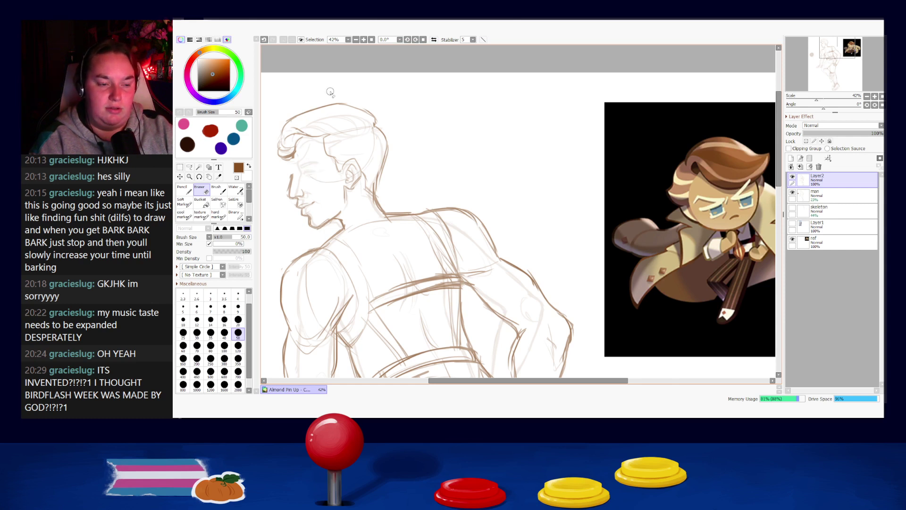
key("n")
key("ctrl+z")
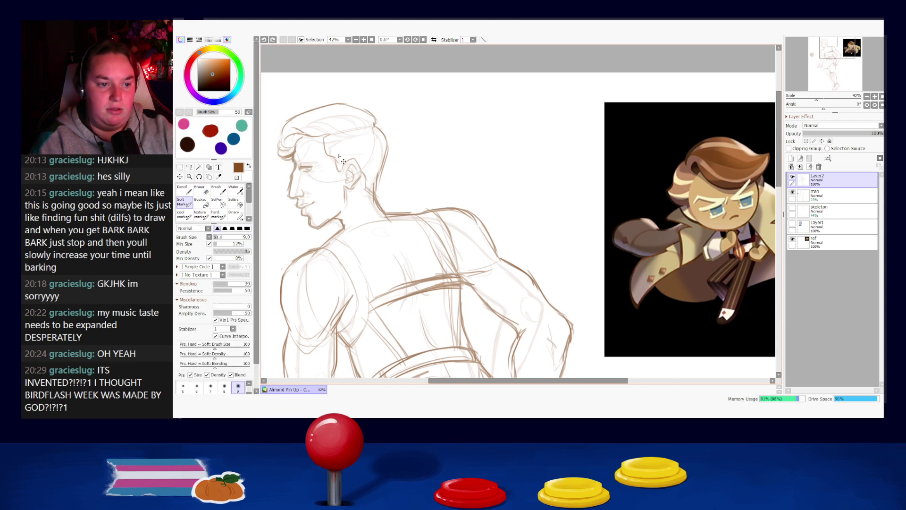
key("e")
mouse_move(301, 166)
left_mouse_down()
mouse_move(319, 162)
mouse_move(291, 176)
mouse_move(300, 169)
left_mouse_up()
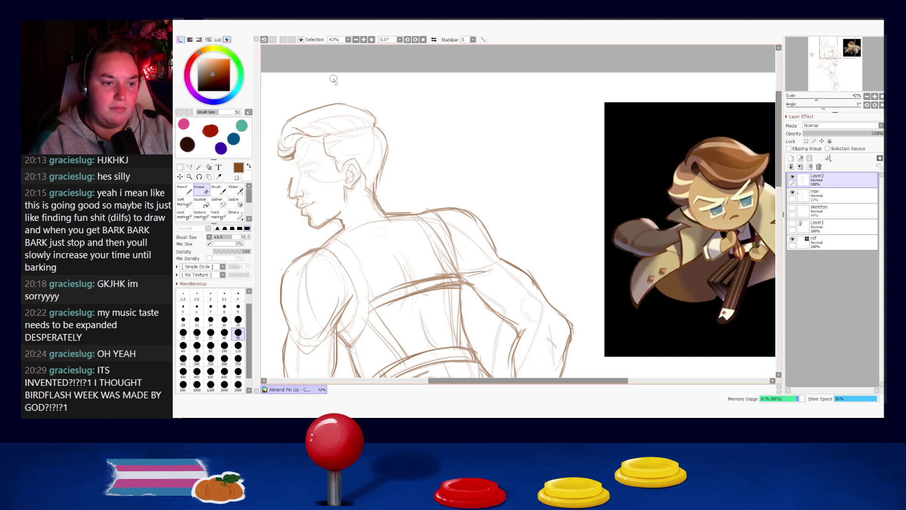
- Redraw the eye behind the nose bridge with an upper eyelid line and short strokes beneath it
key("b")
left_click_drag(293, 172, 288, 185)
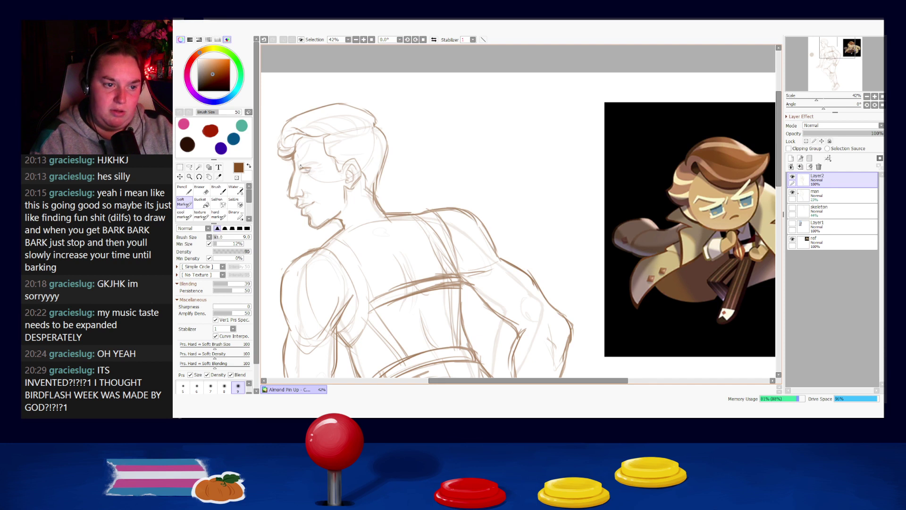
key("ctrl+z")
left_click_drag(299, 169, 307, 167)
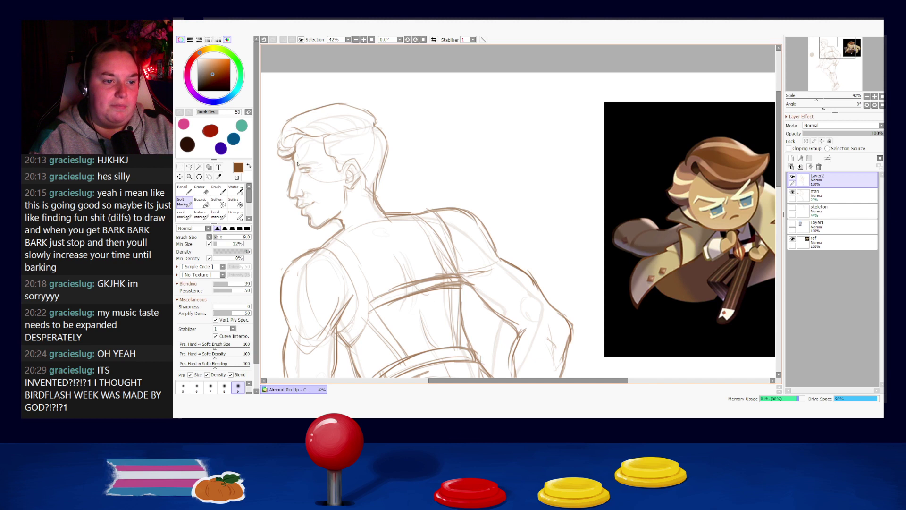
key("ctrl+z")
- Sketch a short slanted eyebrow stroke above the eye and compare the face with and without it
left_click_drag(298, 158, 310, 155)
key("ctrl+z")
key("ctrl+y")
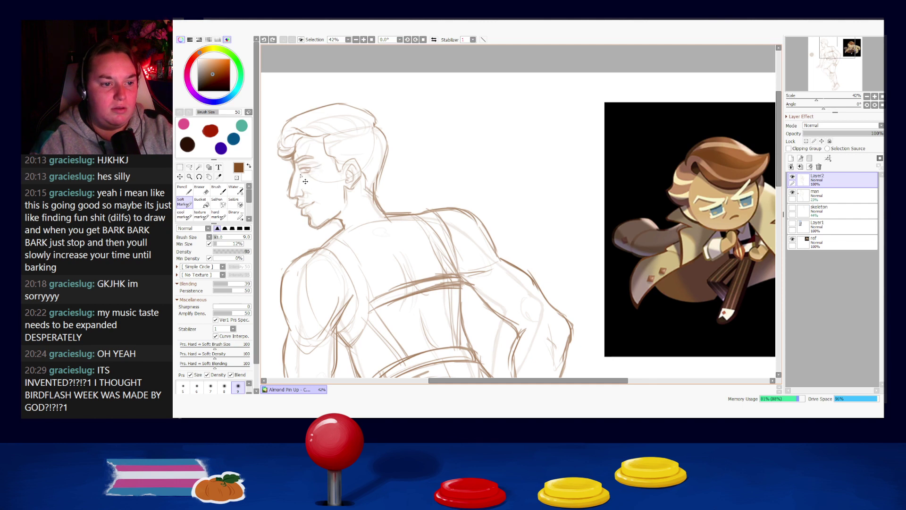
key("e")
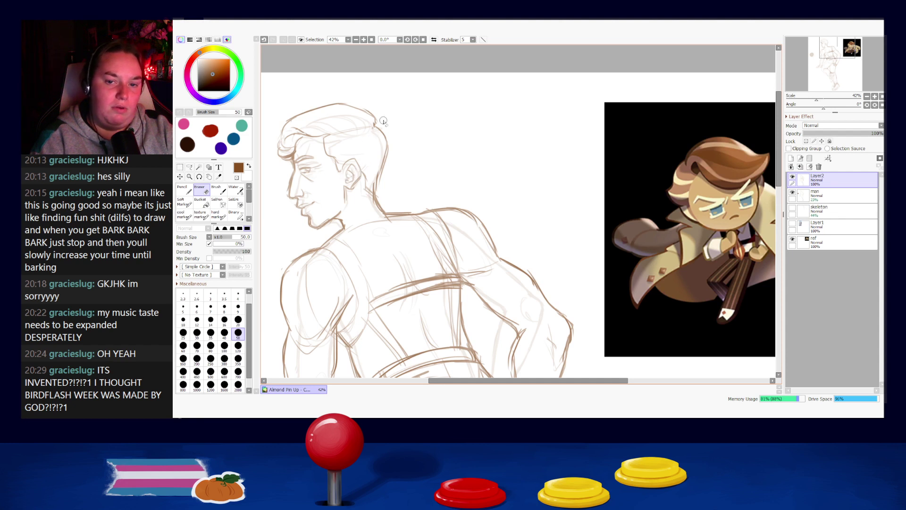
- Sketch fine flowing strands across the swept-back top hair and the side hair above the ear, undoing unwanted strokes
key("b")
mouse_move(373, 144)
left_mouse_down()
mouse_move(360, 164)
mouse_move(367, 170)
mouse_move(365, 159)
mouse_move(324, 150)
mouse_move(373, 146)
mouse_move(340, 152)
mouse_move(360, 160)
left_mouse_up()
key("ctrl+z")
key("ctrl+z")
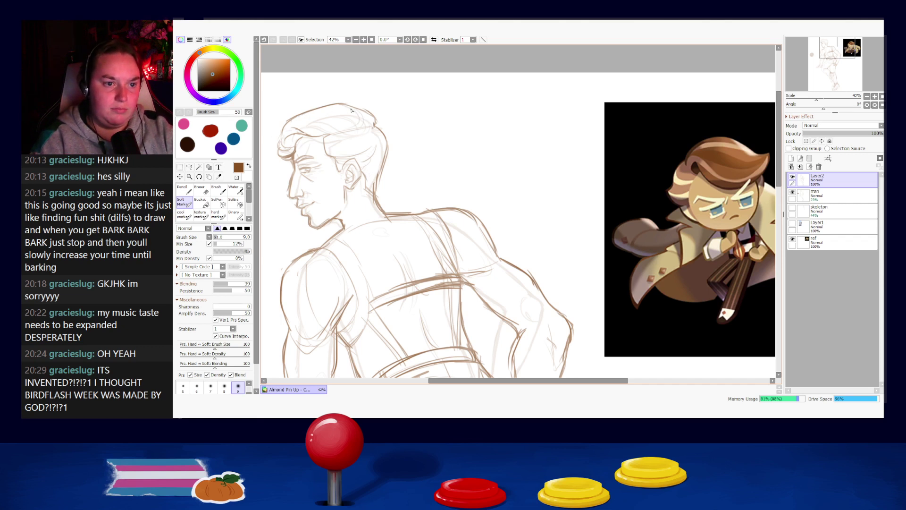
mouse_move(311, 126)
left_mouse_down()
mouse_move(329, 133)
mouse_move(293, 117)
mouse_move(321, 141)
mouse_move(298, 126)
mouse_move(281, 133)
mouse_move(337, 136)
mouse_move(296, 132)
mouse_move(324, 120)
left_mouse_up()
key("ctrl+z")
key("ctrl+z")
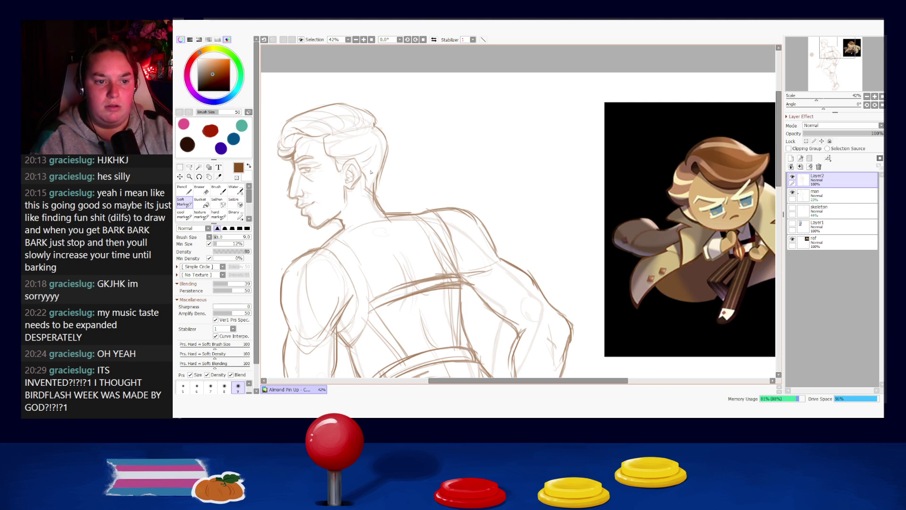
mouse_move(330, 141)
left_mouse_down()
mouse_move(357, 152)
mouse_move(365, 140)
left_mouse_up()
key("ctrl+z")
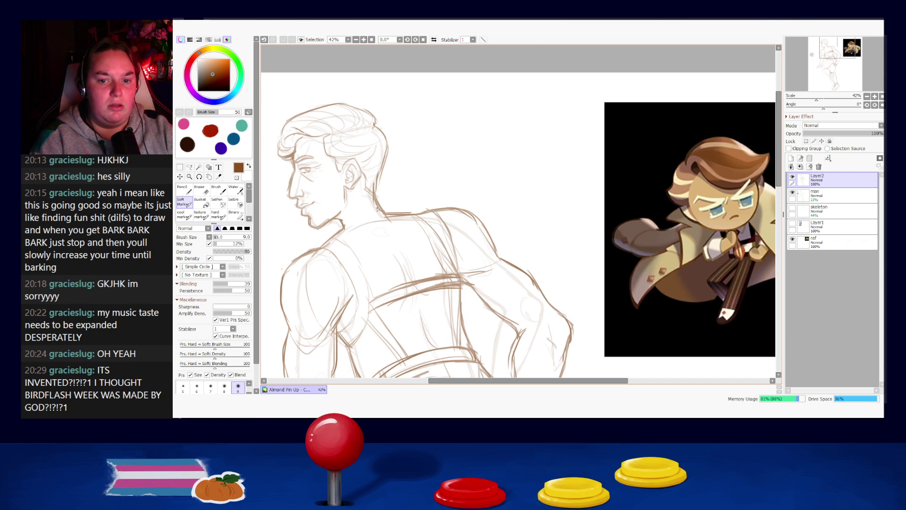
- Open the four BnT comic files, including Date Night 1, Date Night 2 and Domestic, and flip through them
scroll(380, 224, "down", 2)
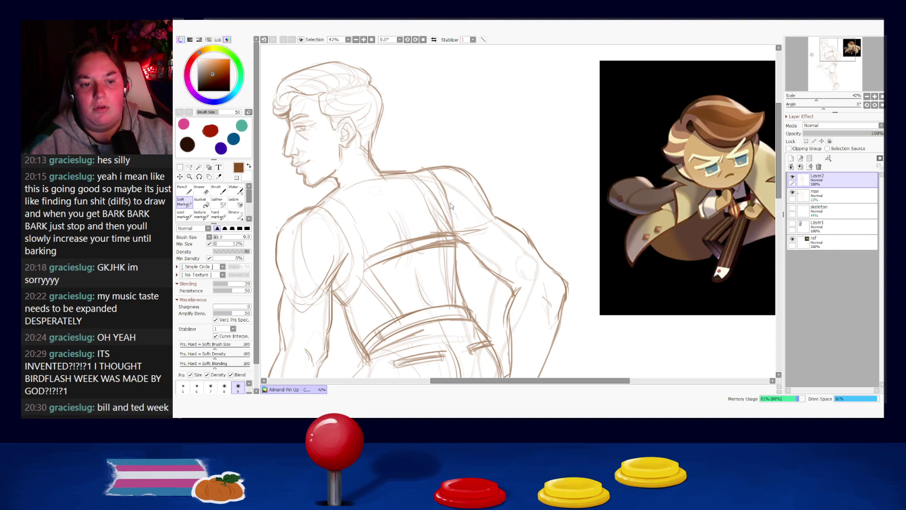
double_click(498, 207)
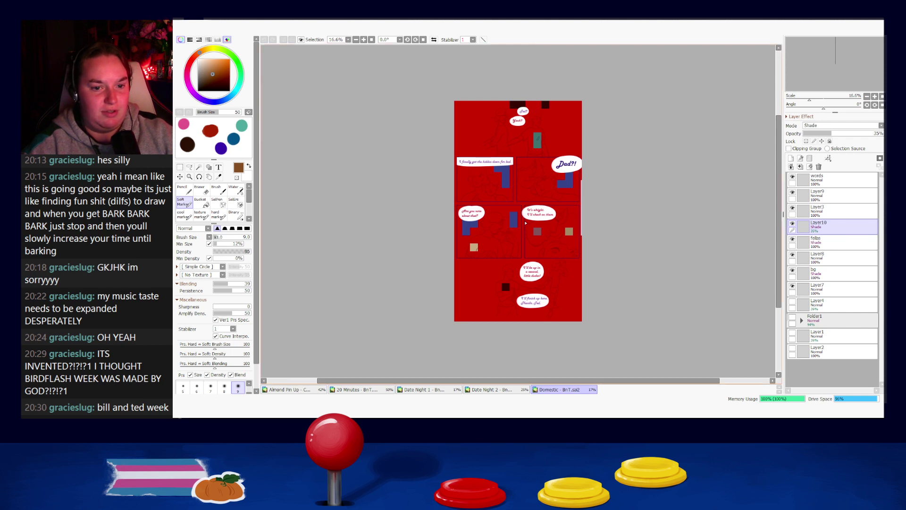
left_click(470, 391)
left_click(428, 391)
left_click(482, 389)
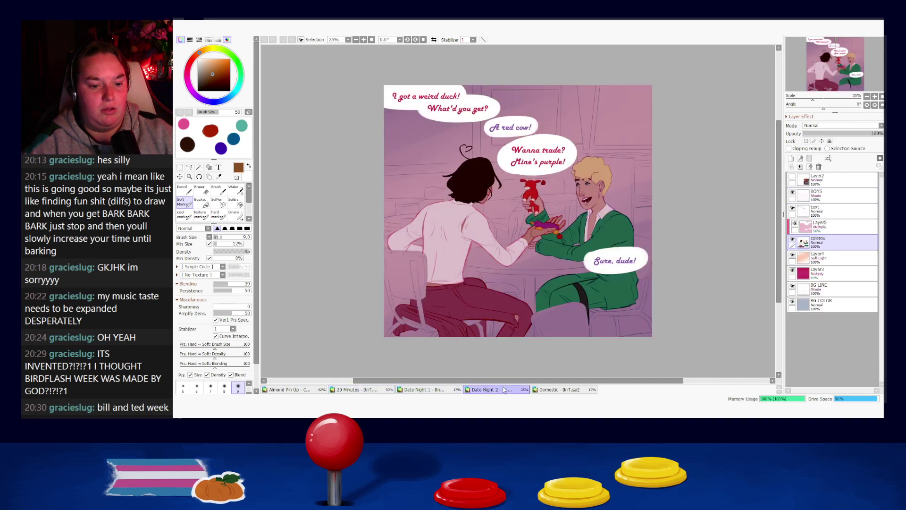
left_click(545, 389)
left_click(443, 390)
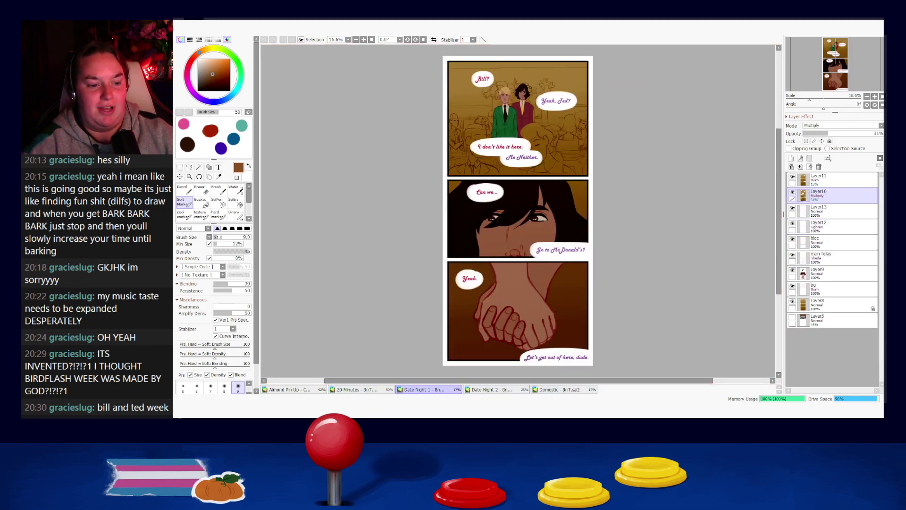
- Close the Almond Pin Up document and bring up the dark blue illustration of the embracing couple
left_click(288, 390)
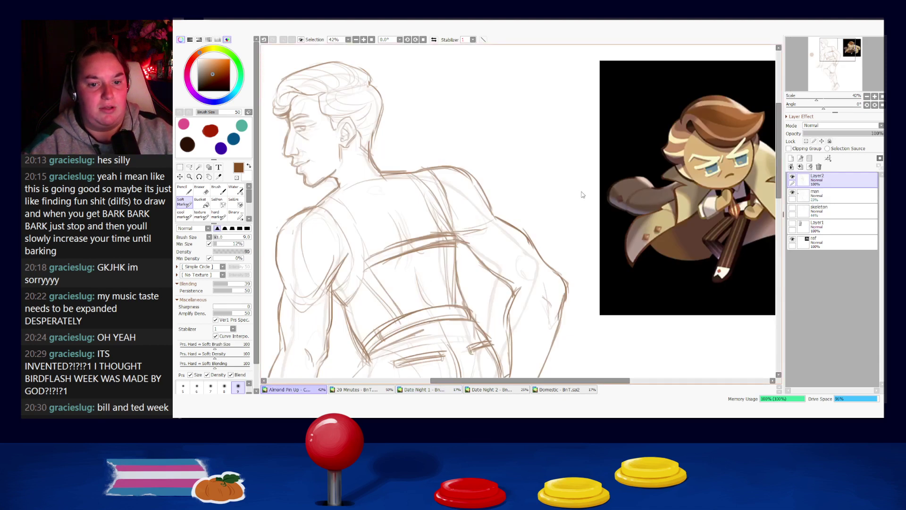
key("ctrl+w")
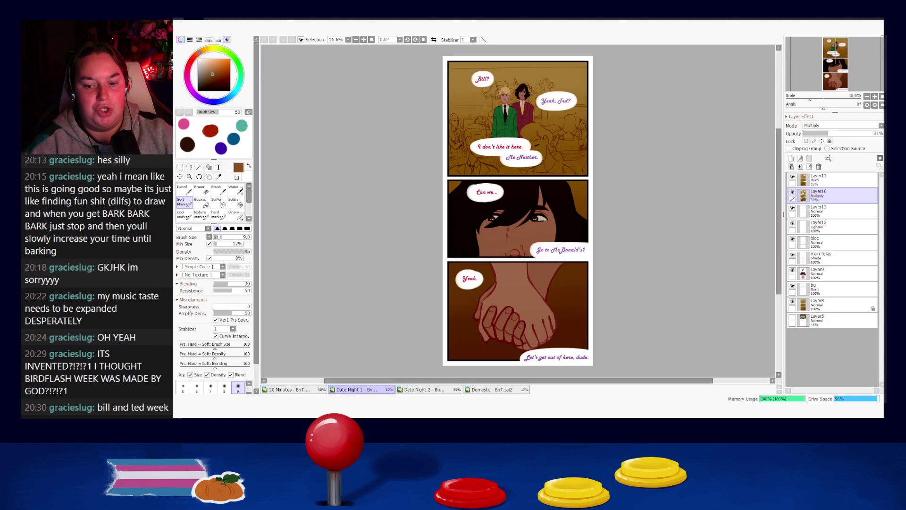
left_click(299, 389)
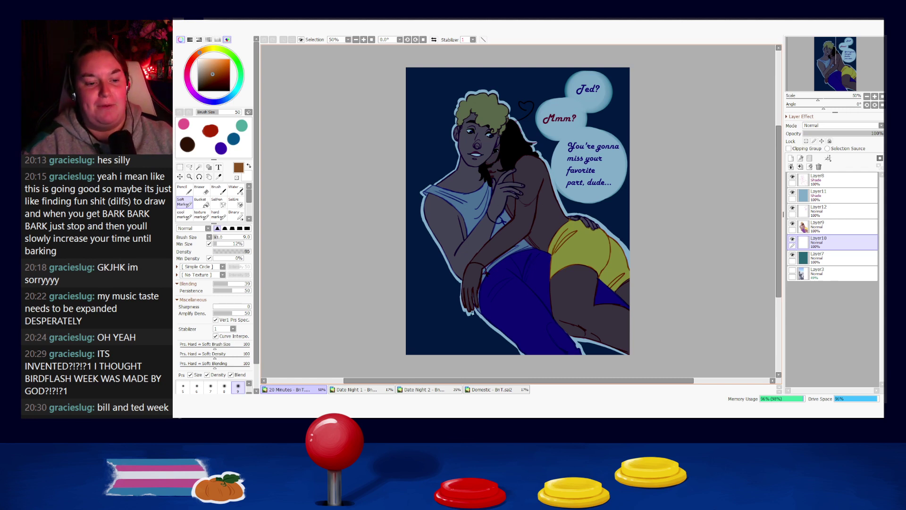
- Examine the embracing couple illustration with and without Layer11 and up close, and close the document
left_click(792, 193)
left_click(793, 193)
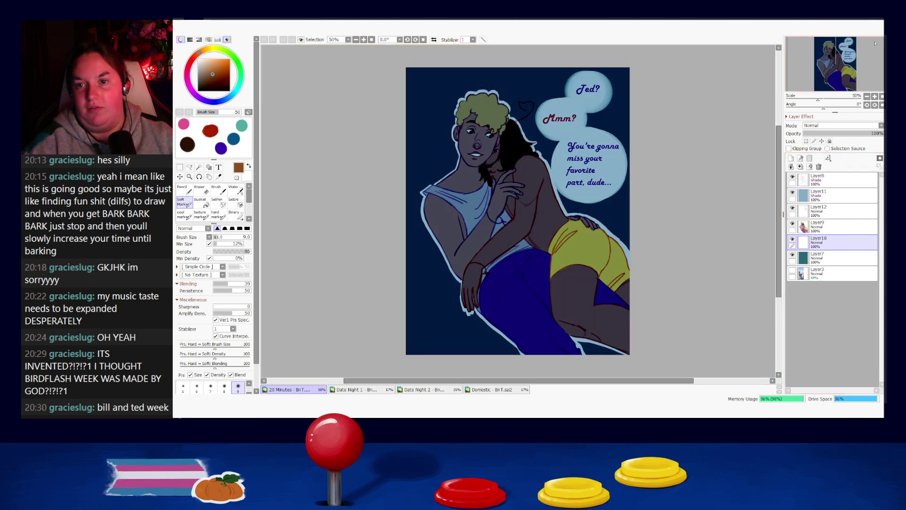
scroll(645, 317, "up", 3)
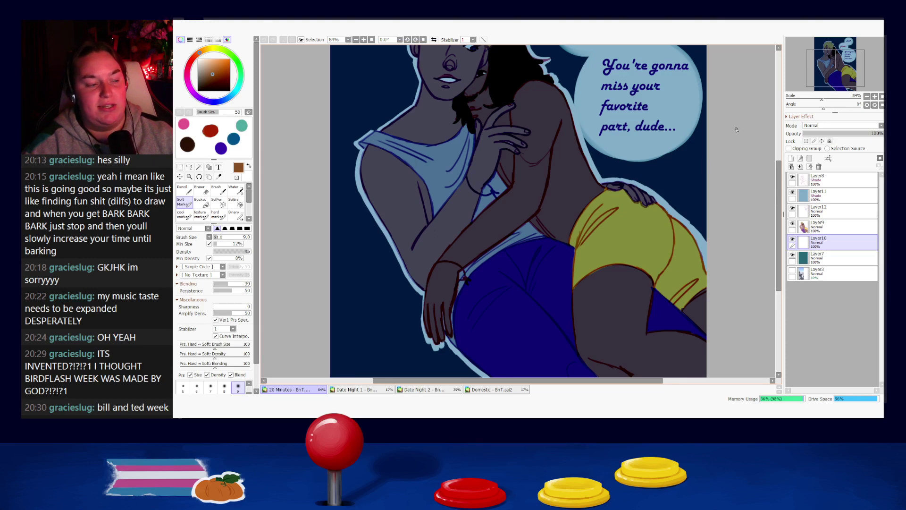
scroll(669, 184, "down", 3)
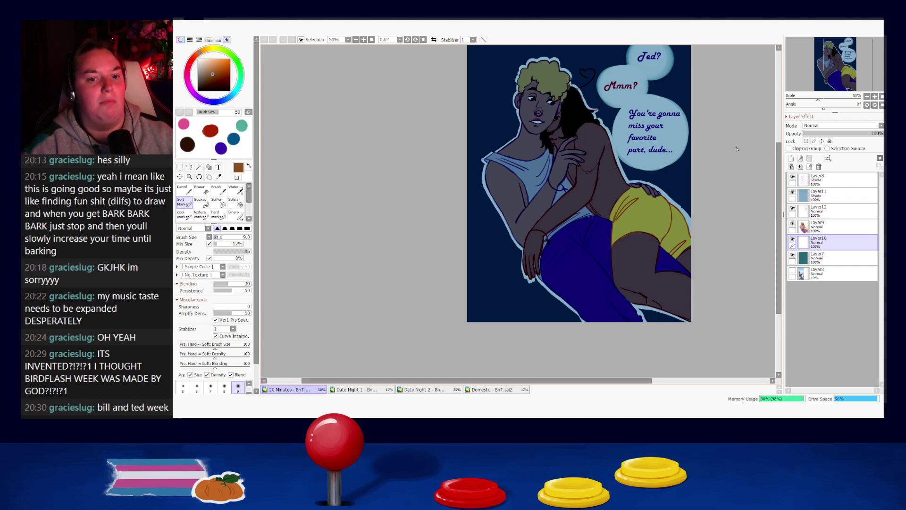
left_click_drag(778, 169, 778, 155)
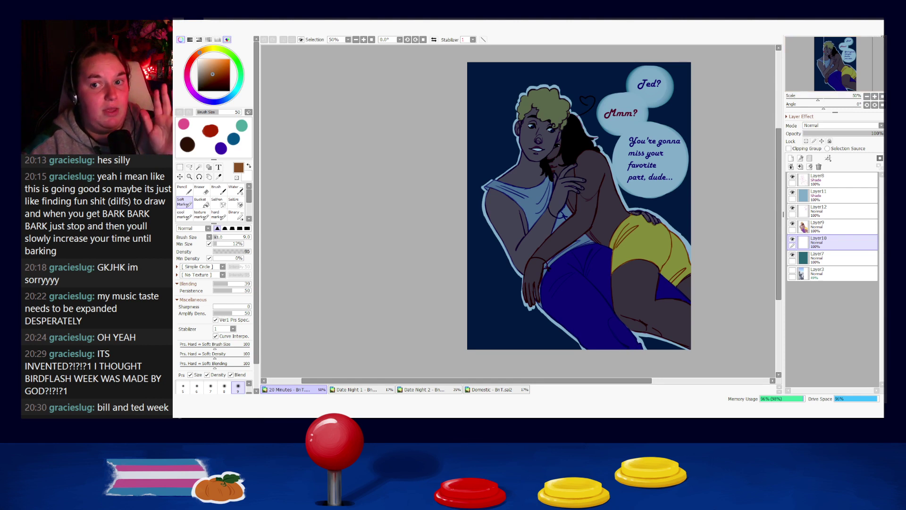
left_click(880, 35)
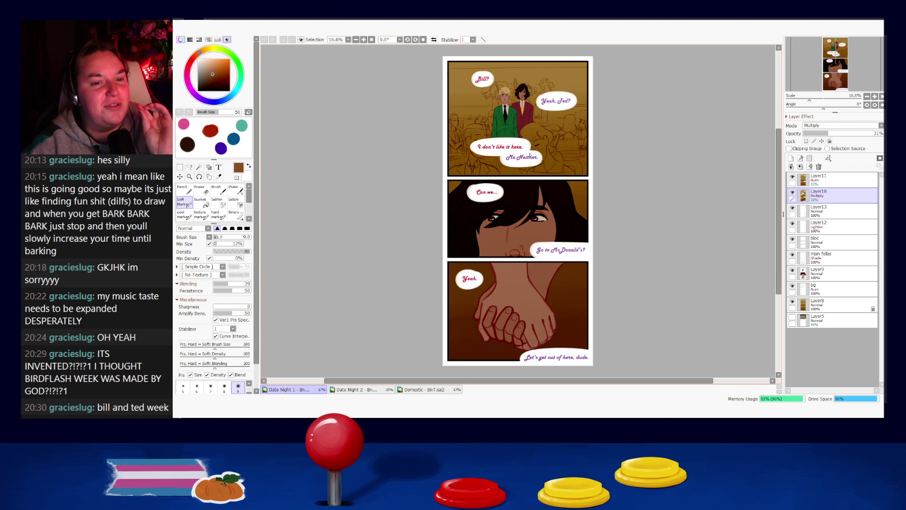
- Examine the three panels of the Date Night 1 comic up close, from the restaurant scene to the held hands
scroll(520, 120, "up", 1)
scroll(520, 120, "up", 2)
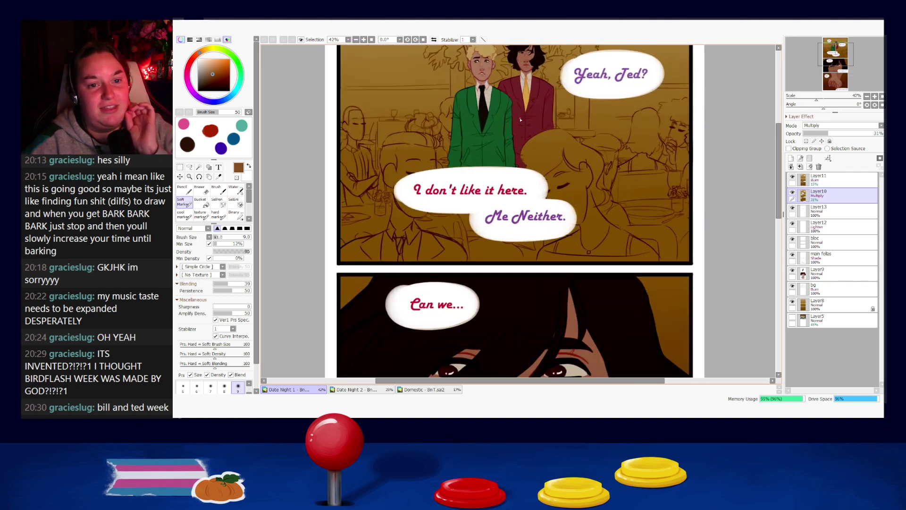
left_click_drag(579, 101, 586, 189)
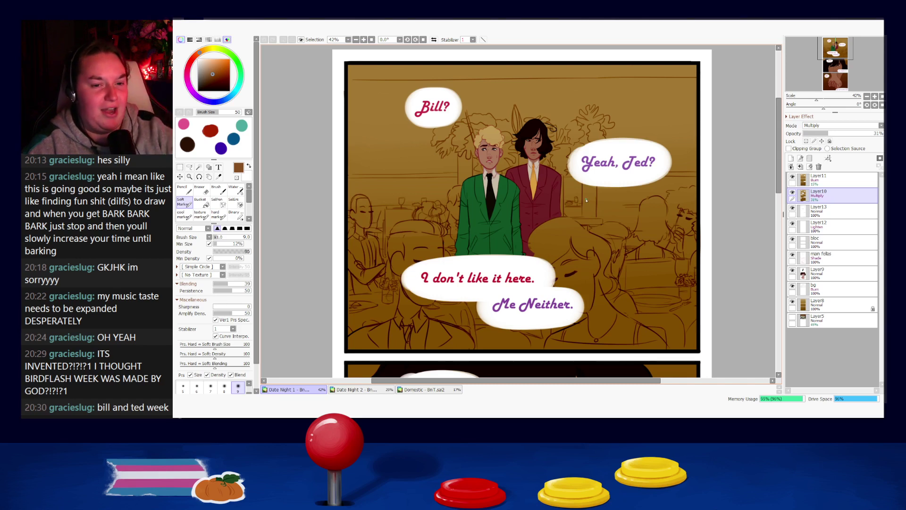
left_click_drag(624, 349, 615, 106)
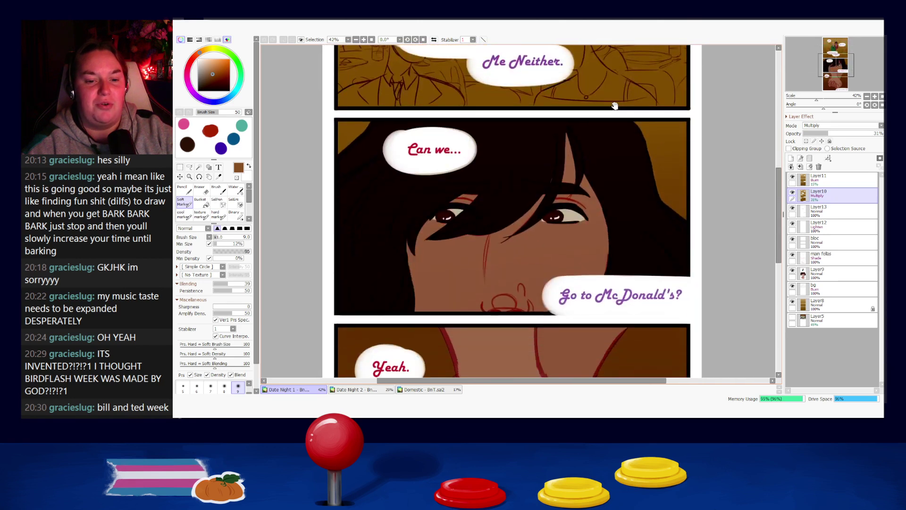
scroll(623, 156, "down", 1)
left_click_drag(655, 289, 644, 169)
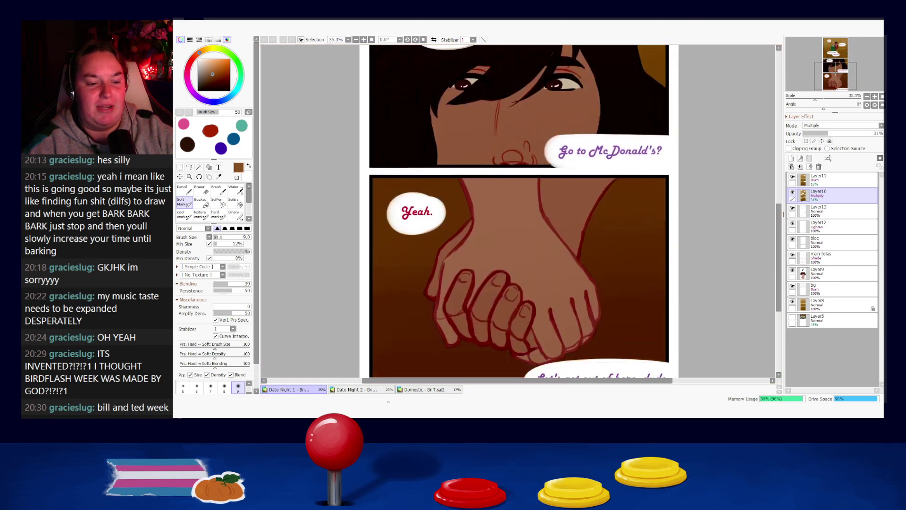
- Switch to the Date Night 2 comic and examine the red cow and purple duck toys and the whole scene
left_click(372, 389)
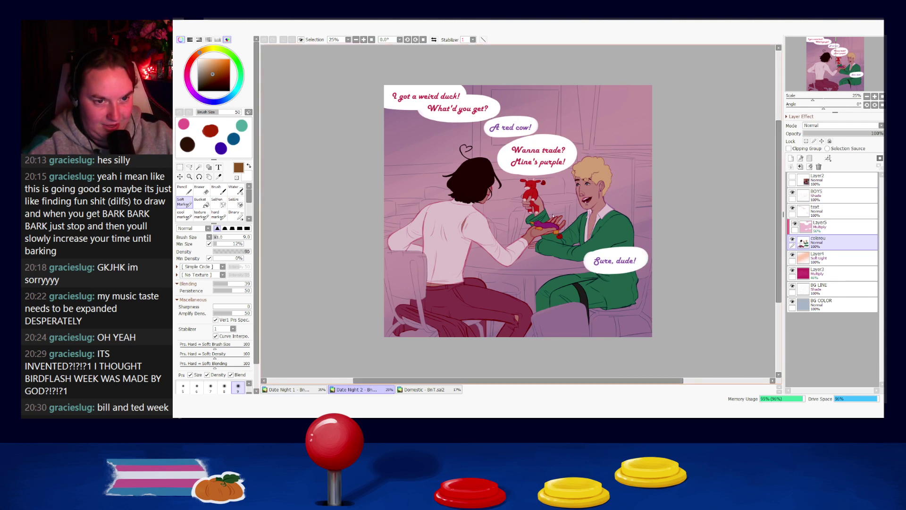
scroll(537, 235, "up", 5)
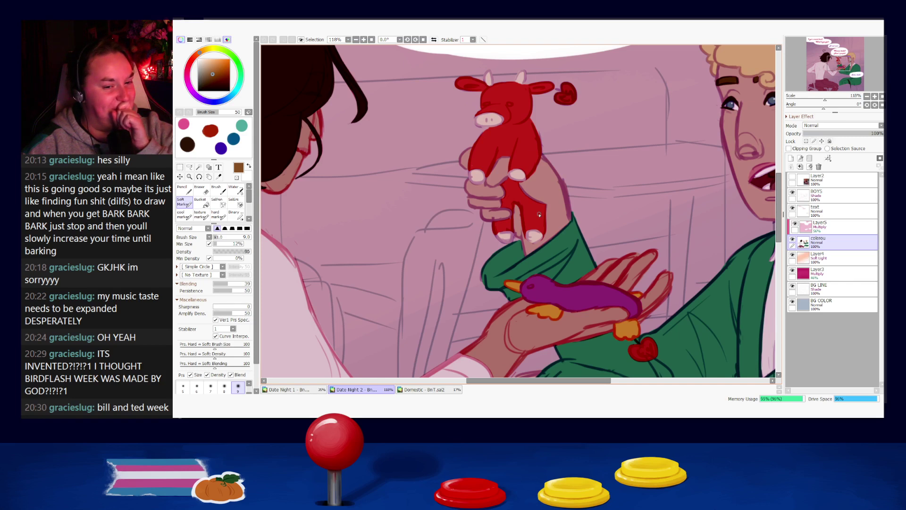
scroll(539, 215, "down", 4)
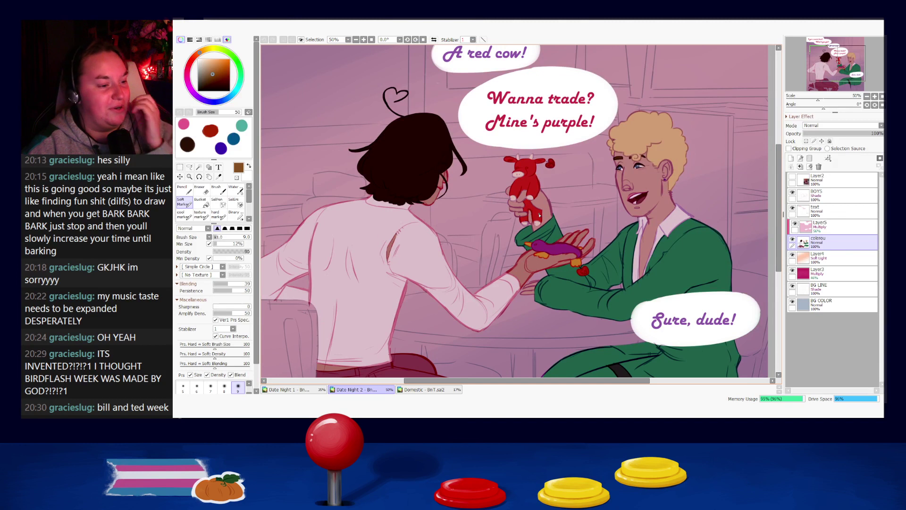
scroll(539, 215, "down", 3)
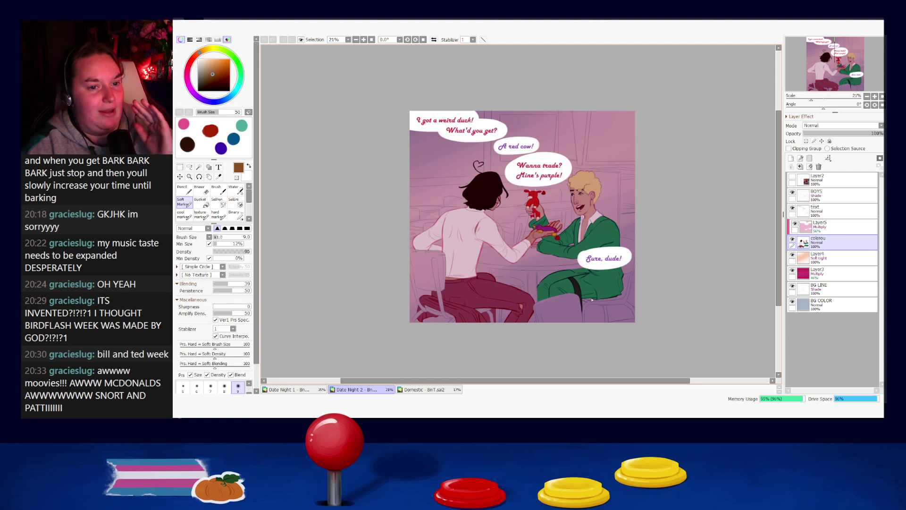
scroll(592, 299, "up", 1)
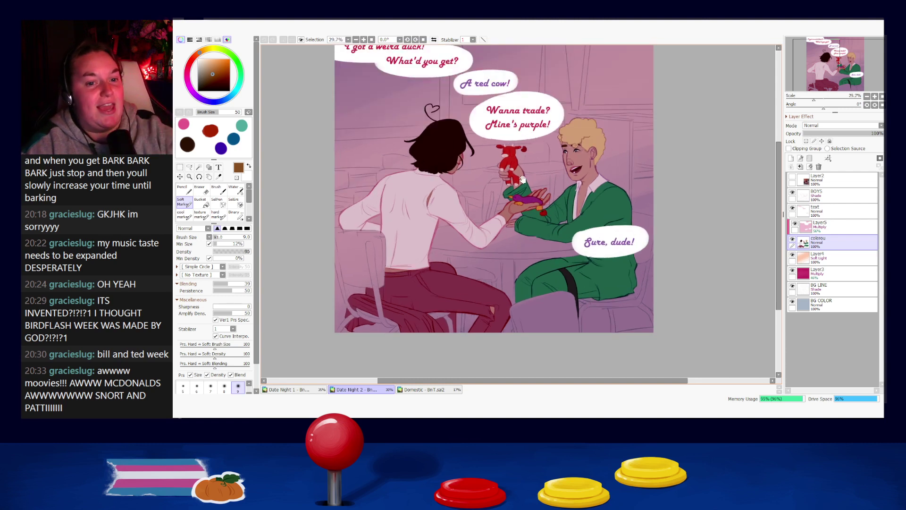
left_click_drag(522, 179, 534, 201)
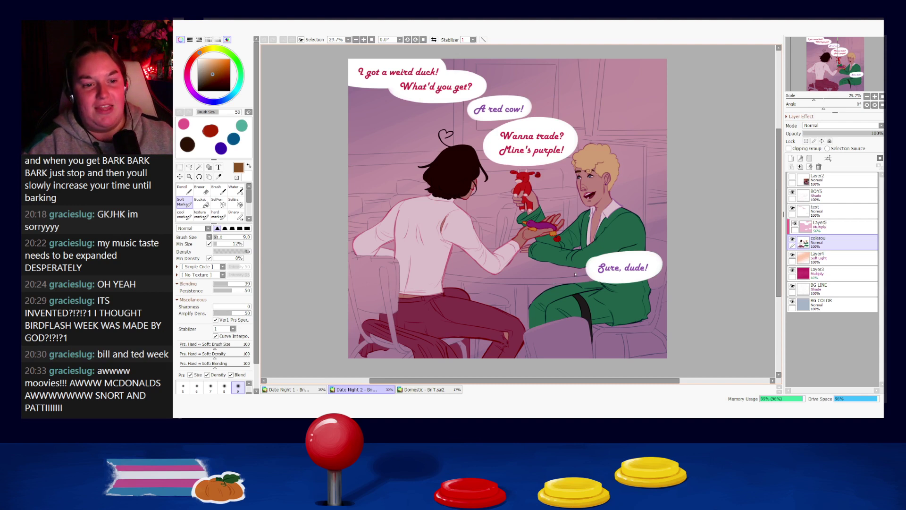
- Return to the Date Night 1 comic and examine the two suited figures in its restaurant panel
left_click(309, 390)
scroll(500, 238, "down", 7)
scroll(499, 239, "up", 6)
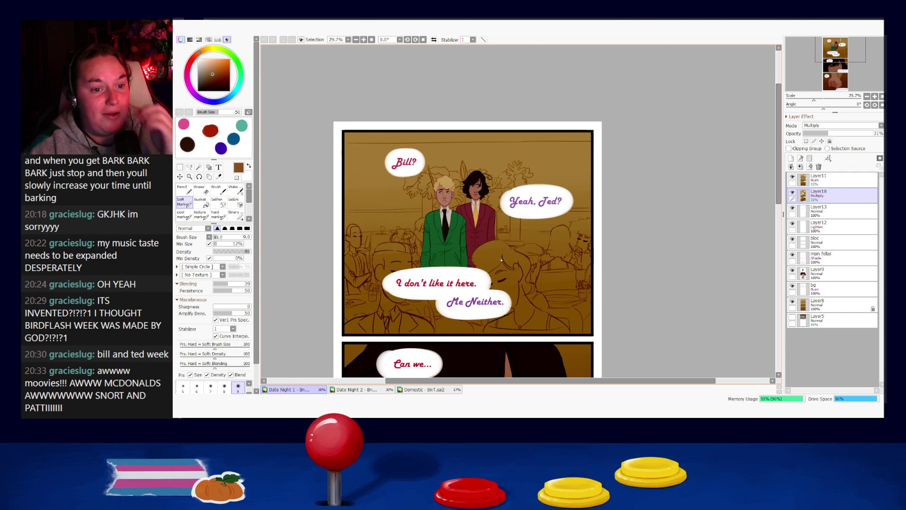
scroll(501, 258, "down", 1)
scroll(472, 218, "up", 5)
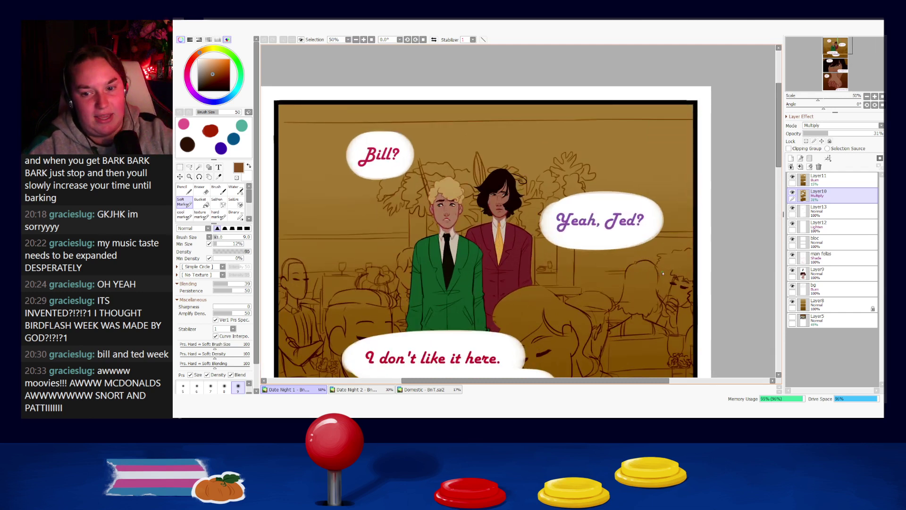
- Examine the restaurant panel and the face panel below it in the Date Night 1 comic, glancing at Date Night 2 in between
scroll(646, 278, "down", 3)
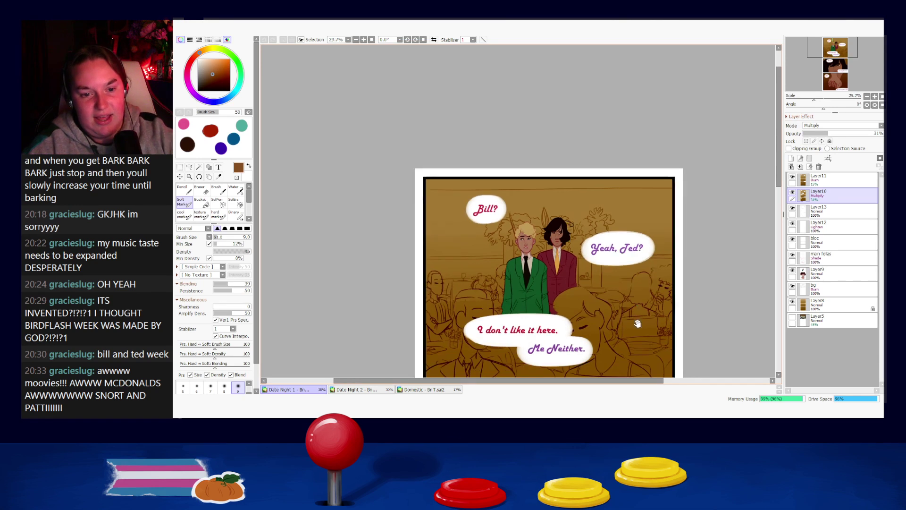
left_click_drag(637, 323, 582, 219)
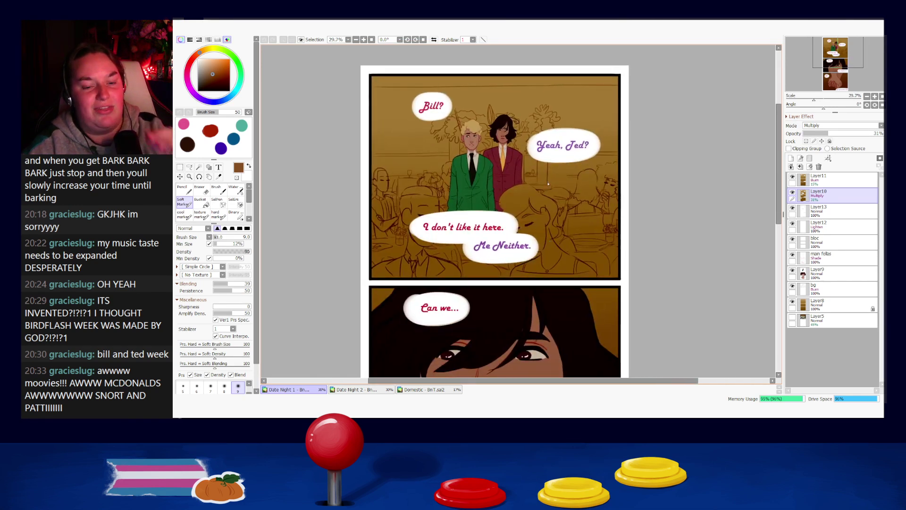
left_click(359, 390)
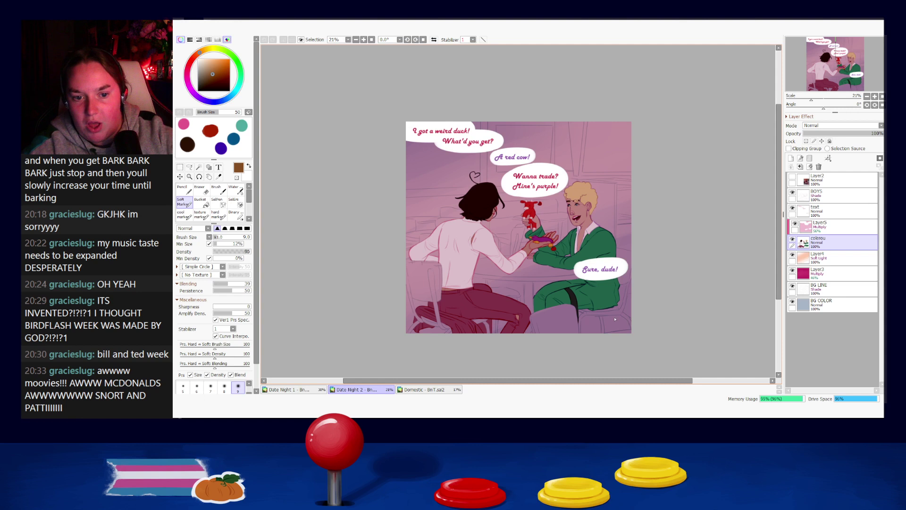
left_click(297, 390)
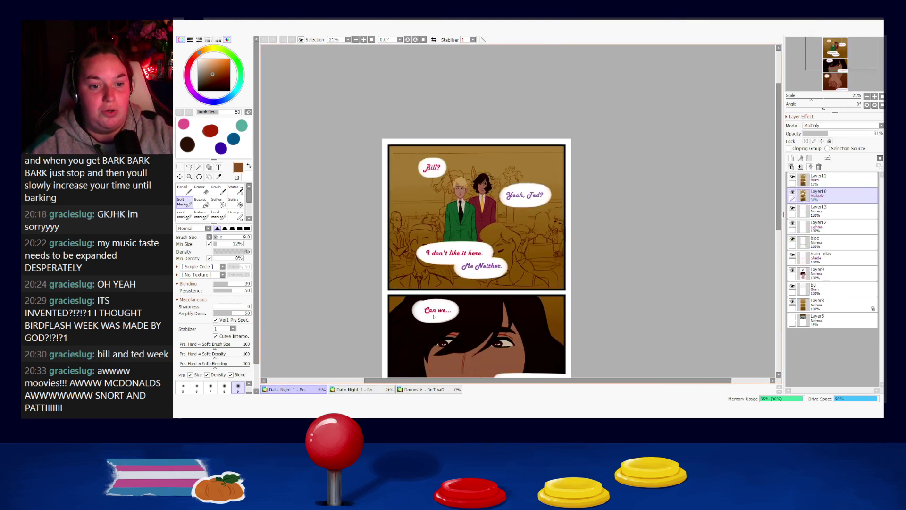
scroll(434, 317, "down", 3)
- Switch to the Date Night 2 comic, examine the toy trade scene up close, and close the document
left_click(359, 389)
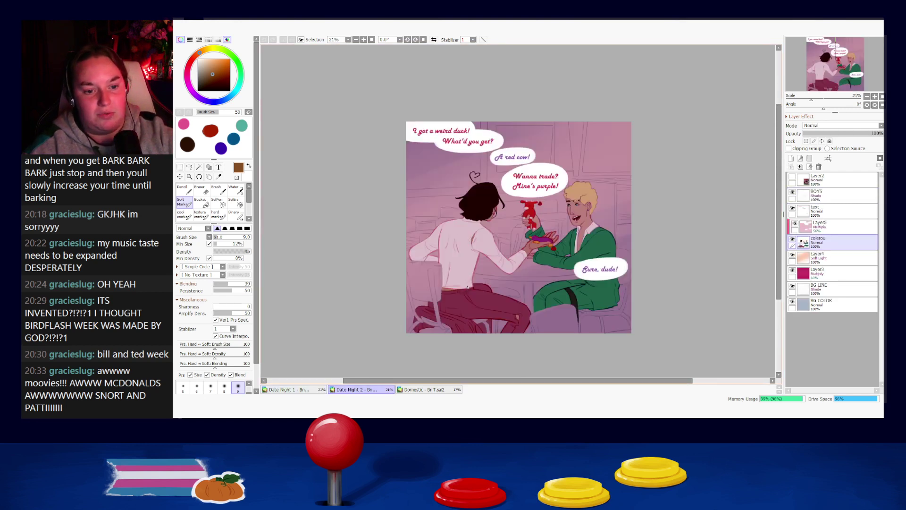
scroll(598, 309, "up", 3)
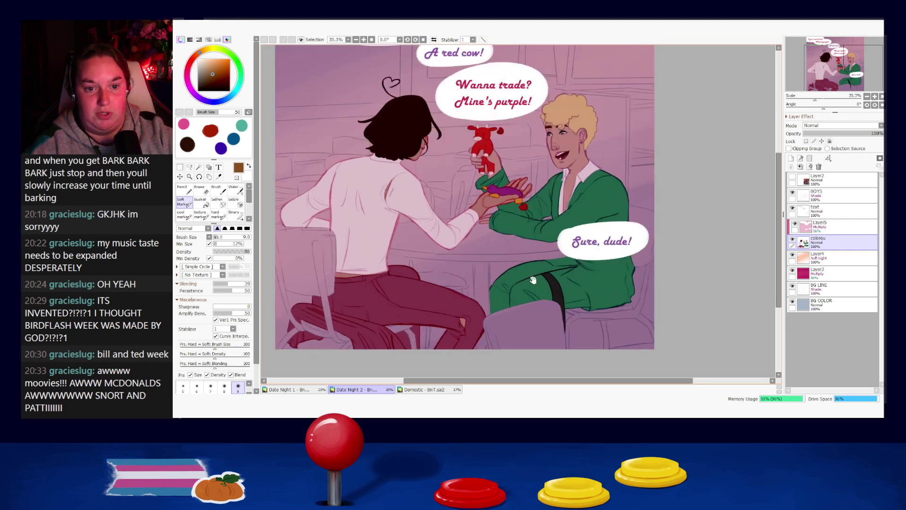
left_click_drag(532, 279, 547, 310)
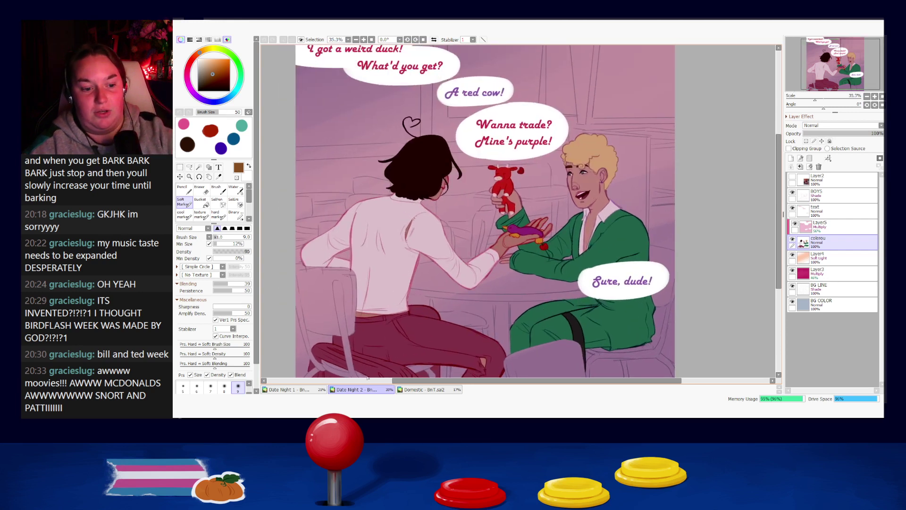
key("ctrl+w")
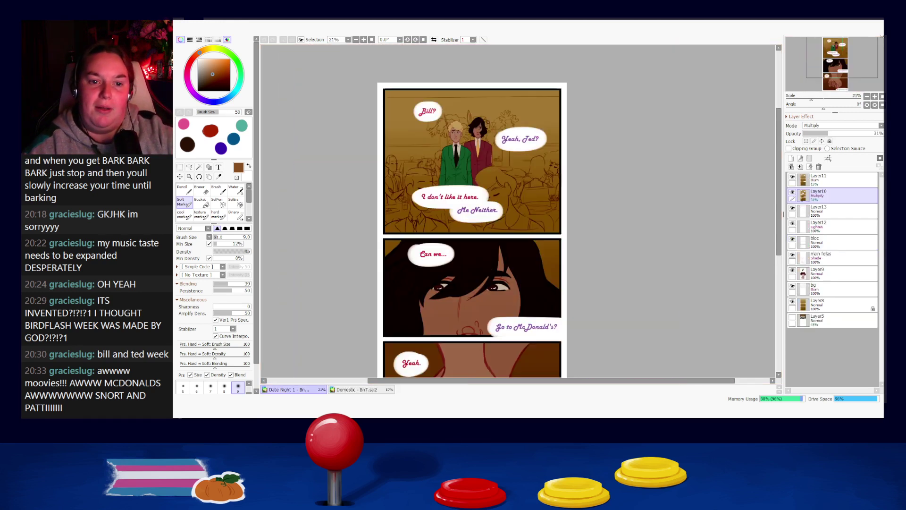
- Look over the whole page of the Domestic comic and close the Date Night 1 document
left_click(382, 389)
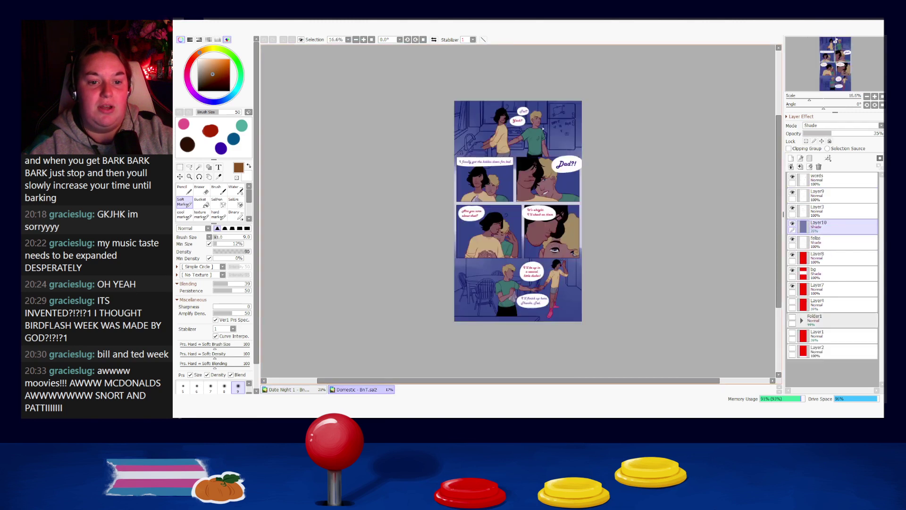
scroll(538, 282, "up", 2)
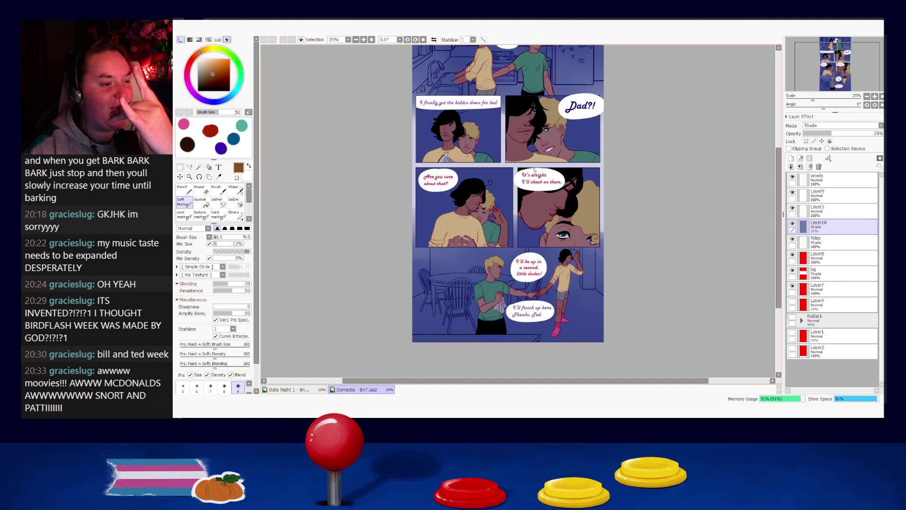
scroll(531, 148, "up", 2)
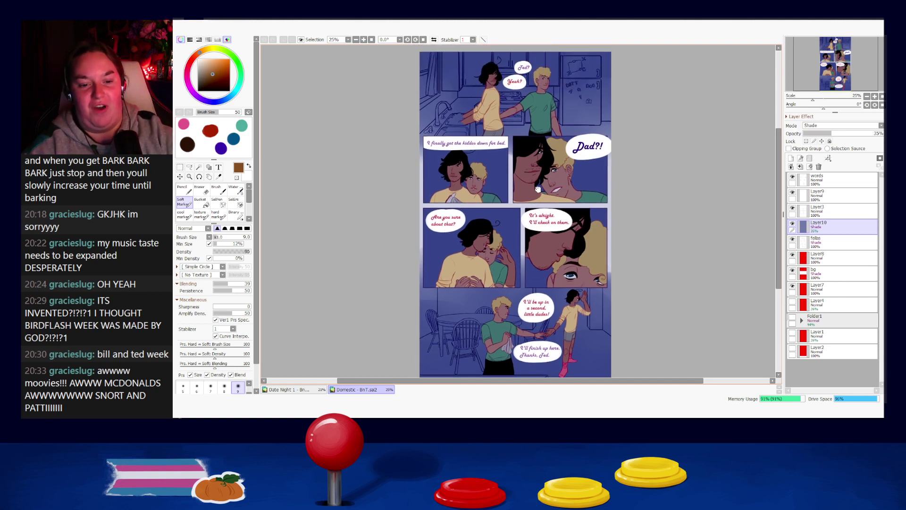
left_click(279, 389)
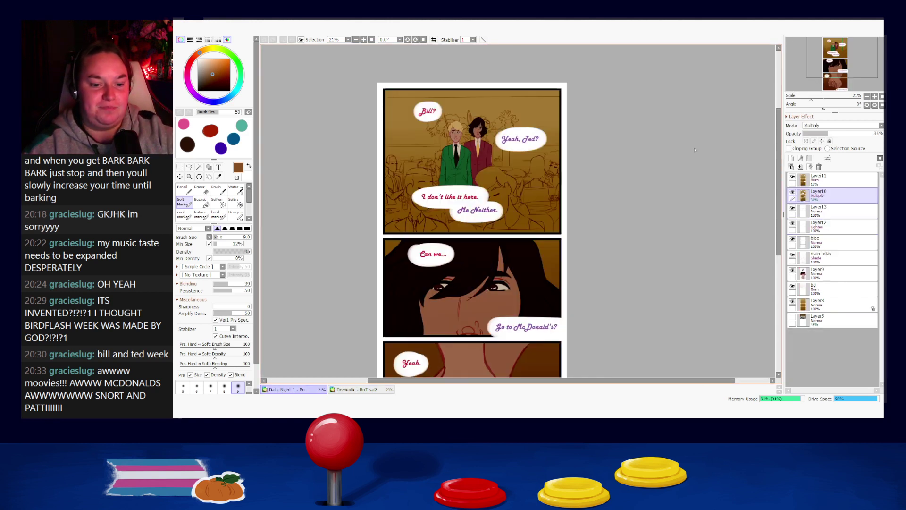
key("ctrl+w")
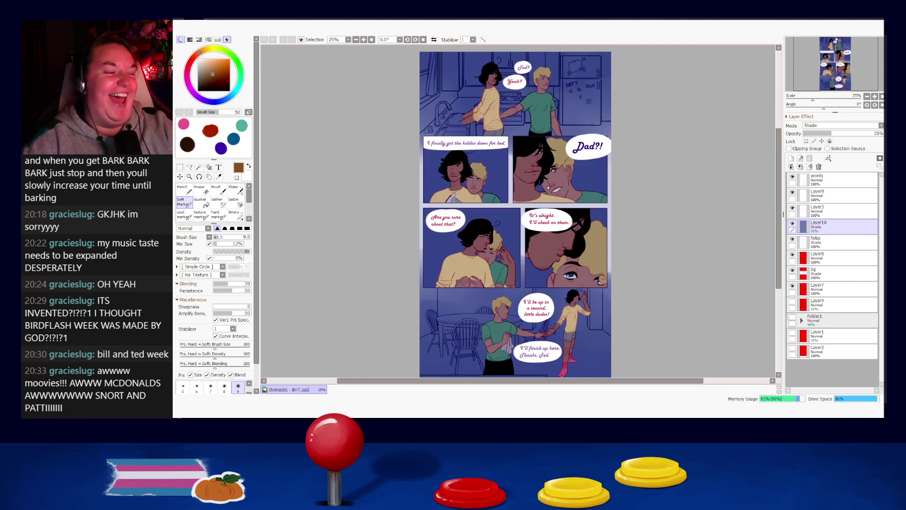
- Examine the kitchen panel of the Domestic comic, including the letter magnets on the fridge up close
scroll(546, 178, "up", 3)
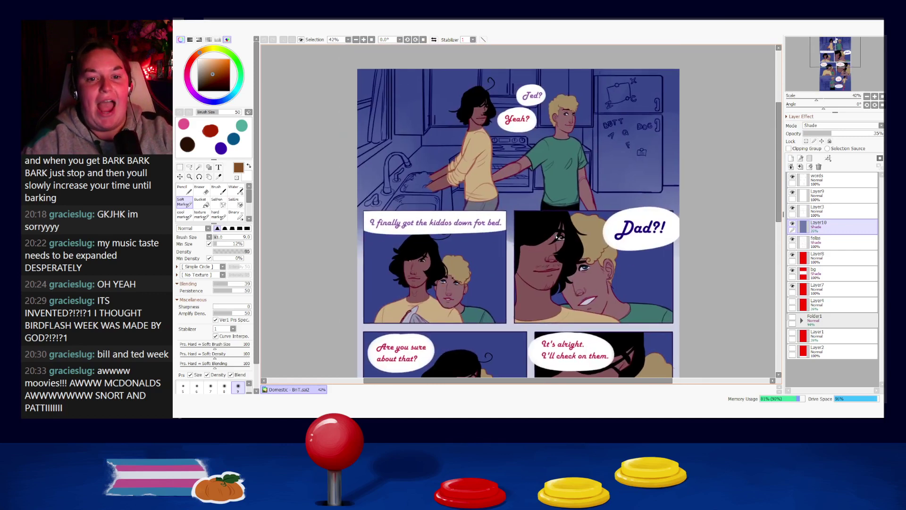
scroll(632, 217, "up", 4)
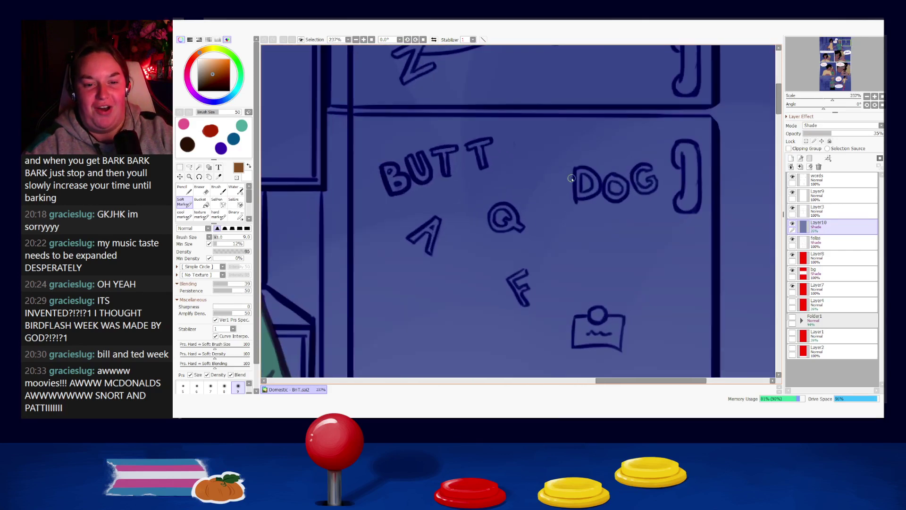
scroll(573, 180, "down", 4)
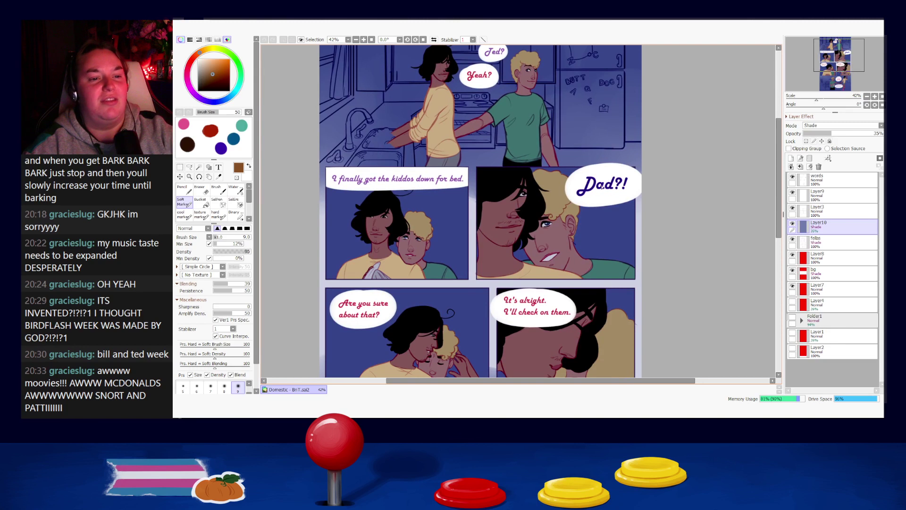
scroll(582, 184, "down", 1)
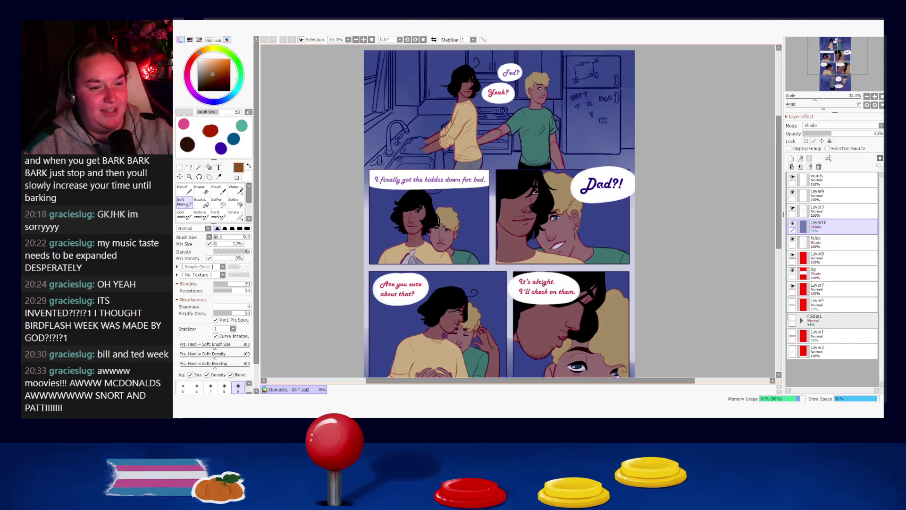
- Examine the remaining Domestic panels down to the dining room scene, view the whole page, and close the document
scroll(478, 238, "up", 2)
scroll(519, 239, "down", 1)
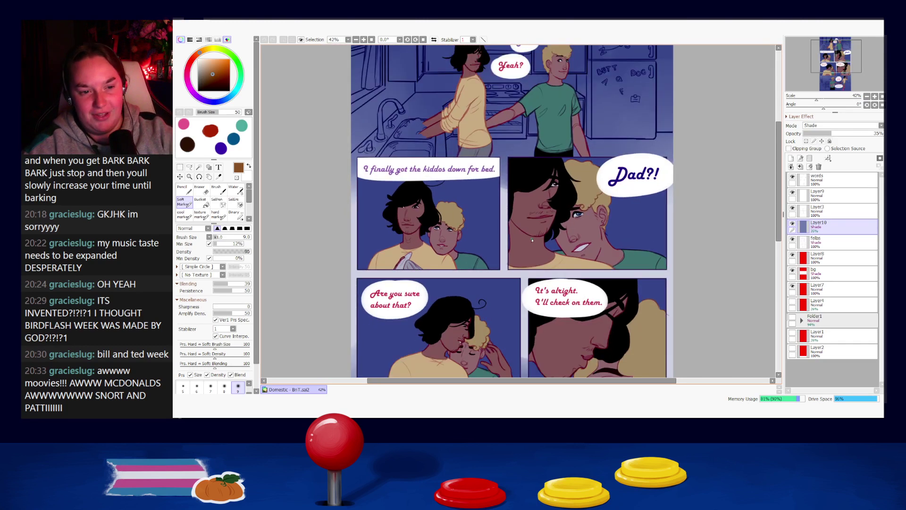
left_click_drag(545, 277, 515, 106)
scroll(521, 183, "down", 1)
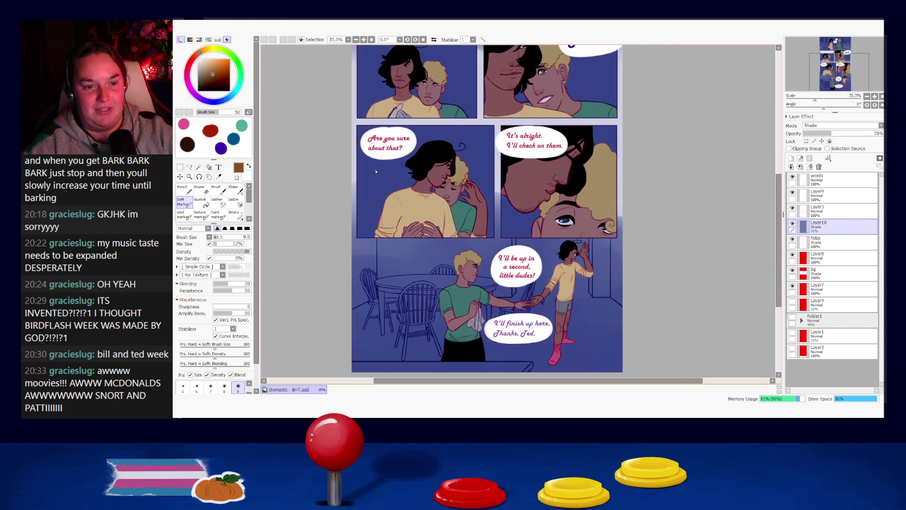
scroll(537, 275, "down", 2)
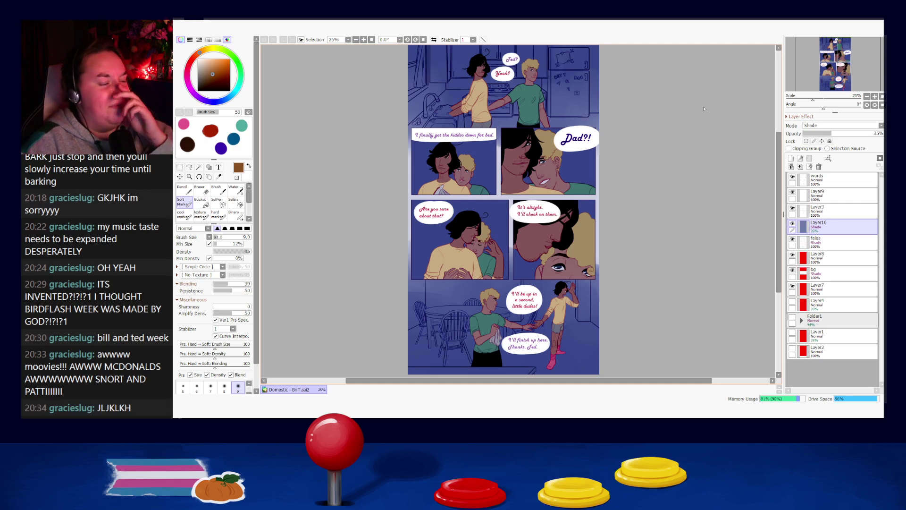
key("ctrl+w")
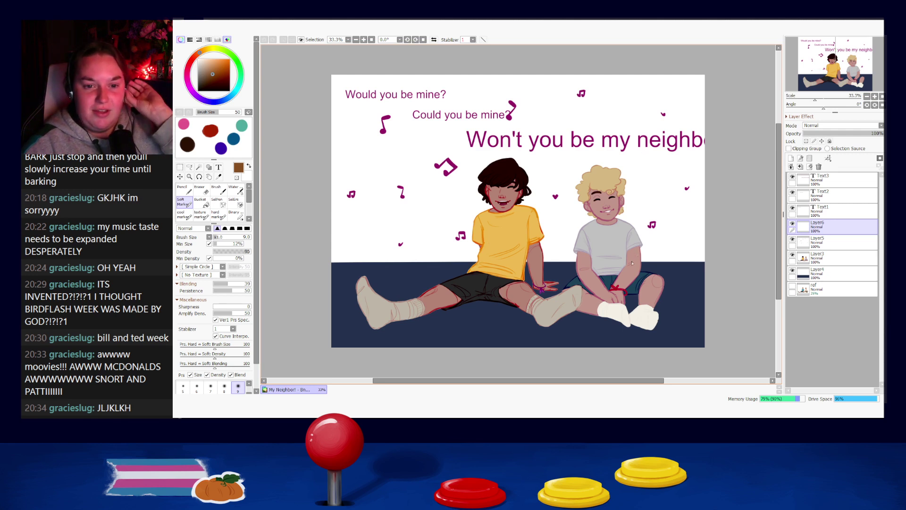
- Examine the two seated singing figures in the My Neighbor illustration and close the document
scroll(647, 285, "up", 2)
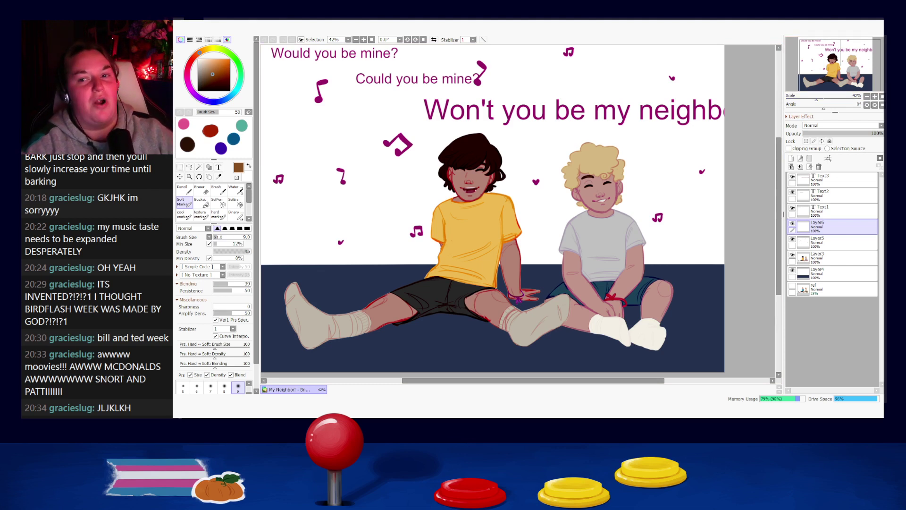
left_click(870, 37)
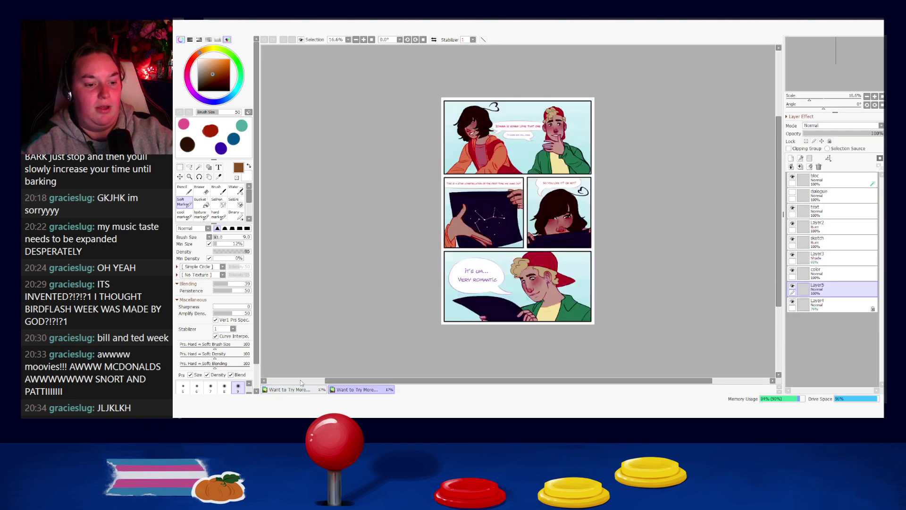
- Switch to the first Want to Try More comic page and examine its panels from the gift bag to the kiss
left_click(297, 389)
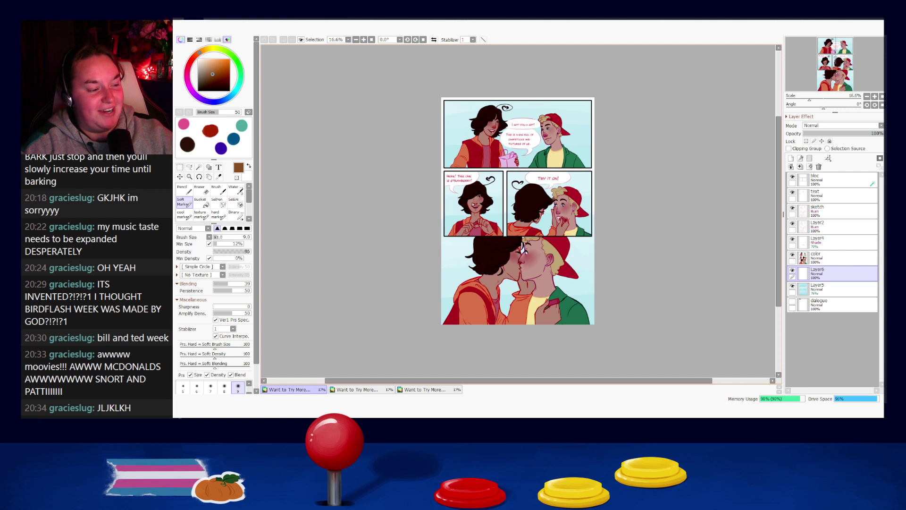
scroll(554, 190, "up", 2)
scroll(553, 191, "down", 2)
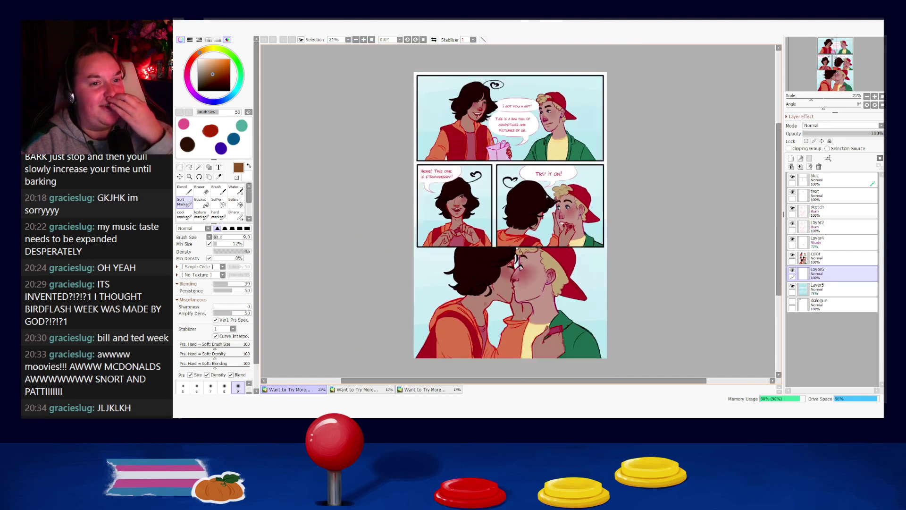
scroll(547, 193, "up", 1)
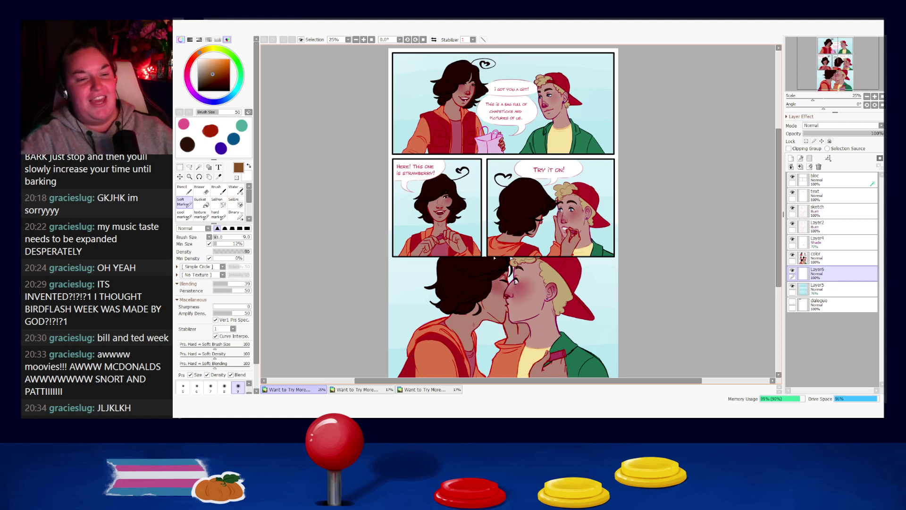
- Examine the star constellation page and the final kiss page of the Want to Try More comic, and close all three documents
left_click(359, 390)
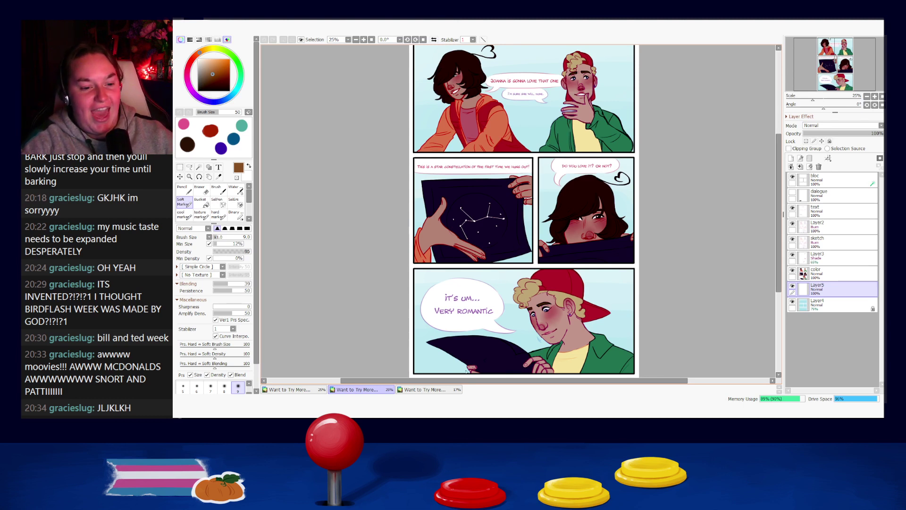
left_click(445, 389)
scroll(500, 115, "up", 1)
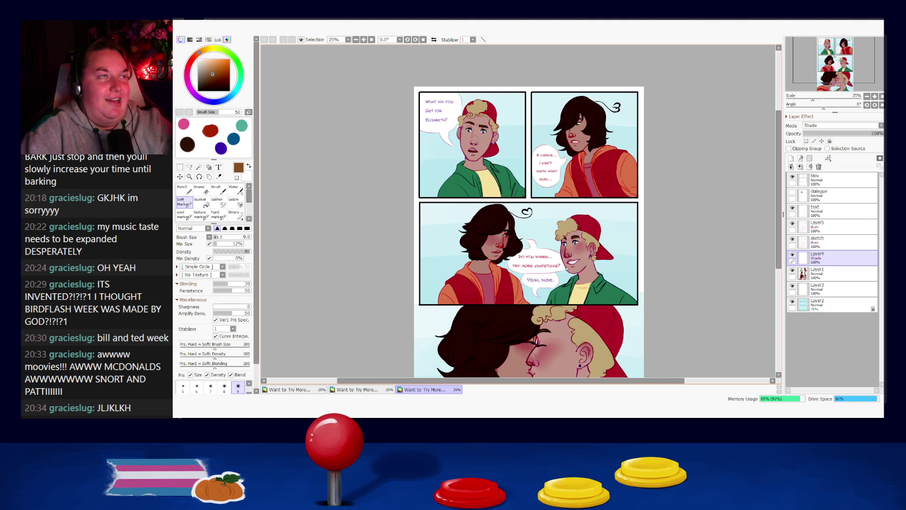
scroll(557, 198, "down", 1)
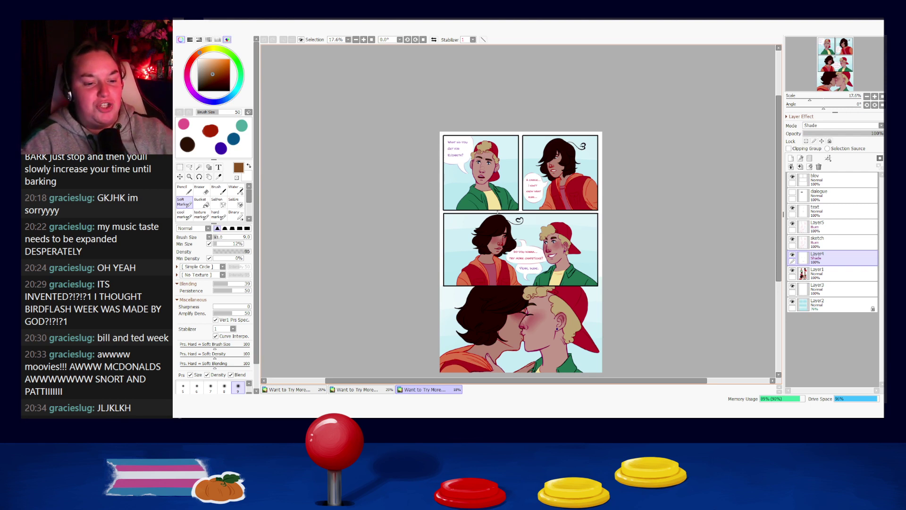
key("ctrl+w")
key("ctrl+w")
key("ctrl+w")
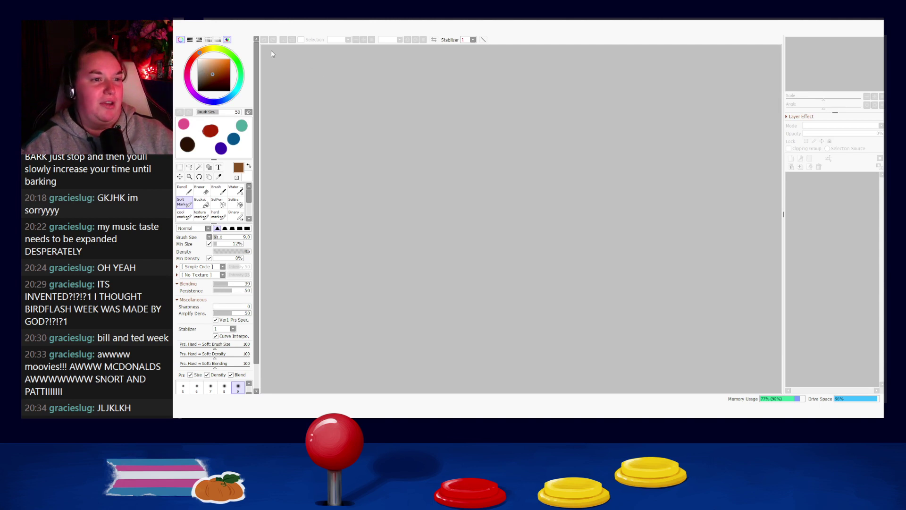
left_click(388, 149)
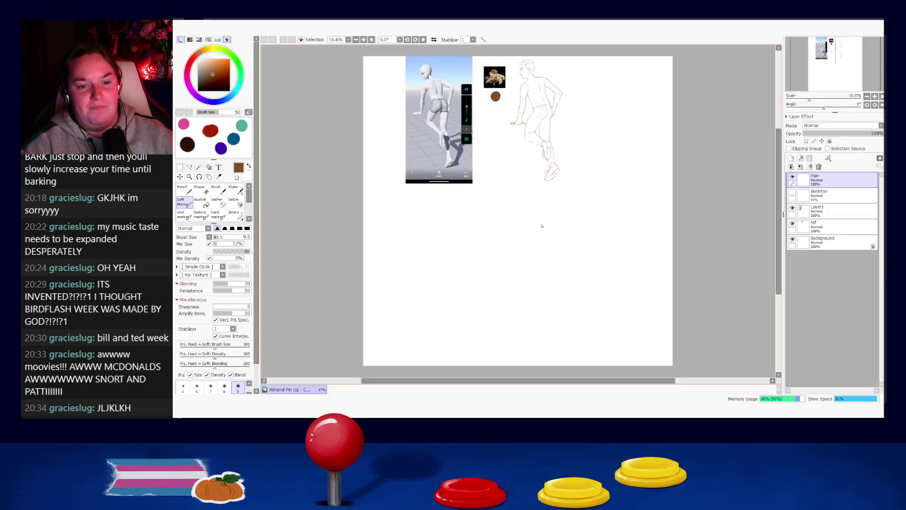
scroll(508, 146, "up", 3)
scroll(515, 127, "up", 3)
scroll(529, 137, "down", 6)
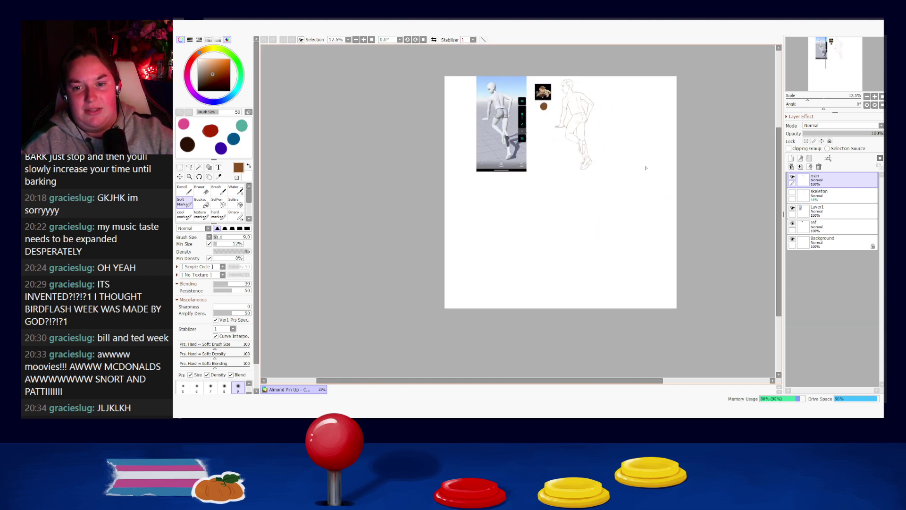
left_click(882, 36)
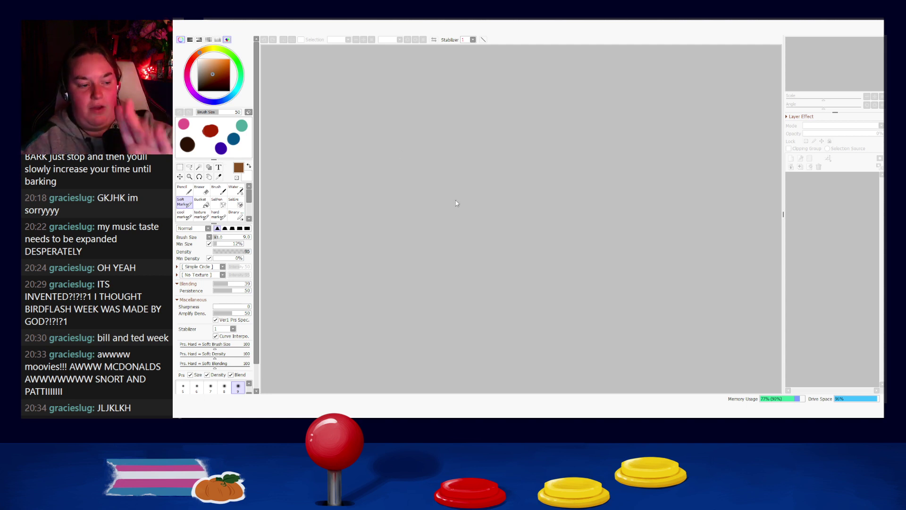
- Look over the detailed Almond Pin Up figure sketch beside its cookie reference, framing the upper body
scroll(462, 203, "up", 2)
scroll(494, 151, "down", 4)
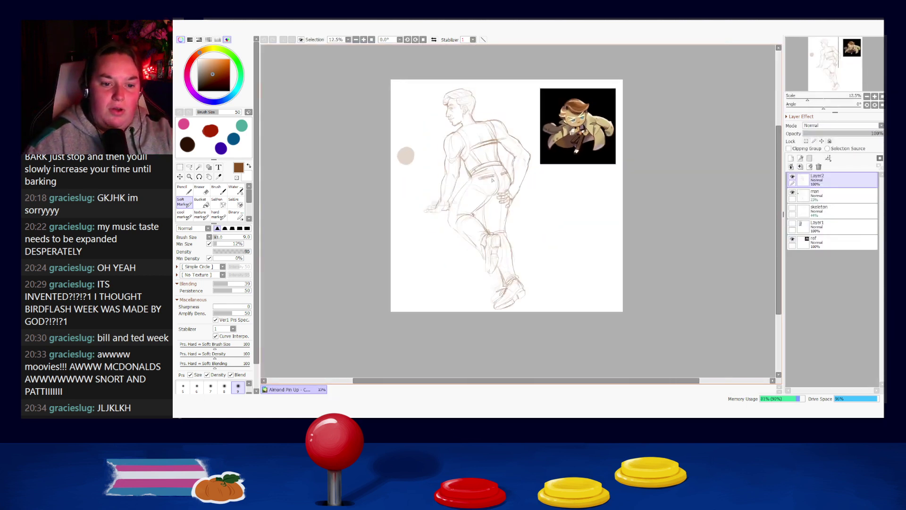
scroll(494, 151, "up", 2)
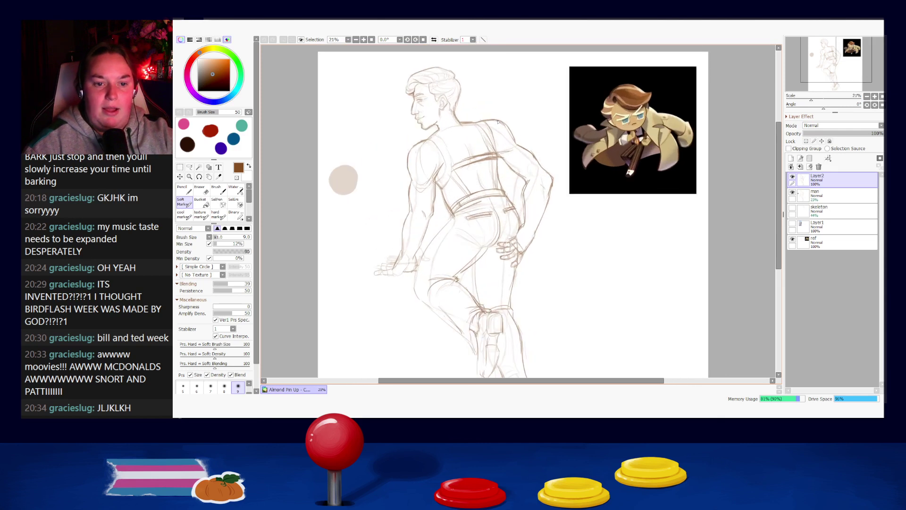
- Try to taper the lassoed torso and arms by pulling the upper corners of the selection inward with a freeform transform
mouse_move(568, 297)
left_mouse_down()
mouse_move(572, 250)
mouse_move(593, 197)
left_mouse_up()
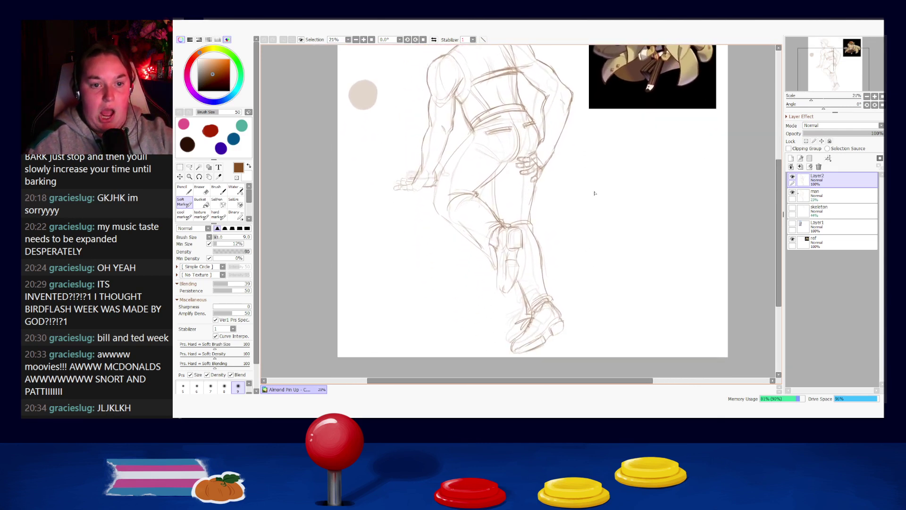
left_click_drag(534, 67, 518, 123)
scroll(518, 113, "down", 2)
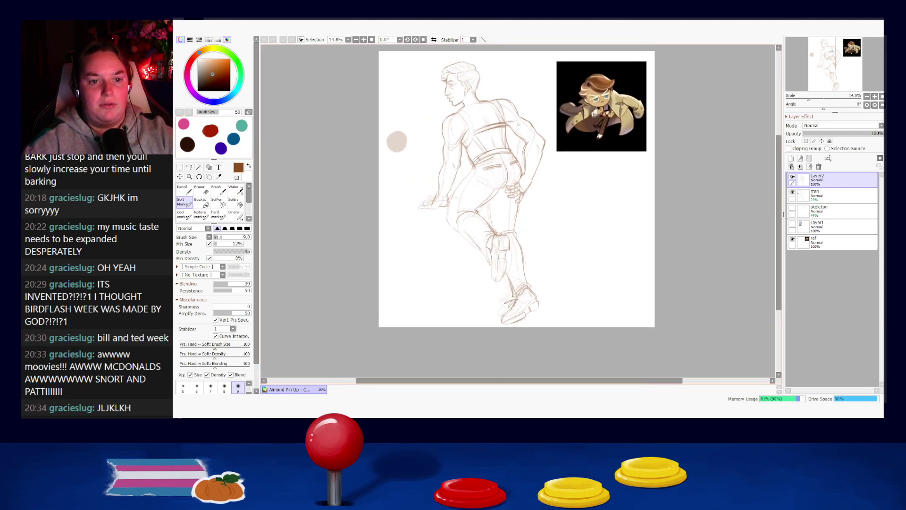
left_click(189, 167)
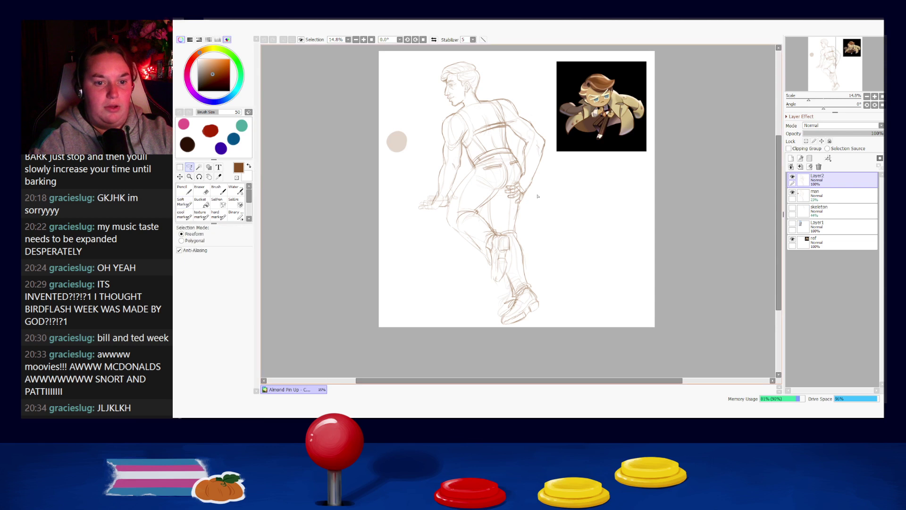
mouse_move(534, 198)
left_mouse_down()
mouse_move(555, 150)
mouse_move(538, 110)
mouse_move(495, 95)
mouse_move(451, 114)
mouse_move(414, 152)
mouse_move(401, 240)
mouse_move(426, 235)
mouse_move(475, 168)
mouse_move(516, 208)
mouse_move(562, 188)
left_mouse_up()
key("ctrl+t")
left_click_drag(418, 98, 426, 96)
left_click_drag(542, 107, 534, 106)
left_click_drag(477, 133, 477, 132)
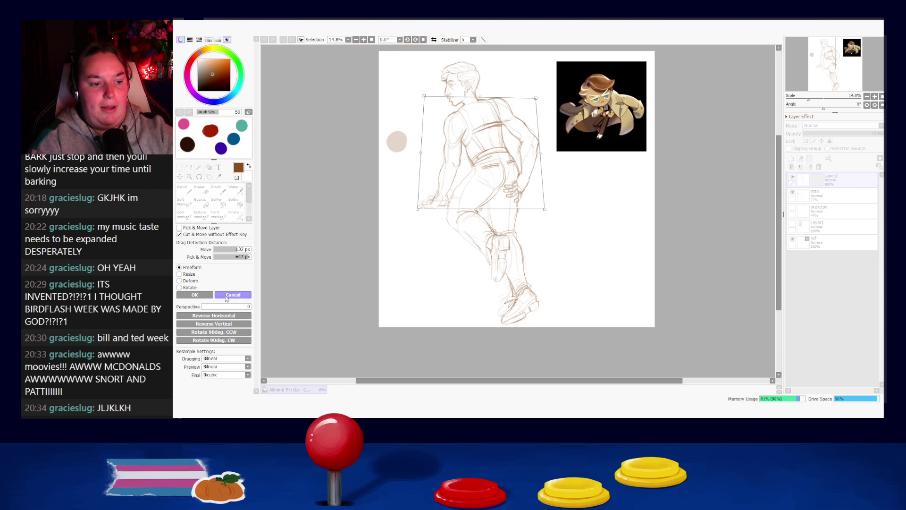
key("Return")
- Lasso the whole figure, hide the man layer, scale the sketch down slightly and shift it away from the cookie reference
mouse_move(588, 280)
left_mouse_down()
mouse_move(390, 241)
mouse_move(422, 78)
mouse_move(538, 144)
mouse_move(534, 268)
left_mouse_up()
left_click_drag(506, 128, 537, 258)
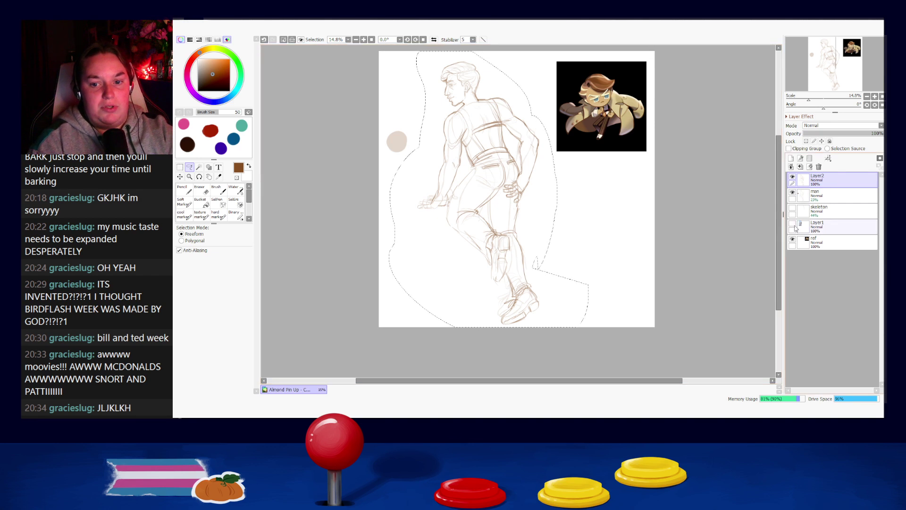
left_click(792, 192)
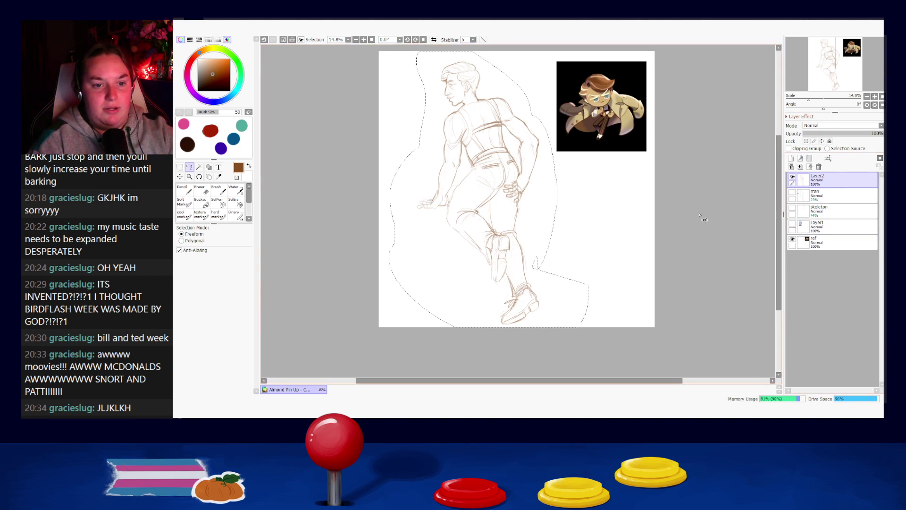
key("ctrl+t")
left_click_drag(540, 326, 528, 301)
left_click_drag(503, 230, 495, 237)
left_click(212, 295)
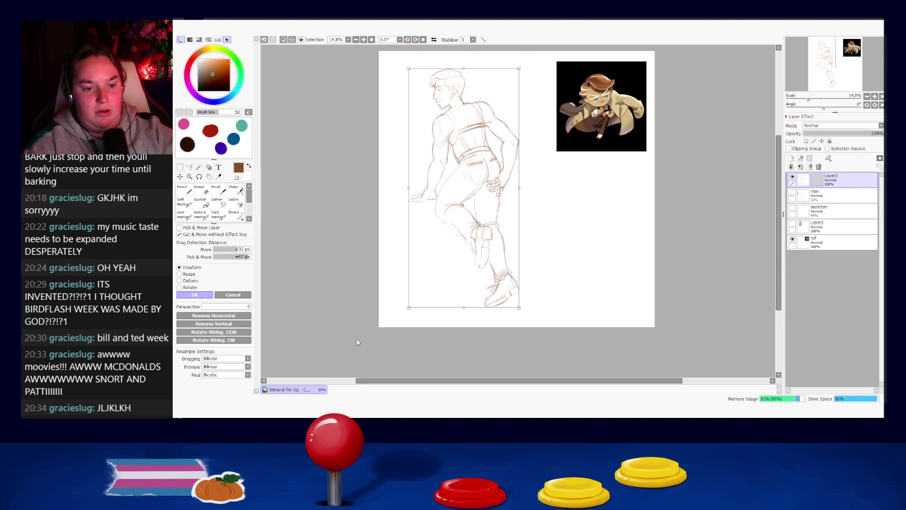
key("ctrl+d")
- Erase the end of the waistband and the adjoining hip line with the Eraser enlarged to size 120
scroll(475, 165, "up", 2)
scroll(476, 164, "up", 3)
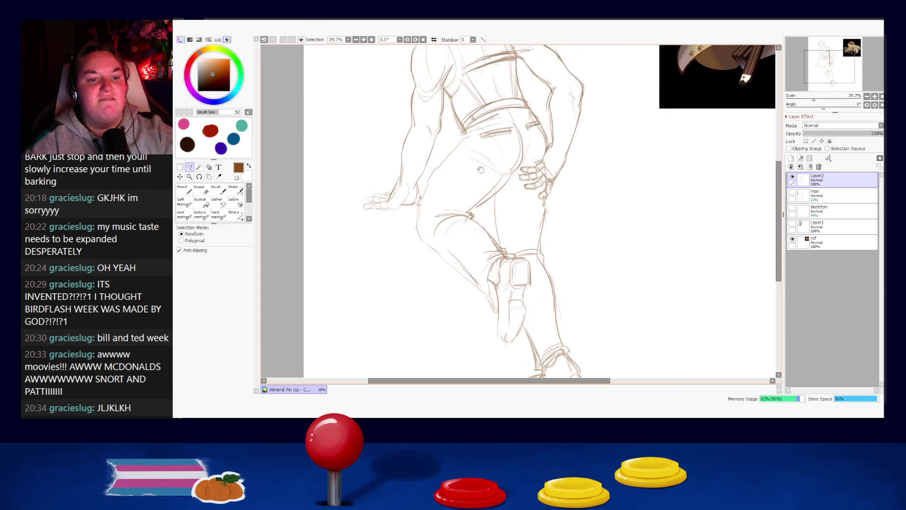
key("e")
key("bracketright")
key("bracketright")
key("bracketright")
key("bracketright")
key("bracketright")
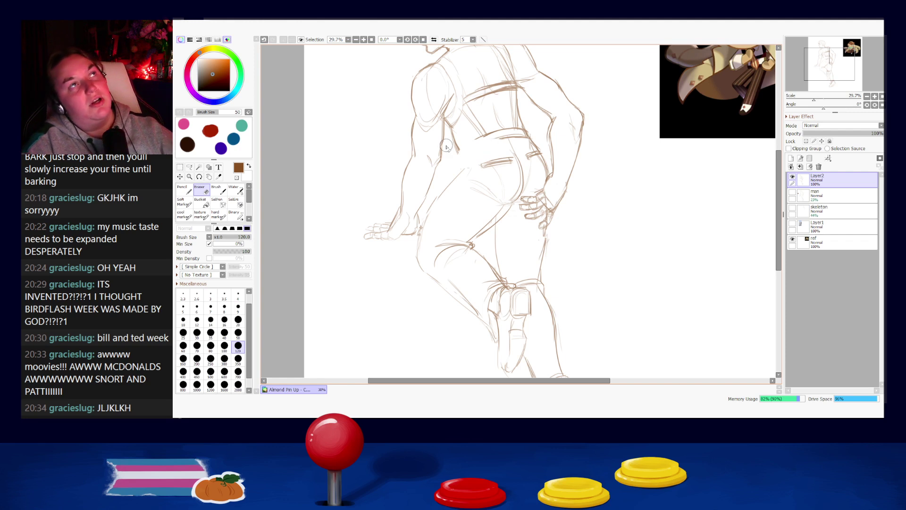
- Redraw the trouser waistband across the lower back with the Soft Marker, retrying the curve several times
key("a")
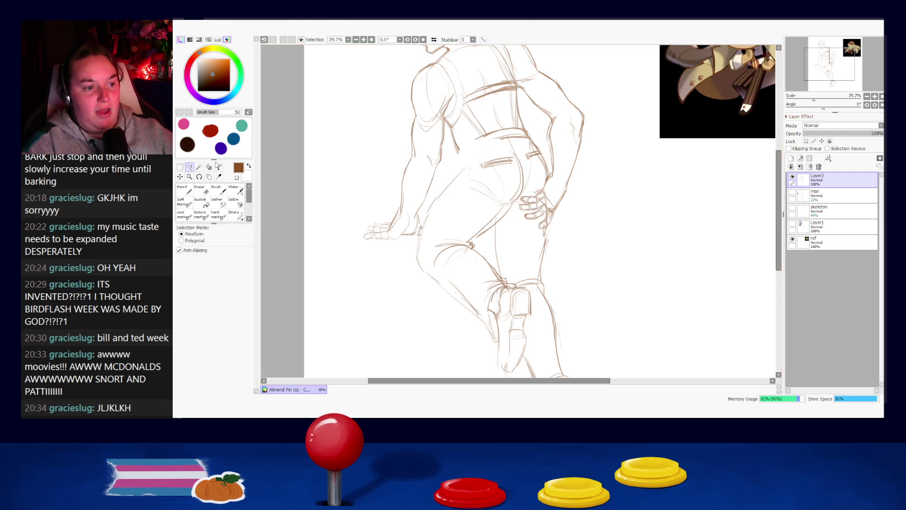
left_click(200, 190)
left_click(184, 203)
left_click_drag(480, 144, 513, 131)
key("ctrl+z")
key("ctrl+z")
left_click_drag(464, 156, 501, 134)
key("ctrl+z")
mouse_move(463, 158)
left_mouse_down()
mouse_move(505, 138)
mouse_move(460, 159)
mouse_move(515, 138)
mouse_move(463, 164)
mouse_move(527, 137)
left_mouse_up()
key("ctrl+z")
key("ctrl+z")
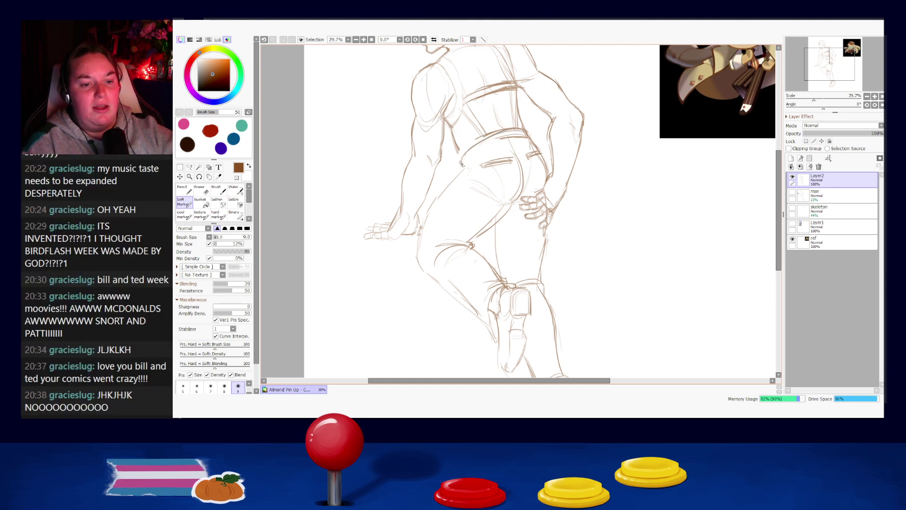
left_click_drag(468, 165, 509, 140)
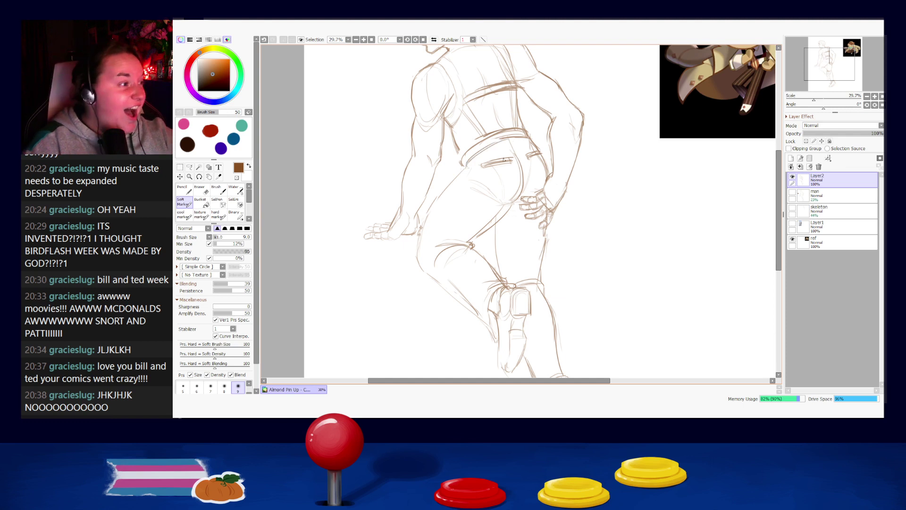
left_click_drag(474, 154, 537, 136)
- Erase the whole waistband and sketch a new one lower across the hips with the Soft Marker
key("e")
mouse_move(465, 162)
left_mouse_down()
mouse_move(527, 136)
mouse_move(475, 141)
mouse_move(524, 134)
mouse_move(491, 137)
mouse_move(465, 154)
left_mouse_up()
key("b")
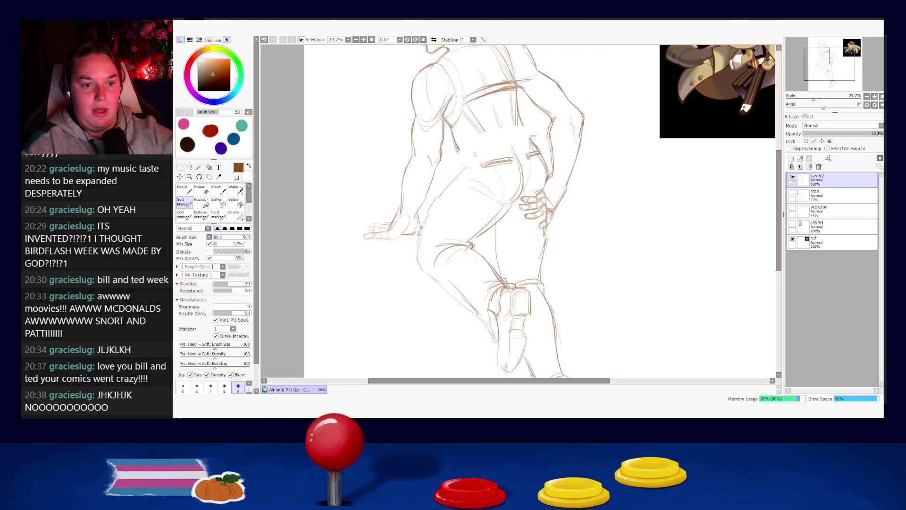
left_click_drag(457, 144, 462, 158)
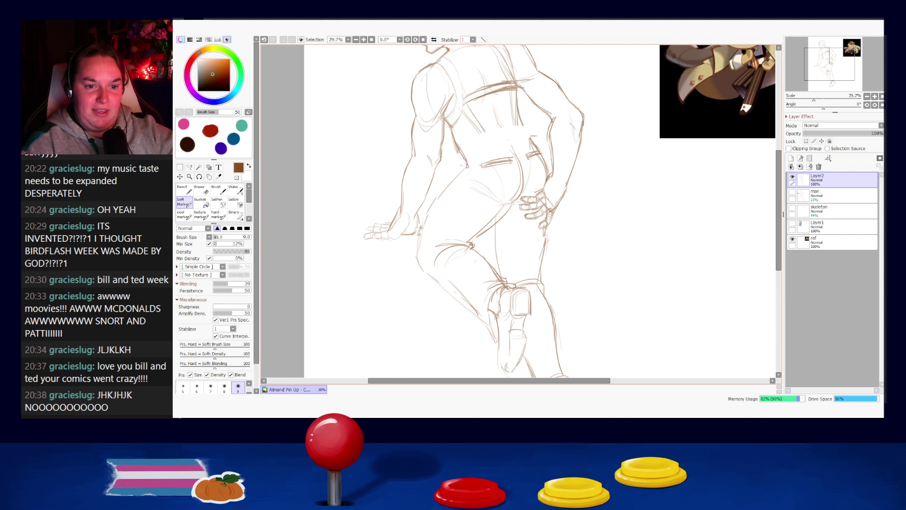
left_click_drag(472, 155, 518, 140)
left_click_drag(471, 158, 531, 141)
key("ctrl+z")
key("ctrl+z")
left_click_drag(472, 161, 530, 138)
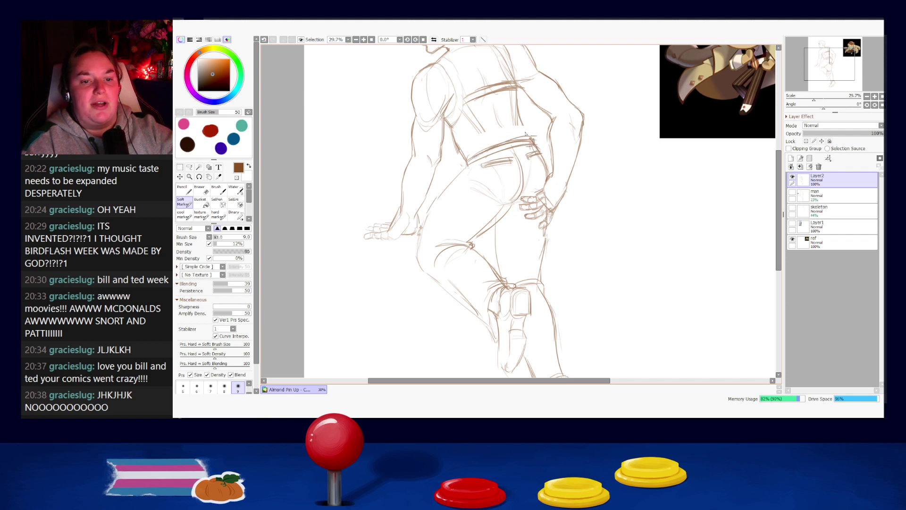
- Rework the new waistband's edge strokes and join the band to the waist on the bent-leg side
key("ctrl+z")
left_click_drag(524, 126, 529, 137)
key("ctrl+z")
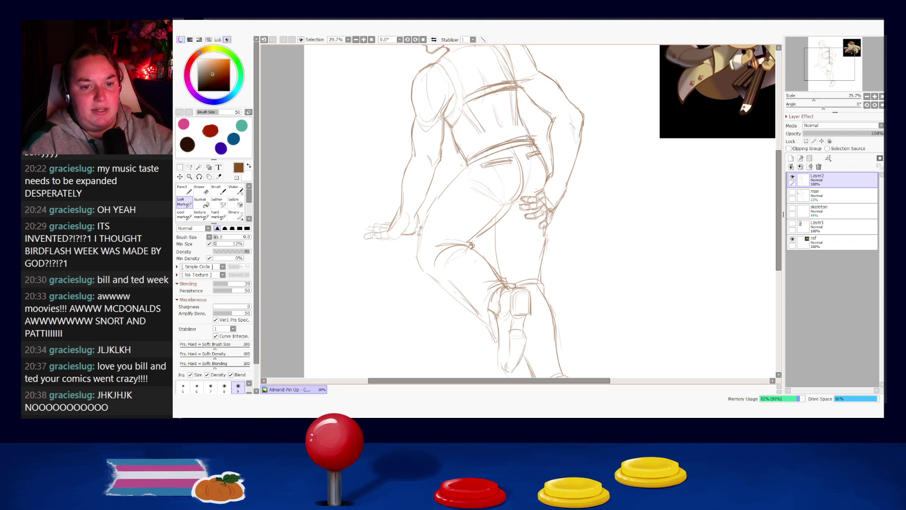
key("ctrl+z")
mouse_move(457, 151)
left_mouse_down()
mouse_move(463, 158)
mouse_move(503, 149)
left_mouse_up()
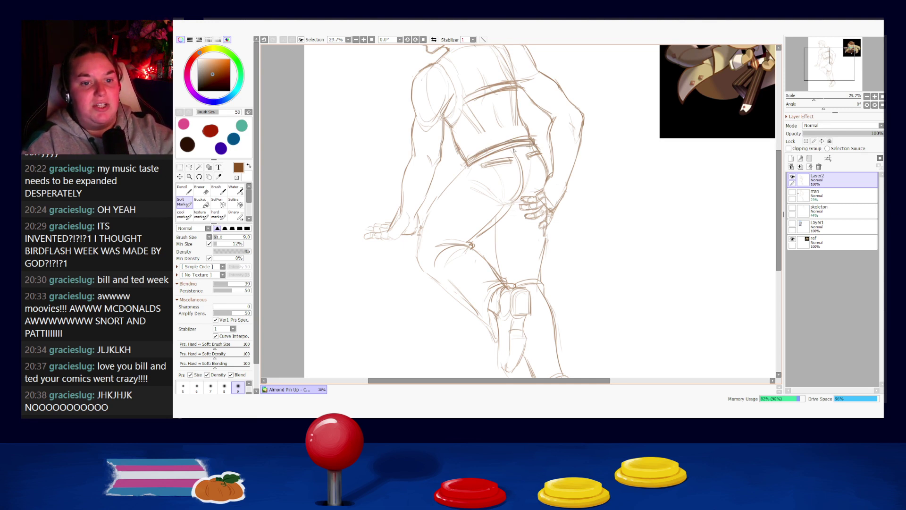
- Redraw the bent leg's front thigh outline and the line running from under the buttock to the back of the knee
left_click_drag(450, 183, 419, 213)
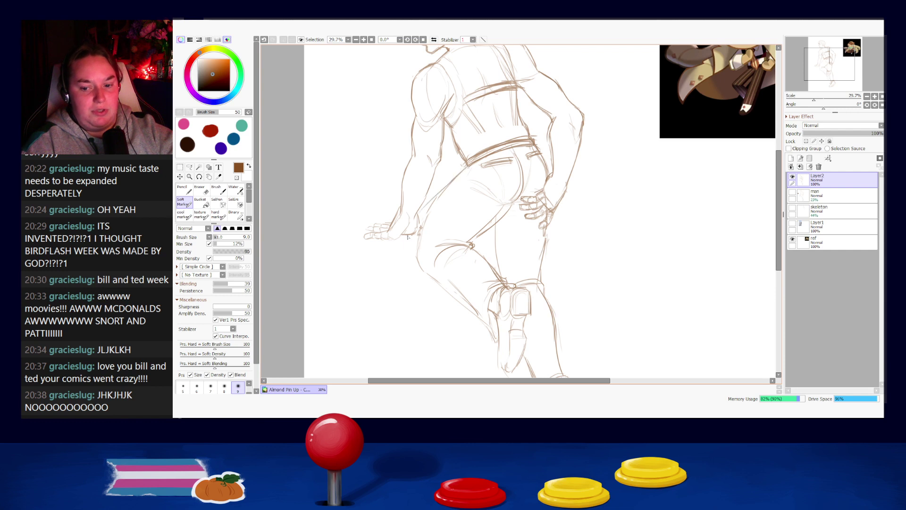
key("ctrl+z")
left_click_drag(465, 170, 436, 207)
key("ctrl+z")
left_click_drag(456, 176, 427, 214)
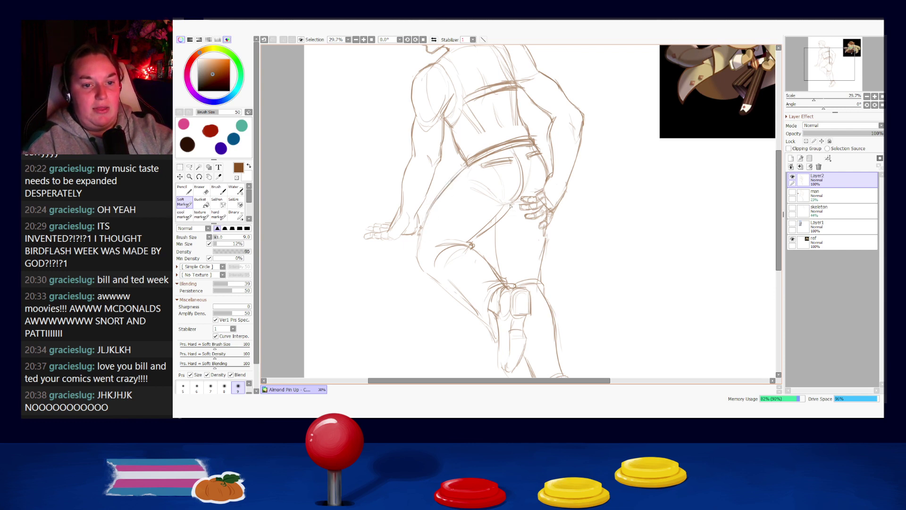
key("ctrl+z")
key("ctrl+z")
left_click_drag(517, 200, 471, 240)
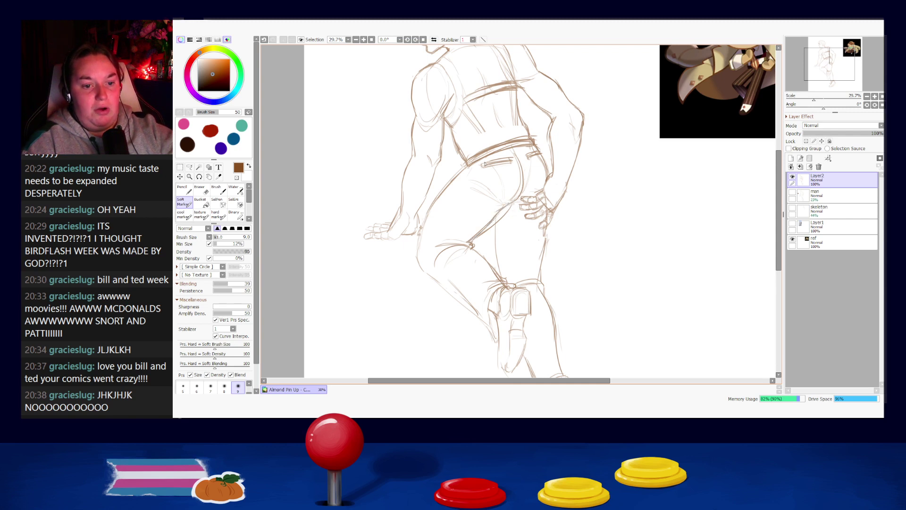
key("e")
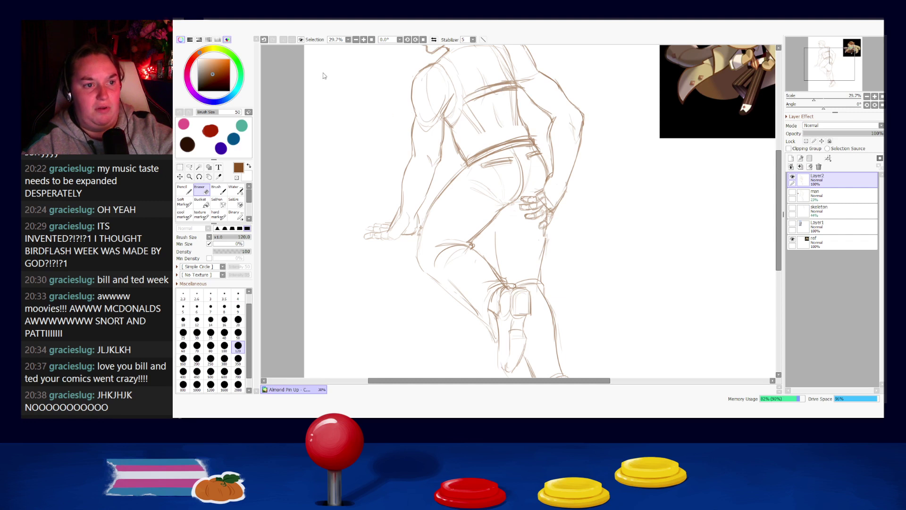
- Switch to the Character Studies document and examine the annotated portraits in its upper part and the blue profile sketch
scroll(412, 240, "up", 8)
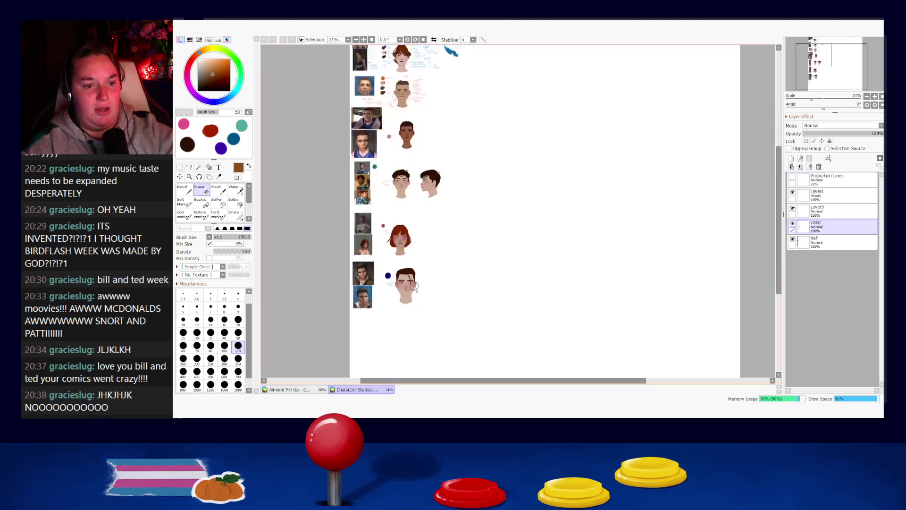
scroll(449, 229, "down", 10)
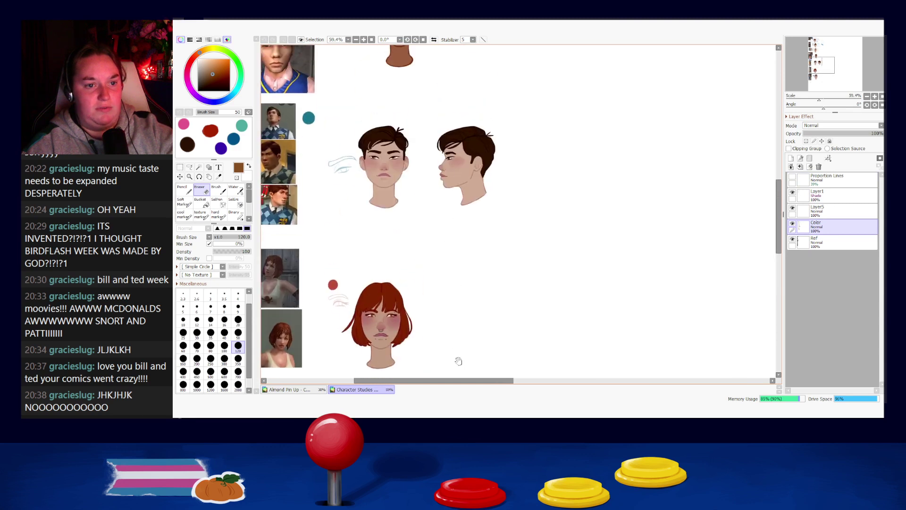
scroll(468, 239, "up", 10)
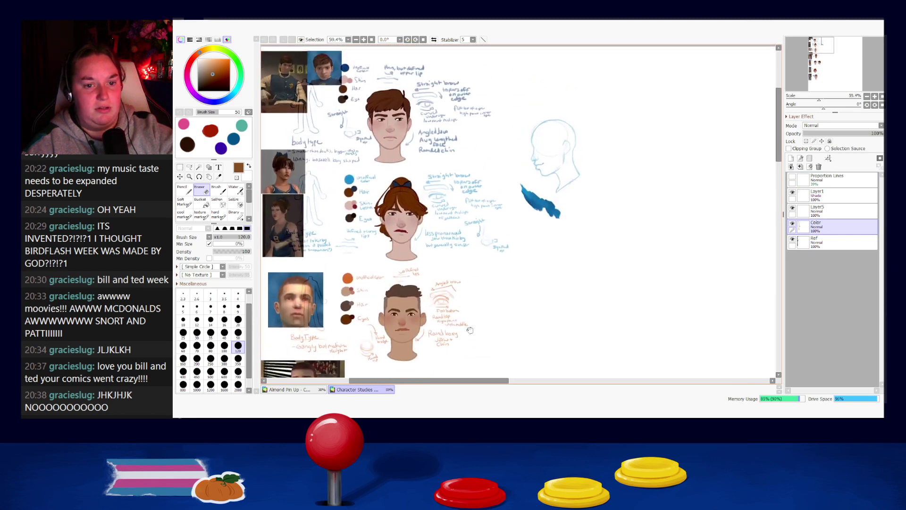
scroll(575, 268, "up", 3)
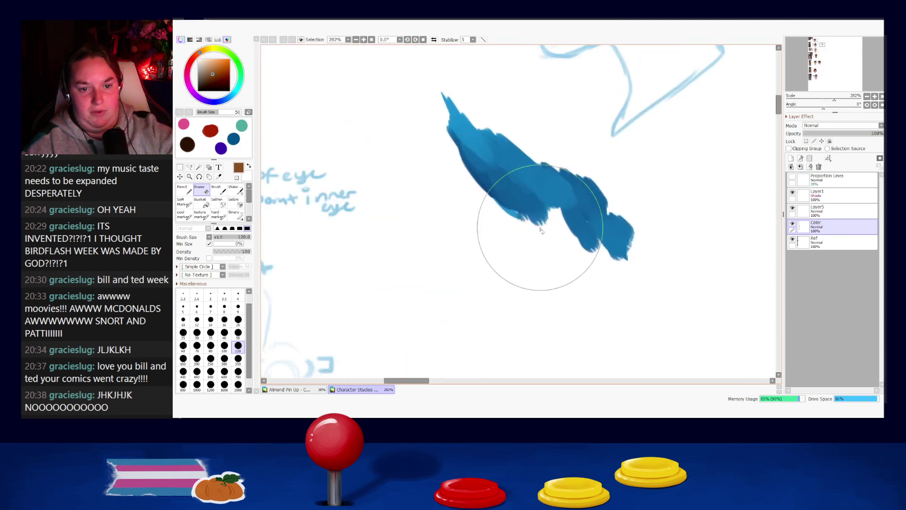
scroll(549, 246, "down", 5)
scroll(549, 247, "up", 3)
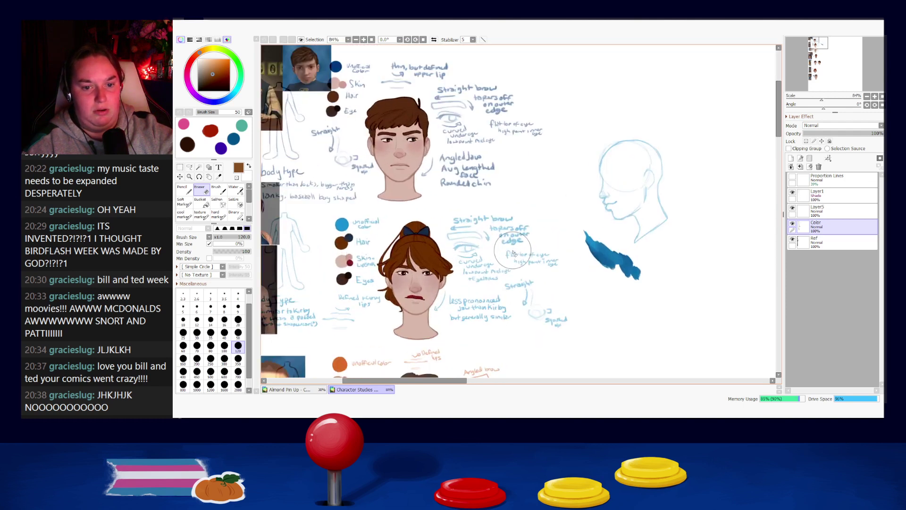
left_click_drag(444, 277, 503, 249)
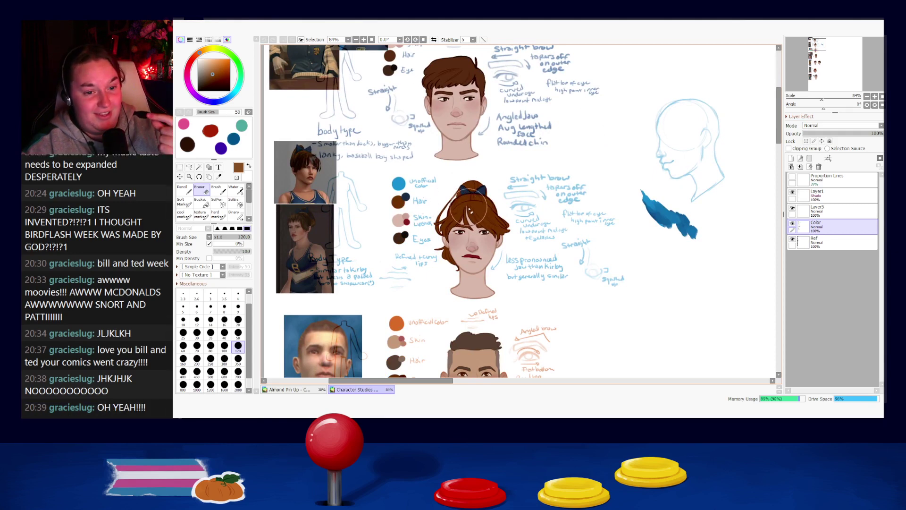
scroll(469, 210, "down", 1)
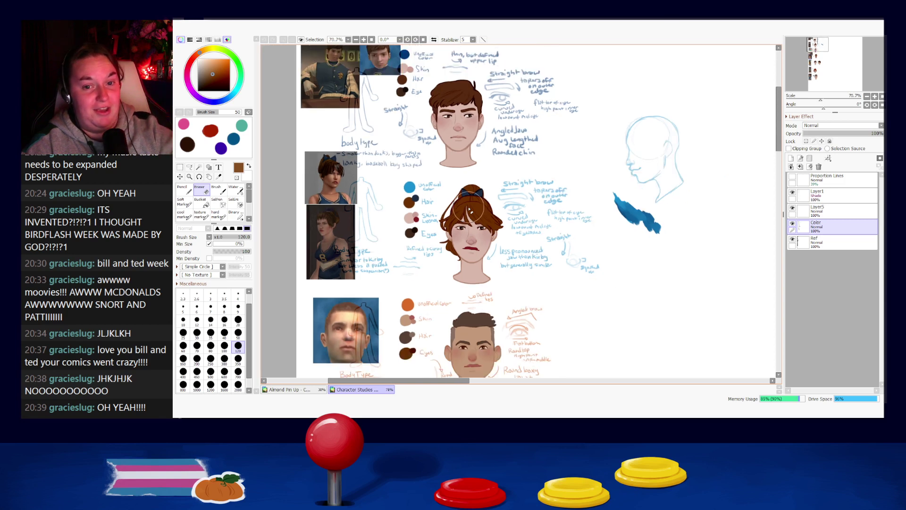
left_click_drag(579, 171, 529, 199)
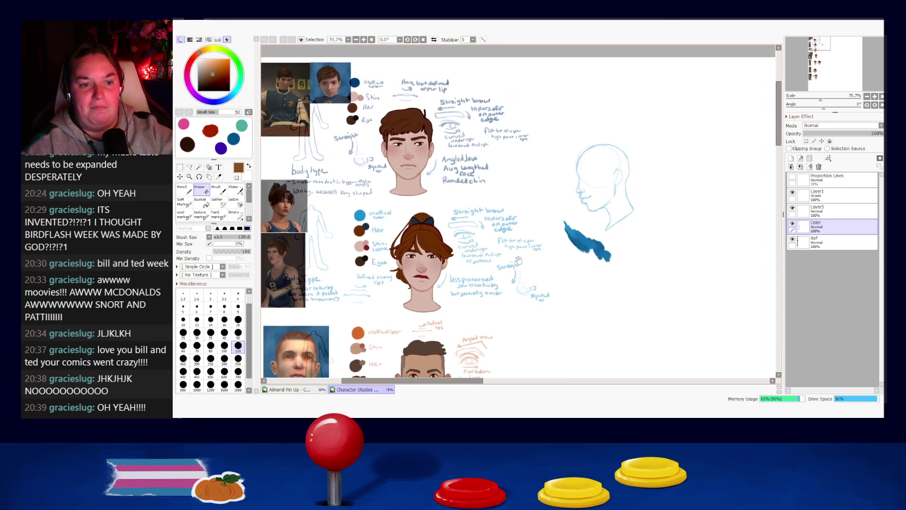
- Examine the lower character portraits, from the dark-haired boy's front and profile views to the red-haired woman and the last man
left_click_drag(543, 276, 587, 277)
left_click_drag(410, 349, 515, 52)
left_click_drag(590, 373, 505, 169)
scroll(510, 186, "up", 6)
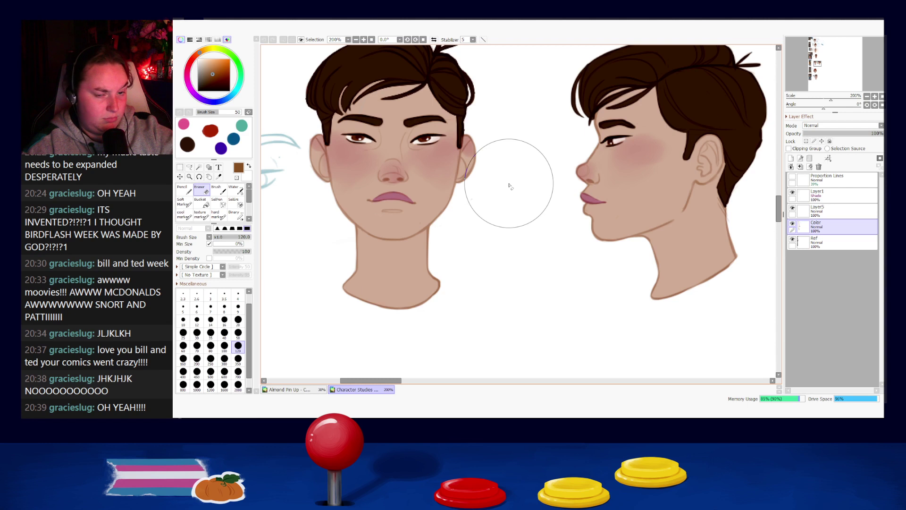
scroll(510, 185, "down", 3)
scroll(525, 229, "up", 1)
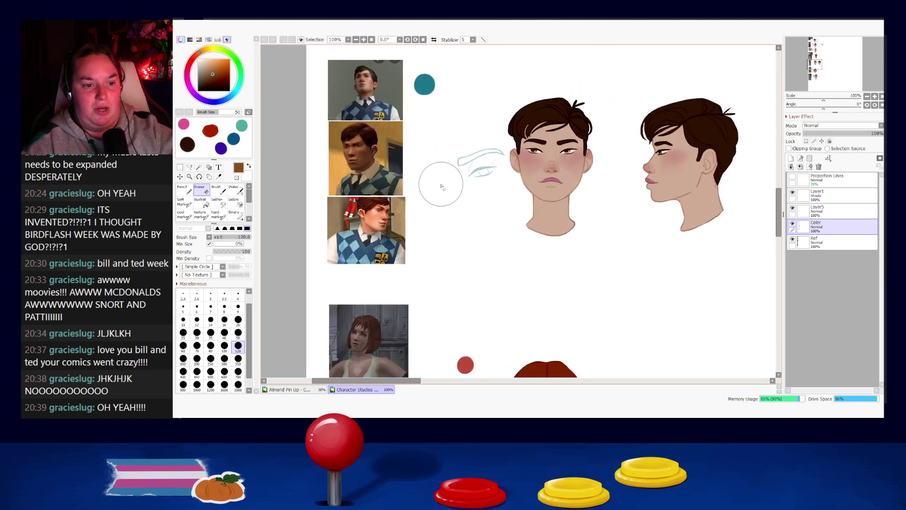
left_click_drag(665, 253, 615, 161)
left_click_drag(656, 326, 619, 159)
scroll(562, 204, "down", 3)
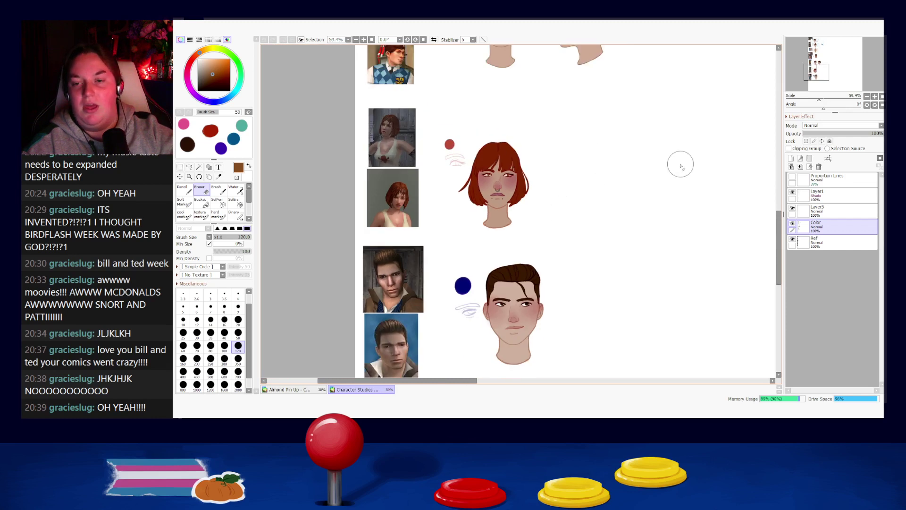
- Close the Character Studies document and return to the pin-up figure's upper body with the Soft Marker active
key("ctrl+w")
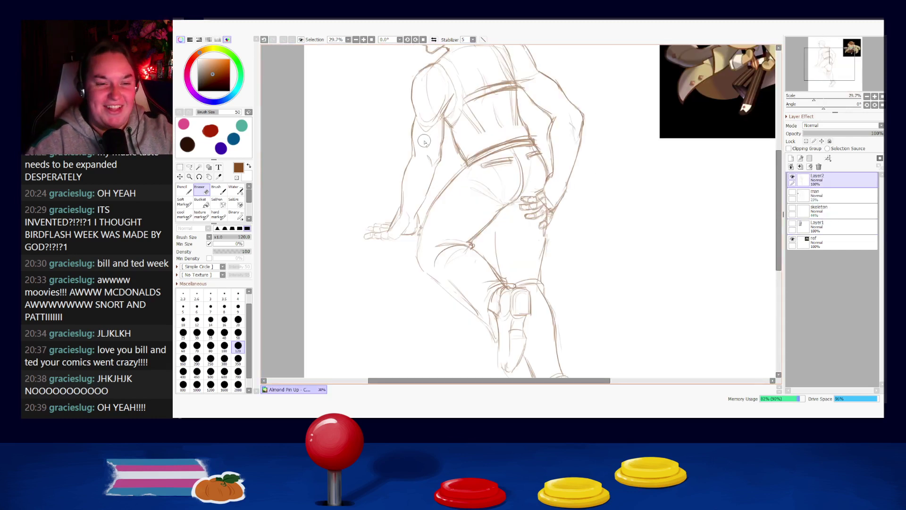
left_click_drag(548, 182, 498, 266)
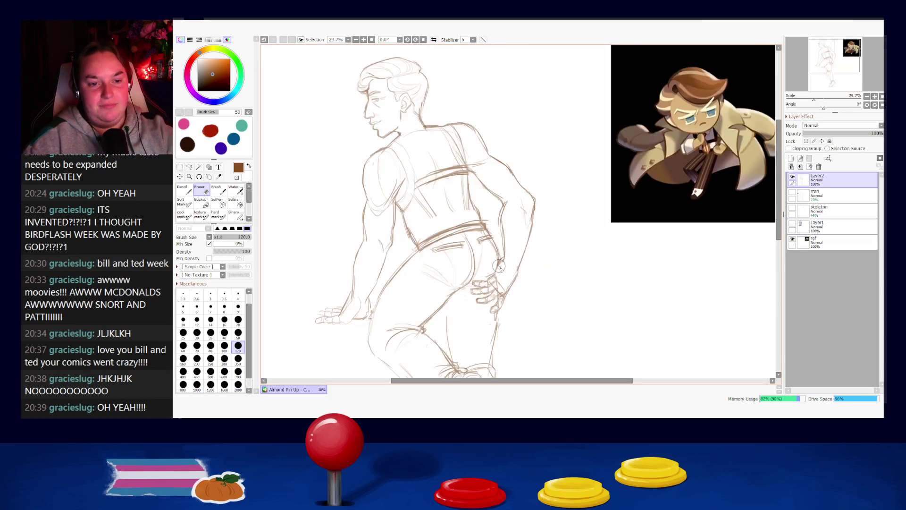
key("e")
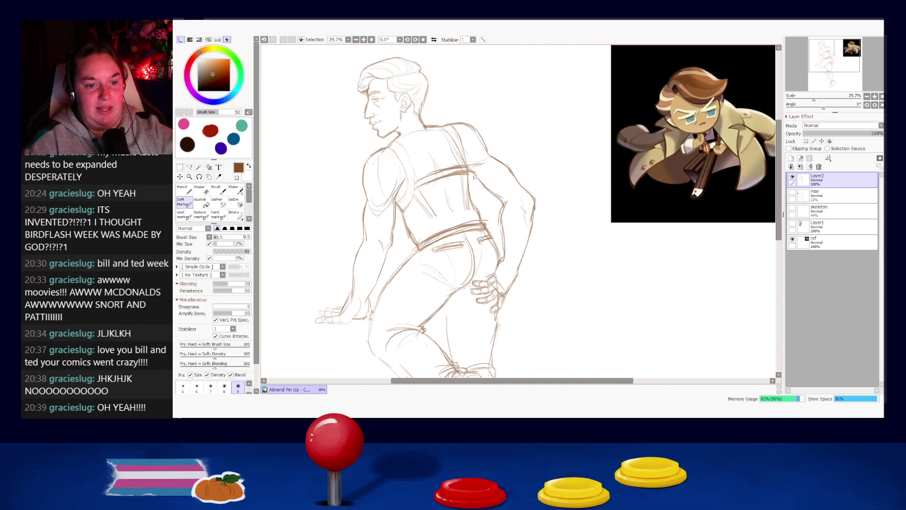
- Redraw the suspender strap running from the far shoulder down to the band across the upper back
key("ctrl+z")
key("ctrl+z")
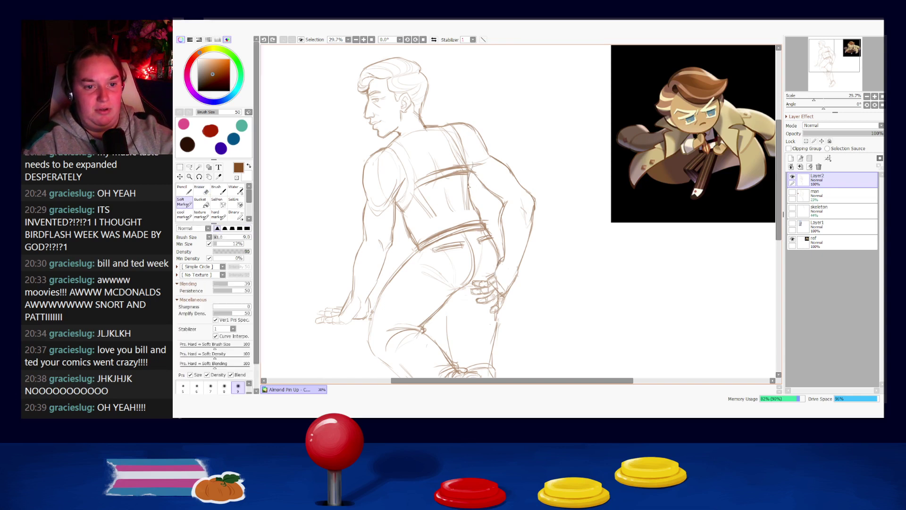
mouse_move(456, 125)
left_mouse_down()
mouse_move(471, 178)
mouse_move(457, 133)
mouse_move(441, 127)
mouse_move(462, 161)
mouse_move(447, 132)
mouse_move(463, 137)
mouse_move(453, 125)
mouse_move(471, 164)
left_mouse_up()
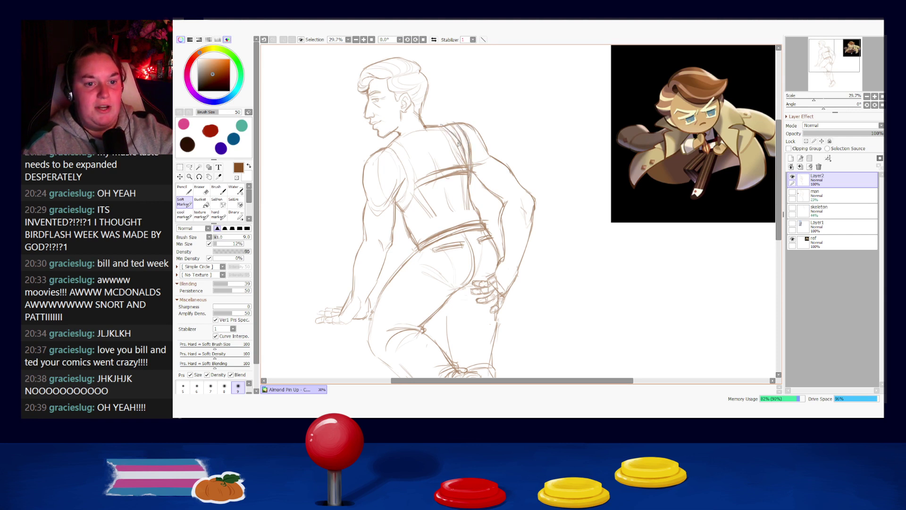
key("ctrl+z")
left_click_drag(453, 134, 467, 166)
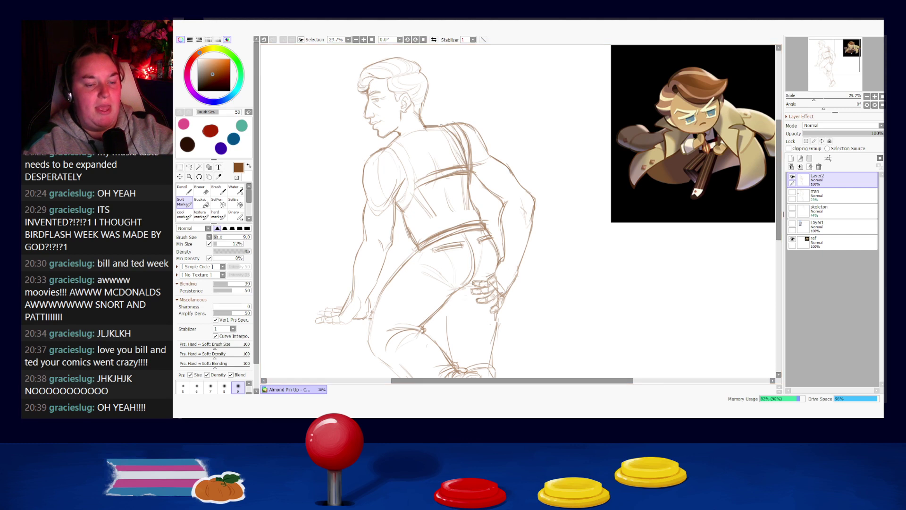
key("e")
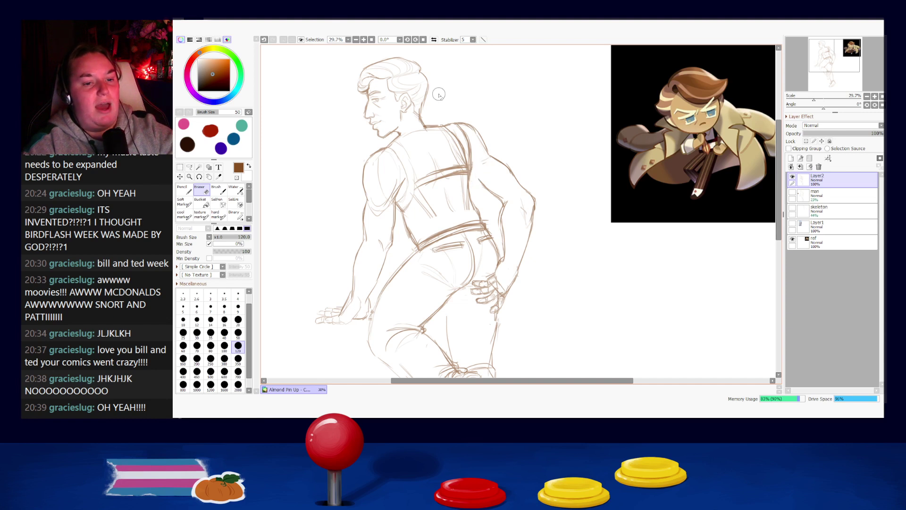
key("e")
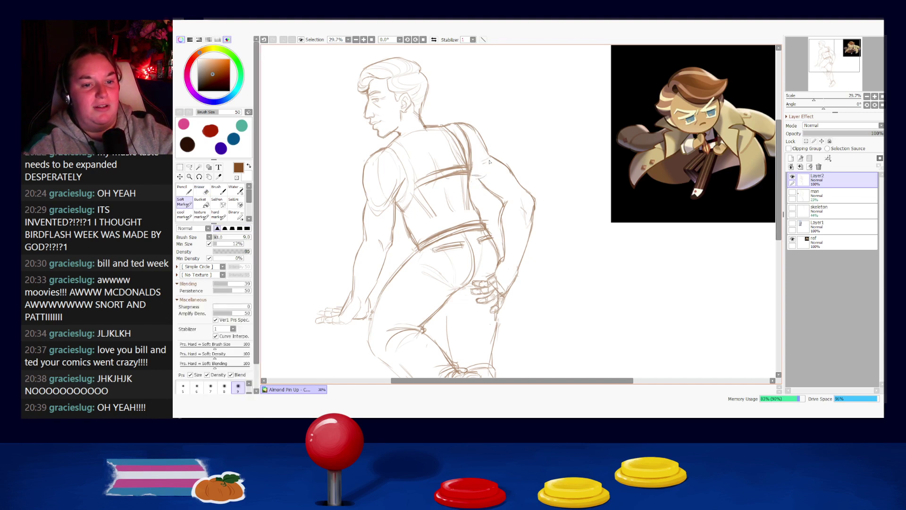
- Sketch the sleeve fold beside the far armpit, where the upper arm meets the back
key("ctrl+z")
mouse_move(493, 162)
left_mouse_down()
mouse_move(474, 173)
mouse_move(486, 155)
mouse_move(471, 175)
mouse_move(485, 153)
mouse_move(469, 178)
mouse_move(506, 206)
mouse_move(480, 179)
left_mouse_up()
key("ctrl+z")
key("ctrl+z")
key("ctrl+z")
key("ctrl+z")
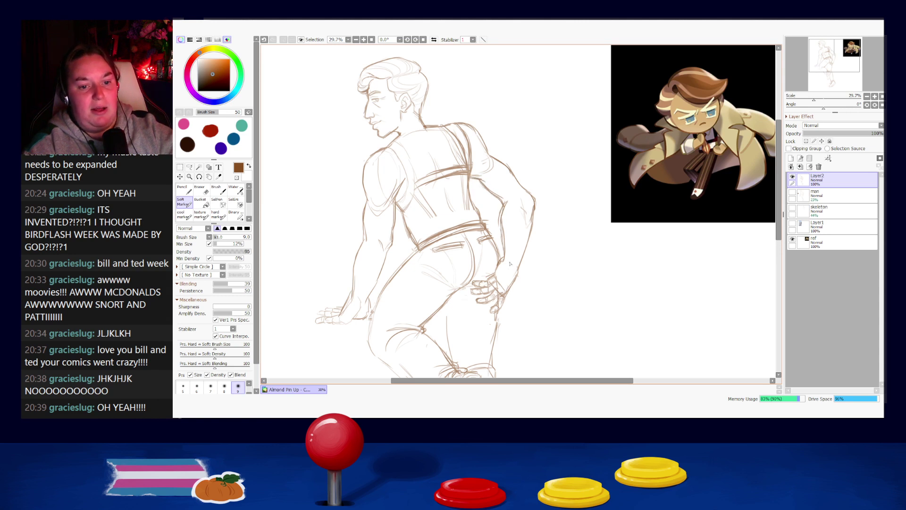
- Rework the forearm line of the arm on the hip and the wrist of the supporting hand
left_click_drag(529, 242, 517, 282)
key("ctrl+z")
key("ctrl+z")
left_click_drag(352, 297, 345, 325)
key("ctrl+z")
key("ctrl+z")
key("ctrl+z")
key("ctrl+z")
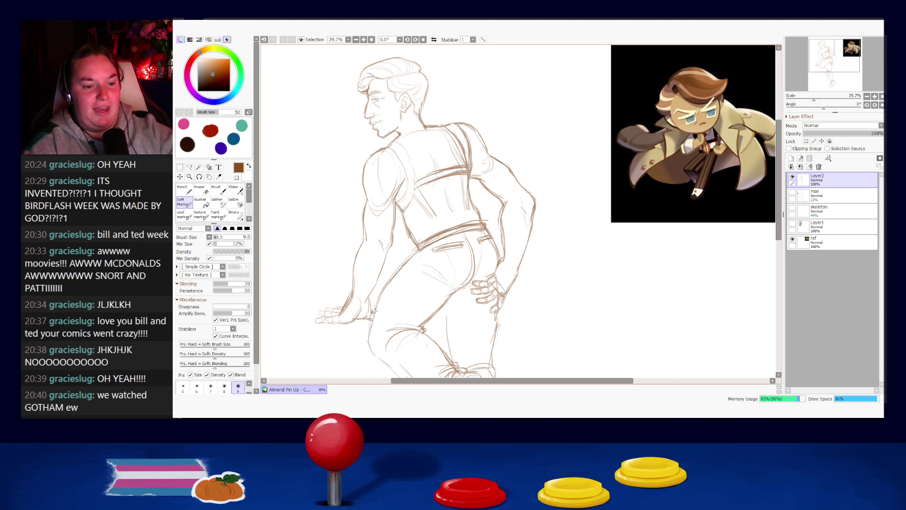
- Redraw the standing leg's inner thigh line below the buttock and strengthen its calf outline
left_click_drag(446, 340, 418, 238)
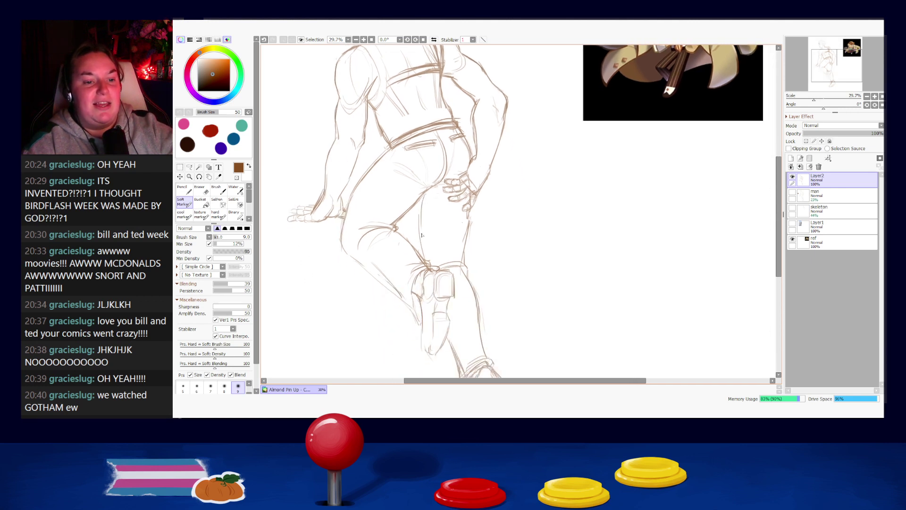
key("ctrl+z")
left_click_drag(420, 194, 420, 244)
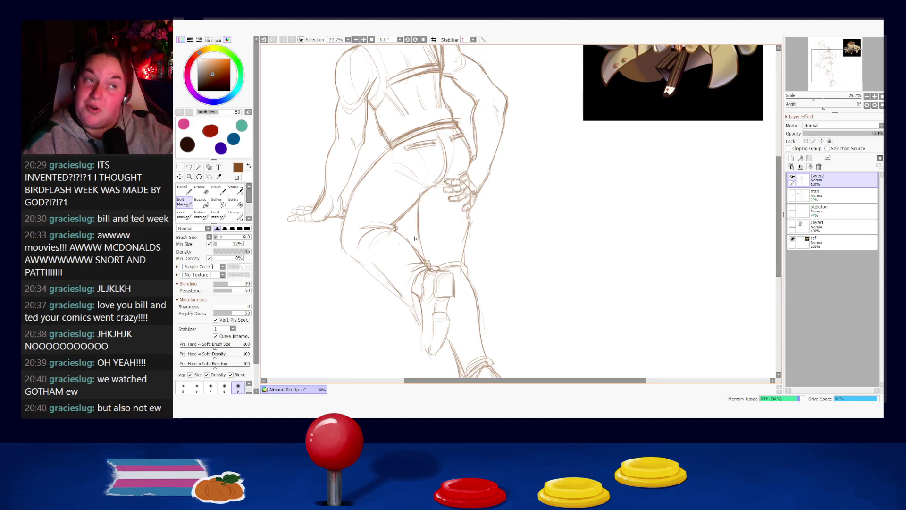
left_click_drag(417, 210, 420, 249)
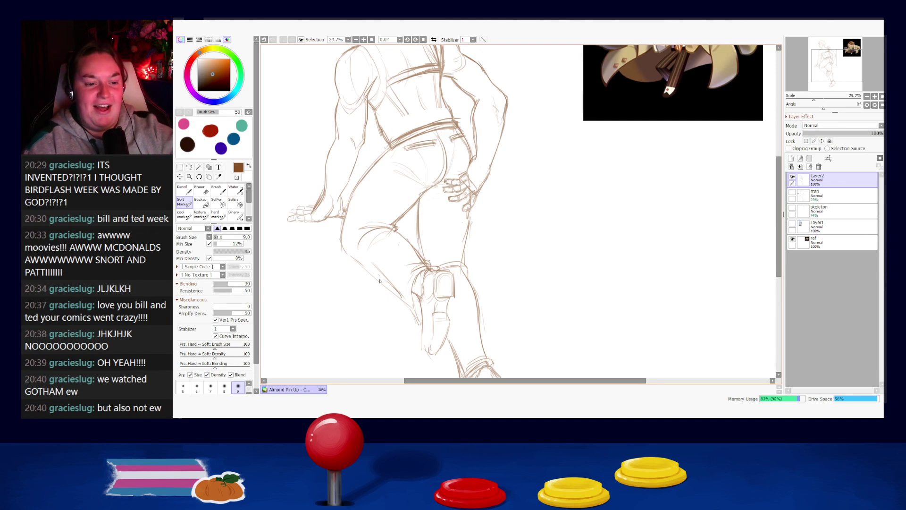
left_click_drag(476, 276, 509, 350)
- Redraw the jawline from below the ear down toward the chin
left_click_drag(530, 208, 603, 322)
scroll(481, 191, "up", 6)
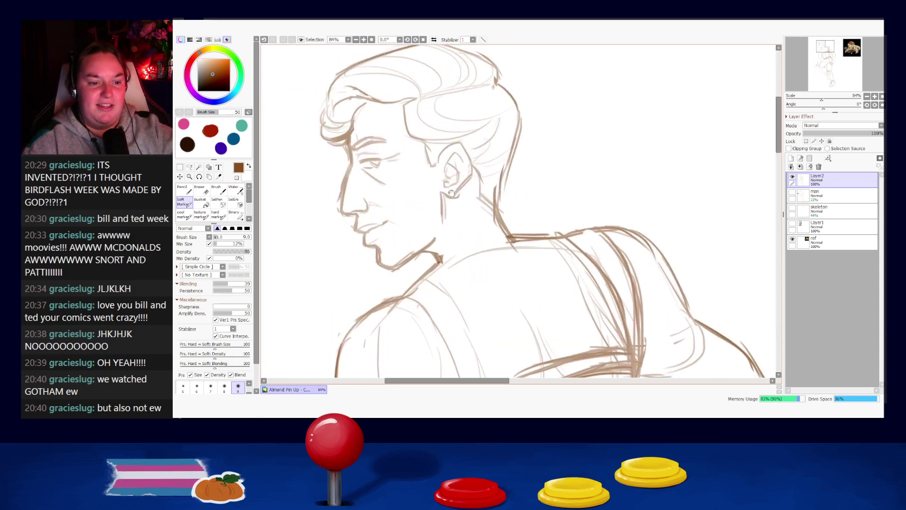
key("e")
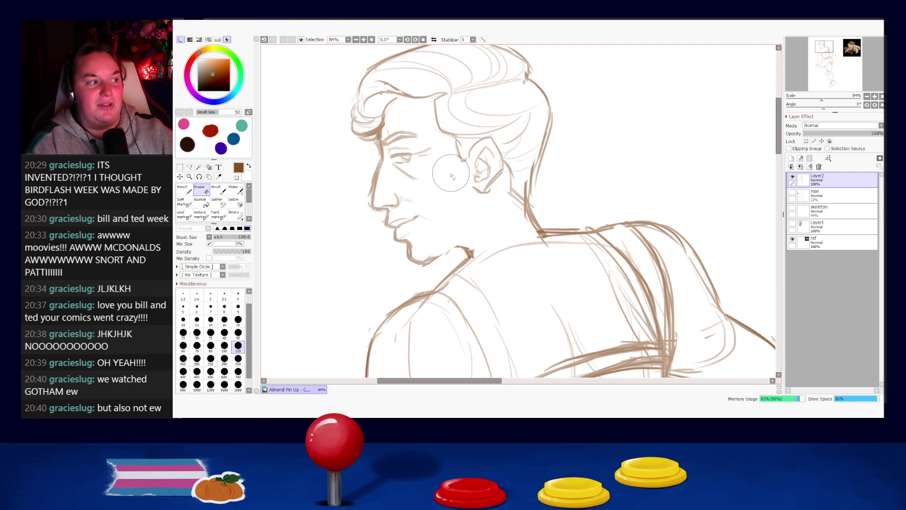
key("b")
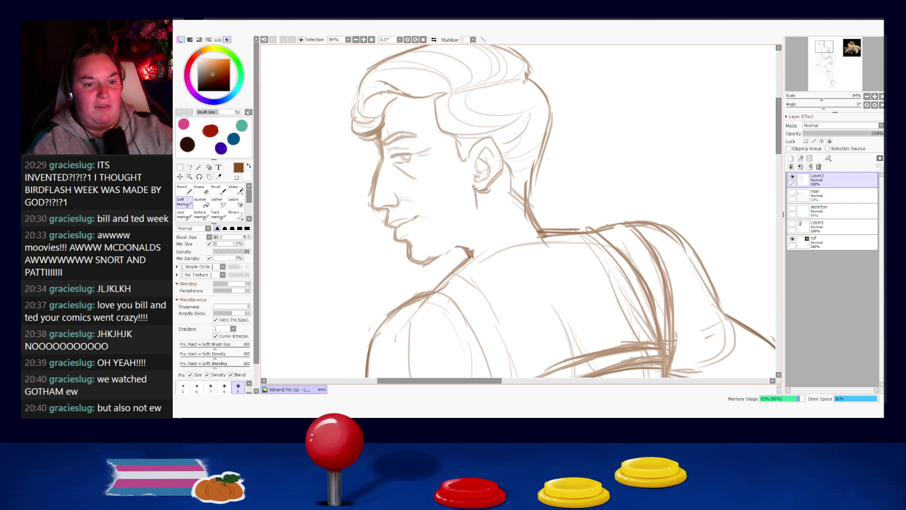
left_click_drag(465, 234, 432, 262)
key("ctrl+z")
key("ctrl+z")
left_click_drag(470, 234, 434, 261)
key("ctrl+z")
key("ctrl+z")
left_click_drag(472, 230, 428, 265)
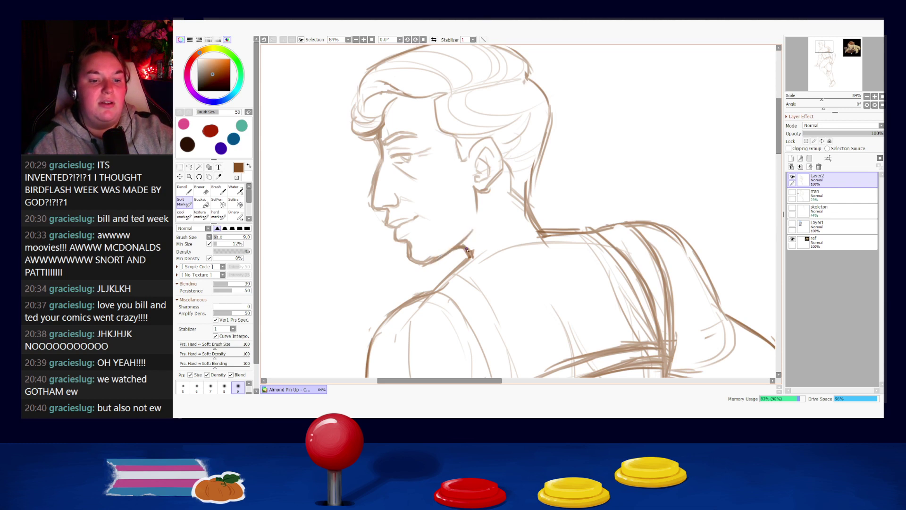
- Redraw the nape of the neck farther back and erase the old neck line
mouse_move(528, 182)
left_mouse_down()
mouse_move(543, 231)
mouse_move(555, 232)
left_mouse_up()
key("ctrl+z")
key("ctrl+z")
key("ctrl+z")
left_click_drag(530, 183, 553, 231)
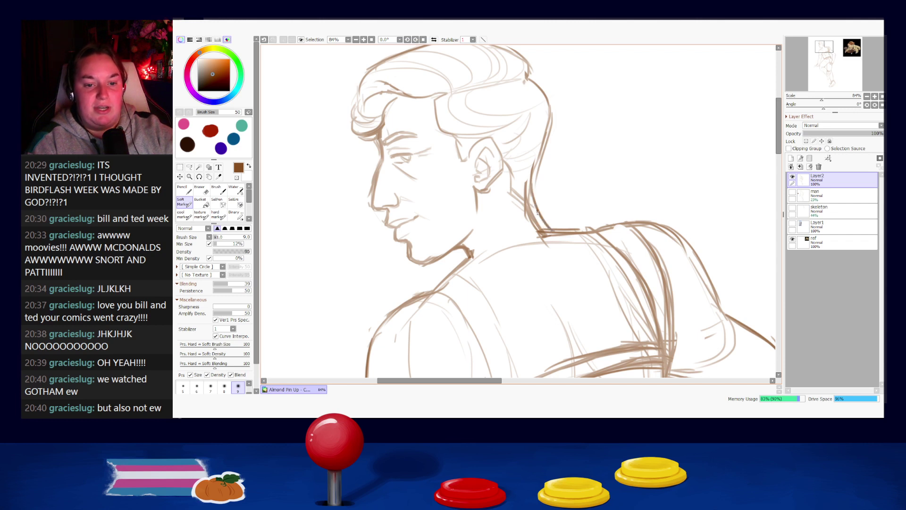
key("e")
left_click_drag(529, 182, 550, 246)
key("ctrl+z")
left_click_drag(520, 189, 543, 244)
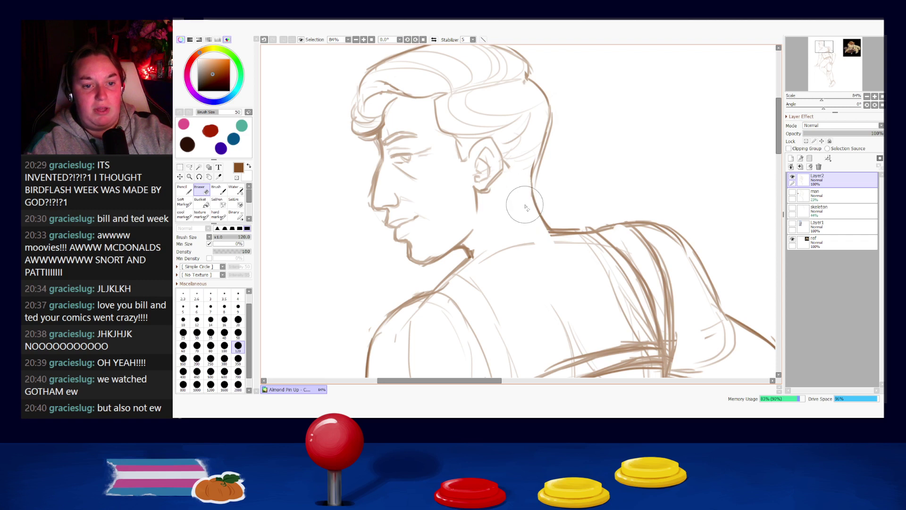
- Add the line behind the ear across the neck and darken the line from the throat to the near shoulder
key("b")
mouse_move(509, 163)
left_mouse_down()
mouse_move(519, 194)
mouse_move(517, 186)
mouse_move(574, 235)
mouse_move(634, 225)
left_mouse_up()
mouse_move(471, 259)
left_mouse_down()
mouse_move(433, 299)
mouse_move(443, 286)
mouse_move(396, 308)
mouse_move(383, 335)
left_mouse_up()
key("ctrl+z")
left_click_drag(470, 262, 448, 295)
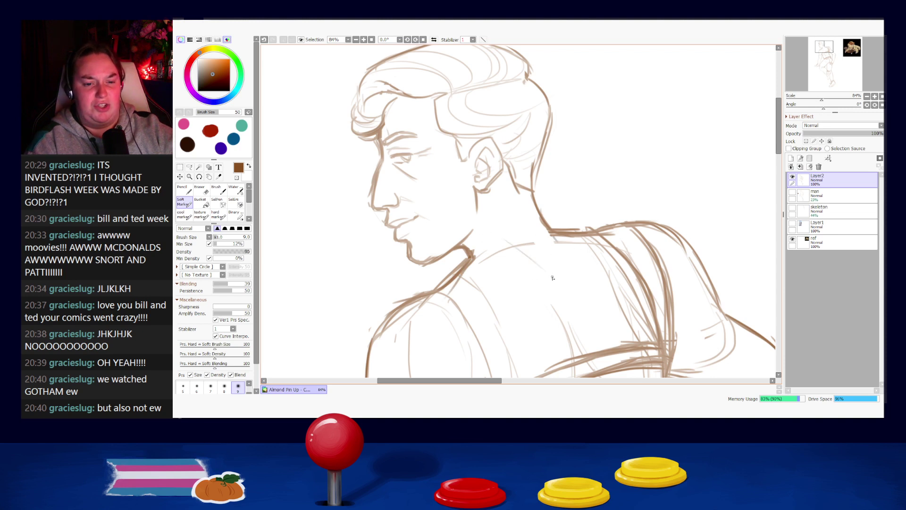
key("ctrl+z")
key("ctrl+z")
- Sketch short crease marks on the upper back below the neck and erase the excess guide line there
left_click_drag(519, 252, 540, 263)
mouse_move(542, 248)
left_mouse_down()
mouse_move(543, 262)
mouse_move(532, 264)
mouse_move(541, 268)
left_mouse_up()
key("ctrl+z")
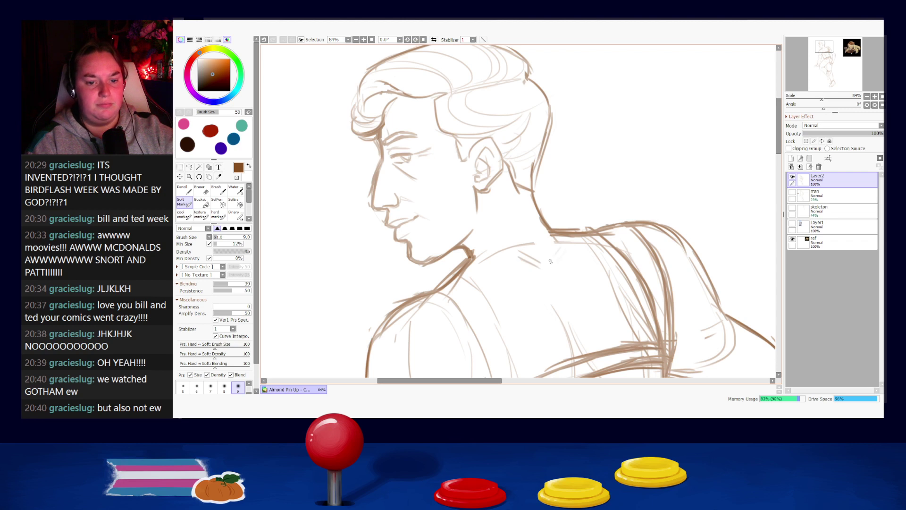
key("ctrl+z")
key("ctrl+z")
key("ctrl+z")
left_click_drag(560, 250, 551, 265)
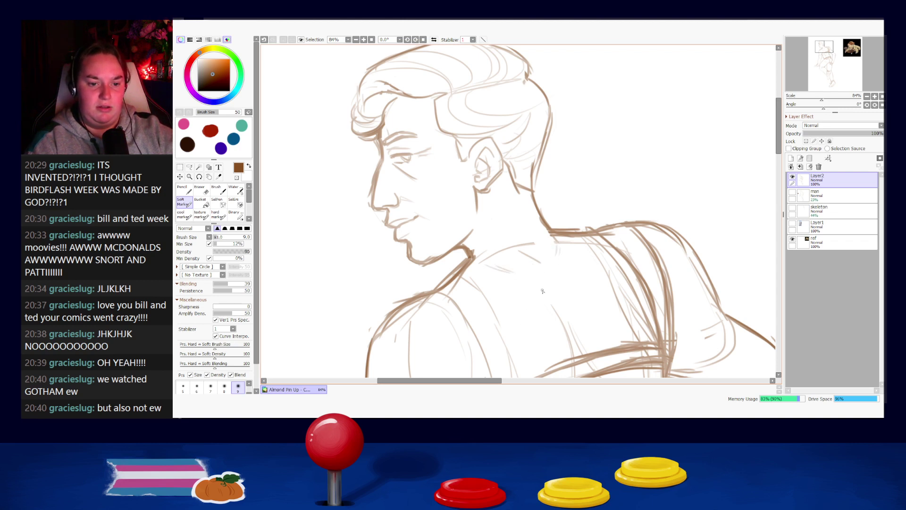
key("e")
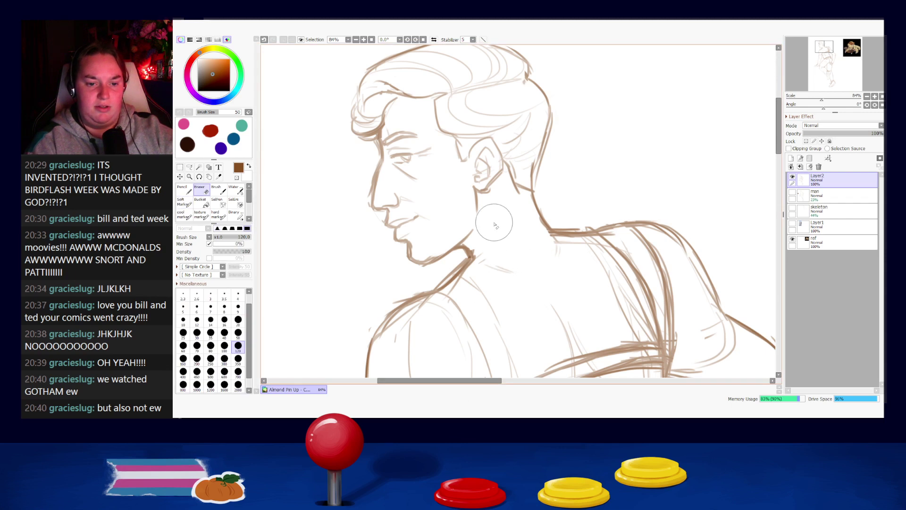
- Redraw the far shoulder's outline from the strap down to the top of the arm
key("b")
mouse_move(599, 232)
left_mouse_down()
mouse_move(685, 234)
mouse_move(722, 305)
left_mouse_up()
key("ctrl+z")
key("ctrl+z")
left_click_drag(694, 236, 731, 317)
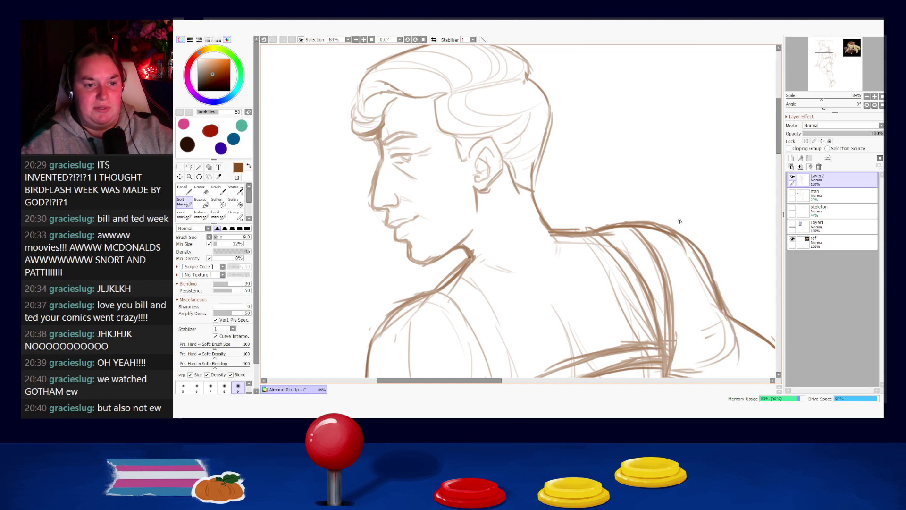
- Darken the upper eyelid and draw the diagonal crease under the eye
scroll(455, 193, "down", 1)
scroll(456, 193, "up", 6)
left_click_drag(359, 132, 413, 121)
left_click_drag(366, 146, 429, 189)
key("ctrl+z")
key("e")
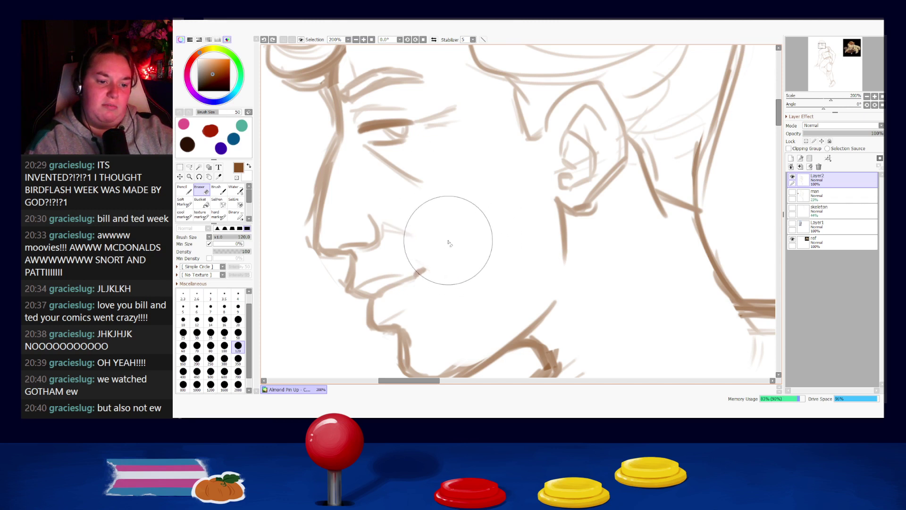
- Try a small smile crease on the cheek beside the mouth
key("b")
key("ctrl+z")
left_click_drag(436, 249, 460, 254)
left_click_drag(453, 250, 466, 258)
key("ctrl+z")
key("ctrl+z")
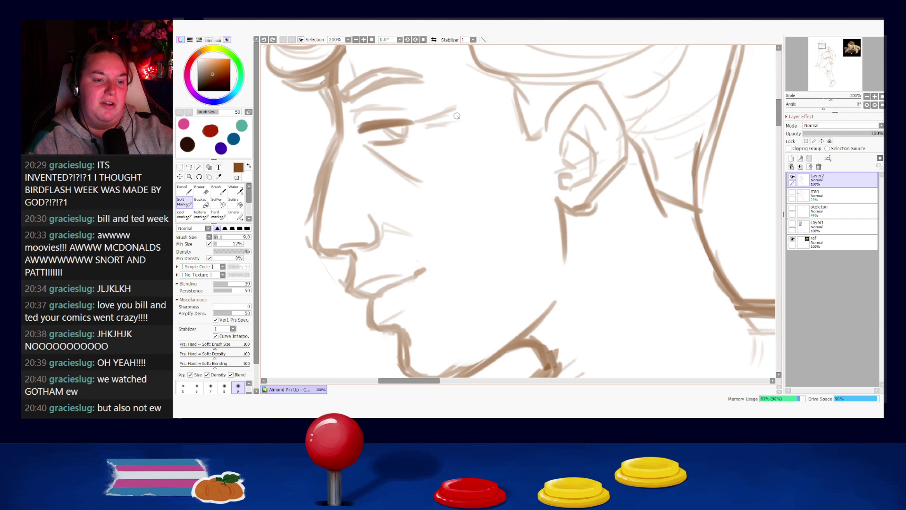
- Erase the corner of the mouth and redraw the end of the lip line with an upward curve
key("e")
mouse_move(398, 294)
left_mouse_down()
mouse_move(384, 298)
mouse_move(422, 283)
mouse_move(425, 269)
mouse_move(391, 288)
mouse_move(411, 270)
left_mouse_up()
key("b")
key("ctrl+z")
key("ctrl+z")
key("ctrl+z")
key("ctrl+z")
key("ctrl+z")
key("ctrl+z")
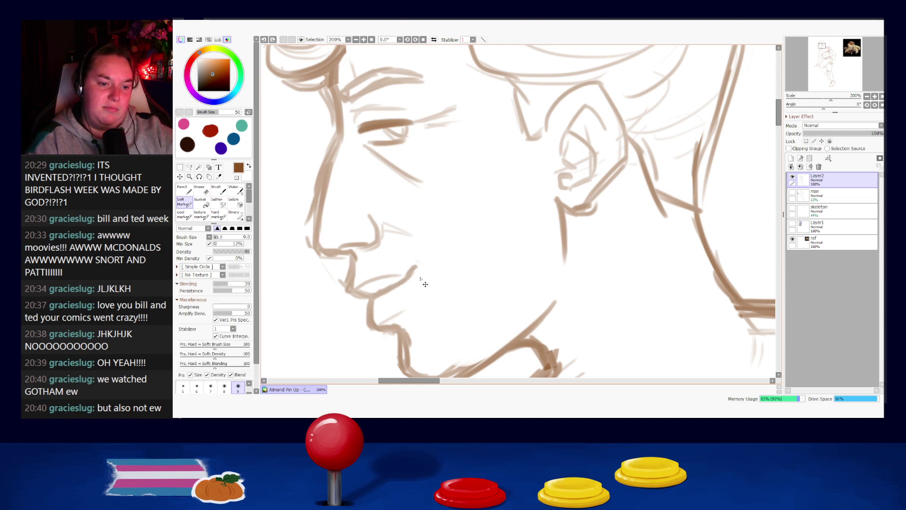
- Try extending the mouth line farther up into the cheek
left_click_drag(372, 299, 429, 264)
key("ctrl+z")
key("ctrl+z")
key("ctrl+z")
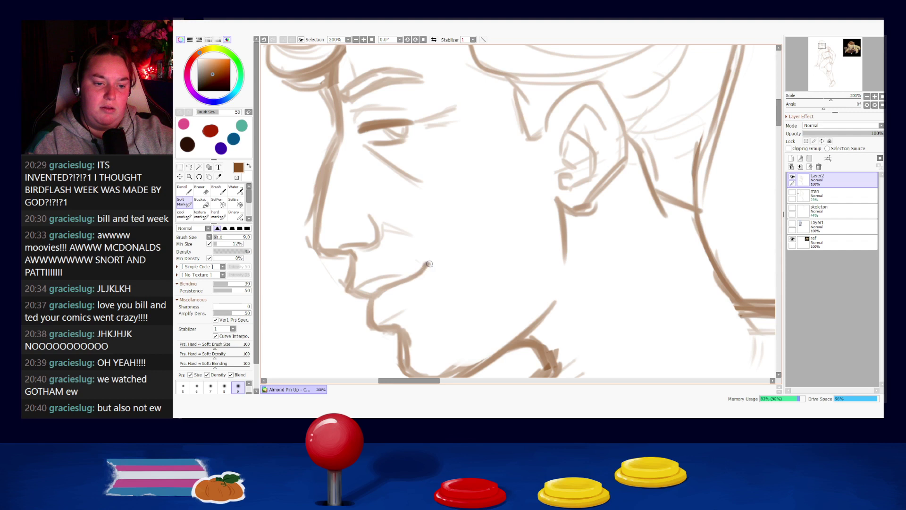
key("ctrl+z")
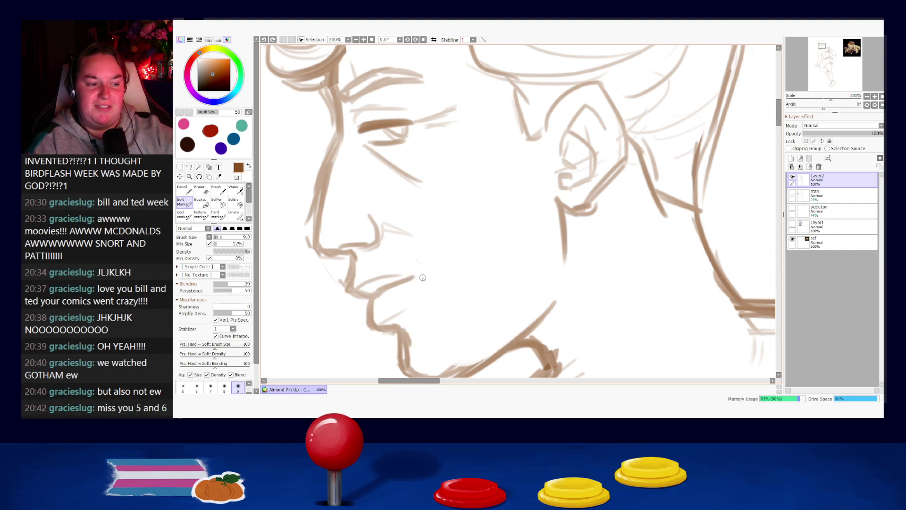
- Finish the corner of the mouth with a short upturned stroke
left_click_drag(414, 275, 420, 273)
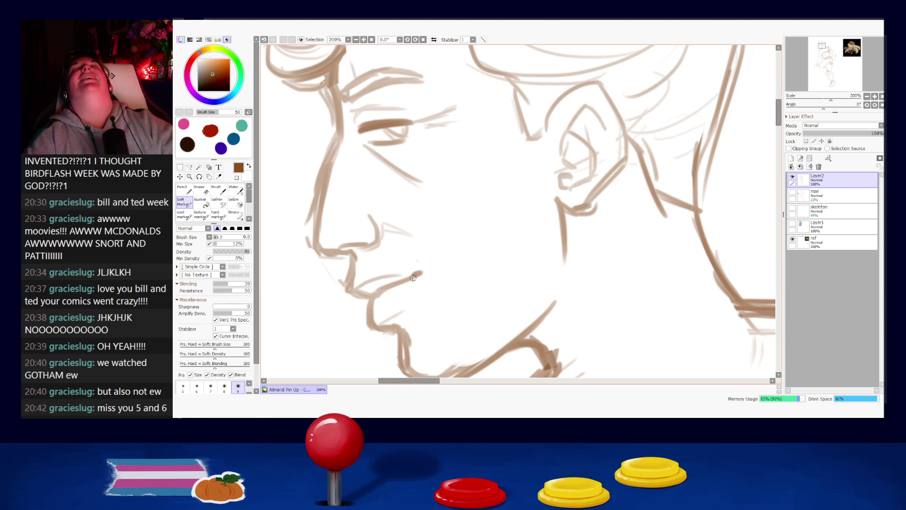
key("ctrl+z")
left_click_drag(418, 270, 415, 274)
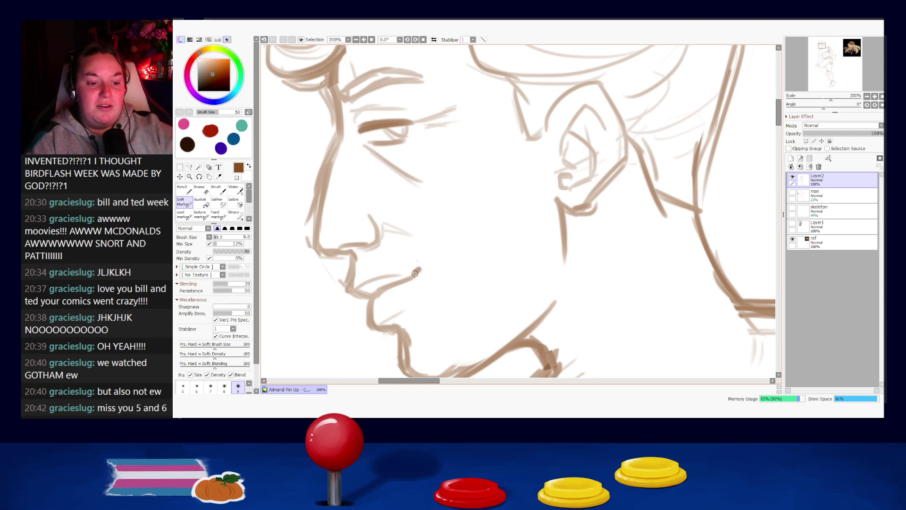
key("ctrl+z")
- Sketch a small curved dimple on the cheek behind the mouth
left_click_drag(453, 244, 461, 261)
key("ctrl+z")
key("ctrl+z")
key("ctrl+z")
key("ctrl+z")
key("ctrl+z")
key("ctrl+z")
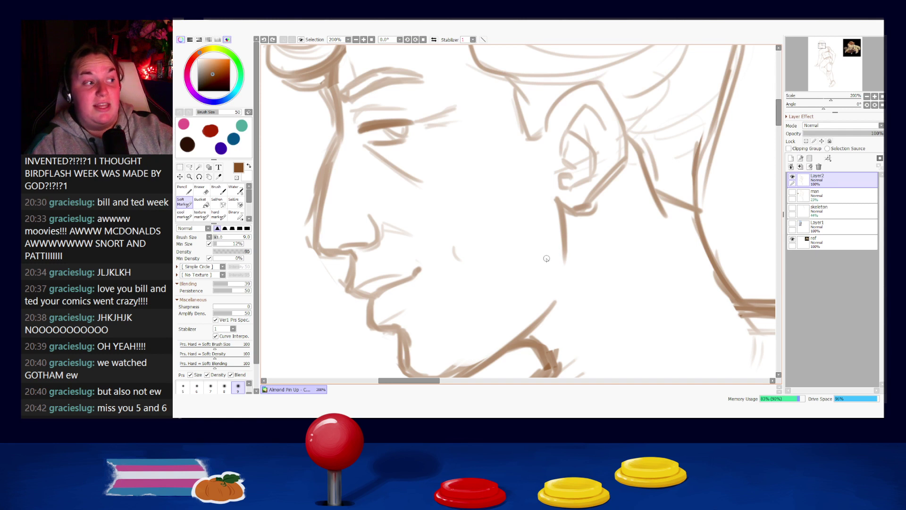
- Erase the stray lines around the earlobe and redraw the lobe and the ear's back edge
key("e")
mouse_move(600, 209)
left_mouse_down()
mouse_move(569, 215)
mouse_move(586, 216)
mouse_move(620, 189)
mouse_move(609, 205)
mouse_move(603, 195)
mouse_move(617, 176)
left_mouse_up()
key("e")
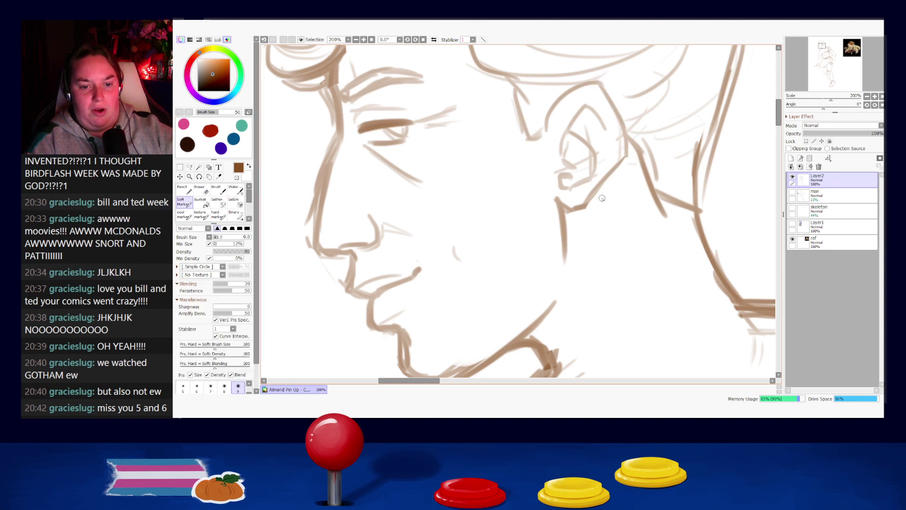
mouse_move(564, 203)
left_mouse_down()
mouse_move(587, 206)
mouse_move(602, 188)
left_mouse_up()
left_click_drag(624, 156, 584, 204)
key("ctrl+z")
left_click_drag(625, 157, 585, 204)
left_click_drag(624, 129, 608, 184)
scroll(571, 194, "down", 5)
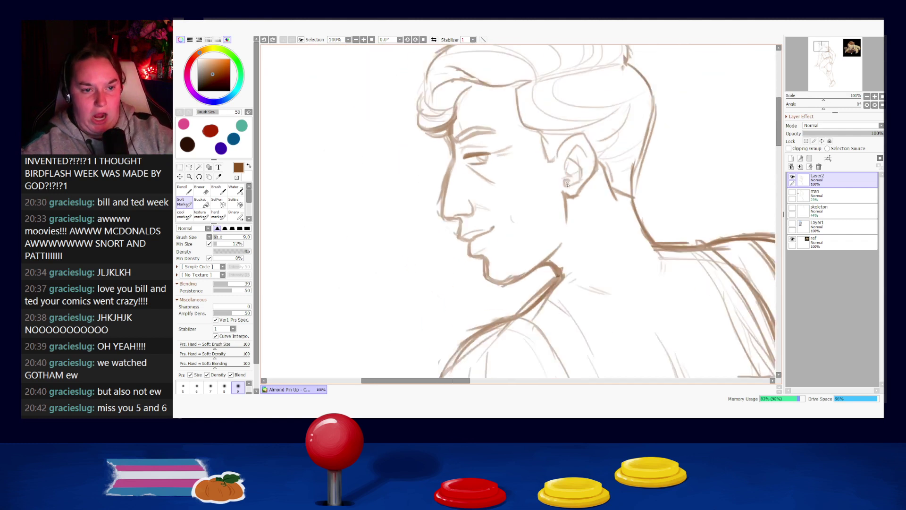
- Erase the rough outer lines along the forehead, nose bridge and nose tip with a small eraser
scroll(560, 189, "up", 4)
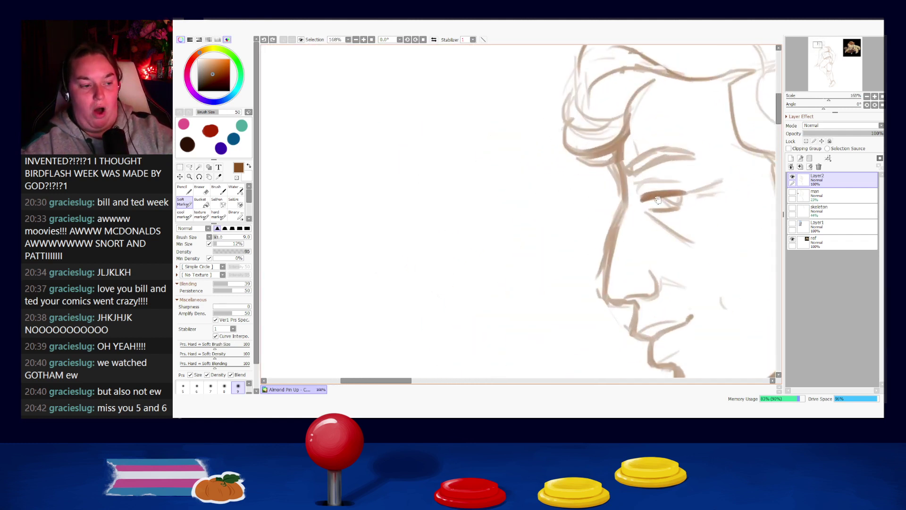
left_click_drag(657, 200, 499, 195)
key("e")
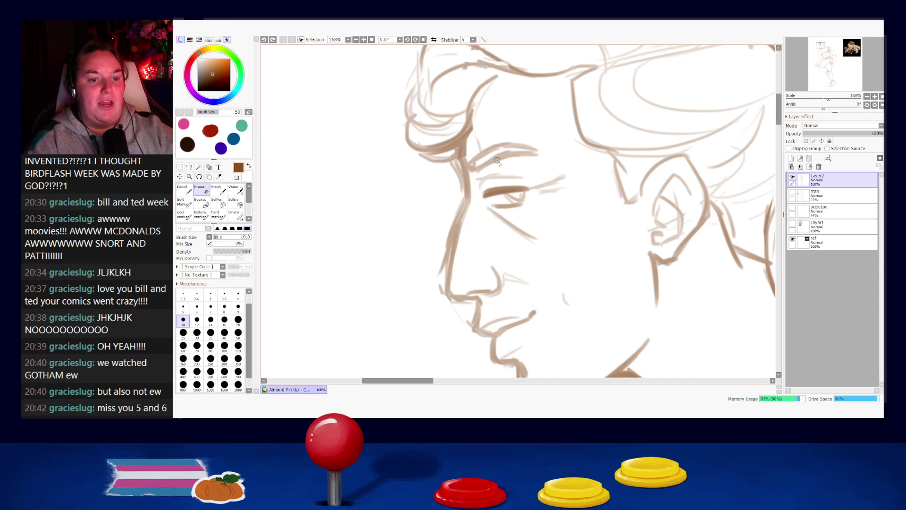
mouse_move(454, 163)
left_mouse_down()
mouse_move(460, 193)
mouse_move(447, 255)
left_mouse_up()
mouse_move(454, 196)
left_mouse_down()
mouse_move(439, 290)
mouse_move(456, 205)
mouse_move(444, 305)
mouse_move(442, 269)
mouse_move(439, 290)
mouse_move(469, 309)
left_mouse_up()
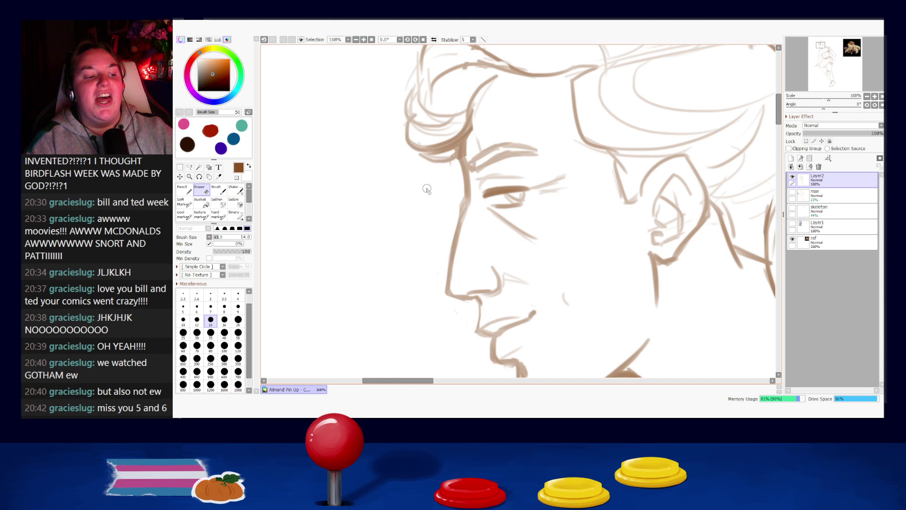
key("b")
mouse_move(481, 306)
left_mouse_down()
mouse_move(478, 329)
mouse_move(496, 335)
left_mouse_up()
key("ctrl+z")
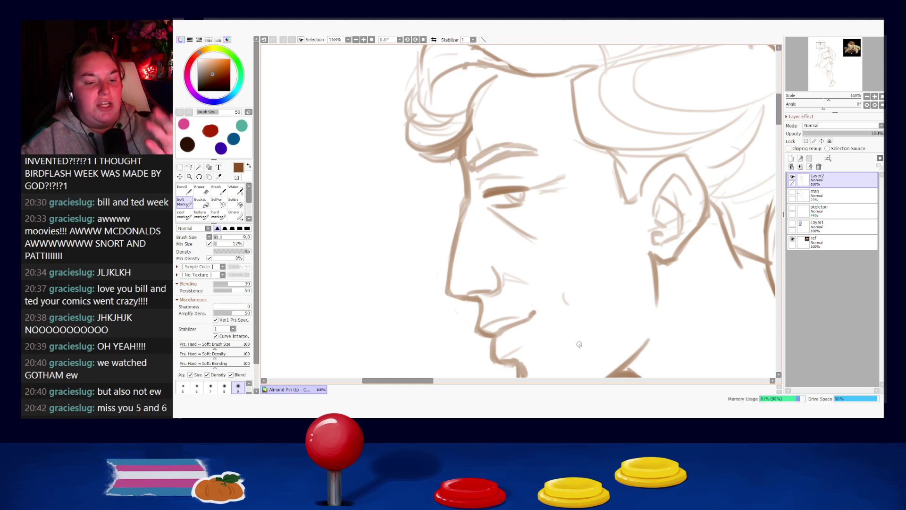
- Lasso the figure's whole head down to the jaw and nape, and scale it down slightly with a free transform
scroll(547, 333, "down", 4)
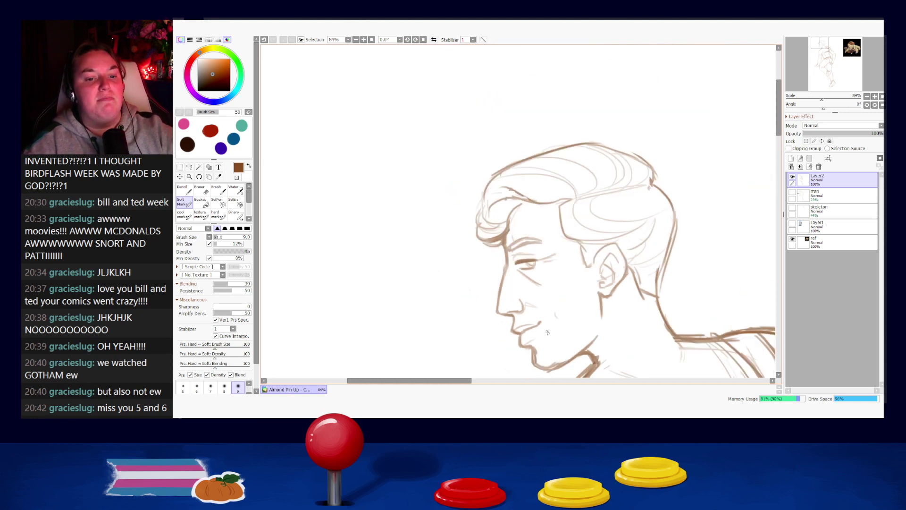
left_click_drag(654, 344, 610, 259)
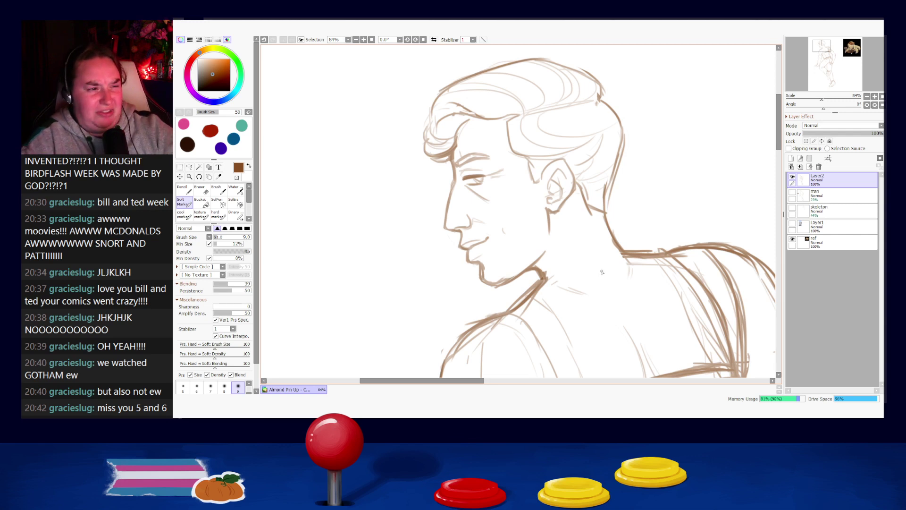
scroll(602, 272, "down", 7)
left_click_drag(652, 369, 537, 183)
scroll(536, 183, "down", 1)
scroll(538, 198, "up", 3)
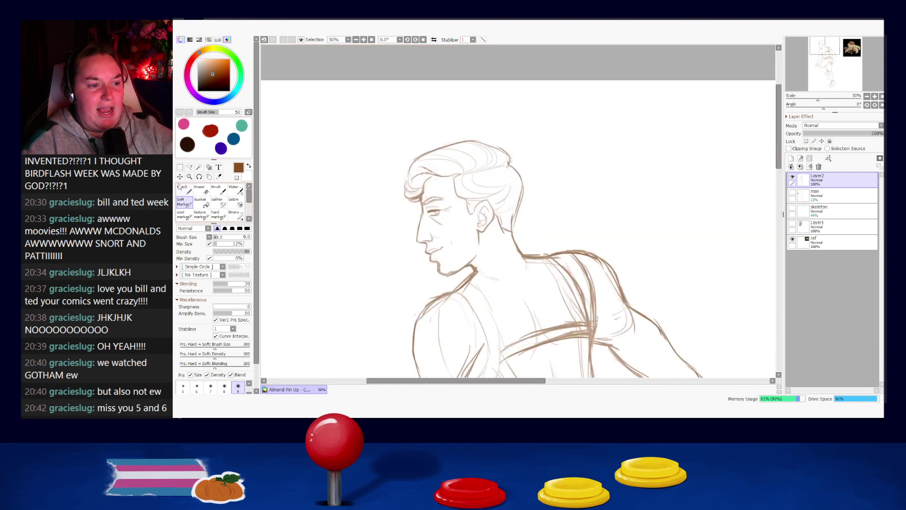
key("a")
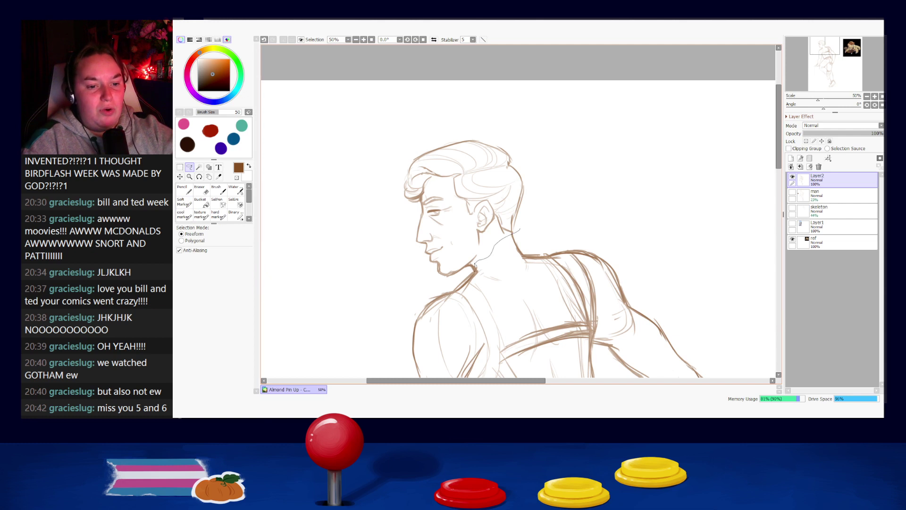
mouse_move(459, 278)
left_mouse_down()
mouse_move(515, 141)
mouse_move(520, 156)
left_mouse_up()
key("ctrl+t")
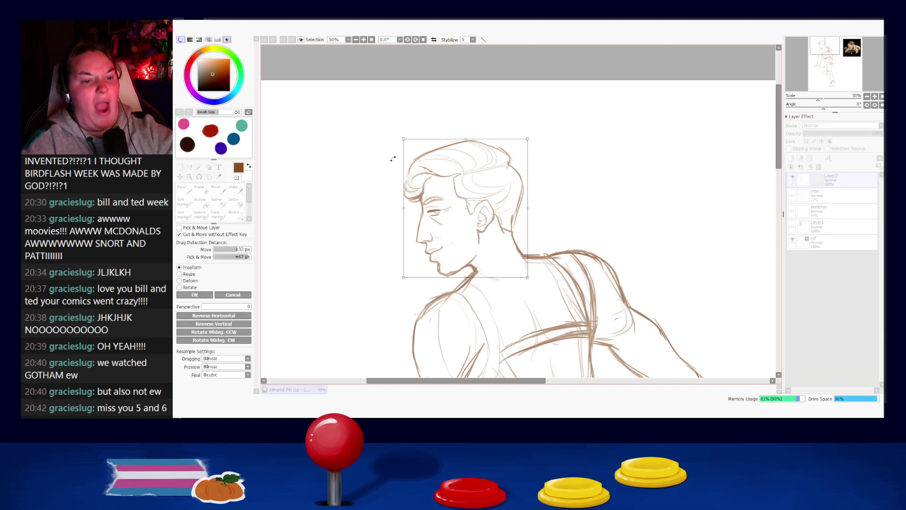
left_click_drag(404, 139, 410, 146)
scroll(555, 265, "down", 5)
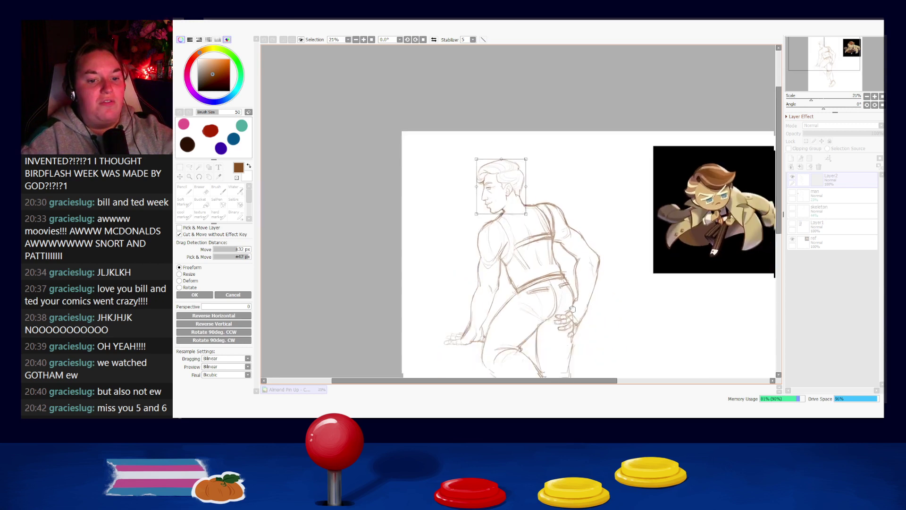
left_click_drag(480, 157, 480, 155)
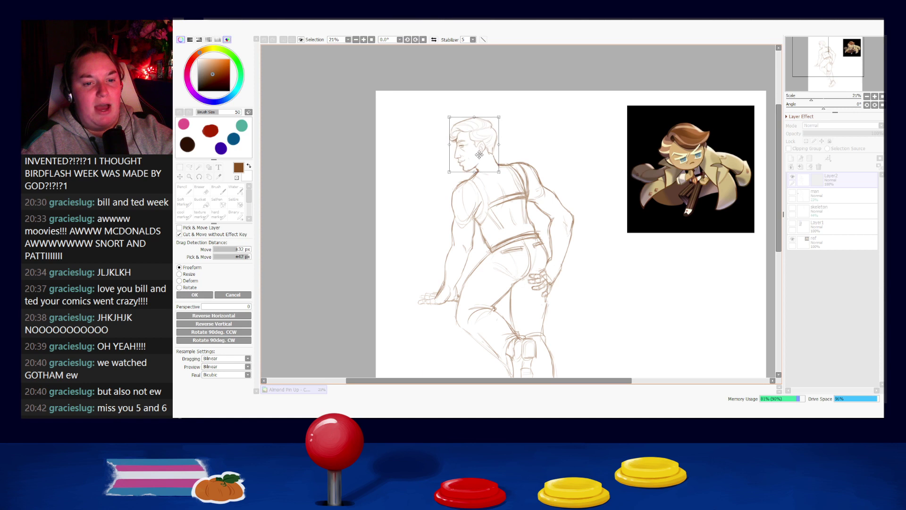
left_click(195, 295)
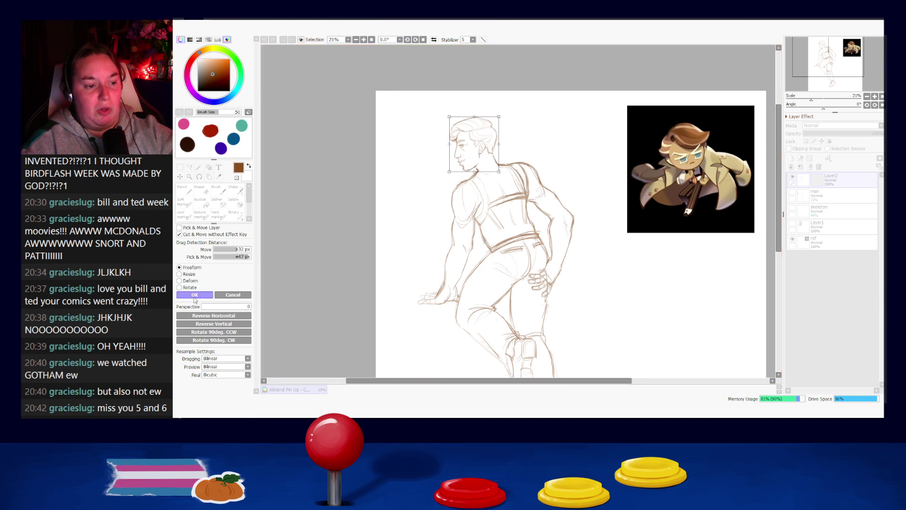
- Deselect the head and erase the old neck lines at the nape and under the jaw with a size 25 eraser
mouse_move(568, 280)
left_mouse_down()
mouse_move(549, 216)
mouse_move(564, 304)
left_mouse_up()
scroll(564, 304, "up", 8)
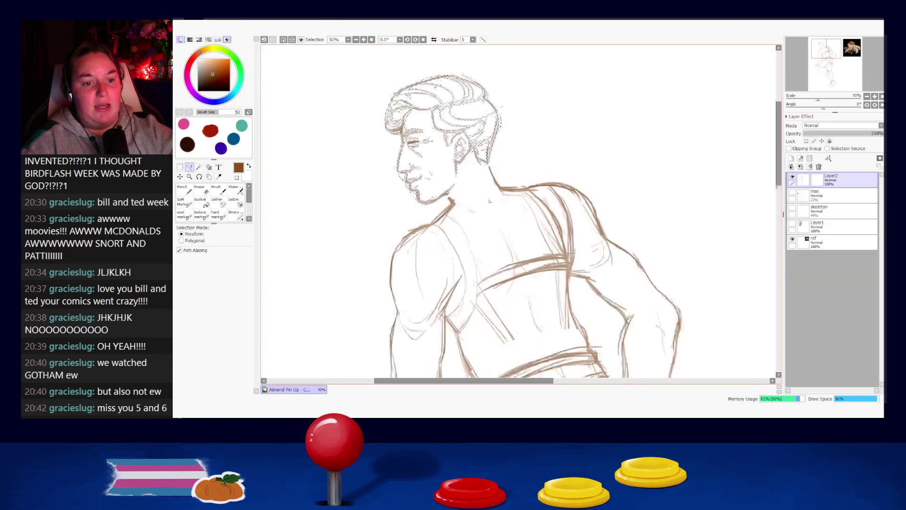
key("ctrl+d")
key("e")
key("bracketright")
key("bracketright")
key("bracketright")
mouse_move(504, 142)
left_mouse_down()
mouse_move(490, 115)
mouse_move(514, 167)
left_mouse_up()
mouse_move(407, 188)
left_mouse_down()
mouse_move(394, 205)
mouse_move(403, 211)
mouse_move(369, 240)
left_mouse_up()
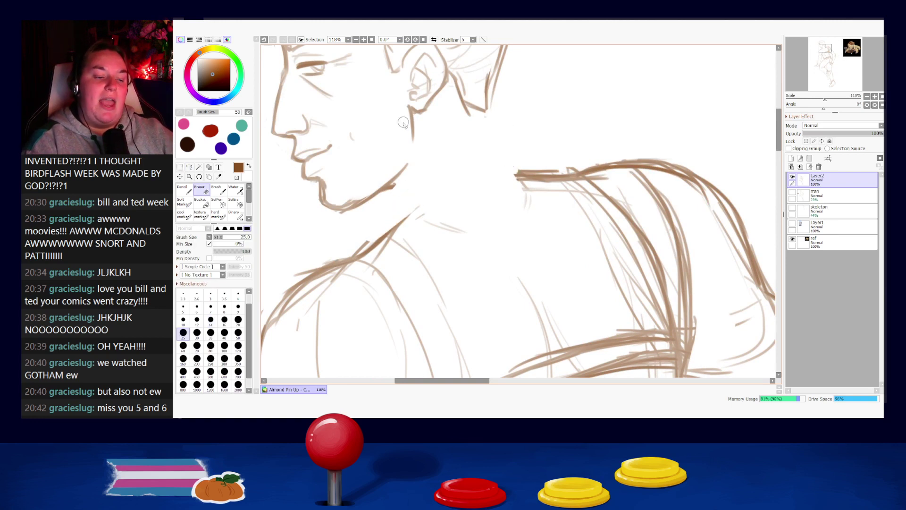
- Redraw the front of the neck with the Soft Marker as a short curve from the jaw down to the near shoulder line
left_click(183, 202)
mouse_move(379, 189)
left_mouse_down()
mouse_move(406, 181)
mouse_move(385, 230)
left_mouse_up()
key("ctrl+z")
key("ctrl+z")
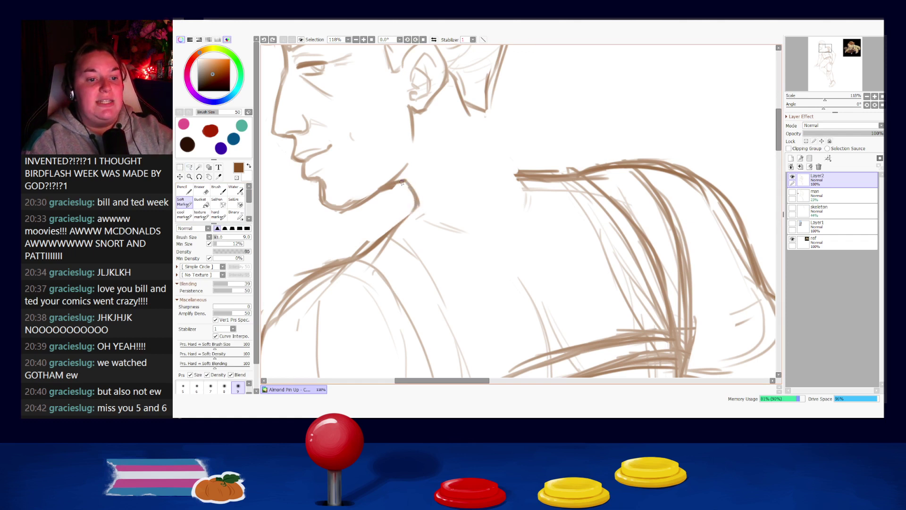
mouse_move(401, 181)
left_mouse_down()
mouse_move(420, 209)
mouse_move(397, 230)
left_mouse_up()
- Redraw the back of the neck as one curved line from the hairline down to the inner end of the shoulder line
mouse_move(487, 92)
left_mouse_down()
mouse_move(520, 166)
mouse_move(493, 125)
mouse_move(519, 170)
left_mouse_up()
key("ctrl+z")
key("ctrl+z")
key("ctrl+z")
left_click_drag(489, 102, 512, 166)
key("ctrl+z")
left_click_drag(487, 112, 517, 170)
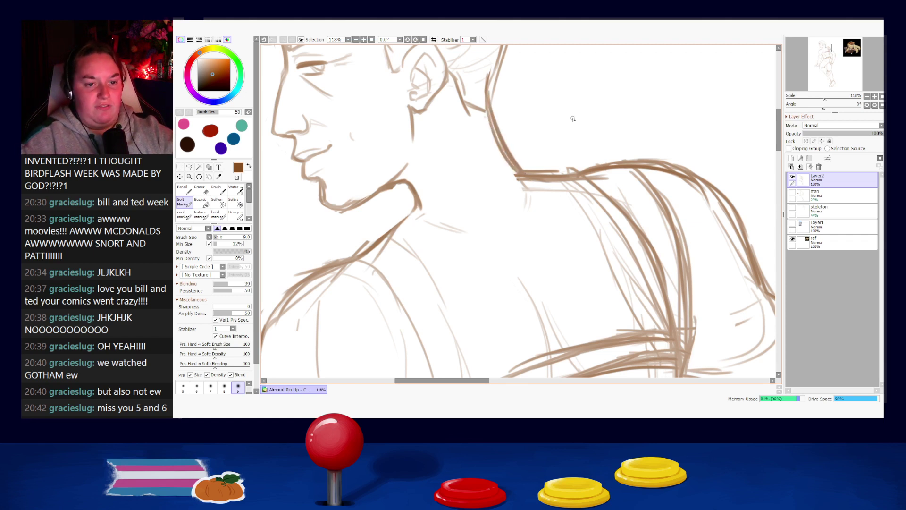
- Sketch the back strap nearer the supporting arm, running from the chest band down to the waistband
scroll(573, 125, "down", 20)
scroll(584, 140, "up", 10)
scroll(592, 139, "up", 2)
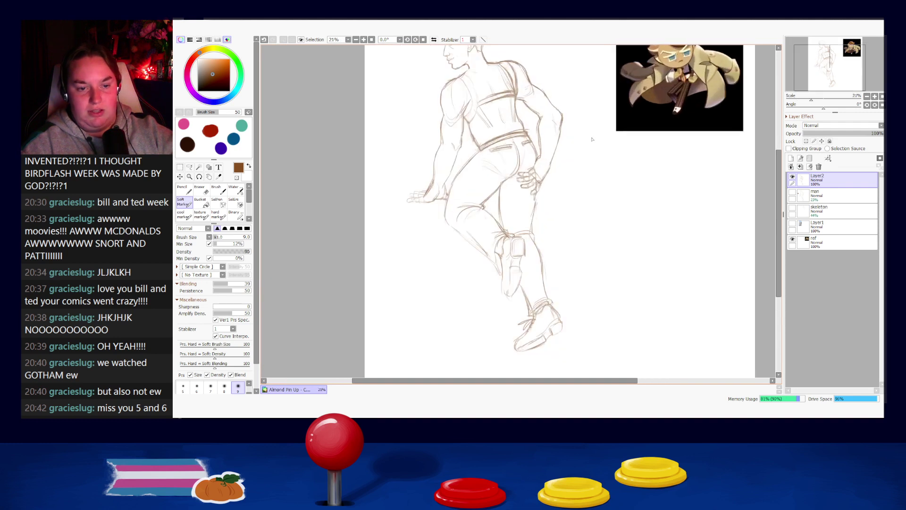
scroll(509, 120, "up", 7)
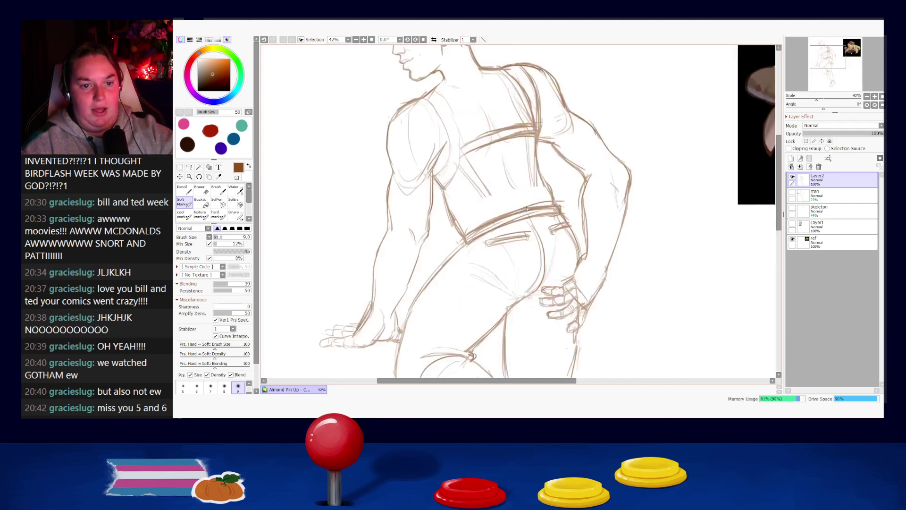
mouse_move(416, 135)
left_mouse_down()
mouse_move(467, 224)
mouse_move(449, 197)
left_mouse_up()
key("ctrl+z")
key("ctrl+z")
mouse_move(422, 117)
left_mouse_down()
mouse_move(473, 224)
mouse_move(459, 217)
mouse_move(465, 230)
left_mouse_up()
key("ctrl+z")
key("ctrl+z")
left_click_drag(421, 122, 470, 226)
- Sketch the back strap on the bent-arm side down to the waistband, and erase the stray lines around it
left_click_drag(528, 90, 554, 200)
key("ctrl+z")
left_click_drag(544, 105, 562, 191)
key("e")
mouse_move(549, 129)
left_mouse_down()
mouse_move(550, 157)
mouse_move(538, 103)
mouse_move(556, 187)
left_mouse_up()
mouse_move(537, 109)
left_mouse_down()
mouse_move(553, 175)
mouse_move(542, 123)
mouse_move(543, 174)
mouse_move(528, 104)
mouse_move(521, 134)
left_mouse_up()
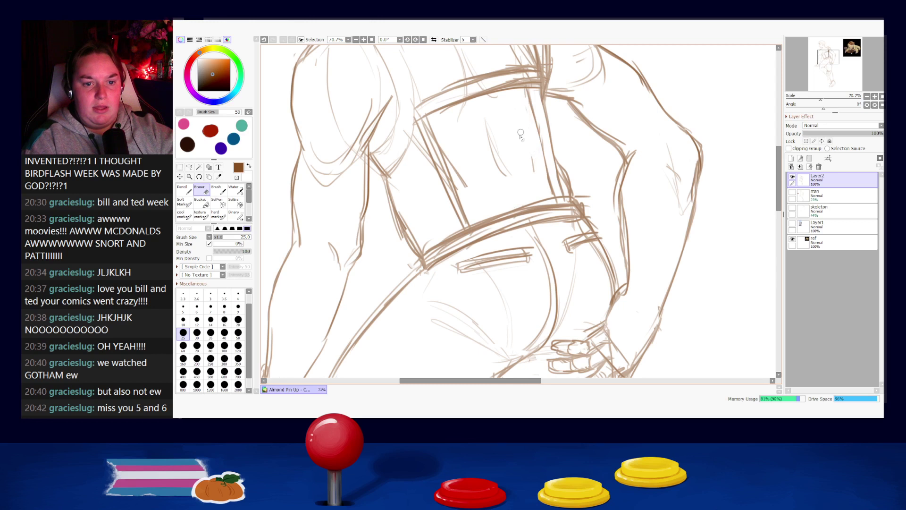
- Erase the doubled lines of the strap nearer the supporting arm, and redraw its two edges cleanly
mouse_move(440, 155)
left_mouse_down()
mouse_move(430, 125)
mouse_move(455, 201)
mouse_move(431, 135)
mouse_move(455, 188)
left_mouse_up()
left_click_drag(442, 157, 449, 155)
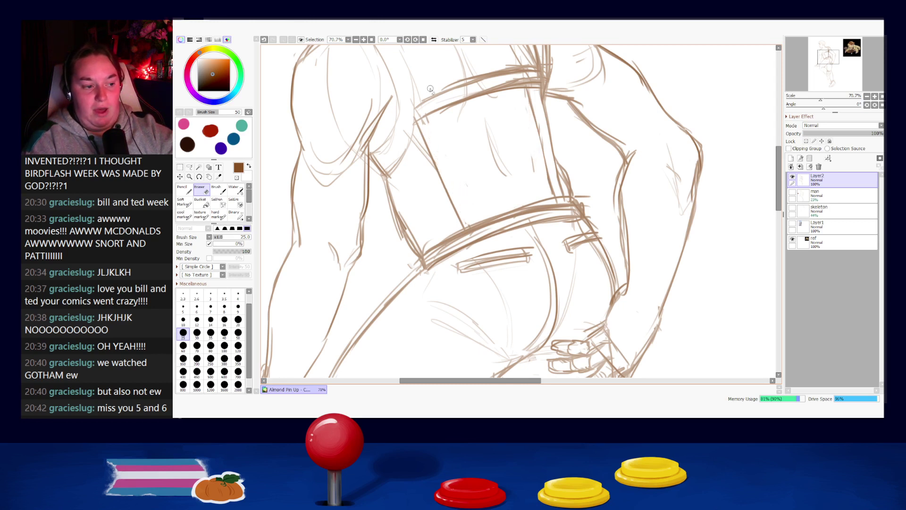
key("b")
left_click_drag(426, 127, 472, 225)
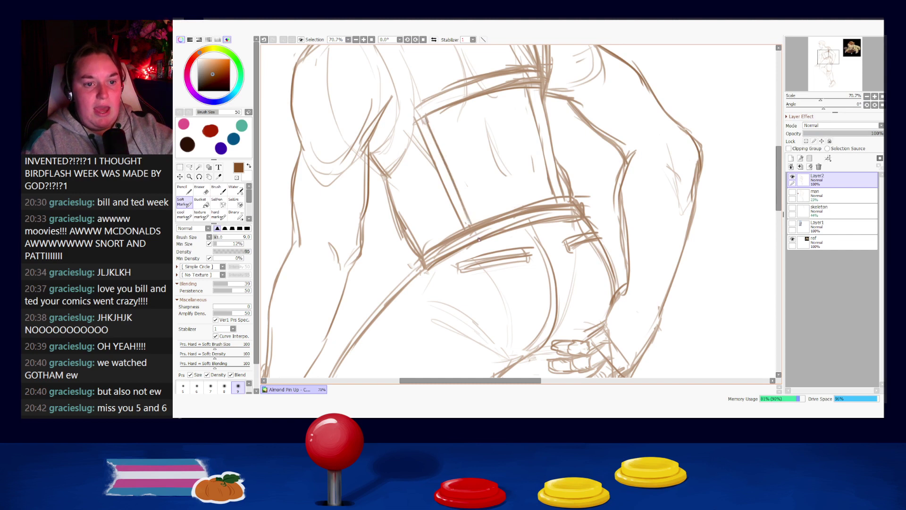
left_click_drag(429, 118, 469, 218)
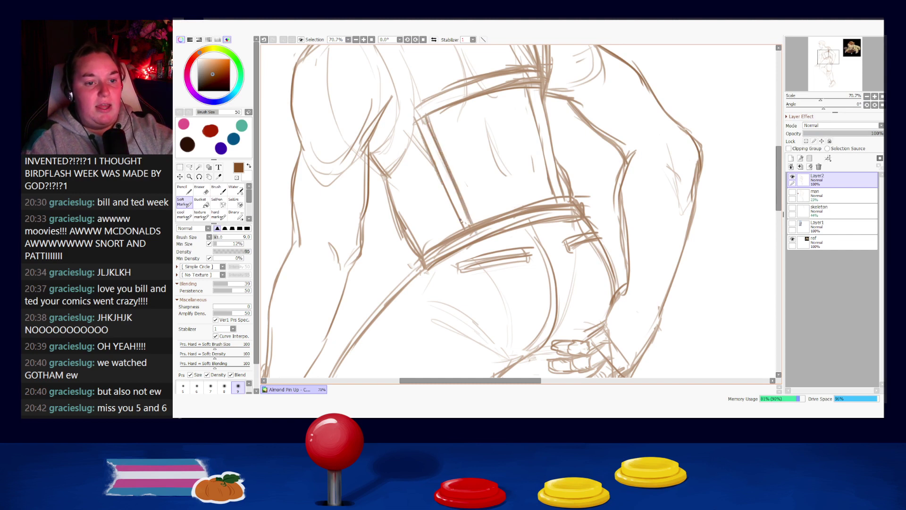
- Reinforce the edges of the strap on the bent-arm side between the chest band and waistband
left_click_drag(529, 93, 555, 197)
key("ctrl+z")
mouse_move(545, 106)
left_mouse_down()
mouse_move(560, 202)
mouse_move(563, 185)
left_mouse_up()
key("ctrl+z")
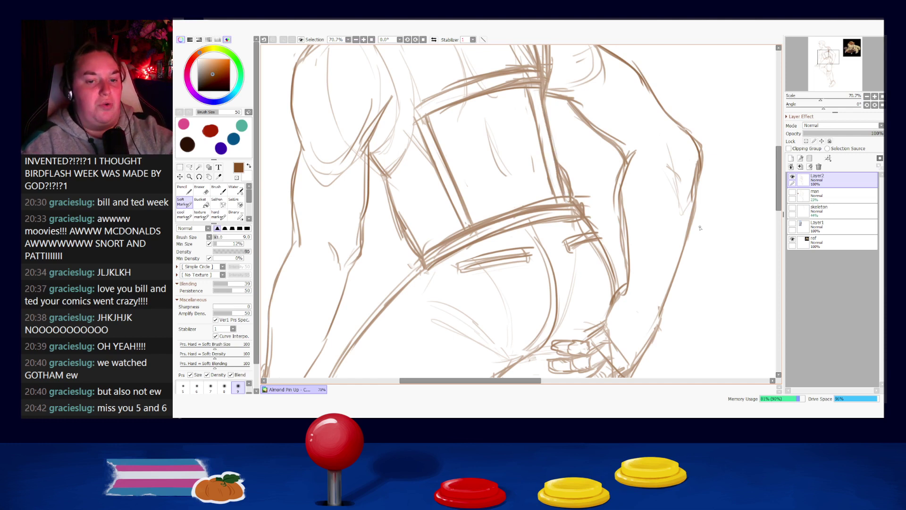
- Select the supporting hand with a freeform lasso and move it slightly lower, away from the forearm
scroll(700, 228, "down", 5)
left_click_drag(695, 264, 631, 232)
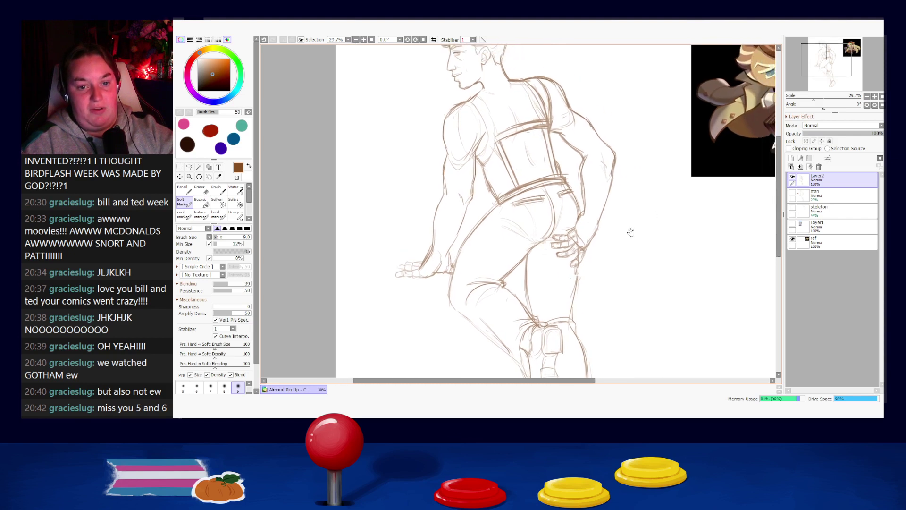
scroll(630, 233, "down", 3)
scroll(611, 191, "up", 5)
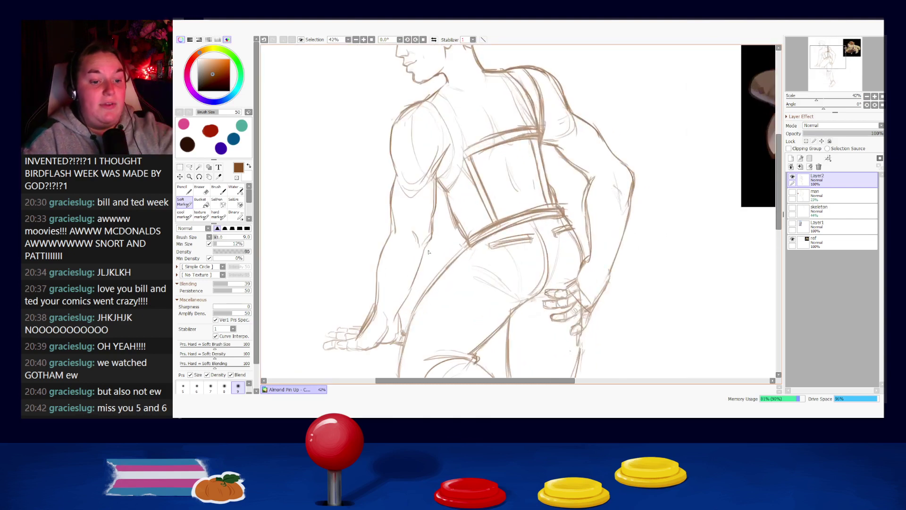
left_click_drag(421, 308, 466, 228)
key("l")
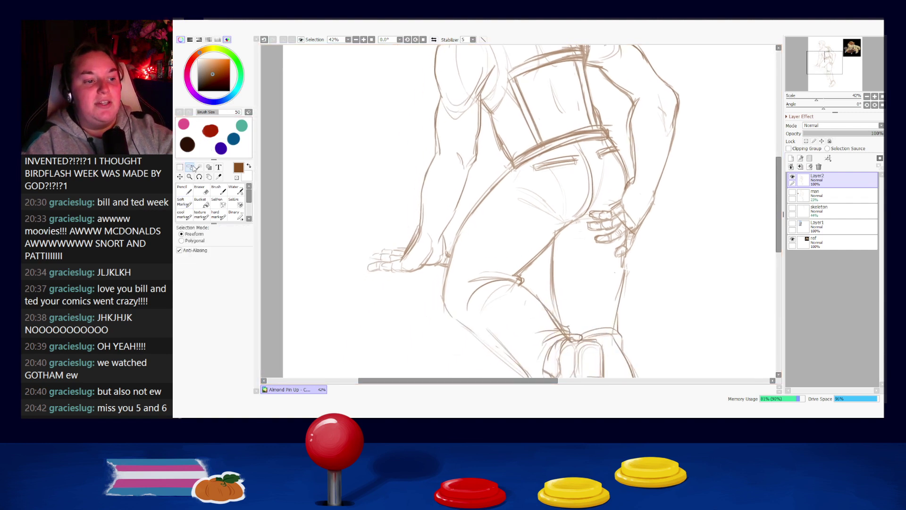
left_click_drag(422, 231, 396, 303)
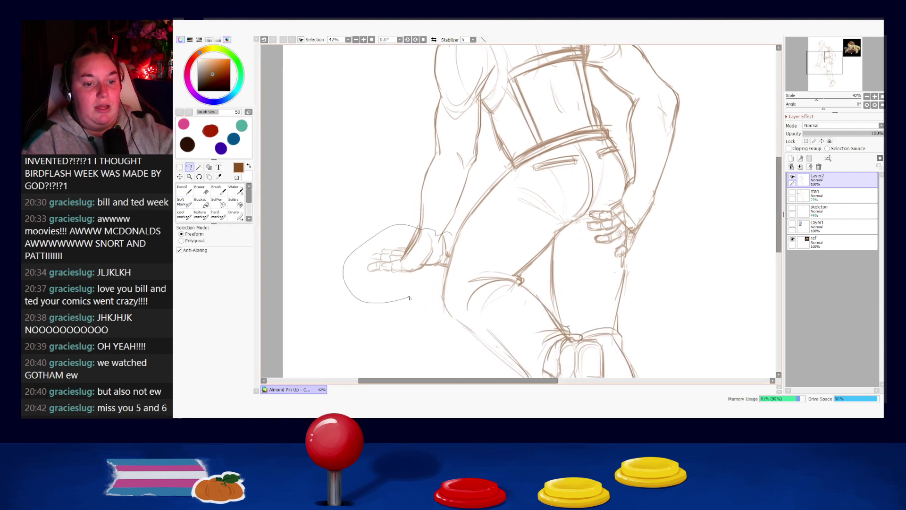
left_click_drag(452, 255, 452, 258)
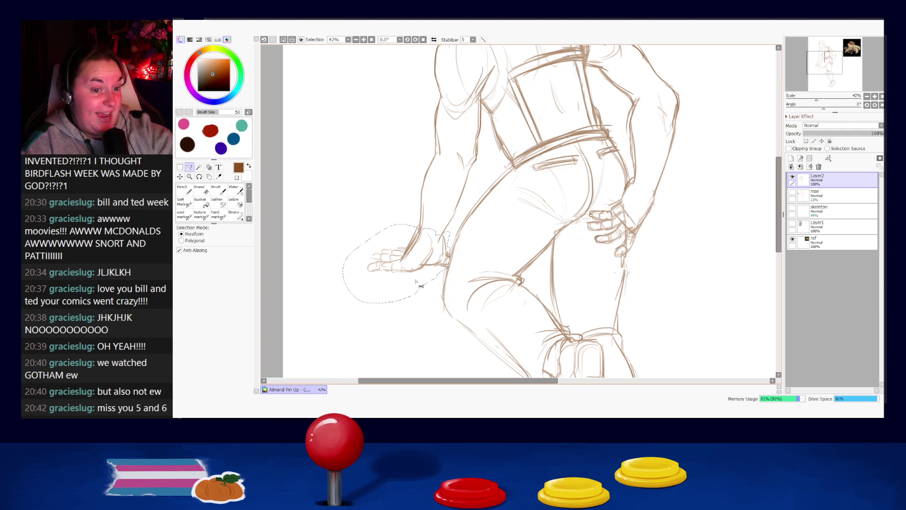
left_click_drag(419, 265, 413, 279)
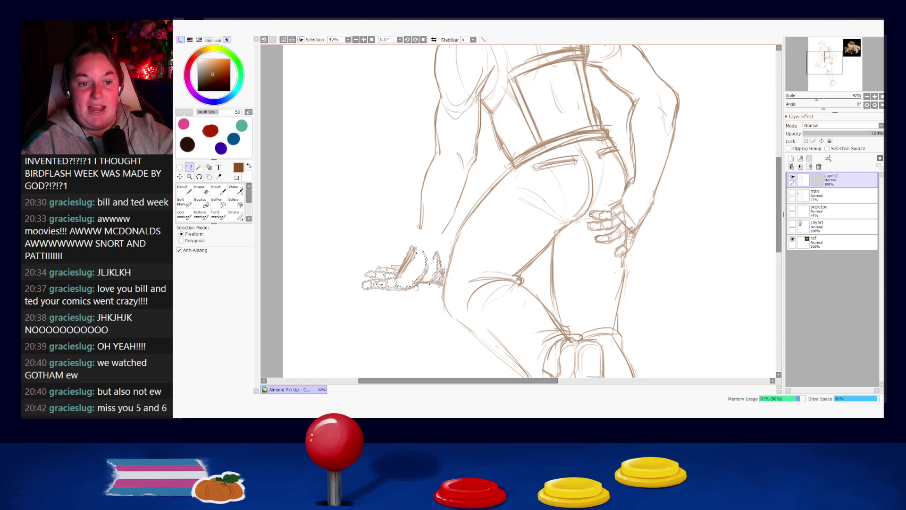
- Lasso the supporting forearm, move and transform it to join the lowered hand, and return to the soft marker
mouse_move(480, 138)
left_mouse_down()
mouse_move(424, 163)
mouse_move(429, 246)
mouse_move(478, 185)
left_mouse_up()
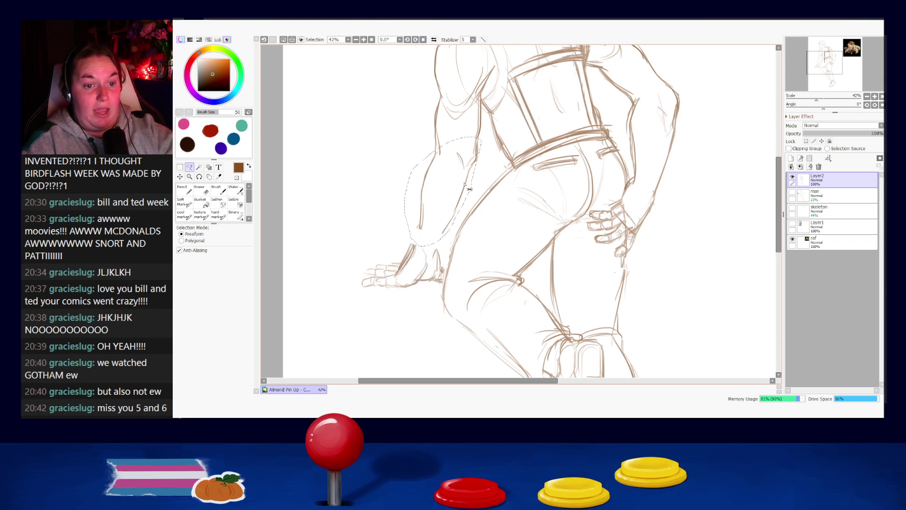
key("Delete")
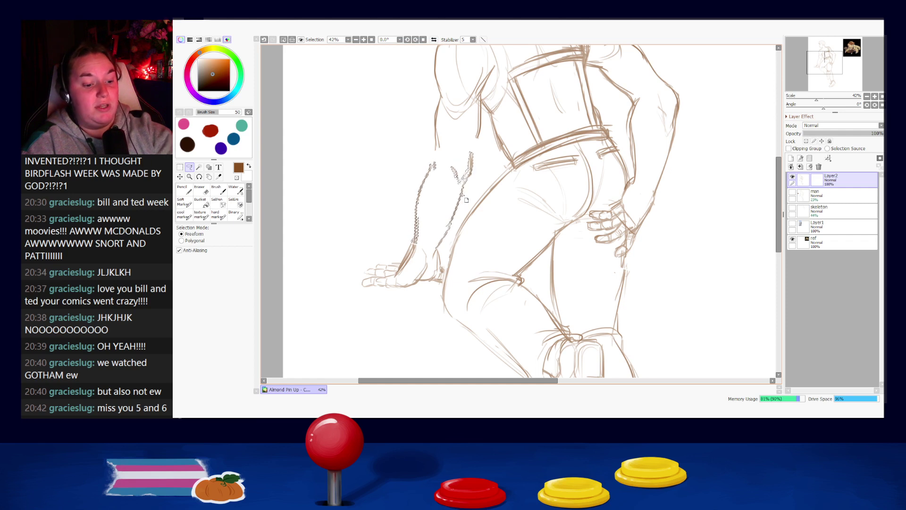
key("ctrl+t")
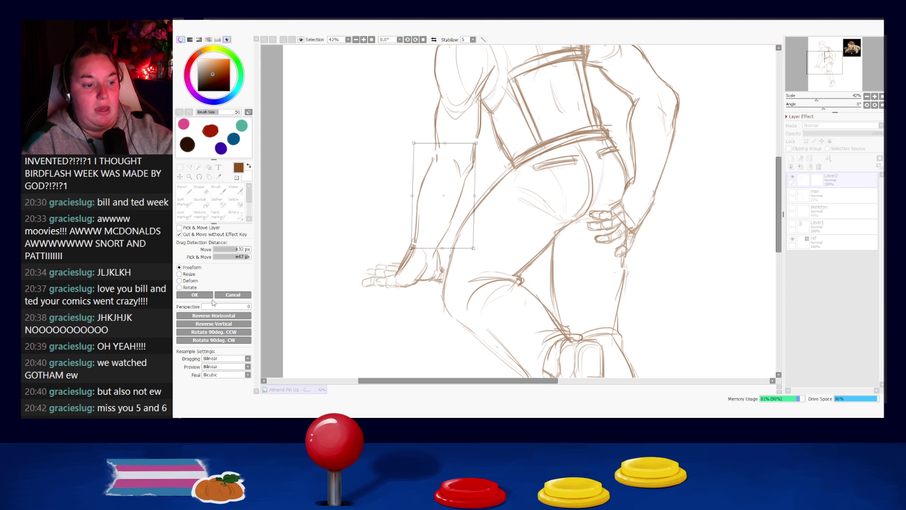
key("Return")
left_click(185, 202)
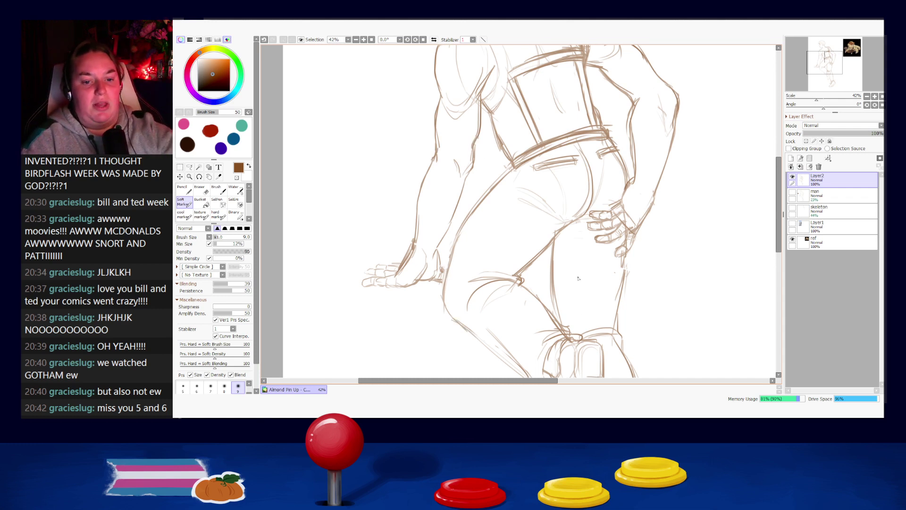
- Try sketching a lengthwise detail line along the sole of the raised shoe
scroll(578, 278, "down", 6)
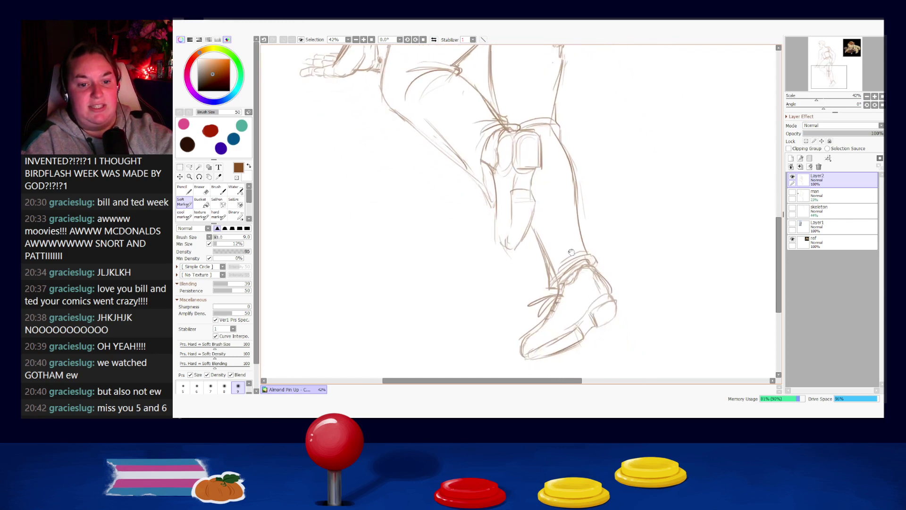
scroll(536, 222, "down", 2)
key("ctrl+z")
left_click_drag(482, 174, 495, 203)
key("ctrl+z")
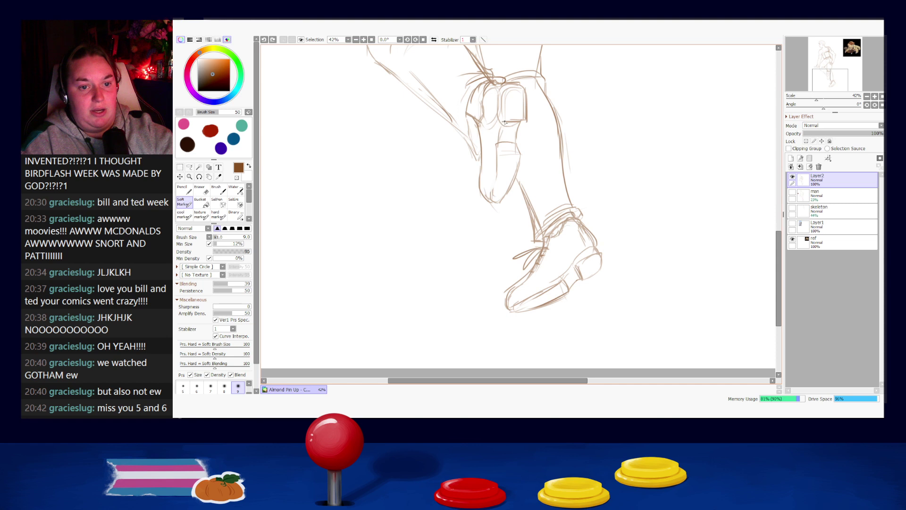
left_click_drag(496, 179, 494, 198)
key("ctrl+z")
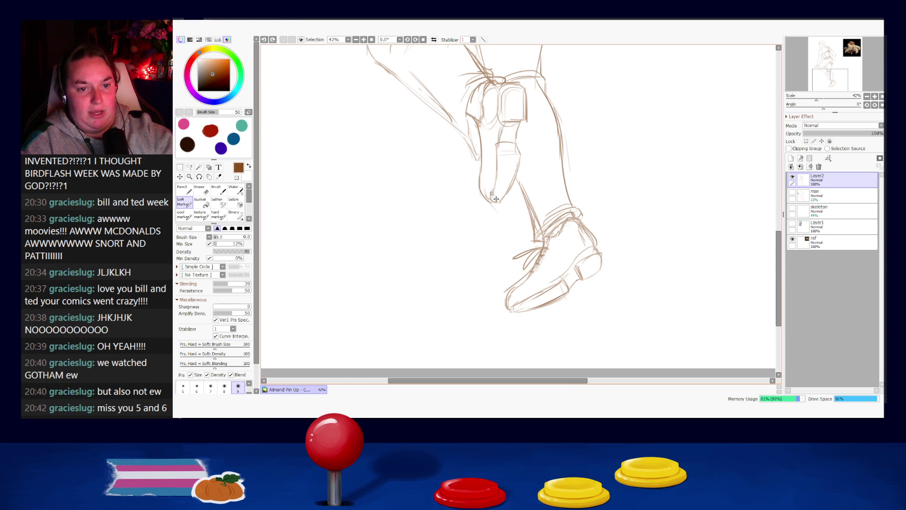
left_click_drag(497, 155, 495, 185)
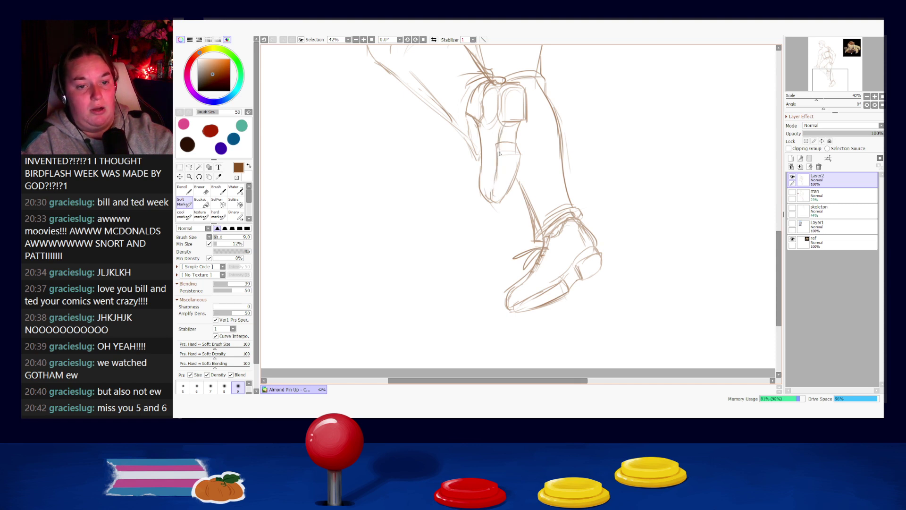
left_click_drag(497, 173, 493, 190)
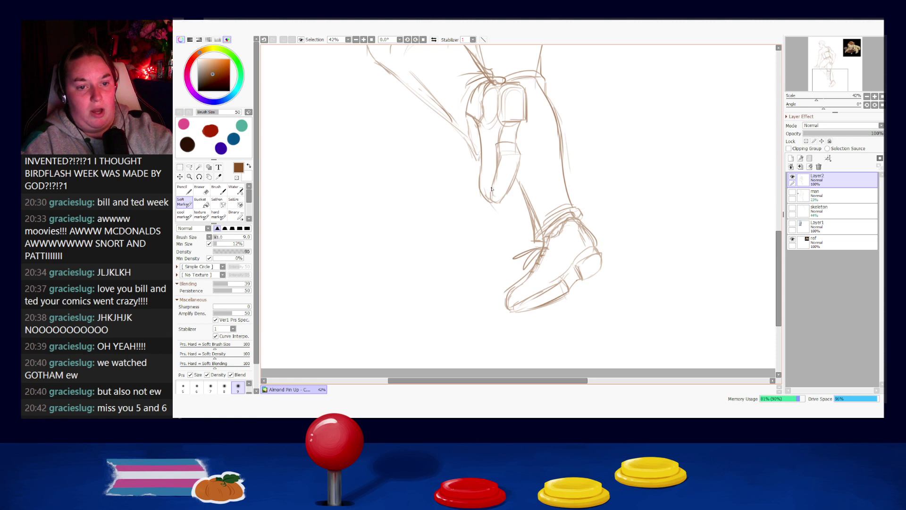
- Add an inner contour to the raised shoe's heel, and undo the extra strokes on the sole
left_click_drag(499, 104, 498, 130)
mouse_move(506, 99)
left_mouse_down()
mouse_move(503, 126)
mouse_move(508, 96)
mouse_move(507, 111)
mouse_move(503, 101)
mouse_move(510, 93)
mouse_move(524, 101)
mouse_move(513, 100)
mouse_move(514, 89)
mouse_move(526, 94)
mouse_move(518, 107)
mouse_move(513, 83)
mouse_move(527, 90)
mouse_move(502, 101)
mouse_move(504, 122)
left_mouse_up()
key("ctrl+z")
key("ctrl+z")
key("ctrl+z")
key("ctrl+z")
key("ctrl+z")
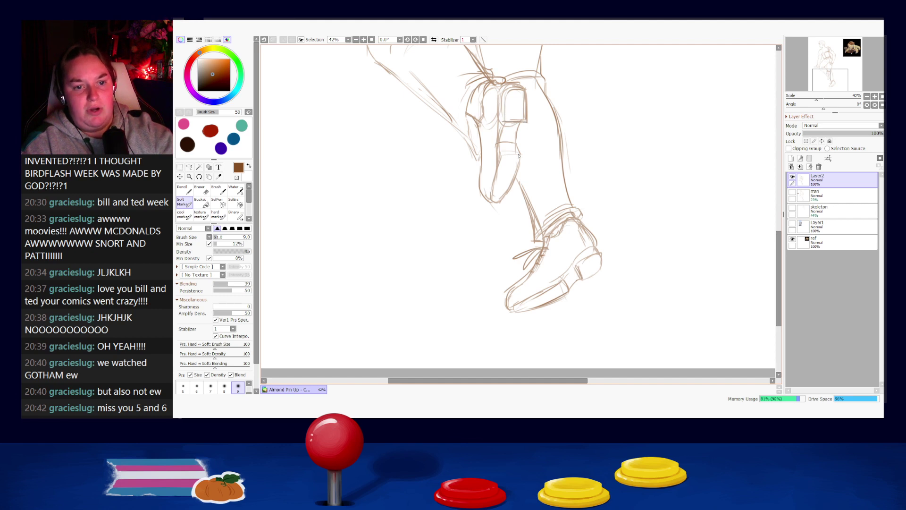
left_click_drag(502, 163, 499, 184)
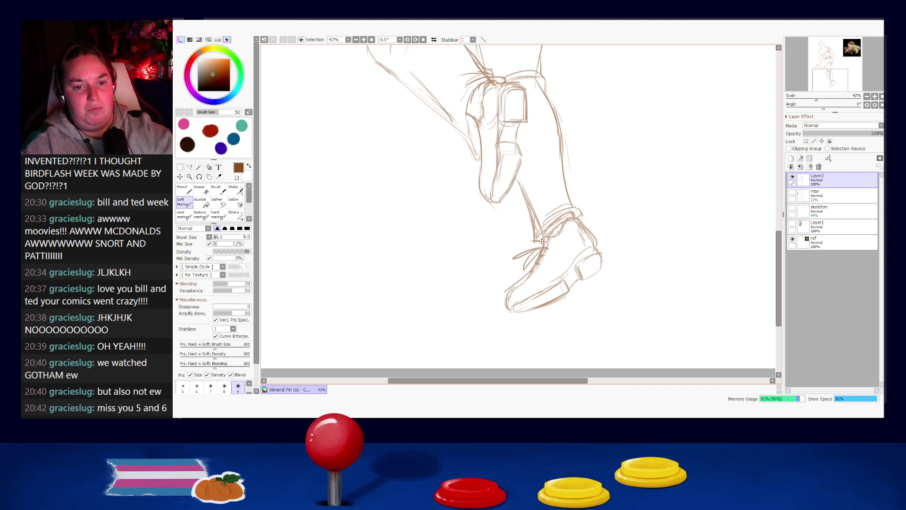
key("ctrl+z")
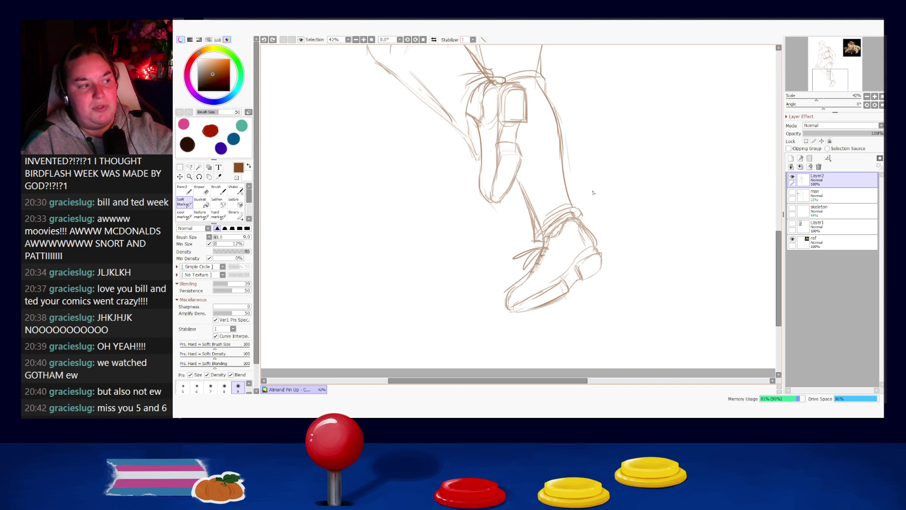
- Erase the overlapping wrist lines of the supporting hand, and redraw the wrist contour and the palm's lower edge
mouse_move(635, 131)
left_mouse_down()
mouse_move(607, 176)
mouse_move(620, 262)
left_mouse_up()
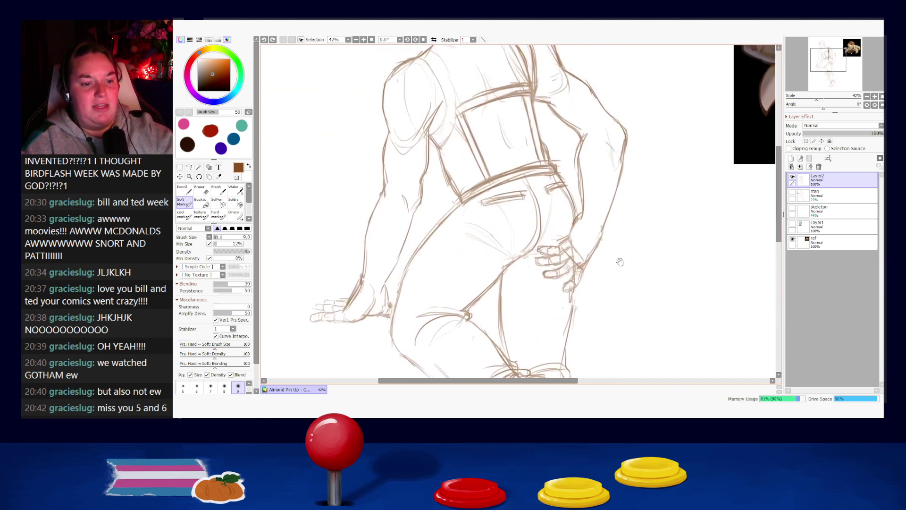
key("e")
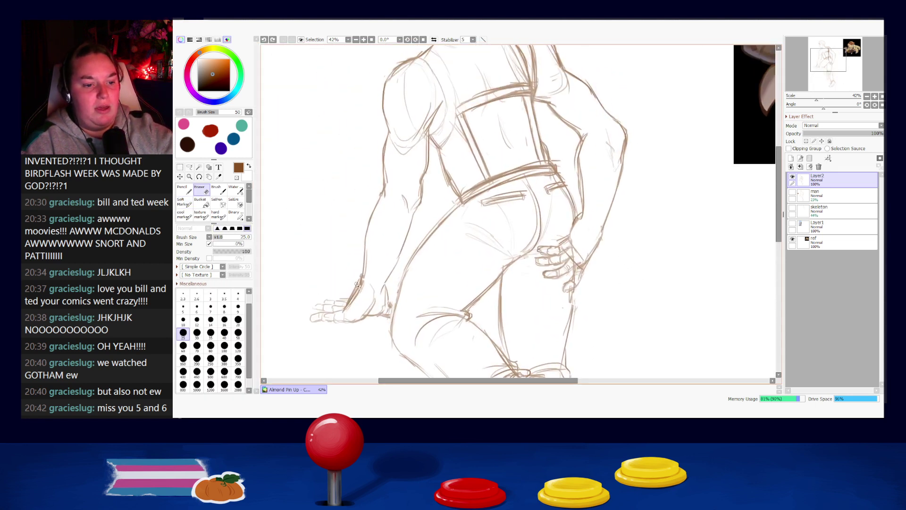
left_click_drag(362, 291, 349, 311)
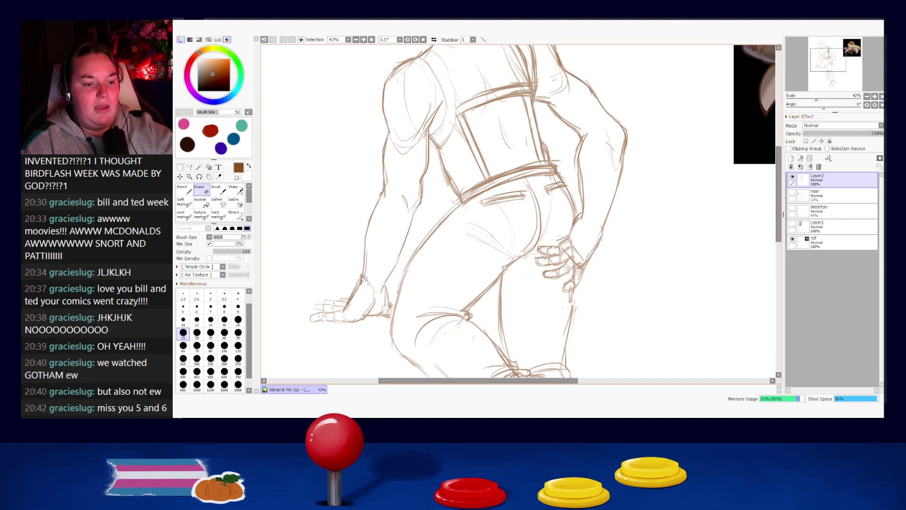
mouse_move(365, 283)
left_mouse_down()
mouse_move(363, 263)
mouse_move(350, 306)
mouse_move(357, 290)
left_mouse_up()
key("b")
key("ctrl+z")
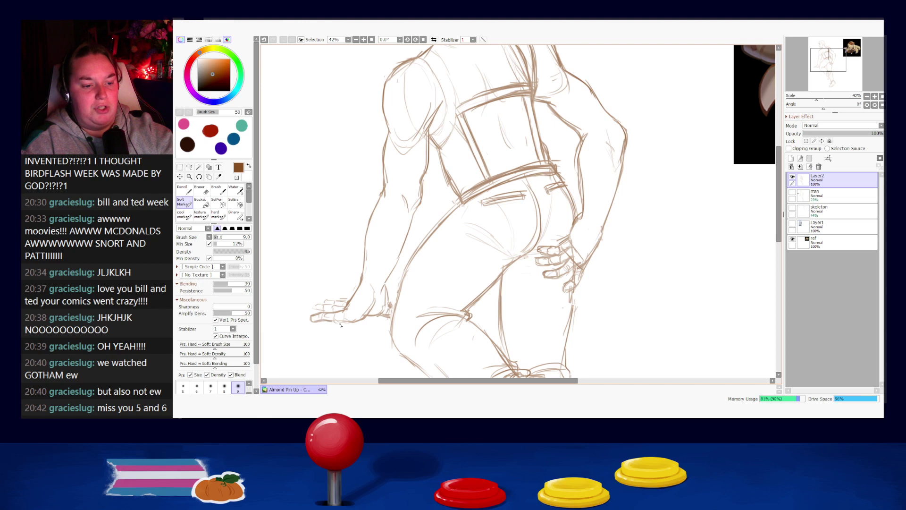
left_click_drag(349, 323, 371, 315)
key("ctrl+z")
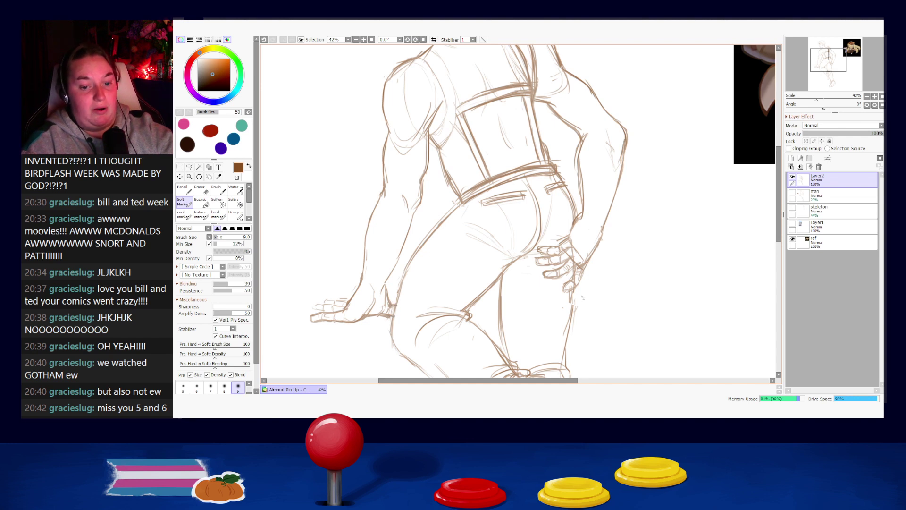
- Rework the outer thigh contour just below the hand resting on the hip
key("ctrl+z")
left_click_drag(574, 317, 568, 324)
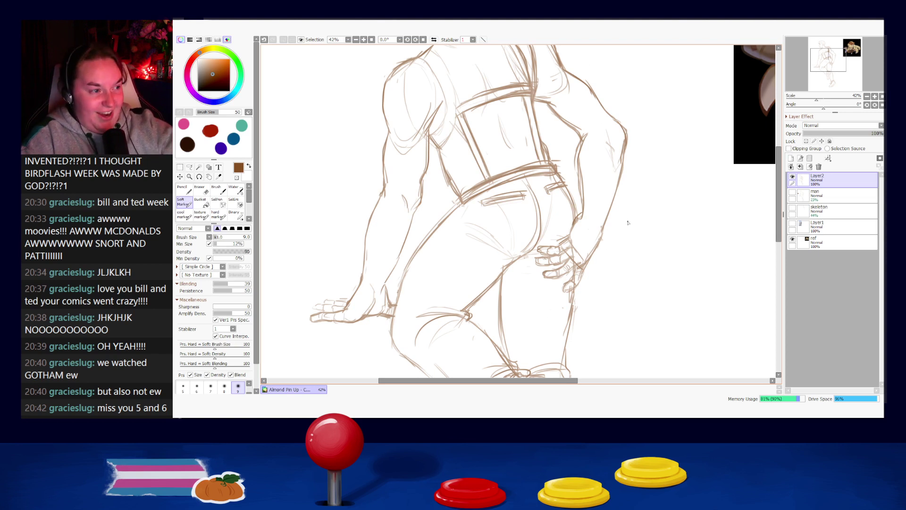
key("ctrl+z")
key("ctrl+z")
left_click_drag(575, 291, 566, 337)
key("ctrl+z")
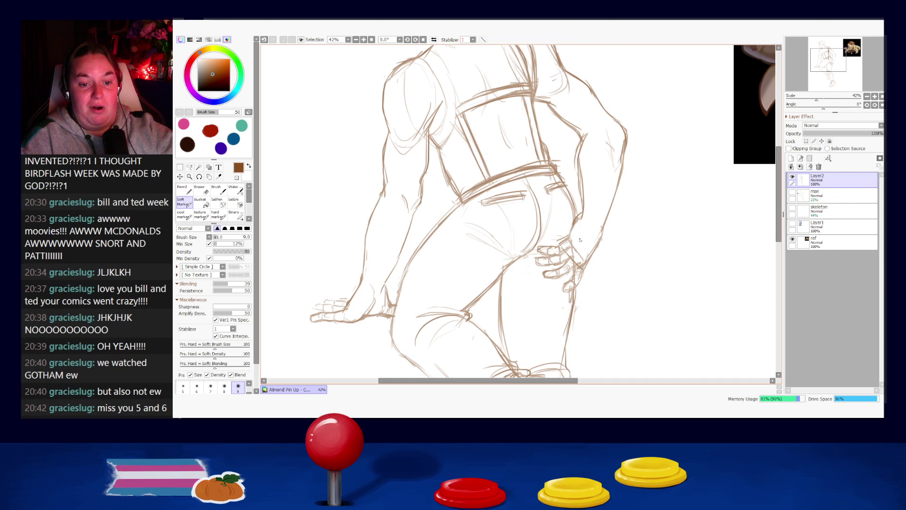
- Sketch the curved armhole line from the top of the supporting arm's shoulder down to the armpit
key("e")
left_click_drag(595, 253, 602, 296)
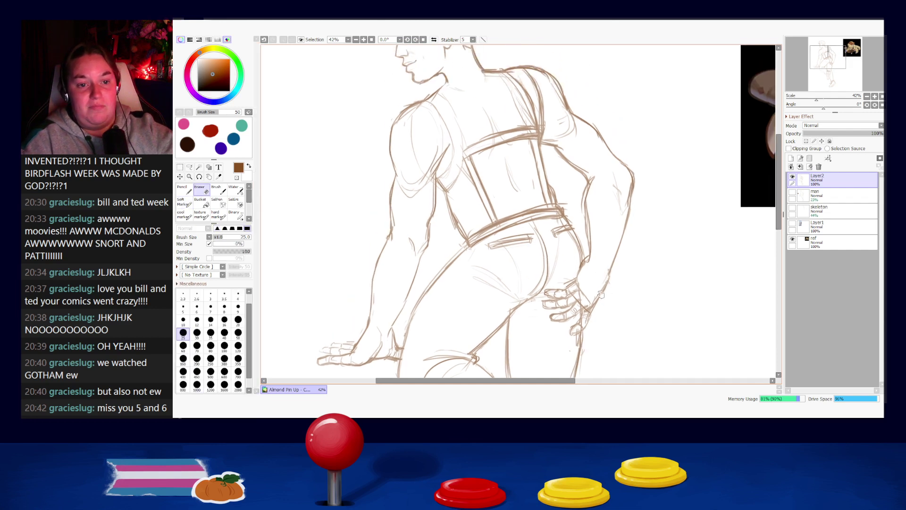
key("b")
left_click_drag(507, 171, 538, 275)
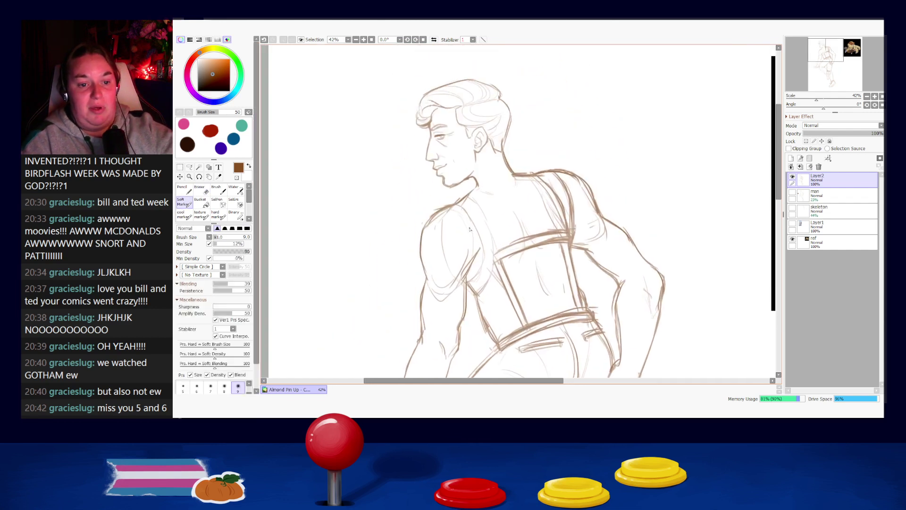
left_click_drag(441, 212, 469, 237)
key("ctrl+z")
mouse_move(446, 209)
left_mouse_down()
mouse_move(479, 248)
mouse_move(472, 229)
mouse_move(478, 283)
left_mouse_up()
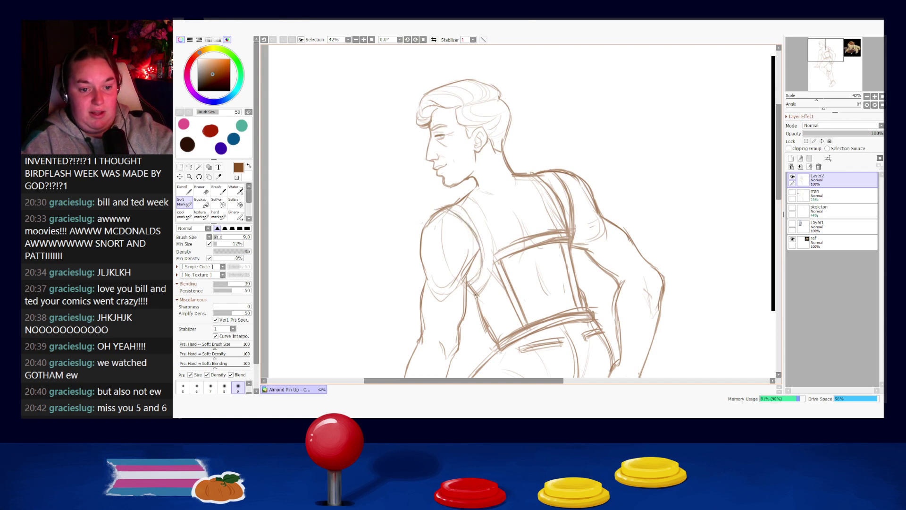
- Rework the shoulder strap's edge beside the supporting arm's armhole, down to where it meets the horizontal back strap
mouse_move(462, 203)
left_mouse_down()
mouse_move(479, 215)
mouse_move(490, 264)
left_mouse_up()
key("ctrl+z")
key("ctrl+z")
key("ctrl+z")
mouse_move(483, 218)
left_mouse_down()
mouse_move(495, 265)
mouse_move(484, 283)
mouse_move(519, 243)
left_mouse_up()
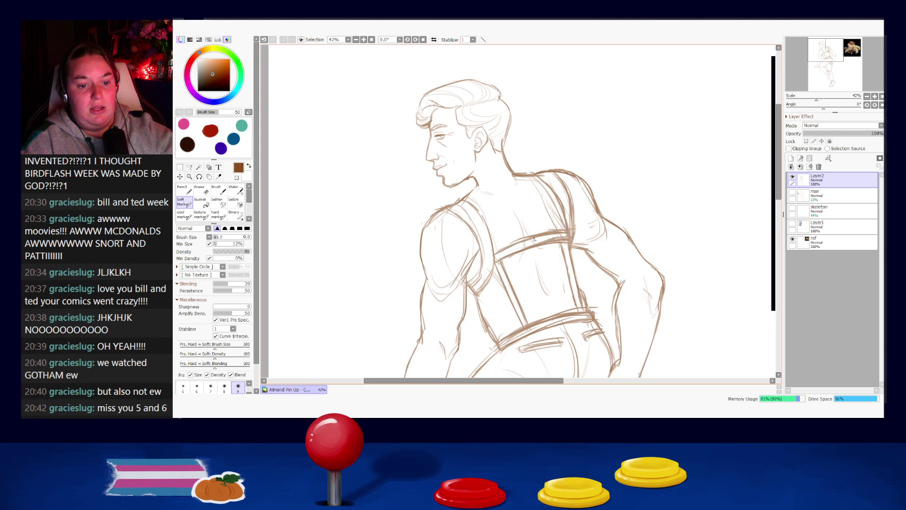
- Erase the doubled lines of the far shoulder strap and the horizontal back strap with the eraser at size 40
key("e")
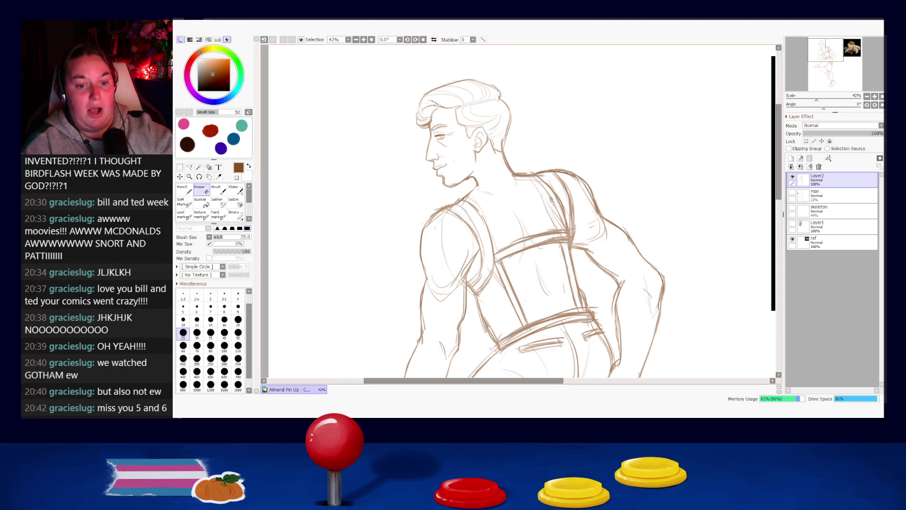
key("bracketright")
key("bracketright")
key("bracketright")
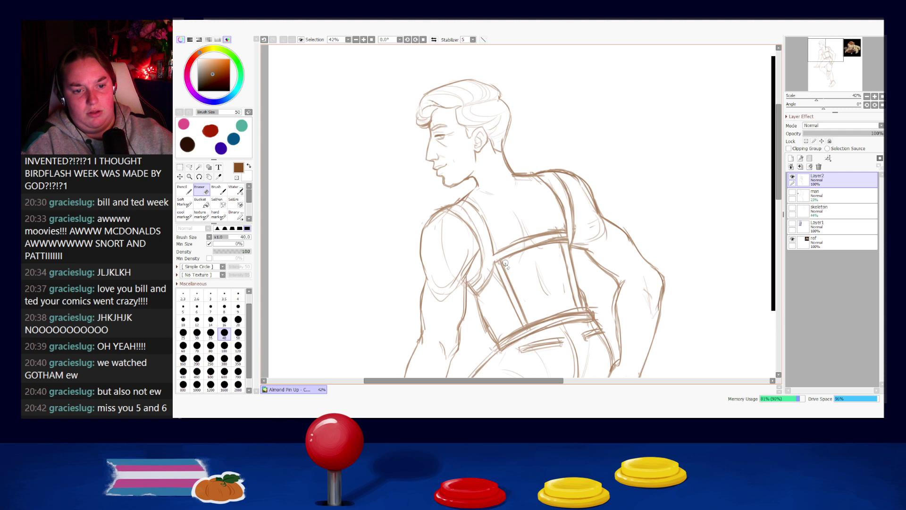
mouse_move(568, 232)
left_mouse_down()
mouse_move(566, 250)
mouse_move(542, 240)
mouse_move(550, 239)
mouse_move(528, 245)
mouse_move(569, 238)
mouse_move(561, 226)
left_mouse_up()
key("ctrl+z")
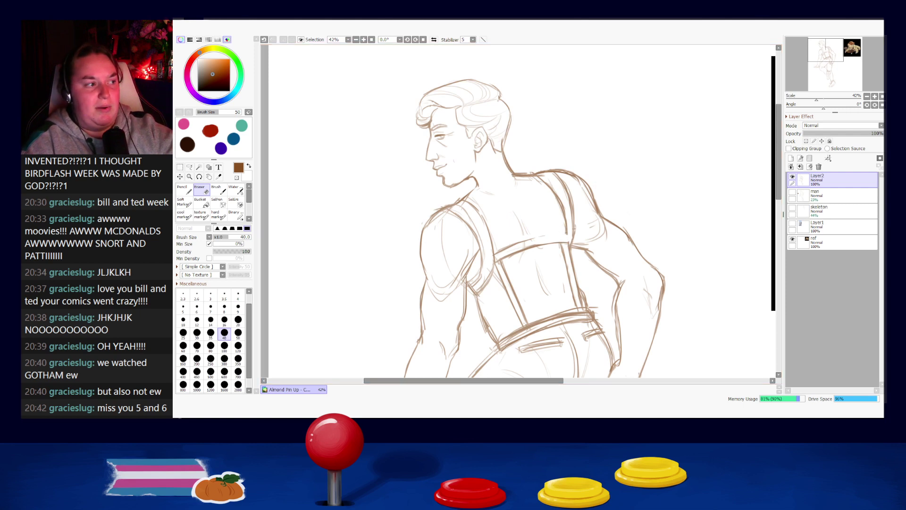
- Redraw the horizontal back strap's upper edge with the Soft Marker up to the far shoulder strap
key("n")
left_click_drag(516, 248, 569, 237)
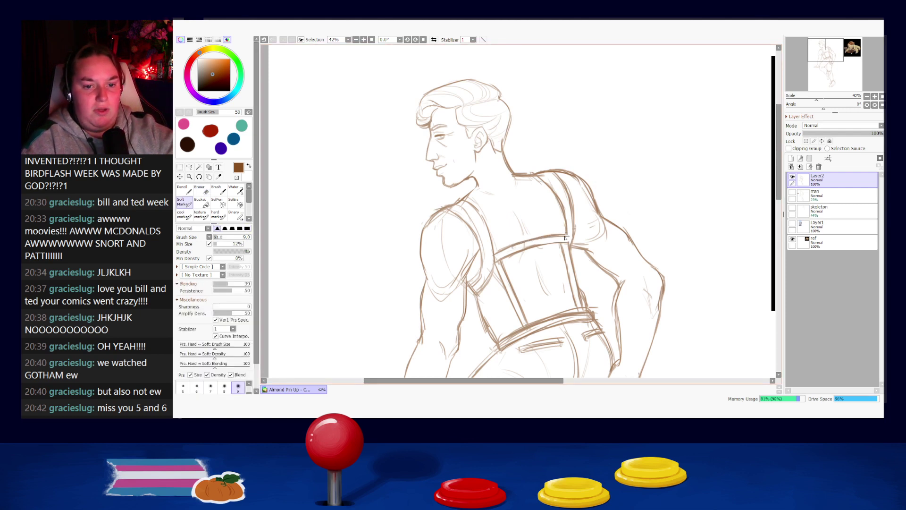
key("ctrl+z")
mouse_move(566, 235)
left_mouse_down()
mouse_move(571, 254)
mouse_move(584, 204)
left_mouse_up()
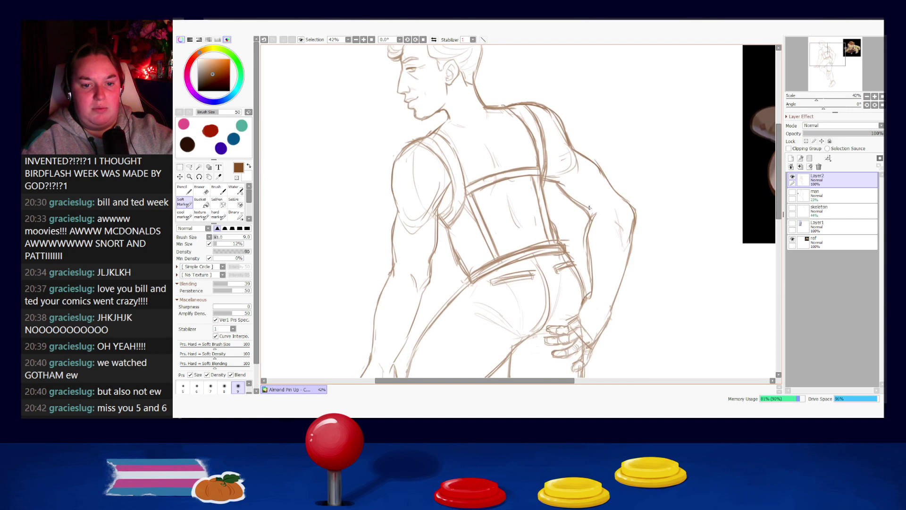
- Reinforce the bent arm's underside near the armpit, and try strokes along its inner forearm
left_click_drag(543, 182, 562, 189)
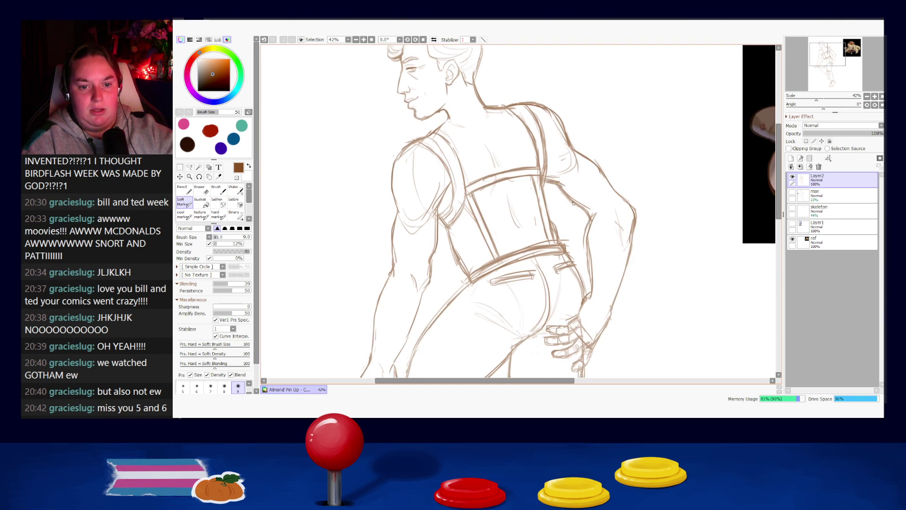
mouse_move(590, 227)
left_mouse_down()
mouse_move(591, 278)
mouse_move(587, 268)
left_mouse_up()
key("ctrl+z")
key("ctrl+z")
key("ctrl+z")
key("ctrl+z")
left_click_drag(592, 226, 591, 273)
key("ctrl+z")
mouse_move(593, 218)
left_mouse_down()
mouse_move(586, 298)
mouse_move(560, 239)
left_mouse_up()
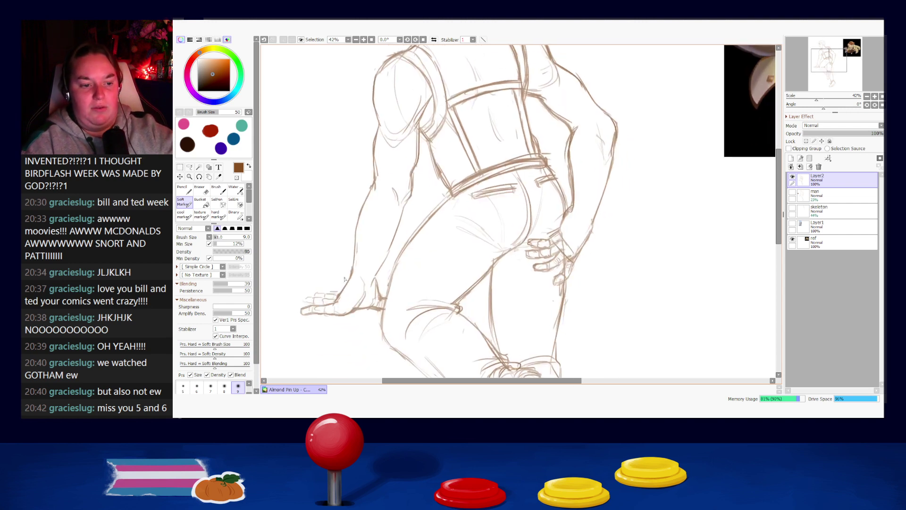
- Rework the upper finger lines of the supporting hand
left_click_drag(313, 297, 336, 295)
key("ctrl+z")
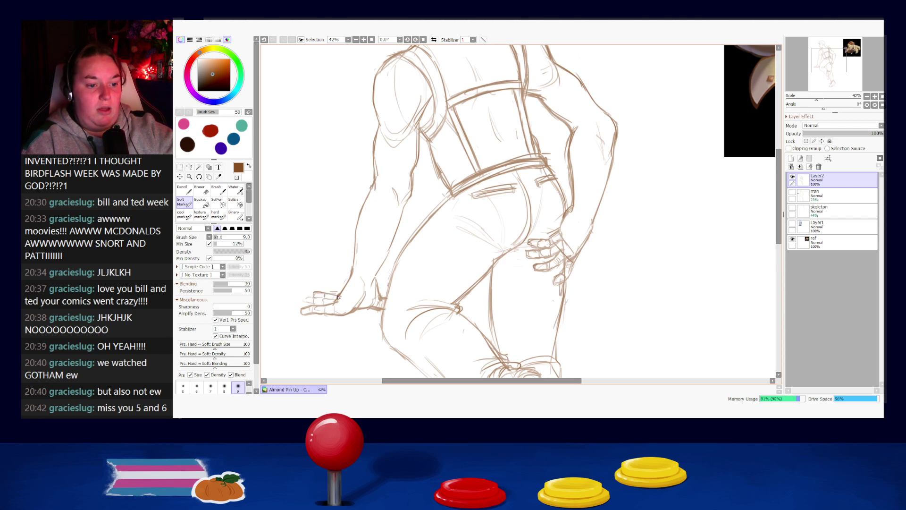
key("ctrl+z")
mouse_move(330, 294)
left_mouse_down()
mouse_move(352, 297)
mouse_move(313, 304)
left_mouse_up()
key("ctrl+z")
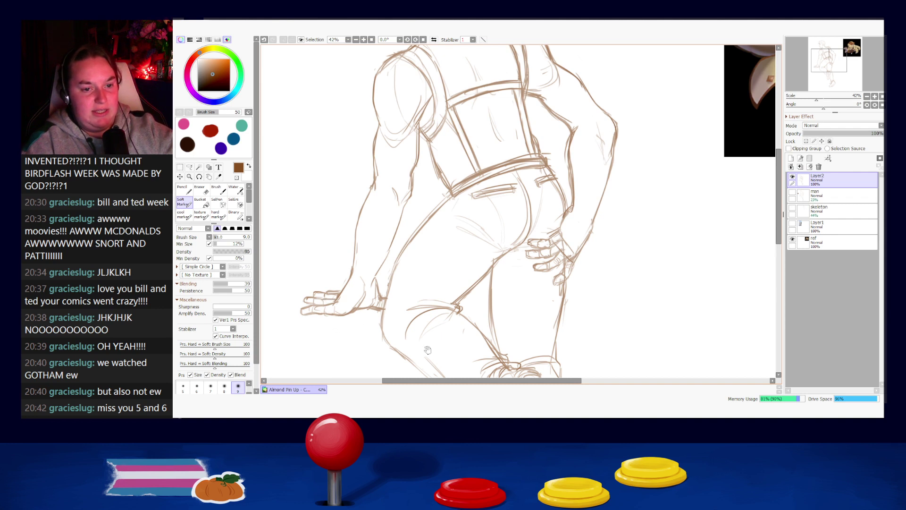
- Try new strokes along the raised leg's thigh contour below the waistband, and undo the unwanted ones
left_click_drag(427, 350, 408, 326)
key("ctrl+z")
mouse_move(430, 172)
left_mouse_down()
mouse_move(406, 193)
mouse_move(416, 191)
left_mouse_up()
key("ctrl+z")
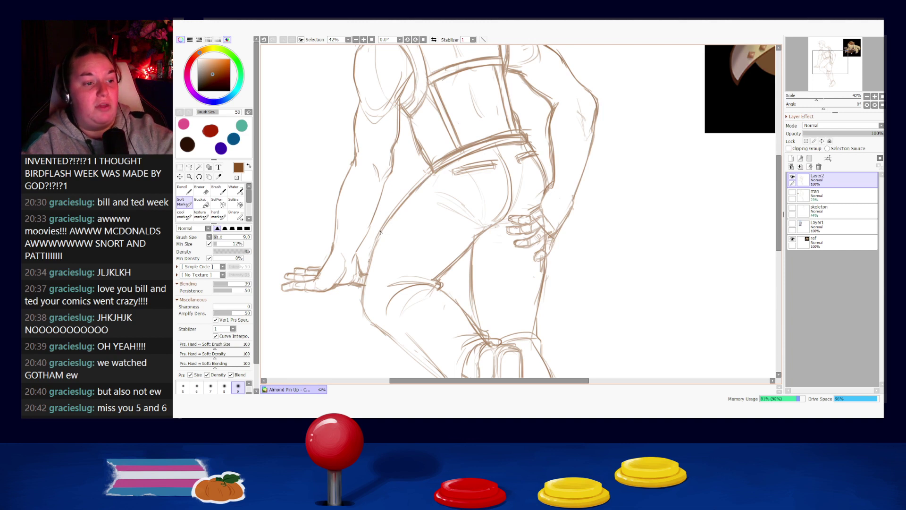
scroll(650, 205, "up", 3)
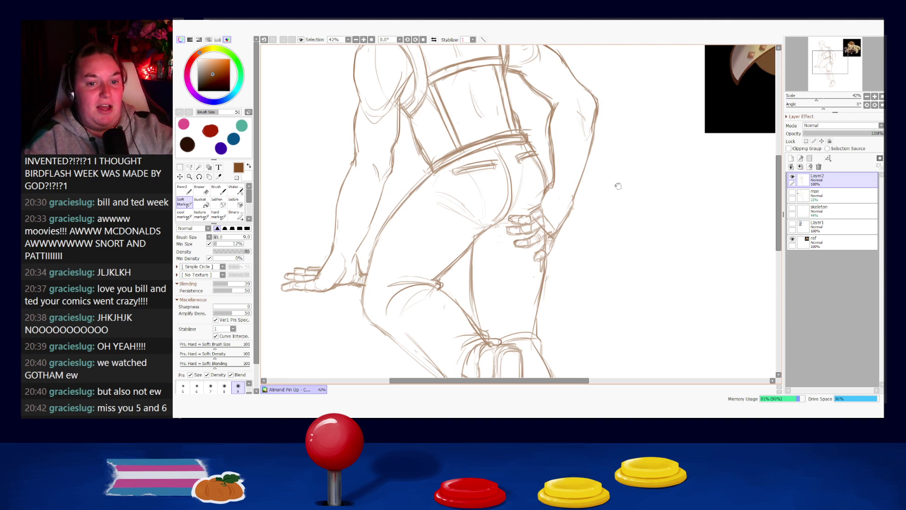
mouse_move(412, 242)
left_mouse_down()
mouse_move(409, 269)
mouse_move(400, 274)
mouse_move(407, 248)
mouse_move(408, 268)
mouse_move(396, 279)
mouse_move(410, 251)
mouse_move(408, 272)
mouse_move(400, 278)
mouse_move(407, 248)
mouse_move(394, 277)
mouse_move(410, 267)
mouse_move(405, 251)
mouse_move(394, 286)
left_mouse_up()
key("ctrl+z")
key("ctrl+z")
key("ctrl+z")
key("ctrl+z")
key("ctrl+z")
key("ctrl+z")
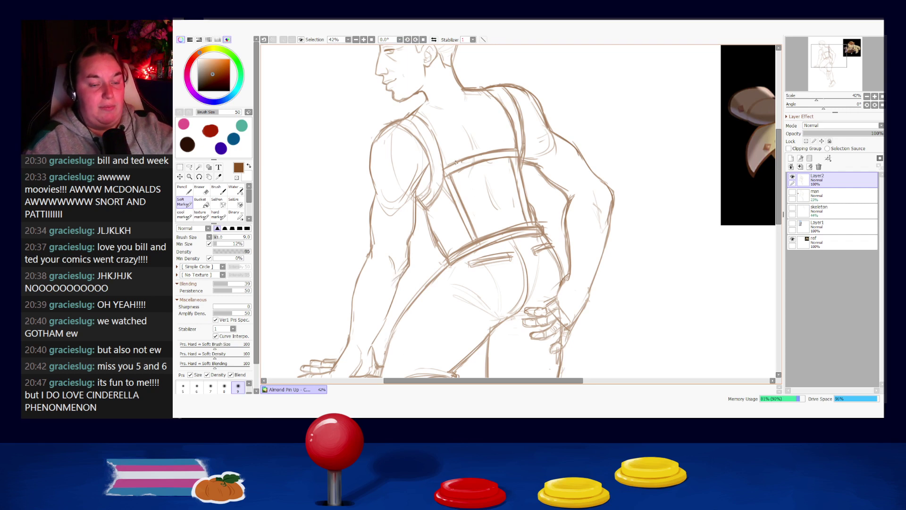
- Erase the leftover construction lines inside the supporting arm's shoulder, and touch up the strap and armhole lines beside it
key("ctrl+z")
left_click_drag(417, 114, 424, 104)
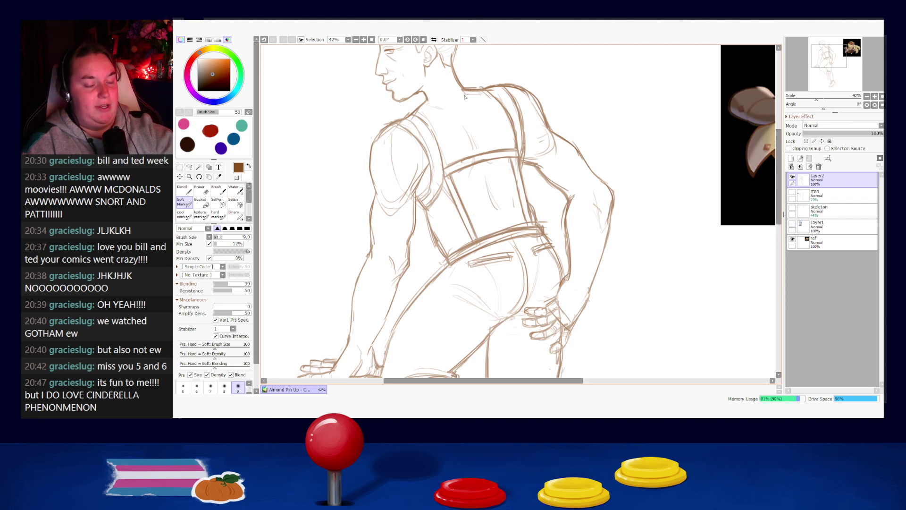
key("e")
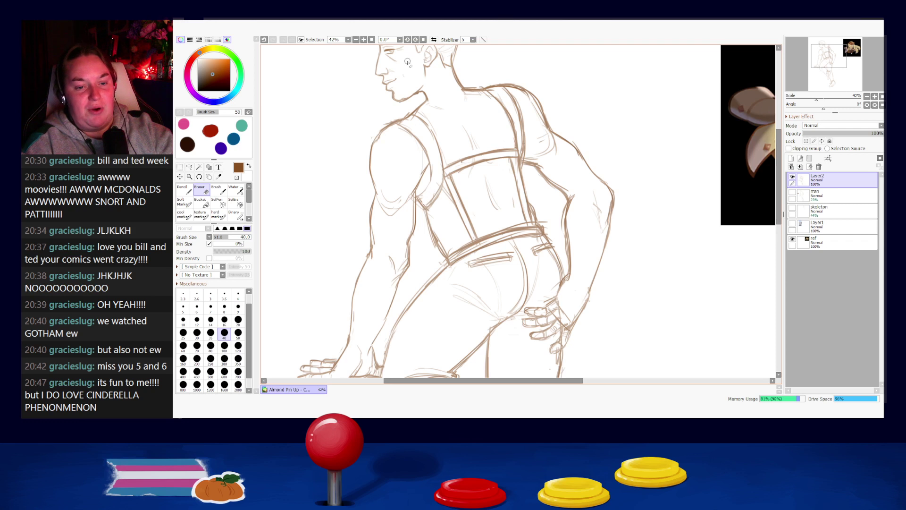
key("b")
mouse_move(432, 181)
left_mouse_down()
mouse_move(419, 202)
mouse_move(431, 202)
left_mouse_up()
mouse_move(411, 116)
left_mouse_down()
mouse_move(428, 133)
mouse_move(415, 136)
left_mouse_up()
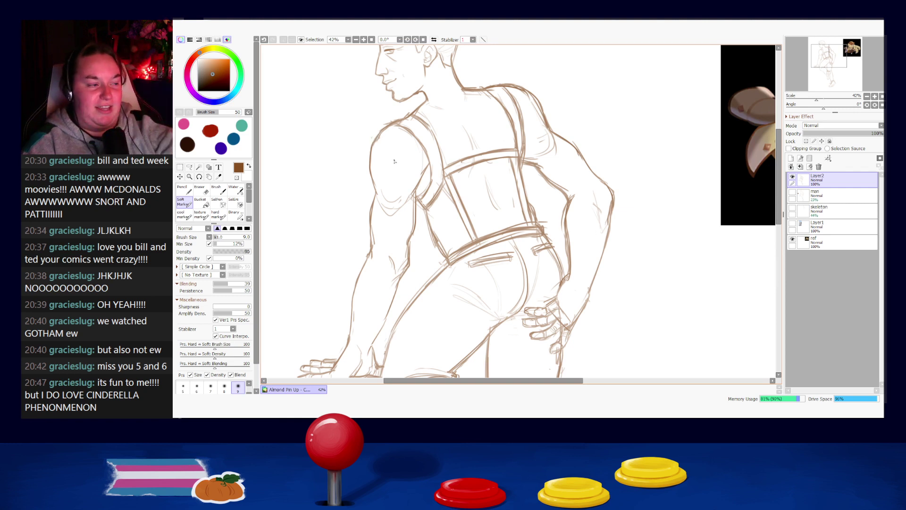
- Draw a curved spine line in the middle of the upper back, ending at the horizontal strap
left_click_drag(550, 343, 559, 266)
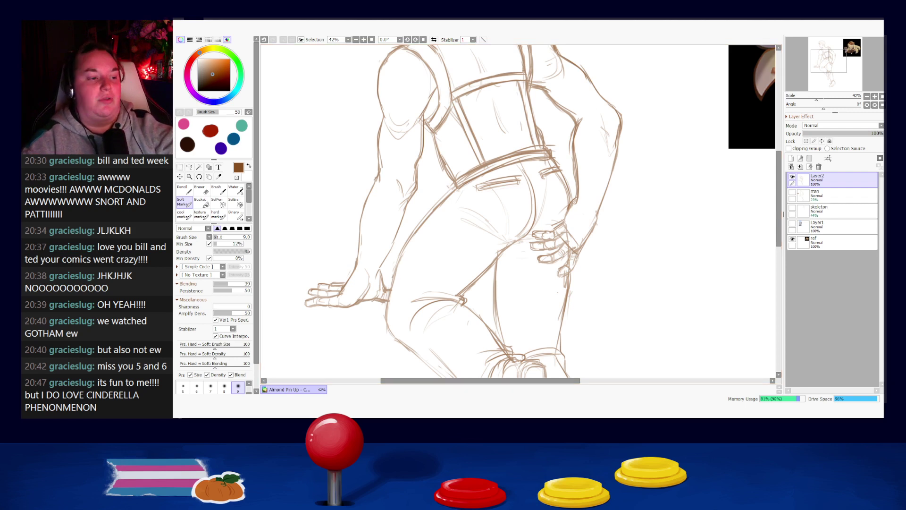
scroll(528, 257, "down", 5)
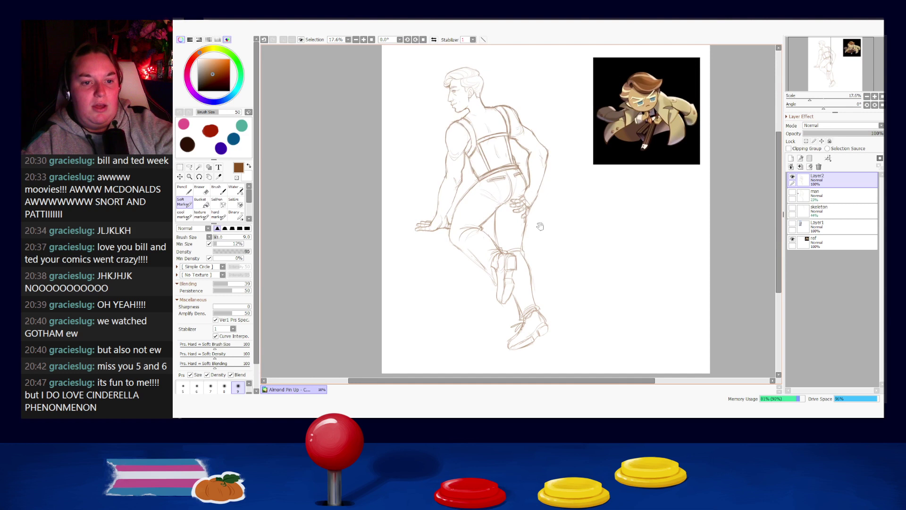
left_click_drag(555, 150, 562, 182)
left_click_drag(533, 277, 537, 246)
left_click_drag(531, 180, 555, 301)
scroll(534, 260, "up", 8)
left_click_drag(454, 181, 482, 265)
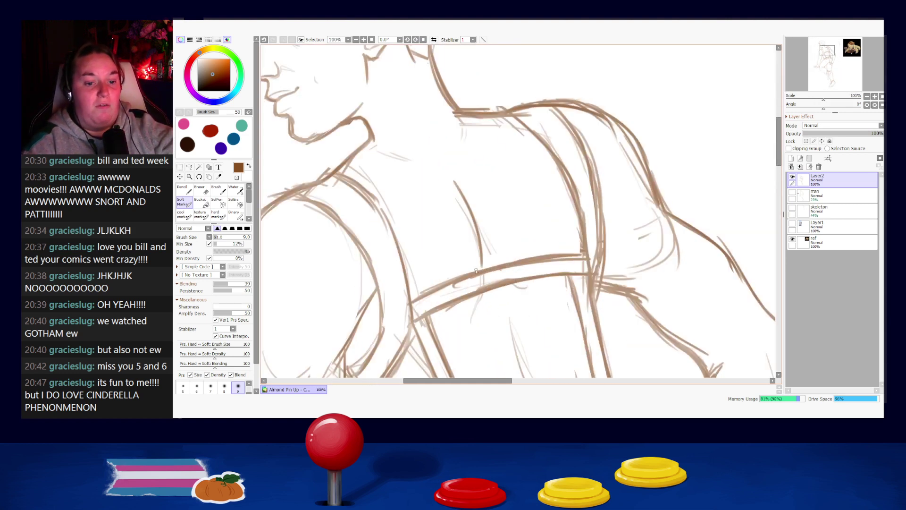
- Sketch muscle contour lines on the back around the horizontal strap, undoing the strokes that do not fit
mouse_move(482, 215)
left_mouse_down()
mouse_move(553, 293)
mouse_move(549, 280)
mouse_move(583, 293)
mouse_move(566, 302)
left_mouse_up()
key("ctrl+z")
mouse_move(477, 296)
left_mouse_down()
mouse_move(444, 329)
mouse_move(463, 347)
left_mouse_up()
key("ctrl+z")
key("ctrl+z")
mouse_move(487, 293)
left_mouse_down()
mouse_move(462, 349)
mouse_move(459, 342)
left_mouse_up()
key("ctrl+z")
key("ctrl+z")
mouse_move(478, 303)
left_mouse_down()
mouse_move(450, 353)
mouse_move(572, 289)
left_mouse_up()
key("ctrl+z")
left_click_drag(527, 310, 576, 290)
key("ctrl+z")
mouse_move(522, 296)
left_mouse_down()
mouse_move(568, 287)
mouse_move(591, 246)
left_mouse_up()
scroll(542, 234, "down", 3)
left_click_drag(606, 346, 606, 290)
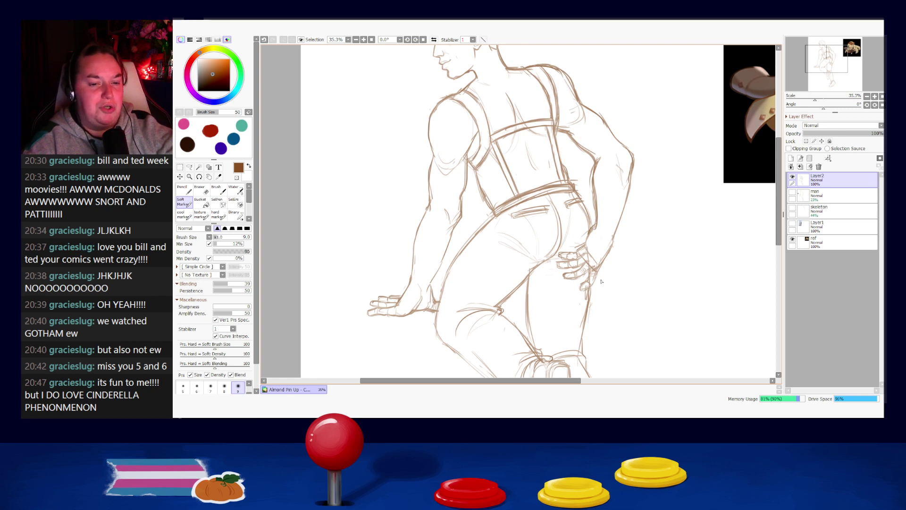
- Set the eraser size to 100, and switch back to the Soft Marker
key("e")
key("]")
key("]")
key("]")
key("]")
key("]")
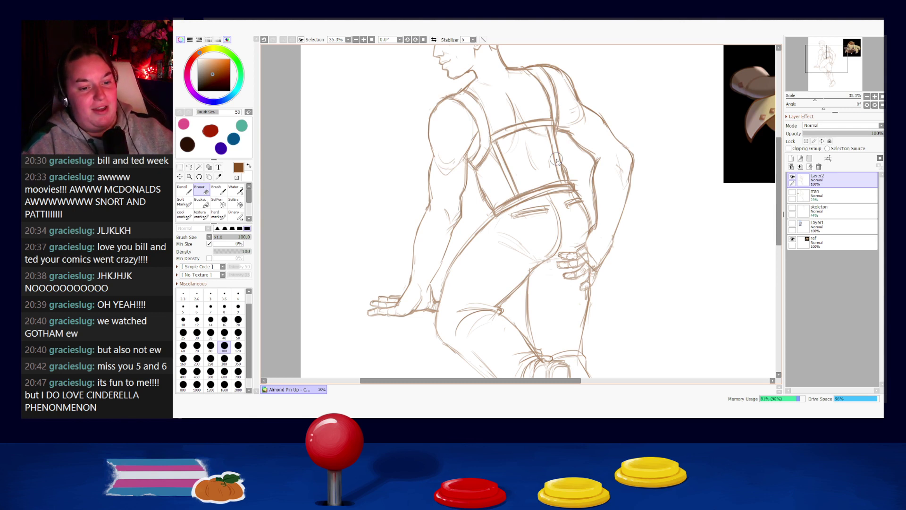
key("b")
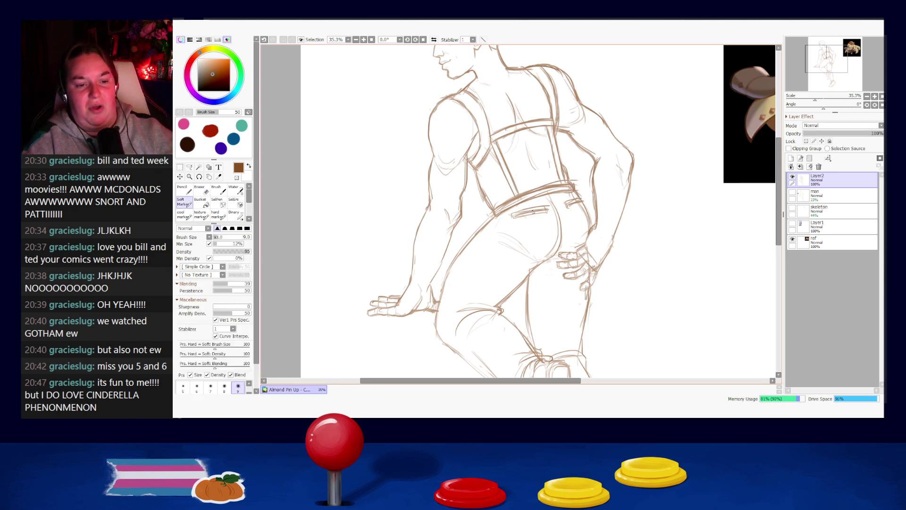
- Rework the raised leg's front thigh contour from beside the supporting forearm down to the knee
key("ctrl+z")
mouse_move(430, 204)
left_mouse_down()
mouse_move(412, 268)
mouse_move(453, 228)
mouse_move(437, 269)
left_mouse_up()
key("ctrl+z")
left_click_drag(454, 231, 431, 283)
key("ctrl+z")
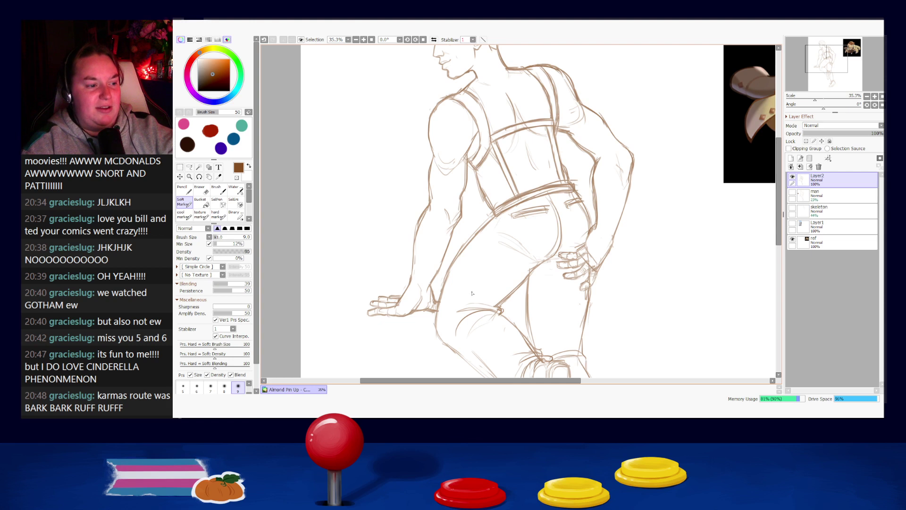
mouse_move(435, 321)
left_mouse_down()
mouse_move(446, 347)
mouse_move(410, 294)
mouse_move(451, 320)
left_mouse_up()
key("ctrl+z")
left_click_drag(405, 287, 449, 320)
left_click_drag(427, 302, 479, 363)
left_click_drag(605, 124, 635, 261)
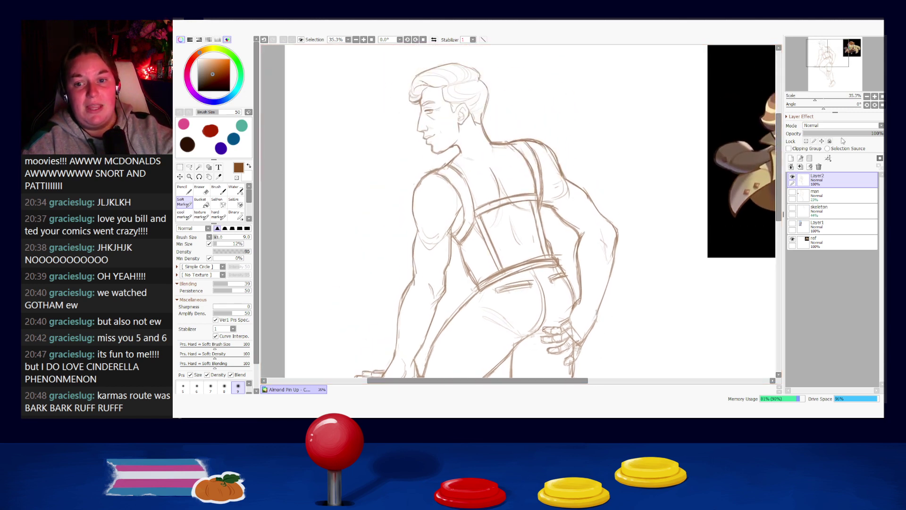
- Lower the opacity of Layer2 to 19%
left_click(836, 134)
left_click(815, 133)
left_click_drag(816, 136, 819, 135)
left_click_drag(673, 288, 657, 238)
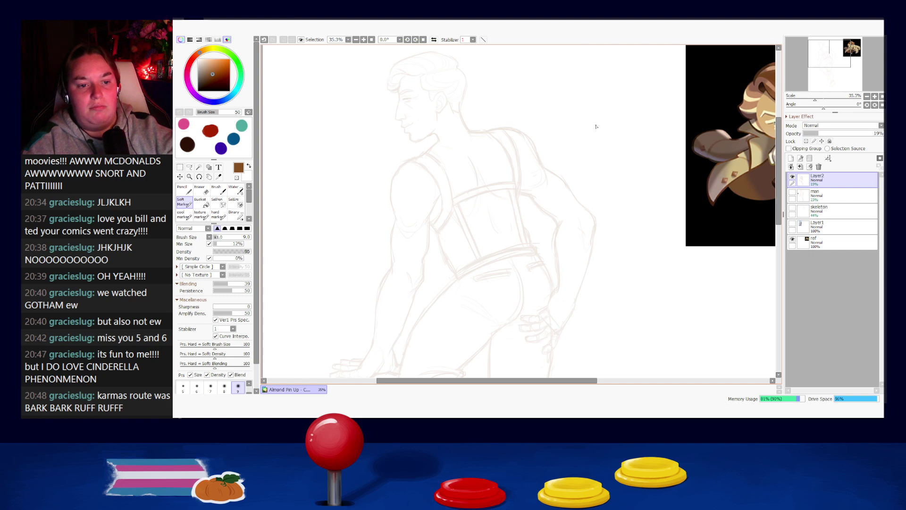
- Sketch a new horizontal strap higher across the shoulder blades, and erase the old horizontal and vertical back straps
key("ctrl+z")
key("ctrl+y")
key("e")
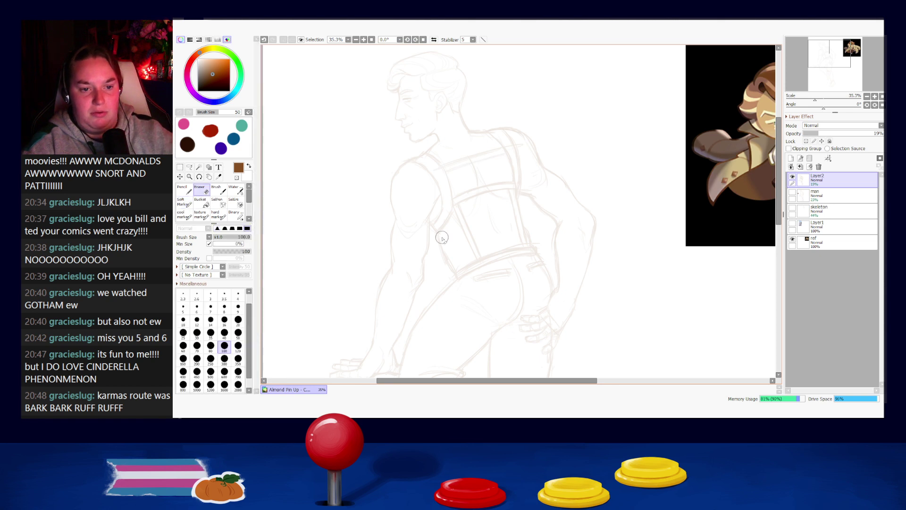
mouse_move(463, 220)
left_mouse_down()
mouse_move(472, 247)
mouse_move(468, 195)
mouse_move(495, 185)
mouse_move(508, 192)
mouse_move(522, 237)
mouse_move(508, 173)
left_mouse_up()
key("b")
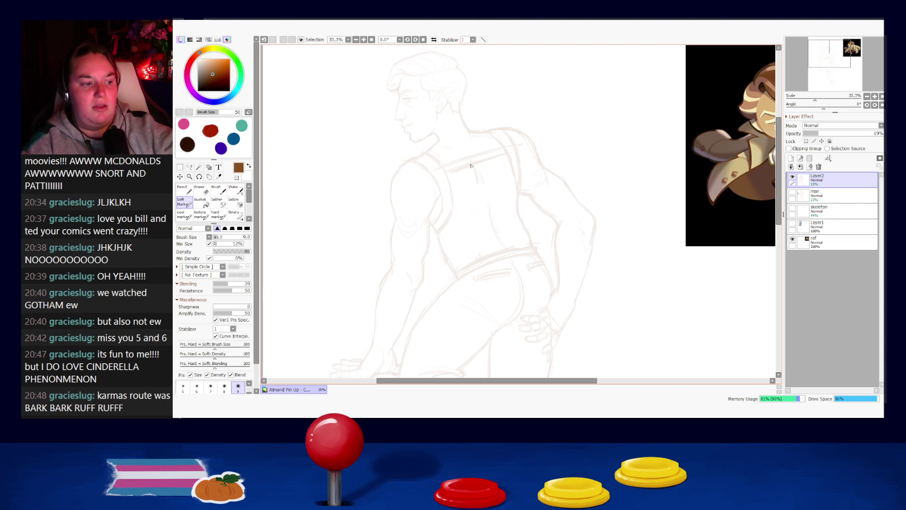
- Resketch the spine and shoulder-blade lines below the raised strap, comparing versions by undoing and redoing the strokes
key("ctrl+z")
left_click_drag(476, 172, 476, 204)
key("ctrl+z")
key("ctrl+z")
key("ctrl+y")
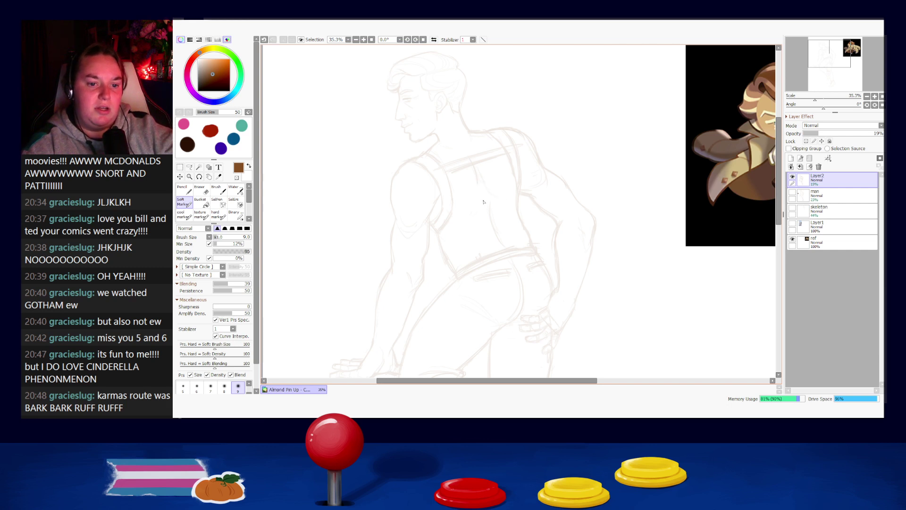
key("e")
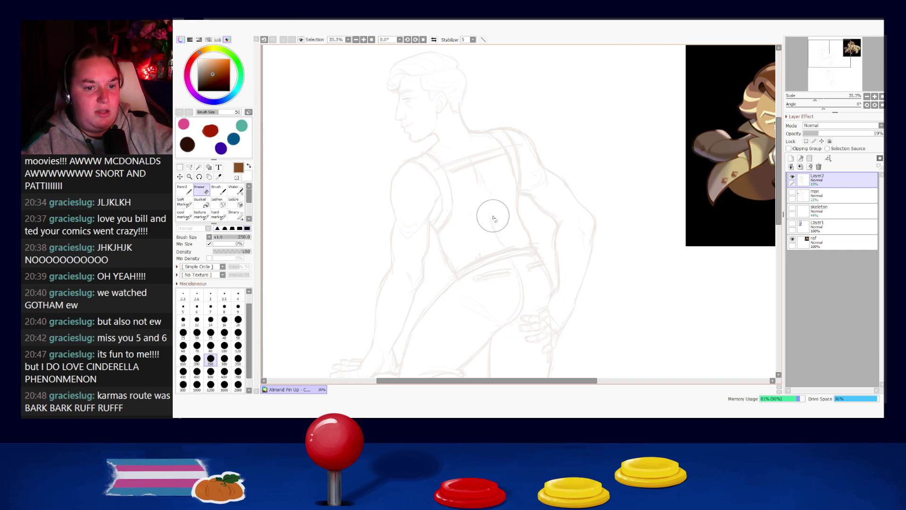
key("e")
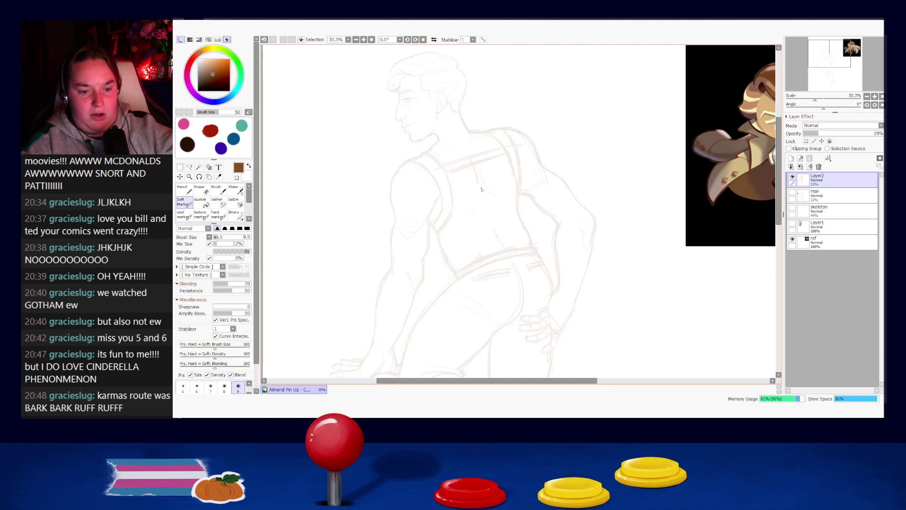
key("ctrl+z")
key("ctrl+y")
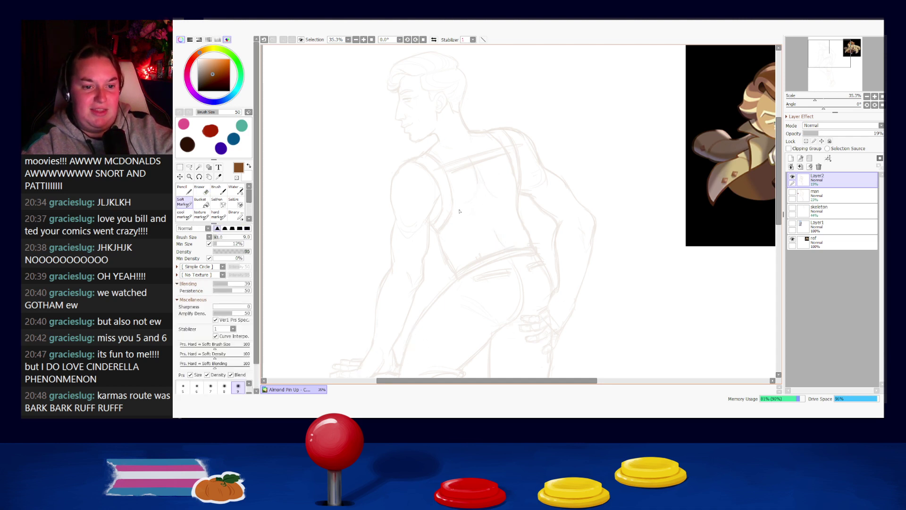
key("ctrl+z")
key("ctrl+y")
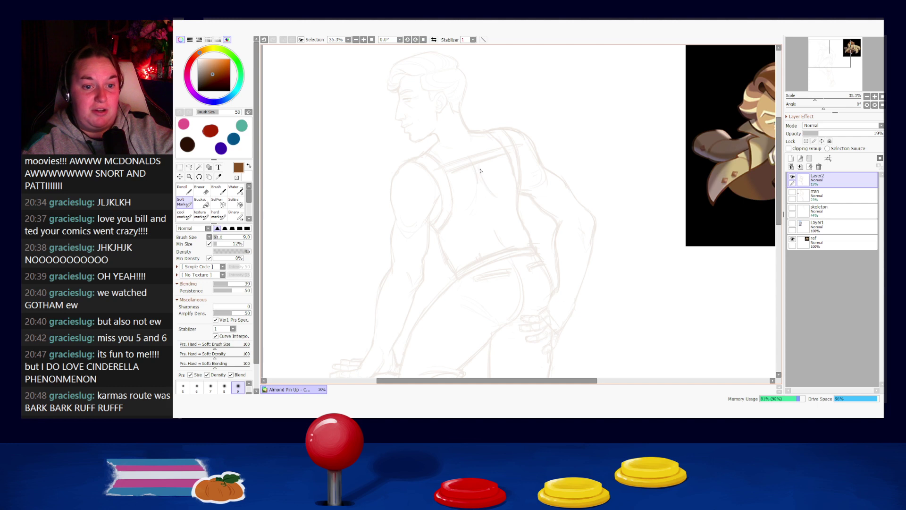
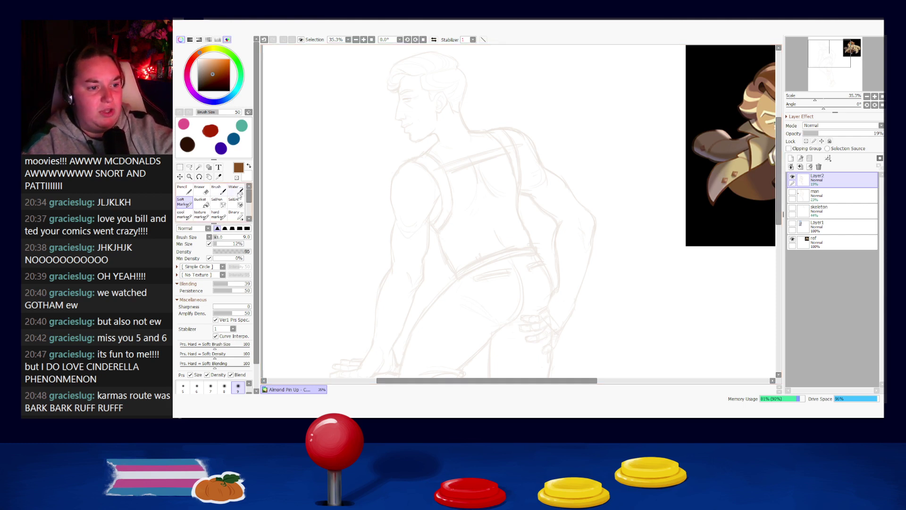
- Try Brush strokes from the base of the neck down along the supporting arm
left_click(218, 190)
left_click_drag(443, 156, 401, 229)
left_click_drag(448, 153, 420, 300)
key("ctrl+z")
key("ctrl+z")
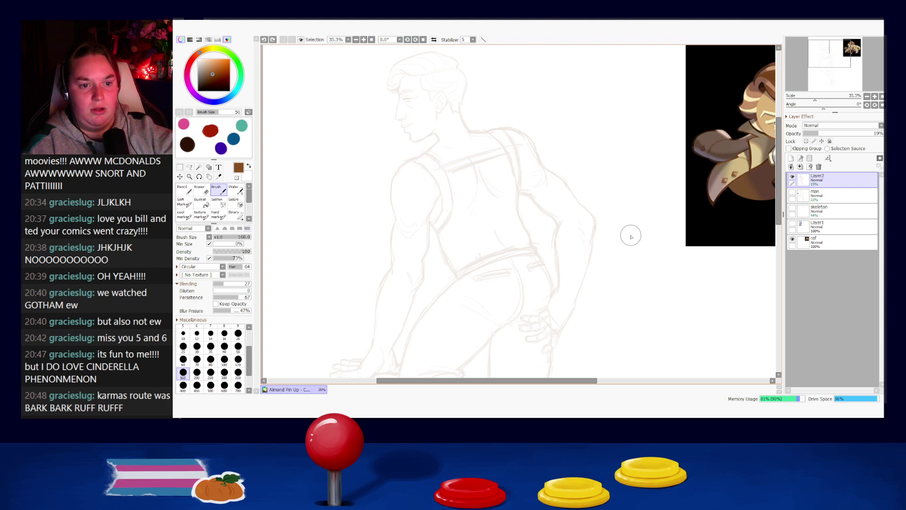
- Raise the opacity of Layer2 to 100%
left_click_drag(833, 133, 887, 134)
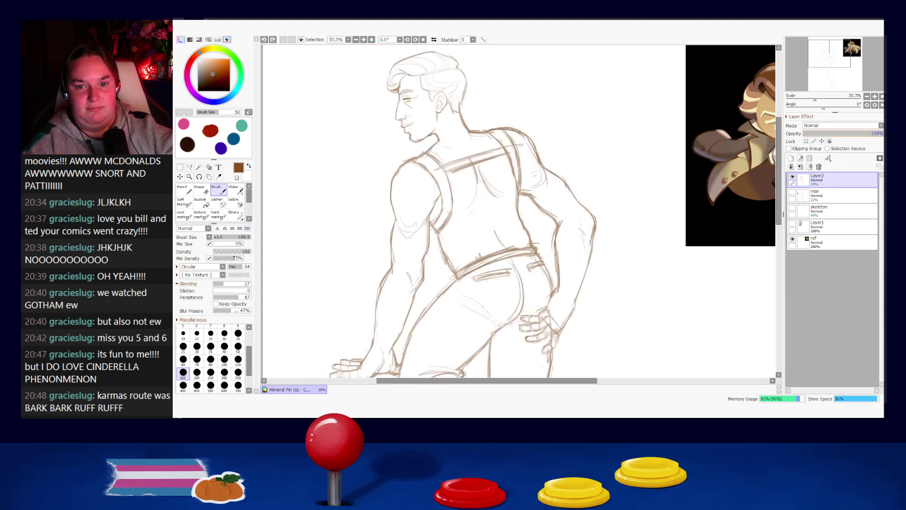
- Create a new layer beneath Layer2 and mix a light tan skin tone from the reference character's colour, testing it on the face
left_click(819, 196)
left_click(791, 158)
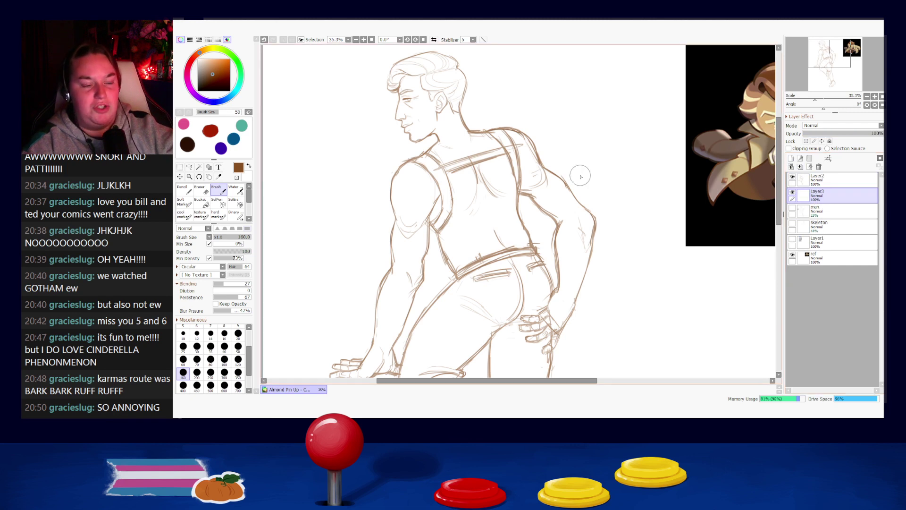
left_click(763, 102, "alt")
mouse_move(438, 110)
left_mouse_down()
mouse_move(420, 99)
mouse_move(436, 132)
left_mouse_up()
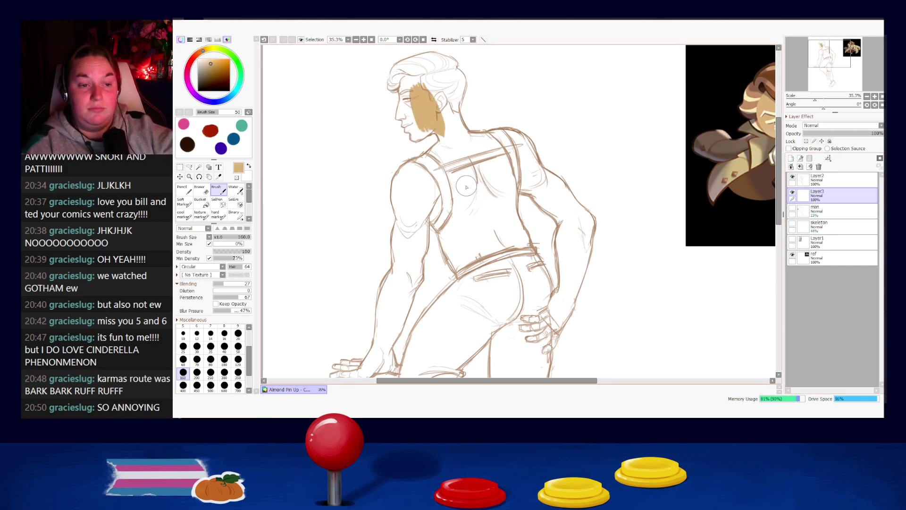
left_click_drag(211, 62, 207, 62)
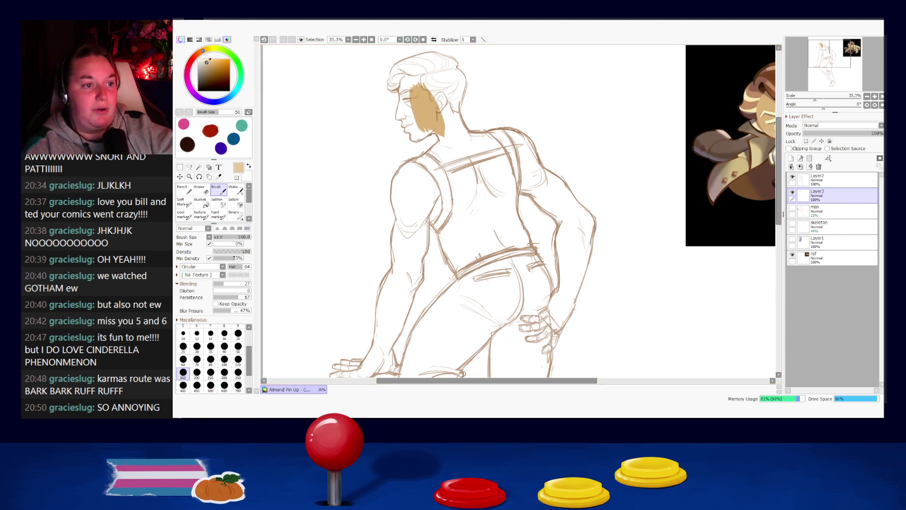
left_click_drag(418, 94, 441, 124)
left_click_drag(204, 52, 201, 53)
- Fill the face, neck, back and both arms with the tan skin tone, undoing and repainting strokes on the bent arm
mouse_move(419, 89)
left_mouse_down()
mouse_move(410, 113)
mouse_move(421, 118)
mouse_move(429, 98)
mouse_move(459, 148)
mouse_move(413, 111)
mouse_move(415, 137)
mouse_move(449, 124)
mouse_move(443, 115)
mouse_move(443, 124)
mouse_move(431, 124)
mouse_move(446, 124)
mouse_move(451, 114)
mouse_move(477, 152)
mouse_move(453, 127)
mouse_move(452, 109)
mouse_move(492, 170)
left_mouse_up()
mouse_move(407, 90)
left_mouse_down()
mouse_move(401, 123)
mouse_move(444, 147)
mouse_move(413, 177)
mouse_move(451, 149)
mouse_move(453, 203)
mouse_move(472, 155)
mouse_move(491, 217)
left_mouse_up()
mouse_move(497, 285)
left_mouse_down()
mouse_move(487, 106)
mouse_move(500, 114)
mouse_move(525, 235)
left_mouse_up()
mouse_move(476, 189)
left_mouse_down()
mouse_move(487, 228)
mouse_move(453, 151)
mouse_move(458, 179)
mouse_move(449, 169)
mouse_move(437, 198)
mouse_move(441, 227)
mouse_move(445, 178)
mouse_move(439, 236)
mouse_move(408, 306)
mouse_move(418, 231)
mouse_move(410, 263)
mouse_move(427, 212)
mouse_move(418, 142)
mouse_move(429, 160)
mouse_move(436, 128)
mouse_move(495, 222)
mouse_move(512, 160)
mouse_move(501, 110)
mouse_move(524, 95)
mouse_move(515, 147)
mouse_move(531, 119)
mouse_move(536, 194)
mouse_move(538, 130)
mouse_move(545, 174)
left_mouse_up()
left_click_drag(537, 136, 551, 218)
key("ctrl+z")
key("ctrl+z")
left_click_drag(537, 121, 545, 198)
left_click_drag(534, 139, 560, 150)
mouse_move(521, 100)
left_mouse_down()
mouse_move(548, 105)
mouse_move(541, 97)
mouse_move(558, 135)
mouse_move(514, 93)
mouse_move(553, 121)
mouse_move(537, 107)
mouse_move(542, 98)
mouse_move(555, 136)
mouse_move(539, 102)
mouse_move(540, 112)
mouse_move(546, 104)
mouse_move(554, 111)
mouse_move(579, 171)
mouse_move(596, 181)
mouse_move(579, 141)
mouse_move(599, 174)
mouse_move(561, 131)
mouse_move(608, 183)
mouse_move(603, 172)
mouse_move(608, 185)
mouse_move(591, 201)
mouse_move(587, 185)
mouse_move(592, 239)
mouse_move(591, 208)
mouse_move(579, 273)
mouse_move(600, 194)
mouse_move(592, 234)
mouse_move(609, 198)
left_mouse_up()
key("ctrl+z")
key("ctrl+z")
key("ctrl+z")
key("ctrl+z")
left_click_drag(604, 223, 592, 254)
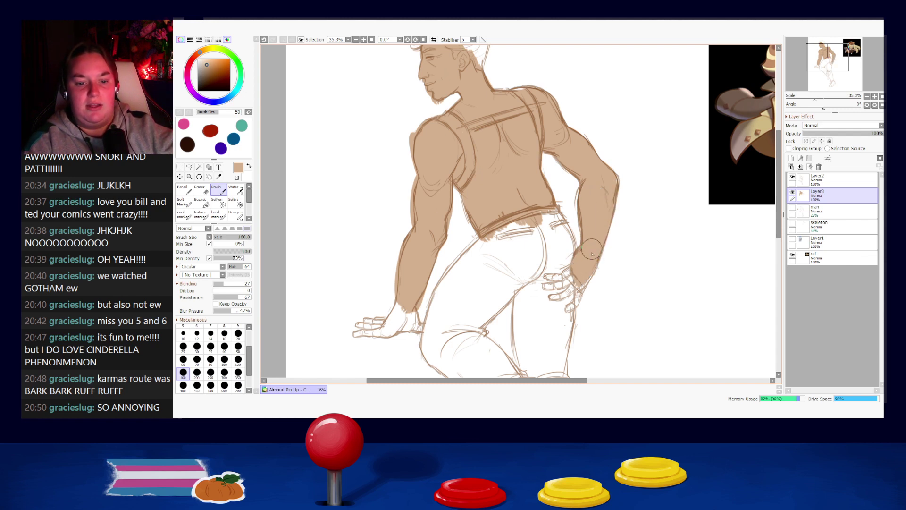
- Reduce the brush size to 50 and fill the hand resting on the hip with the skin tone
key("bracketleft")
key("bracketleft")
key("bracketleft")
key("bracketleft")
key("bracketleft")
key("bracketleft")
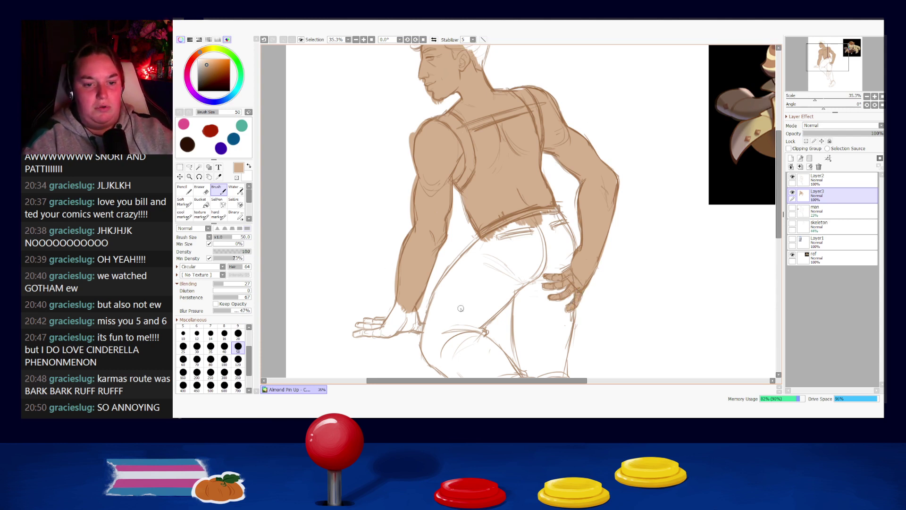
- Set the brush size to 60 and fill the supporting hand with the skin tone, repainting the strokes around the fingers
mouse_move(597, 325)
left_mouse_down()
mouse_move(572, 156)
mouse_move(622, 275)
mouse_move(427, 288)
mouse_move(607, 250)
mouse_move(436, 258)
mouse_move(606, 231)
left_mouse_up()
key("]")
key("ctrl+z")
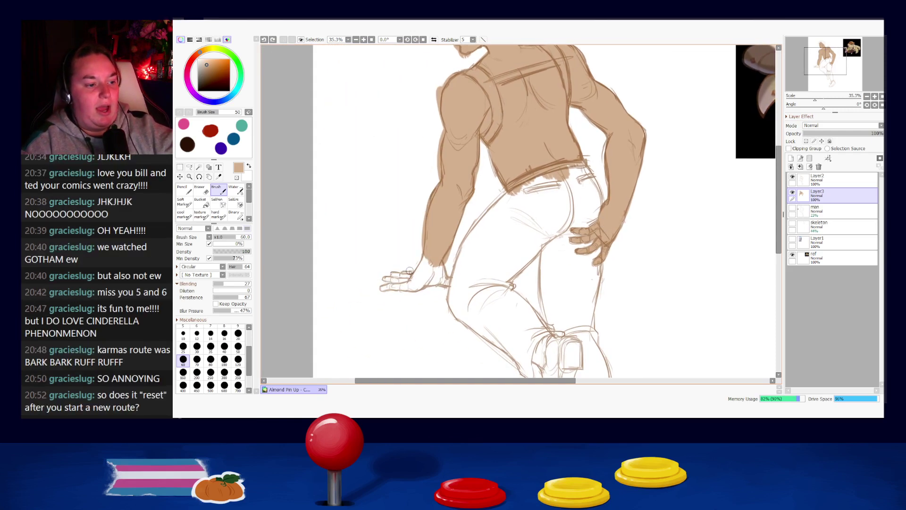
key("ctrl+z")
mouse_move(410, 283)
left_mouse_down()
mouse_move(391, 280)
mouse_move(405, 282)
left_mouse_up()
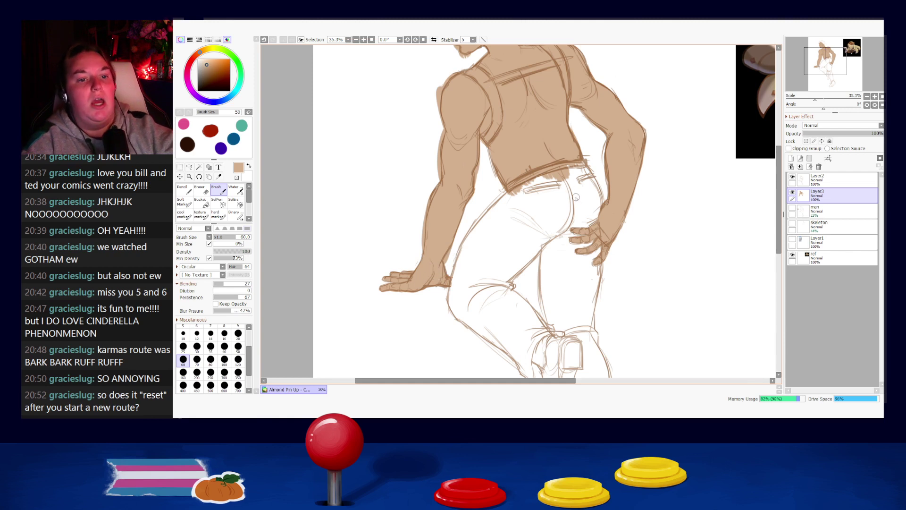
- Touch up the skin fill at the corner of the waist where the back meets the trousers
left_click_drag(576, 200, 561, 218)
left_click_drag(498, 203, 505, 233)
key("ctrl+z")
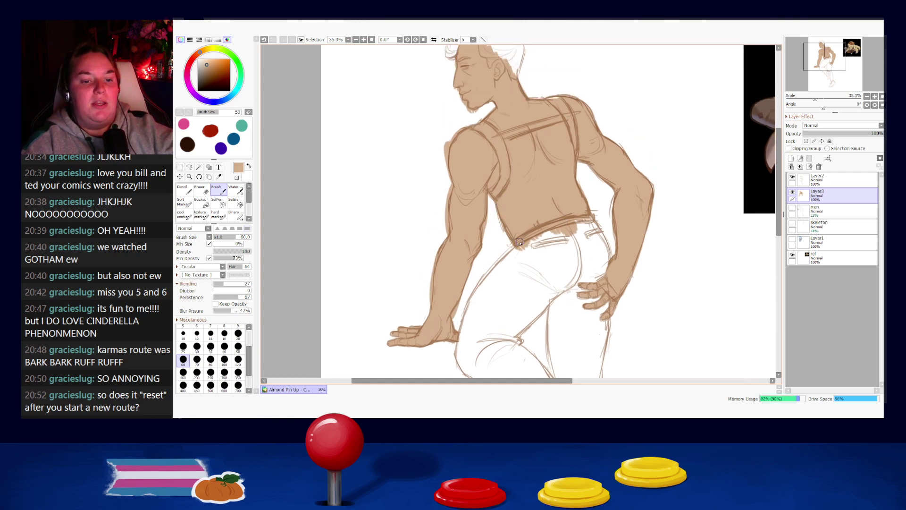
key("e")
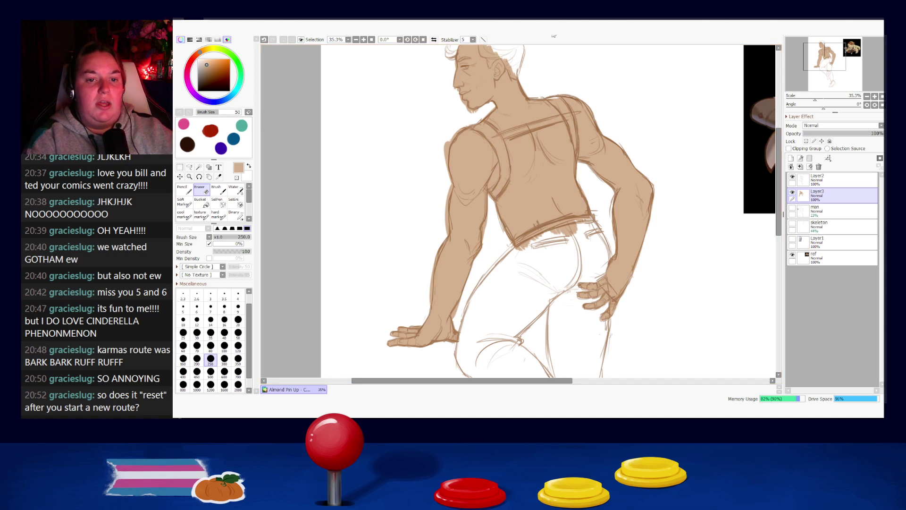
key("b")
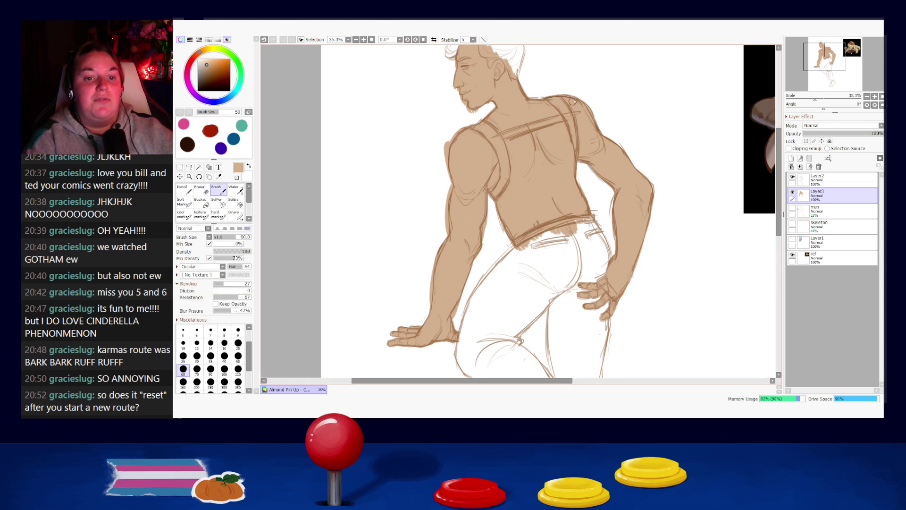
- Set the eraser size to 70 and erase the skin colour spilling over the waistband
key("e")
key("bracketleft")
key("bracketleft")
key("bracketleft")
key("bracketleft")
key("bracketleft")
key("bracketleft")
key("bracketleft")
key("bracketleft")
key("bracketleft")
key("bracketleft")
key("bracketright")
key("bracketright")
key("bracketright")
key("bracketright")
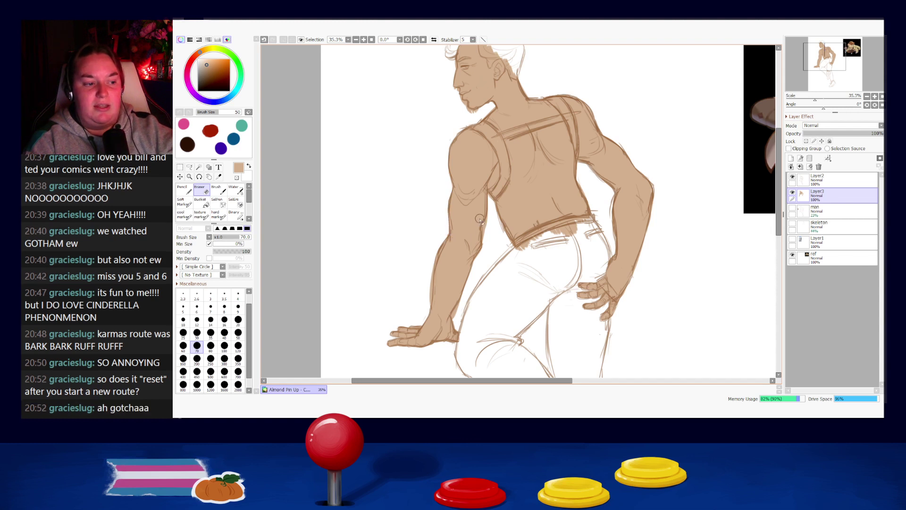
mouse_move(552, 245)
left_mouse_down()
mouse_move(524, 247)
mouse_move(583, 223)
mouse_move(540, 238)
left_mouse_up()
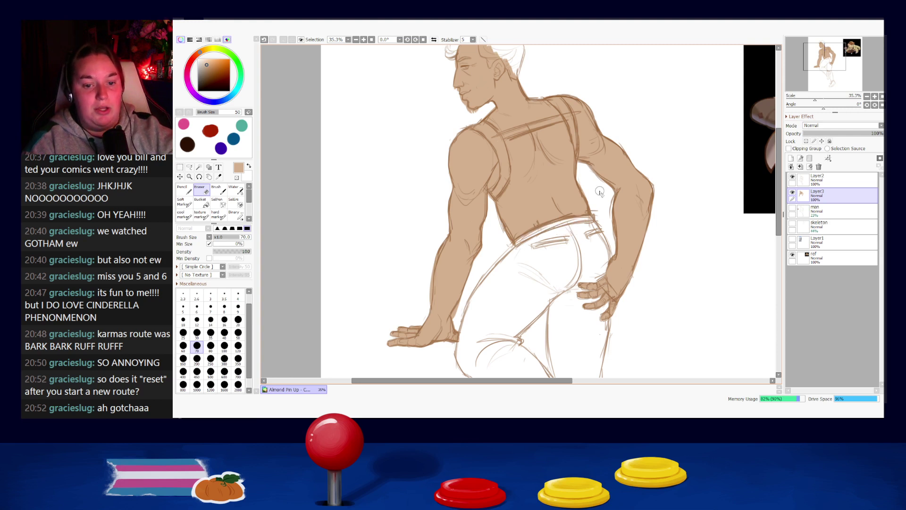
- Erase the skin colour spilling past the face profile and chin
key("b")
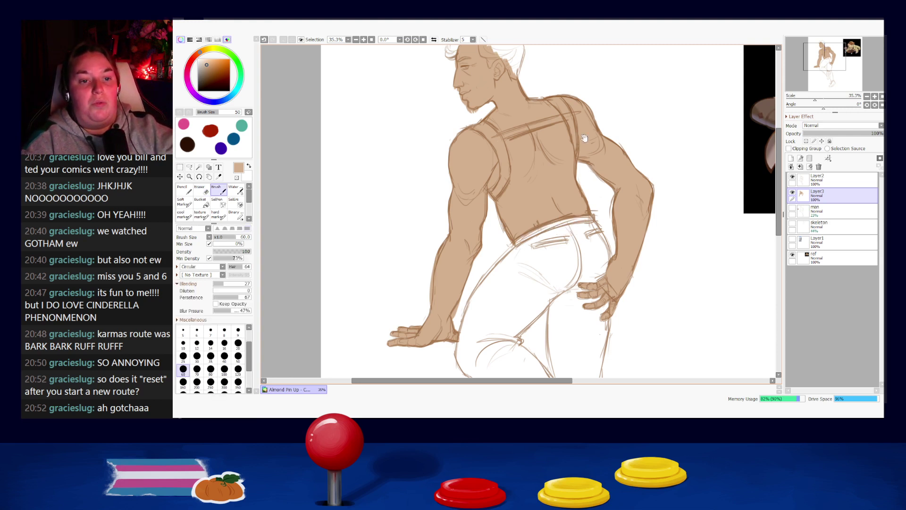
scroll(590, 129, "up", 5)
key("e")
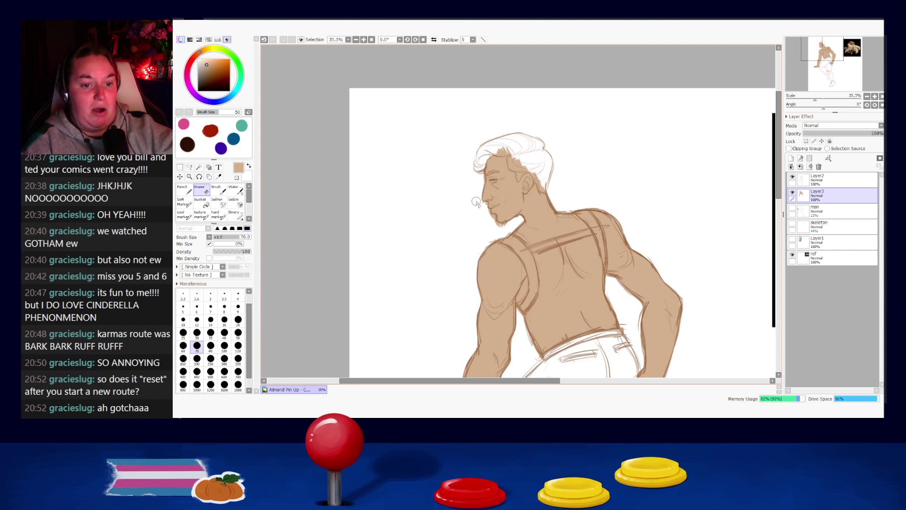
key("ctrl+z")
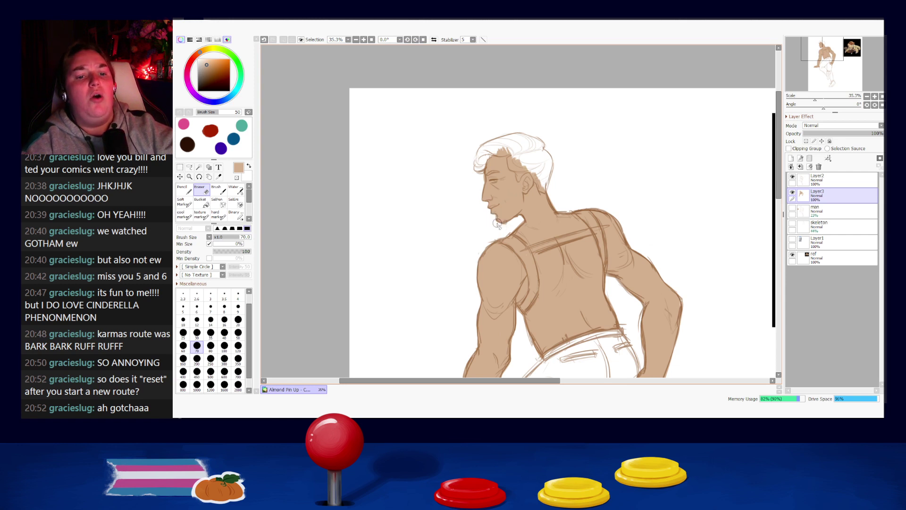
key("b")
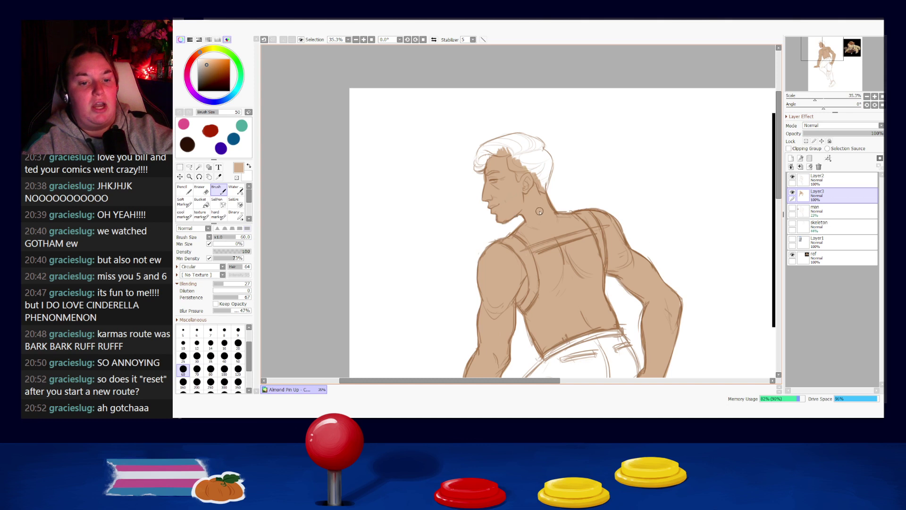
- Clean up the edge of the skin fill along the supporting forearm and wrist with the eraser
left_click_drag(576, 259, 512, 148)
key("e")
left_click_drag(404, 243, 396, 295)
key("ctrl+z")
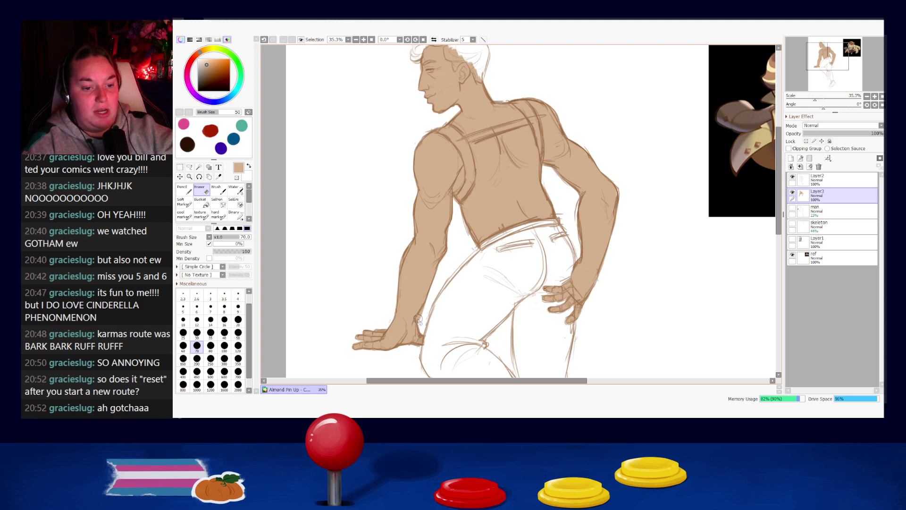
scroll(481, 268, "down", 3)
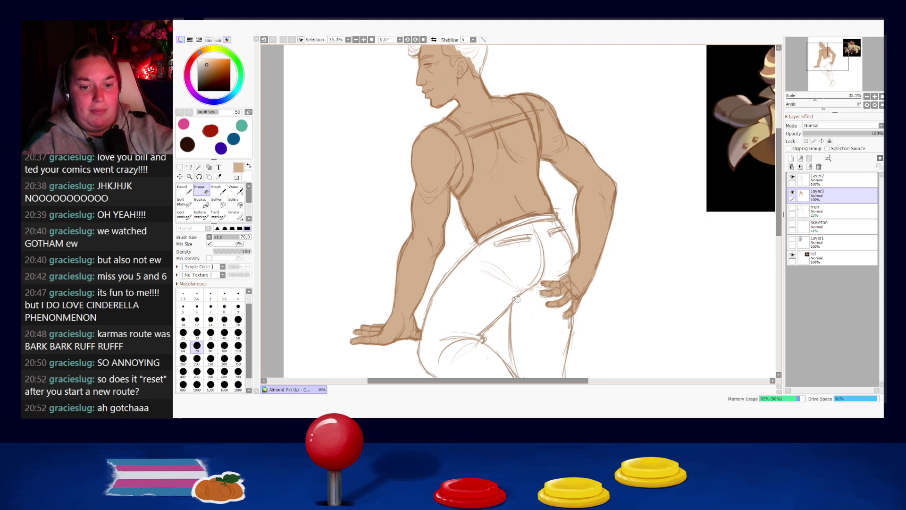
- Sample the dark brown of the reference character's trousers and paint it from the waistband down to the bent knee, enlarging the brush to 160
key("b")
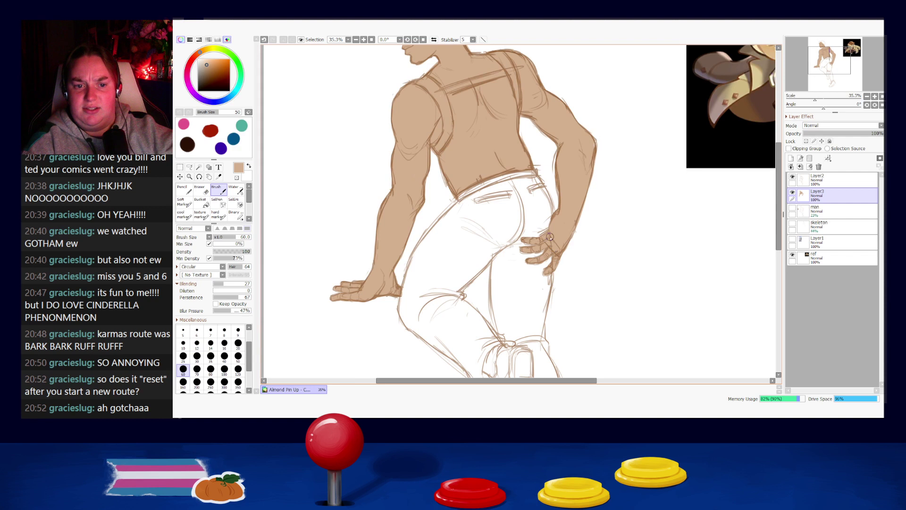
left_click_drag(550, 295, 501, 249)
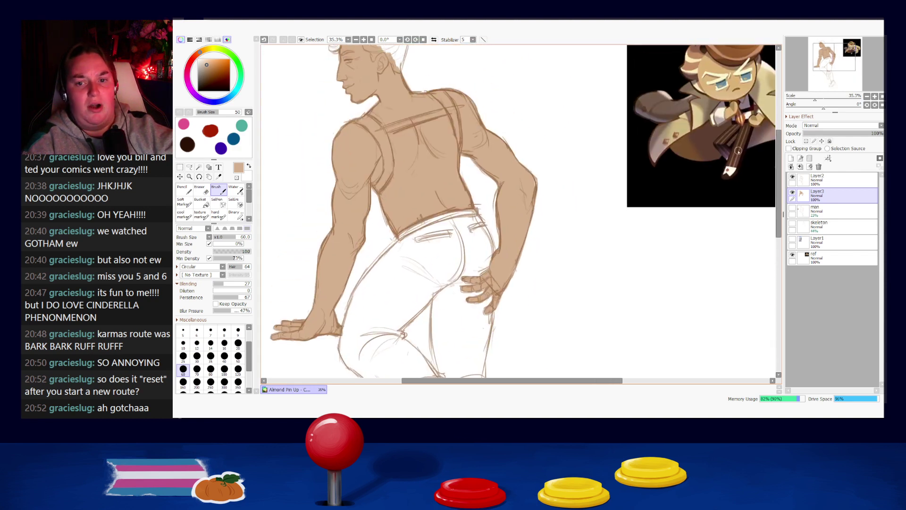
right_click(740, 148)
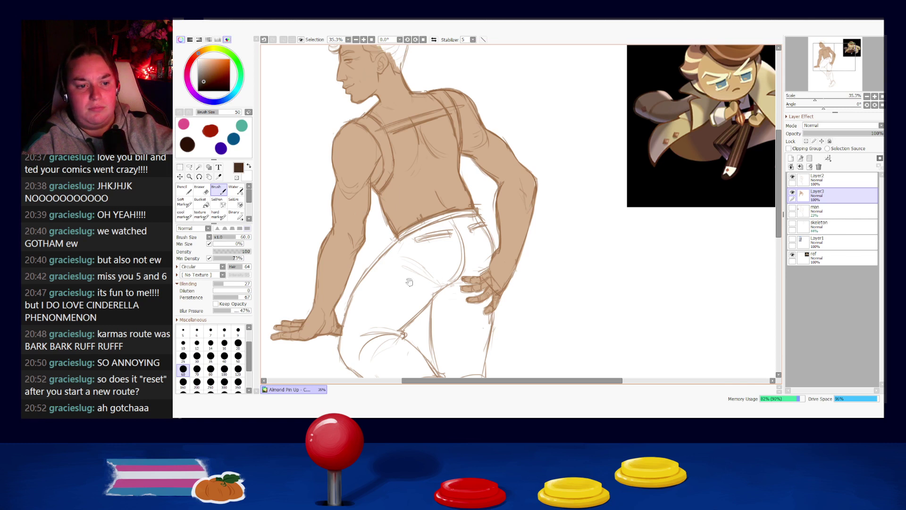
left_click_drag(409, 283, 422, 247)
left_click_drag(422, 204, 459, 192)
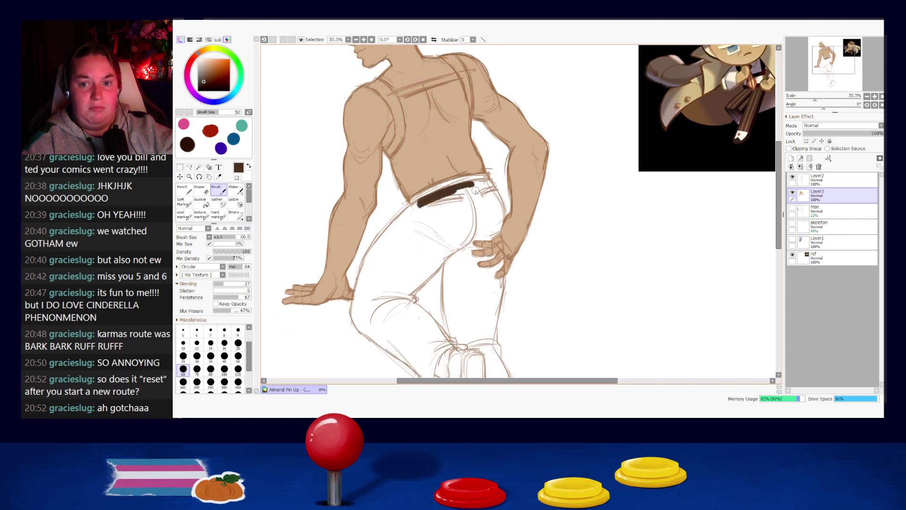
key("bracketright")
key("bracketright")
key("bracketright")
key("bracketright")
key("bracketright")
mouse_move(448, 196)
left_mouse_down()
mouse_move(435, 215)
mouse_move(472, 214)
mouse_move(469, 231)
mouse_move(397, 300)
left_mouse_up()
left_click_drag(423, 259, 394, 305)
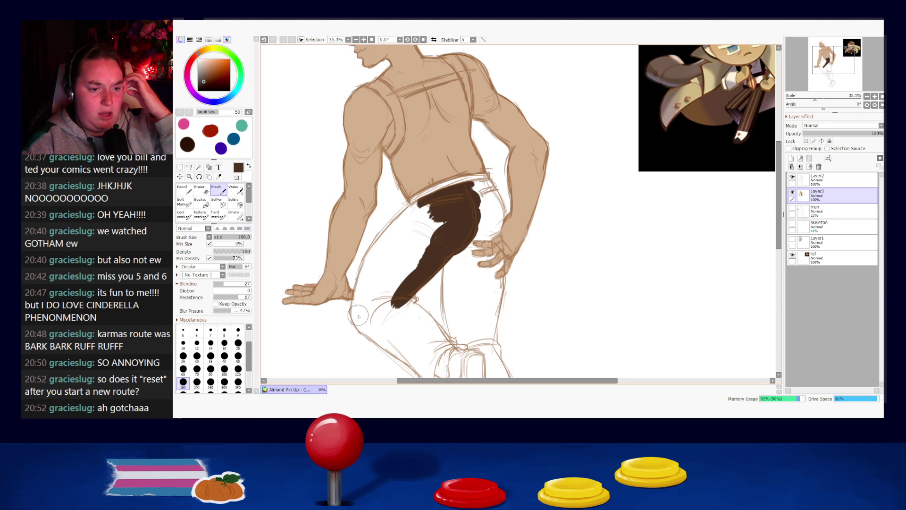
- Fill the seat, thigh and lower part of the bent leg with dark brown, and start the standing leg
mouse_move(358, 313)
left_mouse_down()
mouse_move(380, 262)
mouse_move(360, 315)
left_mouse_up()
key("ctrl+z")
mouse_move(385, 253)
left_mouse_down()
mouse_move(357, 313)
mouse_move(394, 232)
mouse_move(363, 303)
mouse_move(427, 198)
mouse_move(373, 288)
mouse_move(382, 307)
mouse_move(379, 300)
mouse_move(406, 303)
mouse_move(445, 344)
mouse_move(388, 276)
left_mouse_up()
mouse_move(334, 257)
left_mouse_down()
mouse_move(407, 322)
mouse_move(400, 311)
mouse_move(391, 306)
mouse_move(421, 352)
mouse_move(399, 310)
mouse_move(416, 285)
mouse_move(411, 300)
mouse_move(432, 284)
mouse_move(418, 322)
left_mouse_up()
key("ctrl+z")
left_click_drag(418, 284, 414, 324)
mouse_move(354, 266)
left_mouse_down()
mouse_move(354, 255)
mouse_move(367, 261)
mouse_move(380, 283)
mouse_move(352, 269)
mouse_move(358, 279)
mouse_move(389, 263)
mouse_move(396, 278)
left_mouse_up()
left_click_drag(427, 201, 429, 226)
mouse_move(453, 172)
left_mouse_down()
mouse_move(481, 154)
mouse_move(472, 163)
mouse_move(469, 134)
mouse_move(457, 139)
mouse_move(451, 126)
mouse_move(464, 126)
mouse_move(472, 144)
mouse_move(462, 132)
mouse_move(468, 138)
mouse_move(454, 137)
mouse_move(460, 154)
mouse_move(442, 185)
mouse_move(453, 174)
mouse_move(437, 180)
mouse_move(430, 234)
mouse_move(425, 188)
mouse_move(437, 288)
mouse_move(422, 228)
mouse_move(435, 284)
mouse_move(455, 281)
mouse_move(466, 298)
mouse_move(457, 281)
mouse_move(471, 326)
mouse_move(451, 280)
mouse_move(469, 326)
mouse_move(465, 286)
mouse_move(472, 331)
left_mouse_up()
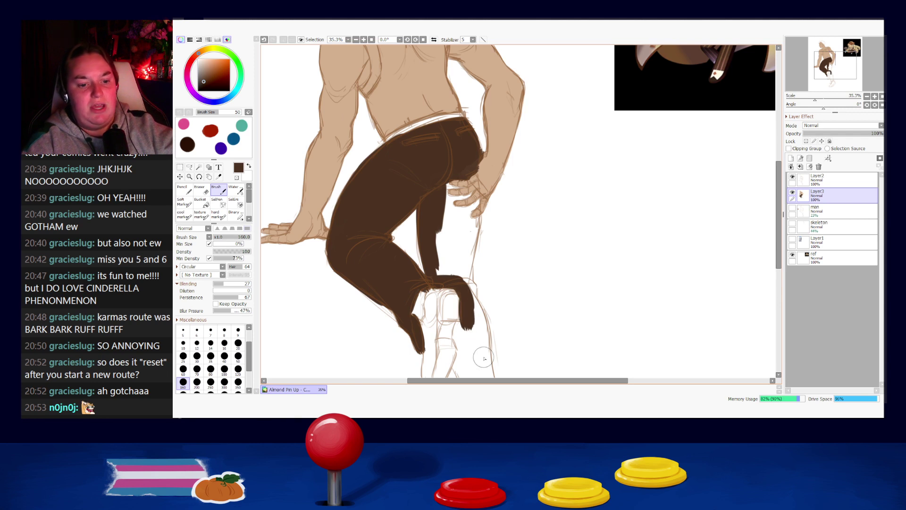
- Fill the standing leg's lower half with dark brown down to the ankle, repainting the edge beside the raised shoe
mouse_move(469, 326)
left_mouse_down()
mouse_move(457, 331)
mouse_move(470, 347)
mouse_move(456, 303)
mouse_move(465, 361)
mouse_move(474, 229)
mouse_move(465, 255)
mouse_move(475, 223)
mouse_move(467, 267)
mouse_move(469, 226)
mouse_move(478, 330)
mouse_move(455, 257)
mouse_move(439, 279)
mouse_move(449, 338)
mouse_move(465, 307)
mouse_move(446, 326)
mouse_move(479, 310)
mouse_move(465, 317)
mouse_move(478, 302)
mouse_move(451, 266)
mouse_move(453, 312)
mouse_move(465, 284)
mouse_move(450, 220)
mouse_move(460, 255)
mouse_move(439, 220)
left_mouse_up()
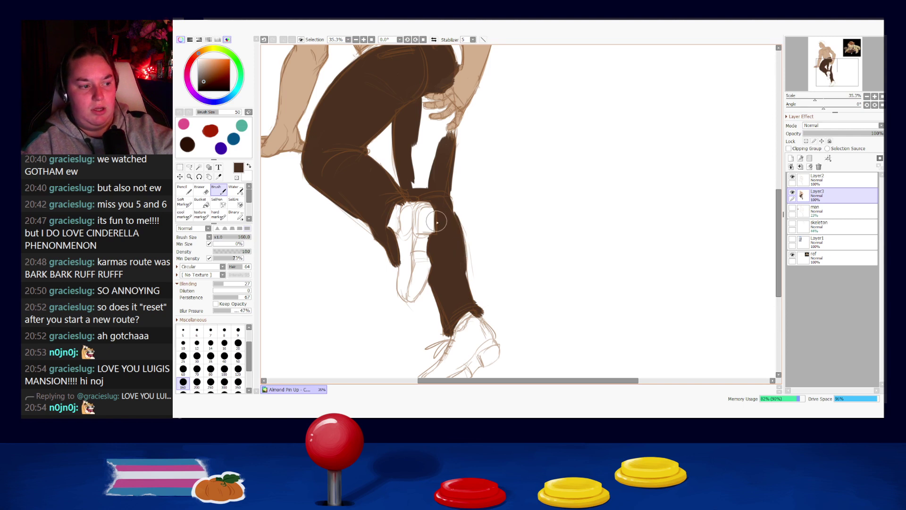
key("ctrl+z")
mouse_move(447, 204)
left_mouse_down()
mouse_move(455, 276)
mouse_move(467, 288)
mouse_move(456, 261)
left_mouse_up()
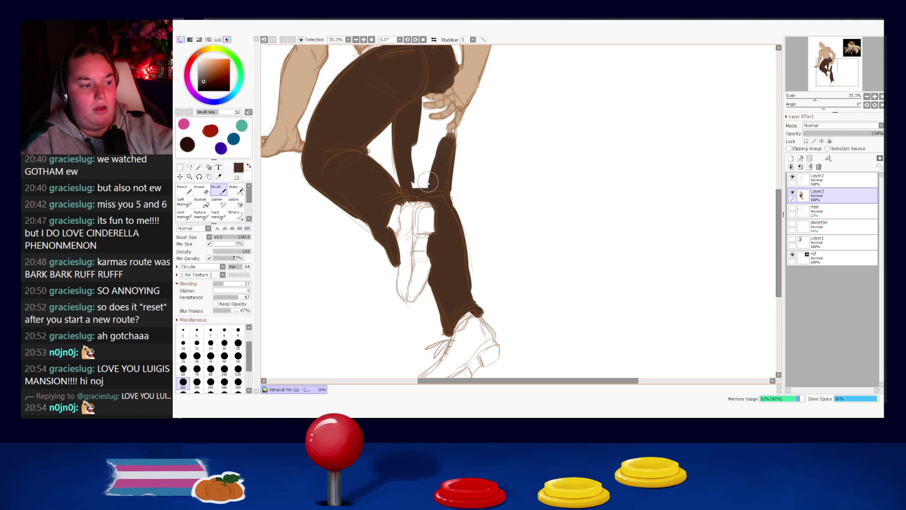
- Reduce the brush size to 40, then 60, and paint the trousers' dark brown around the fingers on the hip
key("bracketleft")
key("bracketleft")
key("bracketleft")
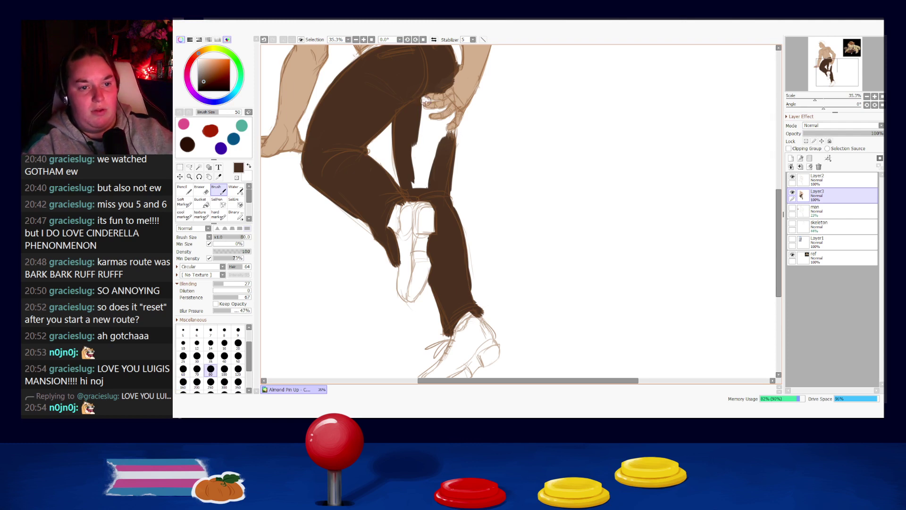
key("bracketleft")
key("bracketleft")
key("bracketleft")
key("bracketleft")
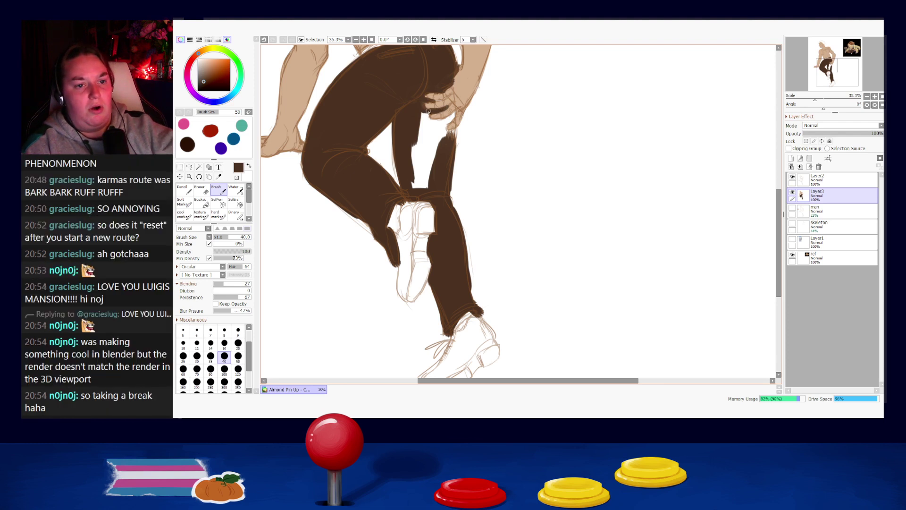
key("bracketright")
key("bracketright")
left_click_drag(425, 120, 425, 111)
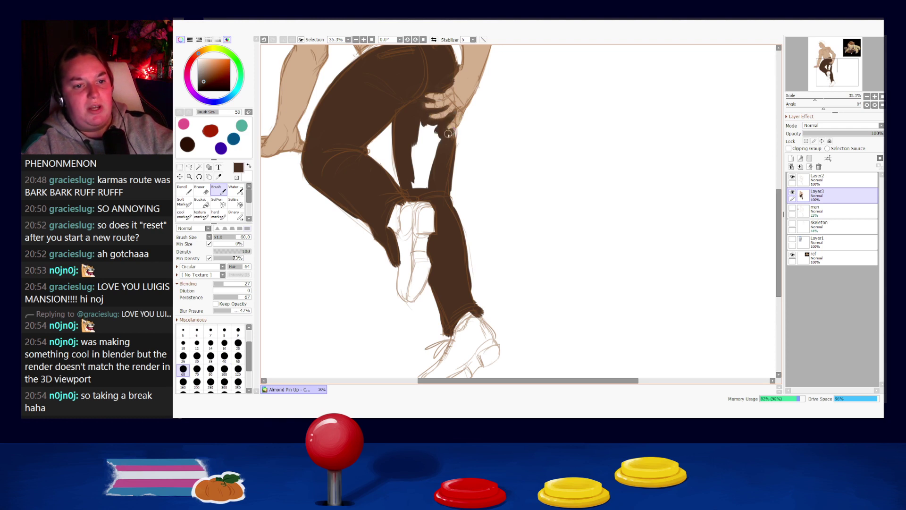
- Enlarge the brush to 250 and fill the remaining gap in the standing leg's thigh with dark brown
key("bracketright")
key("bracketright")
key("bracketright")
key("bracketright")
key("bracketright")
key("bracketright")
key("bracketright")
mouse_move(428, 122)
left_mouse_down()
mouse_move(423, 179)
mouse_move(420, 128)
mouse_move(439, 153)
mouse_move(426, 129)
mouse_move(440, 141)
mouse_move(415, 183)
left_mouse_up()
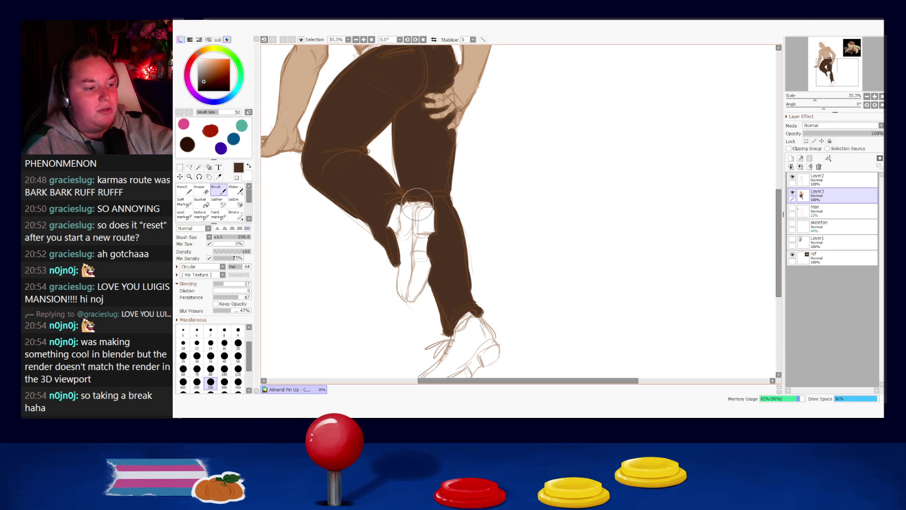
- Try painting the waistband in black sampled from the reference image with the brush size at 80
left_click_drag(654, 184, 709, 267)
left_click_drag(731, 206, 570, 305)
left_click_drag(545, 165, 578, 215)
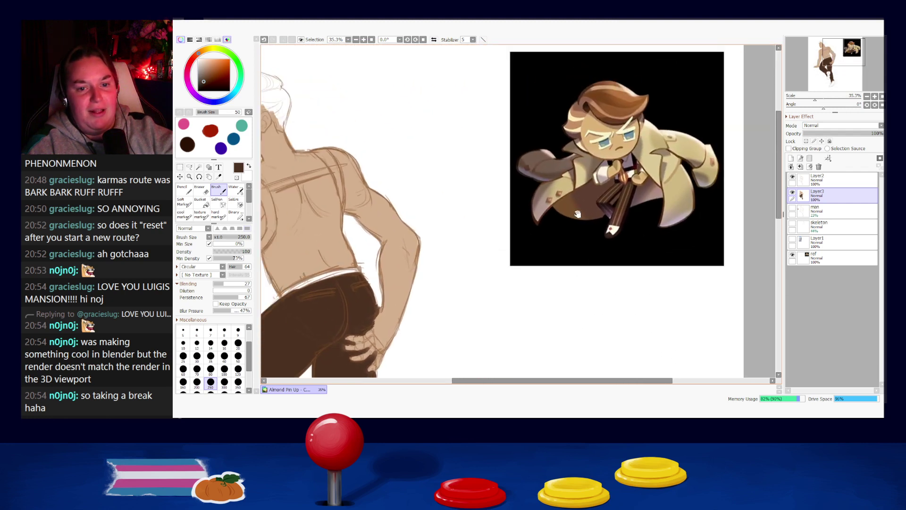
right_click(634, 157)
right_click(628, 169)
left_click_drag(501, 241, 562, 192)
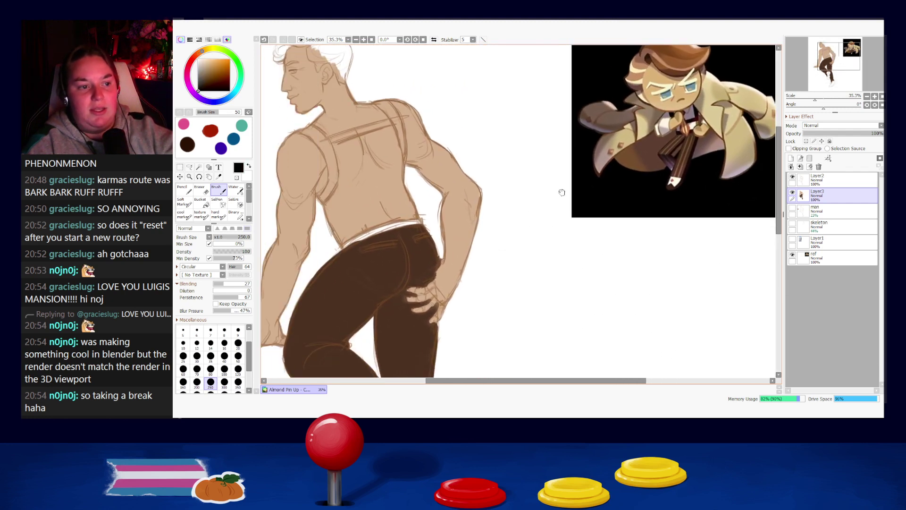
key("bracketleft")
key("bracketleft")
key("bracketleft")
key("bracketleft")
key("bracketleft")
mouse_move(347, 240)
left_mouse_down()
mouse_move(409, 224)
mouse_move(359, 243)
left_mouse_up()
key("ctrl+z")
key("ctrl+z")
- Try painting the waistband in dark red, dark brown and black tones sampled from the reference character, and undo the strokes
left_click(697, 116, "alt")
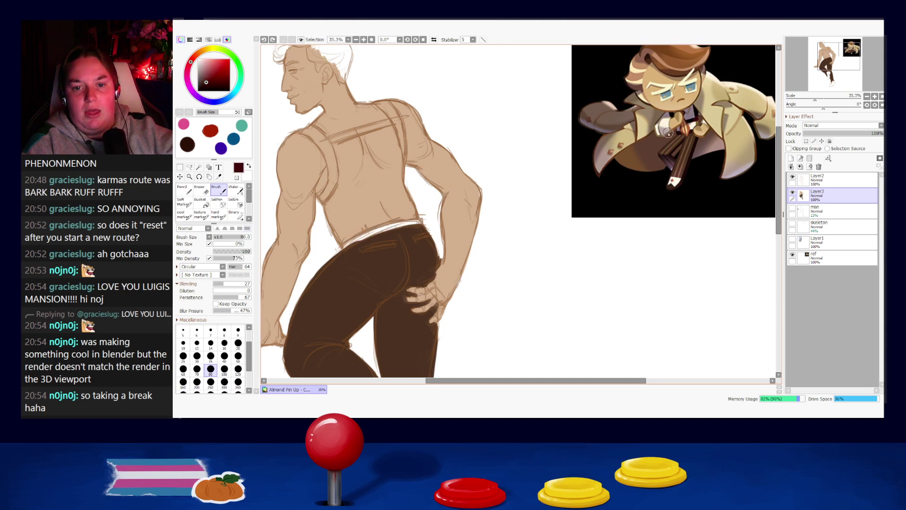
left_click_drag(353, 241, 420, 220)
left_click(199, 53)
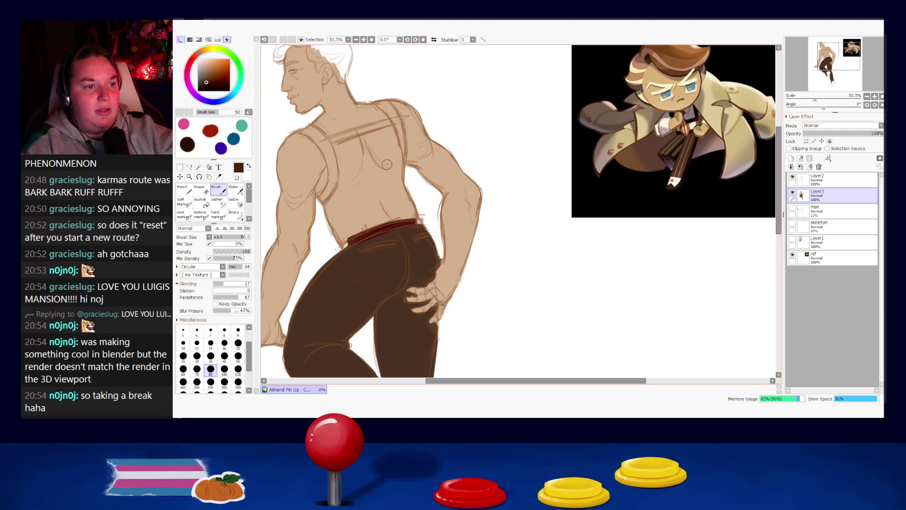
left_click_drag(365, 239, 418, 221)
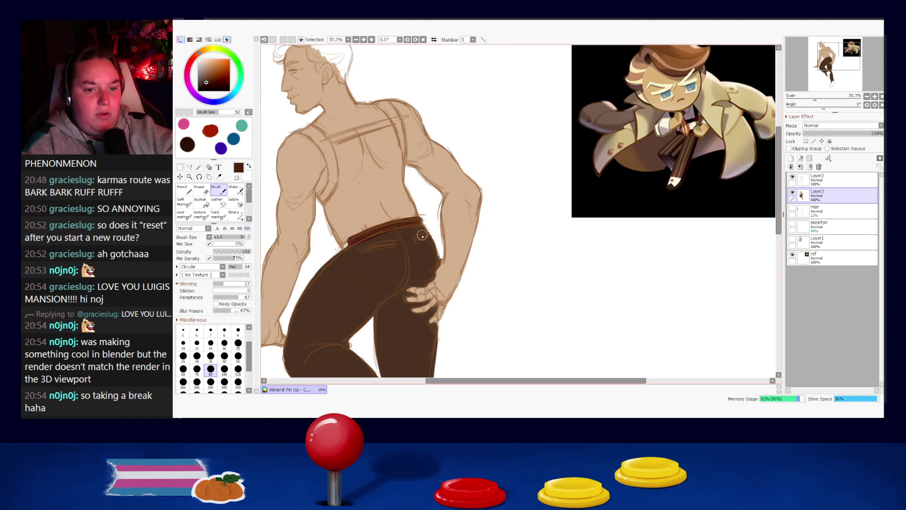
left_click(693, 159, "alt")
left_click_drag(353, 240, 420, 218)
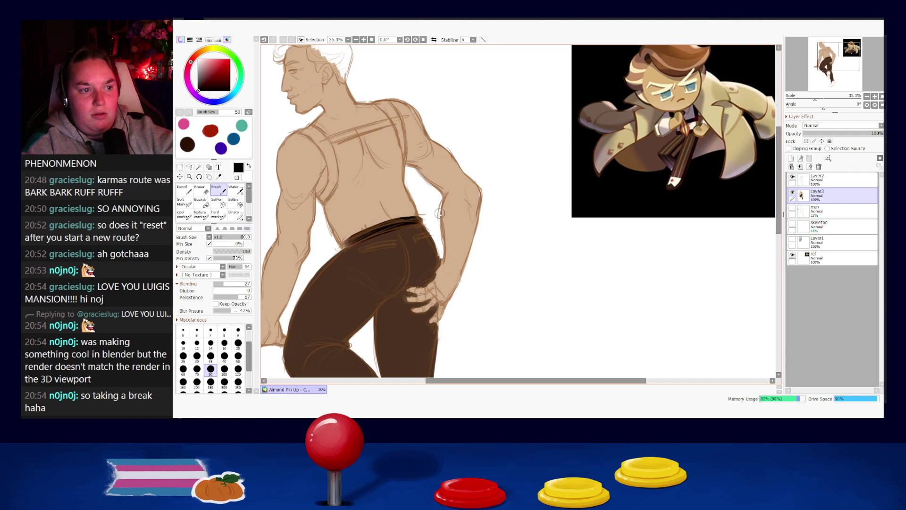
left_click(667, 161, "alt")
left_click(687, 164, "alt")
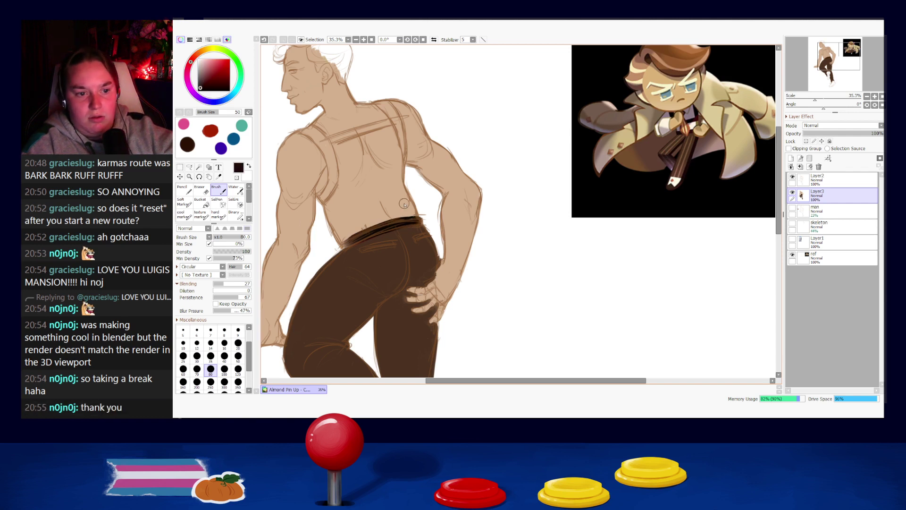
key("ctrl+z")
key("ctrl+z")
key("ctrl+z")
key("ctrl+z")
- Paint the waistband in the very dark brown sampled from the reference and tidy its edge against the trousers
mouse_move(343, 246)
left_mouse_down()
mouse_move(419, 221)
mouse_move(351, 243)
mouse_move(385, 230)
left_mouse_up()
left_click(353, 259, "alt")
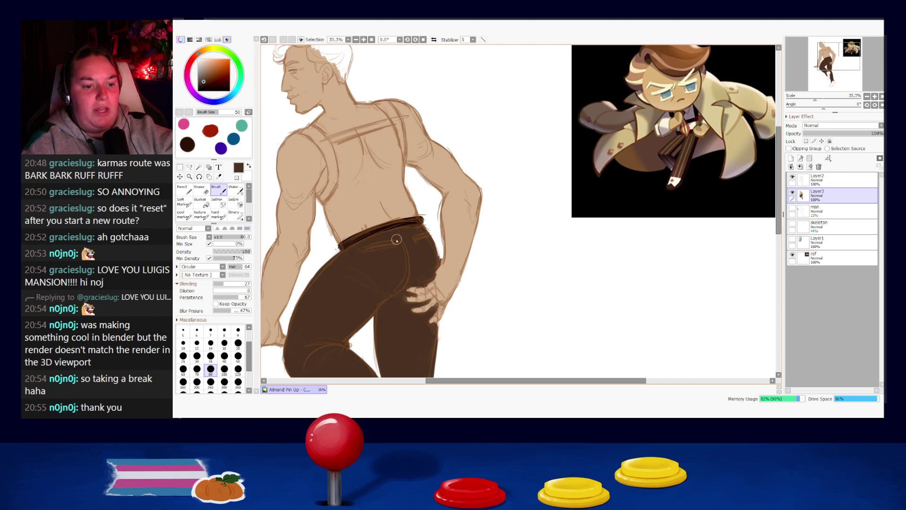
left_click(345, 228, "alt")
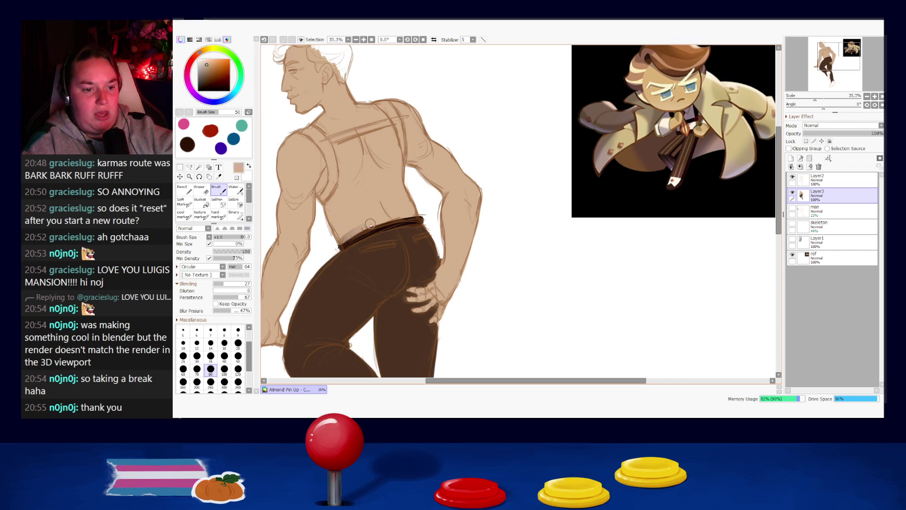
mouse_move(354, 230)
left_mouse_down()
mouse_move(345, 238)
mouse_move(393, 218)
left_mouse_up()
key("ctrl+z")
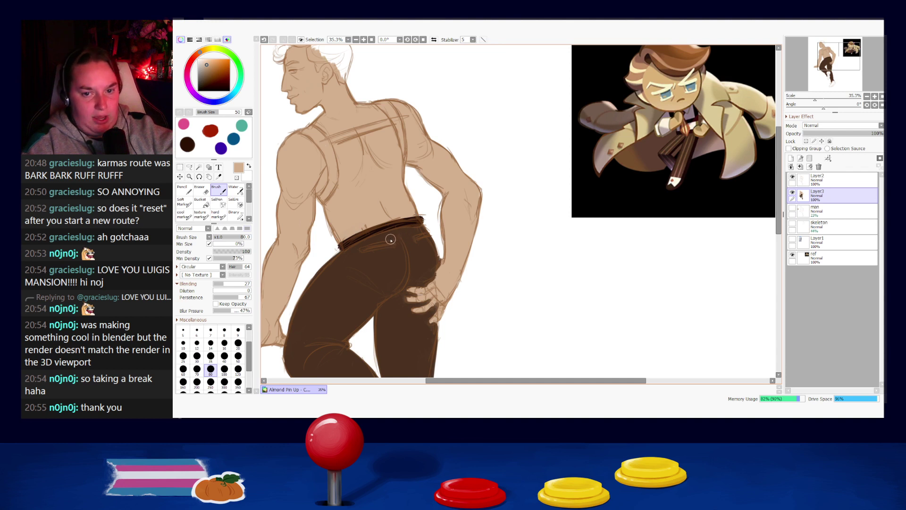
- Paint the inside openings of both trouser cuffs in the waistband's near-black, tidying their edges with the trousers' dark brown
left_click_drag(465, 346, 468, 137)
left_click_drag(519, 56, 444, 220)
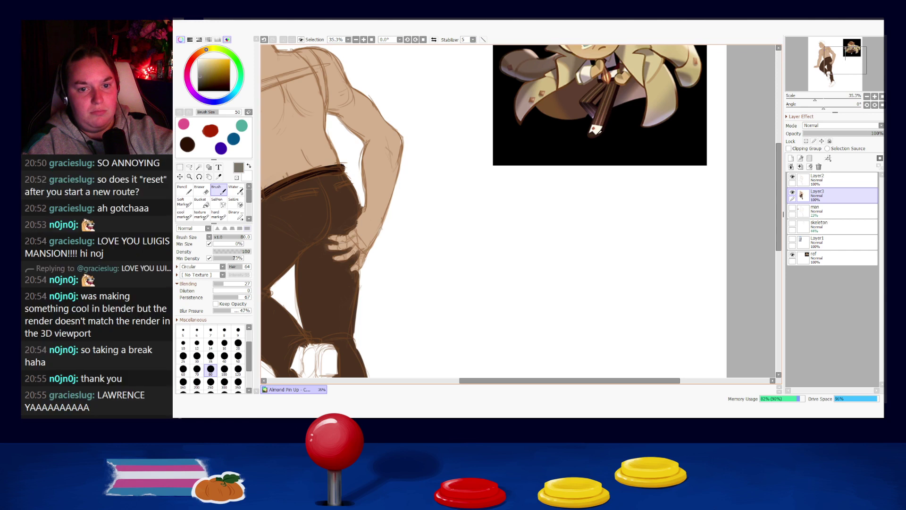
left_click_drag(357, 227, 425, 233)
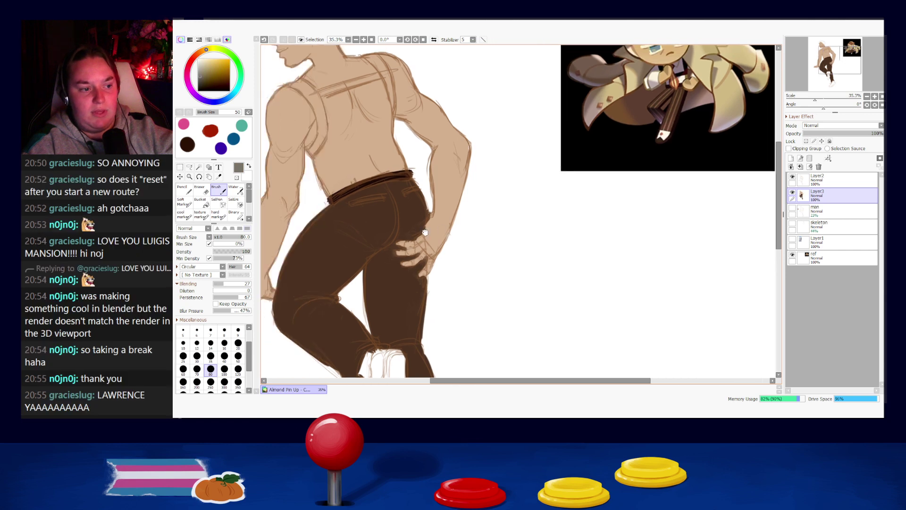
left_click(371, 181, "alt")
left_click_drag(395, 229, 361, 106)
mouse_move(329, 247)
left_mouse_down()
mouse_move(335, 233)
mouse_move(333, 253)
mouse_move(339, 229)
mouse_move(329, 253)
left_mouse_up()
mouse_move(393, 350)
left_mouse_down()
mouse_move(365, 279)
mouse_move(380, 269)
mouse_move(400, 285)
left_mouse_up()
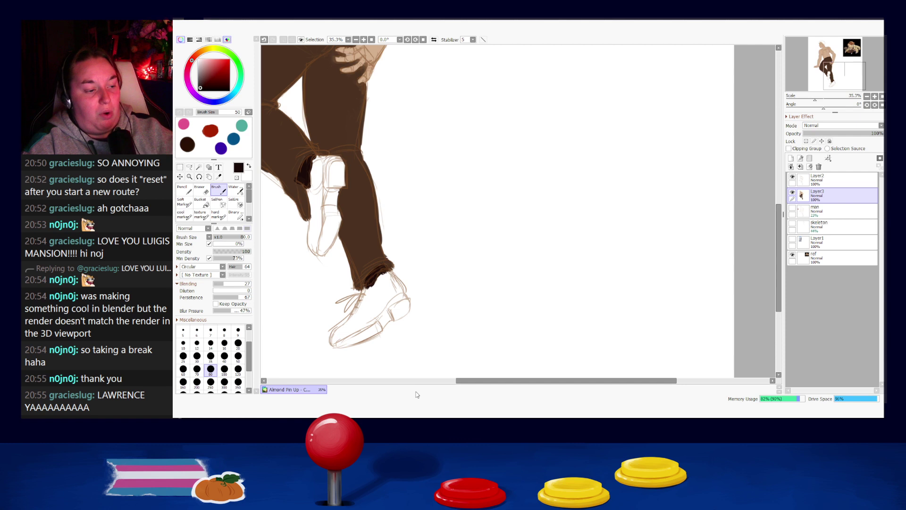
left_click_drag(352, 181, 392, 221)
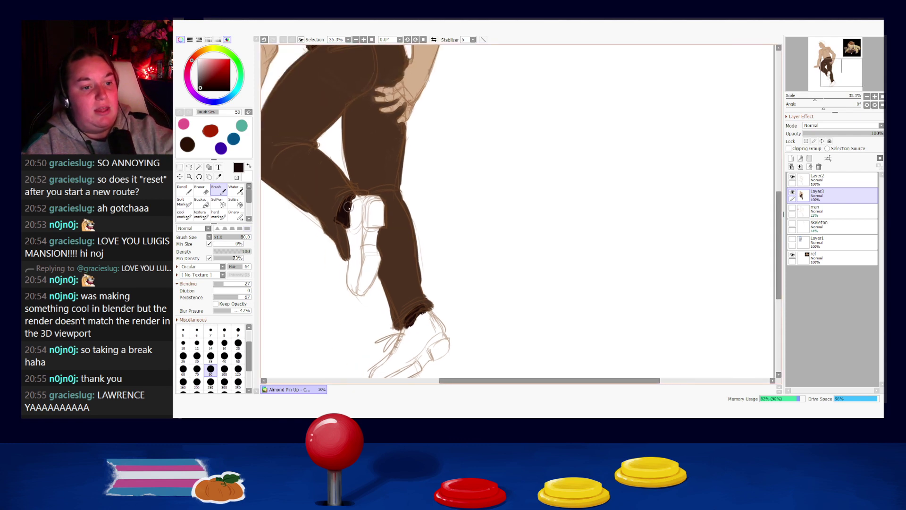
right_click(333, 221)
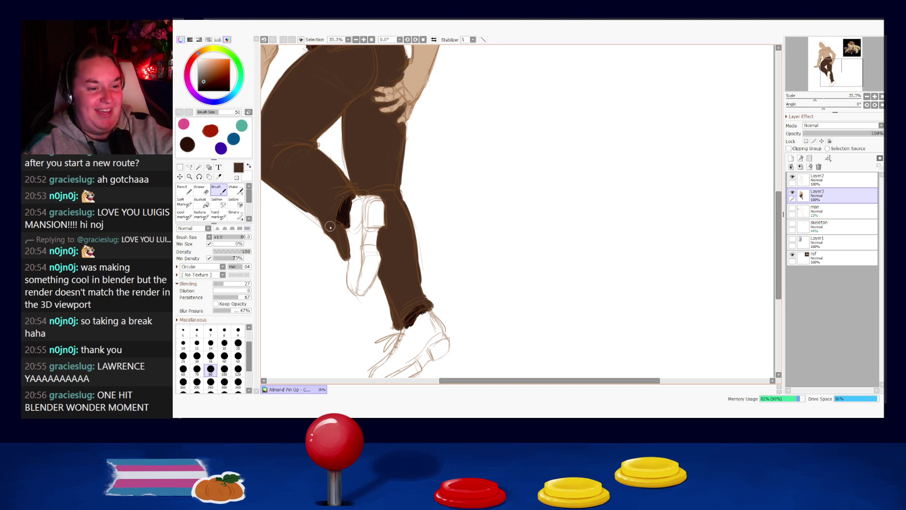
- Paint the upper parts of both shoes in cream sampled from the reference character's shoe
left_click_drag(495, 140, 468, 299)
right_click(615, 144)
right_click(618, 141)
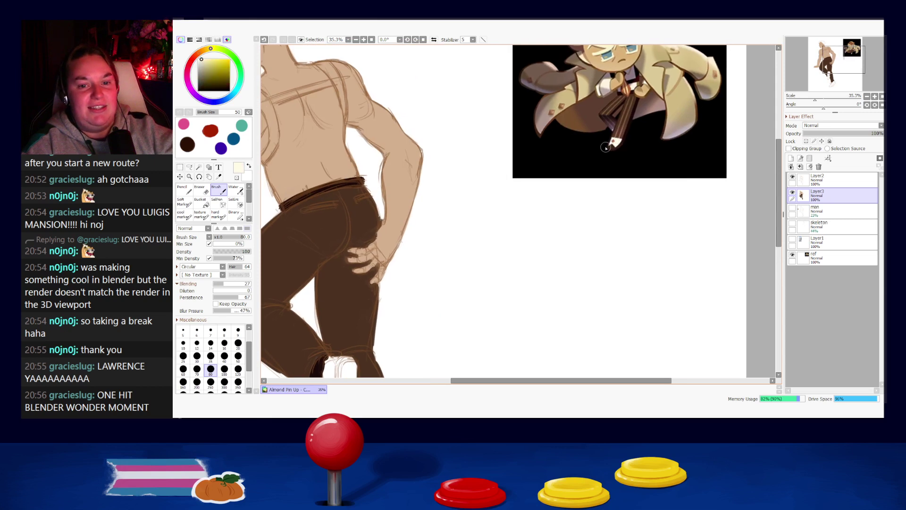
left_click_drag(421, 324, 448, 164)
left_click_drag(360, 208, 355, 214)
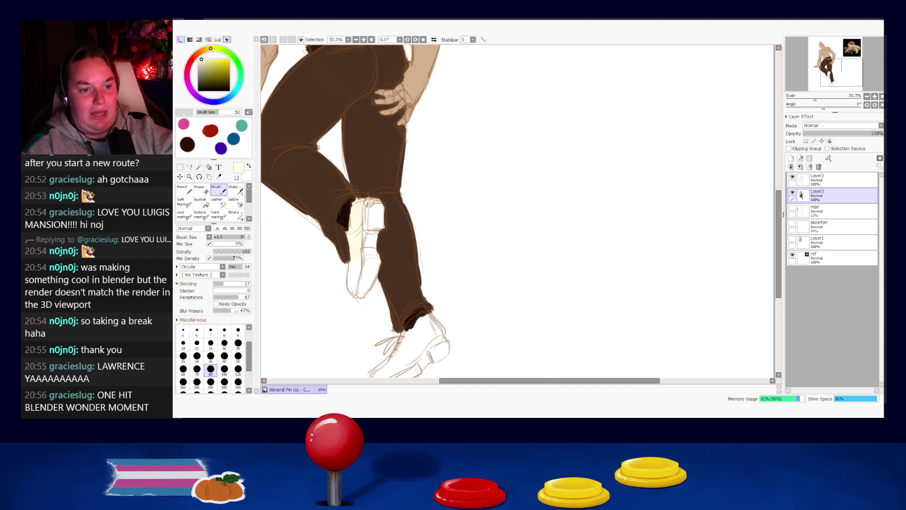
mouse_move(400, 319)
left_mouse_down()
mouse_move(372, 246)
mouse_move(401, 217)
left_mouse_up()
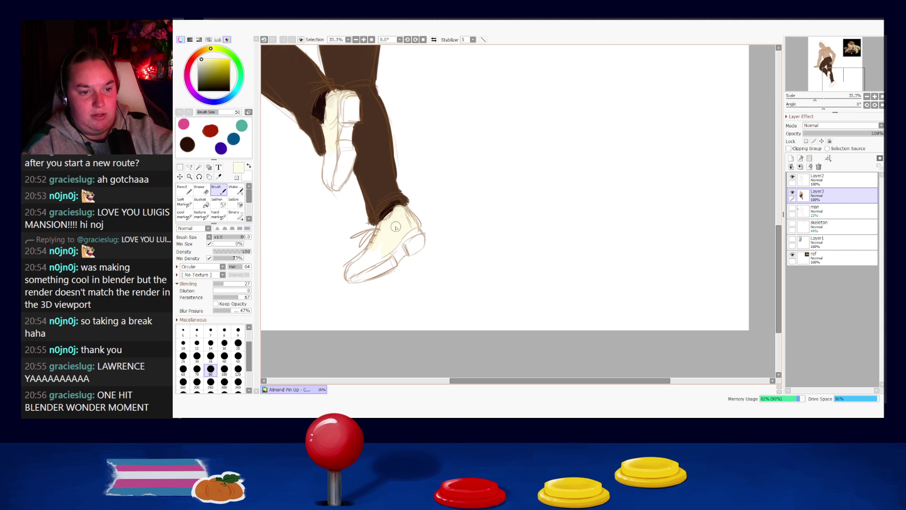
left_click_drag(370, 261, 375, 251)
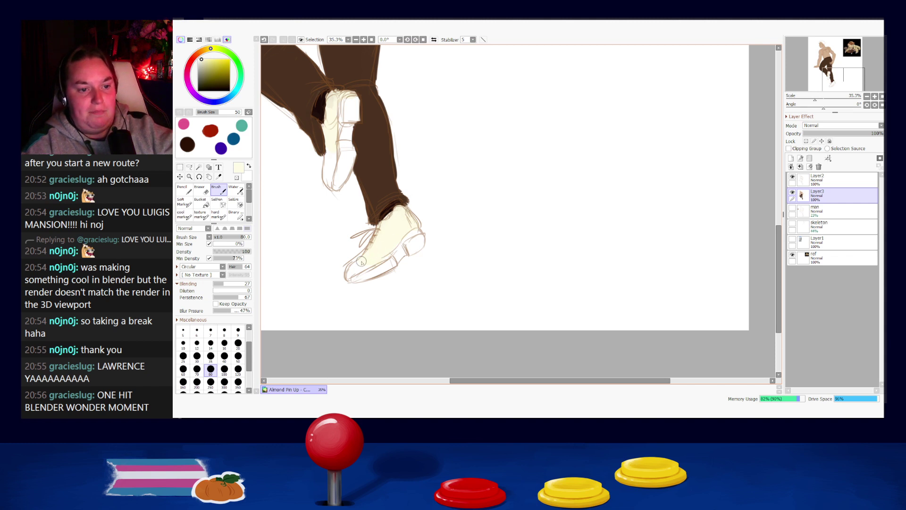
- Paint the soles, heels and toes of both shoes in a dark brown sampled from the reference character's shoe
scroll(420, 182, "up", 5)
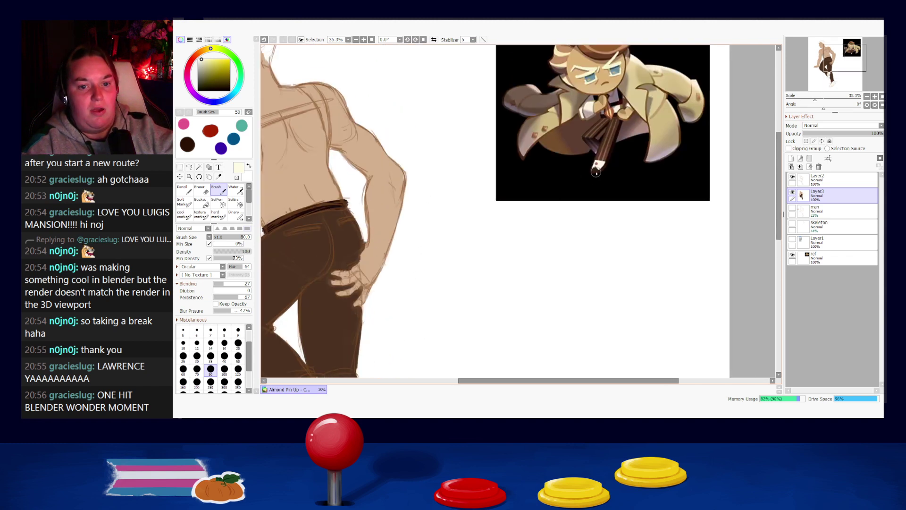
right_click(595, 172)
left_click_drag(477, 269, 525, 84)
left_click_drag(358, 264, 355, 287)
right_click(358, 247)
mouse_move(357, 246)
left_mouse_down()
mouse_move(356, 260)
mouse_move(357, 249)
mouse_move(368, 269)
mouse_move(363, 287)
mouse_move(375, 267)
mouse_move(366, 290)
mouse_move(373, 205)
mouse_move(377, 217)
mouse_move(385, 203)
mouse_move(378, 278)
left_mouse_up()
right_click(358, 276)
left_click_drag(438, 318, 400, 222)
mouse_move(354, 281)
left_mouse_down()
mouse_move(342, 278)
mouse_move(373, 283)
mouse_move(407, 246)
mouse_move(402, 256)
left_mouse_up()
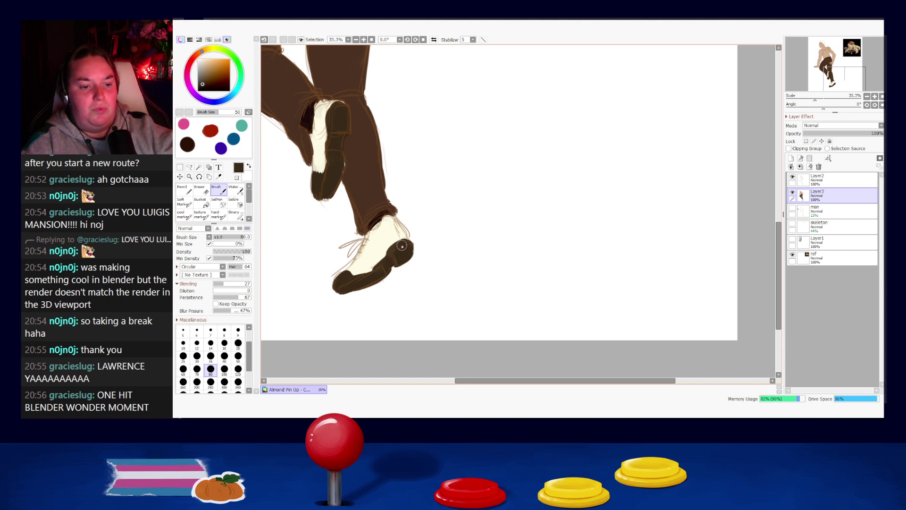
left_click_drag(419, 231, 430, 281)
left_click_drag(441, 211, 453, 314)
left_click_drag(543, 158, 512, 272)
left_click(602, 159, "alt")
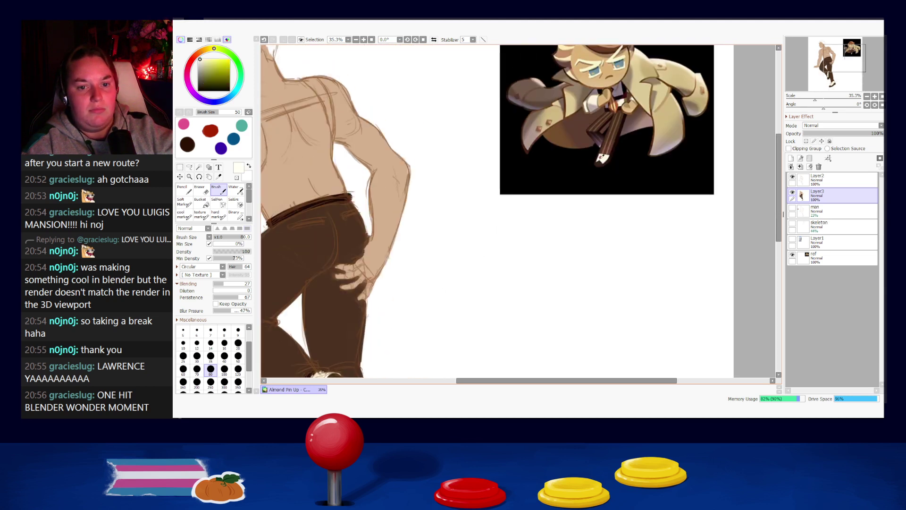
left_click(602, 159, "alt")
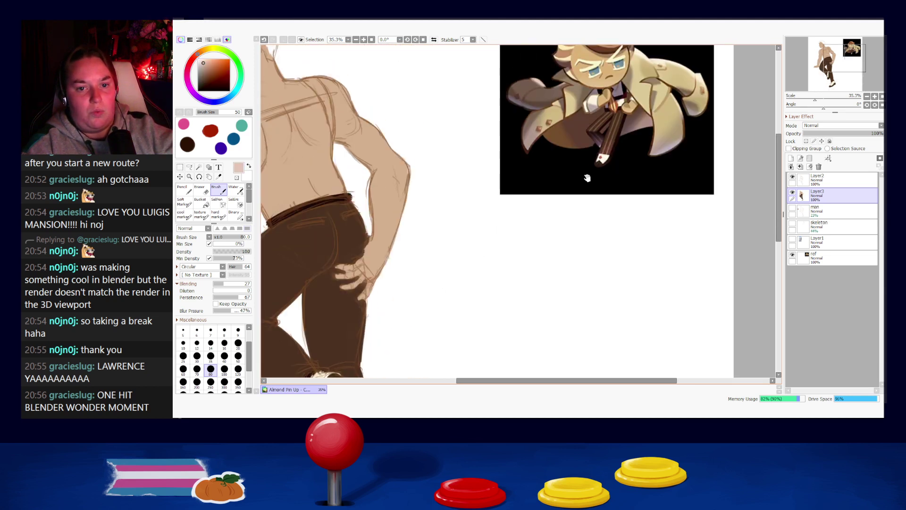
left_click_drag(574, 225, 626, 139)
left_click_drag(484, 176, 492, 122)
left_click_drag(378, 224, 420, 260)
- Paint the harness strap around the near shoulder in near-black sampled from the waistband, redoing strokes until it follows the sketch
left_click(380, 277, "alt")
mouse_move(355, 179)
left_mouse_down()
mouse_move(340, 170)
mouse_move(353, 182)
mouse_move(347, 172)
mouse_move(366, 226)
left_mouse_up()
left_click_drag(356, 194, 363, 233)
key("ctrl+z")
mouse_move(341, 179)
left_mouse_down()
mouse_move(360, 214)
mouse_move(359, 193)
mouse_move(352, 191)
mouse_move(366, 222)
left_mouse_up()
key("ctrl+z")
key("ctrl+z")
mouse_move(346, 178)
left_mouse_down()
mouse_move(364, 222)
mouse_move(352, 241)
left_mouse_up()
- Paint the horizontal harness strap across the upper back in near-black, following the sketch lines
left_click_drag(361, 181, 409, 165)
key("ctrl+z")
key("ctrl+z")
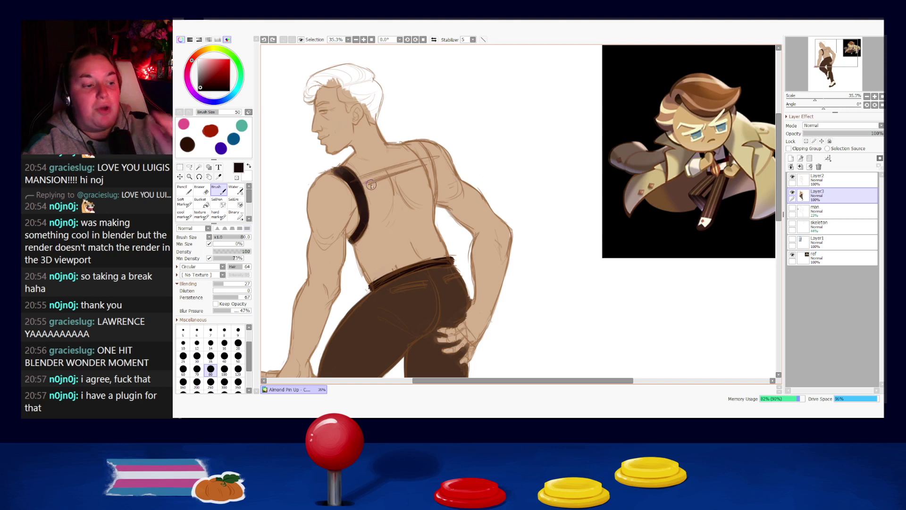
mouse_move(355, 179)
left_mouse_down()
mouse_move(416, 165)
mouse_move(424, 151)
mouse_move(412, 146)
mouse_move(427, 172)
left_mouse_up()
key("ctrl+z")
key("ctrl+z")
- Paint the harness strap over the far shoulder in near-black and sample the skin tone beside it
mouse_move(411, 142)
left_mouse_down()
mouse_move(426, 158)
mouse_move(418, 146)
mouse_move(434, 195)
left_mouse_up()
left_click_drag(425, 161, 434, 204)
key("ctrl+z")
key("ctrl+z")
mouse_move(425, 165)
left_mouse_down()
mouse_move(435, 203)
mouse_move(434, 186)
left_mouse_up()
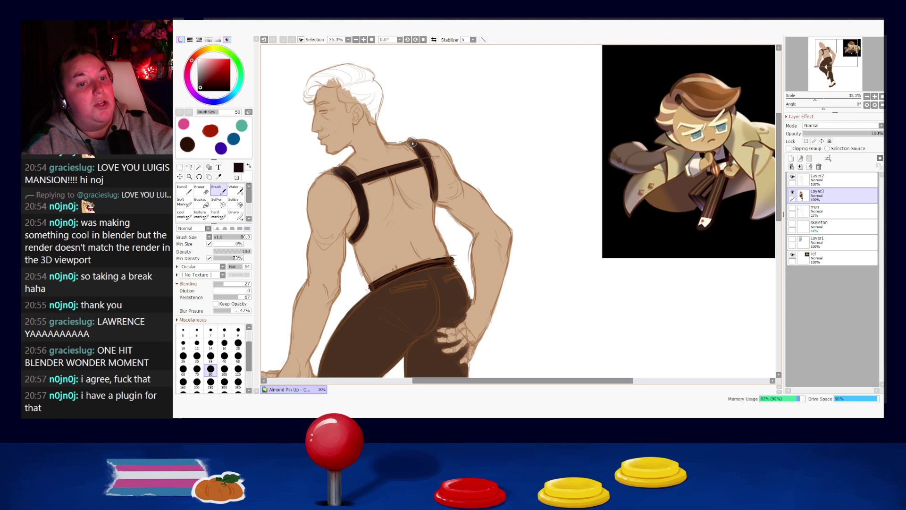
left_click_drag(418, 144, 424, 152)
left_click(401, 153, "alt")
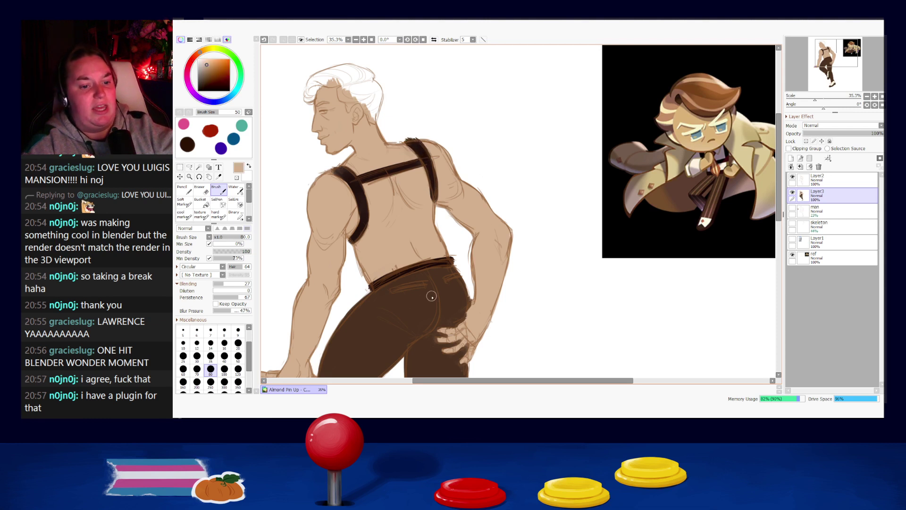
- Extend the near shoulder's strap over the shoulder top in near-black and clean its outer end with the Eraser and skin tone
left_click_drag(460, 319, 420, 99)
left_click(372, 243, "alt")
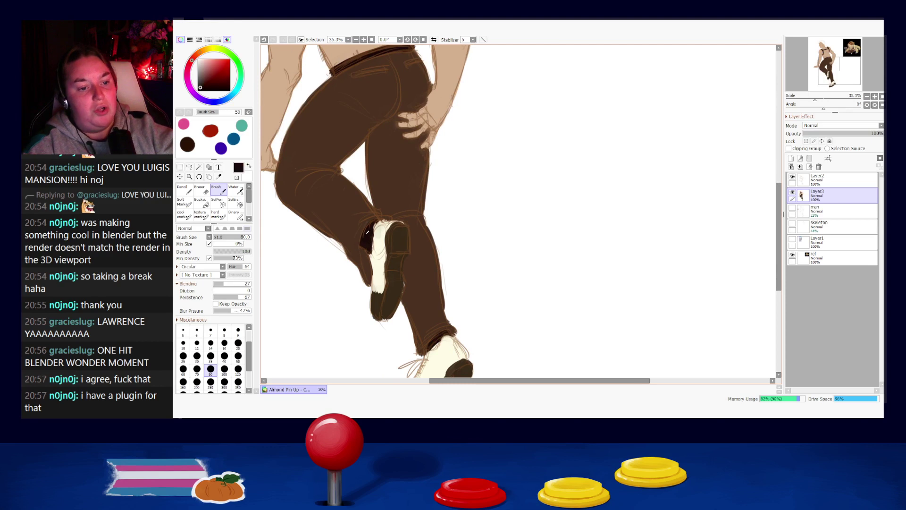
left_click_drag(404, 169, 434, 296)
scroll(434, 296, "up", 3)
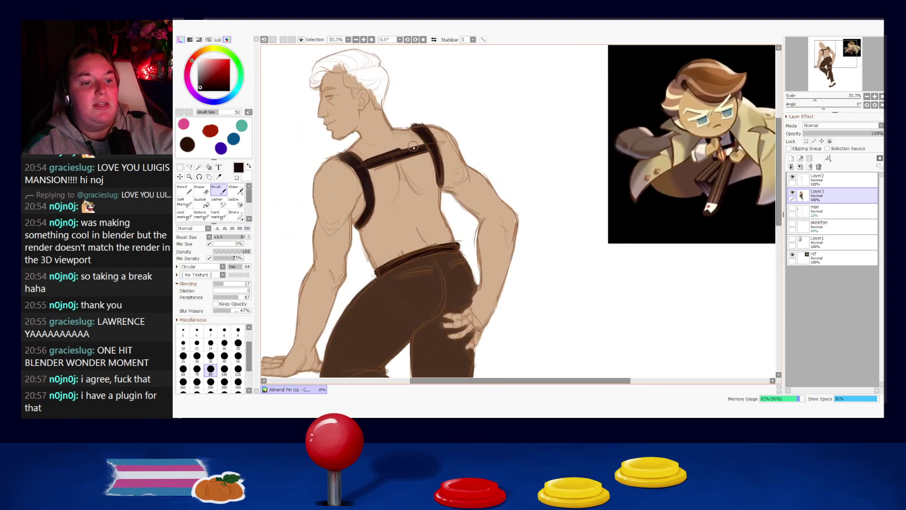
left_click_drag(422, 157, 337, 156)
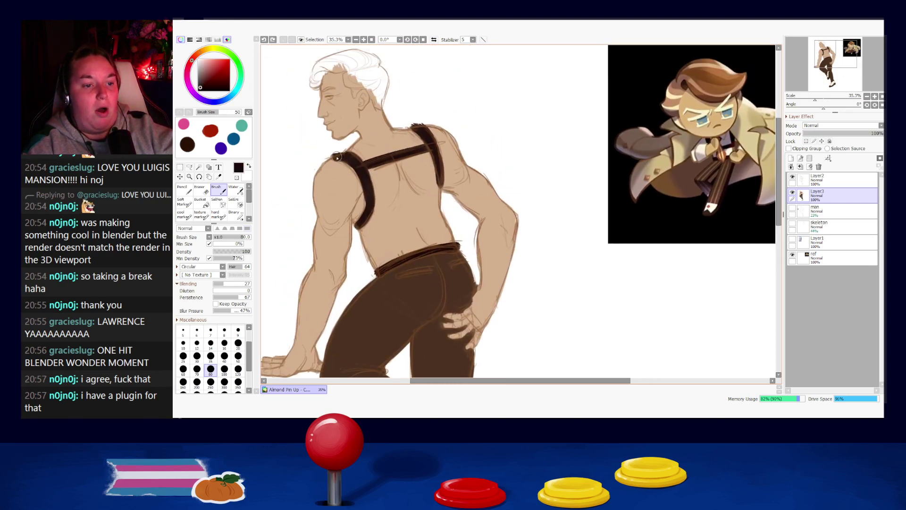
key("e")
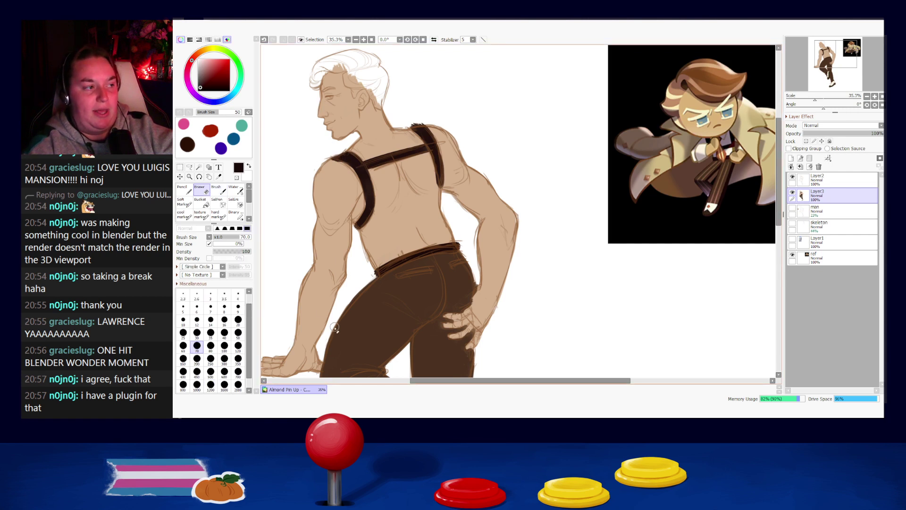
key("b")
left_click(333, 167, "alt")
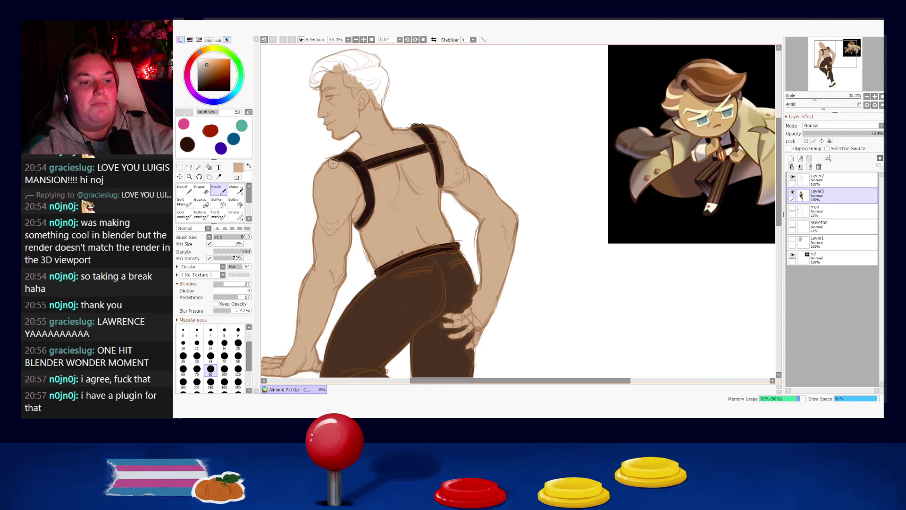
left_click(349, 159, "alt")
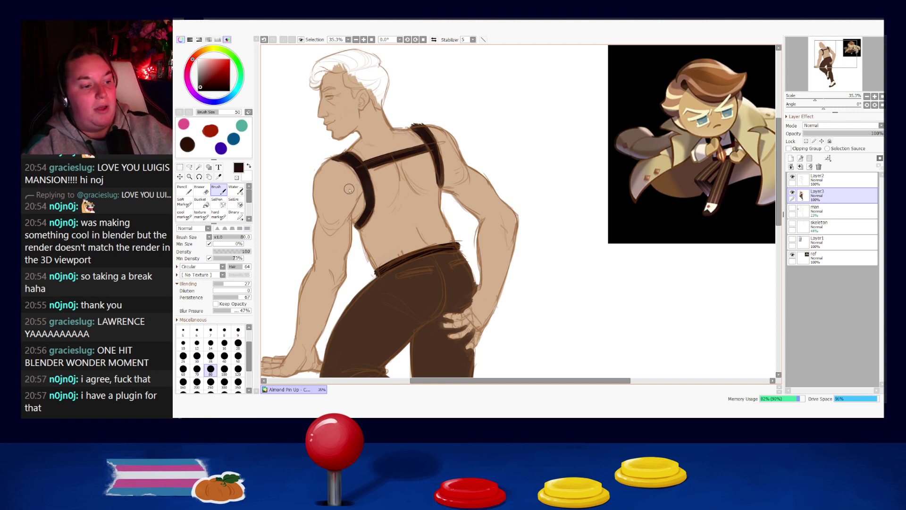
- Repaint the near shoulder's strap down the shoulder blade in near-black, comparing versions with undo and redo
mouse_move(347, 163)
left_mouse_down()
mouse_move(363, 179)
mouse_move(352, 169)
mouse_move(361, 220)
left_mouse_up()
key("ctrl+z")
key("ctrl+z")
key("ctrl+z")
key("ctrl+z")
key("ctrl+y")
key("ctrl+z")
key("ctrl+y")
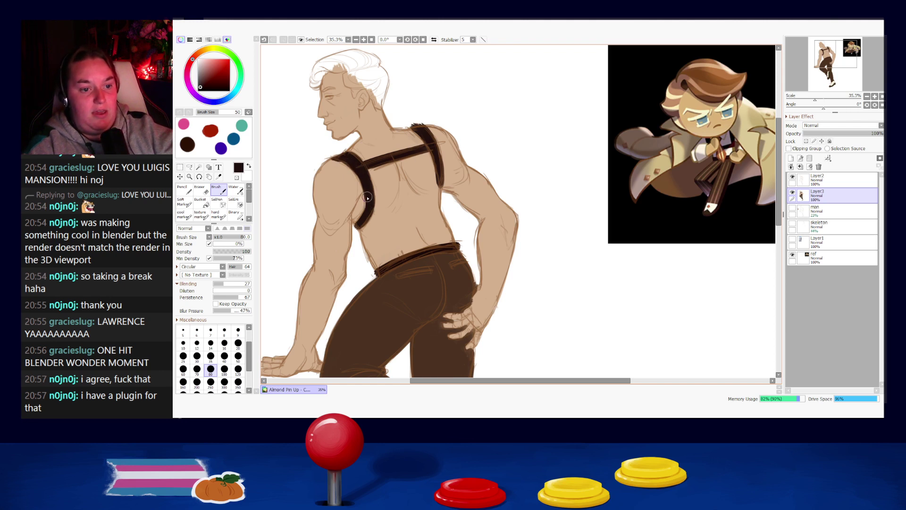
- Erase the far strap's overhang above the shoulder and trim the strap's inner edge with the sampled skin tone
key("e")
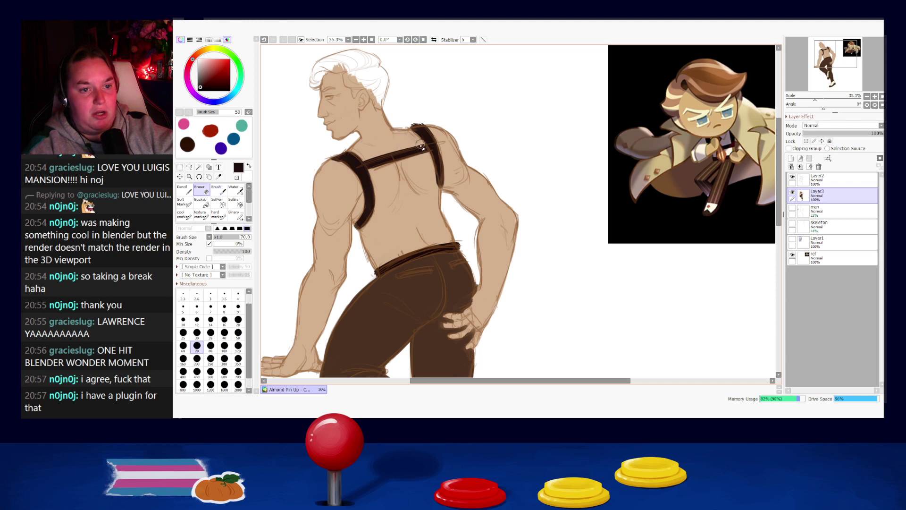
left_click_drag(405, 127, 447, 126)
key("ctrl+z")
key("b")
left_click(425, 207, "alt")
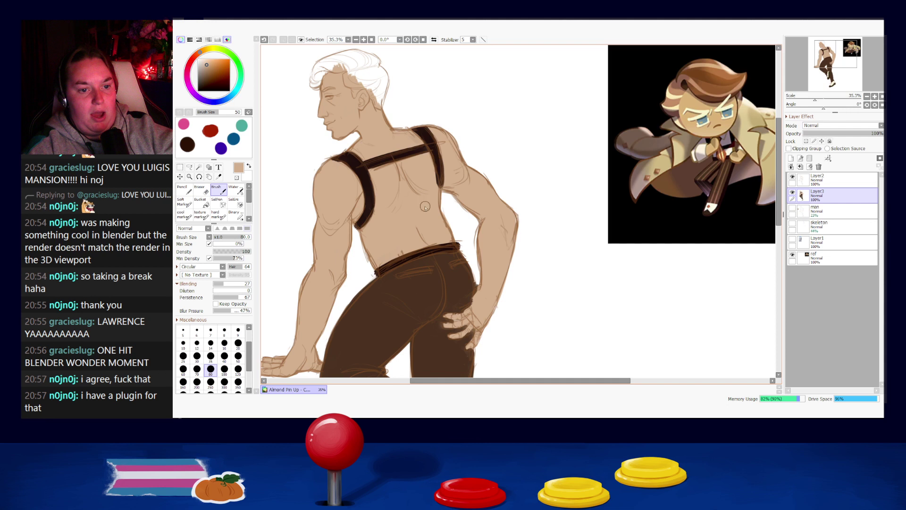
left_click_drag(432, 168, 433, 192)
key("ctrl+z")
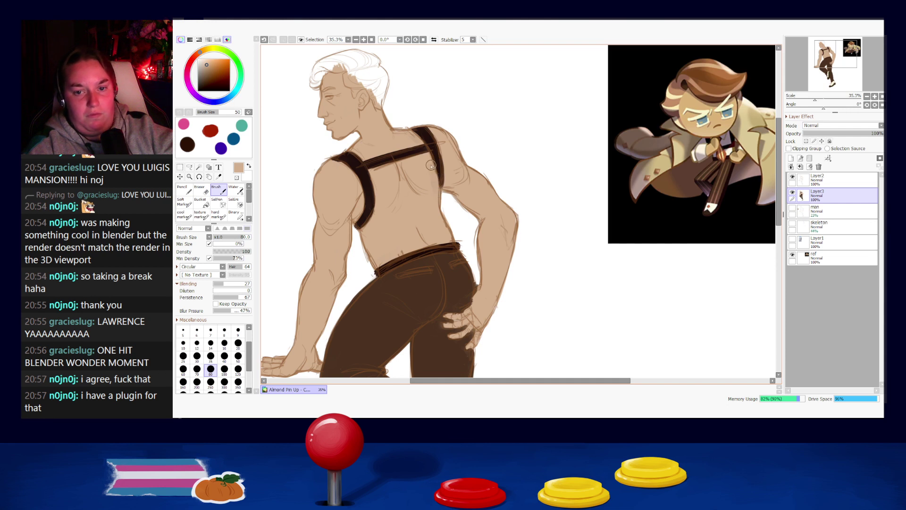
key("ctrl+z")
left_click_drag(432, 167, 432, 207)
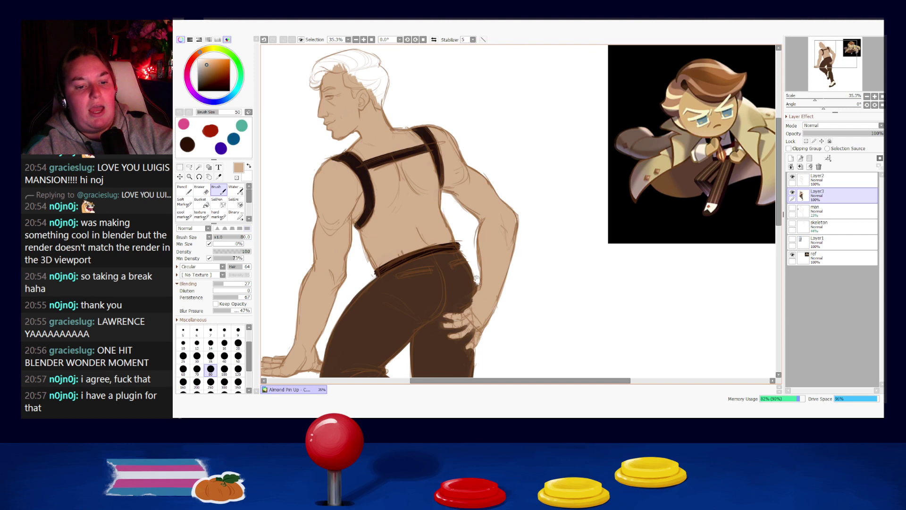
- Clean up the fingers of the hand on the hip at brush size 25, alternating sampled trouser brown and skin tone
left_click_drag(476, 279, 438, 189)
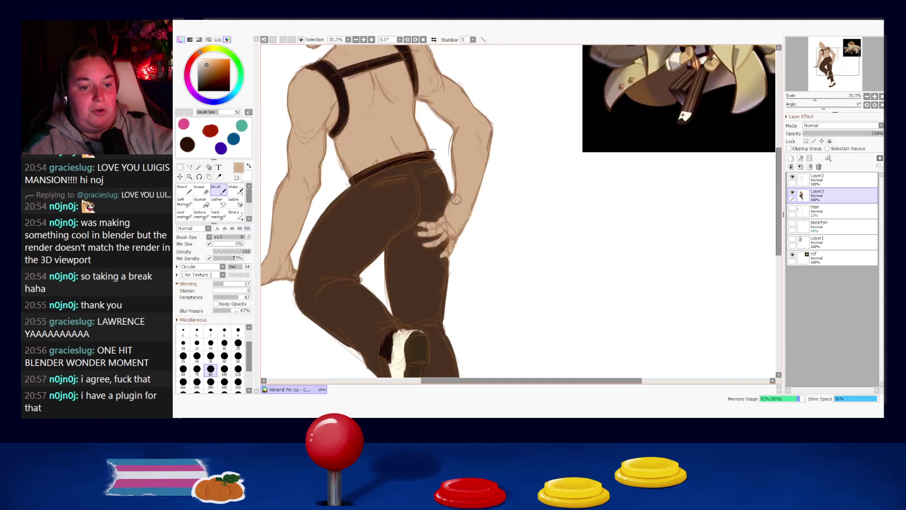
key("bracketleft")
key("bracketleft")
key("bracketleft")
key("bracketleft")
key("bracketleft")
key("bracketleft")
key("bracketleft")
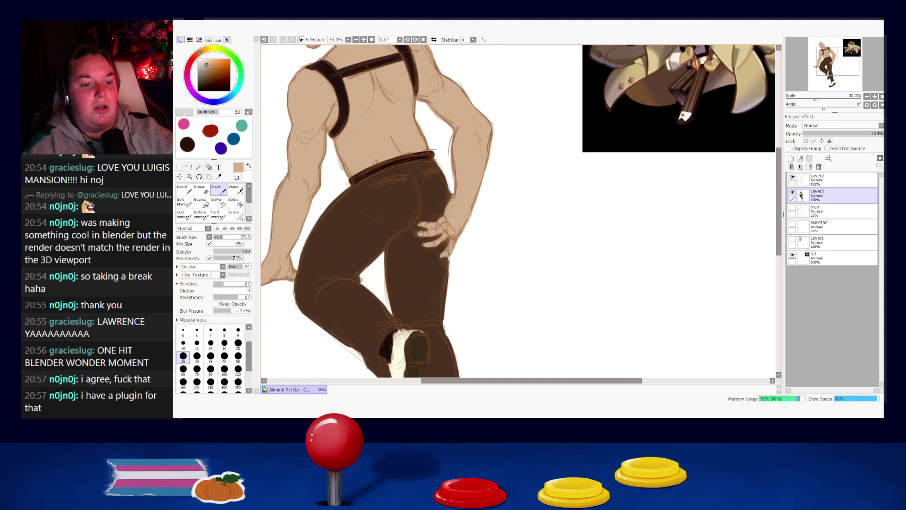
left_click(427, 228, "alt")
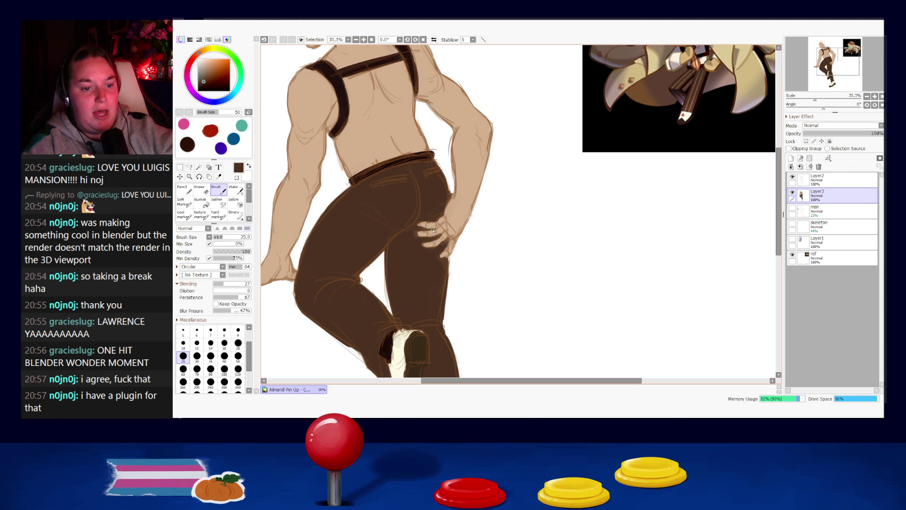
left_click(462, 214, "alt")
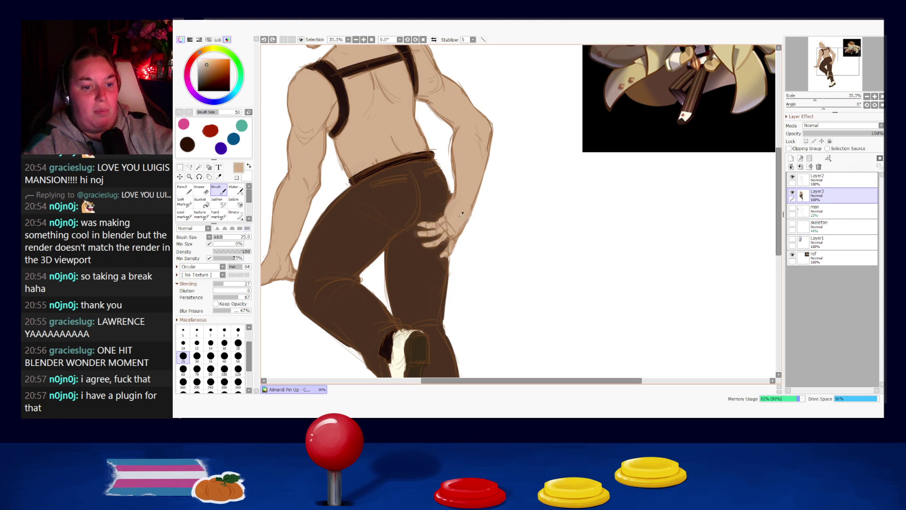
left_click(427, 242, "alt")
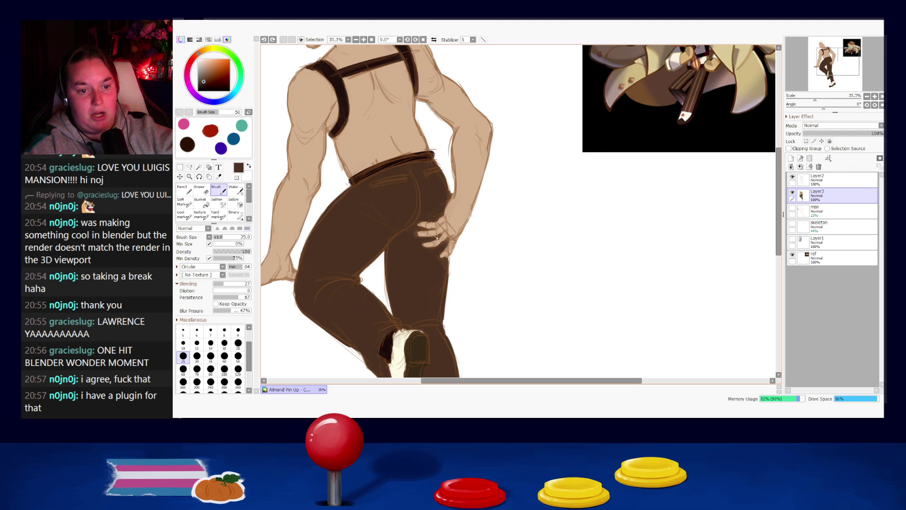
left_click(453, 230, "alt")
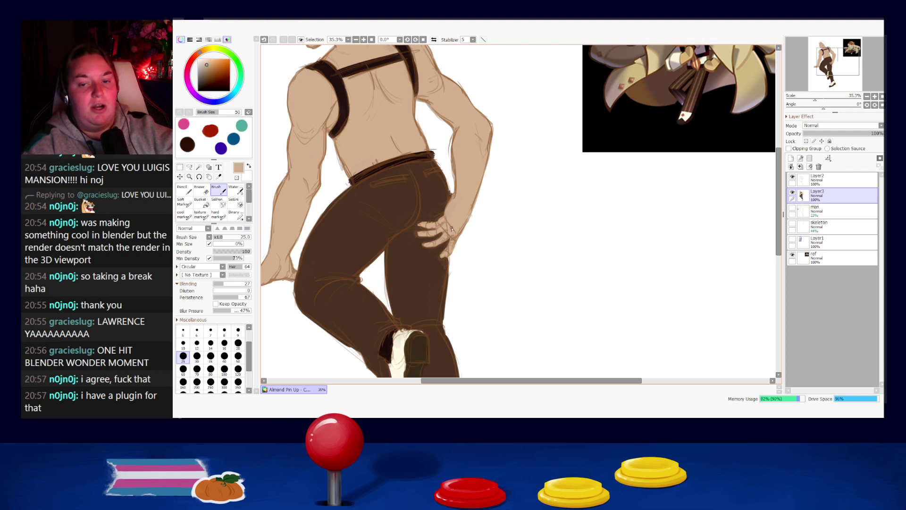
- Sample light brown from the reference character's hair and block in the hair at the temple at brush size 80
scroll(446, 184, "up", 3)
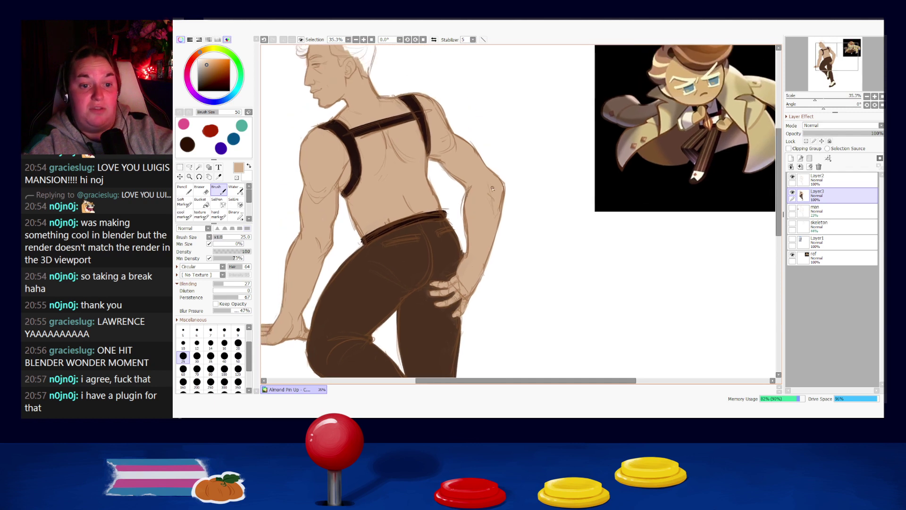
left_click_drag(511, 168, 501, 238)
left_click_drag(565, 164, 624, 200)
left_click(711, 164, "alt")
key("bracketright")
key("bracketright")
key("bracketright")
key("bracketright")
key("bracketright")
key("bracketright")
key("bracketright")
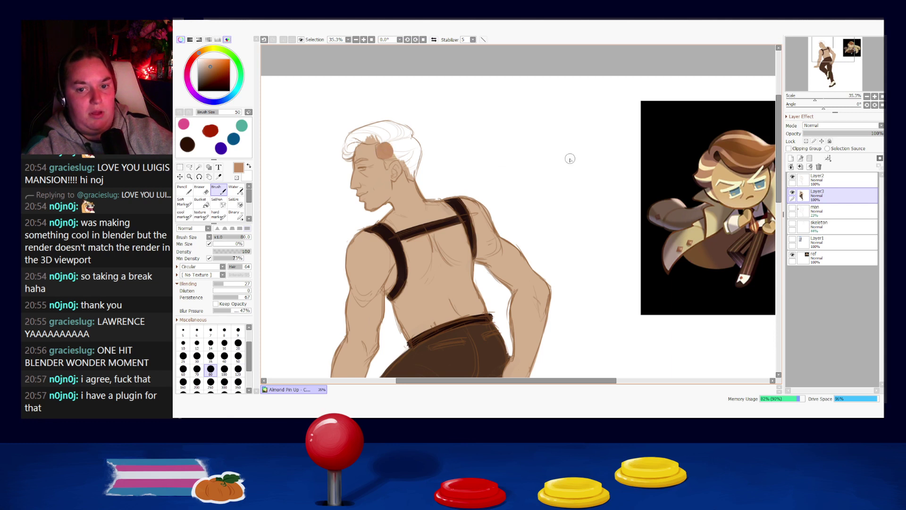
- Paint a cream highlight streak across the hair above the ear at brush size 35, using the reference's light hair tone
left_click(705, 167, "alt")
key("bracketleft")
key("bracketleft")
key("bracketleft")
key("bracketleft")
key("bracketleft")
left_click_drag(382, 153, 421, 146)
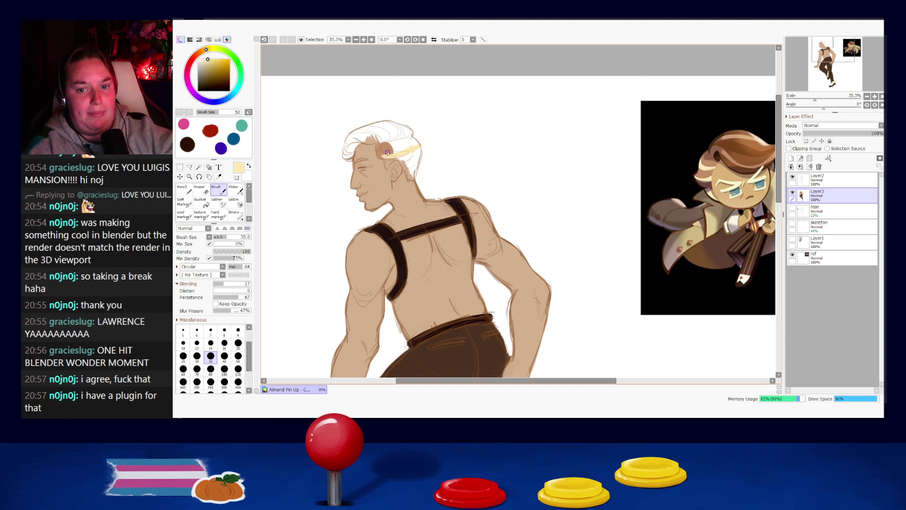
- Broaden the highlight behind the temple with a paler cream sampled from the hair, at brush size 60
left_click(396, 154, "alt")
key("bracketright")
key("bracketright")
key("bracketright")
left_click_drag(401, 155, 415, 148)
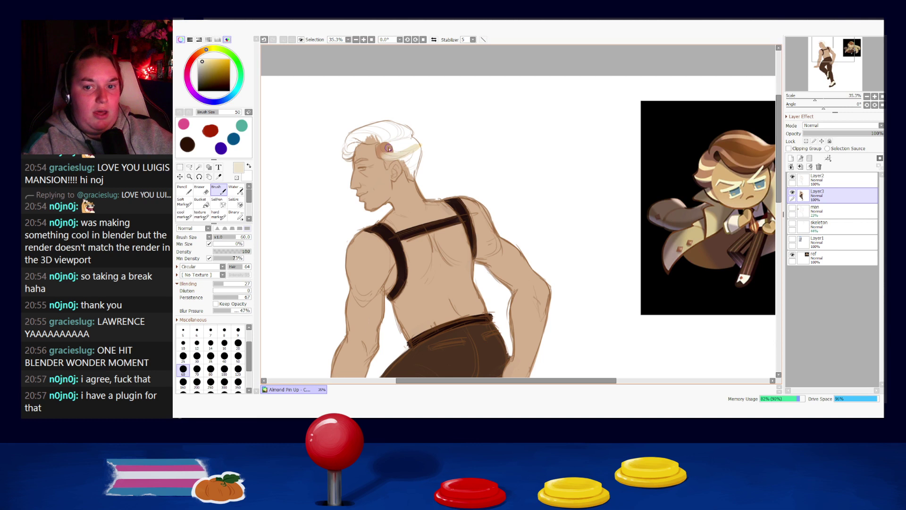
key("bracketleft")
key("bracketleft")
key("bracketleft")
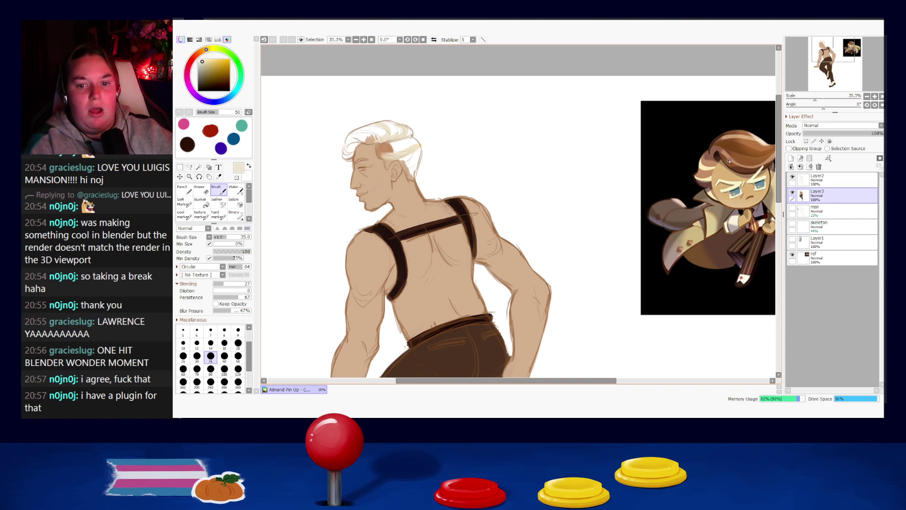
- Paint darker brown from the reference hair over the side hair above and behind the ear at brush size 60
right_click(738, 157)
key("bracketright")
key("bracketright")
key("bracketright")
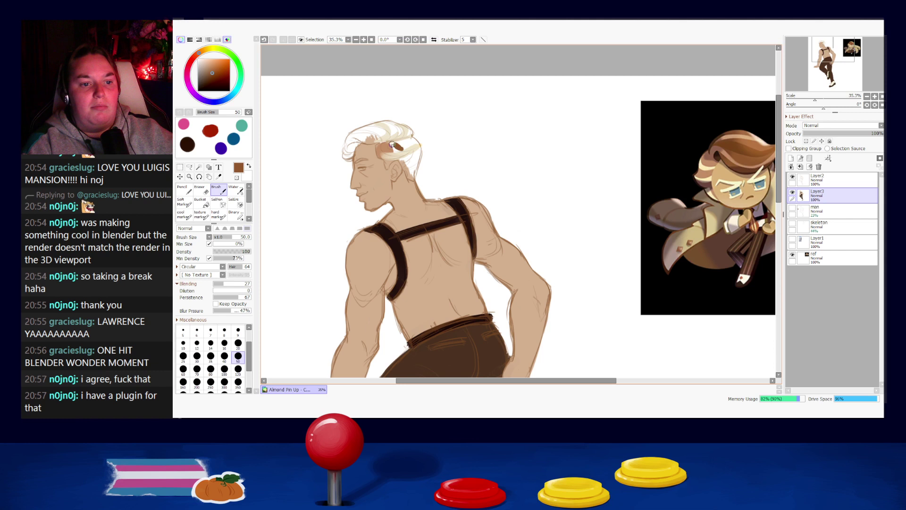
mouse_move(412, 144)
left_mouse_down()
mouse_move(383, 145)
mouse_move(394, 159)
left_mouse_up()
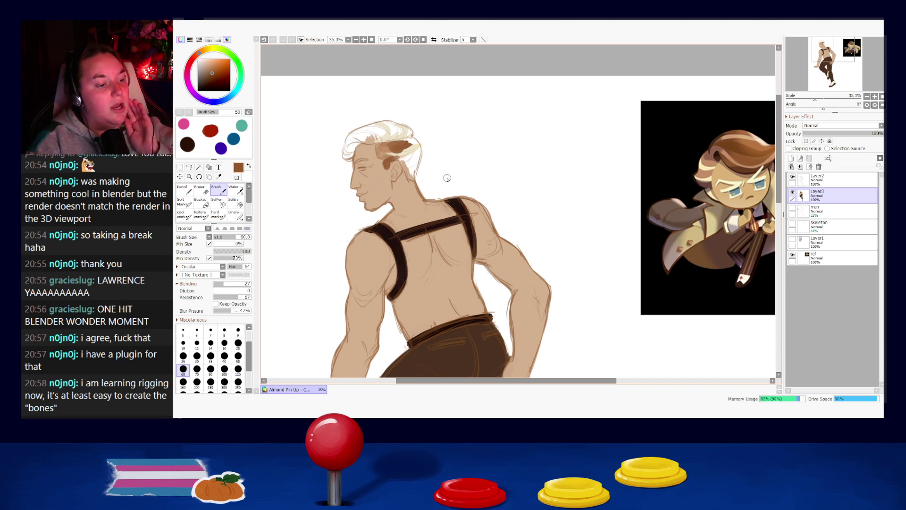
- Stroke brown from the reference into the hair behind the ear and undo a trial stroke in near-black brown
left_click(742, 167, "alt")
left_click_drag(406, 158, 407, 176)
left_click(717, 156, "alt")
left_click_drag(409, 168, 414, 180)
key("ctrl+z")
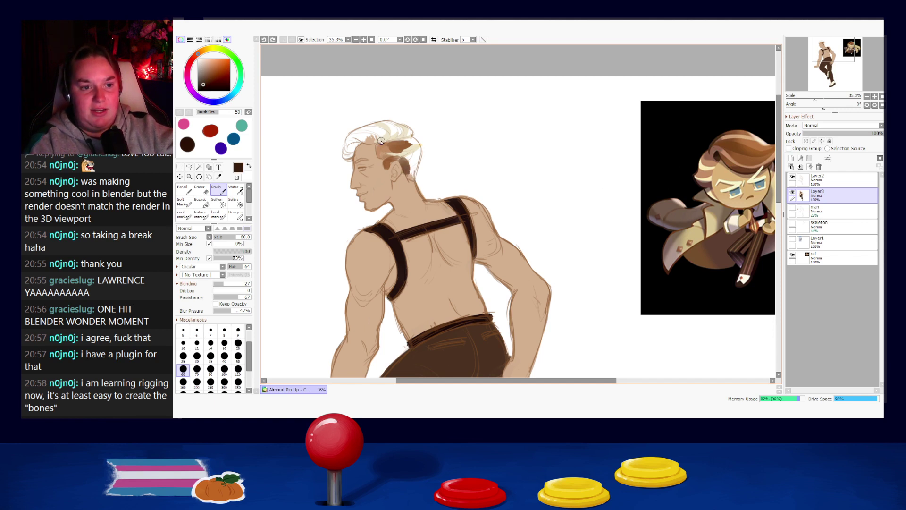
- Paint the near-black brown shadow under the front fringe at brush size 30
key("bracketleft")
key("bracketleft")
key("bracketleft")
key("bracketleft")
left_click_drag(370, 144, 361, 143)
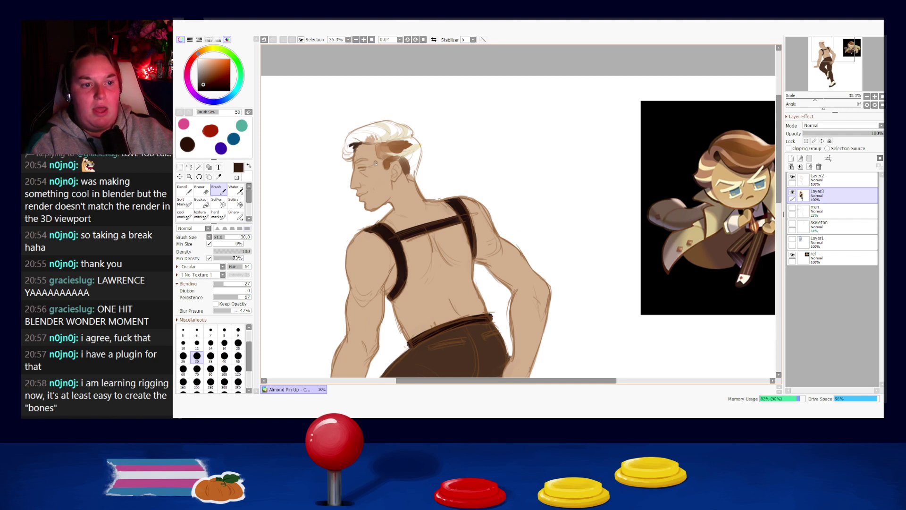
- Sample medium brown from the reference hair and paint the swept front and top of the hair at brush size 70
left_click_drag(722, 164, 688, 163)
left_click(689, 163, "alt")
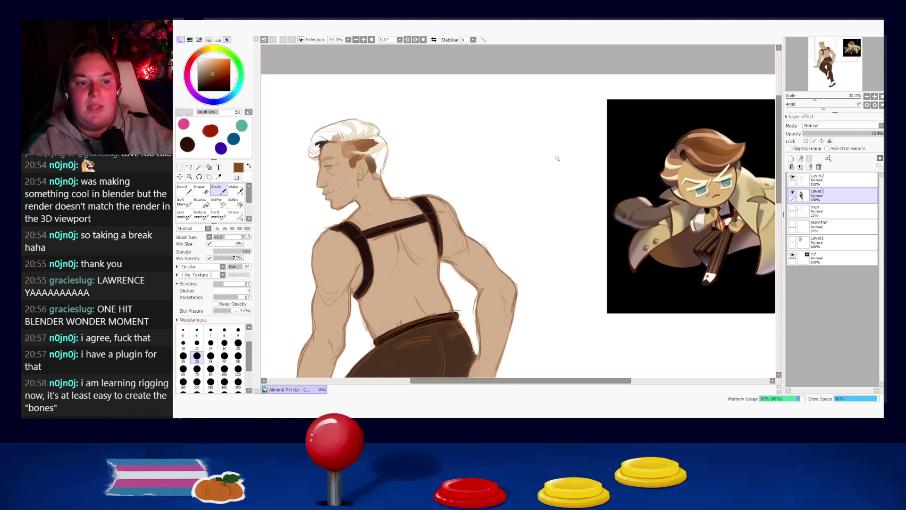
key("bracketright")
key("bracketright")
key("bracketright")
key("bracketright")
key("bracketright")
mouse_move(333, 131)
left_mouse_down()
mouse_move(346, 135)
mouse_move(315, 136)
mouse_move(358, 135)
mouse_move(352, 122)
mouse_move(352, 137)
mouse_move(345, 123)
mouse_move(364, 135)
mouse_move(352, 128)
mouse_move(348, 139)
mouse_move(354, 133)
left_mouse_up()
- Layer sampled cream and brown locks across the crown and down the back of the head
left_click(711, 143, "alt")
left_click(350, 136, "alt")
left_click(352, 128, "alt")
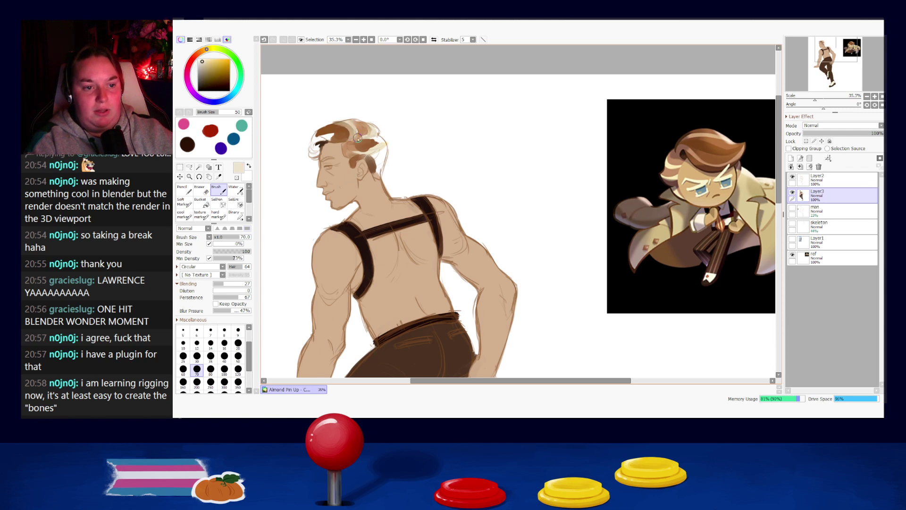
left_click(336, 132, "alt")
mouse_move(368, 135)
left_mouse_down()
mouse_move(387, 139)
mouse_move(380, 153)
mouse_move(387, 150)
left_mouse_up()
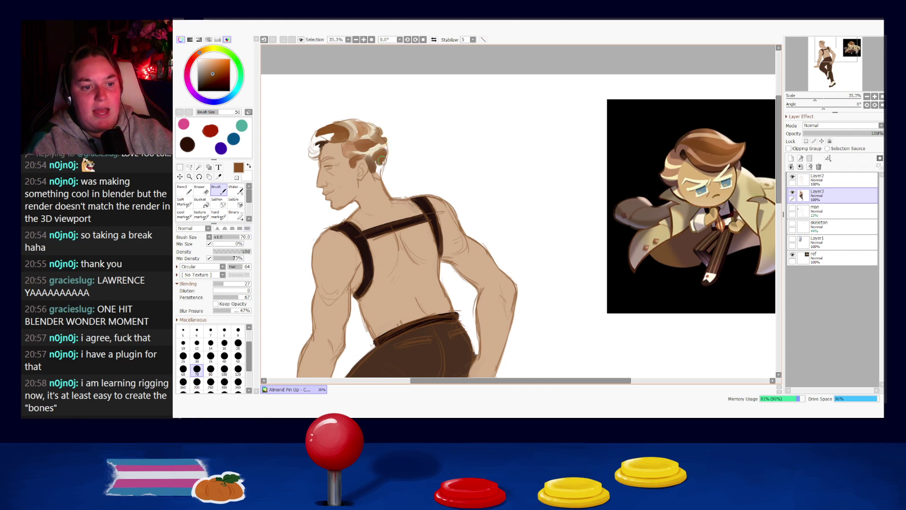
- Fill the nape and front quiff with brown from the reference and blend sampled lighter tones into the crown
left_click(715, 171, "alt")
mouse_move(372, 162)
left_mouse_down()
mouse_move(375, 173)
mouse_move(370, 160)
mouse_move(381, 151)
mouse_move(382, 178)
left_mouse_up()
mouse_move(331, 138)
left_mouse_down()
mouse_move(314, 142)
mouse_move(312, 153)
mouse_move(353, 126)
mouse_move(360, 134)
mouse_move(377, 128)
mouse_move(368, 134)
left_mouse_up()
left_click(350, 130, "alt")
left_click(354, 133, "alt")
left_click(359, 127, "alt")
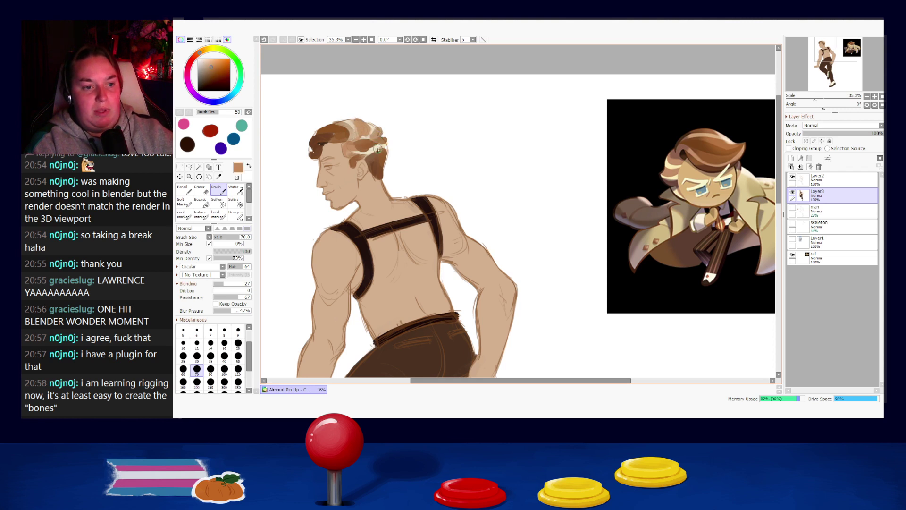
- Refine the light streaks above the ear and on the crown, alternating sampled cream and brown hair tones
left_click(378, 148, "alt")
left_click(371, 162, "alt")
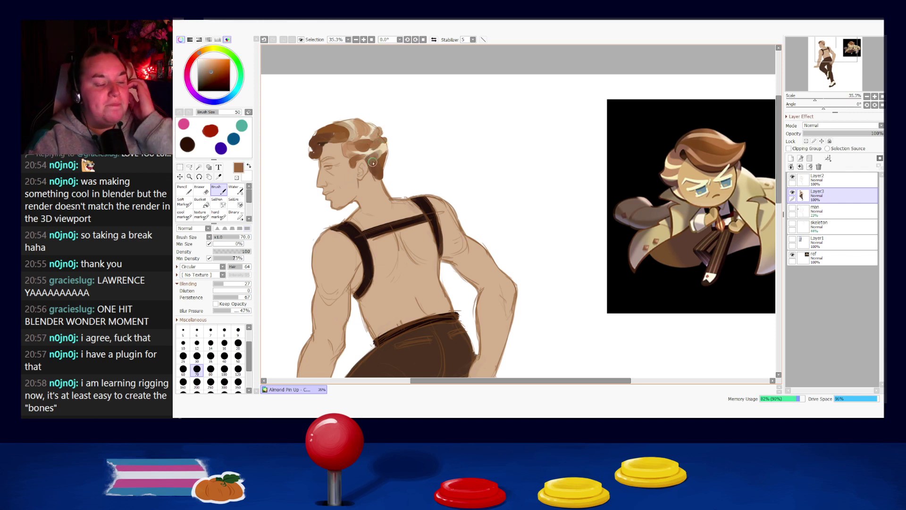
left_click(379, 156, "alt")
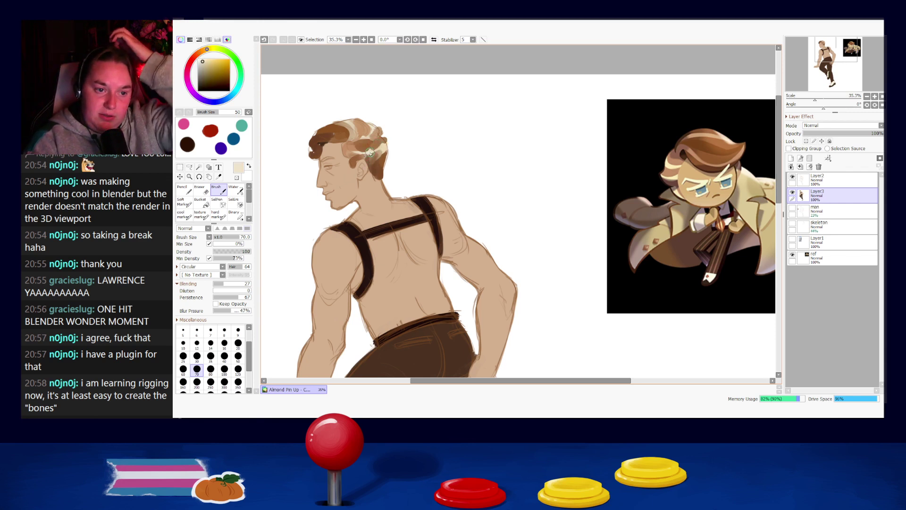
left_click_drag(380, 154, 376, 163)
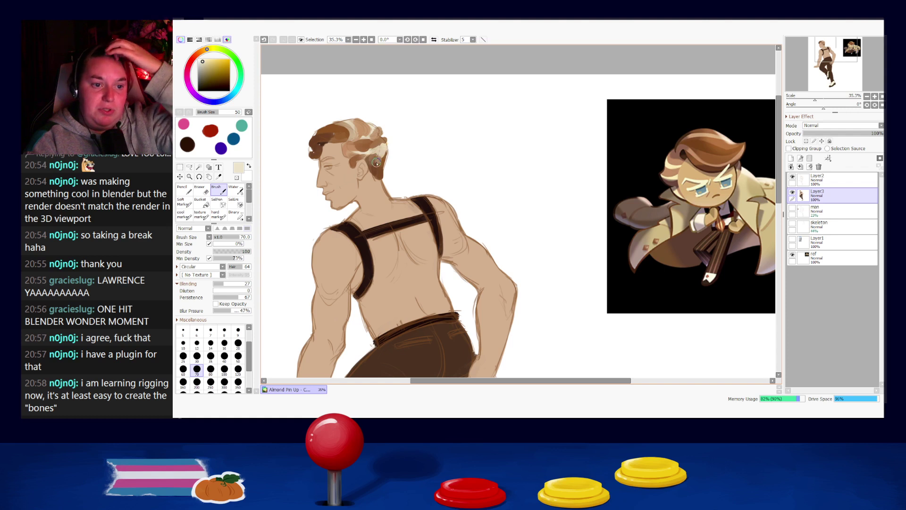
left_click(354, 152, "alt")
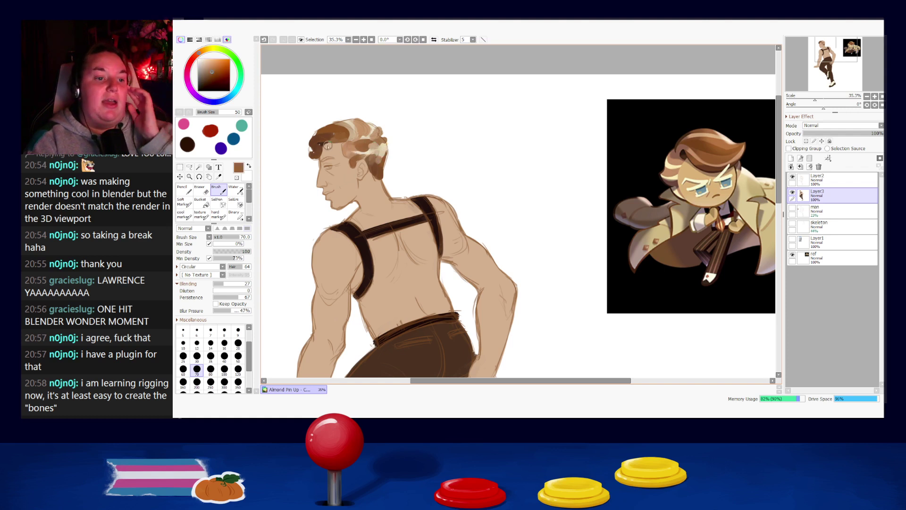
mouse_move(353, 154)
left_mouse_down()
mouse_move(343, 147)
mouse_move(350, 156)
mouse_move(356, 143)
mouse_move(375, 166)
left_mouse_up()
left_click(367, 150, "alt")
mouse_move(355, 135)
left_mouse_down()
mouse_move(366, 139)
mouse_move(360, 130)
left_mouse_up()
- Add brown strands through the highlights from the crown to the back of the head at brush size 30
key("bracketleft")
key("bracketleft")
key("bracketleft")
key("bracketleft")
key("bracketleft")
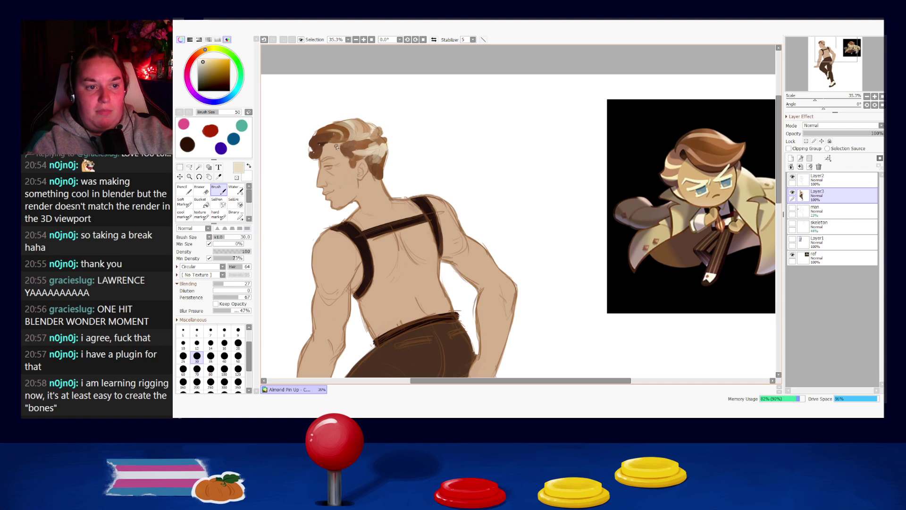
left_click(356, 136, "alt")
mouse_move(357, 136)
left_mouse_down()
mouse_move(368, 141)
mouse_move(366, 128)
mouse_move(378, 156)
left_mouse_up()
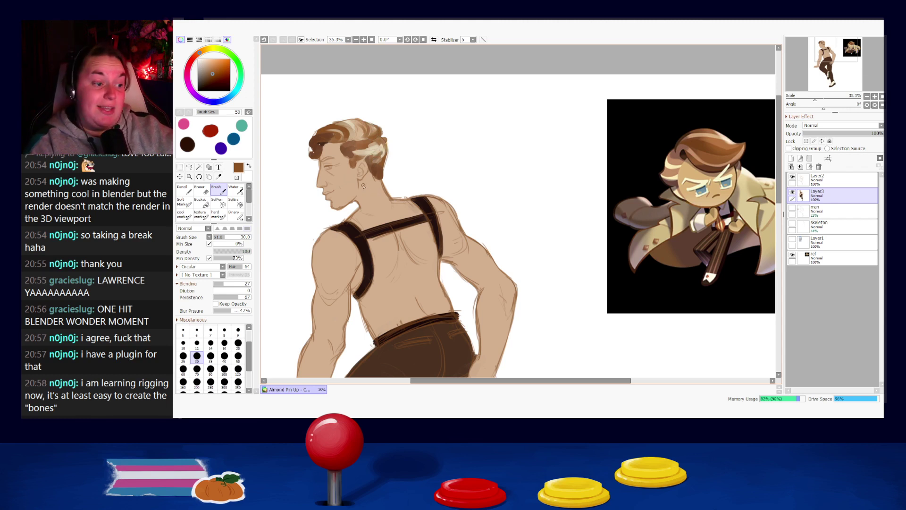
- Paint the eyebrow in medium brown sampled from the hair, replacing a trial stroke in dark brown
left_click(325, 163, "alt")
left_click_drag(324, 160, 335, 159)
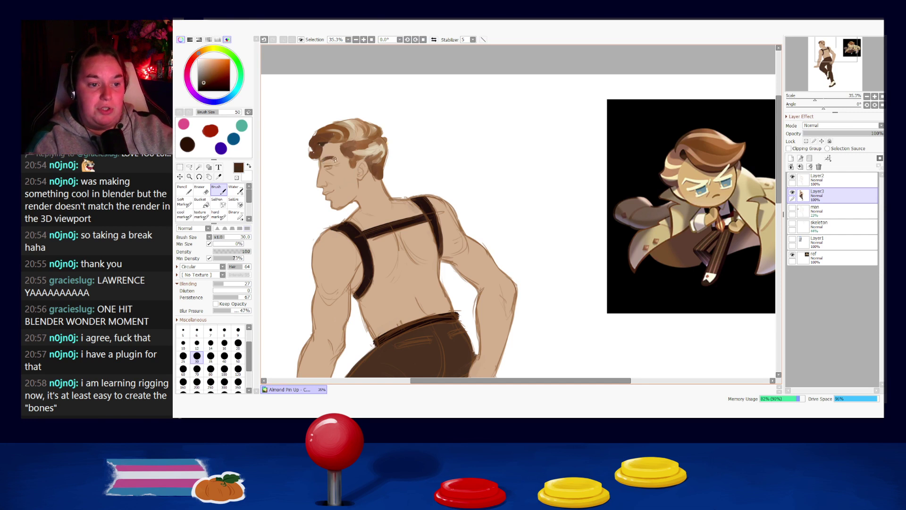
key("ctrl+z")
left_click(326, 125, "alt")
left_click_drag(324, 161, 337, 157)
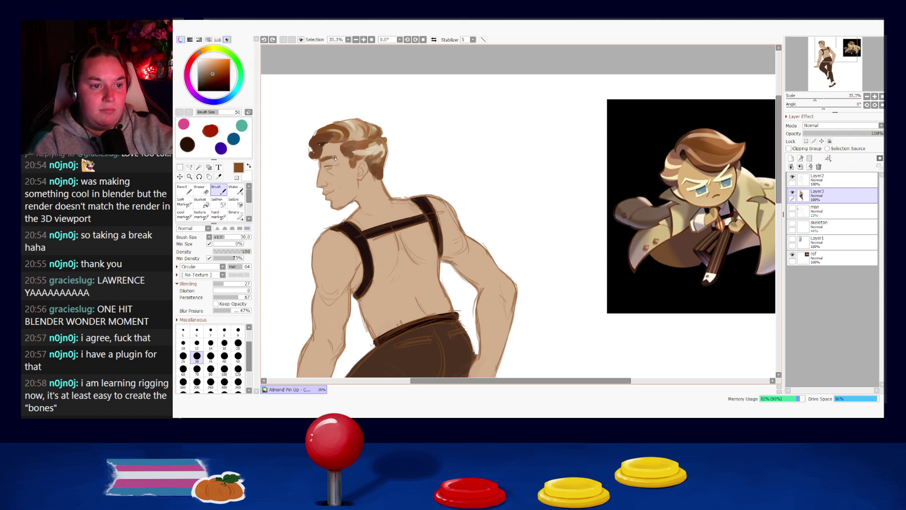
- Try colouring the eye in white and in pale yellow and blue tones sampled from the reference's face
key("x")
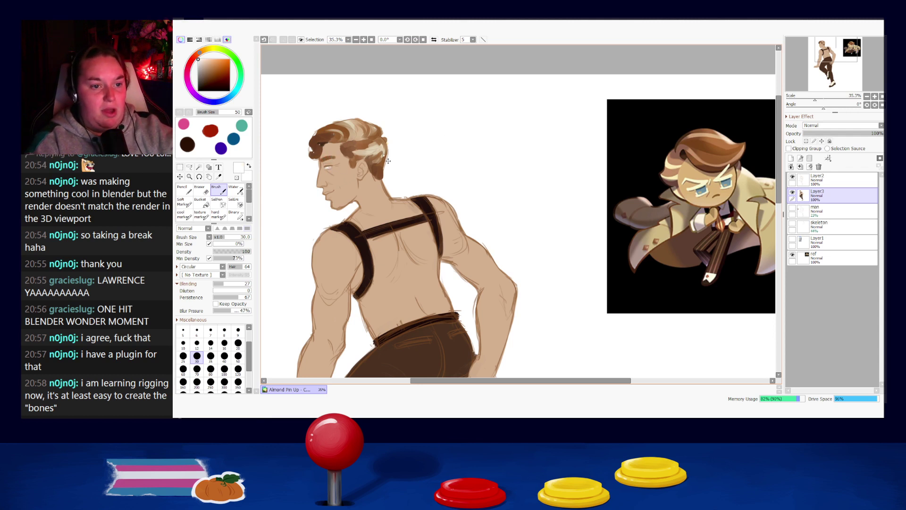
left_click(702, 186, "alt")
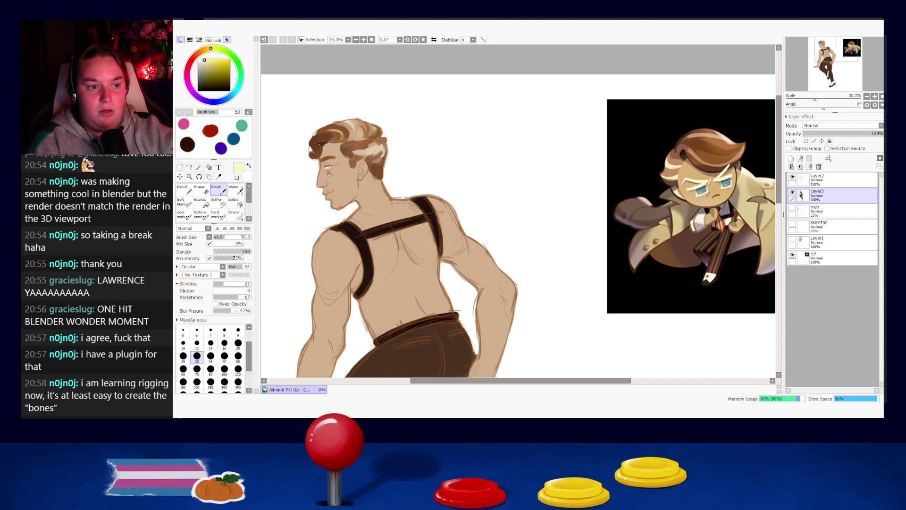
key("ctrl+z")
left_click_drag(329, 168, 324, 166)
left_click(743, 178, "alt")
left_click(731, 180, "alt")
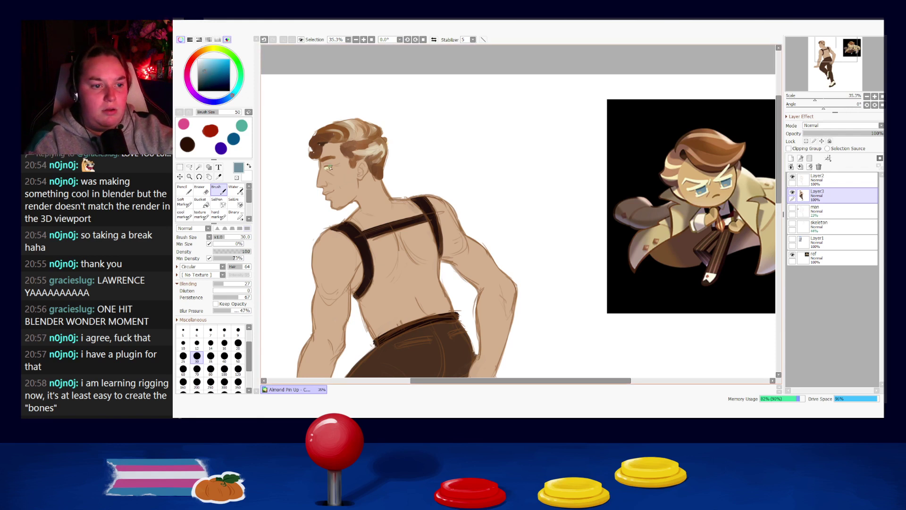
key("ctrl+z")
- Mix a pale beige from the sampled skin tone and paint the white of the eye with it
left_click(435, 123, "alt")
left_click(204, 50)
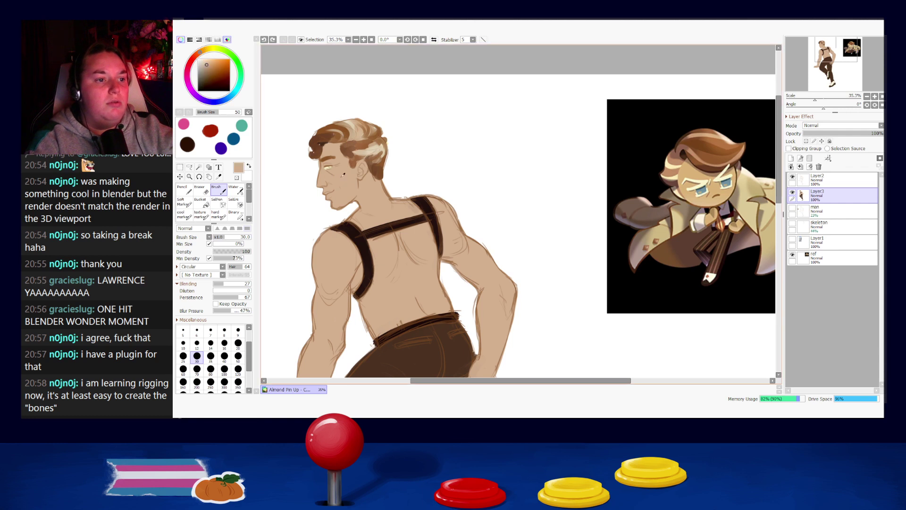
left_click(202, 59)
left_click(201, 61)
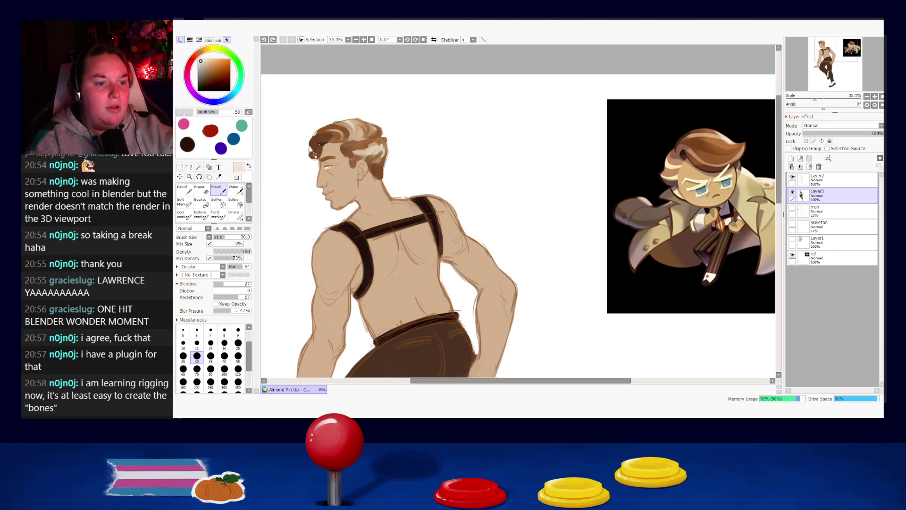
left_click_drag(331, 168, 326, 167)
left_click(337, 173, "alt")
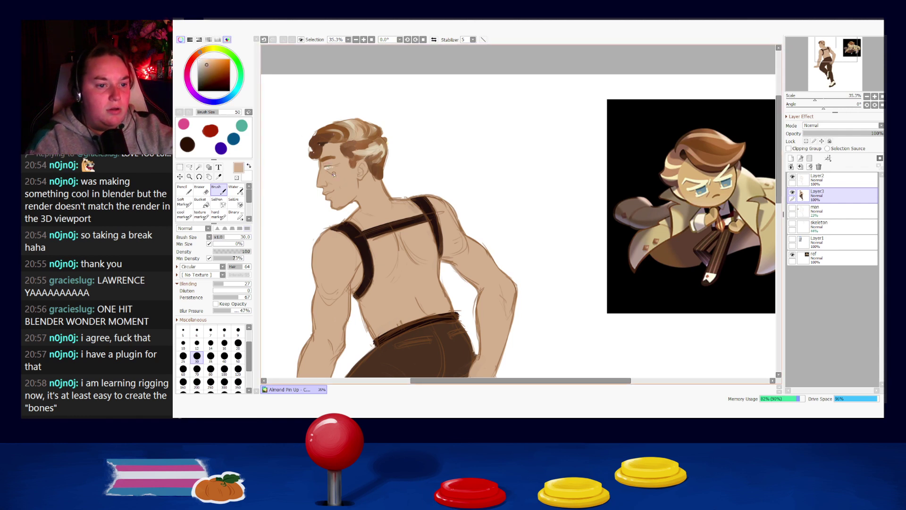
key("ctrl+z")
left_click_drag(331, 172, 325, 169)
- Sample grey-blue from the reference character's eye and paint the iris at brush size 25
left_click(702, 189, "alt")
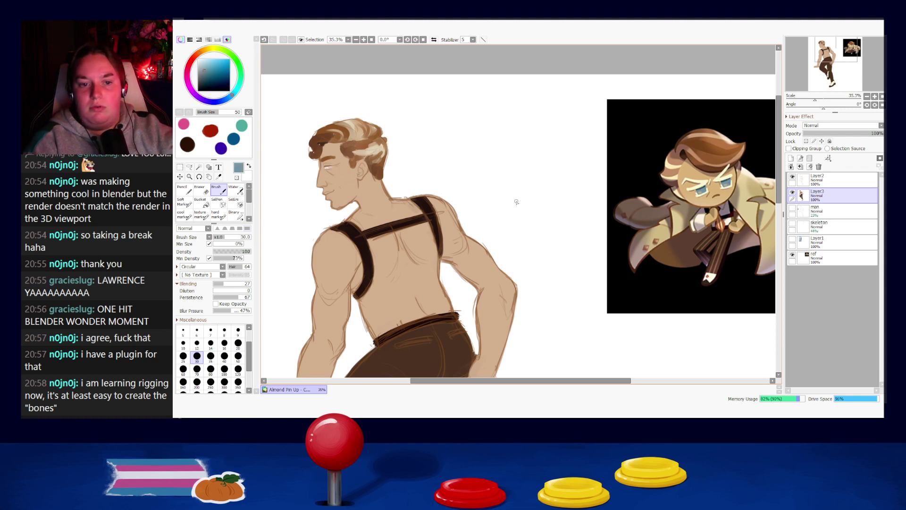
key("bracketleft")
key("bracketleft")
key("bracketright")
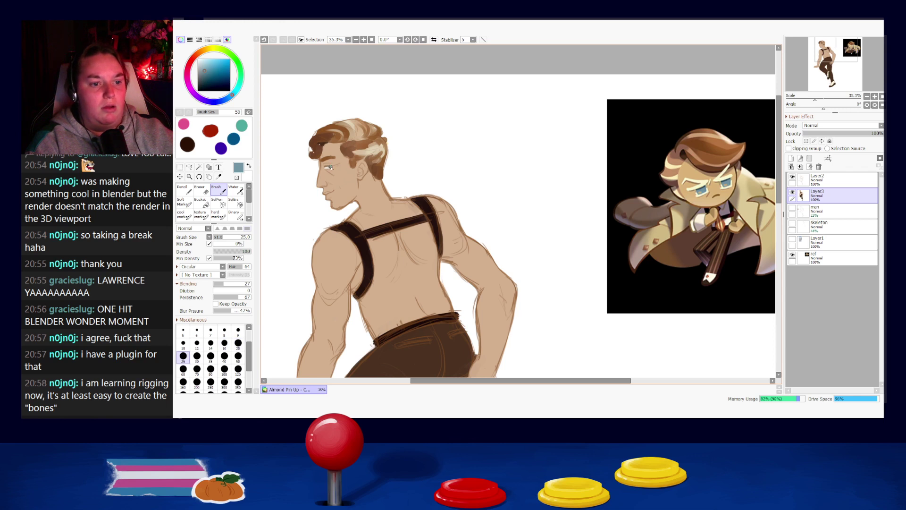
- Try a dark brown detail on the eye at brush size 10, using a tone sampled from the hair
key("bracketleft")
key("bracketleft")
left_click(323, 146, "alt")
key("bracketleft")
key("bracketleft")
key("bracketleft")
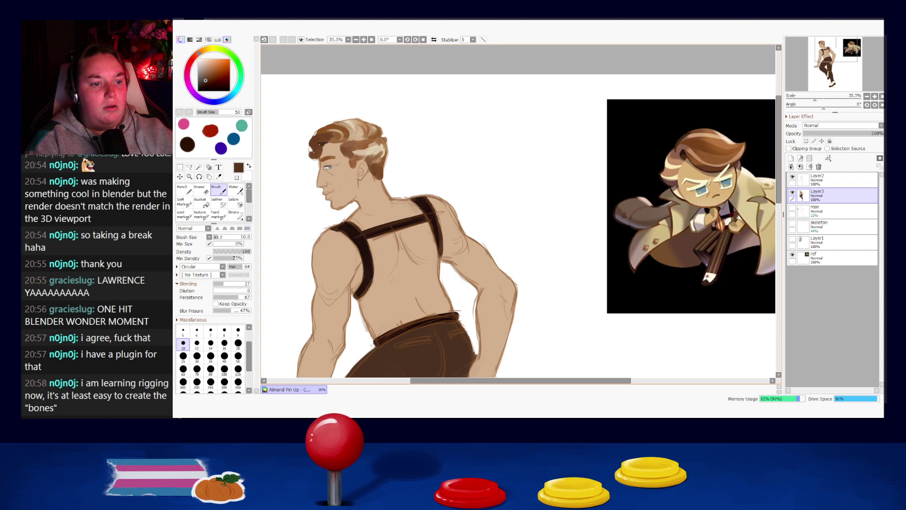
key("ctrl+z")
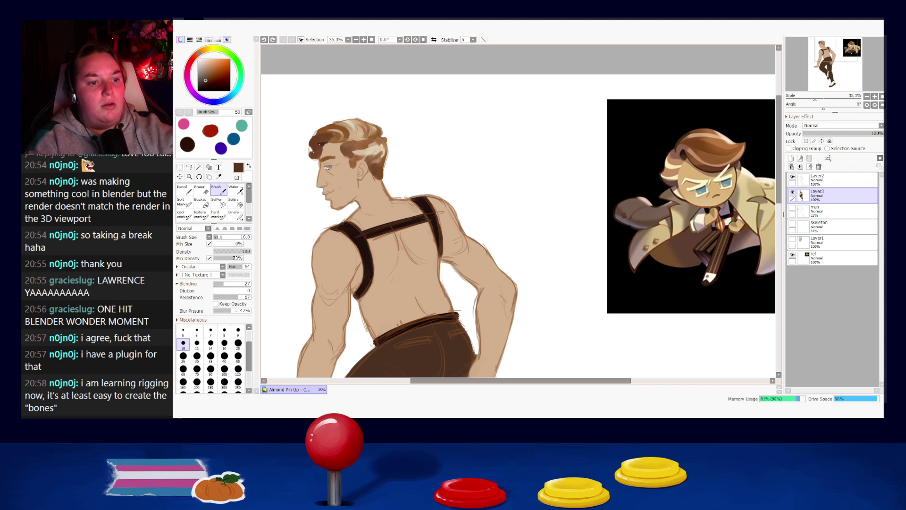
left_click(329, 167)
key("ctrl+z")
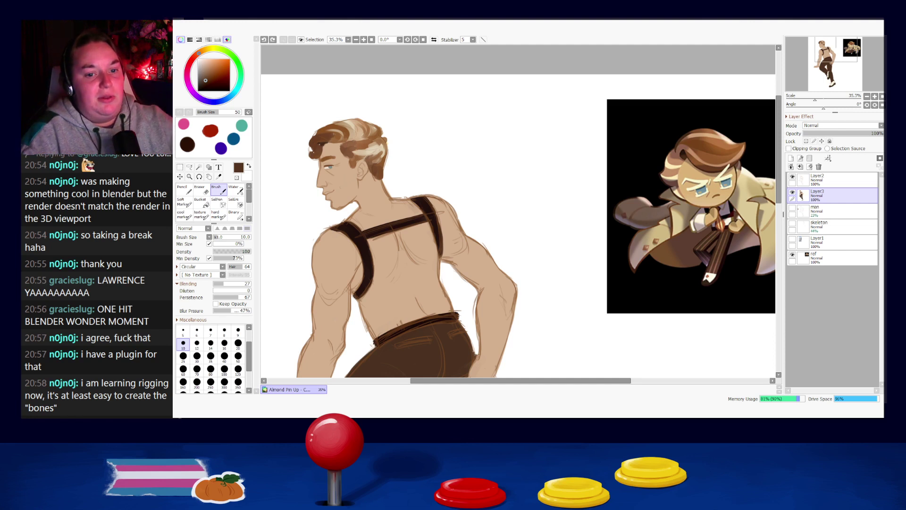
- Sample a warm tan from the mouth area and touch up the lips with it
left_click_drag(491, 292, 478, 239)
left_click(749, 174, "alt")
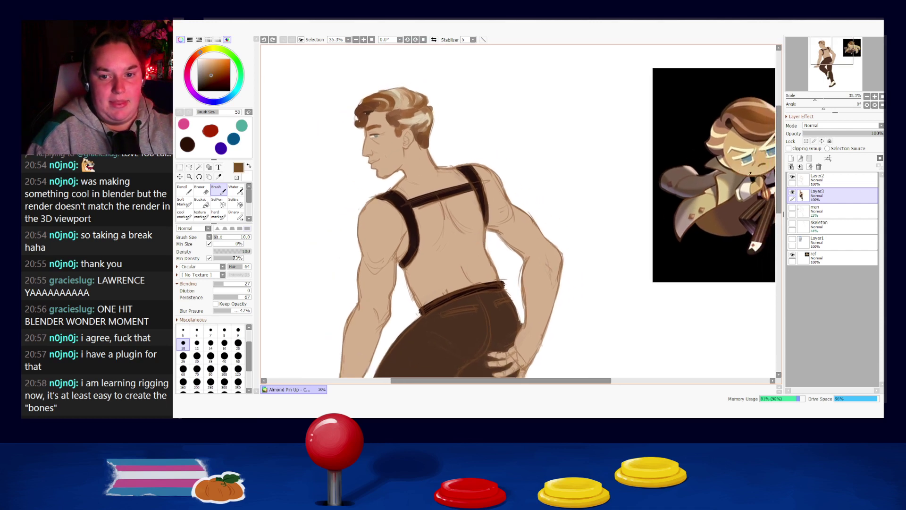
left_click(378, 159, "alt")
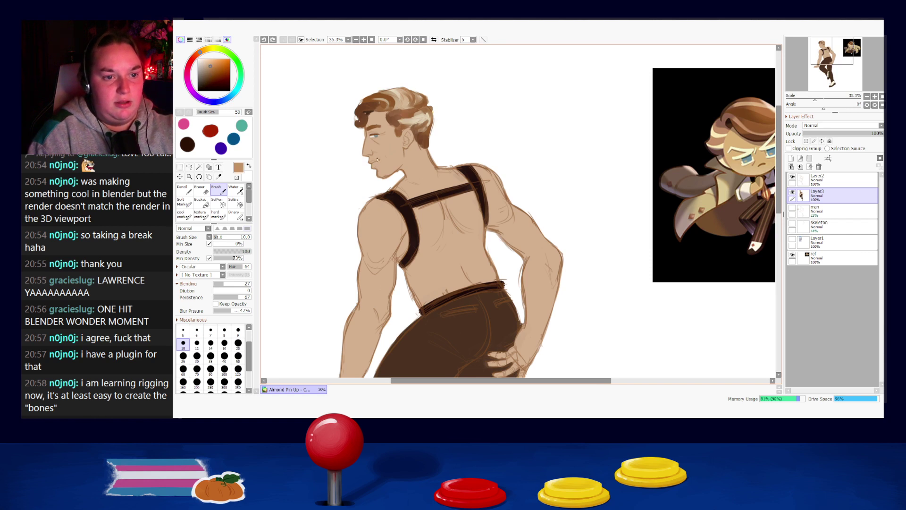
left_click_drag(376, 162, 378, 162)
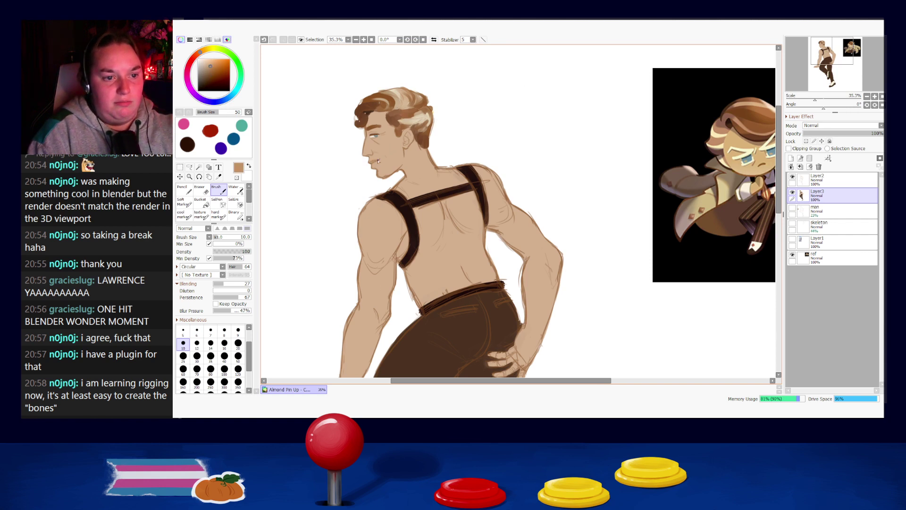
- Sample the near-black brown of the shoe and paint over the raised shoe's sole and heel at brush size 70
scroll(514, 277, "down", 5)
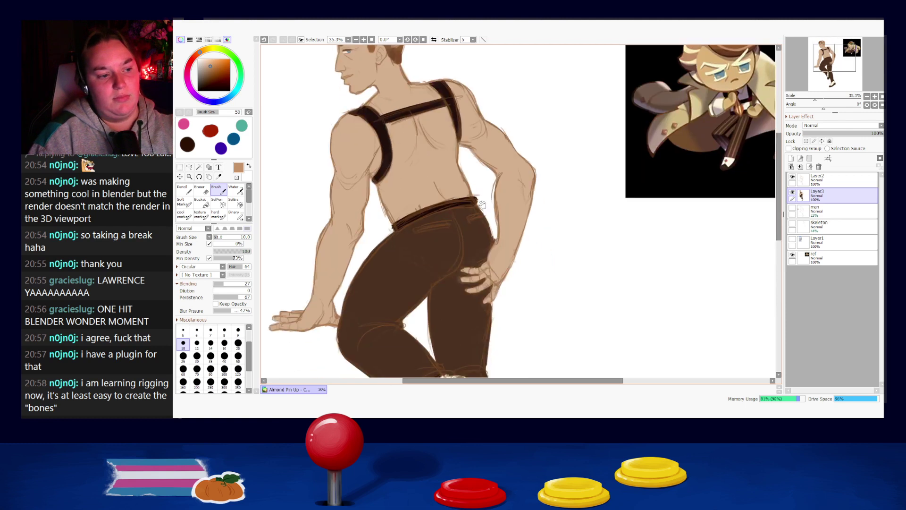
scroll(517, 224, "down", 3)
scroll(518, 224, "down", 3)
left_click(484, 222, "alt")
key("bracketright")
key("bracketright")
key("bracketright")
key("bracketright")
key("bracketright")
key("bracketright")
left_click(479, 205, "alt")
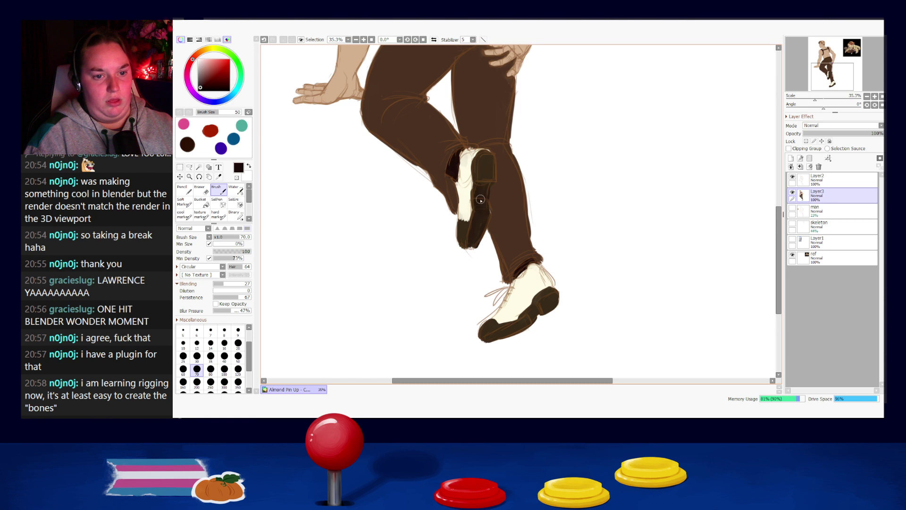
left_click(479, 203, "alt")
mouse_move(479, 203)
left_mouse_down()
mouse_move(476, 233)
mouse_move(462, 244)
mouse_move(498, 215)
mouse_move(492, 240)
mouse_move(469, 236)
mouse_move(490, 173)
mouse_move(485, 215)
left_mouse_up()
key("ctrl+z")
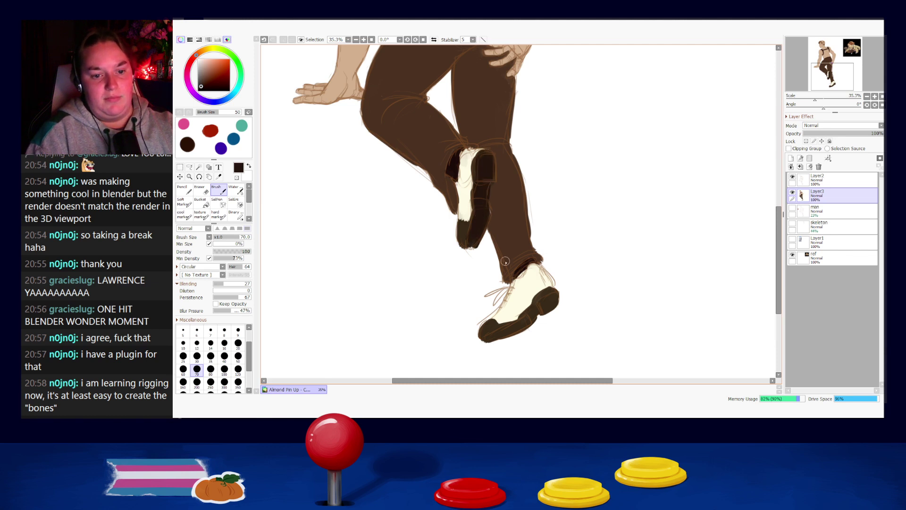
- Darken the sole of the standing foot's shoe with the same near-black brown, and sample the shoe's cream
mouse_move(487, 328)
left_mouse_down()
mouse_move(500, 341)
mouse_move(517, 327)
mouse_move(485, 341)
mouse_move(526, 323)
mouse_move(548, 292)
mouse_move(543, 311)
mouse_move(547, 293)
mouse_move(555, 299)
mouse_move(533, 292)
mouse_move(536, 283)
mouse_move(516, 314)
mouse_move(531, 292)
left_mouse_up()
key("ctrl+z")
right_click(534, 287)
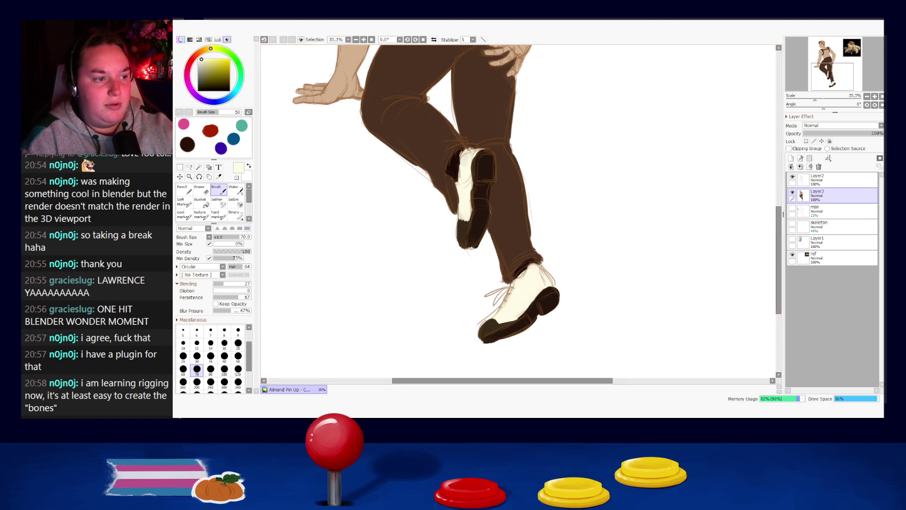
- Try the Shade blending mode on the sketch layer Layer2 and check the lines over the whole figure
scroll(587, 197, "up", 3)
left_click(845, 180)
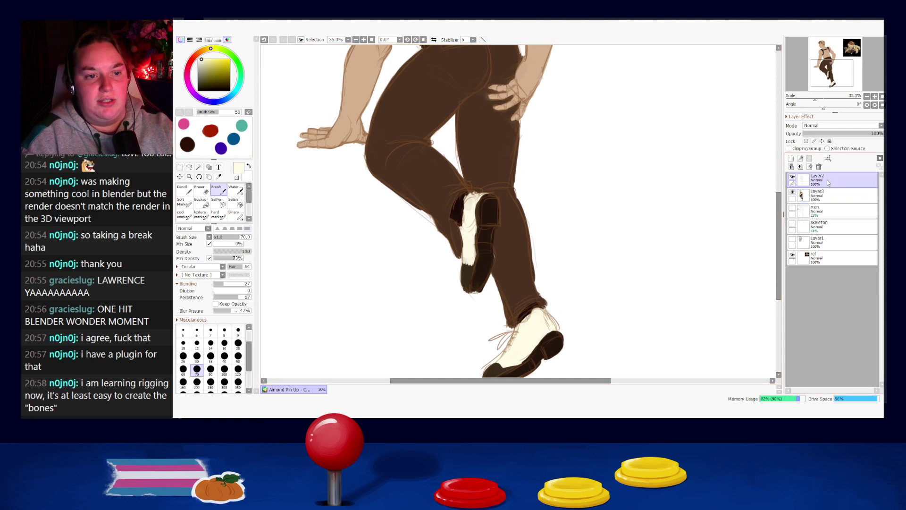
scroll(601, 227, "up", 10)
left_click(826, 126)
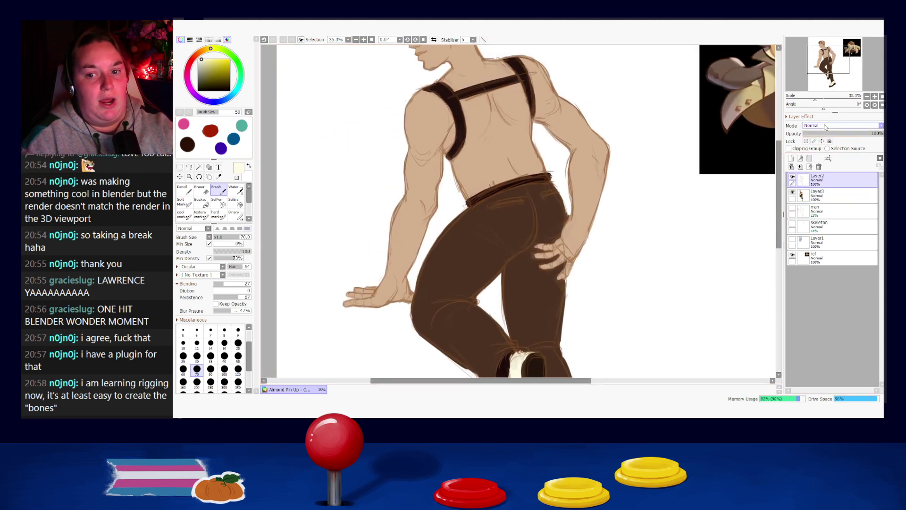
left_click(808, 169)
scroll(694, 174, "up", 4)
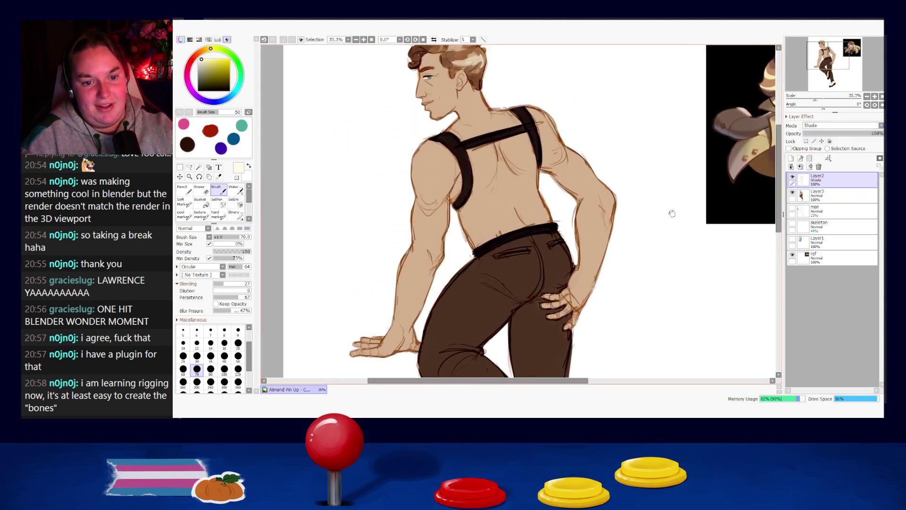
scroll(720, 175, "up", 2)
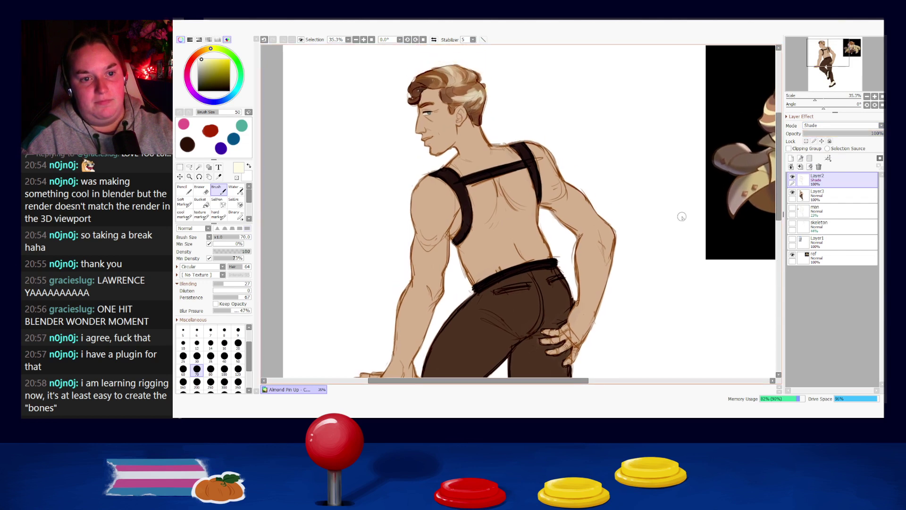
- Compare the Multiply, Darken and Color Burn blending modes on the sketch layer across the trousers, shoes and upper body
left_click(825, 126)
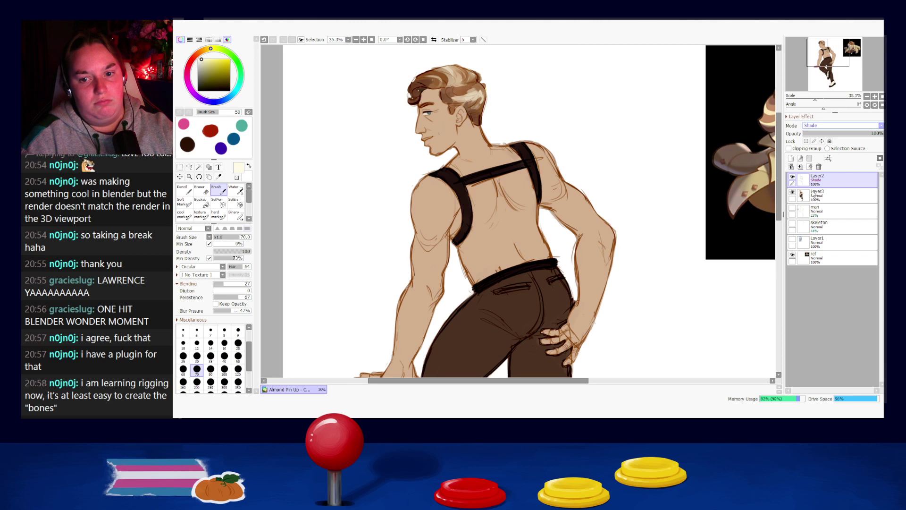
left_click(817, 145)
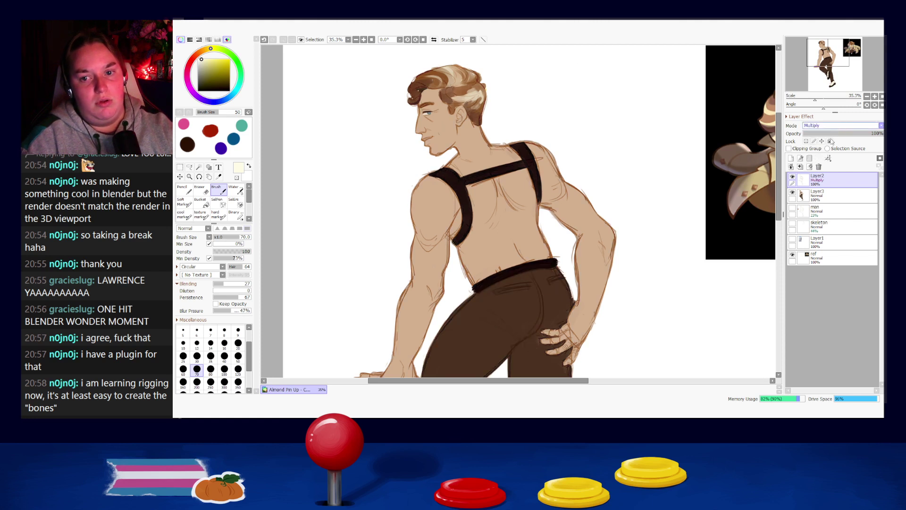
key("d")
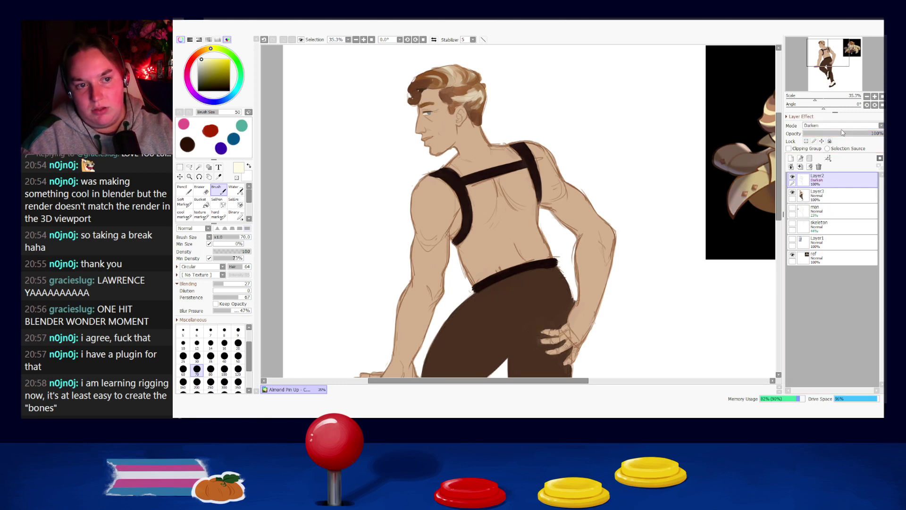
scroll(665, 155, "down", 5)
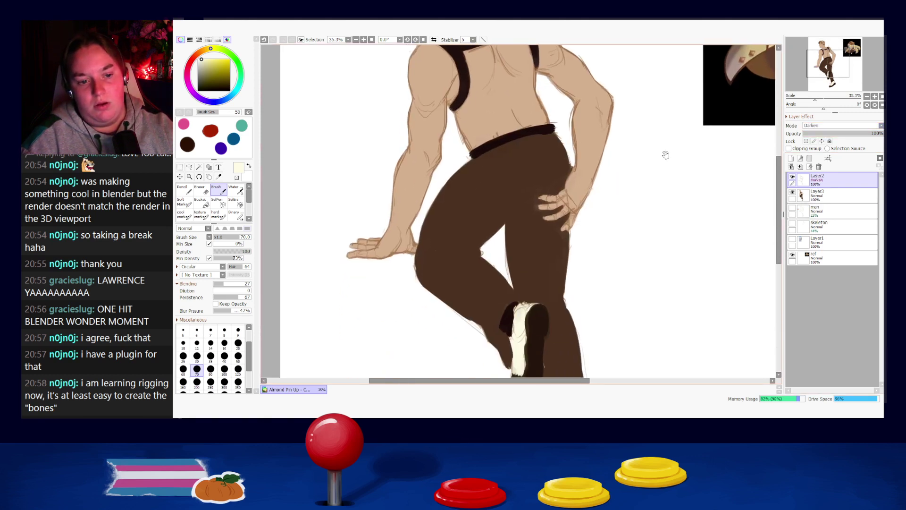
left_click_drag(683, 221, 682, 160)
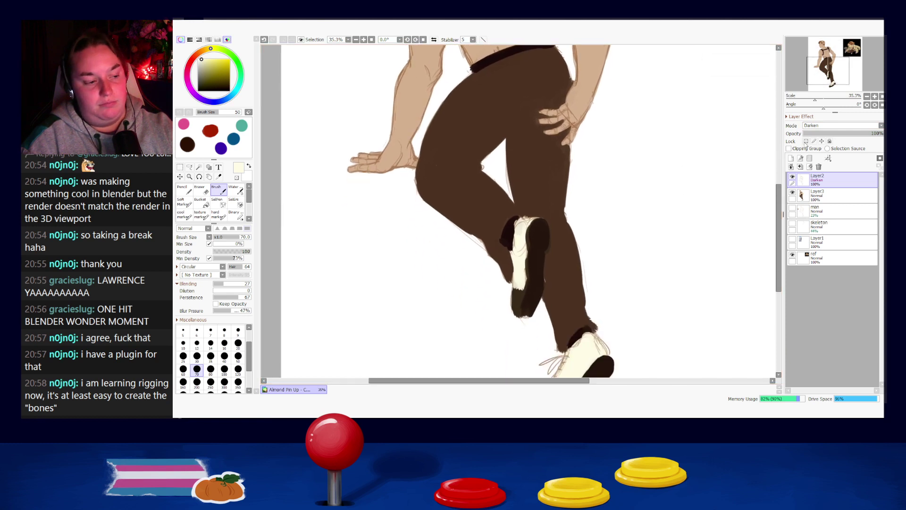
left_click(818, 223)
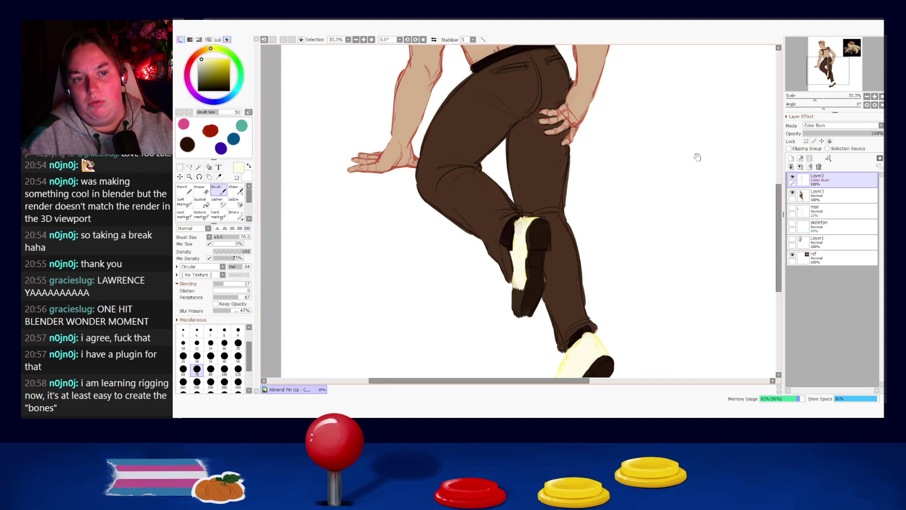
left_click_drag(672, 120, 706, 270)
left_click_drag(707, 202, 703, 269)
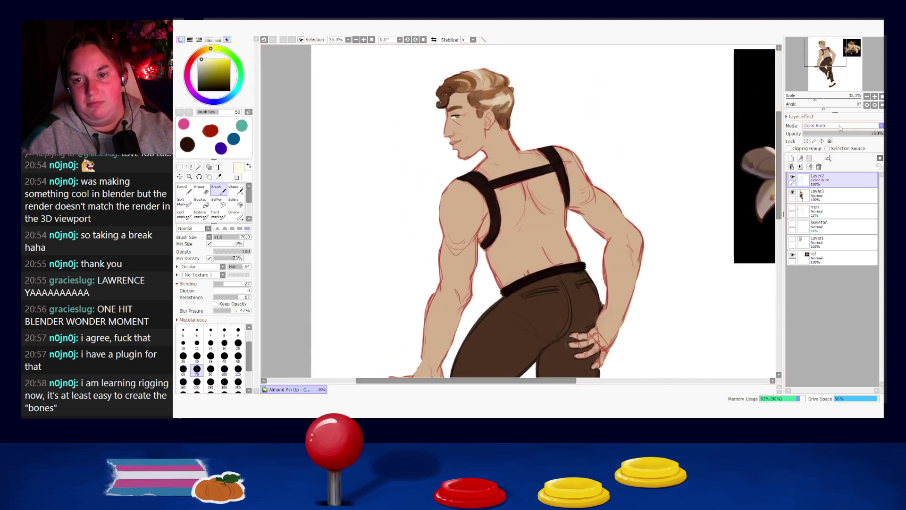
- Set the sketch layer's blending mode to Multiply and check the whole figure and the head
left_click(819, 142)
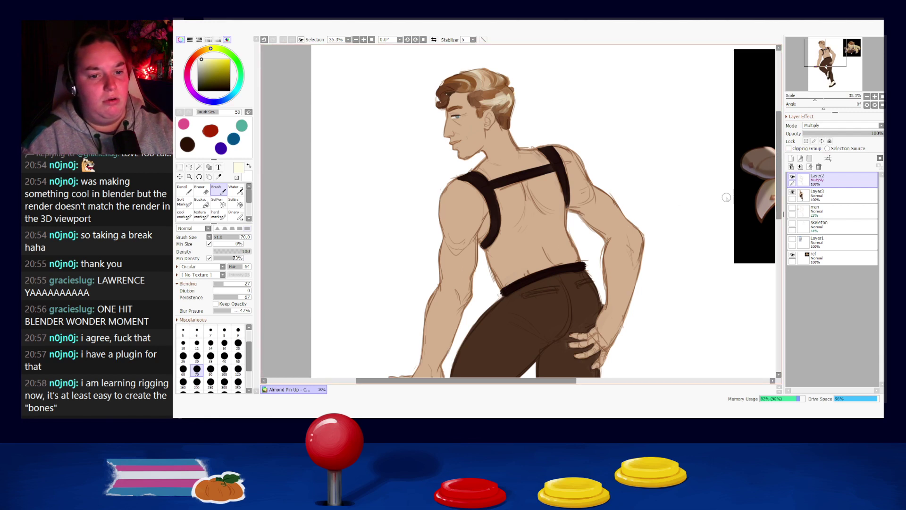
scroll(565, 246, "down", 3)
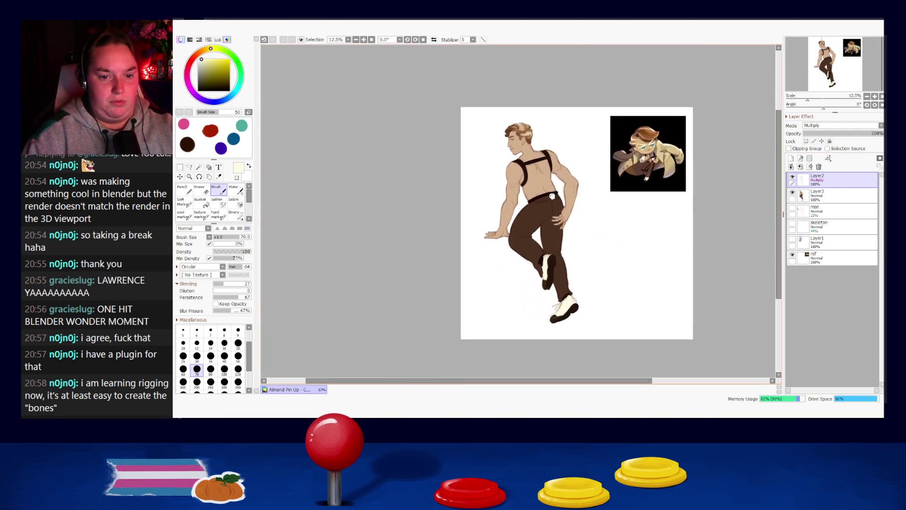
scroll(565, 246, "up", 6)
left_click_drag(543, 226, 560, 270)
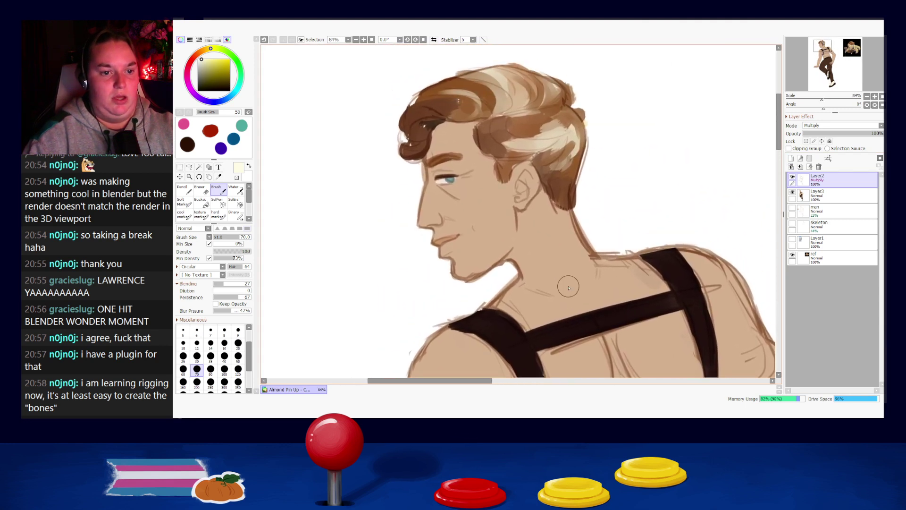
- Duplicate the sketch layer as a copy in Multiply mode and hide the original Layer2
key("e")
key("b")
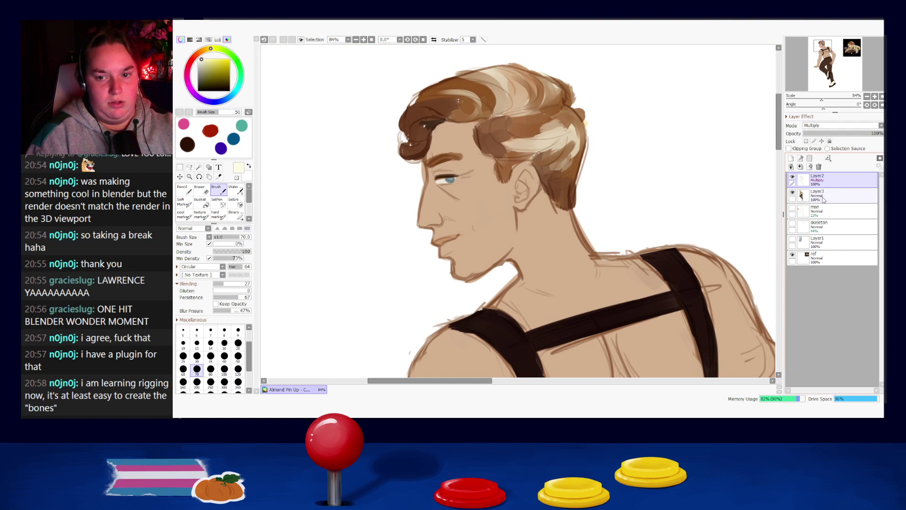
key("ctrl+z")
key("ctrl+z")
key("ctrl+y")
key("ctrl+y")
key("ctrl+y")
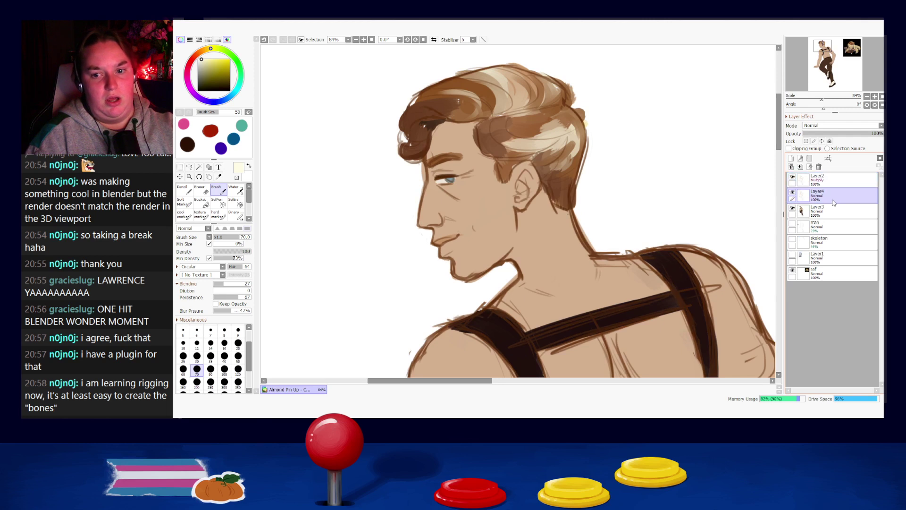
left_click(792, 176)
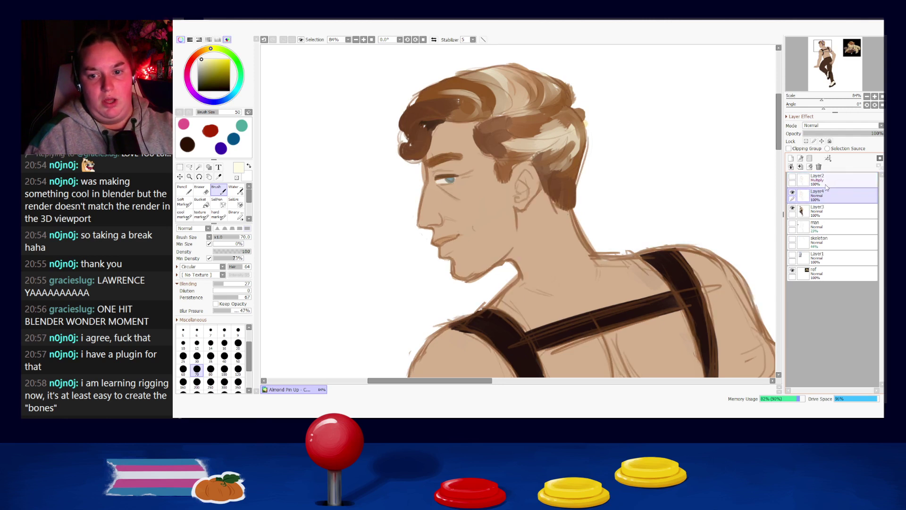
left_click(820, 143)
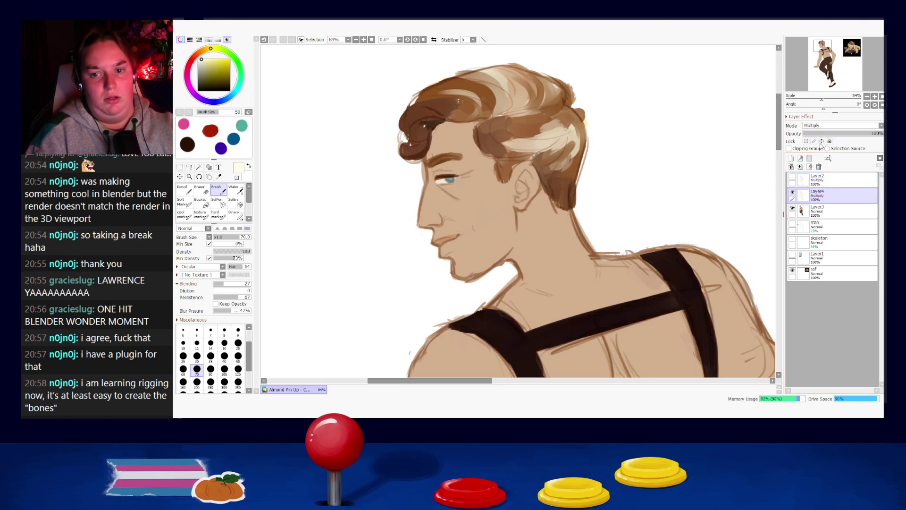
- Move the hidden original sketch layer below Layer3 and merge the Multiply copy down into the colour layer
left_click_drag(814, 184, 819, 230)
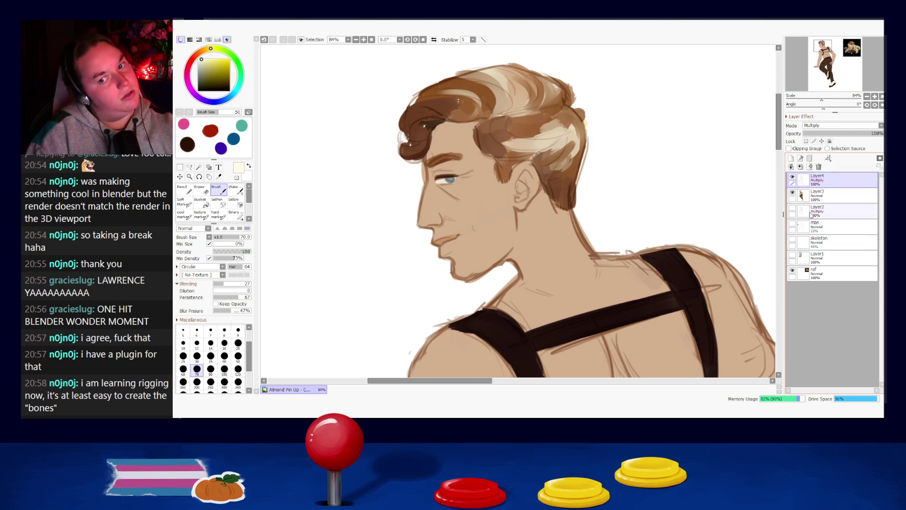
left_click(820, 201)
left_click(819, 182)
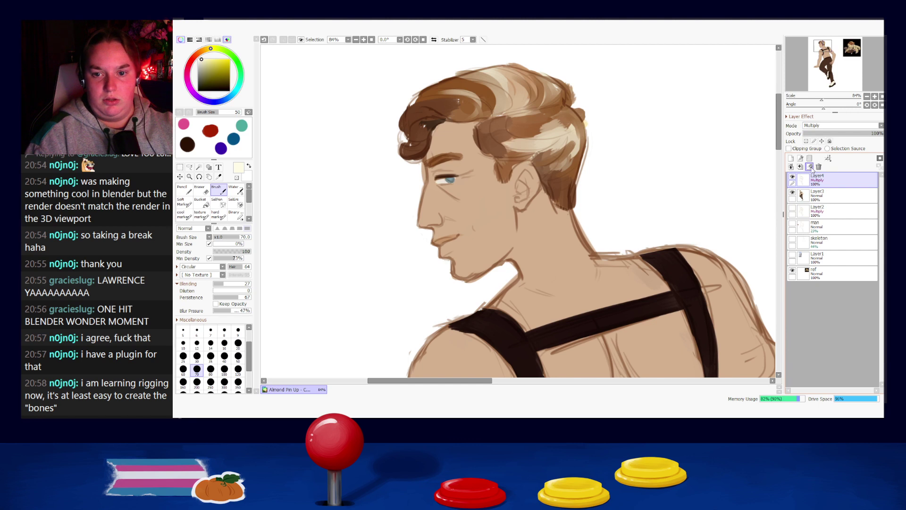
left_click(801, 167)
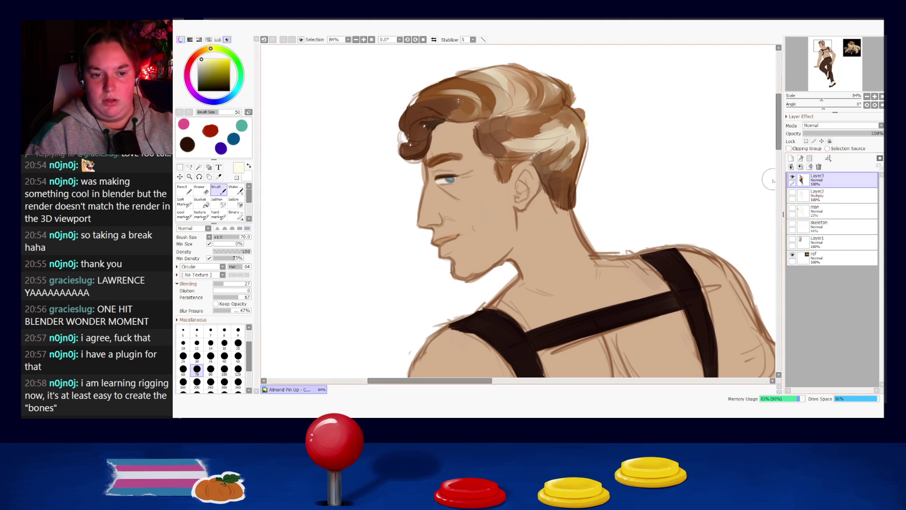
- Try out the forehead and brow contour with the Brush at size 20, using sampled skin and line colours
key("e")
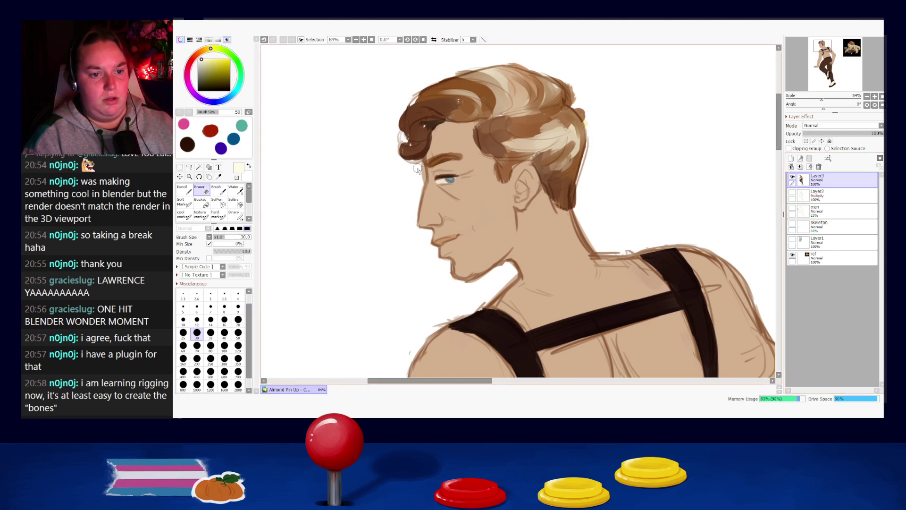
key("b")
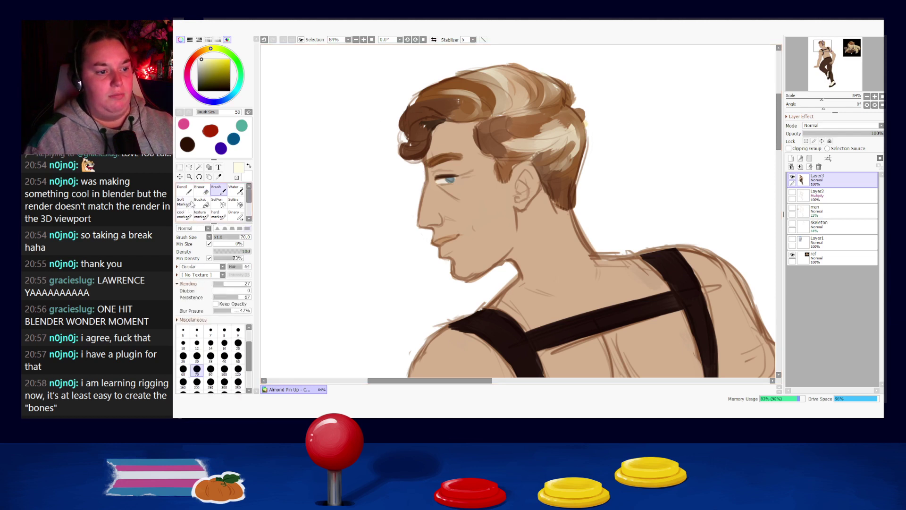
left_click(185, 191)
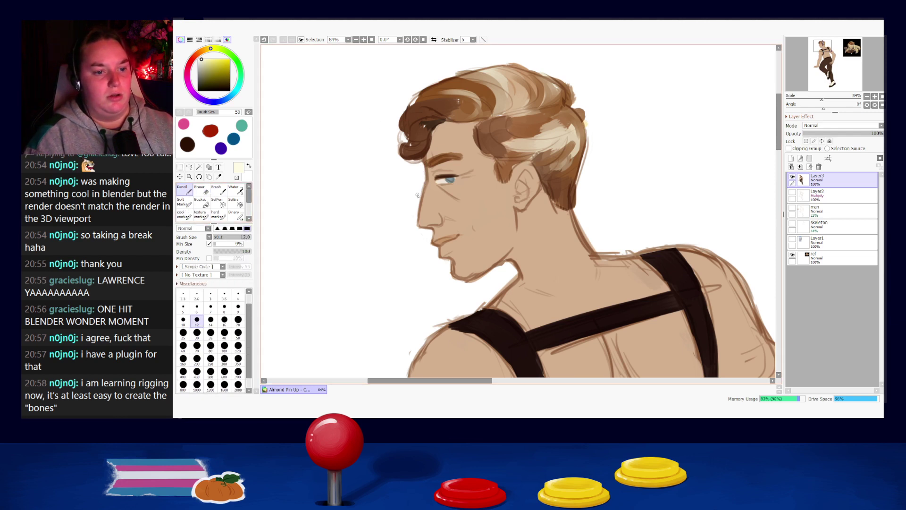
key("b")
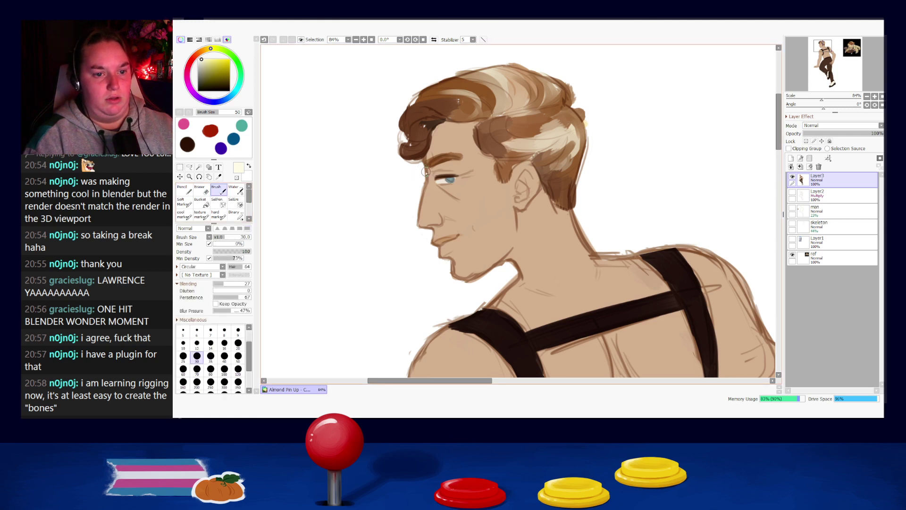
left_click(423, 166, "alt")
key("bracketleft")
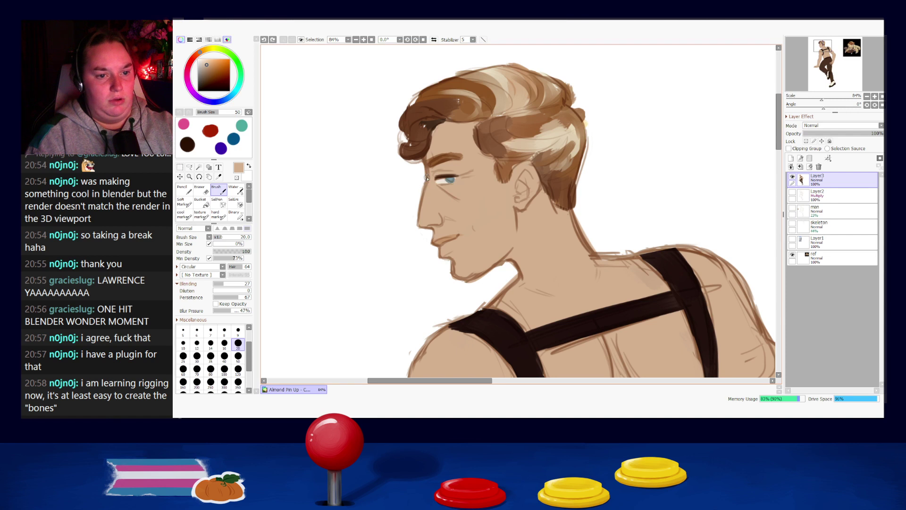
left_click(429, 172, "alt")
mouse_move(422, 163)
left_mouse_down()
mouse_move(432, 187)
mouse_move(422, 160)
left_mouse_up()
key("ctrl+z")
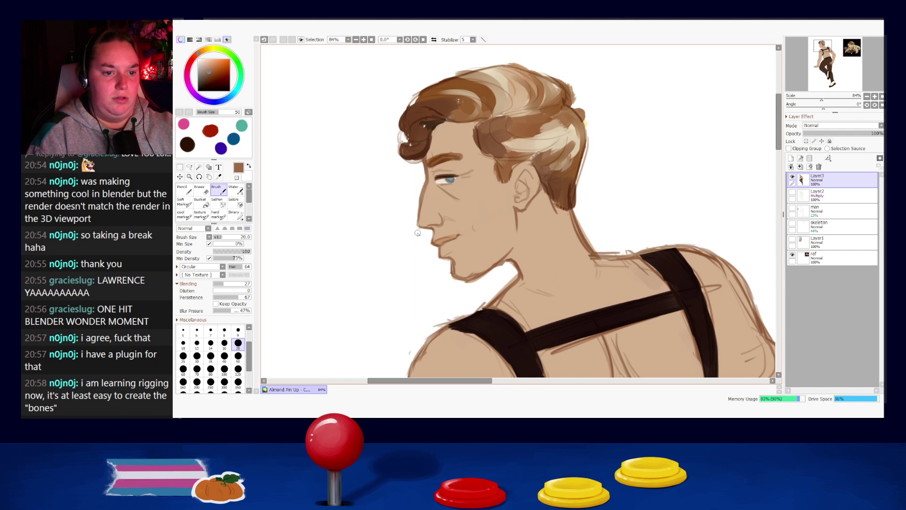
- Rework the outline of the nose bridge and the underside of the nose with sampled line and skin colours
key("ctrl+z")
left_click_drag(422, 198, 417, 223)
key("ctrl+z")
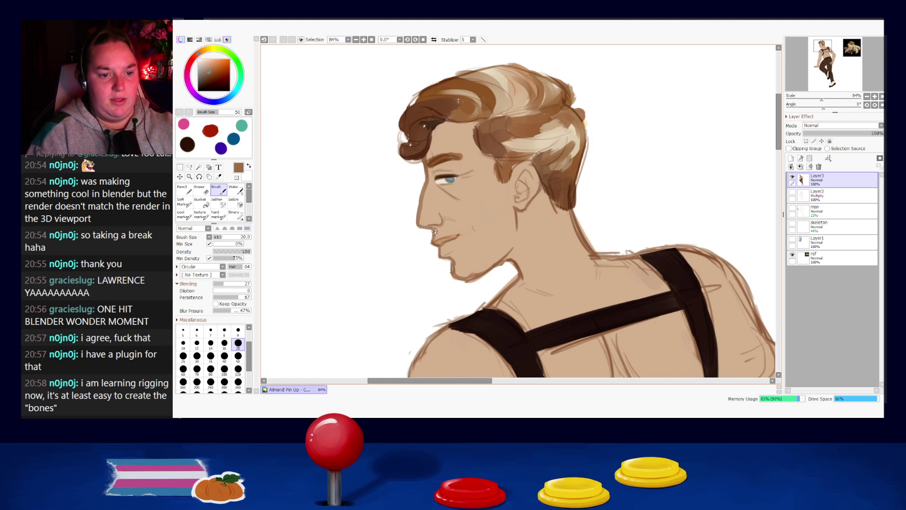
left_click(436, 228, "alt")
left_click_drag(424, 224, 430, 228)
key("ctrl+z")
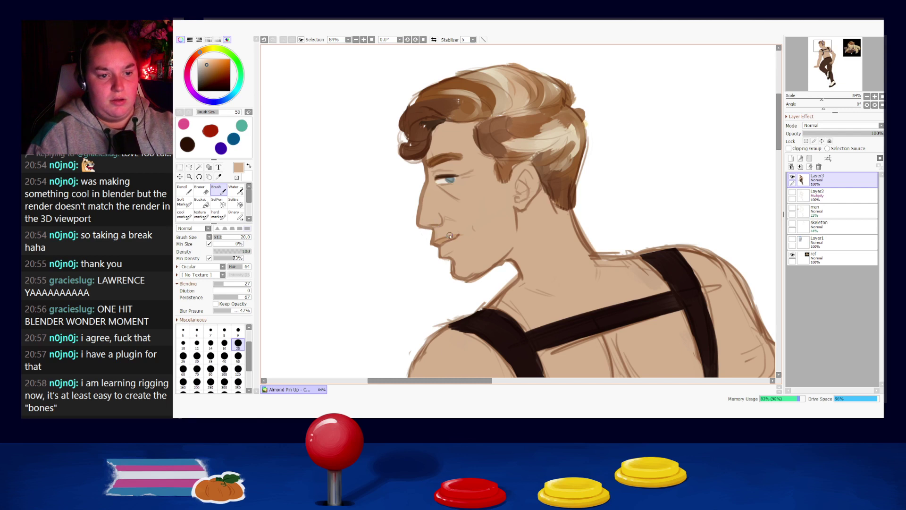
- Reduce the Brush size to 6 and refine the mouth line and lips with sampled line, lip and skin colours
key("bracketleft")
key("bracketleft")
key("bracketleft")
key("bracketleft")
key("bracketleft")
key("bracketleft")
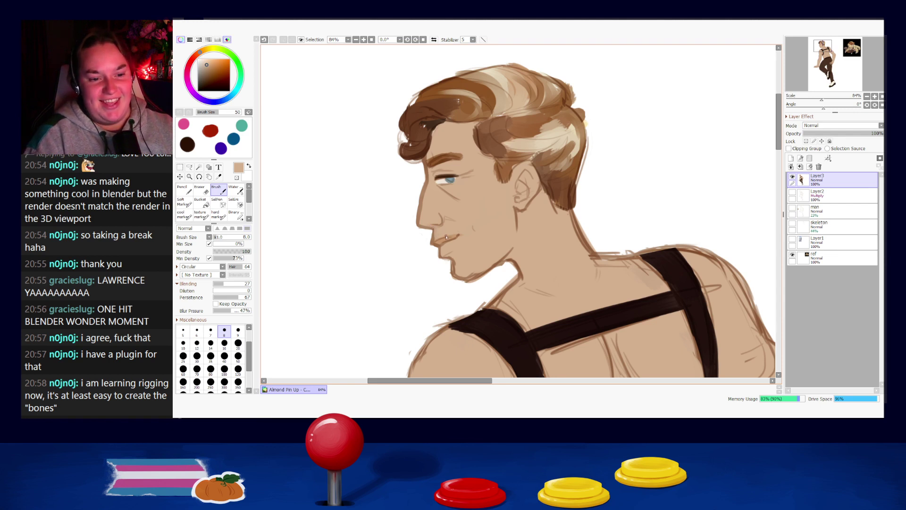
left_click(461, 232, "alt")
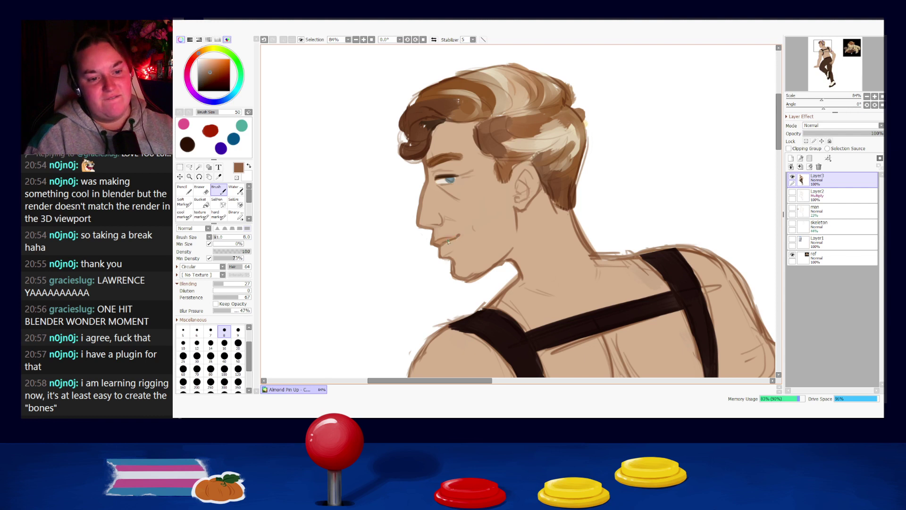
left_click(449, 242, "alt")
left_click(438, 244, "alt")
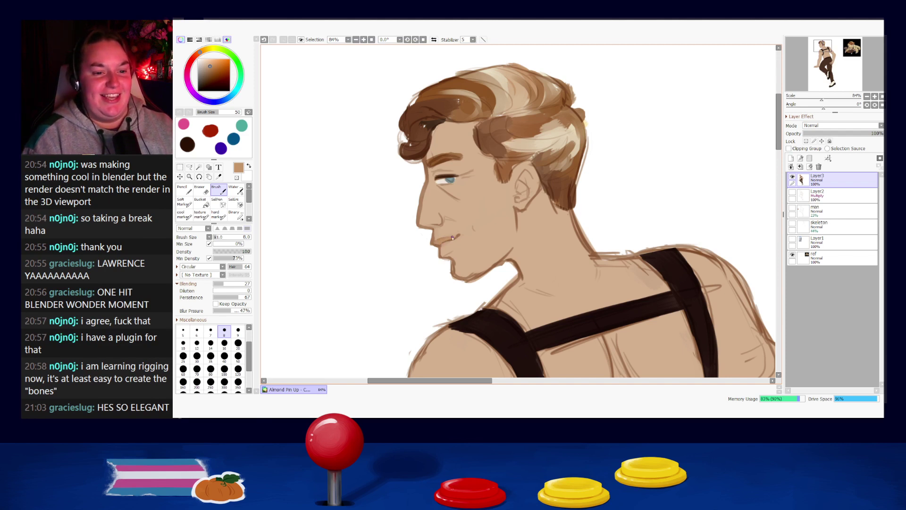
left_click(445, 232, "alt")
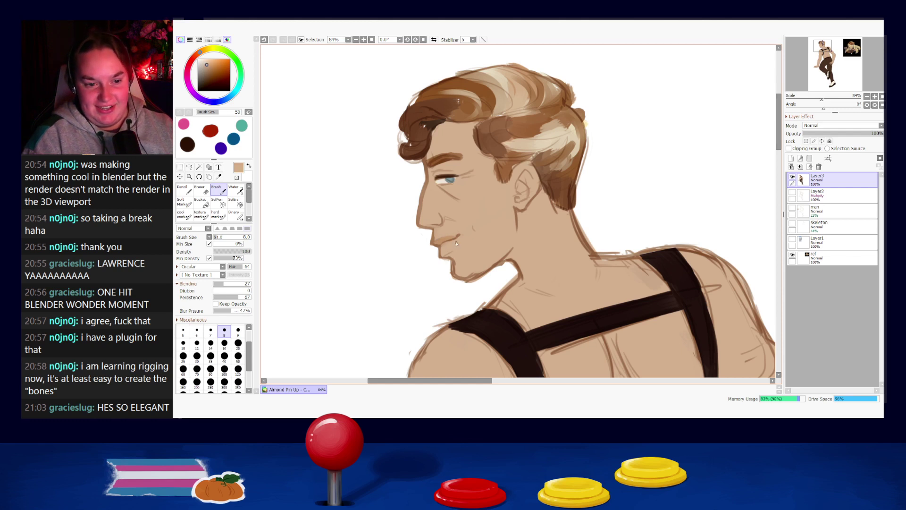
left_click(438, 244, "alt")
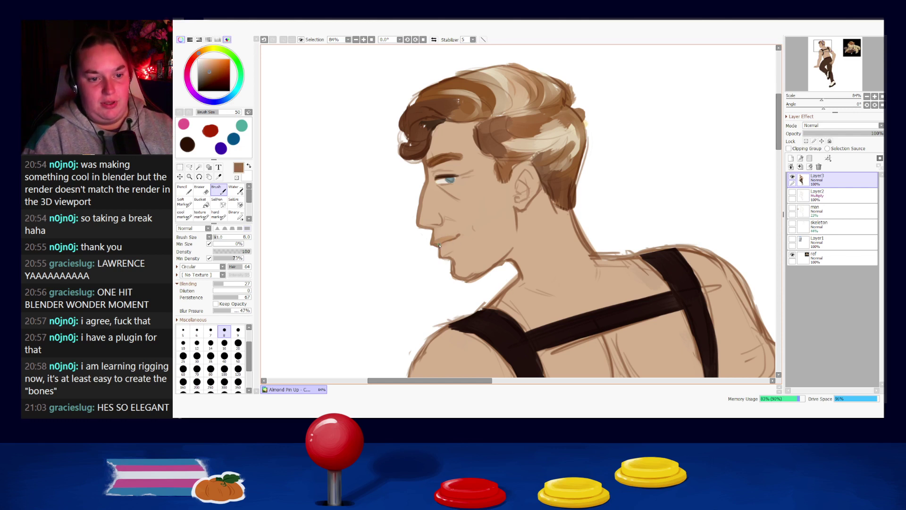
left_click(441, 229, "alt")
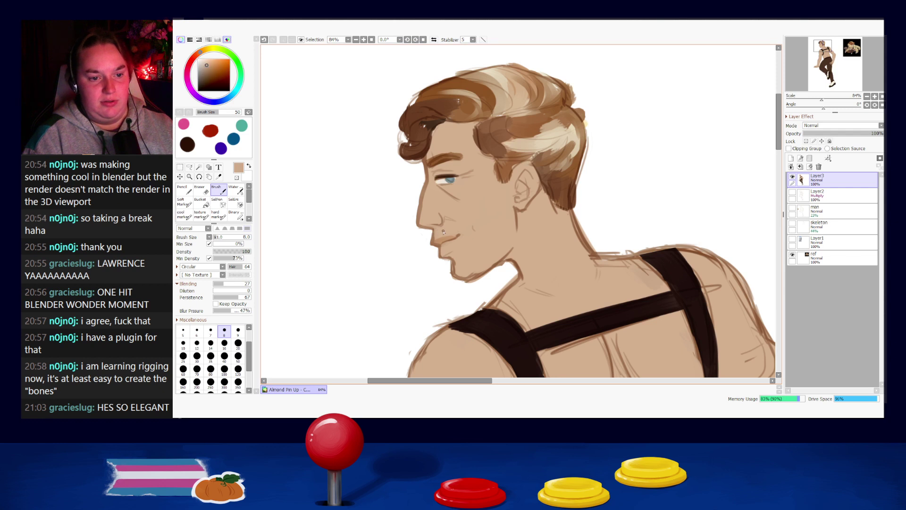
- Redraw the underside of the nose with the Pencil at size 12 and the Stabilizer set to 1
key("bracketright")
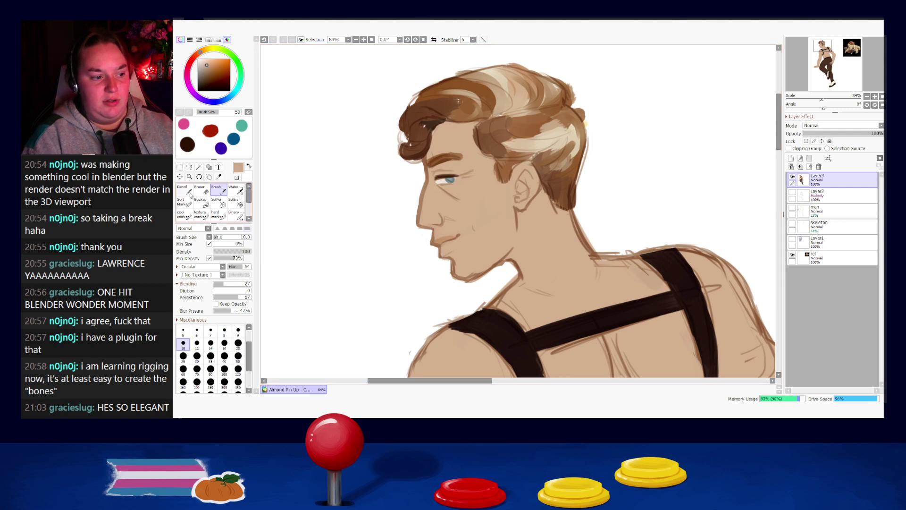
key("n")
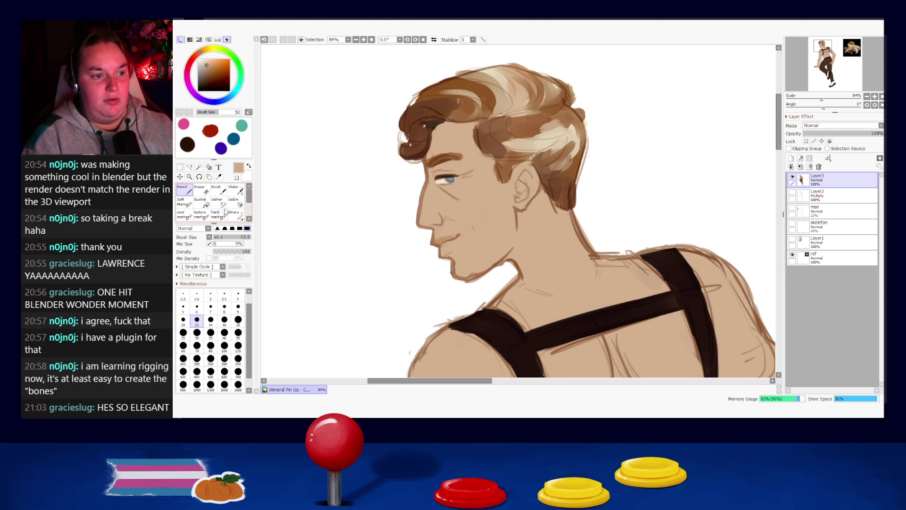
left_click(435, 230, "alt")
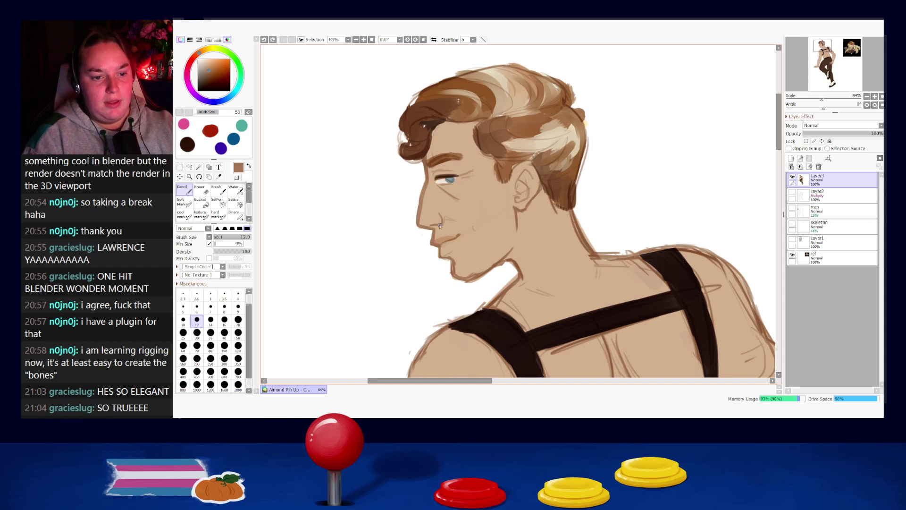
key("ctrl+z")
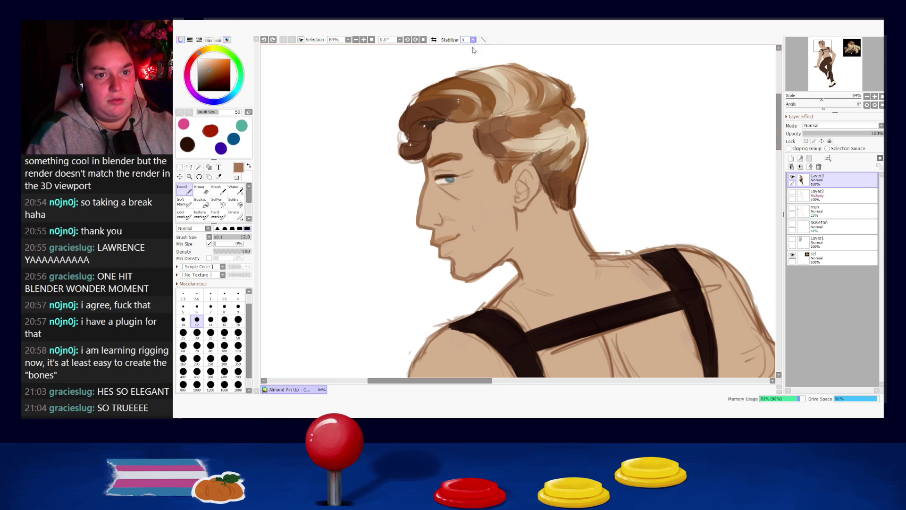
left_click(465, 55)
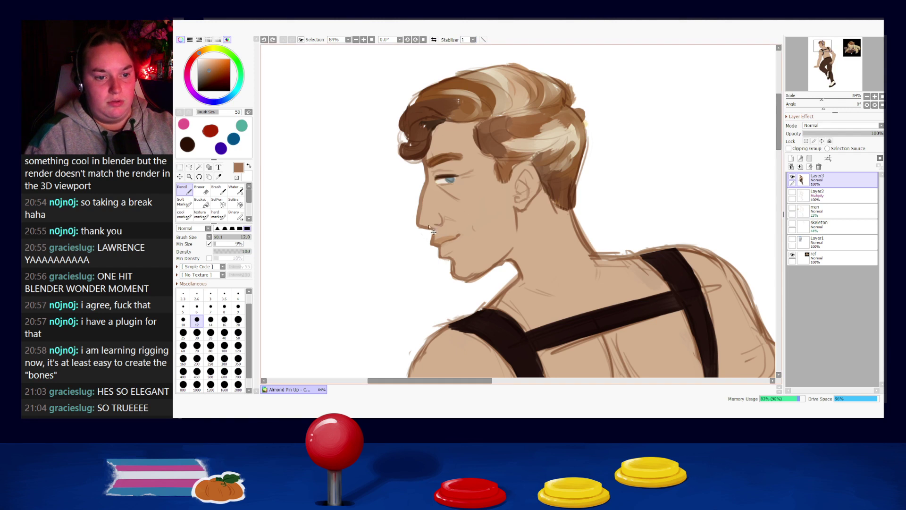
left_click(438, 227, "alt")
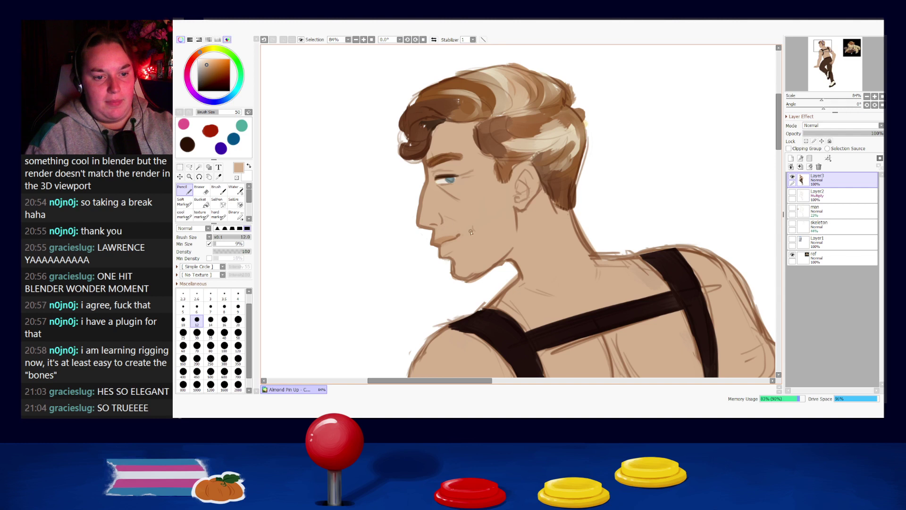
- Redraw the lips and the contour below the lower lip with the Pencil, using colours sampled from the mouth
left_click(448, 240, "alt")
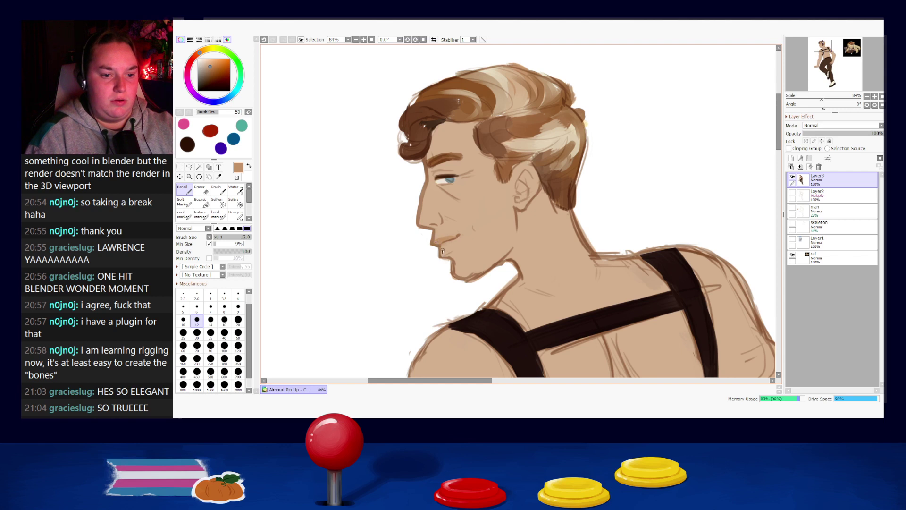
left_click(432, 245, "alt")
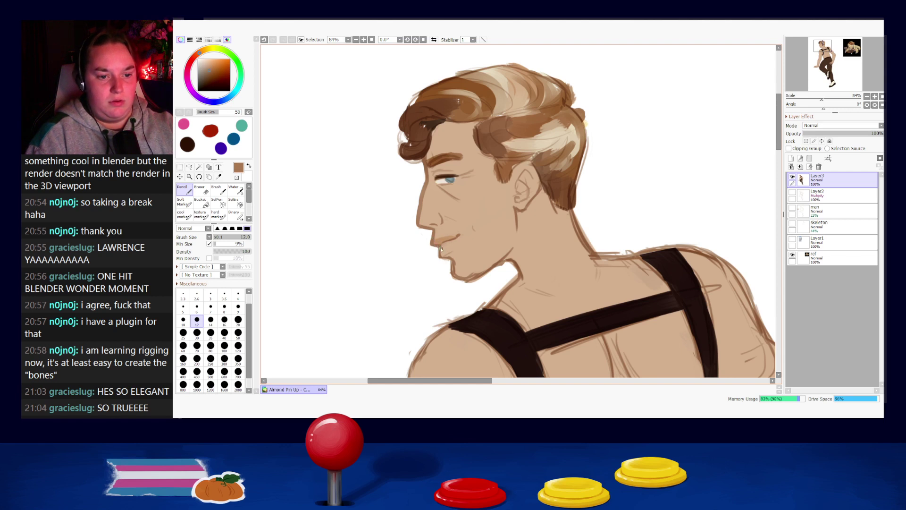
key("ctrl+z")
key("ctrl+z")
left_click_drag(438, 245, 440, 258)
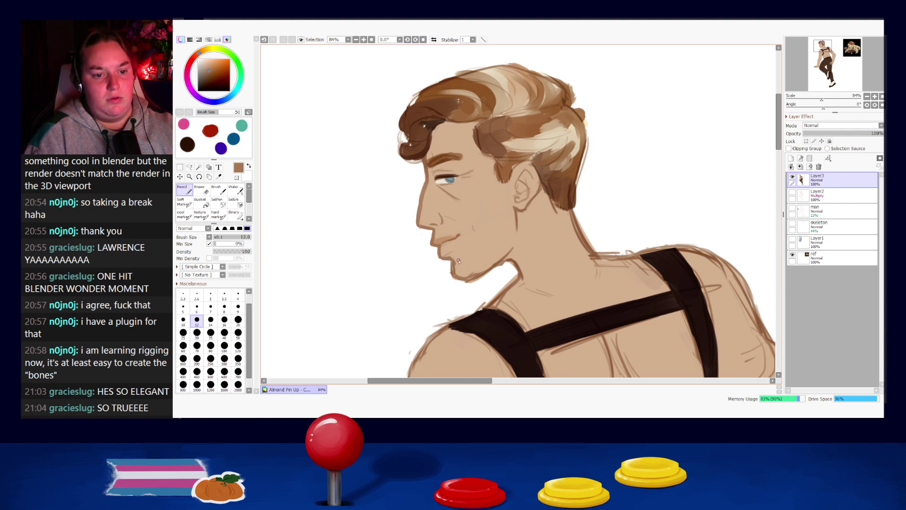
- Enlarge the Pencil to size 20 and redraw the chin outline and the lower edge of the jaw
key("bracketright")
key("bracketright")
left_click(457, 267, "alt")
key("bracketright")
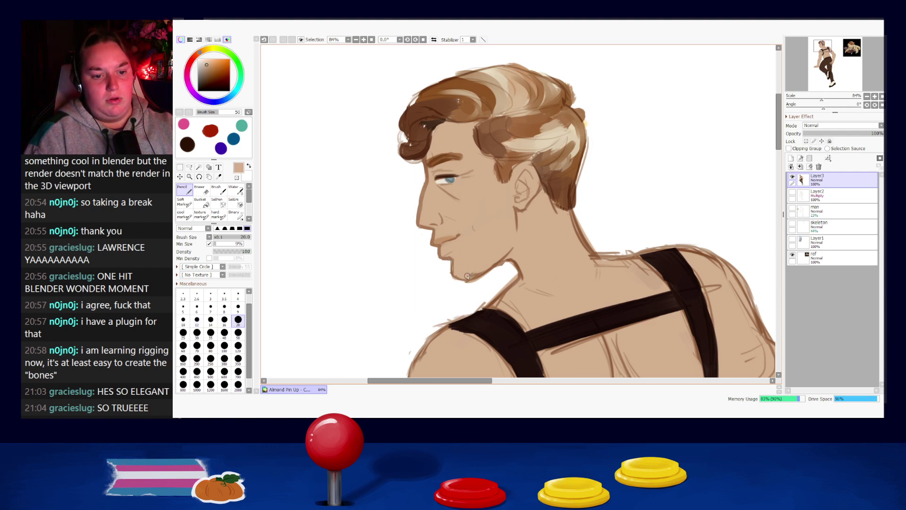
left_click(452, 260, "alt")
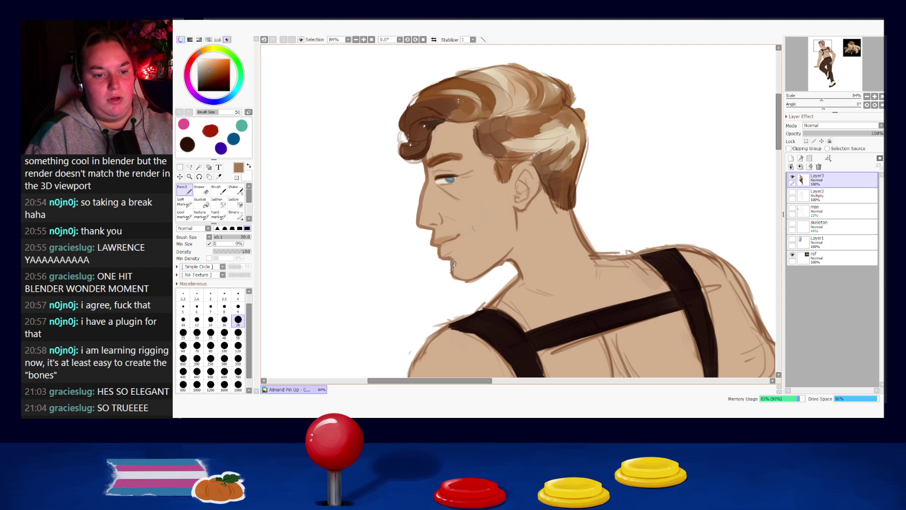
key("ctrl+z")
mouse_move(451, 259)
left_mouse_down()
mouse_move(453, 278)
mouse_move(465, 282)
mouse_move(497, 263)
left_mouse_up()
key("ctrl+z")
key("ctrl+z")
key("ctrl+z")
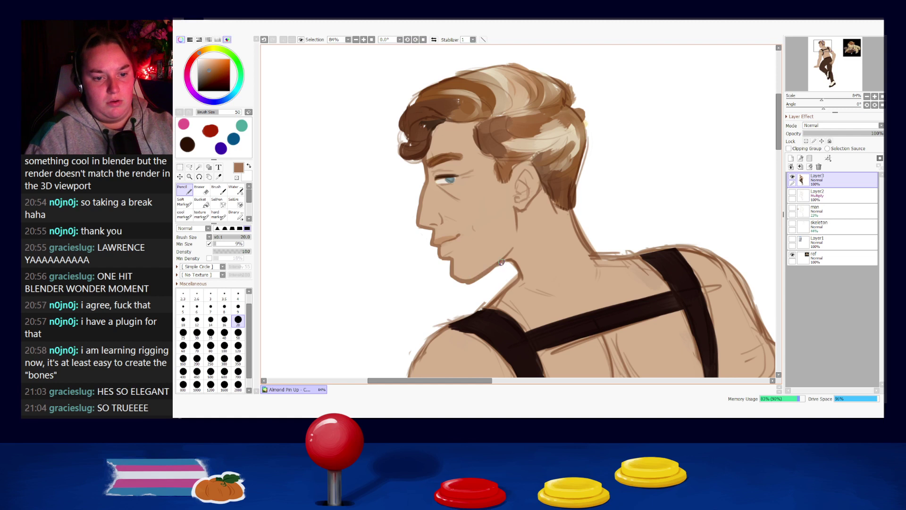
- Draw the back of the jaw line up towards the ear and start the contour below it
key("ctrl+z")
left_click_drag(497, 264, 515, 248)
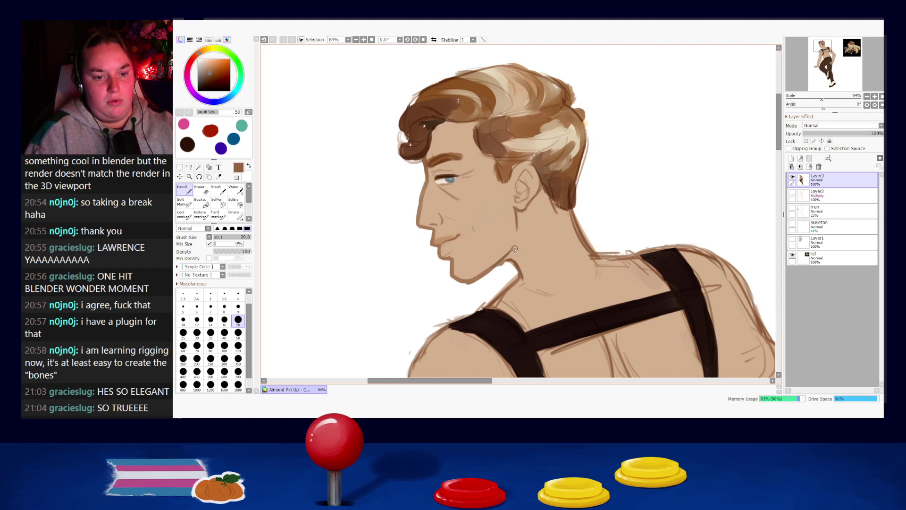
key("ctrl+z")
mouse_move(494, 269)
left_mouse_down()
mouse_move(515, 259)
mouse_move(491, 271)
mouse_move(506, 263)
mouse_move(520, 270)
left_mouse_up()
key("ctrl+z")
left_click_drag(504, 260, 511, 263)
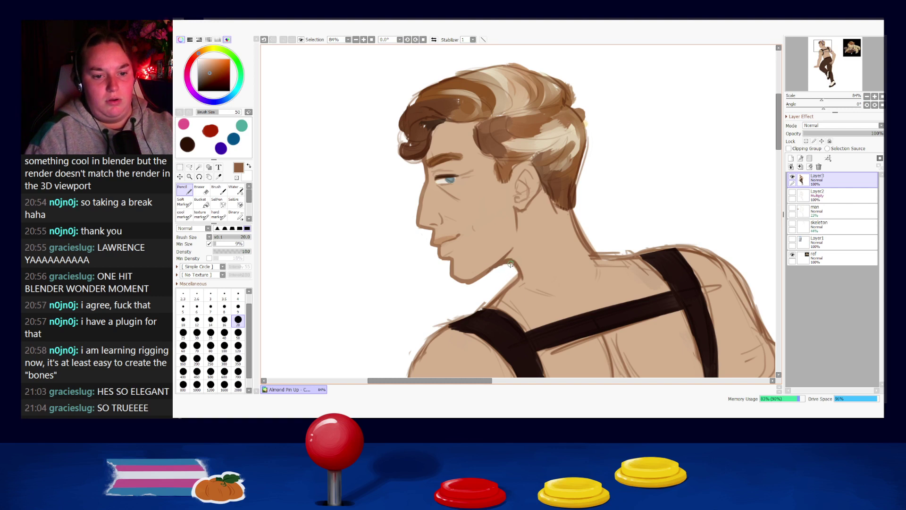
- Rework the line joining the jaw to the front of the neck, using sampled skin and line colours
left_click(519, 257, "alt")
key("ctrl+z")
left_click_drag(509, 259, 522, 269)
key("ctrl+z")
key("ctrl+z")
left_click(501, 260, "alt")
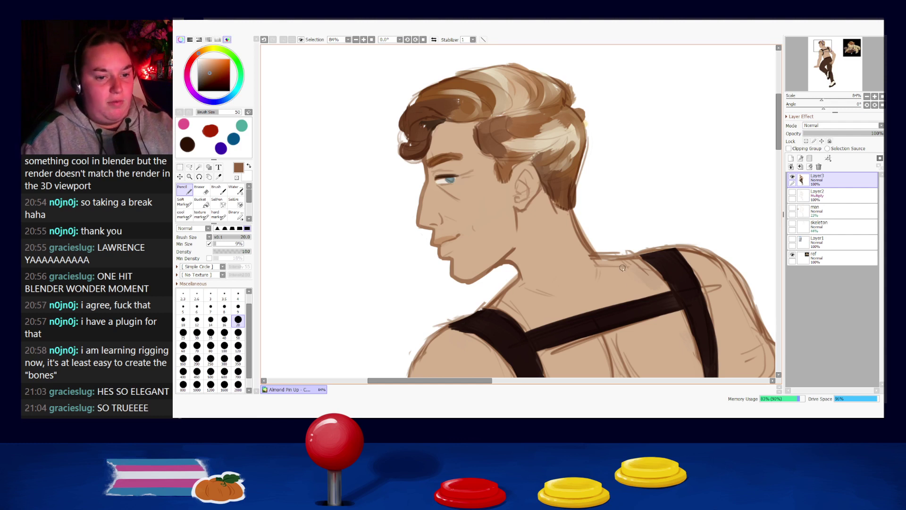
- Retouch the end of the jaw line with sampled skin colour and strengthen it with the sampled line colour
left_click(532, 247, "alt")
key("ctrl+z")
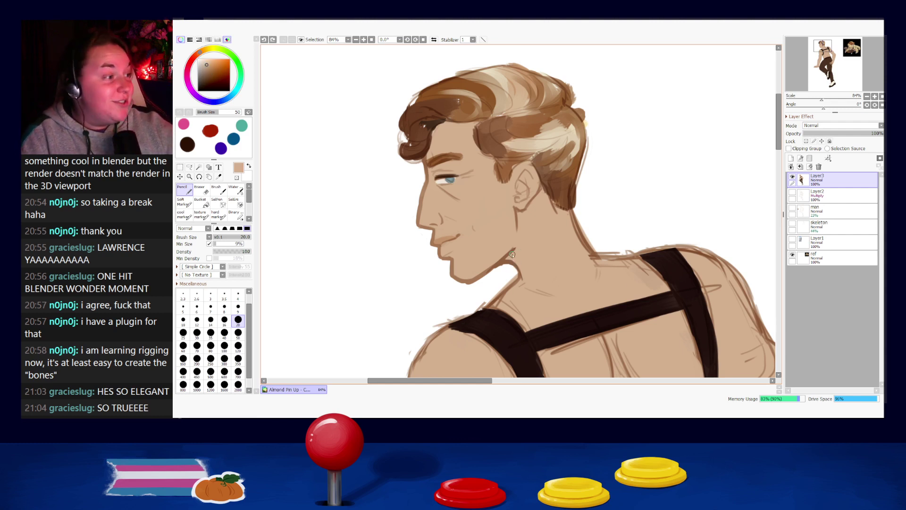
left_click_drag(516, 247, 484, 264)
key("ctrl+z")
left_click(483, 275, "alt")
left_click(503, 264, "alt")
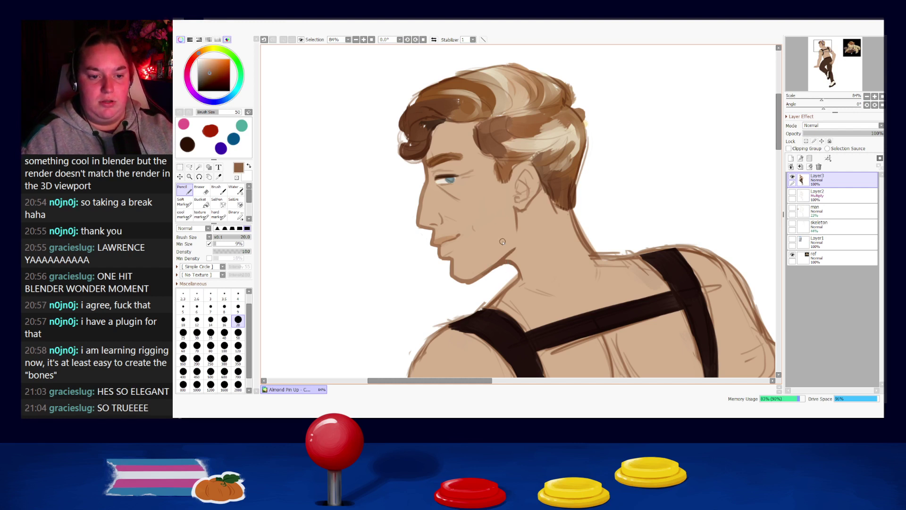
- Erase the rough edge at the nose tip and retouch the outline below the lower lip with the size 12 Pencil
scroll(502, 242, "down", 5)
scroll(503, 242, "down", 2)
scroll(502, 236, "up", 7)
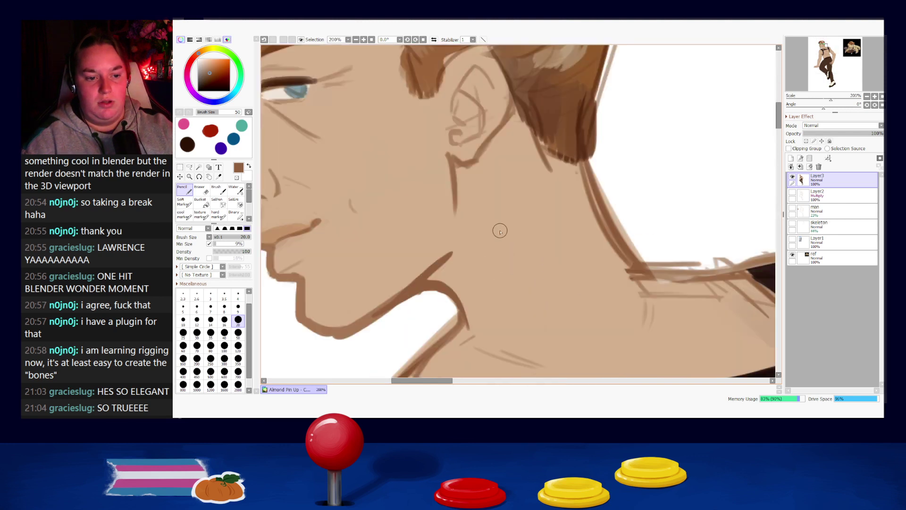
scroll(500, 233, "down", 3)
key("e")
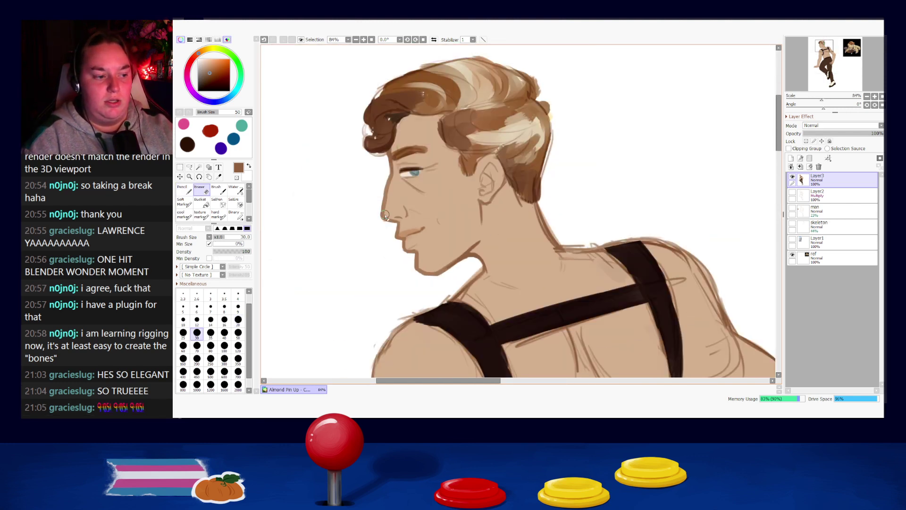
key("n")
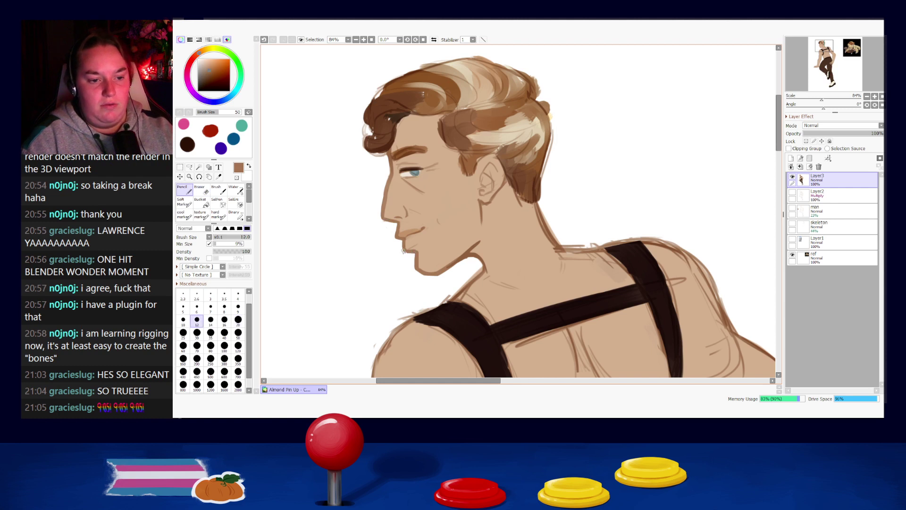
key("ctrl+z")
mouse_move(405, 248)
left_mouse_down()
mouse_move(410, 253)
mouse_move(404, 248)
left_mouse_up()
key("ctrl+z")
left_click(411, 248, "alt")
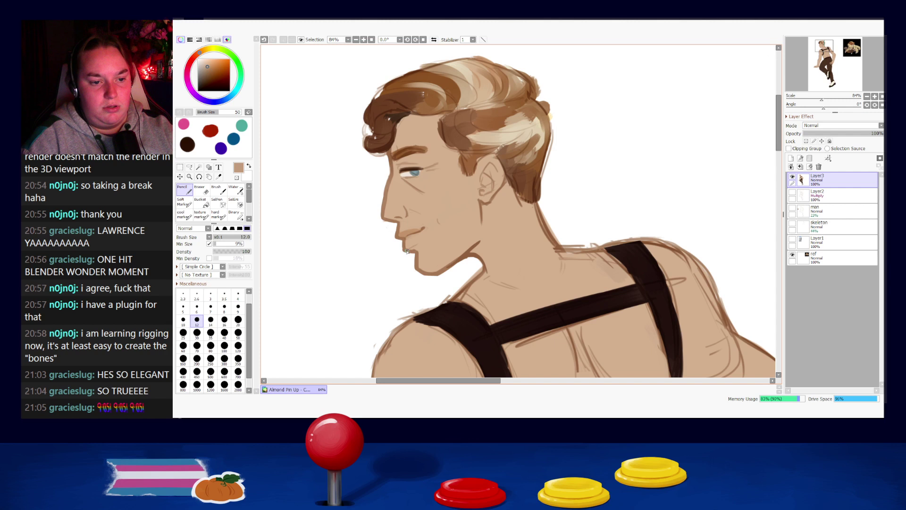
- Retouch the cheek crease and the nostril line with sampled skin and line colours
key("ctrl+z")
left_click_drag(438, 219, 443, 226)
left_click(442, 230, "alt")
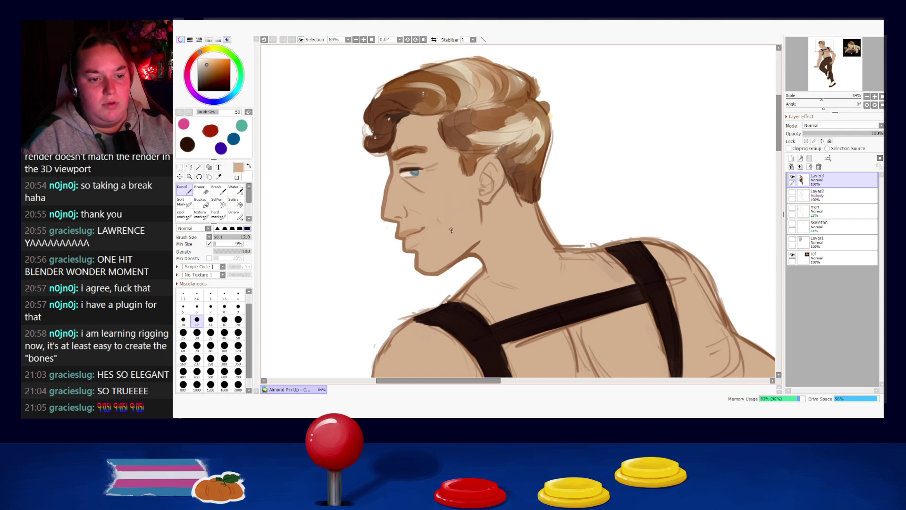
left_click(407, 214, "alt")
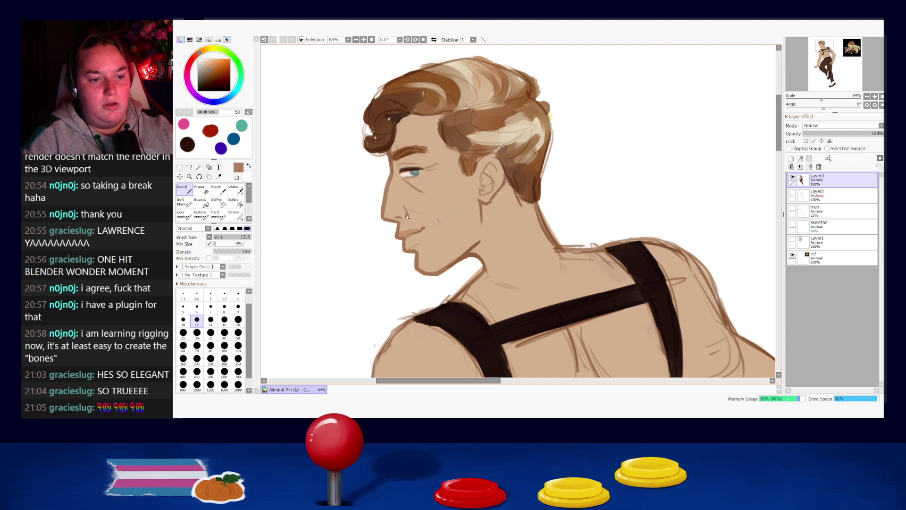
left_click(439, 218, "alt")
left_click(411, 215, "alt")
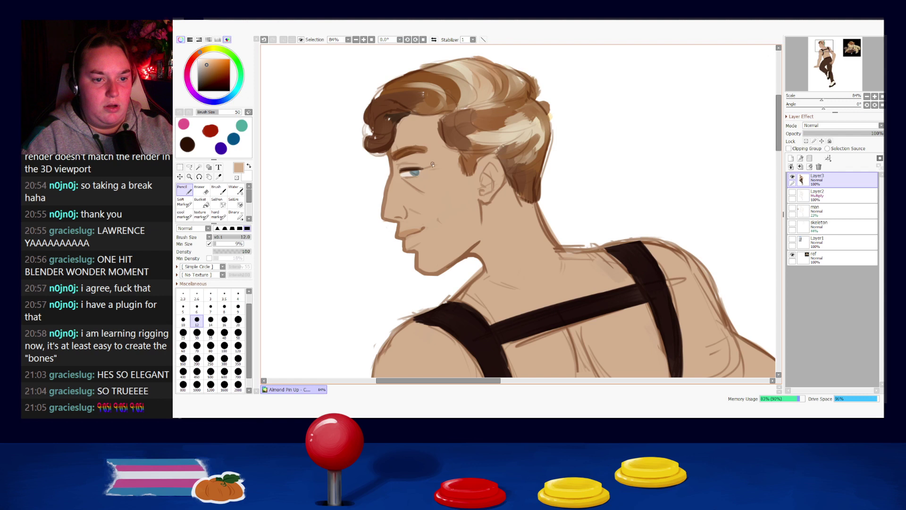
- Redraw the upper lash line towards the inner corner of the eye in sampled dark brown
left_click(404, 171, "alt")
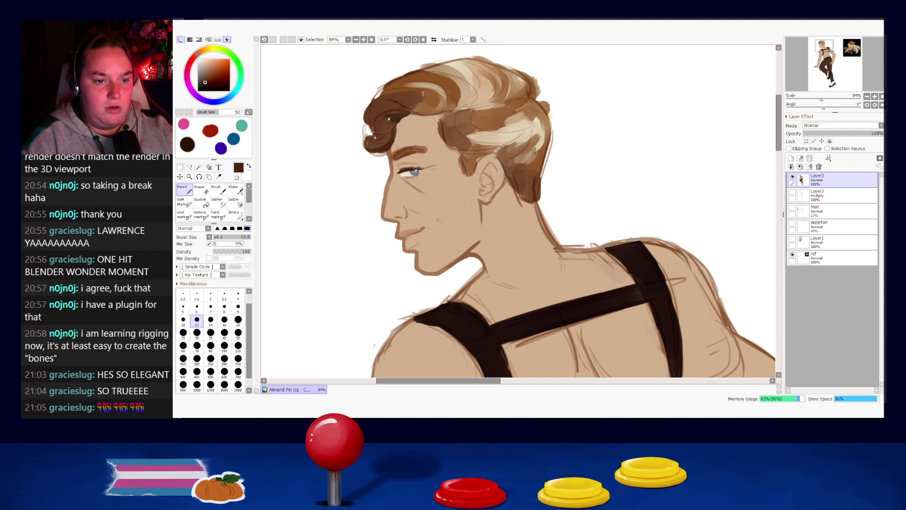
mouse_move(410, 170)
left_mouse_down()
mouse_move(421, 168)
mouse_move(403, 172)
left_mouse_up()
key("ctrl+z")
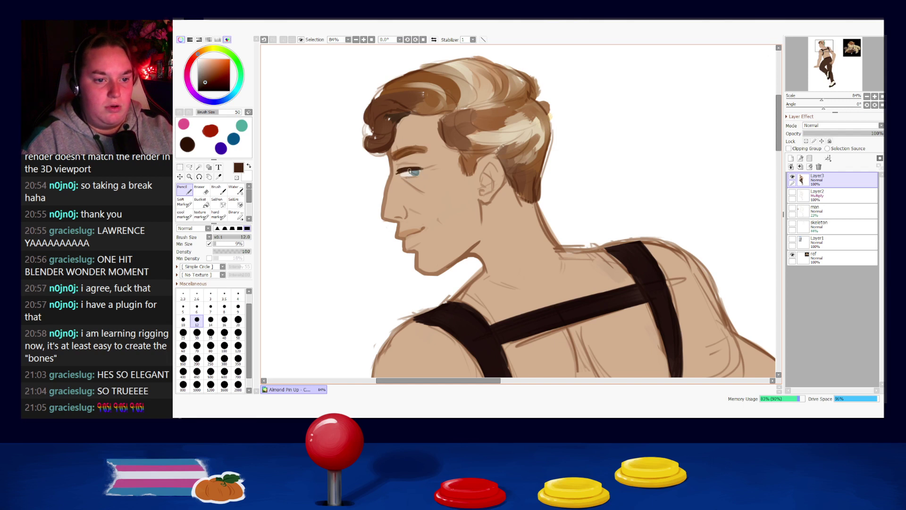
key("ctrl+z")
left_click_drag(410, 171, 406, 173)
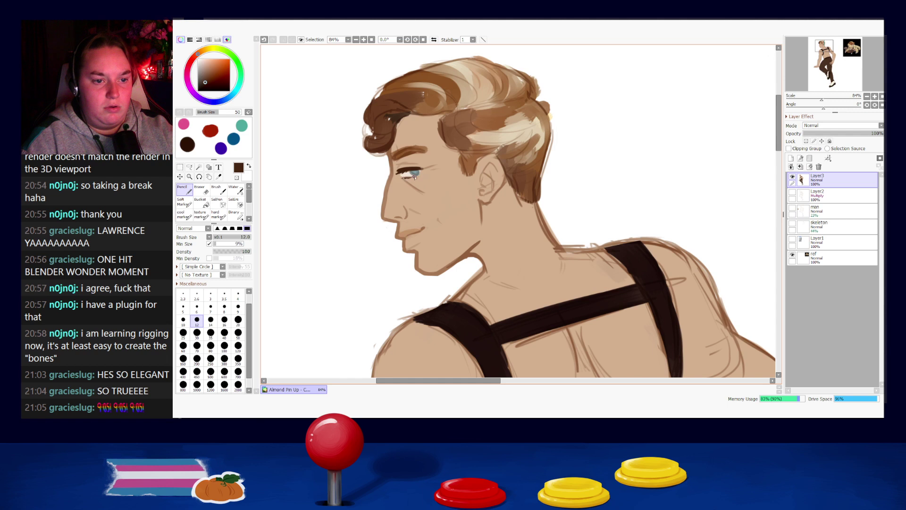
- Rework the lower lash strokes beneath the eye in dark brown, undoing the unwanted attempts
key("ctrl+z")
left_click_drag(404, 178, 418, 176)
key("ctrl+z")
key("ctrl+z")
left_click_drag(411, 179, 408, 181)
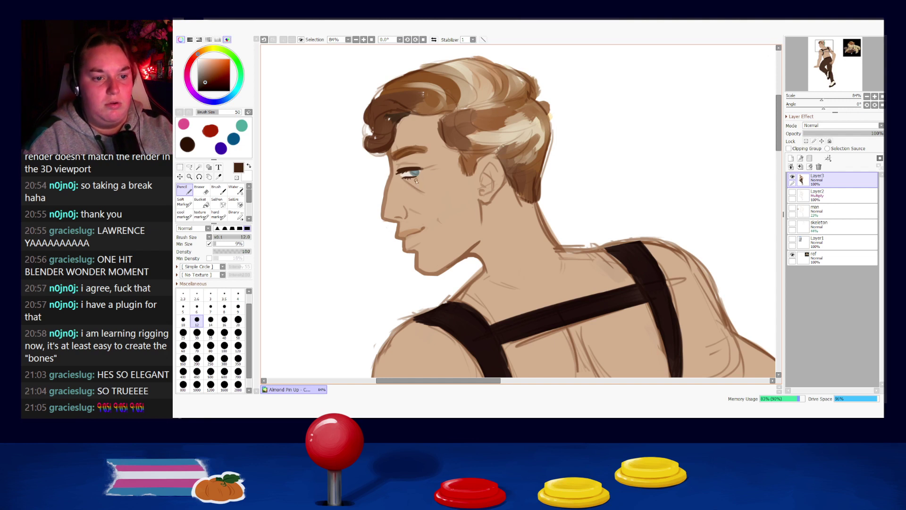
- Try touching up the white of the eye and its lower edge with the sampled off-white
left_click(405, 176, "alt")
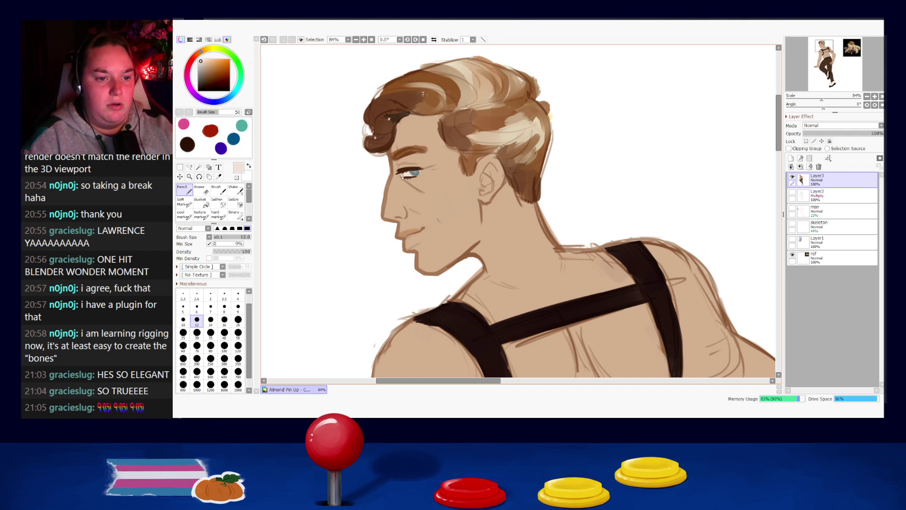
key("ctrl+z")
left_click_drag(400, 179, 407, 179)
key("ctrl+z")
key("ctrl+z")
- Touch up the iris with sampled eye colours and refine the outer corner of the upper lash line
left_click(416, 174, "alt")
left_click(413, 173, "alt")
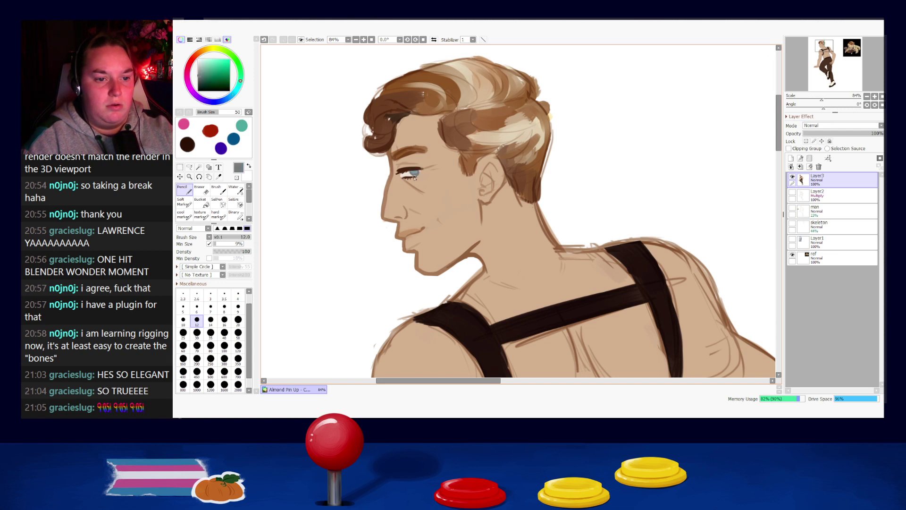
left_click(420, 176, "alt")
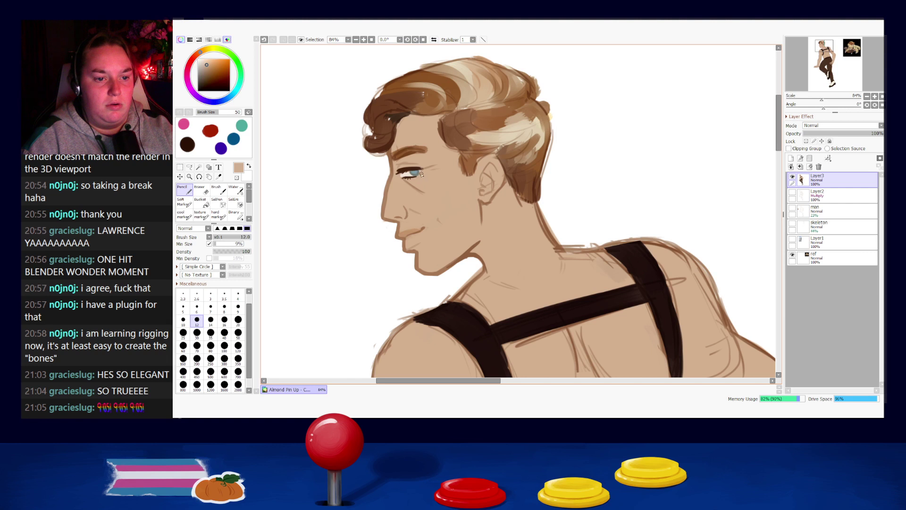
left_click(417, 169, "alt")
left_click_drag(417, 170, 422, 169)
left_click(423, 170, "alt")
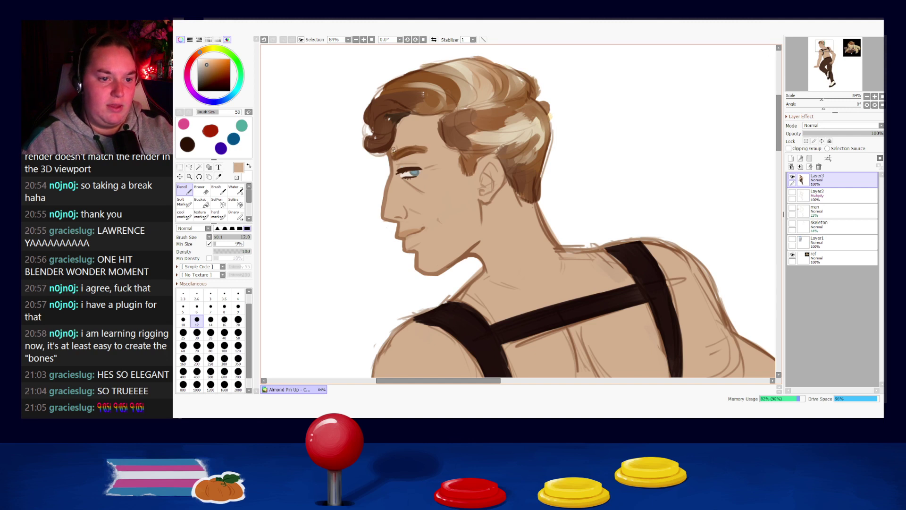
- Trim the eyebrow's shape with sampled skin colour and touch it up with its sampled brown
left_click(405, 150, "alt")
left_click(423, 159, "alt")
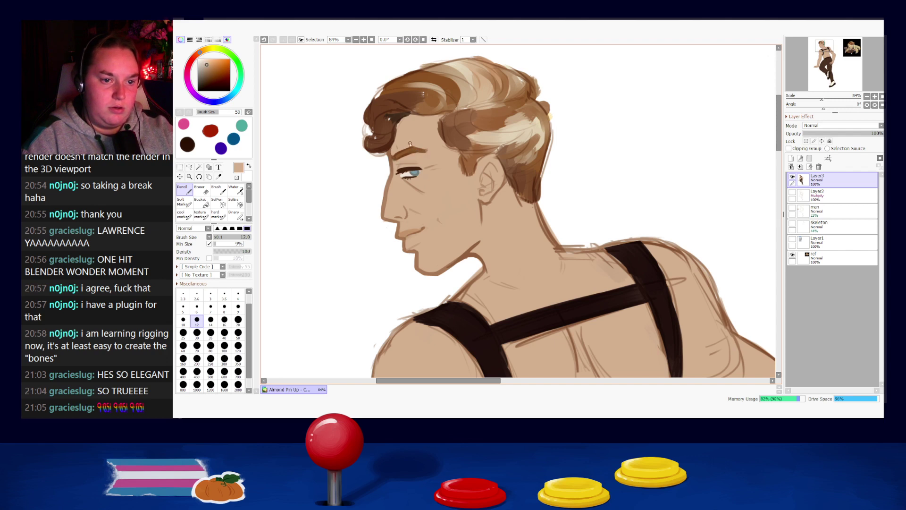
key("ctrl+z")
left_click_drag(404, 158, 421, 154)
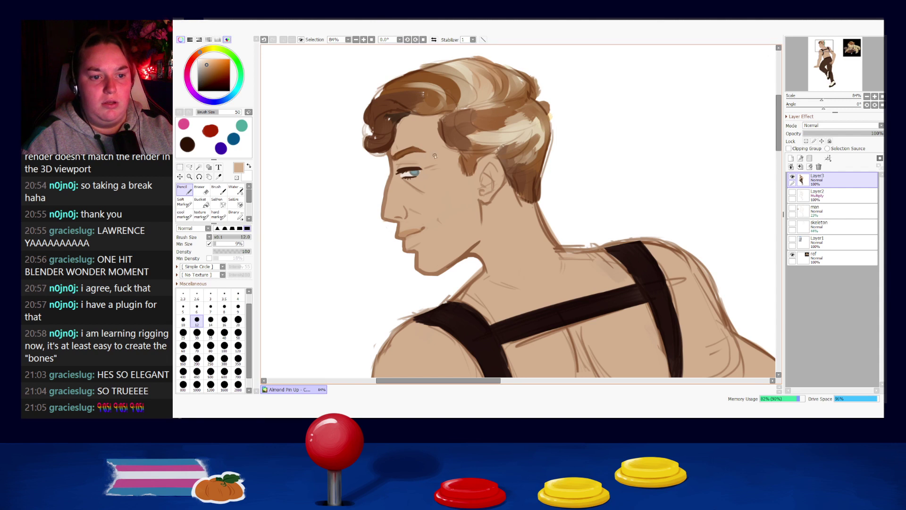
left_click(402, 152, "alt")
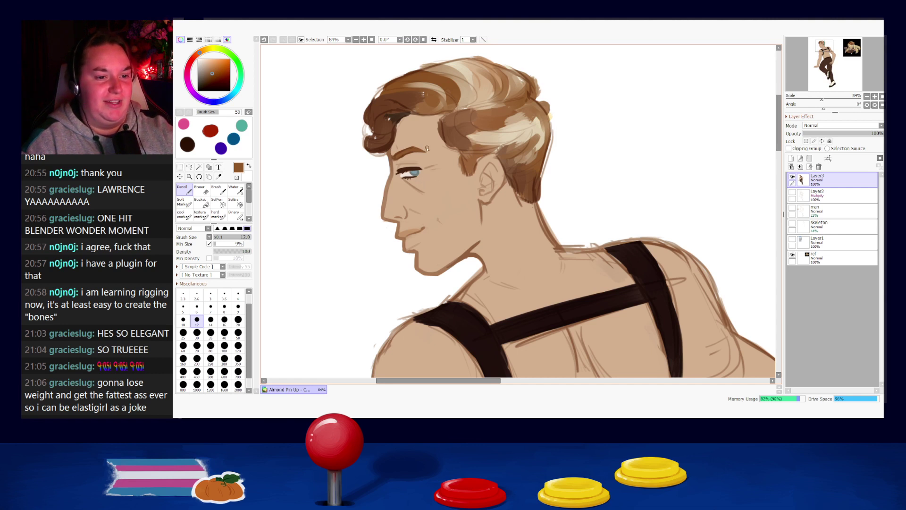
left_click(395, 164, "alt")
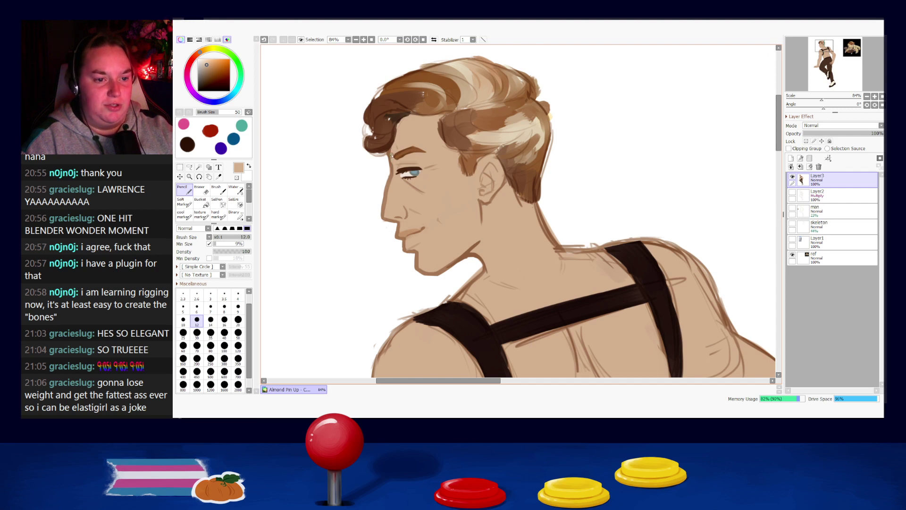
- Retouch the brow contour with the sampled line colour and redraw the lower edge of the eyebrow in brown
left_click(390, 153, "alt")
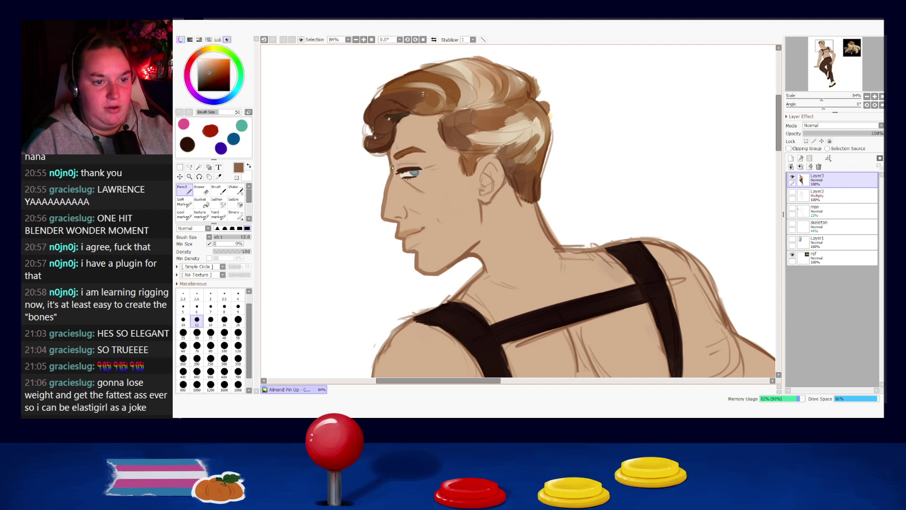
left_click(396, 149, "alt")
left_click(411, 150, "alt")
left_click(411, 152, "alt")
key("ctrl+z")
left_click_drag(400, 156, 415, 151)
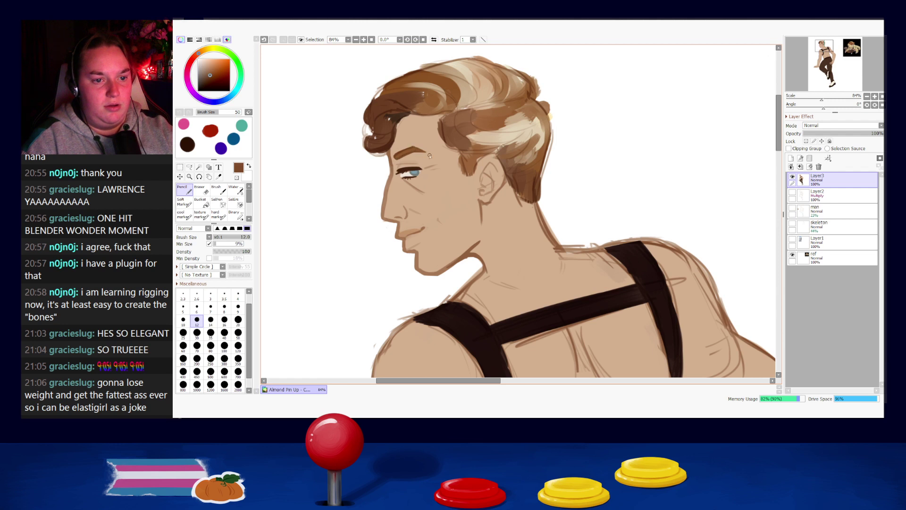
- Clean up the skin around the eye with sampled skin colour, enlarging the Pencil to size 20
left_click(408, 159, "alt")
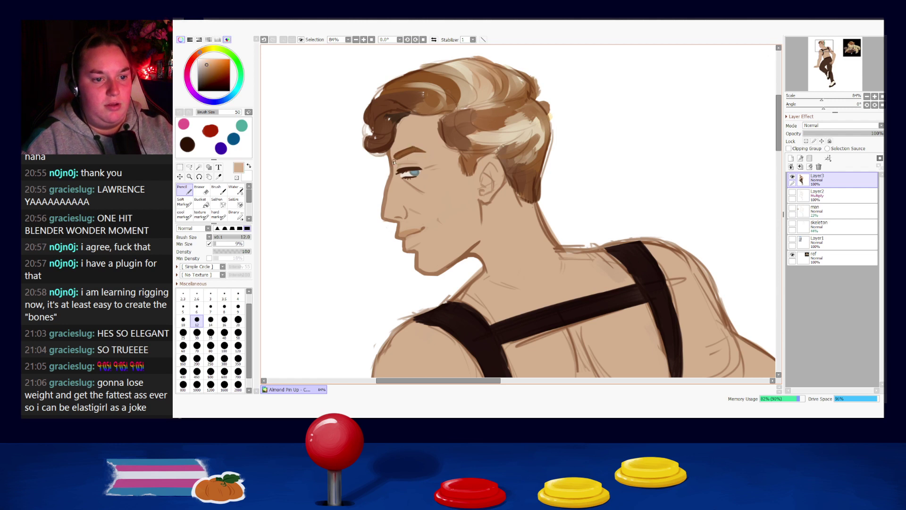
key("bracketright")
key("bracketright")
key("bracketright")
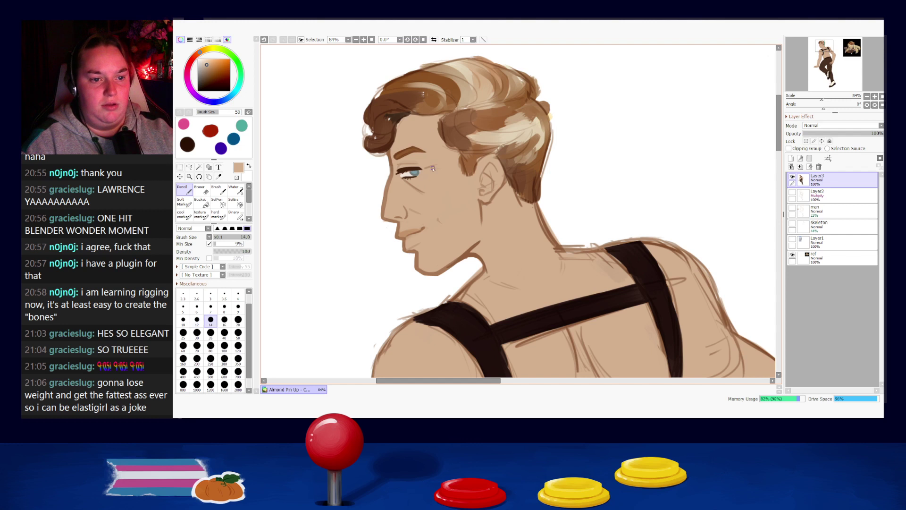
scroll(421, 154, "down", 7)
scroll(446, 188, "up", 8)
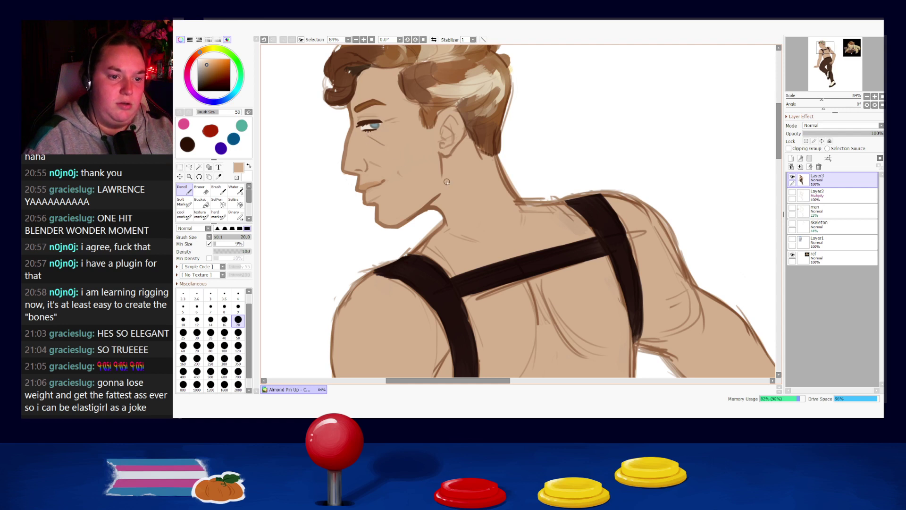
left_click_drag(445, 172, 465, 189)
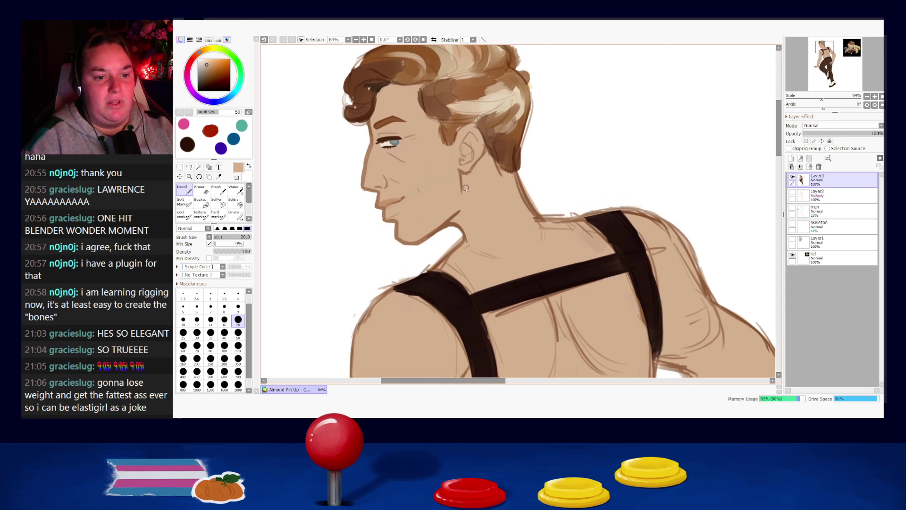
- Rework the top outline of the ear along the hairline using sampled line and hair colours
left_click(364, 159, "alt")
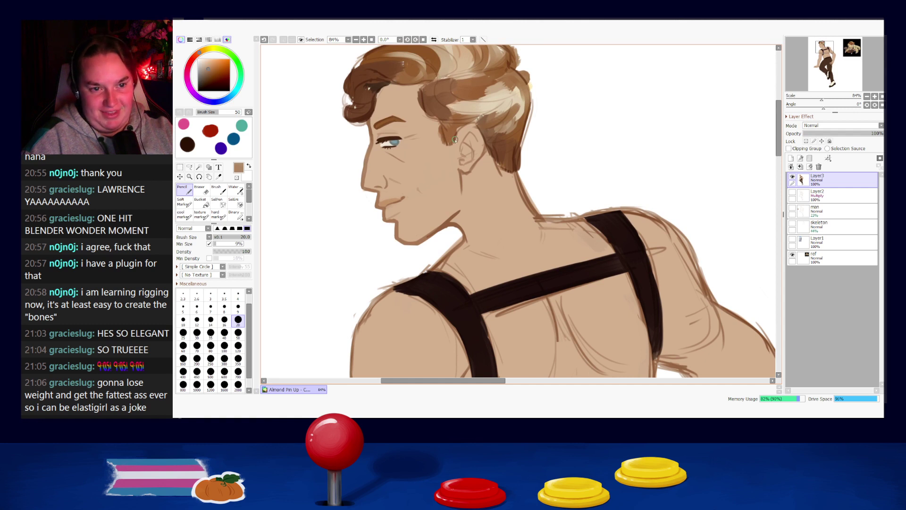
left_click_drag(466, 125, 474, 124)
key("ctrl+z")
key("ctrl+z")
left_click(483, 141, "alt")
key("ctrl+z")
mouse_move(476, 127)
left_mouse_down()
mouse_move(484, 143)
mouse_move(476, 128)
left_mouse_up()
left_click(481, 138, "alt")
key("ctrl+z")
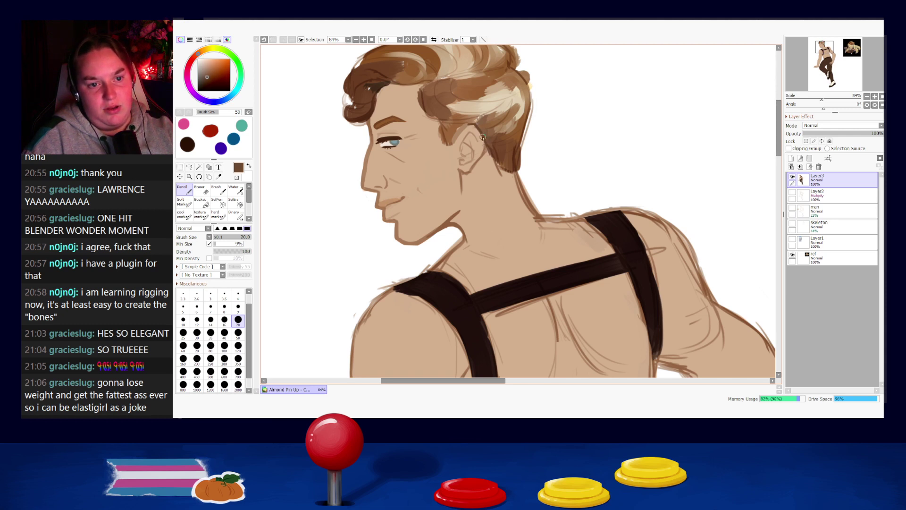
- Rework the back edge of the ear below the hair with sampled colours
left_click(483, 152, "alt")
left_click(485, 149, "alt")
left_click_drag(484, 153, 477, 159)
key("ctrl+z")
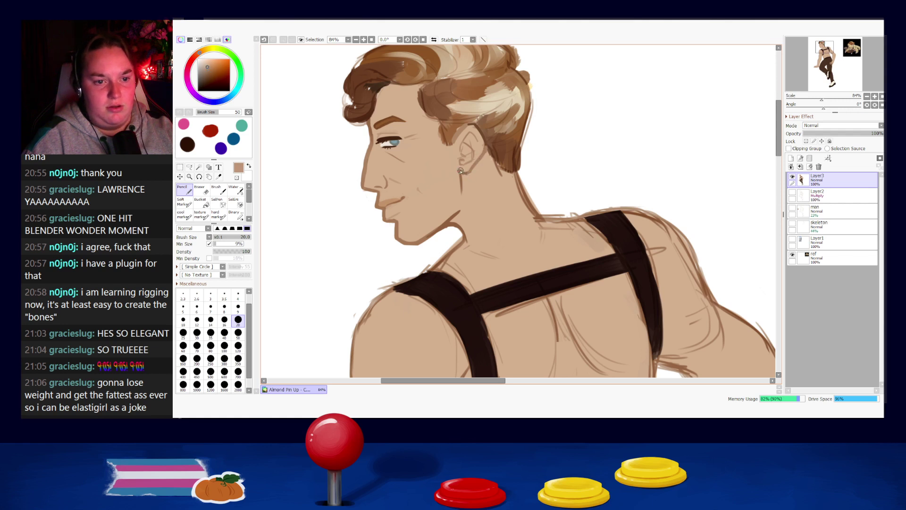
- Retouch the earlobe where it meets the jaw line with sampled skin and line colours
key("ctrl+z")
left_click_drag(458, 170, 465, 174)
left_click(462, 169, "alt")
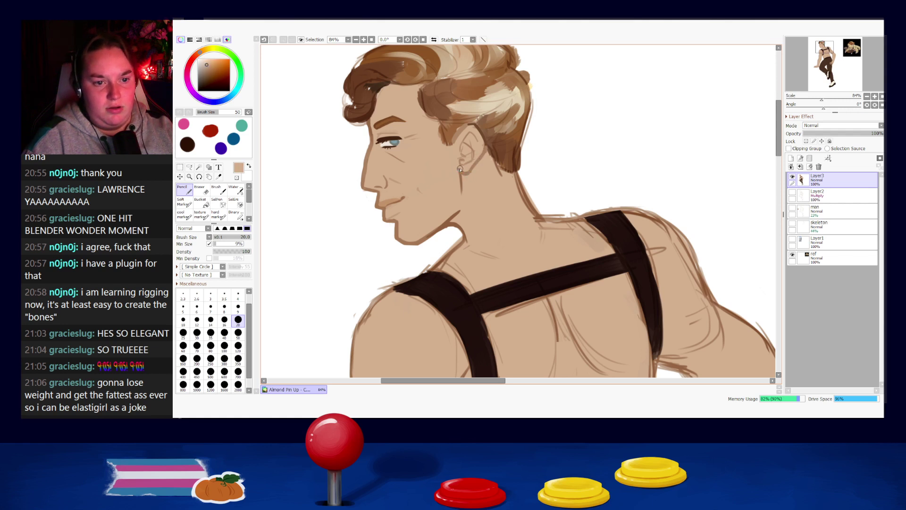
key("ctrl+z")
left_click(466, 174, "alt")
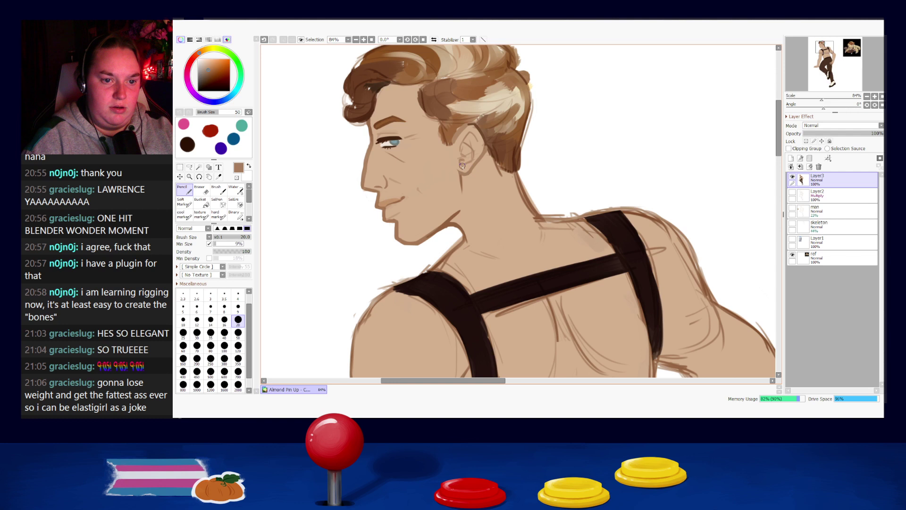
- Simplify the inner ear by painting over its sketch marks with skin colour and redrawing the fold in the line colour
left_click(460, 159, "alt")
left_click(464, 161, "alt")
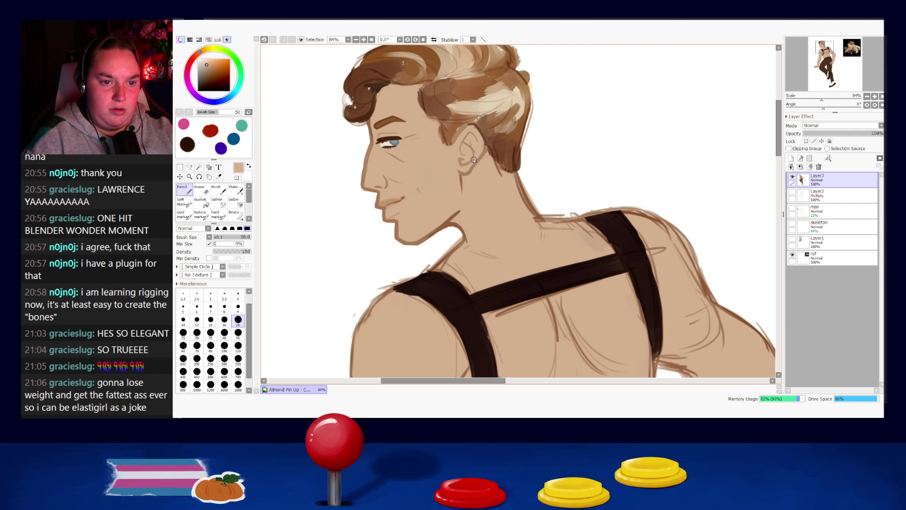
left_click(469, 162, "alt")
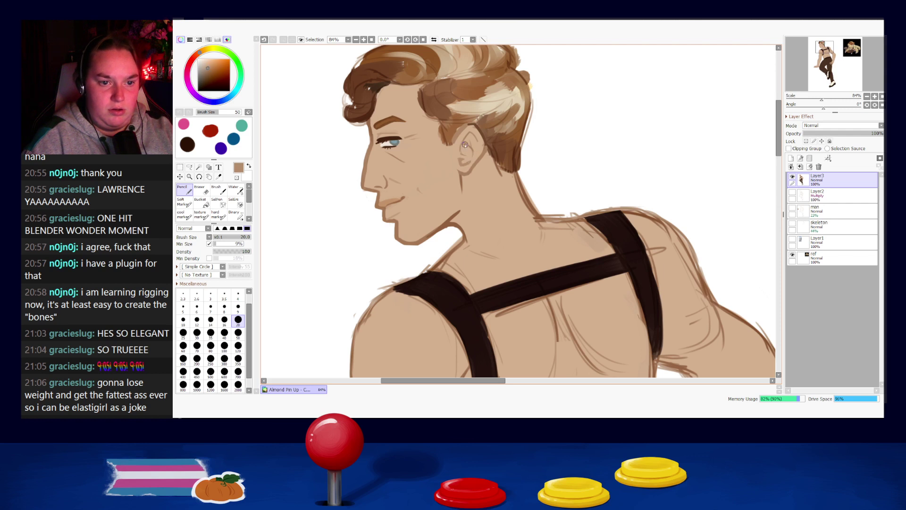
left_click(469, 145, "alt")
key("ctrl+z")
left_click_drag(469, 143, 465, 149)
left_click(463, 146, "alt")
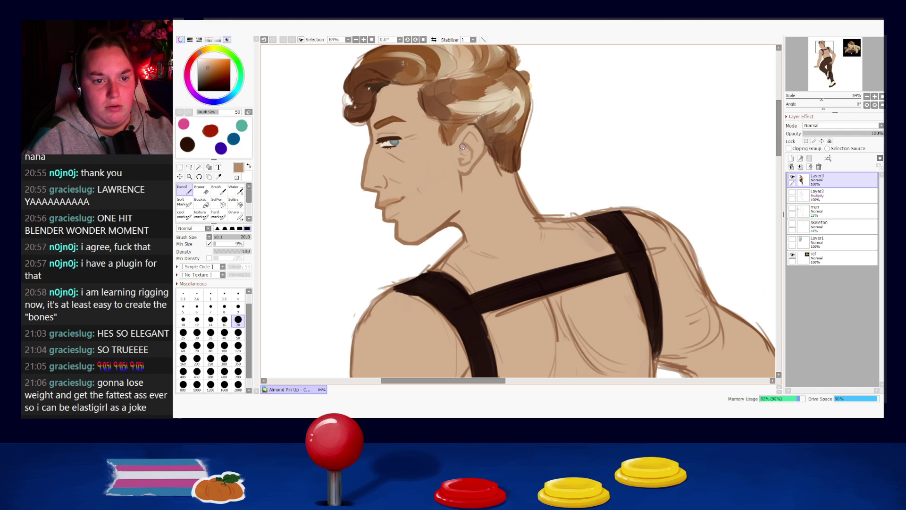
key("ctrl+z")
key("ctrl+y")
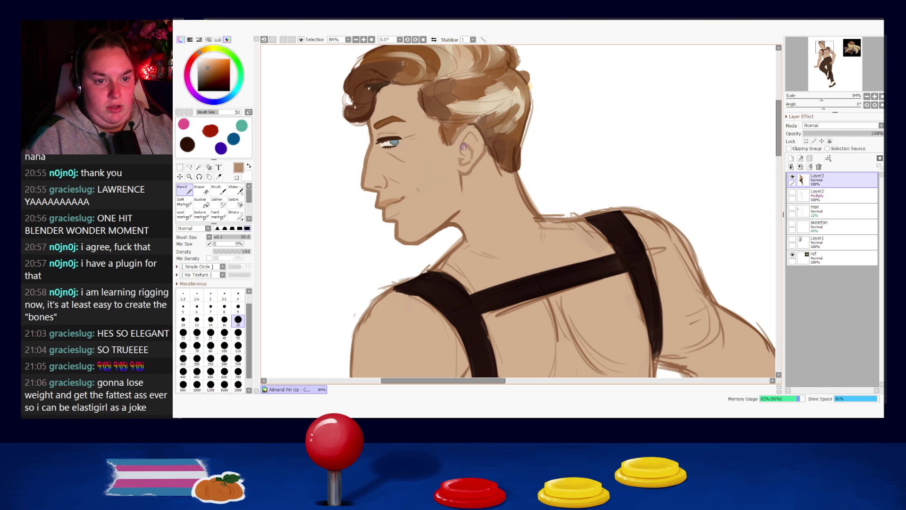
key("ctrl+z")
key("ctrl+y")
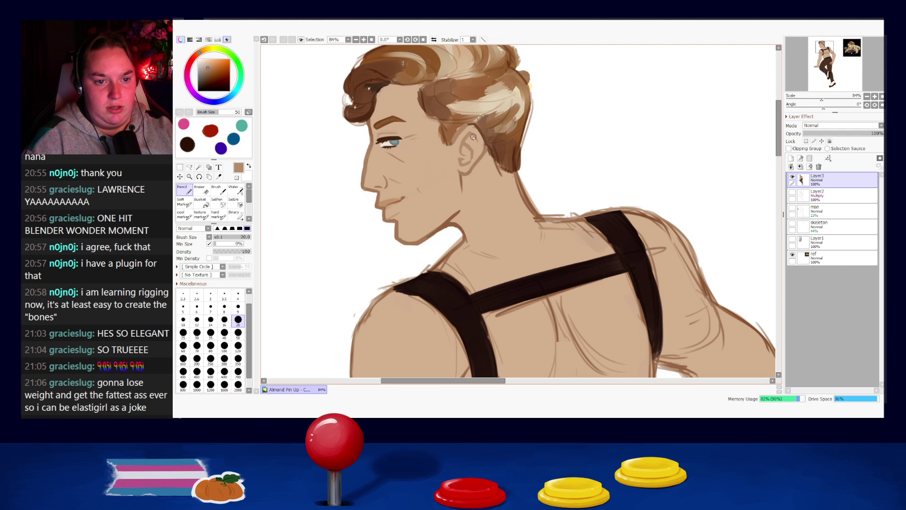
- Retouch the ear's upper edge against the hair with a sampled sideburn brown, then sample the jaw line colour
key("ctrl+z")
key("ctrl+y")
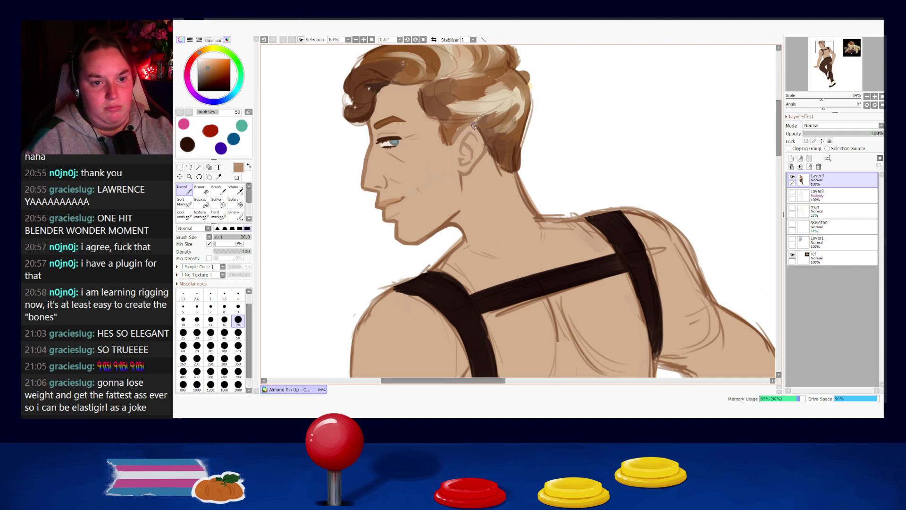
left_click(446, 139, "alt")
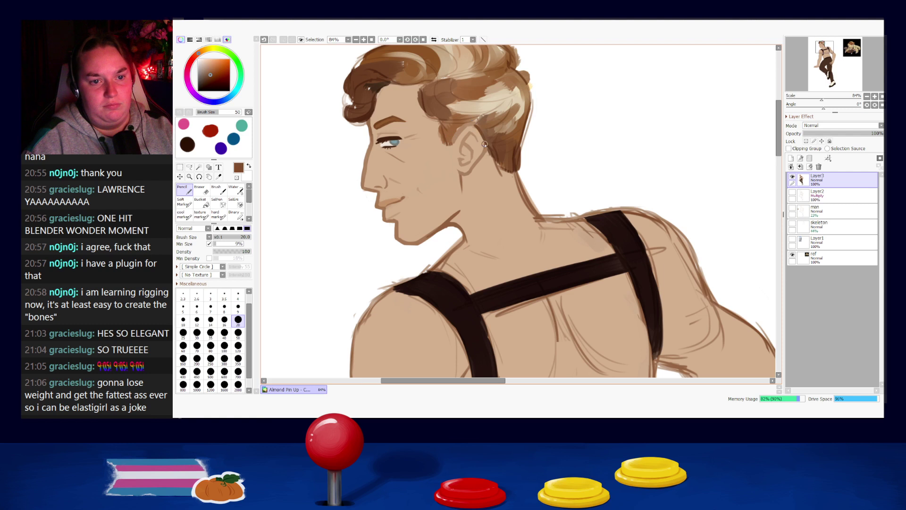
key("ctrl+z")
left_click(451, 207, "alt")
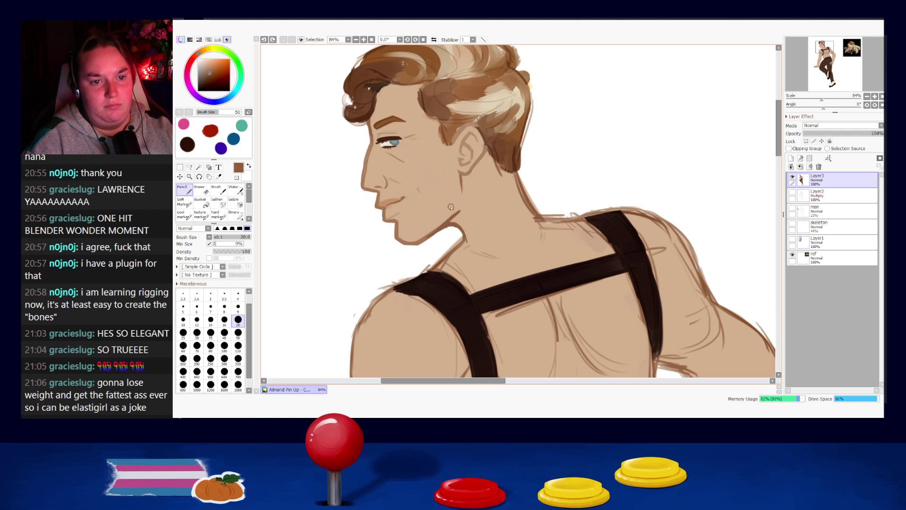
- Redraw the upper back rim of the ear in the line colour, comparing the stroke with and without it
left_click_drag(478, 127, 484, 144)
key("ctrl+z")
key("ctrl+z")
key("ctrl+z")
key("ctrl+y")
key("ctrl+z")
key("ctrl+y")
key("ctrl+z")
key("ctrl+y")
left_click(480, 142, "alt")
key("ctrl+z")
key("ctrl+y")
left_click(477, 126, "alt")
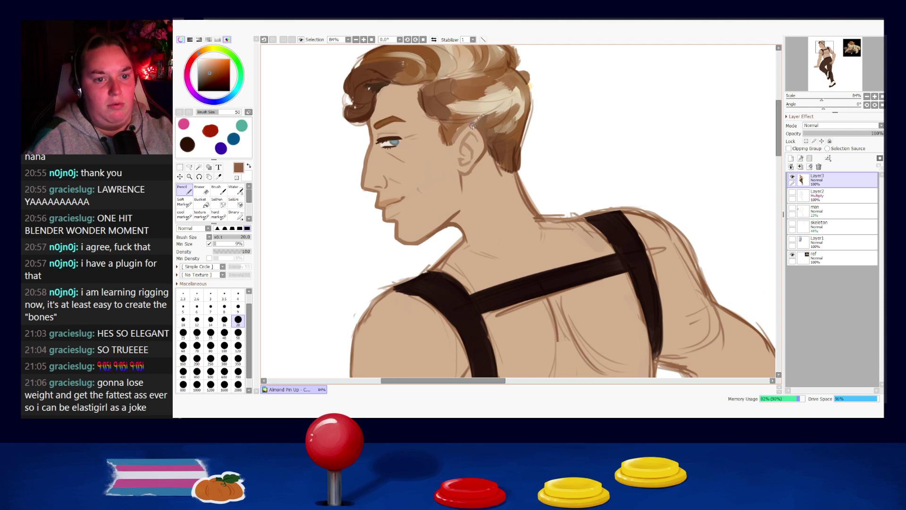
- Rework the ear's top edge and the hair boundary directly behind the ear with sampled colours
key("ctrl+z")
mouse_move(475, 125)
left_mouse_down()
mouse_move(463, 126)
mouse_move(458, 138)
mouse_move(462, 126)
left_mouse_up()
key("ctrl+z")
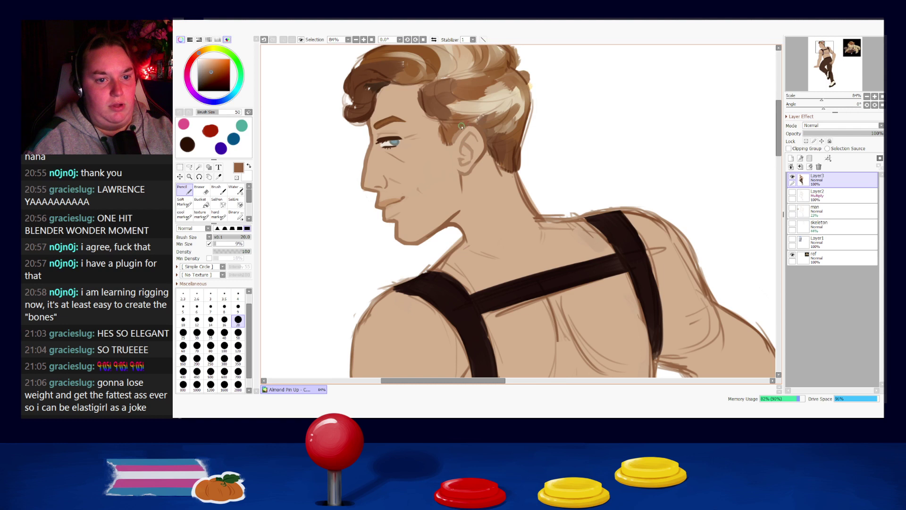
left_click(490, 152, "alt")
key("ctrl+z")
left_click_drag(488, 151, 493, 170)
key("ctrl+z")
key("ctrl+z")
left_click_drag(488, 148, 484, 163)
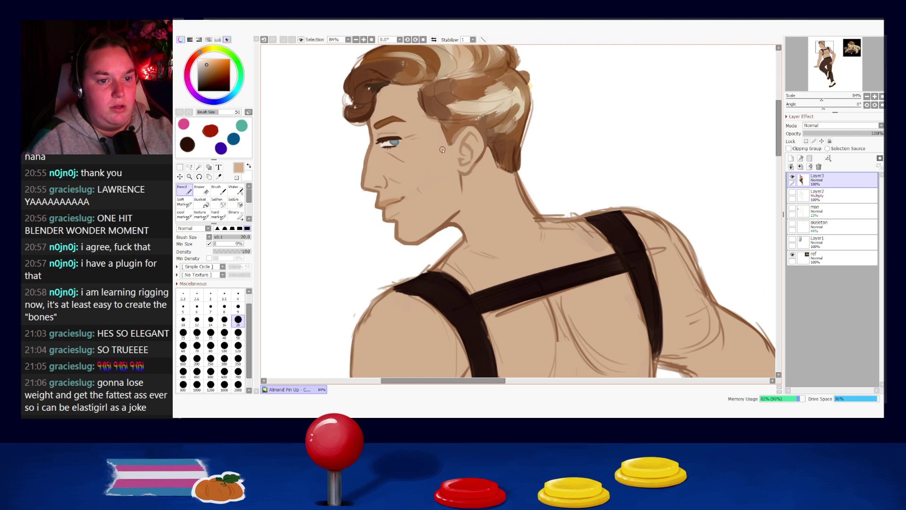
- Reshape the sideburn in front of the ear with sampled hair brown
left_click(453, 134, "alt")
mouse_move(442, 124)
left_mouse_down()
mouse_move(452, 149)
mouse_move(446, 140)
left_mouse_up()
key("ctrl+z")
key("ctrl+z")
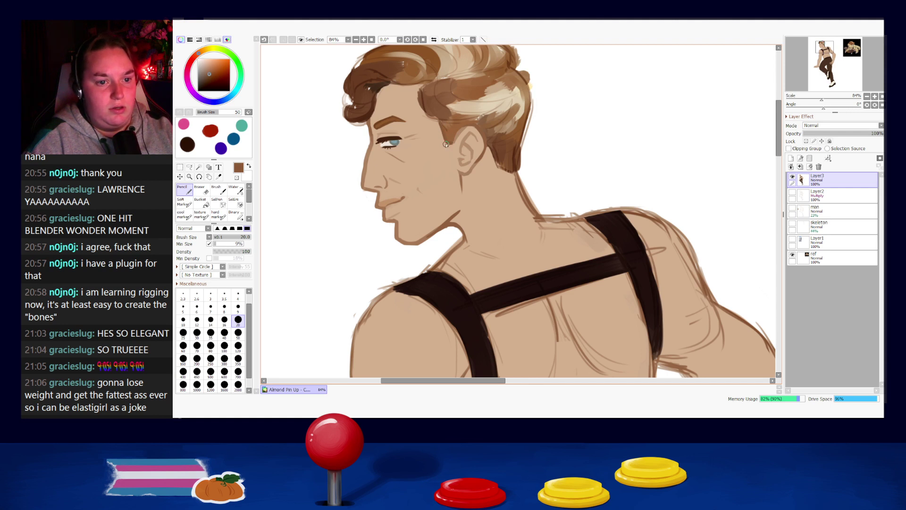
key("ctrl+z")
left_click_drag(444, 142, 454, 148)
key("ctrl+z")
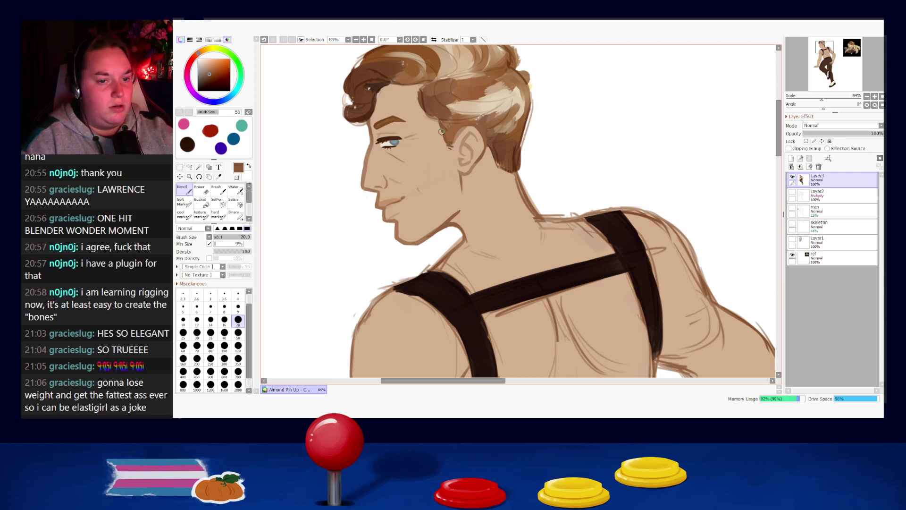
right_click(446, 131)
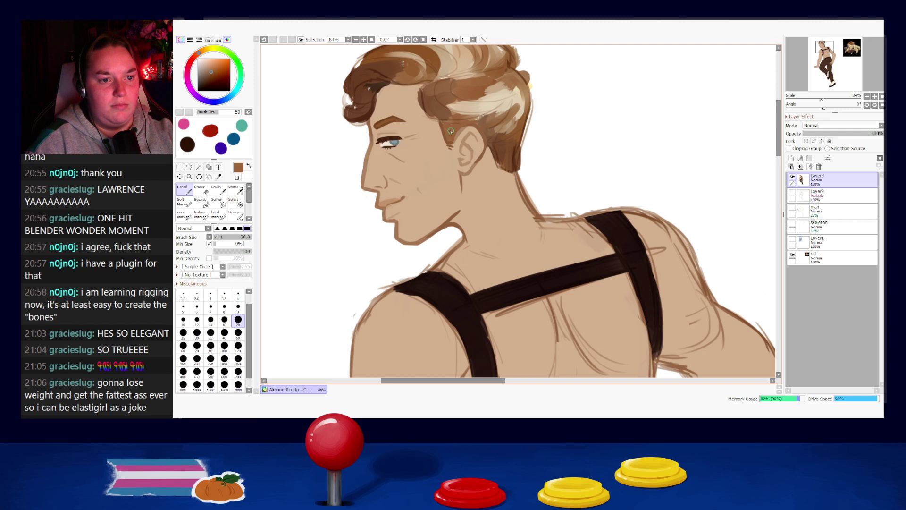
- Redraw the back-of-neck line from the hairline down to the shoulder in the line colour sampled from the face outline
left_click(370, 149, "alt")
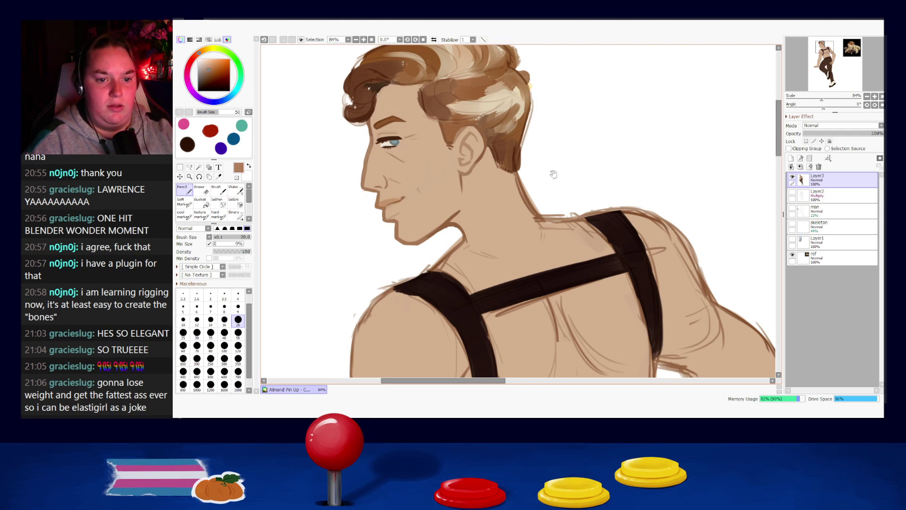
scroll(554, 179, "up", 1)
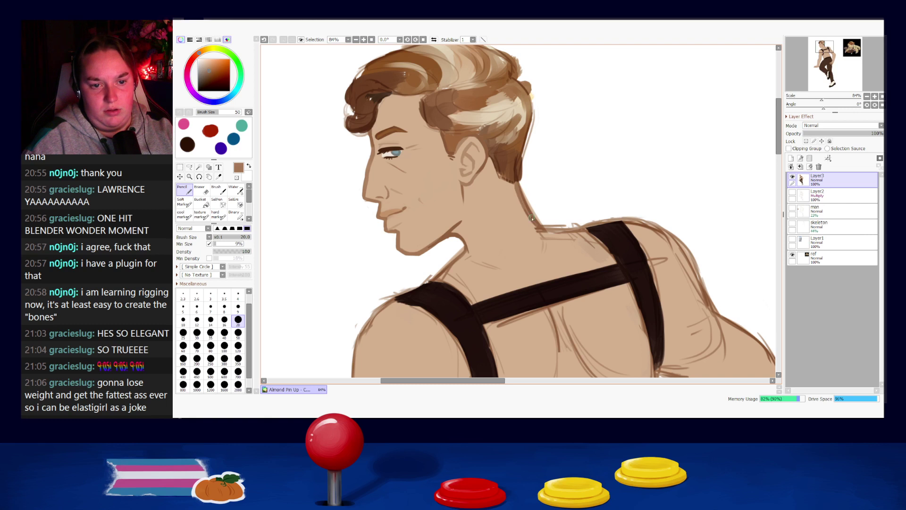
left_click_drag(517, 187, 538, 225)
key("ctrl+z")
left_click_drag(518, 184, 540, 223)
key("ctrl+z")
- Refine the lower back-of-neck curve into the shoulder and clean its edges with sampled colours
right_click(514, 201)
mouse_move(515, 193)
left_mouse_down()
mouse_move(530, 217)
mouse_move(518, 189)
mouse_move(550, 235)
left_mouse_up()
key("ctrl+z")
key("ctrl+z")
left_click_drag(517, 183, 545, 235)
key("ctrl+z")
left_click(533, 211, "alt")
key("ctrl+z")
- Redraw the shoulder line from the neck to the harness strap and paint skin colour over the stray sketch marks below it
mouse_move(545, 229)
left_mouse_down()
mouse_move(580, 228)
mouse_move(539, 232)
mouse_move(578, 235)
mouse_move(538, 231)
mouse_move(603, 243)
mouse_move(582, 233)
left_mouse_up()
left_click(543, 236, "alt")
key("ctrl+z")
key("ctrl+z")
mouse_move(602, 246)
left_mouse_down()
mouse_move(583, 234)
mouse_move(611, 256)
mouse_move(563, 236)
left_mouse_up()
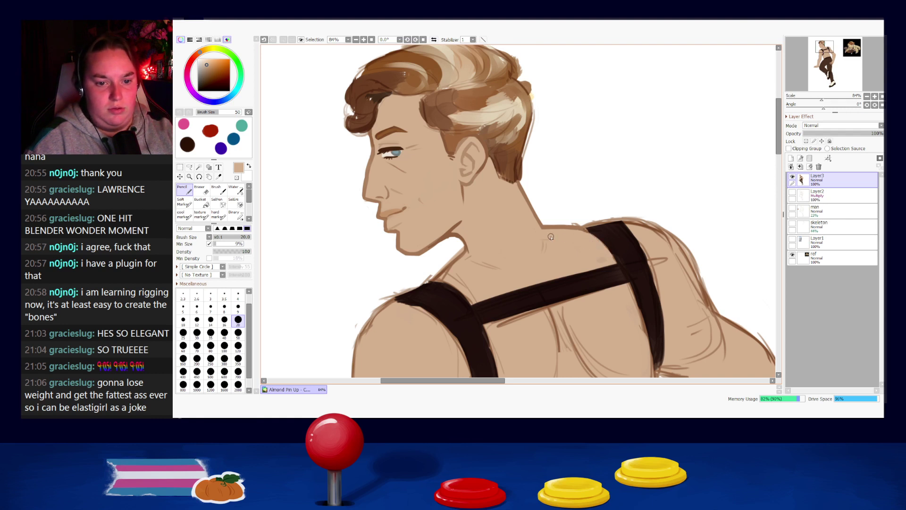
key("ctrl+z")
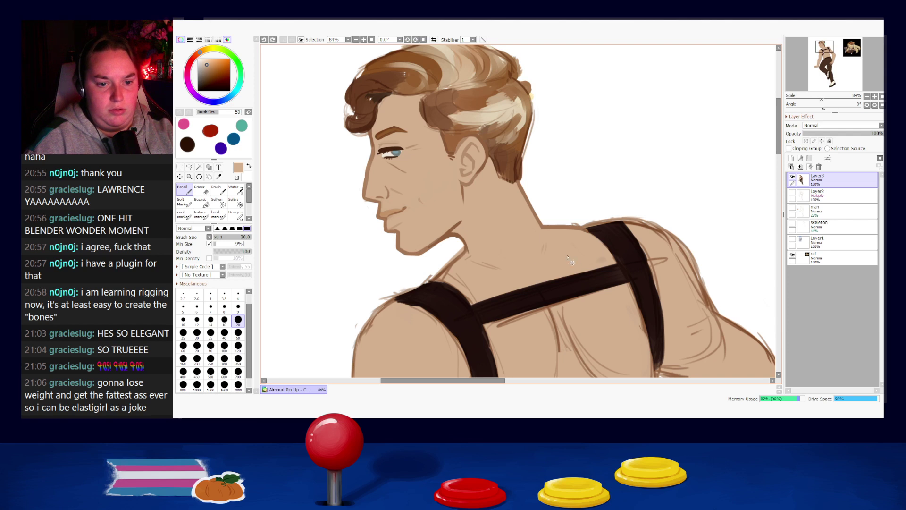
left_click_drag(544, 241, 551, 262)
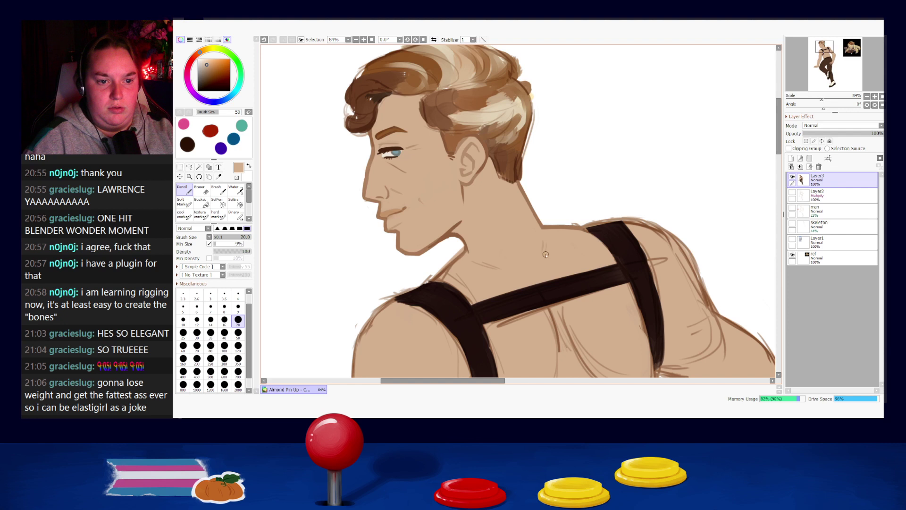
- Redraw the front neck line from under the jaw to the harness strap and tidy it with sampled skin and line colours
left_click_drag(534, 249, 555, 253)
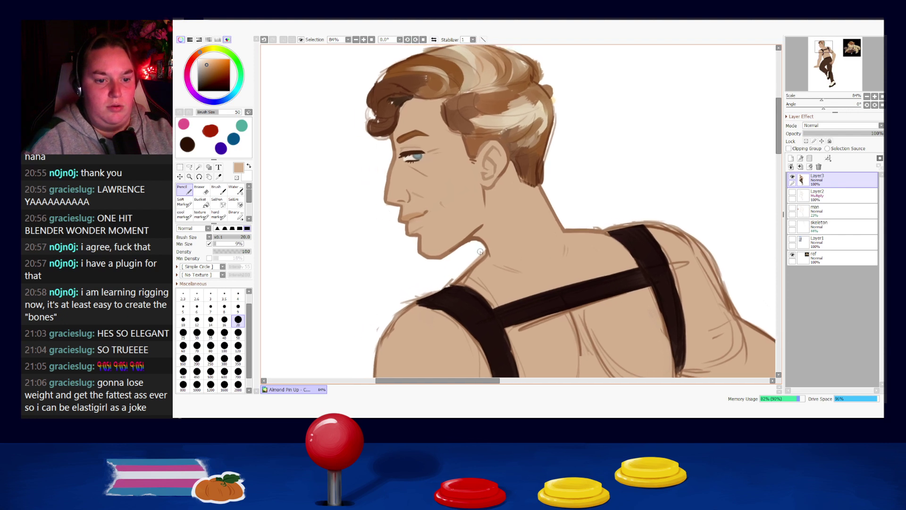
left_click(477, 240, "alt")
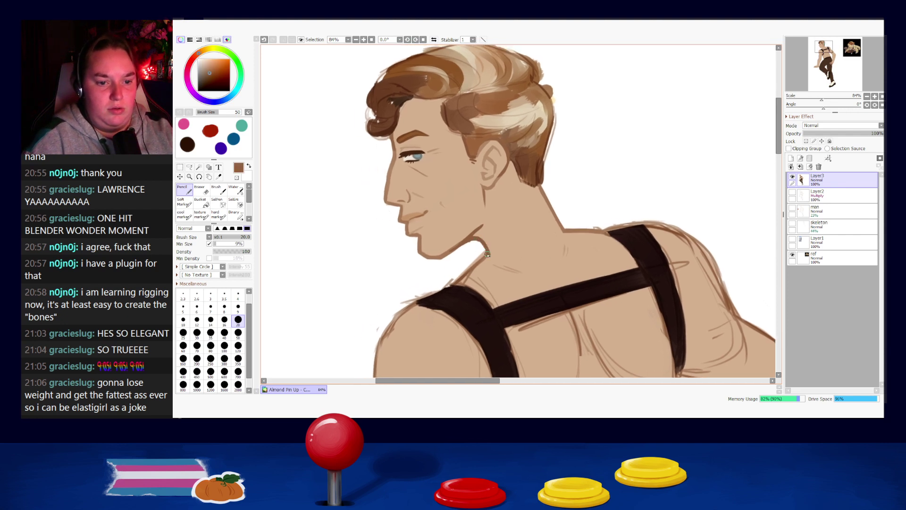
left_click_drag(456, 284, 481, 259)
key("ctrl+z")
key("ctrl+z")
left_click(480, 271, "alt")
left_click_drag(454, 286, 493, 253)
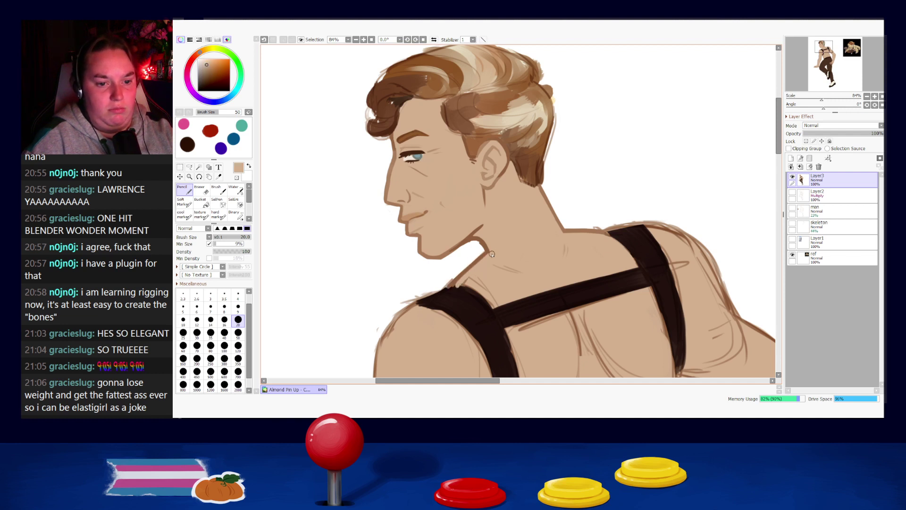
left_click(478, 259, "alt")
left_click_drag(470, 241, 479, 242)
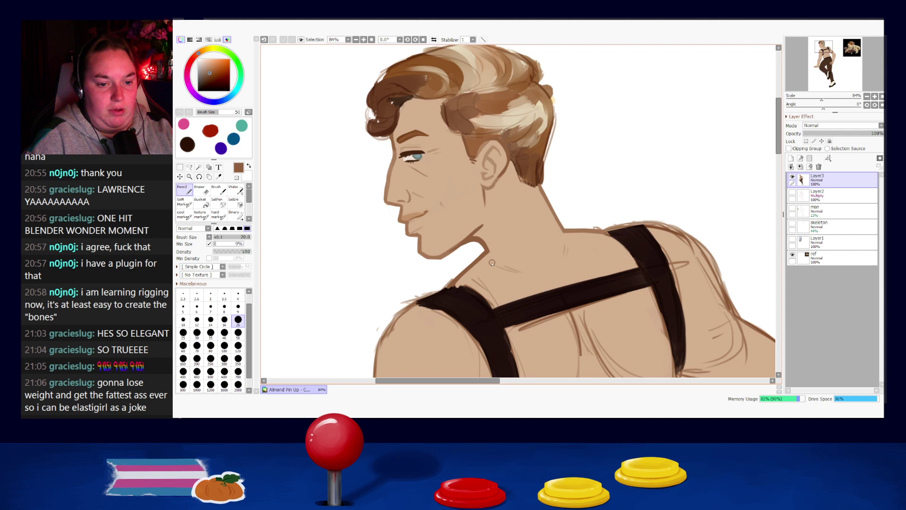
- Repaint the front edge of the side hair at the temple with blended browns sampled from the hair
left_click(487, 141, "alt")
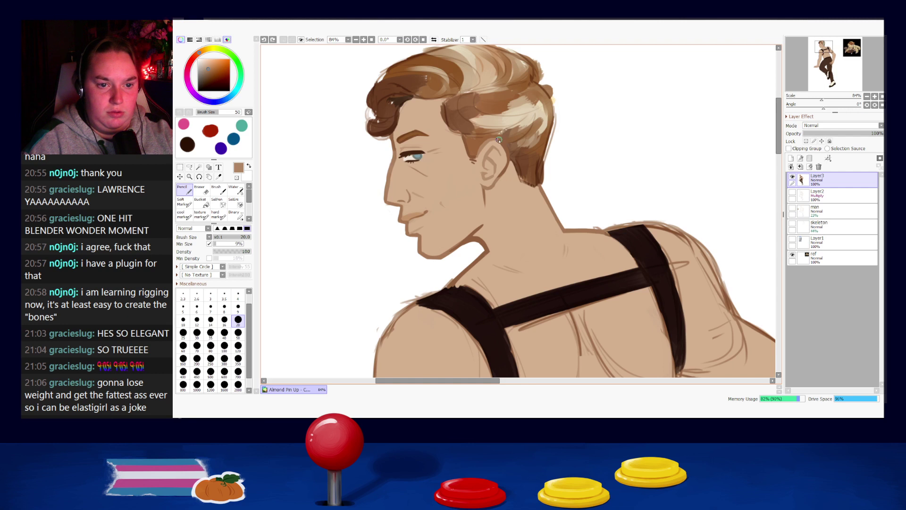
left_click_drag(492, 154, 515, 197)
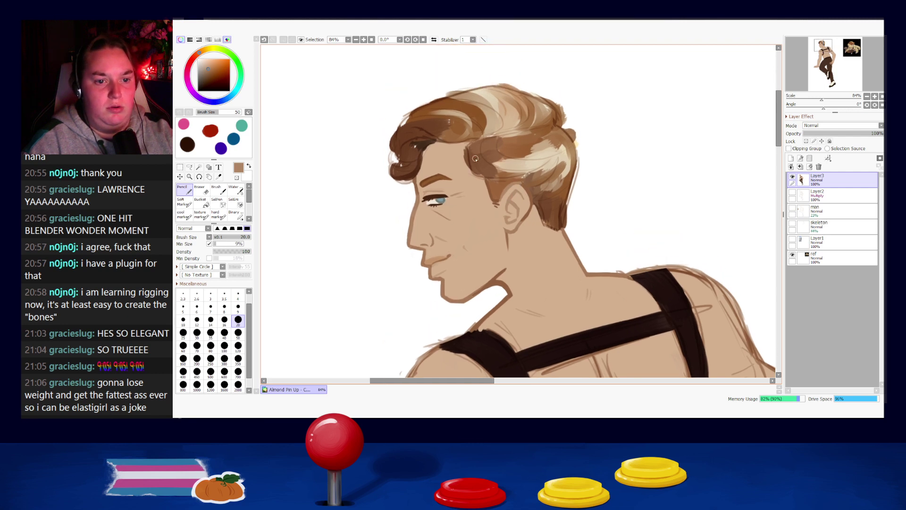
left_click(470, 154, "alt")
key("ctrl+z")
left_click(472, 159, "alt")
left_click_drag(467, 151, 486, 178)
left_click(476, 169, "alt")
left_click(492, 182, "alt")
left_click(486, 177, "alt")
left_click(484, 173, "alt")
- Blend the side hair above the ear with sampled light and mid-brown hair colours
left_click(510, 174, "alt")
mouse_move(511, 174)
left_mouse_down()
mouse_move(491, 172)
mouse_move(515, 173)
left_mouse_up()
key("ctrl+z")
left_click(501, 183, "alt")
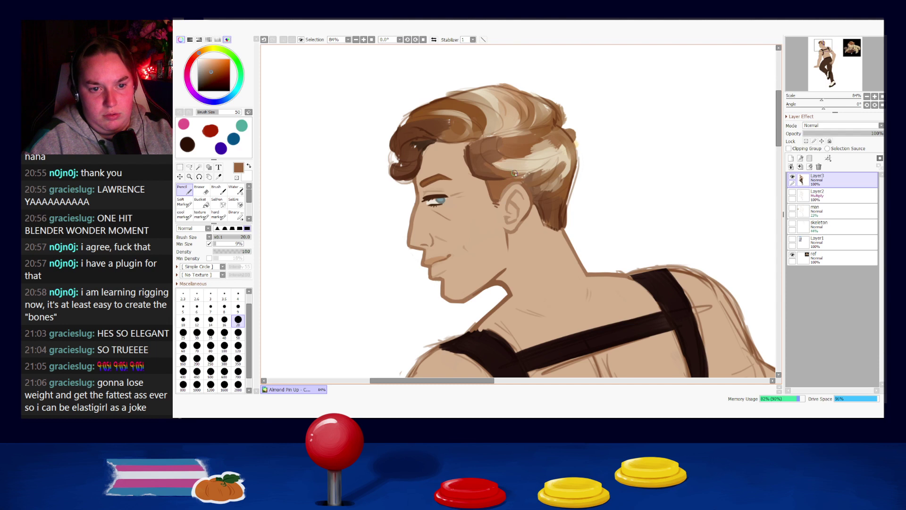
left_click(487, 167, "alt")
left_click(470, 165, "alt")
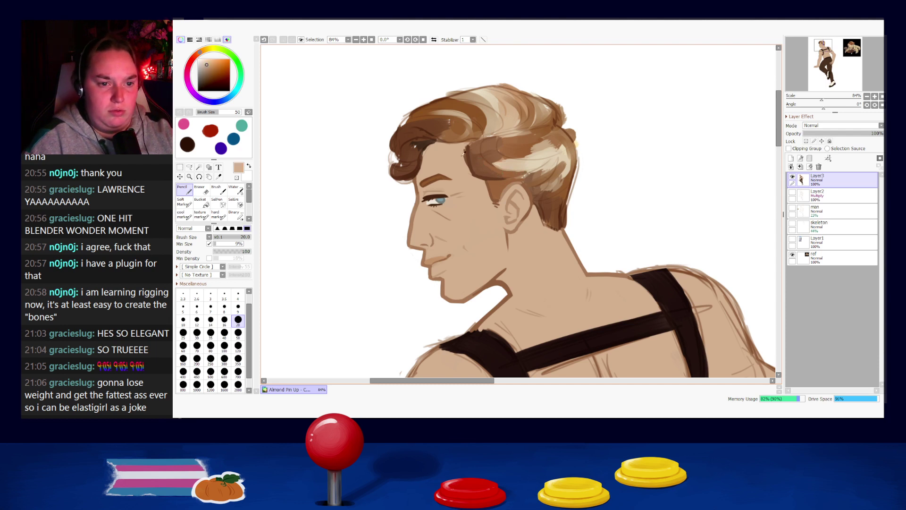
- Clean up the temple hairline and the corner where it meets the fringe with skin colour and dark hair brown
left_click_drag(464, 150, 481, 189)
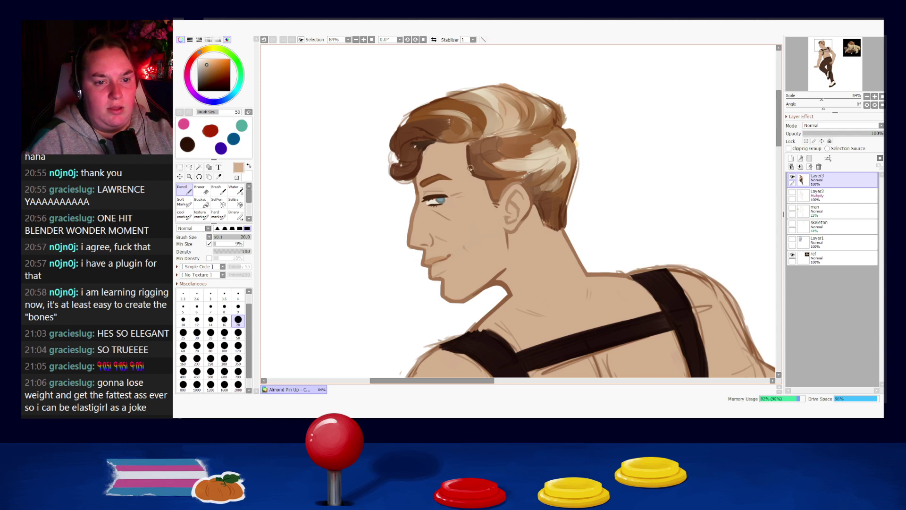
left_click(469, 147, "alt")
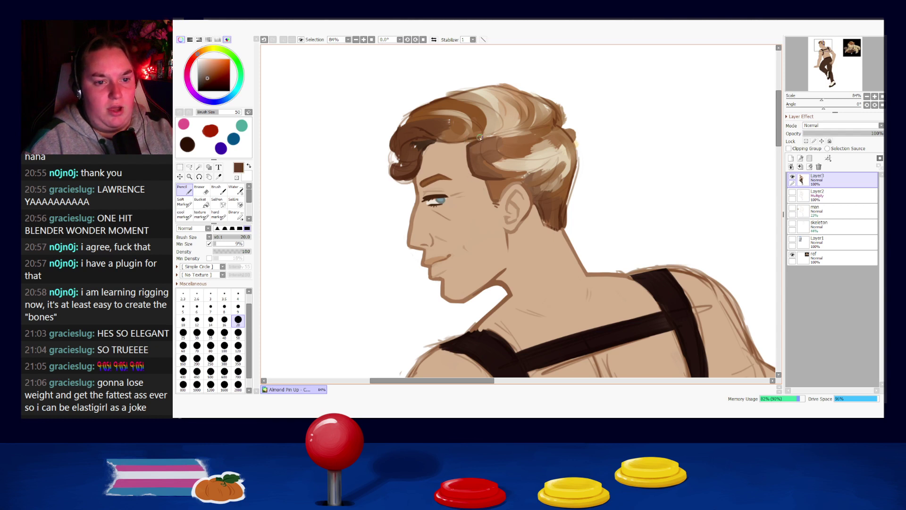
left_click(461, 147, "alt")
key("ctrl+z")
left_click_drag(460, 146, 477, 140)
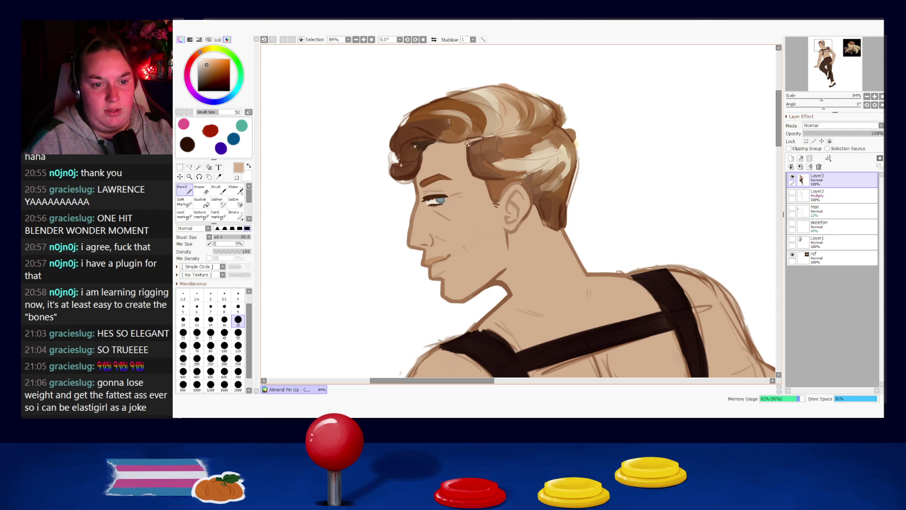
key("ctrl+z")
left_click_drag(465, 145, 480, 137)
key("ctrl+z")
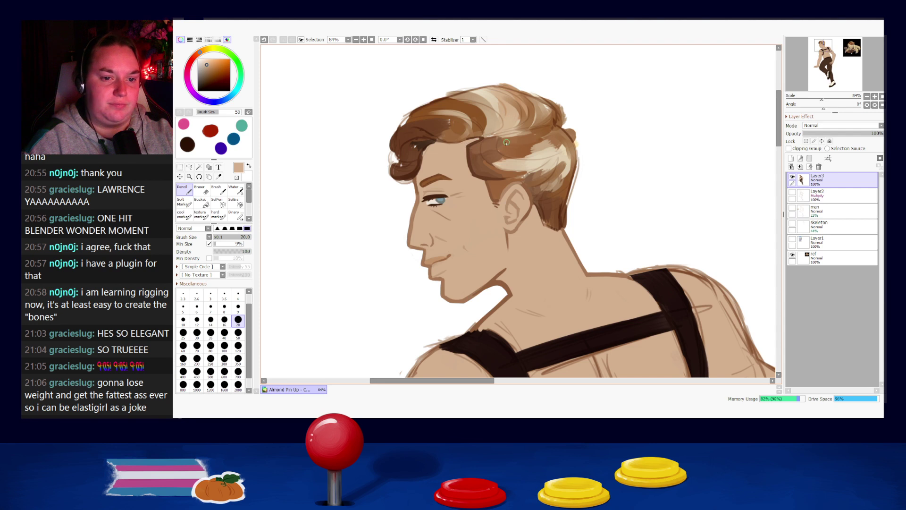
- Define the parting between the top hair and the side hair with brown strokes sampled from the hair
left_click(502, 131, "alt")
left_click_drag(488, 136, 532, 129)
key("ctrl+z")
left_click(521, 131, "alt")
key("ctrl+z")
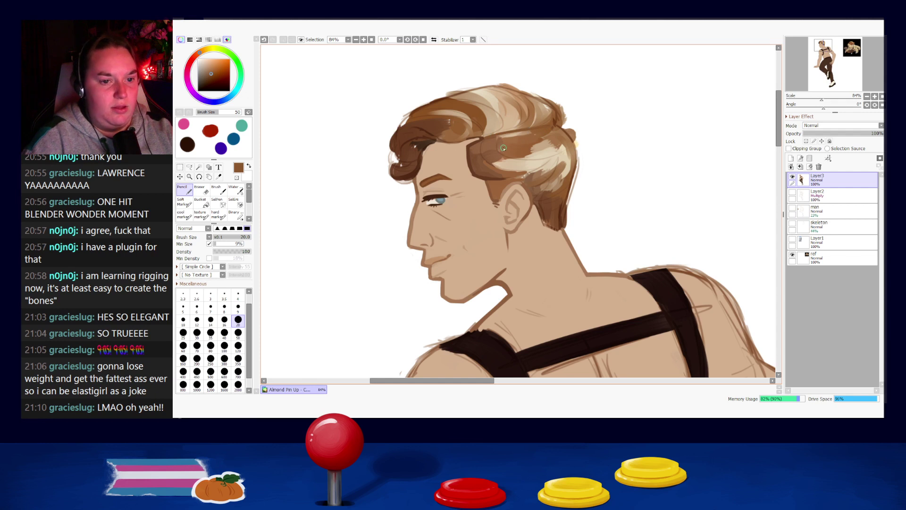
left_click(490, 141, "alt")
left_click_drag(500, 140, 532, 133)
left_click(545, 128, "alt")
left_click_drag(536, 132, 508, 135)
key("ctrl+z")
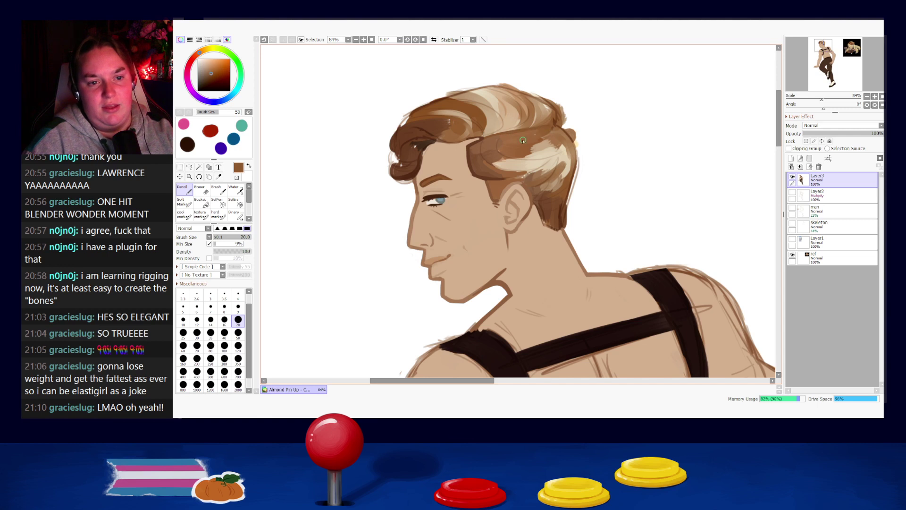
- Set the brush size to 35 and rework the pale streak in the side hair with the sampled blond colour
key("bracketright")
key("bracketright")
key("bracketright")
key("bracketright")
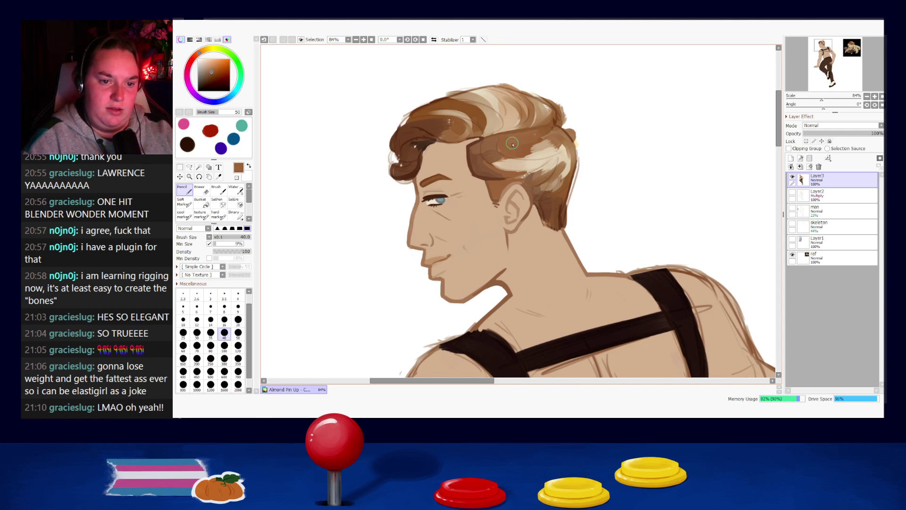
left_click(509, 166, "alt")
key("bracketleft")
mouse_move(503, 160)
left_mouse_down()
mouse_move(491, 144)
mouse_move(526, 162)
mouse_move(505, 157)
left_mouse_up()
key("ctrl+z")
key("ctrl+z")
key("ctrl+y")
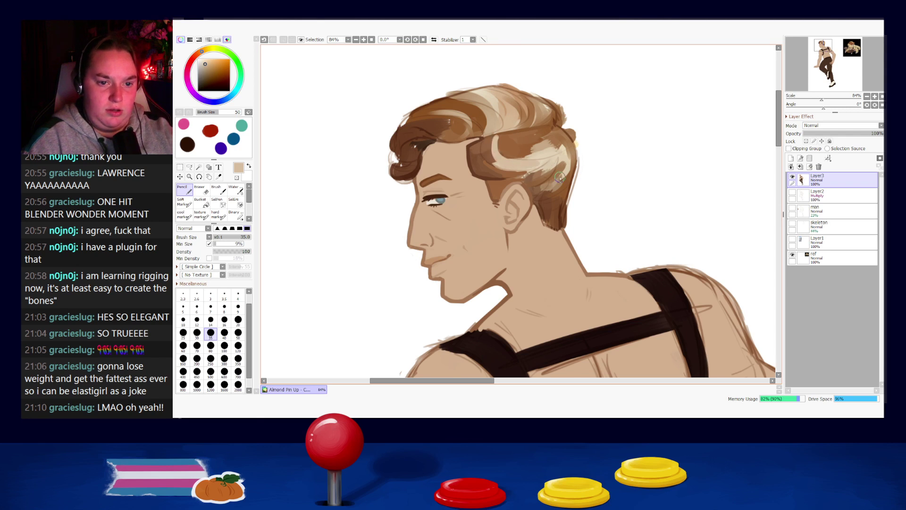
key("ctrl+z")
- Break up the blond patch above and behind the ear into strands with sampled brown and blond tones
left_click_drag(554, 164, 533, 172)
left_click(551, 160, "alt")
left_click(538, 174, "alt")
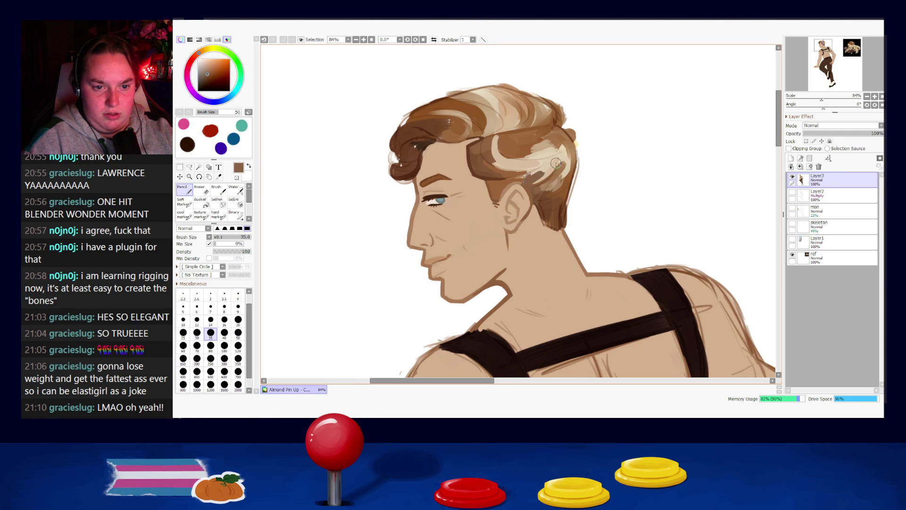
left_click(511, 178, "alt")
key("ctrl+z")
mouse_move(518, 178)
left_mouse_down()
mouse_move(551, 158)
mouse_move(539, 169)
mouse_move(552, 159)
mouse_move(512, 161)
mouse_move(554, 155)
mouse_move(517, 150)
mouse_move(522, 157)
mouse_move(555, 148)
mouse_move(539, 168)
mouse_move(561, 157)
mouse_move(555, 178)
mouse_move(565, 165)
mouse_move(553, 193)
left_mouse_up()
left_click(523, 180, "alt")
left_click(547, 161, "alt")
left_click(516, 162, "alt")
left_click(519, 155, "alt")
key("ctrl+z")
- Paint over the lower back hair behind the ear with sampled browns to smooth its strands
left_click(552, 185, "alt")
left_click(559, 187, "alt")
mouse_move(565, 181)
left_mouse_down()
mouse_move(552, 198)
mouse_move(563, 193)
mouse_move(551, 206)
mouse_move(559, 231)
mouse_move(545, 215)
left_mouse_up()
left_click(564, 194, "alt")
left_click(547, 211, "alt")
left_click(534, 191, "alt")
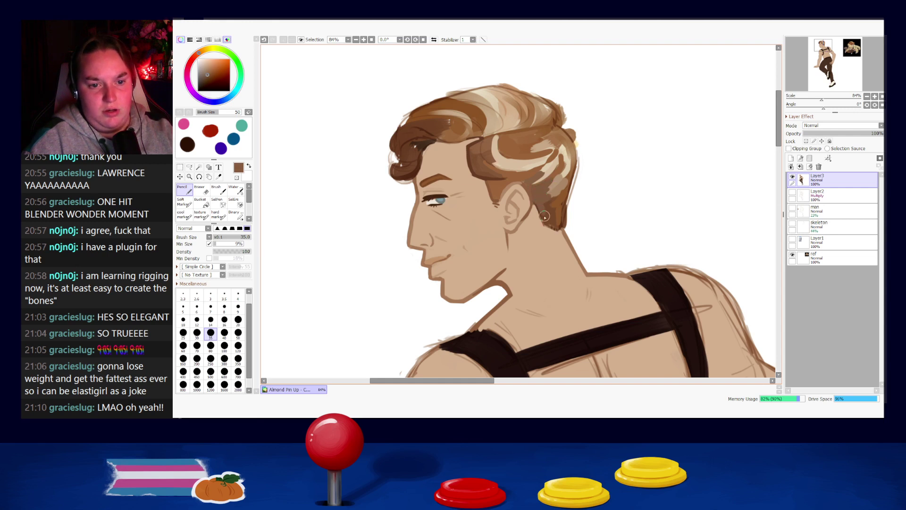
- Reduce the brush size to 16 and outline the hair's lower edge at the nape in dark brown
key("bracketleft")
key("bracketleft")
key("bracketleft")
key("bracketleft")
left_click(559, 227, "alt")
key("ctrl+z")
left_click_drag(536, 204, 561, 232)
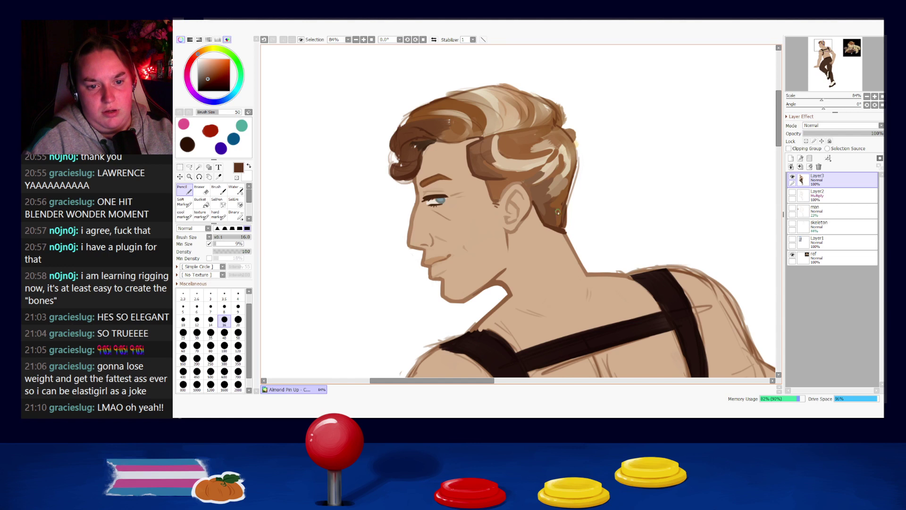
- Outline the back edge of the hair down to the nape in dark brown and sample a softer hair brown
left_click_drag(574, 186, 566, 214)
key("ctrl+z")
key("ctrl+z")
left_click_drag(575, 169, 564, 222)
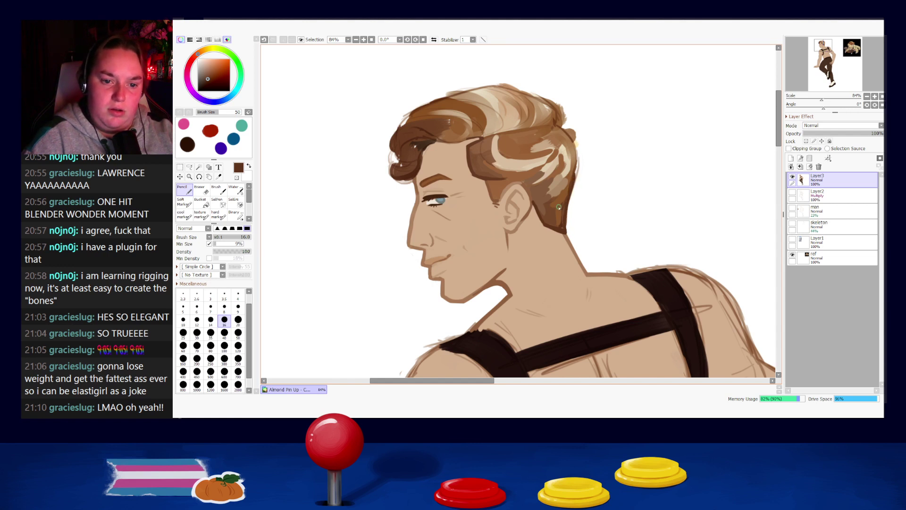
left_click(562, 218, "alt")
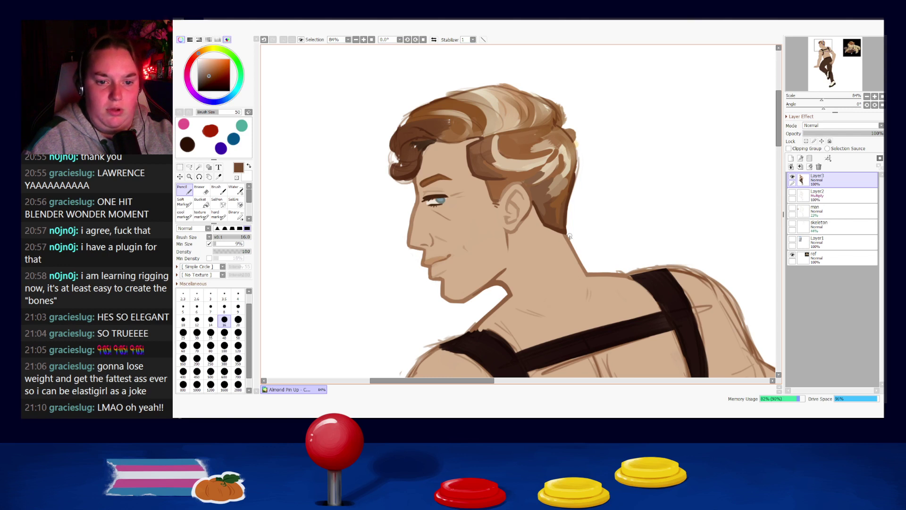
- Add short dark brown strands along the hairline at the nape using a sampled dark hair tone
left_click(566, 214, "alt")
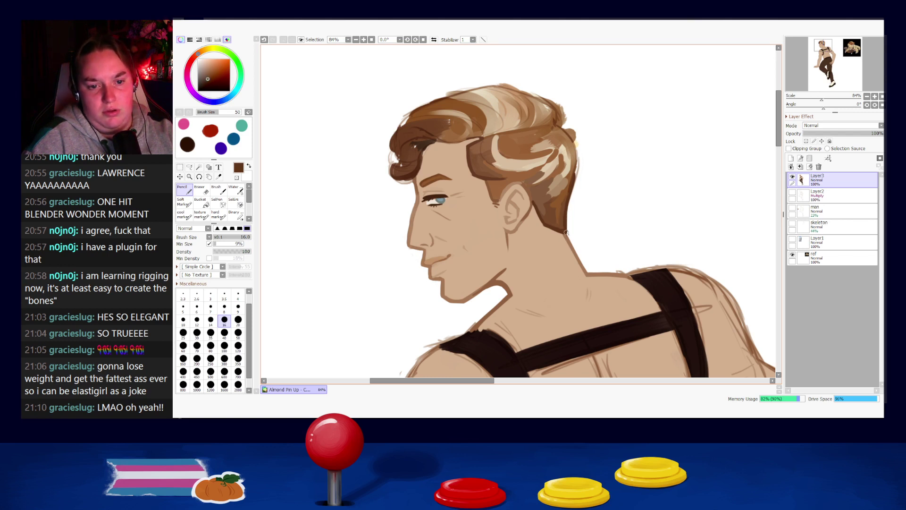
left_click_drag(545, 230, 574, 242)
key("ctrl+z")
key("ctrl+z")
- Strengthen the back edge of the hair behind the crown with sampled dark brown strokes
left_click(576, 167, "alt")
left_click_drag(578, 159, 575, 176)
key("ctrl+z")
mouse_move(573, 142)
left_mouse_down()
mouse_move(580, 165)
mouse_move(569, 191)
left_mouse_up()
key("ctrl+z")
- Enlarge the brush to 30 and paint sampled browns over the blond patch at the upper back of the head
left_click(570, 135, "alt")
left_click(575, 170, "alt")
left_click(561, 147, "alt")
key("bracketright")
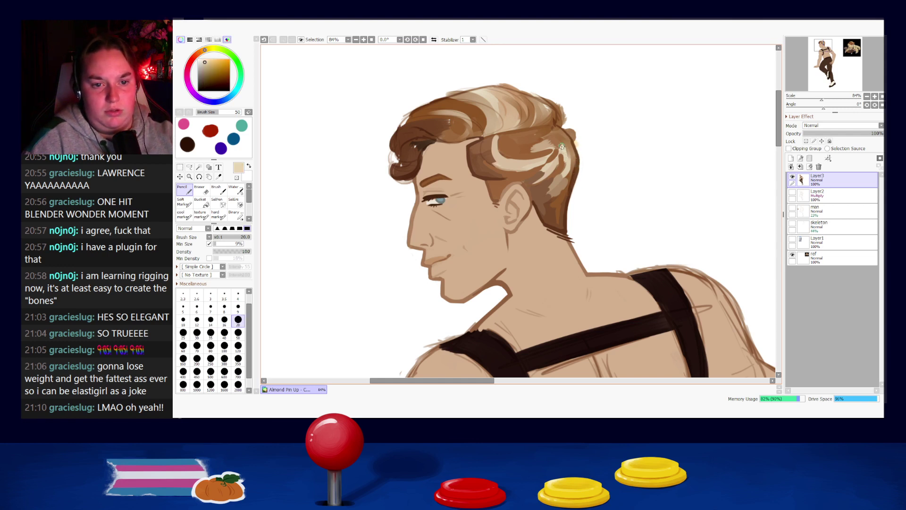
left_click(558, 144, "alt")
key("bracketright")
mouse_move(562, 148)
left_mouse_down()
mouse_move(565, 183)
mouse_move(543, 188)
mouse_move(565, 161)
mouse_move(567, 140)
mouse_move(570, 152)
mouse_move(563, 134)
mouse_move(571, 147)
mouse_move(560, 132)
mouse_move(531, 149)
mouse_move(557, 151)
mouse_move(531, 142)
mouse_move(540, 138)
mouse_move(523, 148)
mouse_move(542, 136)
mouse_move(524, 136)
mouse_move(551, 135)
left_mouse_up()
left_click(563, 162, "alt")
left_click(530, 150, "alt")
left_click(538, 139, "alt")
left_click(542, 136, "alt")
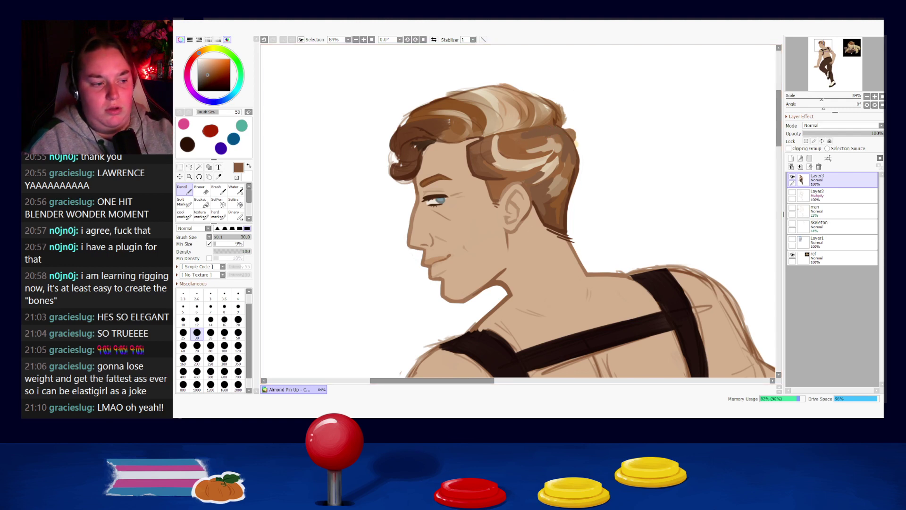
- Erase the stray marks outside the back of the head and redraw that hair edge in dark brown
key("e")
mouse_move(566, 127)
left_mouse_down()
mouse_move(585, 150)
mouse_move(572, 130)
left_mouse_up()
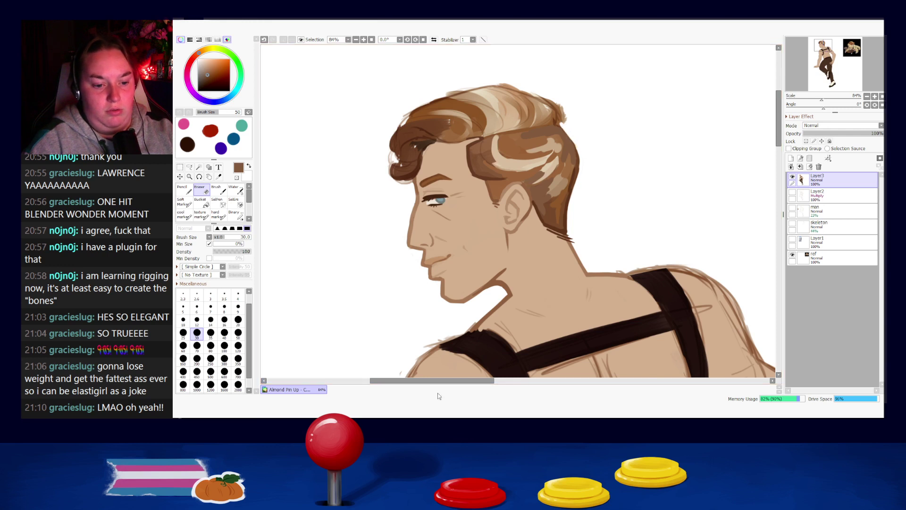
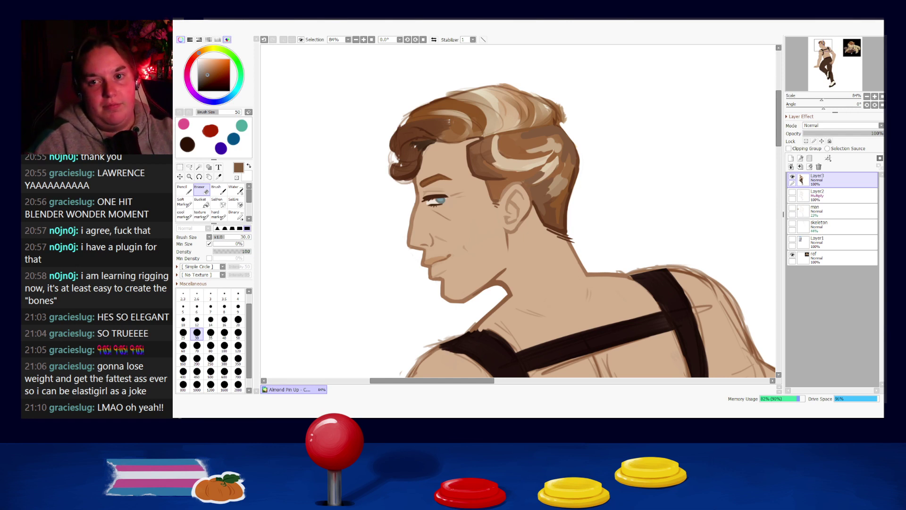
key("n")
left_click(573, 178, "alt")
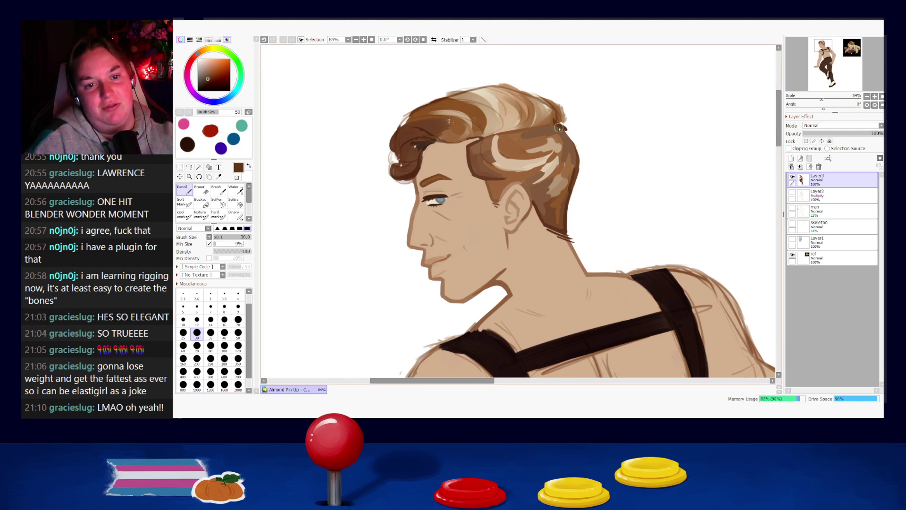
left_click_drag(576, 148, 572, 185)
key("ctrl+z")
key("ctrl+z")
key("ctrl+z")
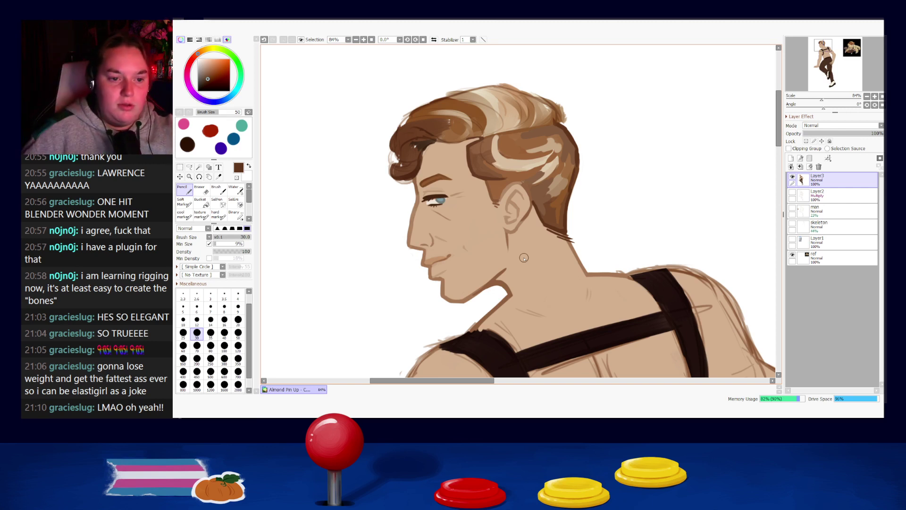
- Paint sampled brown and blond strands across the back of the head above and behind the ear
left_click(429, 201, "alt")
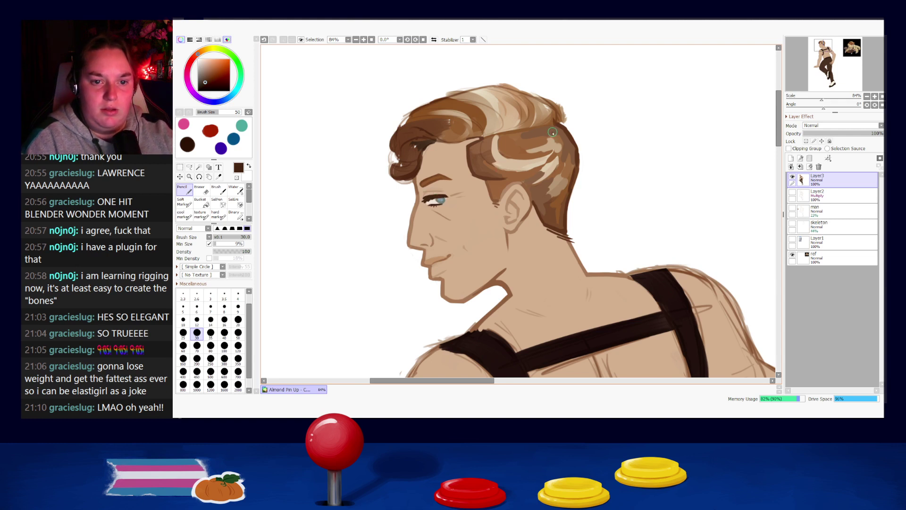
left_click(525, 136, "alt")
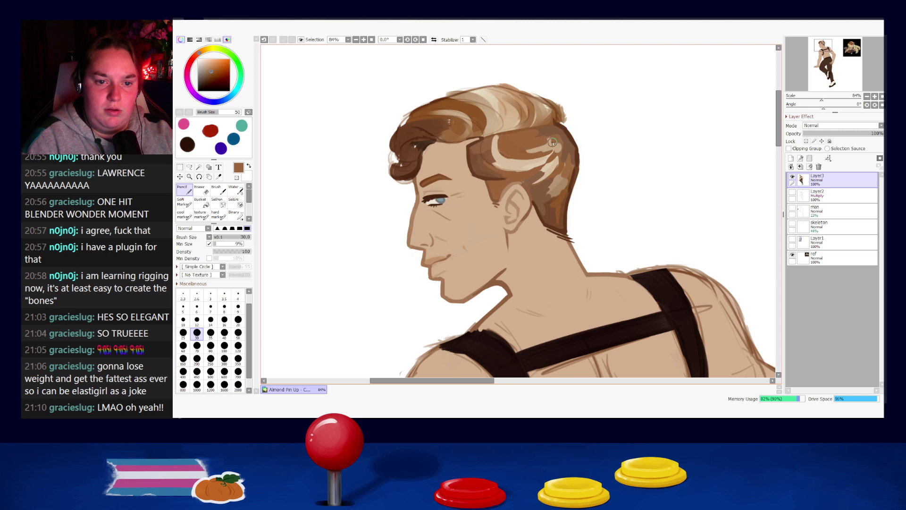
left_click(491, 161, "alt")
mouse_move(494, 163)
left_mouse_down()
mouse_move(533, 168)
mouse_move(493, 165)
mouse_move(553, 161)
mouse_move(520, 176)
mouse_move(554, 160)
mouse_move(557, 172)
mouse_move(513, 189)
mouse_move(557, 176)
mouse_move(542, 155)
mouse_move(512, 154)
mouse_move(538, 151)
mouse_move(561, 128)
mouse_move(547, 152)
mouse_move(561, 161)
mouse_move(553, 180)
mouse_move(566, 171)
mouse_move(557, 199)
left_mouse_up()
key("ctrl+z")
left_click(537, 166, "alt")
key("ctrl+z")
left_click_drag(570, 163, 565, 185)
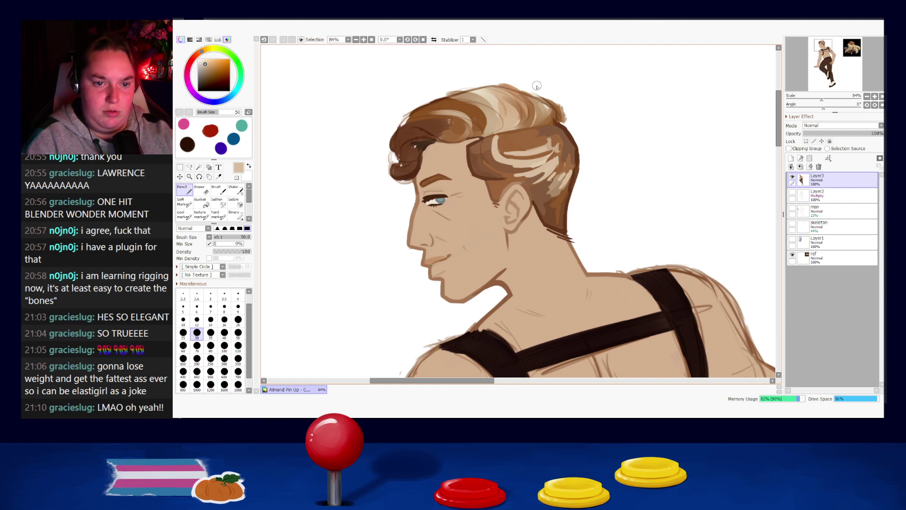
- Repaint the blond streak on the crown with strands of sampled pale blond and tan
right_click(488, 99)
mouse_move(482, 94)
left_mouse_down()
mouse_move(511, 125)
mouse_move(513, 105)
left_mouse_up()
key("ctrl+z")
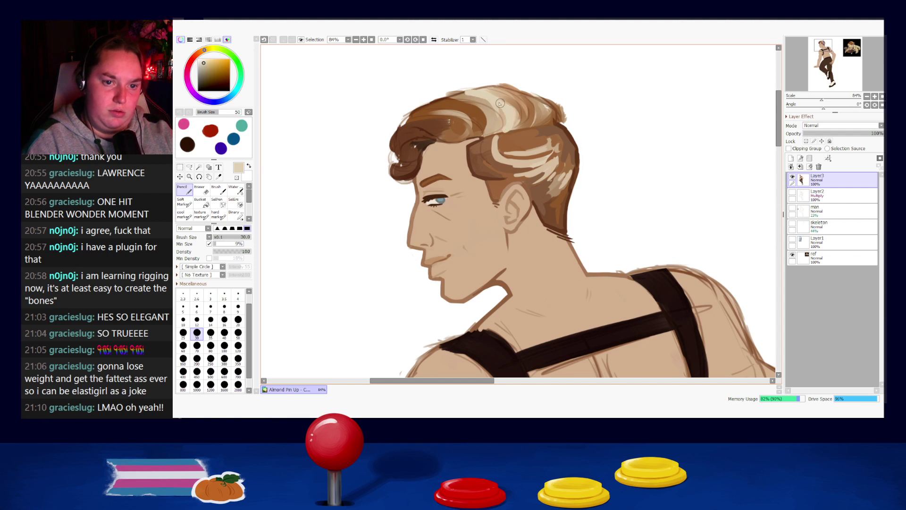
left_click(506, 101, "alt")
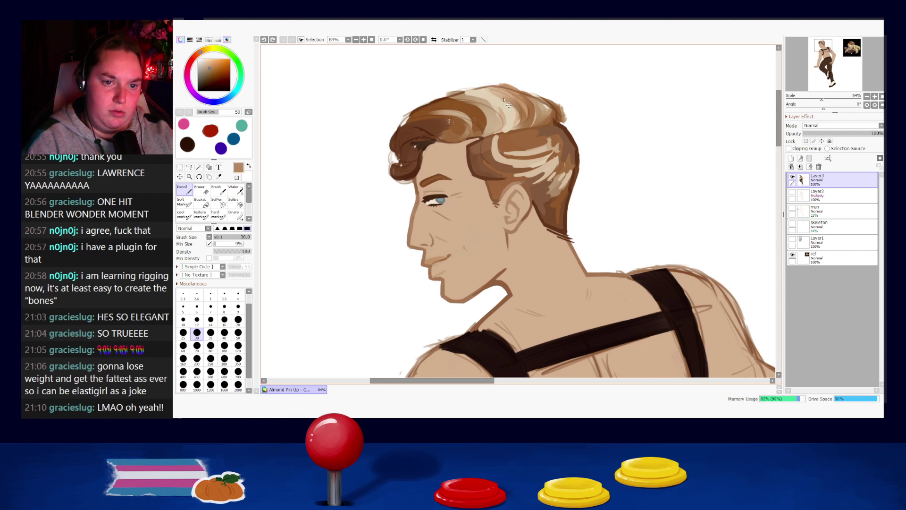
left_click(524, 106, "alt")
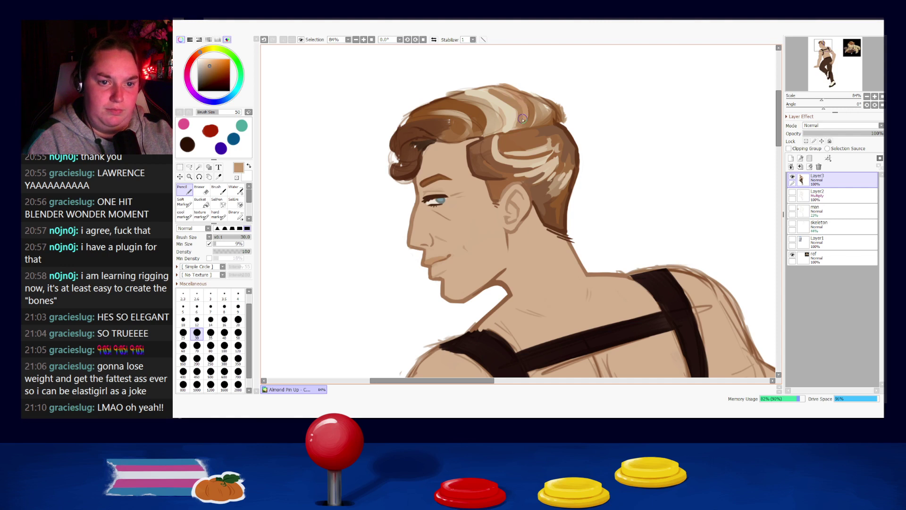
left_click(533, 116, "alt")
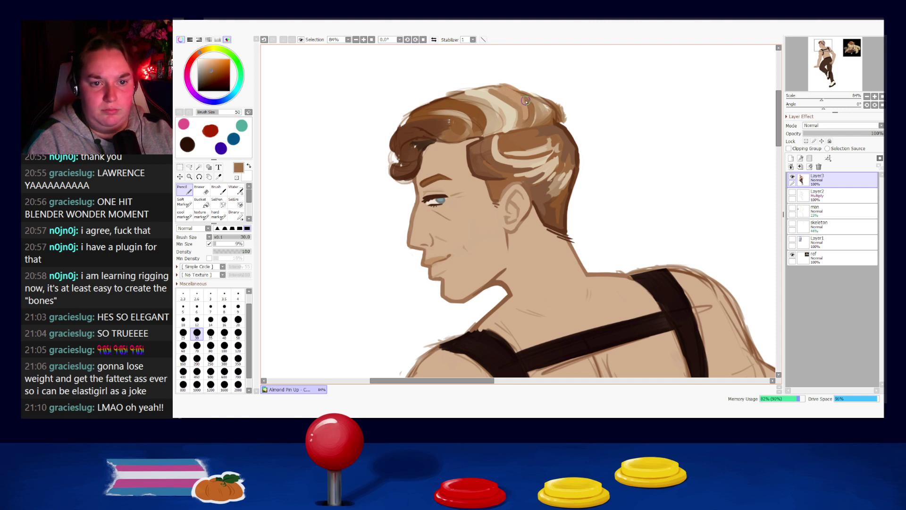
- Blend the rear crown highlights into the hair using sampled tan, blond and brown tones
left_click(528, 106, "alt")
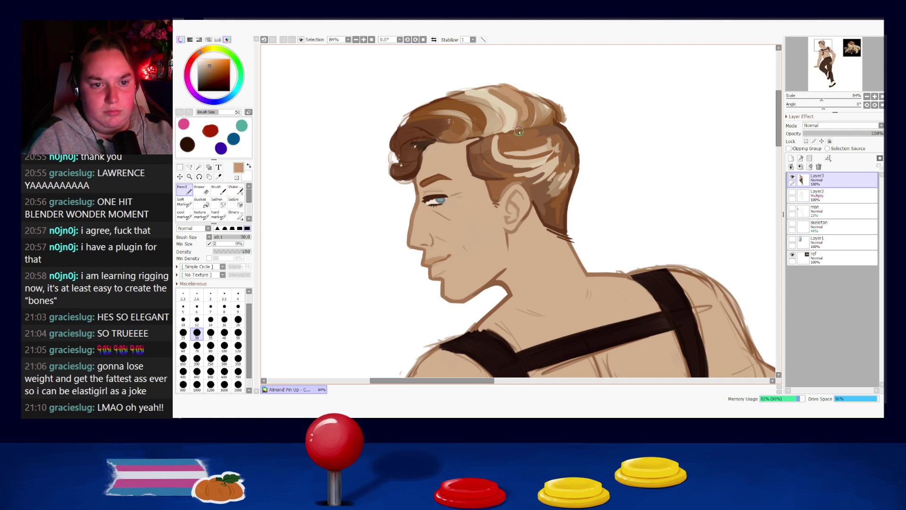
left_click(515, 121, "alt")
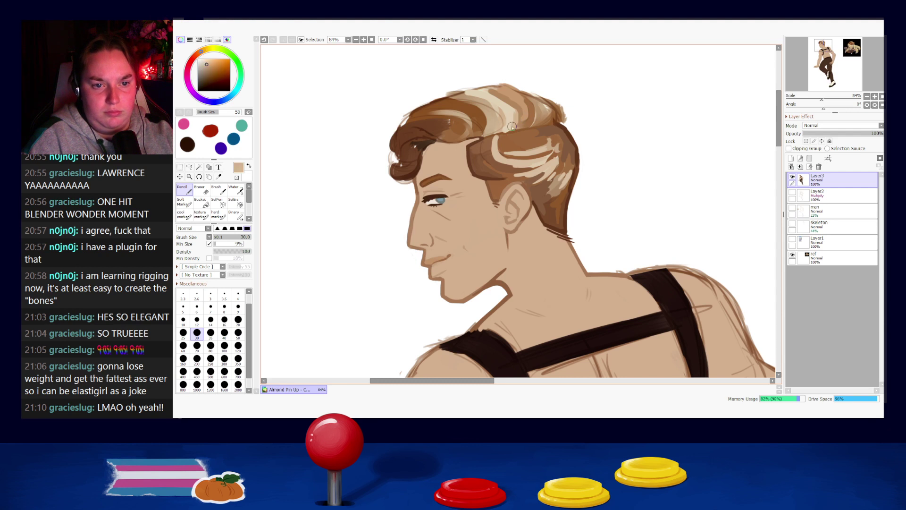
left_click(531, 120, "alt")
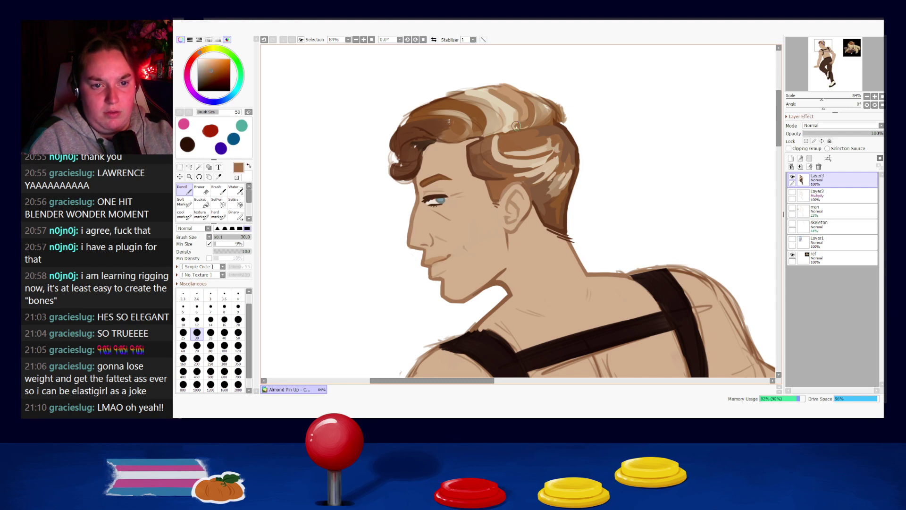
left_click(538, 108, "alt")
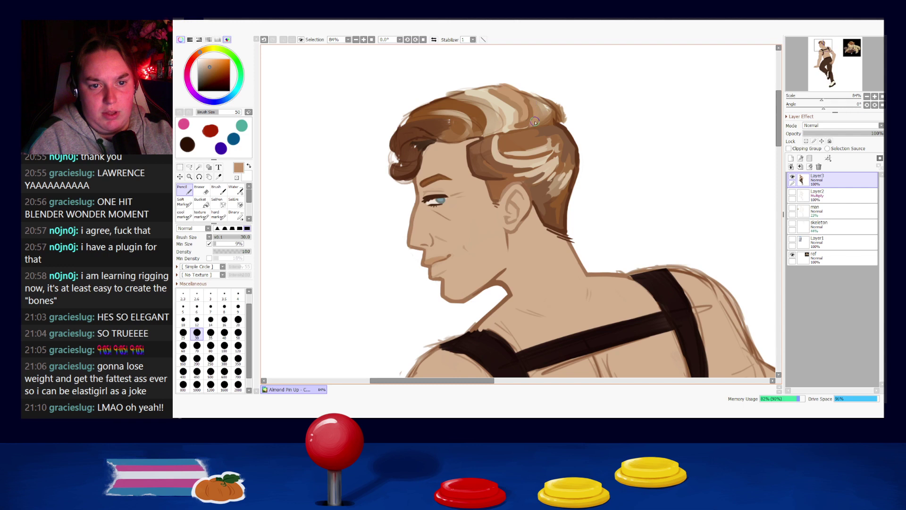
left_click(538, 105, "alt")
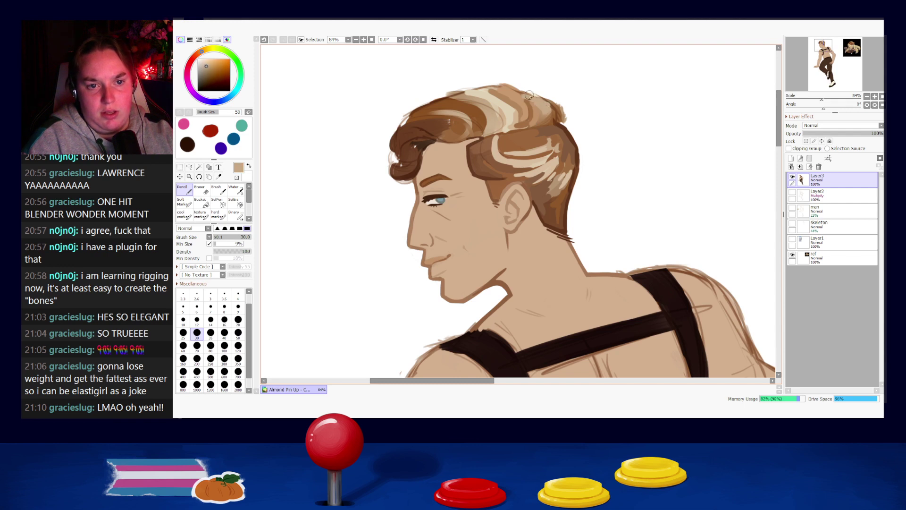
- Darken the tuft at the back of the crown with sampled brown and erase the stray lines around it
left_click(556, 114, "alt")
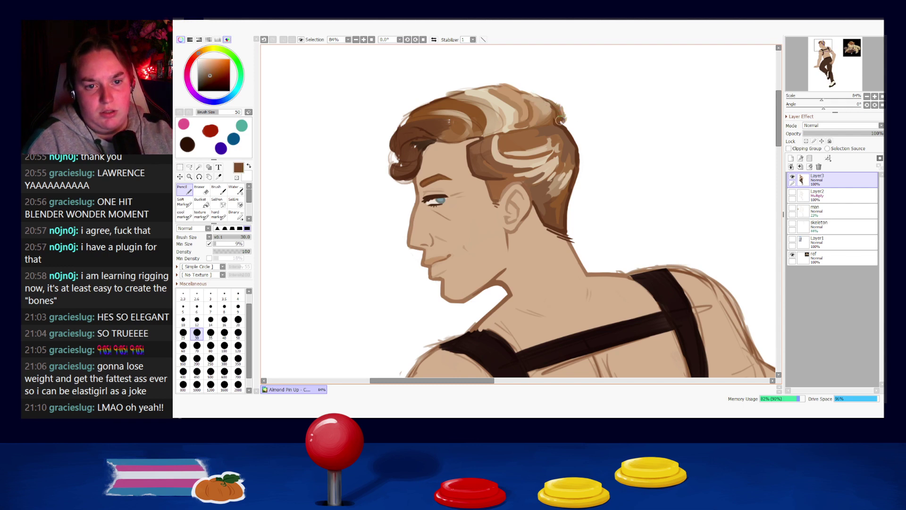
left_click_drag(561, 120, 559, 112)
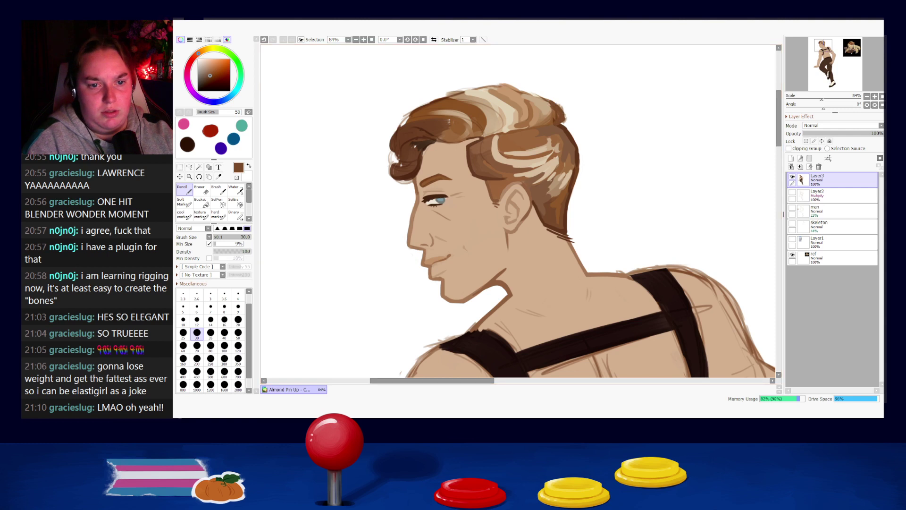
key("e")
left_click_drag(556, 102, 566, 123)
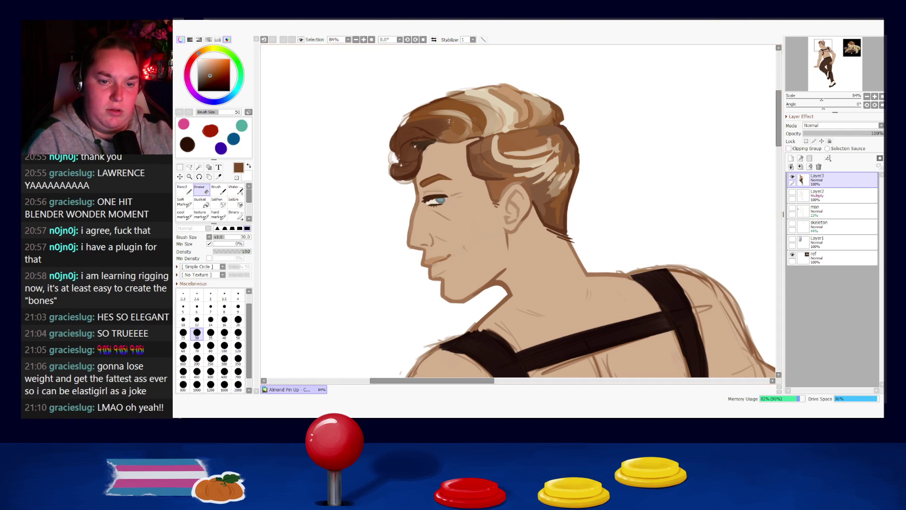
- Set the pencil size to 25 and outline the top of the crown in brown
key("n")
key("bracketleft")
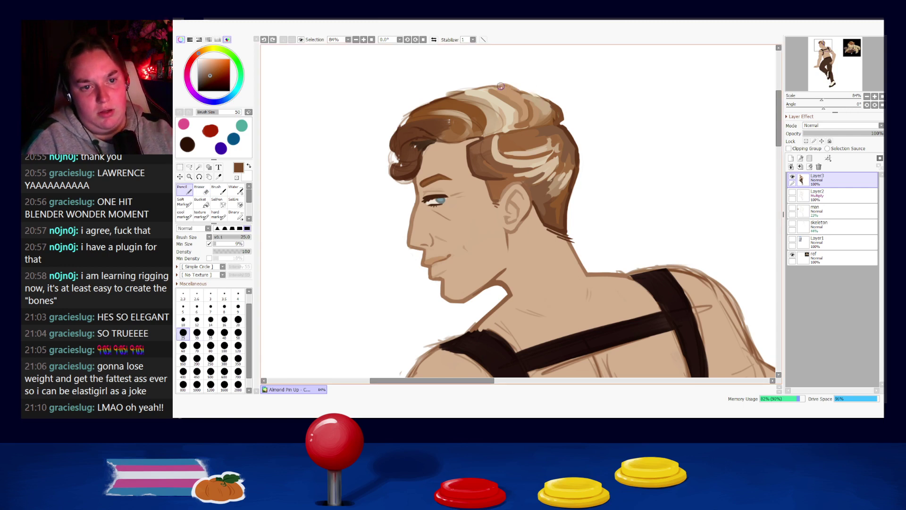
left_click_drag(509, 86, 547, 100)
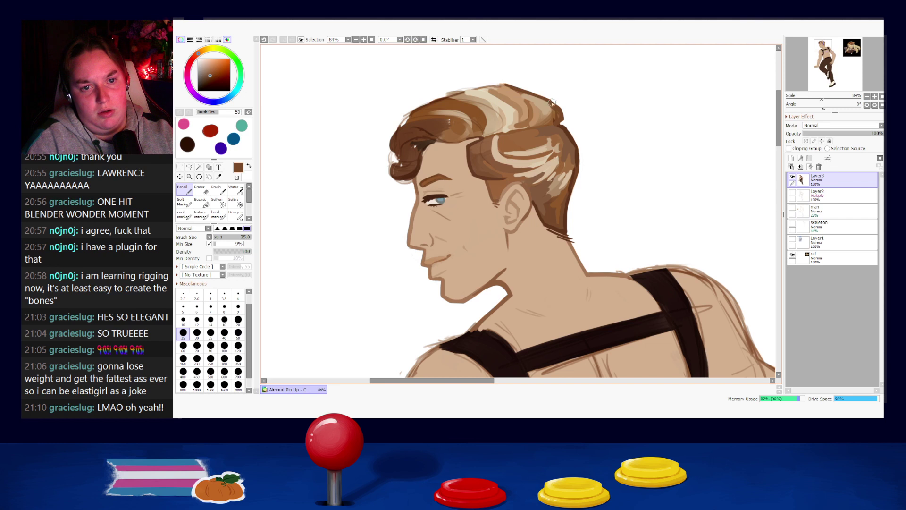
right_click(473, 92)
left_click_drag(451, 95, 499, 86)
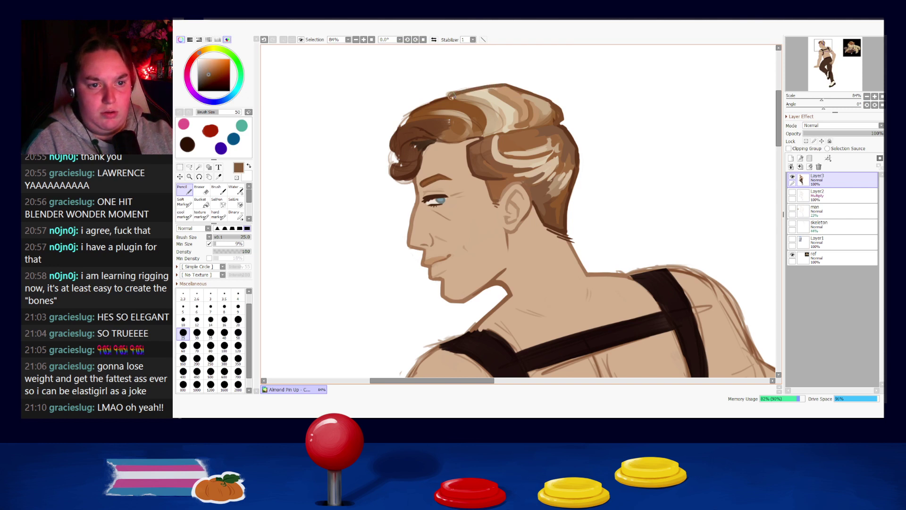
- Outline the upper front edge of the hair up to the crown in sampled brown
right_click(429, 103)
left_click_drag(412, 112, 459, 92)
key("ctrl+z")
key("ctrl+z")
key("ctrl+z")
right_click(413, 112)
left_click_drag(412, 114, 461, 91)
left_click_drag(434, 99, 468, 90)
- Enlarge the brush to 40 and rework the front of the crown's blond streak with sampled brown and blond strands
key("bracketright")
key("bracketright")
key("bracketright")
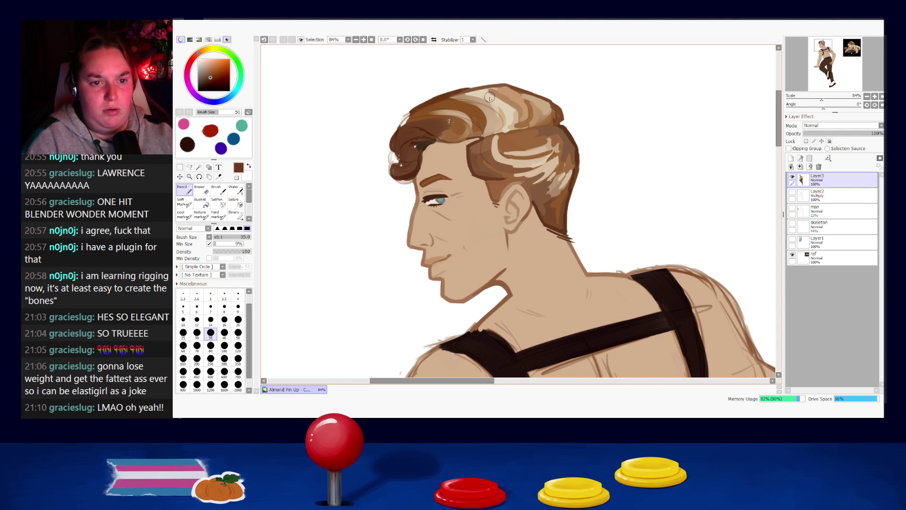
right_click(491, 95)
right_click(491, 93)
right_click(497, 92)
left_click_drag(495, 90, 491, 89)
key("ctrl+z")
left_click(481, 96, "alt")
key("ctrl+z")
left_click_drag(473, 98, 495, 125)
right_click(493, 101)
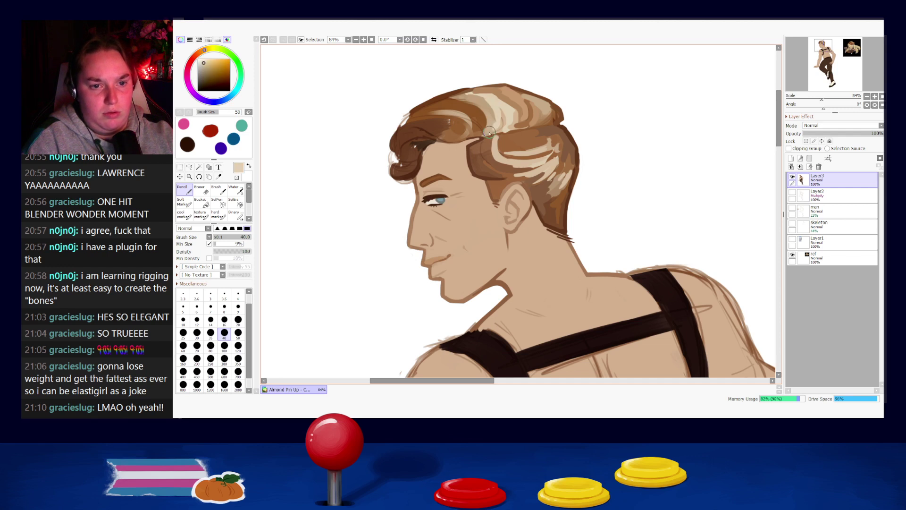
- Paint sampled brown and light tan strands through the swept hair in front of the crown streak
left_click(486, 109, "alt")
left_click(441, 104, "alt")
left_click_drag(465, 108, 478, 128)
left_click(453, 111, "alt")
mouse_move(424, 113)
left_mouse_down()
mouse_move(468, 117)
mouse_move(475, 135)
mouse_move(465, 140)
left_mouse_up()
key("ctrl+z")
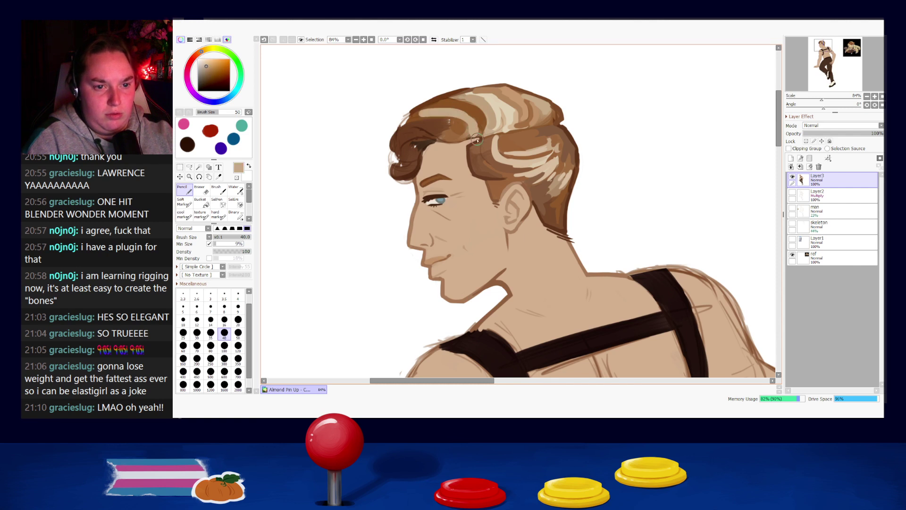
- Reduce the brush size to 25 and define the lower edge of the swept hair above the temple in dark brown
key("bracketleft")
key("bracketleft")
key("bracketleft")
left_click(445, 140, "alt")
left_click_drag(449, 141, 473, 138)
key("ctrl+z")
key("ctrl+z")
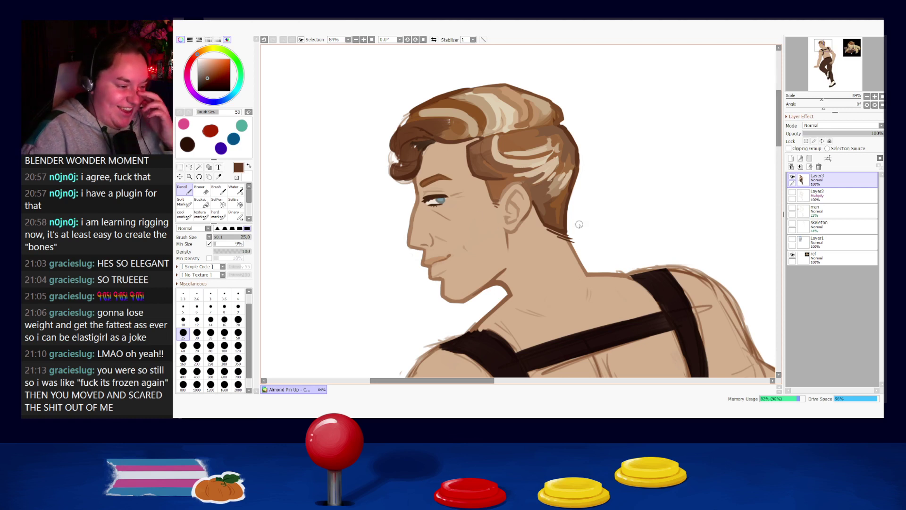
- Paint over the sketch marks in the front swoop of hair with flowing strands of sampled browns
right_click(444, 122)
mouse_move(413, 122)
left_mouse_down()
mouse_move(436, 117)
mouse_move(413, 118)
mouse_move(463, 122)
mouse_move(423, 112)
mouse_move(396, 127)
mouse_move(459, 116)
mouse_move(456, 133)
mouse_move(428, 131)
mouse_move(448, 137)
mouse_move(406, 129)
mouse_move(465, 127)
mouse_move(451, 121)
mouse_move(463, 136)
mouse_move(453, 118)
mouse_move(465, 138)
mouse_move(478, 132)
mouse_move(458, 109)
mouse_move(478, 134)
mouse_move(464, 118)
mouse_move(424, 106)
mouse_move(448, 108)
mouse_move(421, 108)
mouse_move(473, 116)
mouse_move(463, 103)
mouse_move(482, 116)
left_mouse_up()
right_click(432, 112)
right_click(449, 136)
right_click(438, 125)
key("ctrl+z")
right_click(452, 111)
key("ctrl+z")
right_click(477, 118)
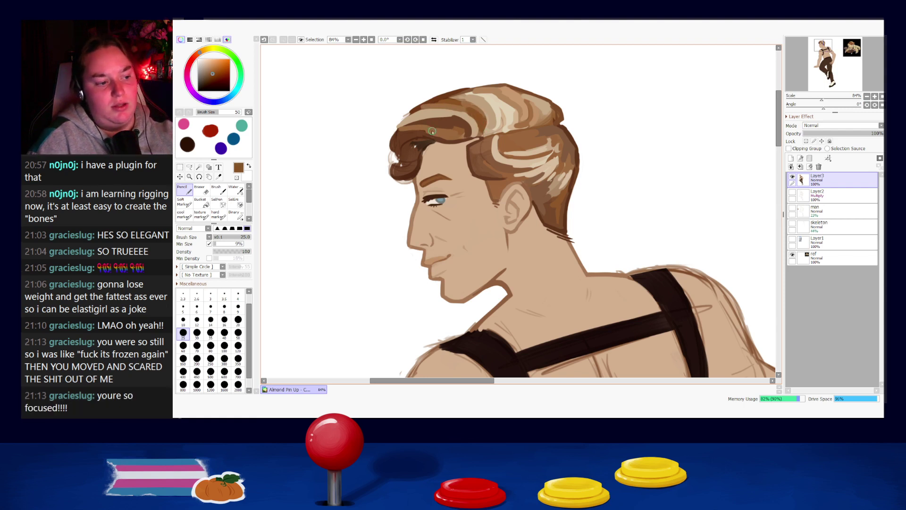
- Outline the front edge of the hair down towards the forelock in sampled brown
left_click(417, 108, "alt")
mouse_move(418, 108)
left_mouse_down()
mouse_move(392, 151)
mouse_move(411, 161)
mouse_move(413, 175)
mouse_move(394, 129)
mouse_move(403, 168)
left_mouse_up()
key("ctrl+z")
key("ctrl+z")
- Fill the white gaps in the forelock with sampled dark browns and shape its curled tip
left_click(400, 153, "alt")
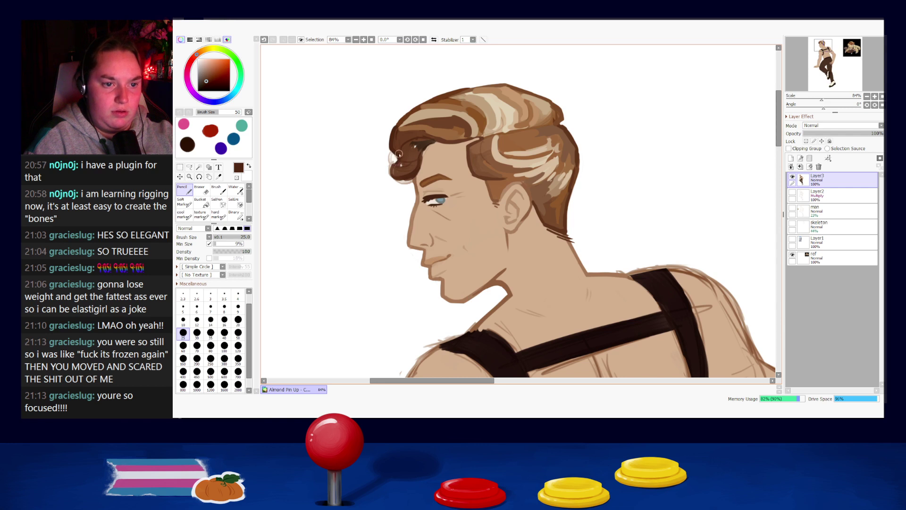
left_click(418, 149, "alt")
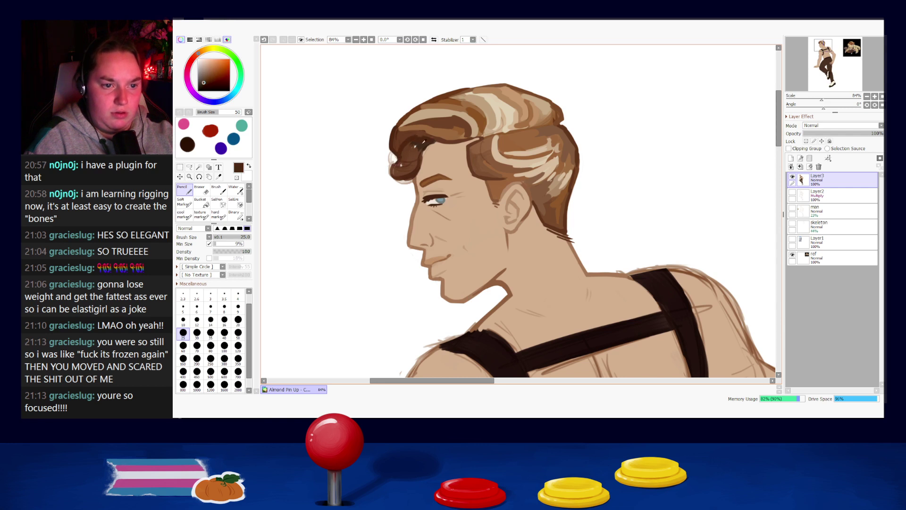
left_click(412, 171, "alt")
mouse_move(407, 173)
left_mouse_down()
mouse_move(389, 171)
mouse_move(388, 160)
left_mouse_up()
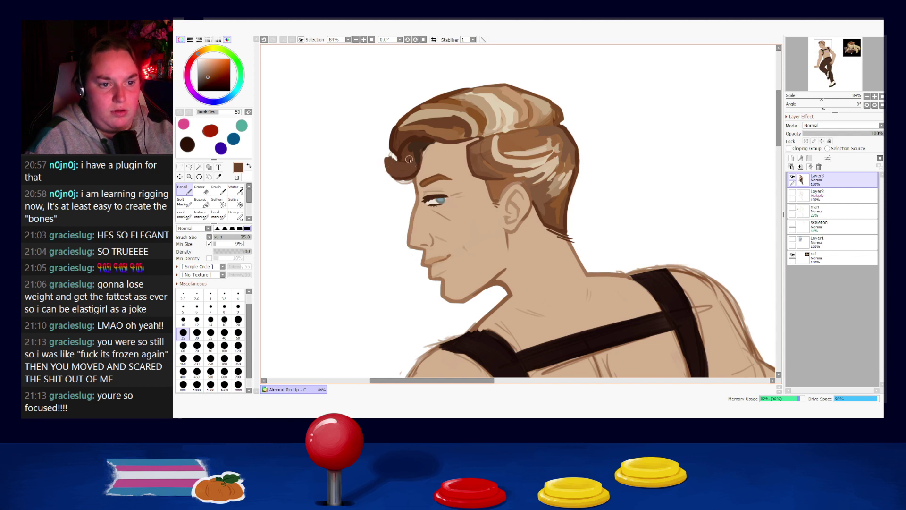
left_click(398, 155, "alt")
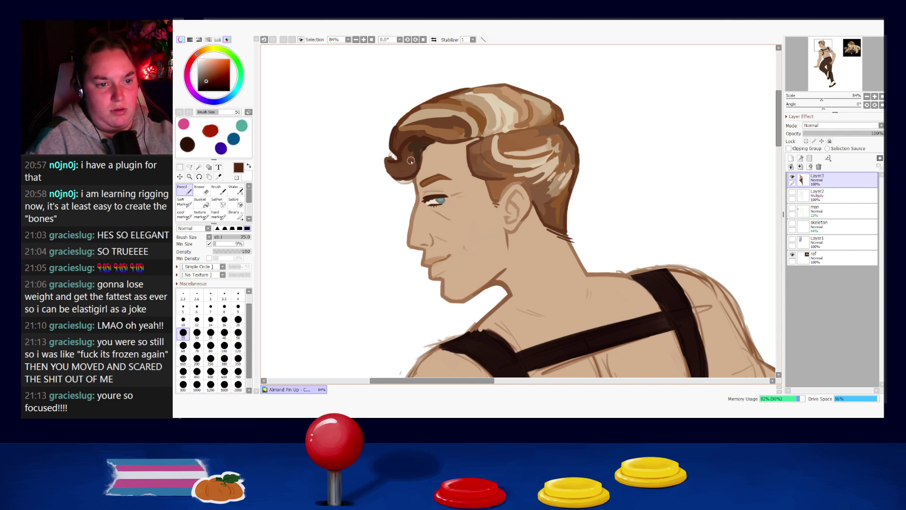
- Draw a small dark brown curl hanging from the forelock over the forehead
left_click_drag(424, 158, 405, 180)
key("ctrl+z")
key("ctrl+z")
key("ctrl+z")
left_click(420, 151, "alt")
left_click_drag(420, 149, 415, 169)
key("ctrl+z")
key("ctrl+z")
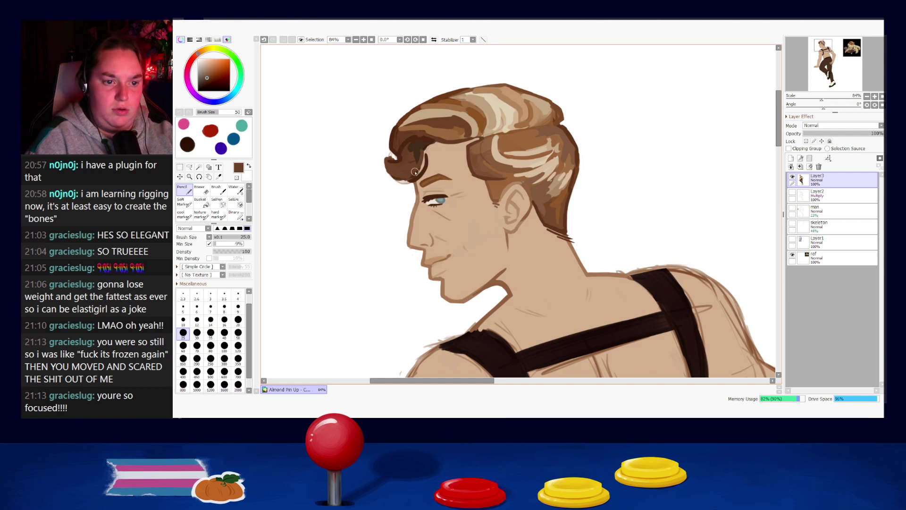
- Fill the light gap in the forelock's curled tip and round its underside with sampled dark brown
key("ctrl+z")
left_click(392, 159, "alt")
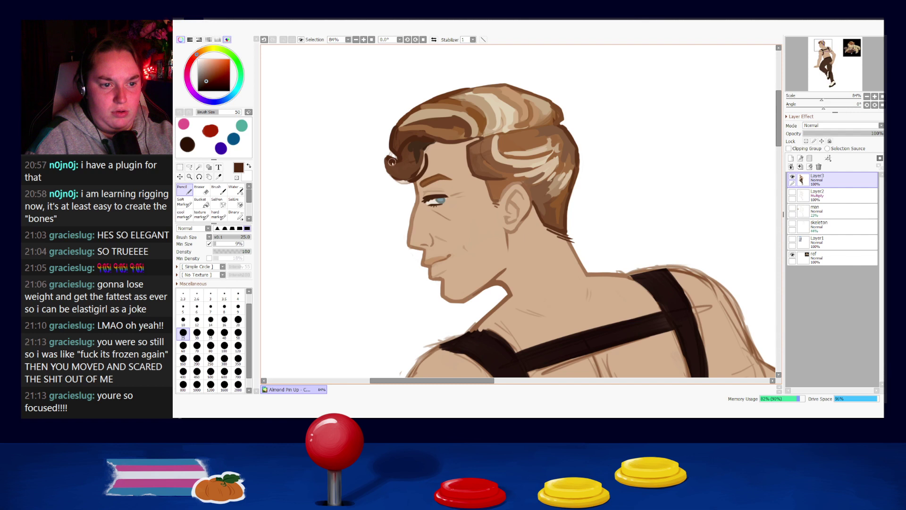
left_click_drag(384, 162, 388, 171)
key("ctrl+z")
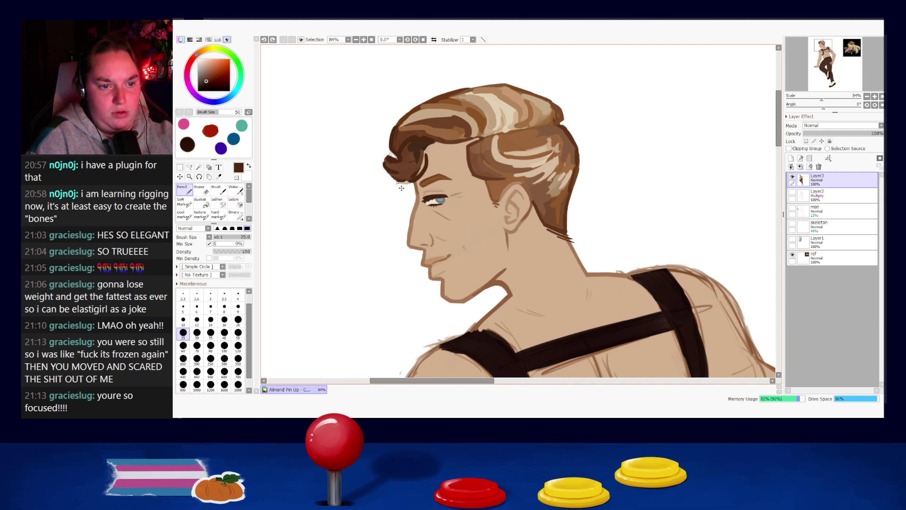
key("ctrl+z")
mouse_move(397, 180)
left_mouse_down()
mouse_move(414, 181)
mouse_move(420, 169)
left_mouse_up()
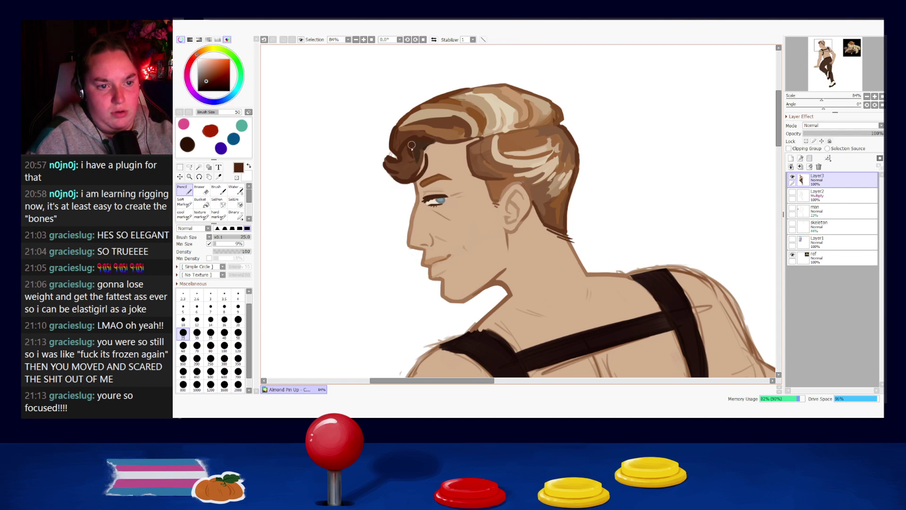
- Deepen the inner shadow of the forelock with a darker brown, comparing with and without the previous stroke
key("ctrl+z")
key("ctrl+y")
key("ctrl+z")
key("ctrl+y")
left_click_drag(410, 158, 425, 150)
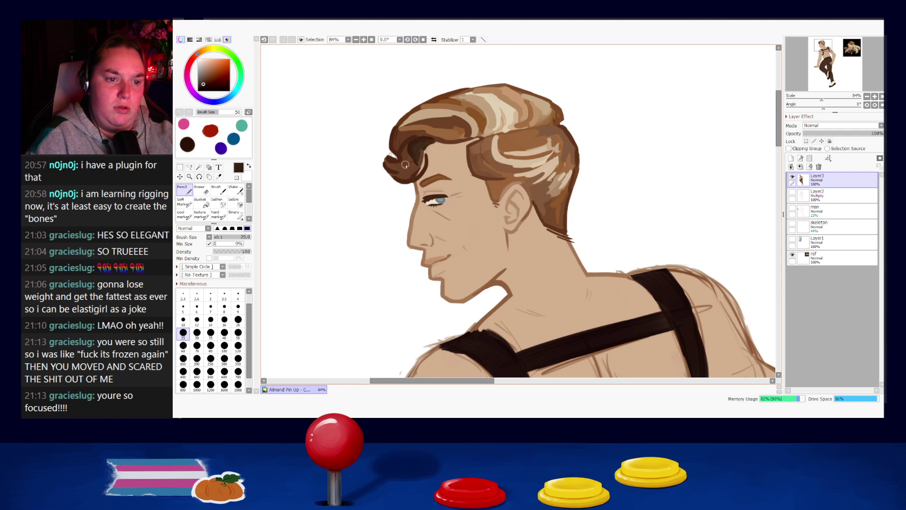
- Erase the excess paint around the outer edge of the forelock's curled tip and check the whole hairstyle
key("e")
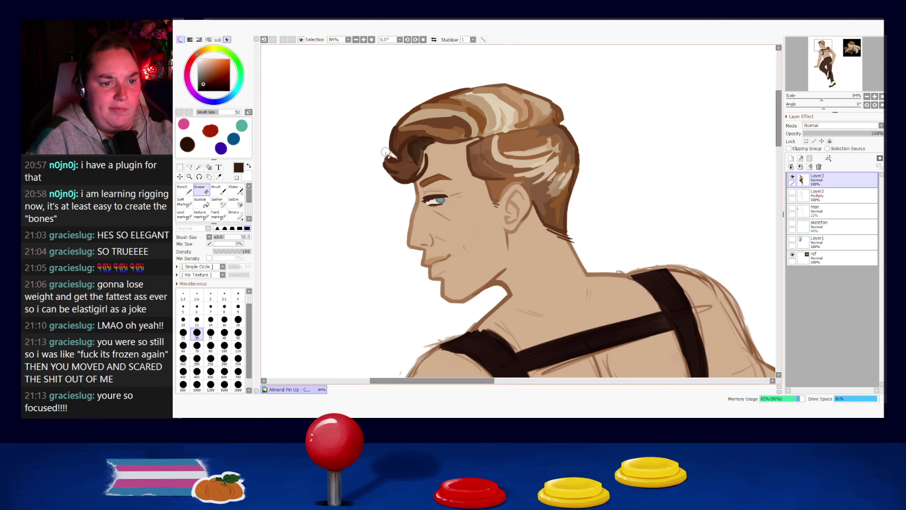
left_click_drag(396, 157, 386, 152)
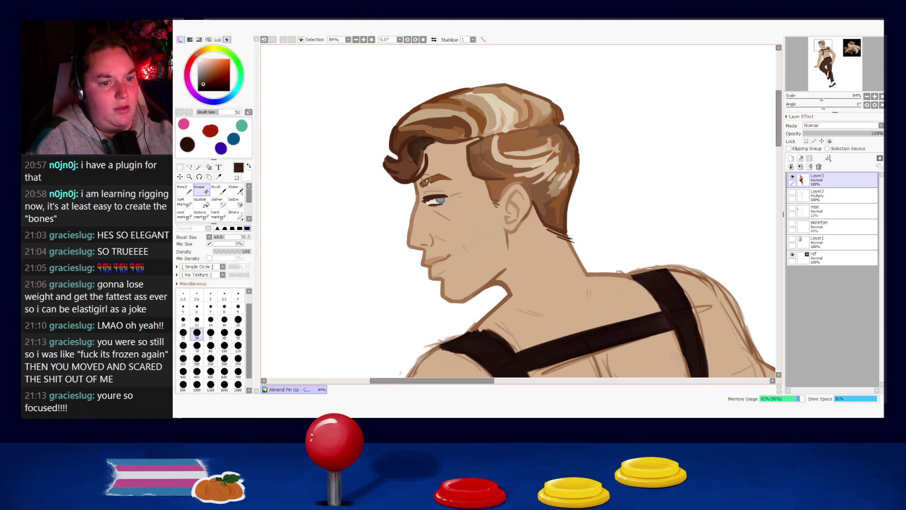
left_click_drag(542, 215, 497, 137)
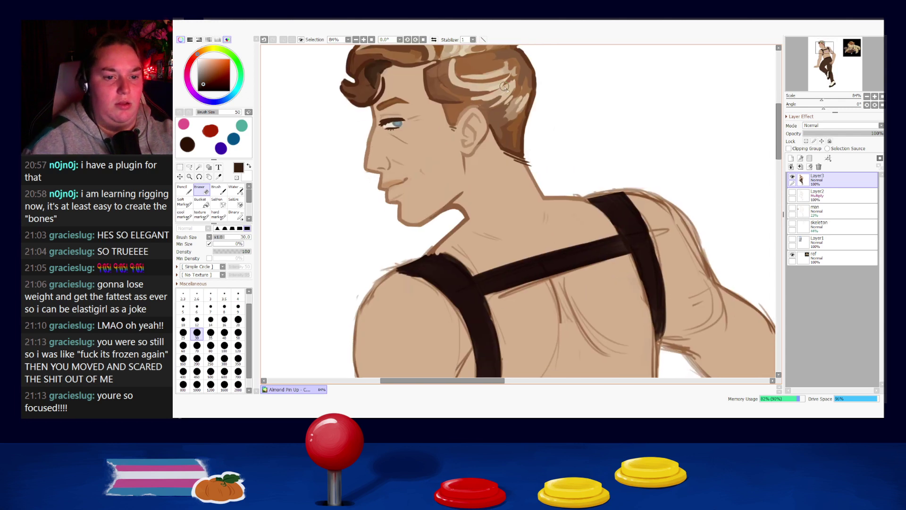
scroll(542, 131, "down", 7)
scroll(544, 131, "up", 5)
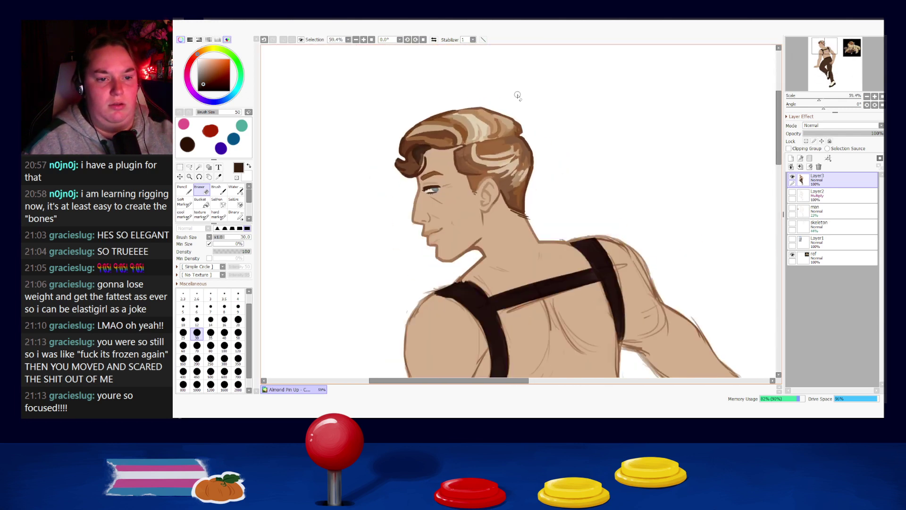
scroll(543, 166, "down", 3)
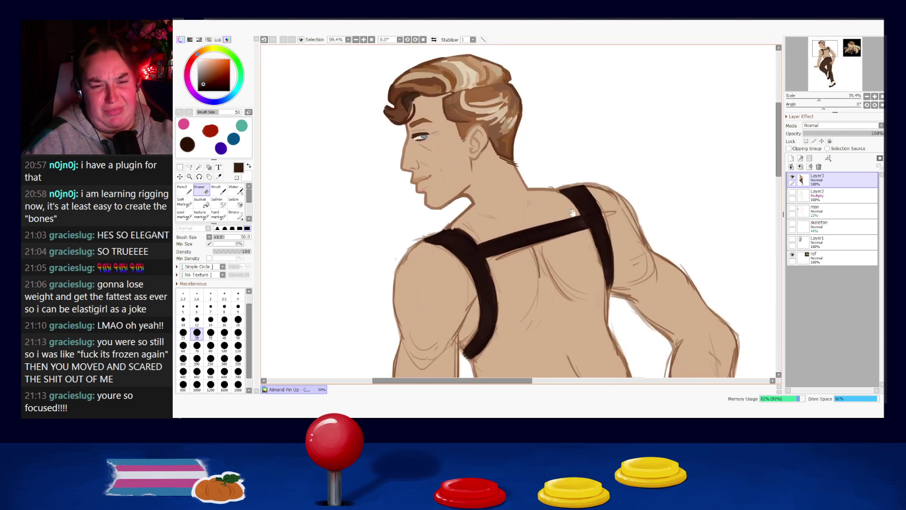
- Touch up the small curl over the forehead with the Pencil in sampled dark brown
key("n")
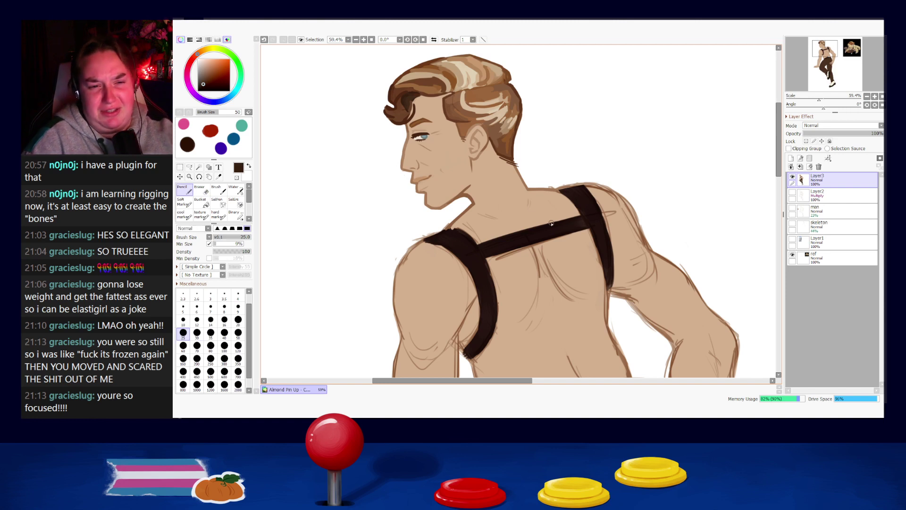
left_click_drag(489, 239, 497, 242)
left_click(438, 126, "alt")
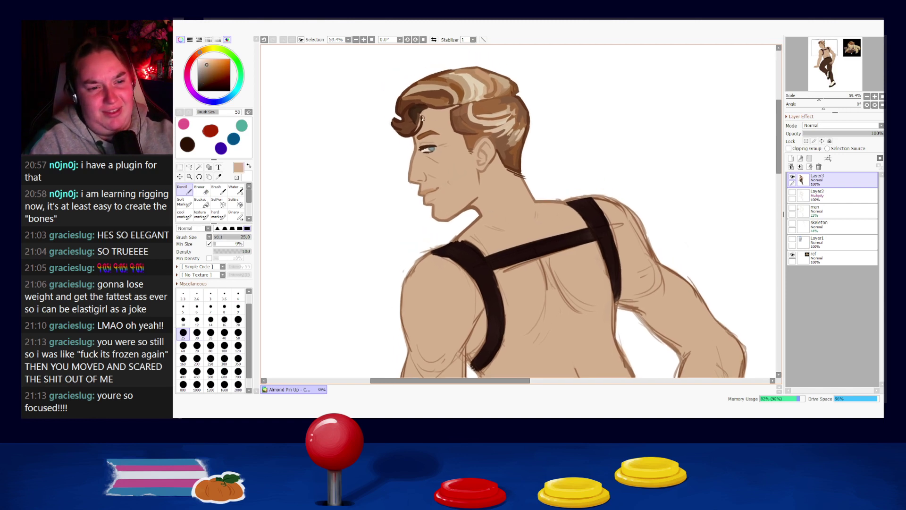
key("ctrl+z")
left_click(422, 119, "alt")
left_click(422, 121, "alt")
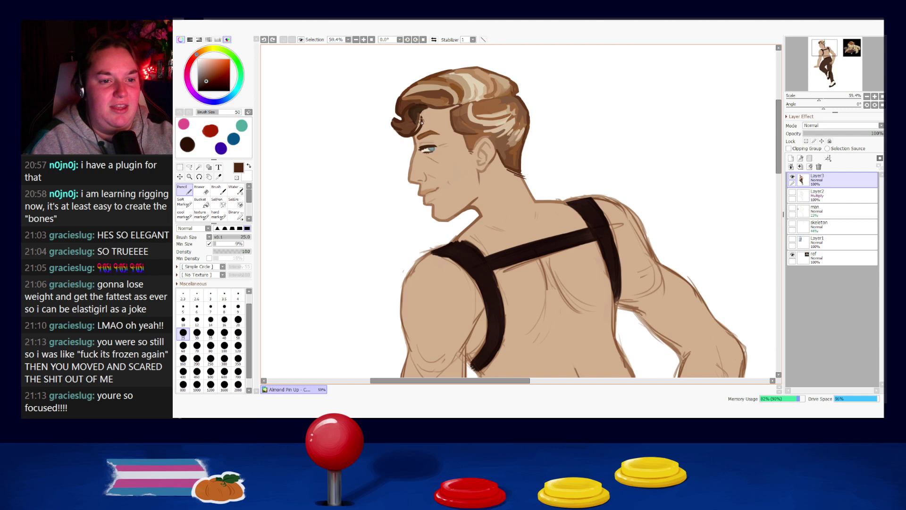
left_click_drag(422, 119, 421, 112)
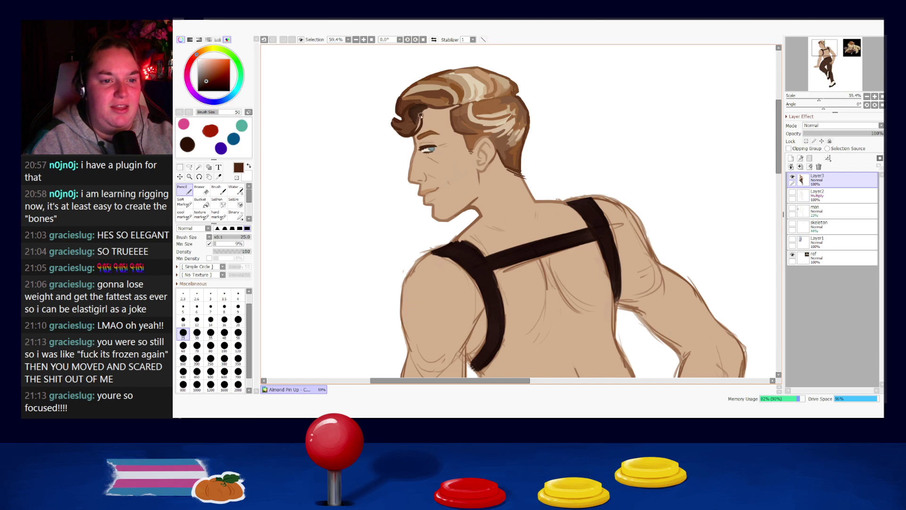
- Redraw the shoulder end and inner edge of the left harness strap in sampled near-black
left_click_drag(467, 217, 418, 164)
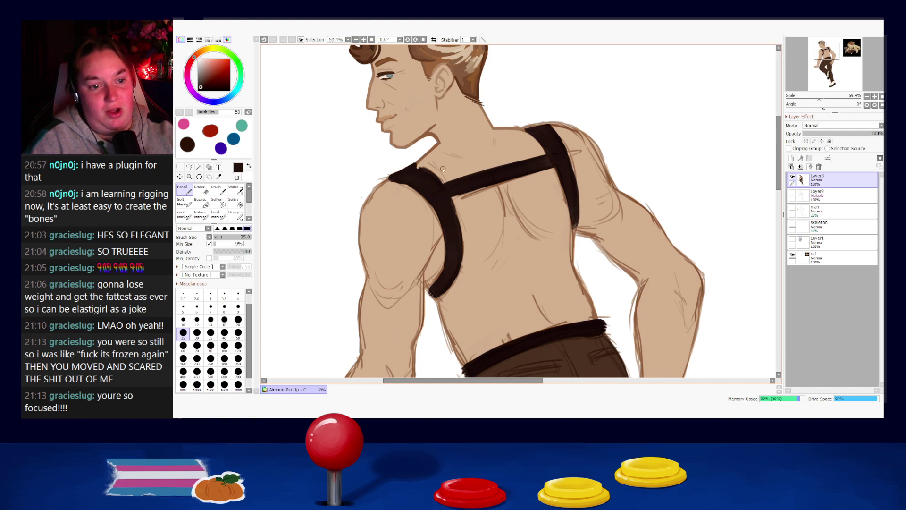
key("ctrl+z")
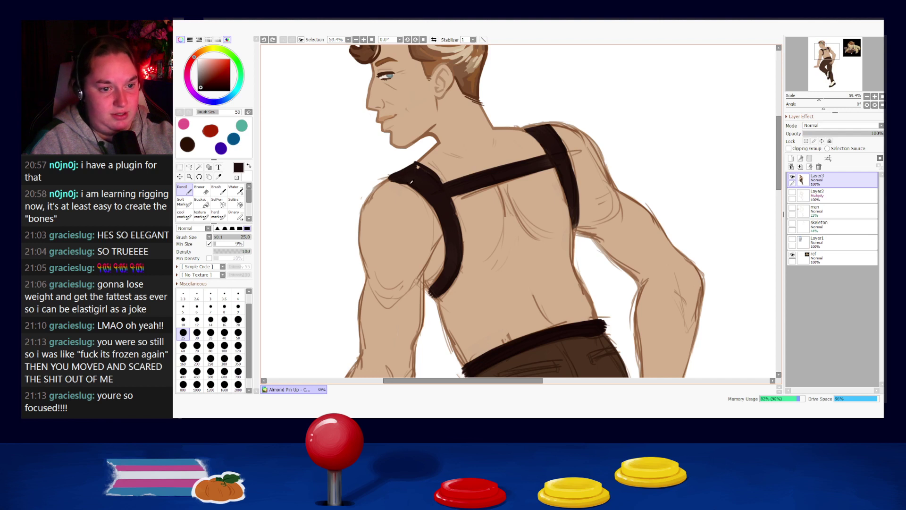
left_click_drag(402, 171, 389, 178)
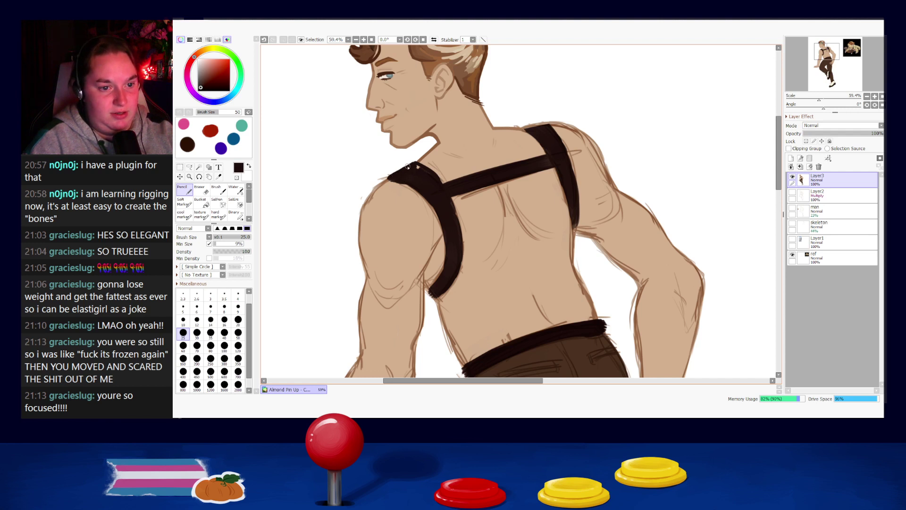
key("ctrl+z")
left_click_drag(424, 167, 451, 204)
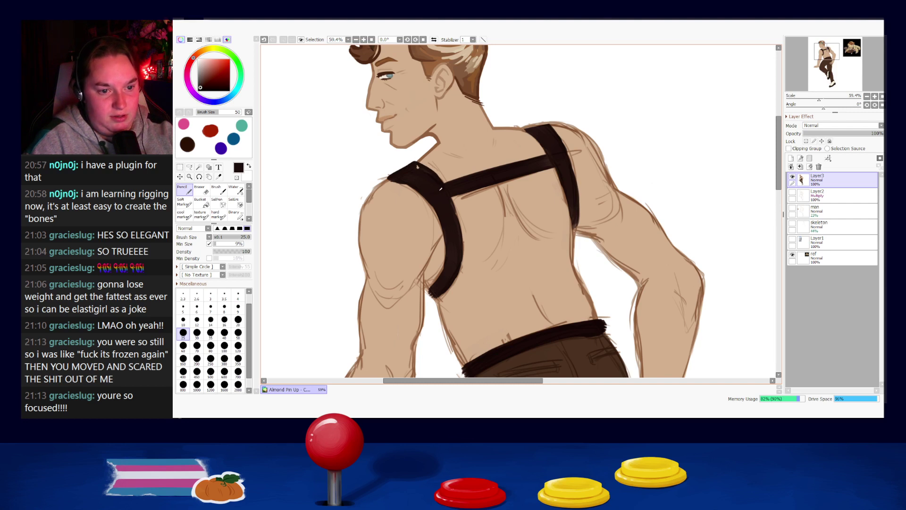
left_click_drag(449, 196, 459, 227)
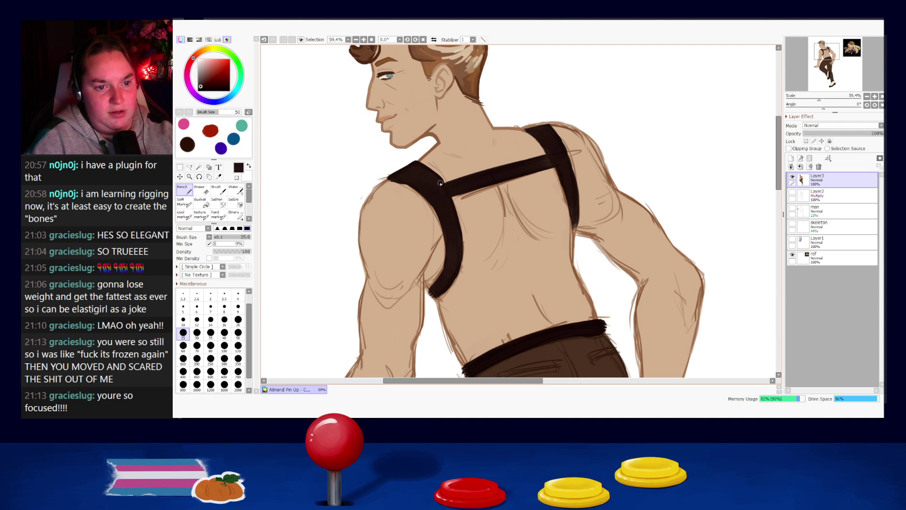
- Fill the left harness strap solidly with a larger brush, up to size 60, and tidy its edge with sampled skin colour
key("bracketright")
key("bracketright")
key("bracketright")
key("bracketright")
key("bracketright")
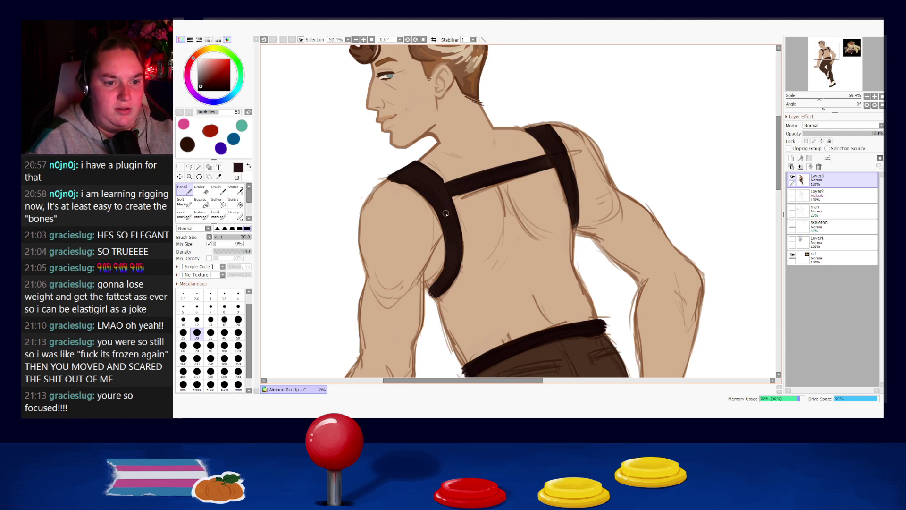
left_click(405, 189, "alt")
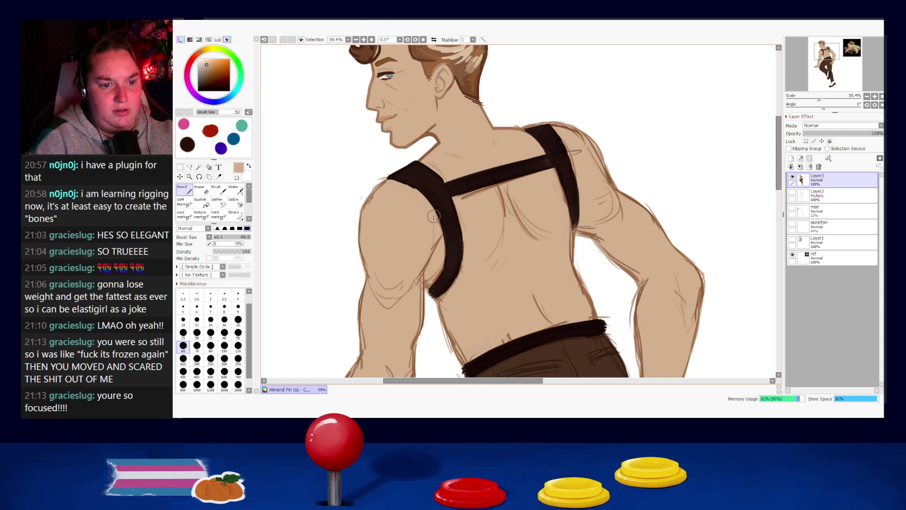
left_click(422, 175, "alt")
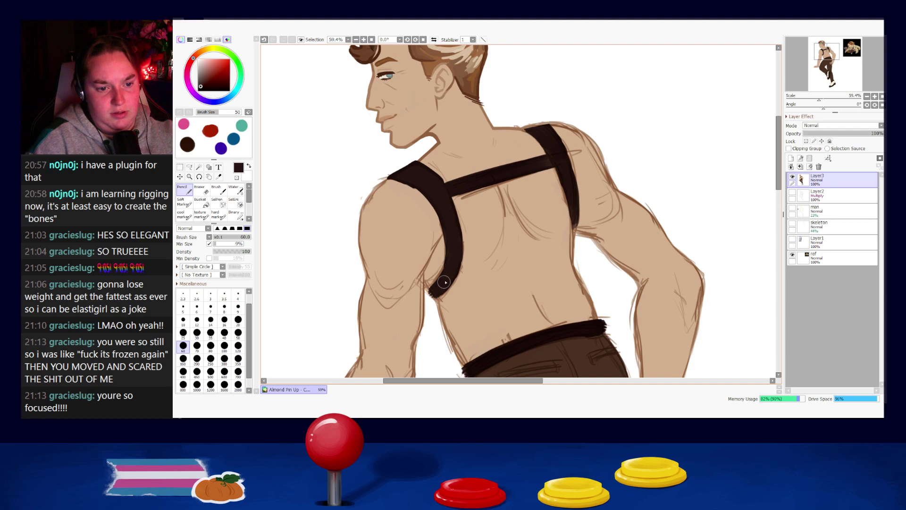
- Sharpen the left strap's outer edge on the shoulder in near-black with a smaller brush, down to size 16
key("bracketleft")
key("bracketleft")
key("bracketleft")
key("bracketleft")
key("bracketleft")
key("bracketleft")
key("bracketleft")
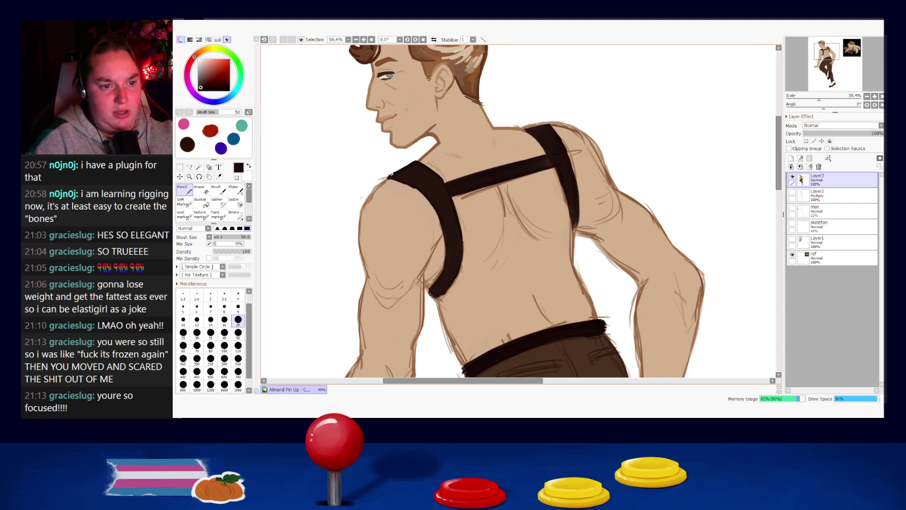
key("ctrl+z")
left_click_drag(388, 178, 418, 192)
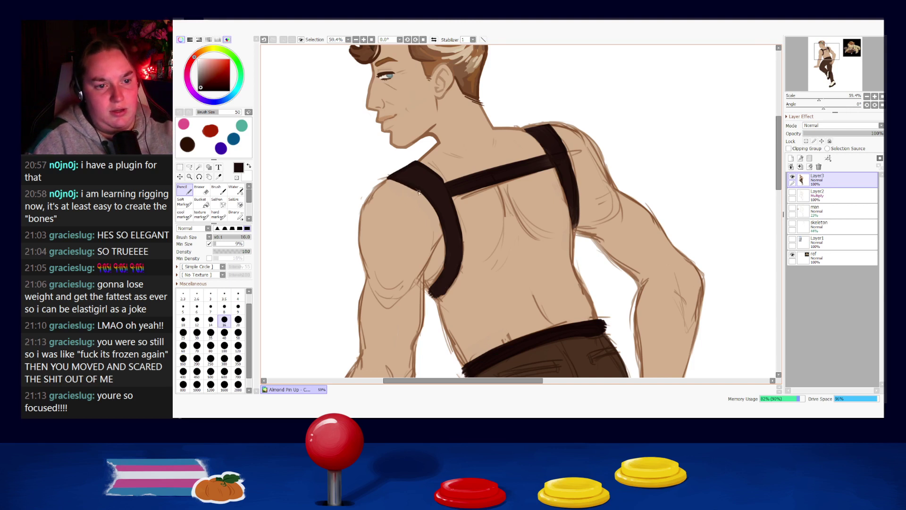
- Compare the left strap's shoulder edge with and without the last stroke, leaving the stroke undone
key("ctrl+z")
key("ctrl+y")
key("ctrl+z")
key("ctrl+y")
key("ctrl+z")
key("ctrl+y")
key("ctrl+z")
- Extend and square off the lower end of the left strap under the arm in near-black
mouse_move(444, 260)
left_mouse_down()
mouse_move(443, 229)
mouse_move(436, 278)
left_mouse_up()
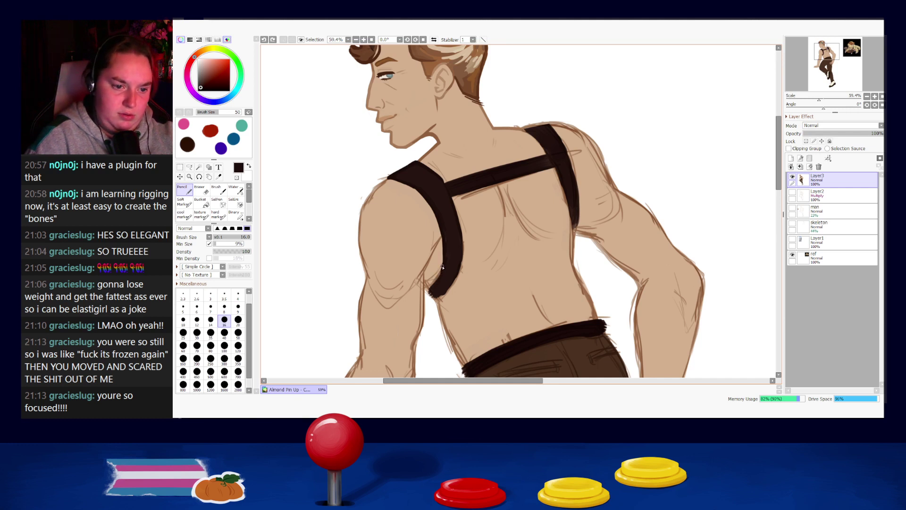
left_click_drag(434, 286, 438, 300)
key("ctrl+z")
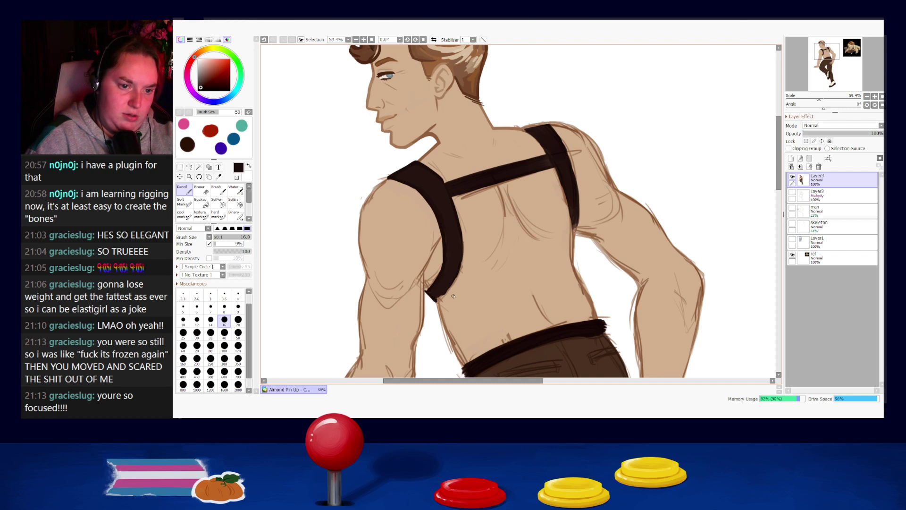
mouse_move(460, 231)
left_mouse_down()
mouse_move(463, 262)
mouse_move(461, 240)
mouse_move(444, 295)
left_mouse_up()
key("ctrl+z")
key("ctrl+z")
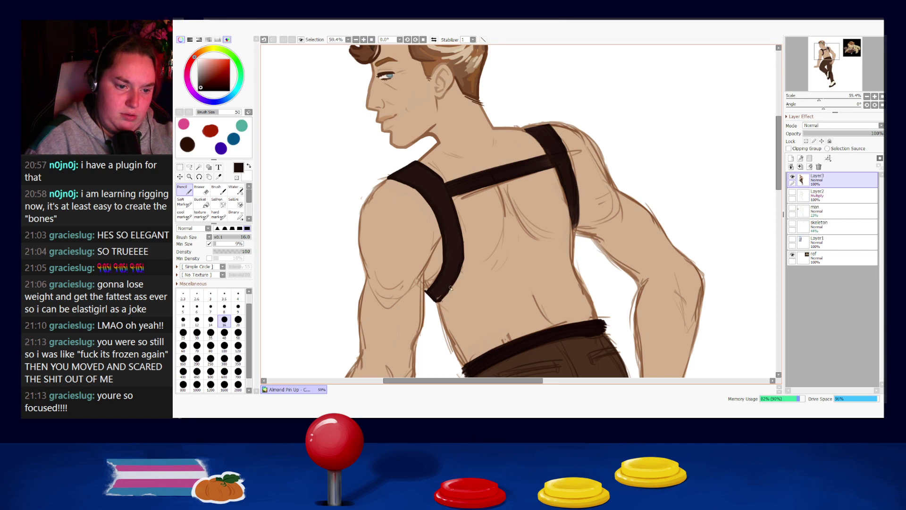
- Try to trim the left strap's lower tip with sampled skin colour, and resample the dark strap colour
left_click(448, 298, "alt")
key("ctrl+z")
left_click_drag(438, 303, 450, 291)
key("ctrl+z")
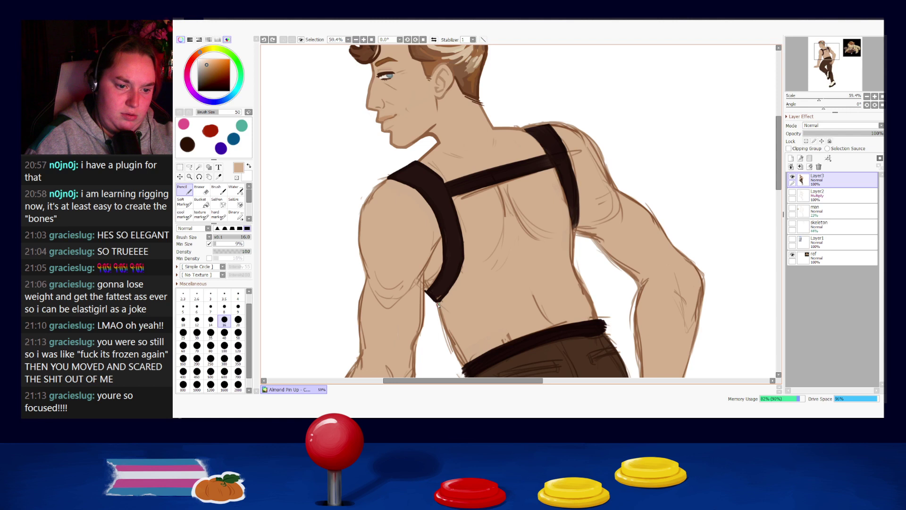
left_click(435, 298, "alt")
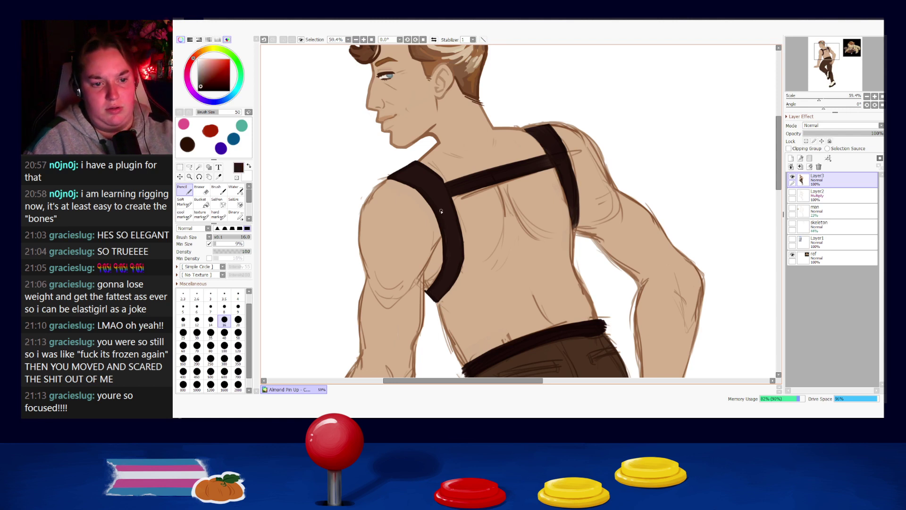
- Smooth the curve of the left strap and its junction with the cross strap in near-black at brush size 25
key("bracketright")
key("bracketright")
key("bracketright")
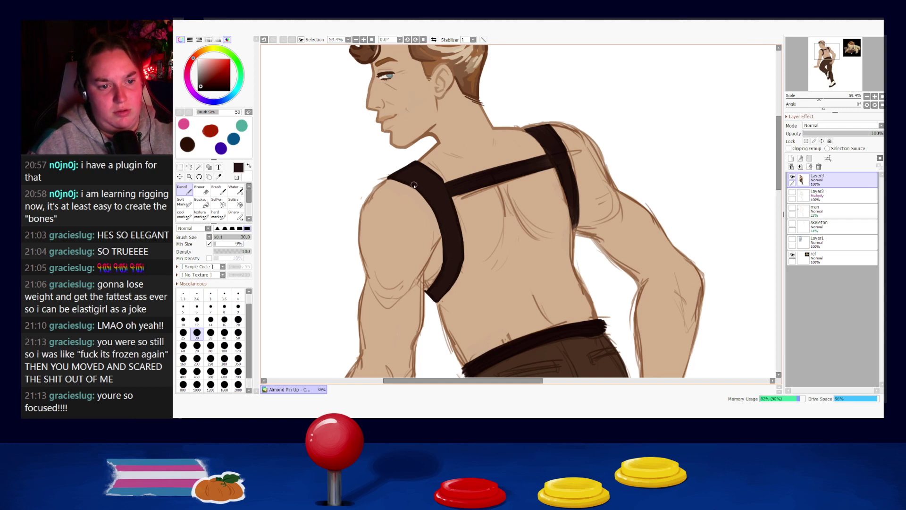
key("bracketleft")
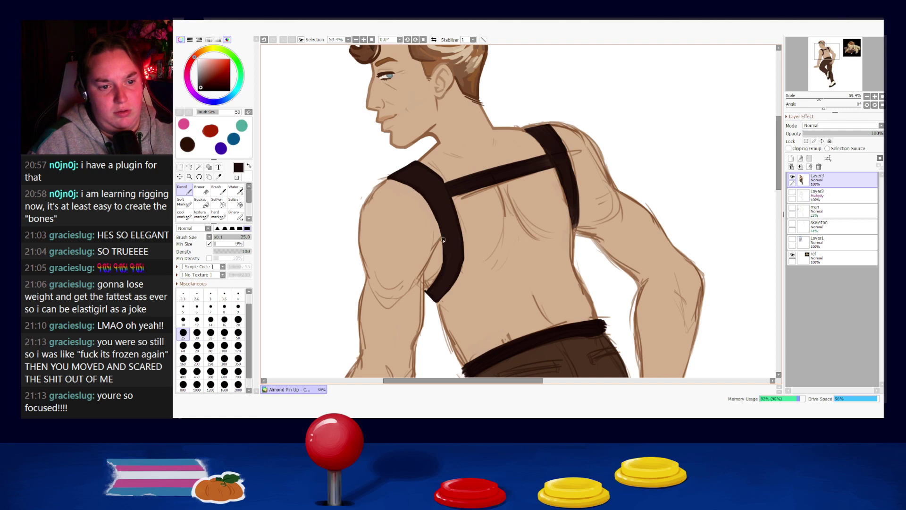
left_click_drag(438, 225, 444, 254)
key("ctrl+z")
key("ctrl+z")
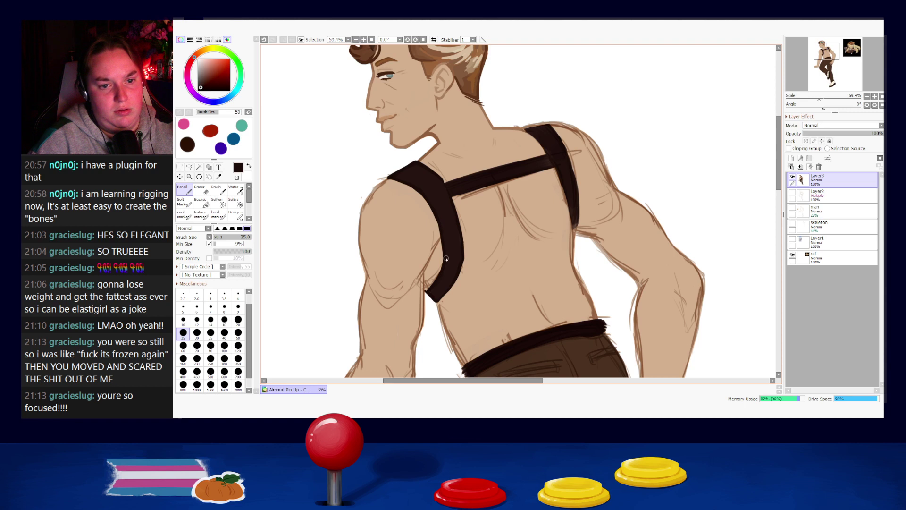
key("ctrl+z")
left_click_drag(439, 179, 450, 195)
- Try to clean up the underside of the cross strap with sampled skin colour
right_click(512, 170)
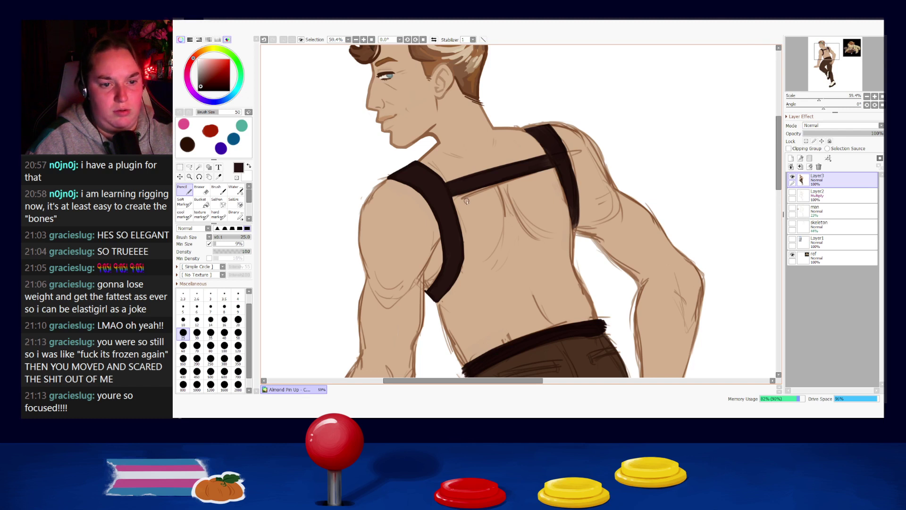
left_click(483, 189, "alt")
mouse_move(518, 179)
left_mouse_down()
mouse_move(461, 198)
mouse_move(540, 174)
mouse_move(454, 198)
mouse_move(554, 169)
left_mouse_up()
key("ctrl+z")
key("ctrl+z")
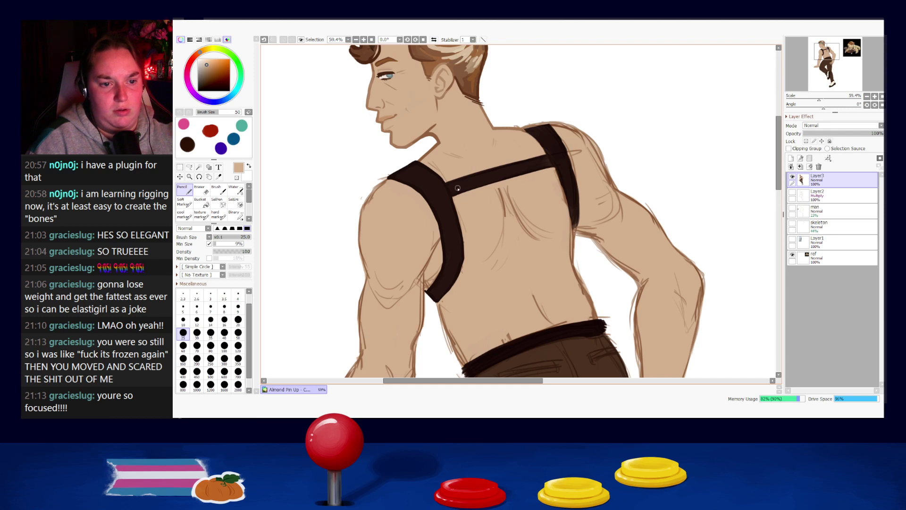
- Repaint the upper and lower edges of the cross strap with straight strokes in sampled near-black
left_click(449, 187, "alt")
left_click_drag(450, 184, 547, 154)
key("ctrl+z")
key("ctrl+z")
left_click_drag(484, 170, 540, 157)
left_click_drag(453, 194, 544, 168)
key("ctrl+z")
left_click_drag(452, 195, 551, 167)
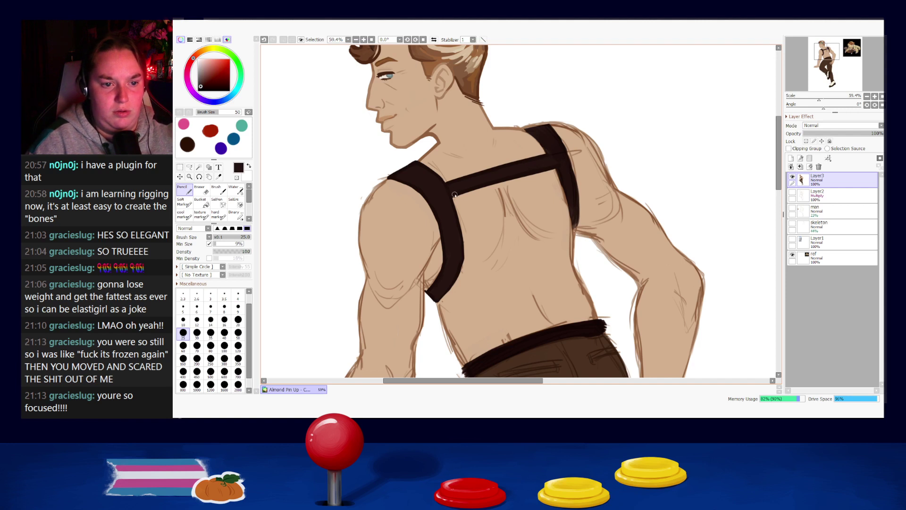
- Fill out the right strap's upper inner edge and lower outer edge with near-black strokes at brush size 25
left_click_drag(522, 130, 531, 139)
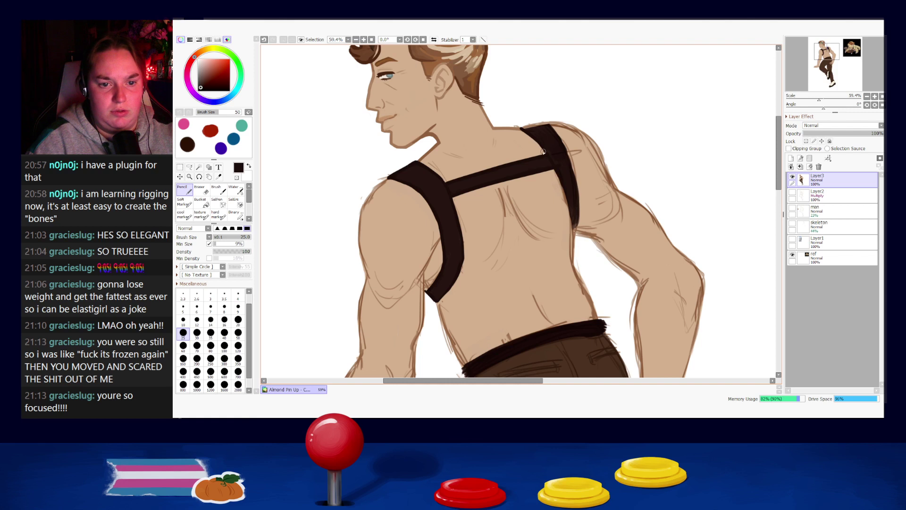
left_click_drag(553, 168, 571, 218)
left_click_drag(563, 183, 574, 239)
key("ctrl+z")
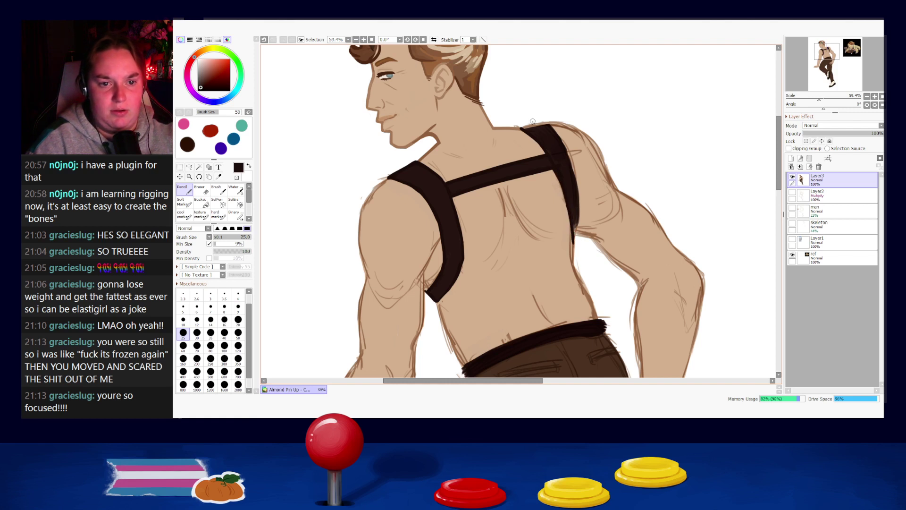
- Square off the right strap's top end where it crosses the shoulder, using near-black strokes
left_click_drag(522, 127, 544, 123)
key("ctrl+z")
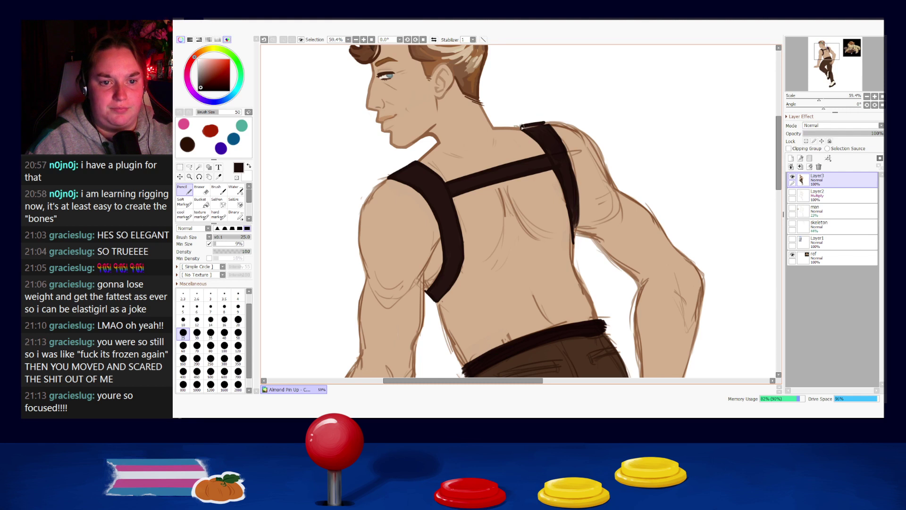
key("ctrl+z")
key("ctrl+z")
mouse_move(543, 123)
left_mouse_down()
mouse_move(565, 151)
mouse_move(577, 192)
left_mouse_up()
key("ctrl+z")
key("ctrl+z")
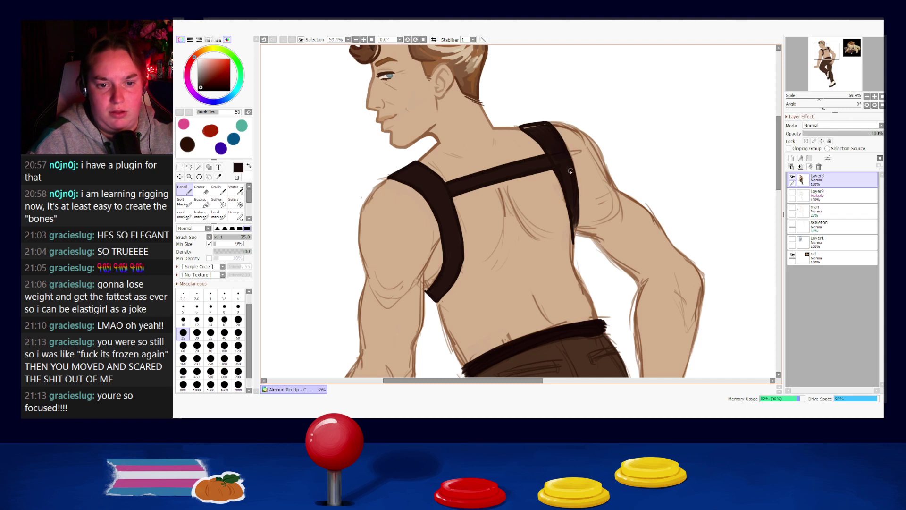
- Set the brush size to 40 and smooth the right strap below the cross strap in near-black
key("bracketright")
key("bracketright")
key("bracketright")
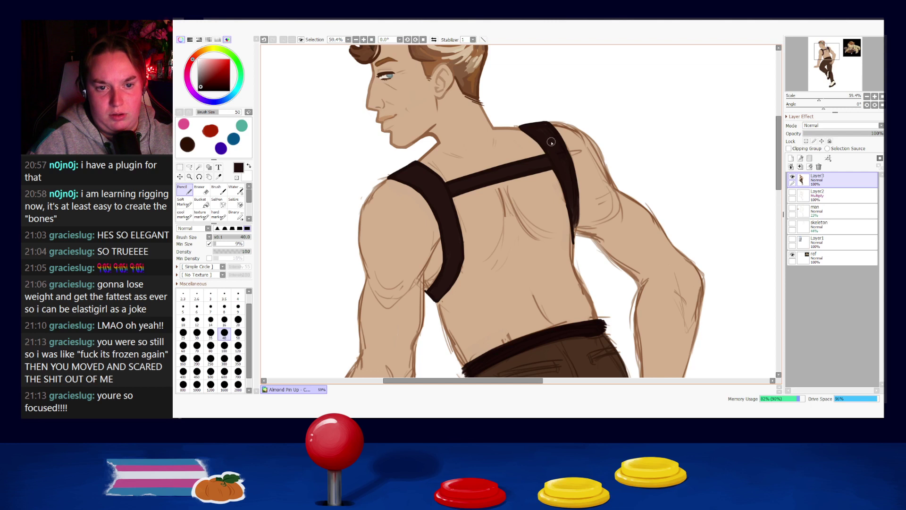
key("ctrl+z")
left_click_drag(569, 184, 574, 226)
key("ctrl+z")
left_click_drag(572, 184, 573, 221)
key("ctrl+z")
left_click_drag(570, 172, 573, 225)
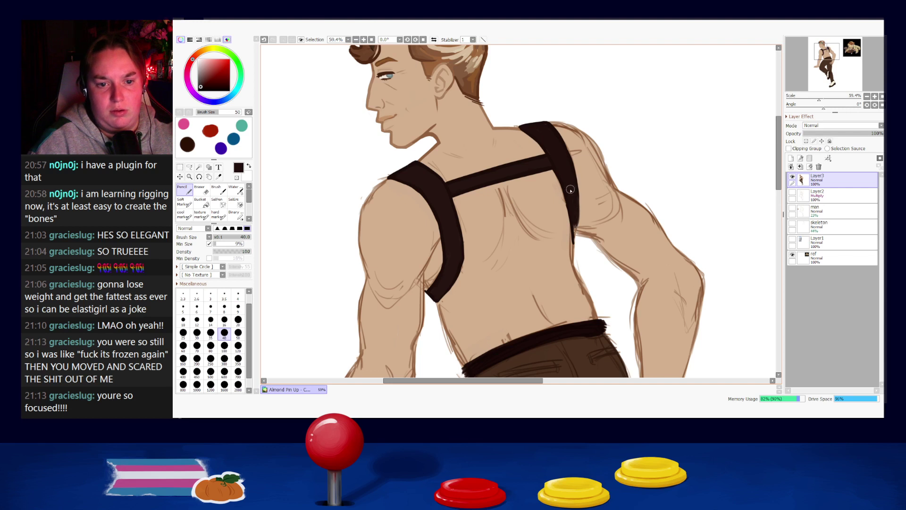
- Refine the right strap's inner edge around the cross-strap junction with sampled skin colour and resampled near-black
left_click(558, 201, "alt")
left_click_drag(551, 173, 564, 220)
key("ctrl+z")
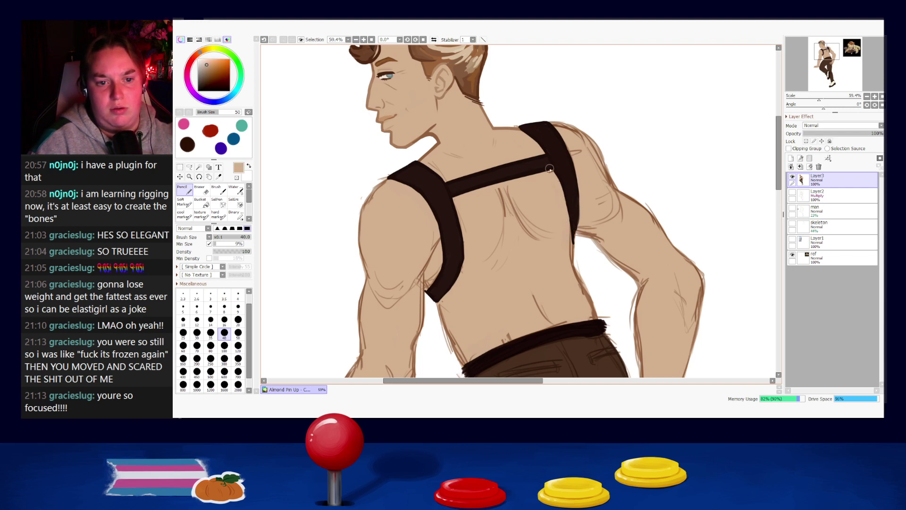
left_click(550, 169, "alt")
left_click_drag(544, 149, 571, 219)
key("ctrl+z")
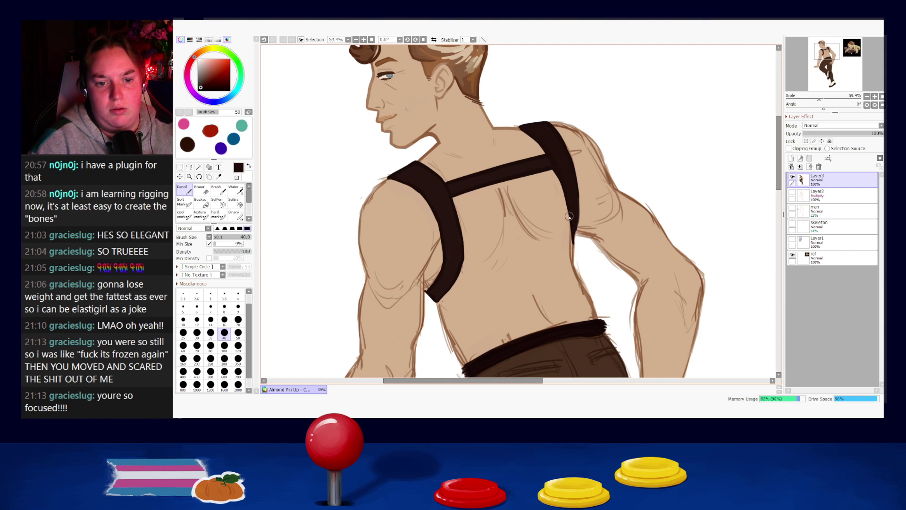
key("ctrl+z")
left_click_drag(544, 147, 575, 241)
key("ctrl+z")
key("ctrl+z")
key("ctrl+z")
- Reshape the right strap's lower end into a clean taper toward the armpit with near-black strokes
left_click_drag(562, 193, 573, 246)
key("ctrl+z")
key("ctrl+z")
left_click_drag(580, 202, 576, 253)
key("ctrl+z")
left_click_drag(580, 203, 573, 250)
key("ctrl+z")
left_click_drag(579, 193, 572, 248)
key("ctrl+z")
left_click_drag(580, 195, 573, 250)
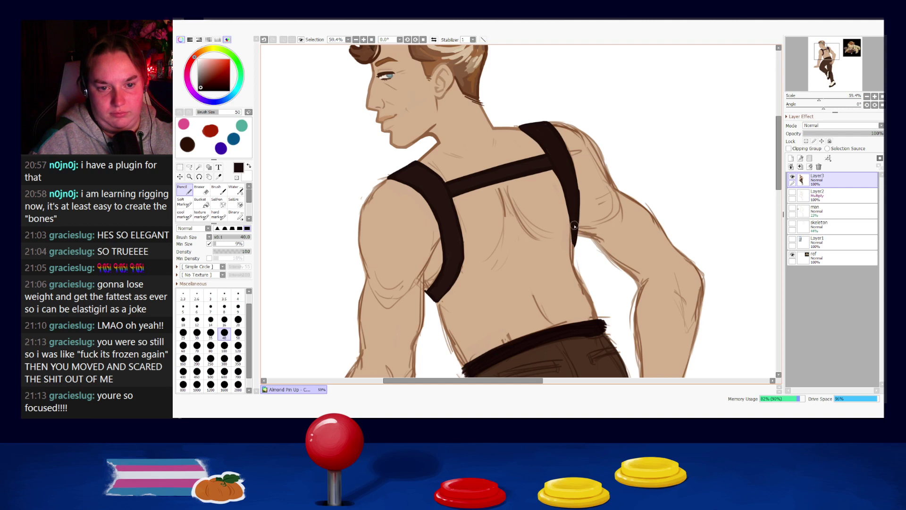
- Smooth the right strap's outer curve between the cross strap and the armpit in near-black
key("ctrl+z")
left_click_drag(570, 156, 578, 191)
key("ctrl+z")
left_click_drag(568, 154, 578, 191)
key("ctrl+z")
left_click_drag(570, 155, 577, 199)
key("ctrl+z")
key("ctrl+z")
key("ctrl+z")
key("ctrl+z")
left_click_drag(569, 146, 581, 200)
key("ctrl+z")
- Cover the stray sketch lines inside the right shoulder with sampled skin colour
right_click(587, 167)
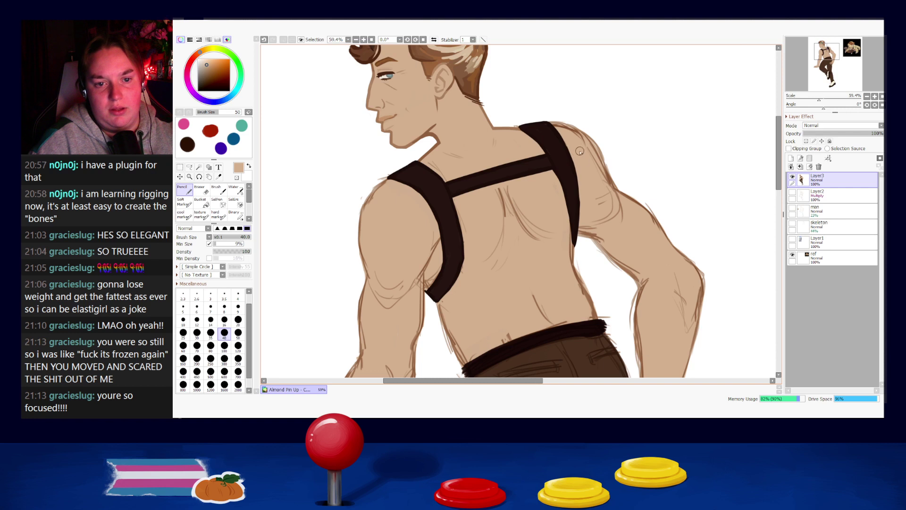
mouse_move(553, 125)
left_mouse_down()
mouse_move(575, 136)
mouse_move(575, 128)
mouse_move(568, 140)
mouse_move(557, 127)
mouse_move(582, 137)
mouse_move(554, 126)
mouse_move(589, 146)
mouse_move(592, 158)
mouse_move(581, 137)
mouse_move(611, 188)
left_mouse_up()
key("ctrl+z")
key("ctrl+z")
key("ctrl+z")
- Redraw the right shoulder's outer contour from the strap to the upper arm in sampled outline brown
right_click(602, 171)
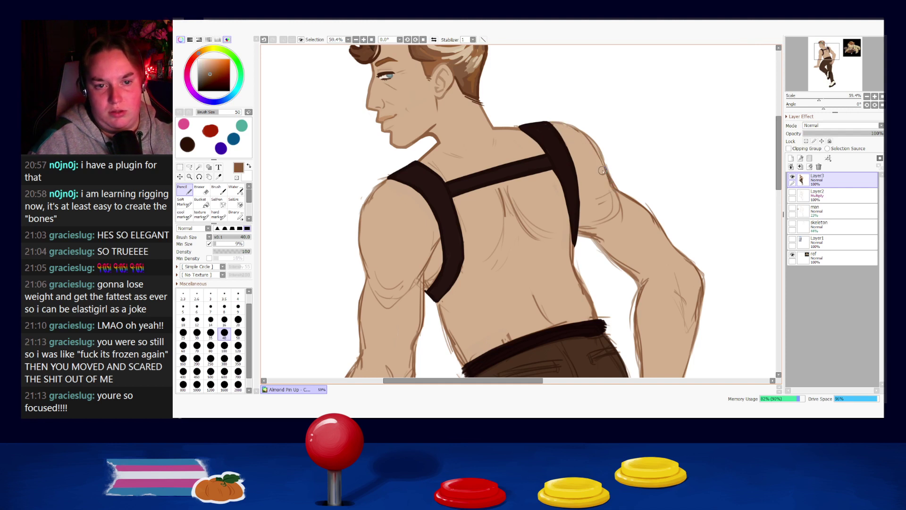
mouse_move(550, 122)
left_mouse_down()
mouse_move(608, 150)
mouse_move(565, 123)
mouse_move(603, 150)
mouse_move(592, 139)
mouse_move(613, 188)
left_mouse_up()
key("ctrl+z")
key("ctrl+z")
key("ctrl+z")
key("ctrl+z")
key("ctrl+z")
- Thin and smooth the inner side of the right shoulder's contour line with sampled skin colour
left_click_drag(593, 141, 616, 192)
key("ctrl+z")
left_click(589, 156, "alt")
left_click_drag(593, 144, 609, 181)
key("ctrl+z")
key("ctrl+z")
left_click_drag(591, 141, 616, 201)
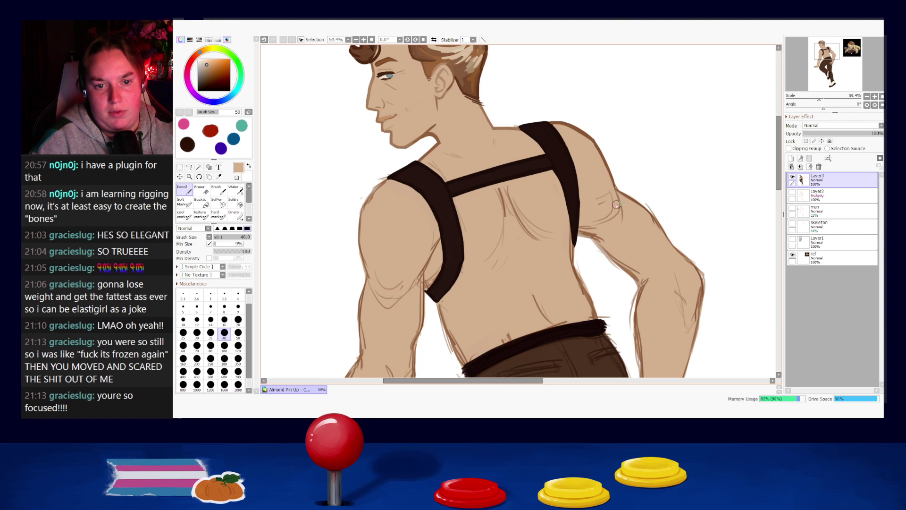
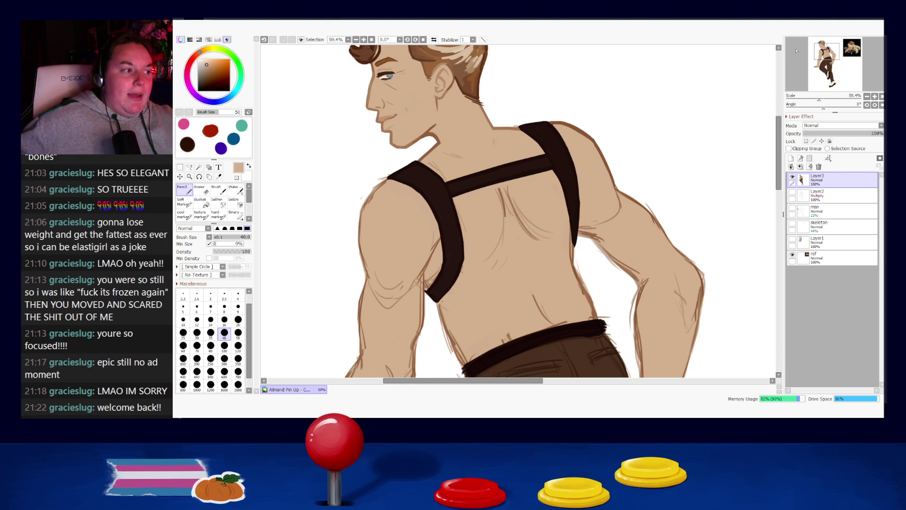
- Extend the inner corner of the right strap's top end with the Pencil in sampled near-black
key("e")
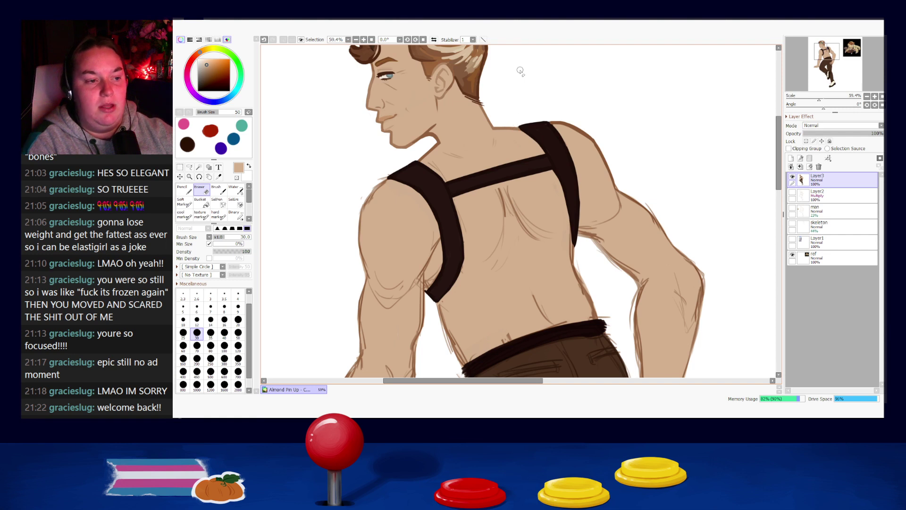
key("n")
left_click(524, 129, "alt")
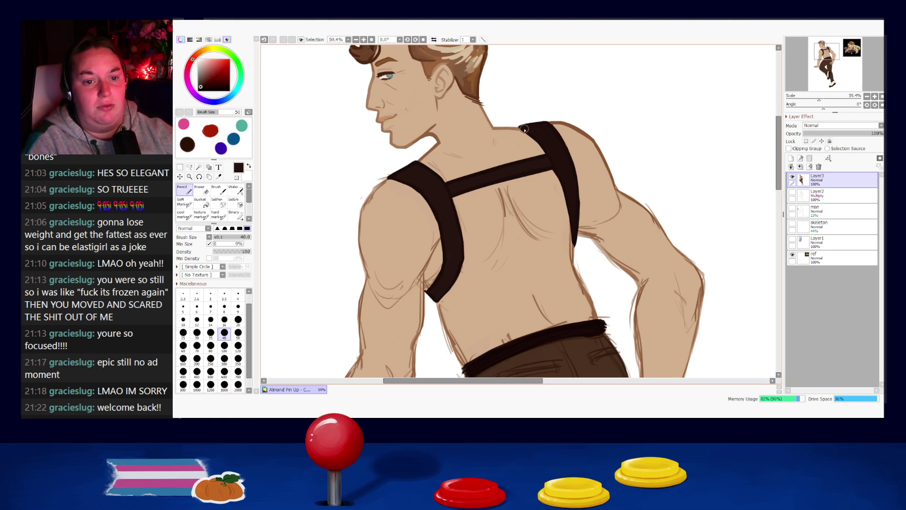
key("ctrl+z")
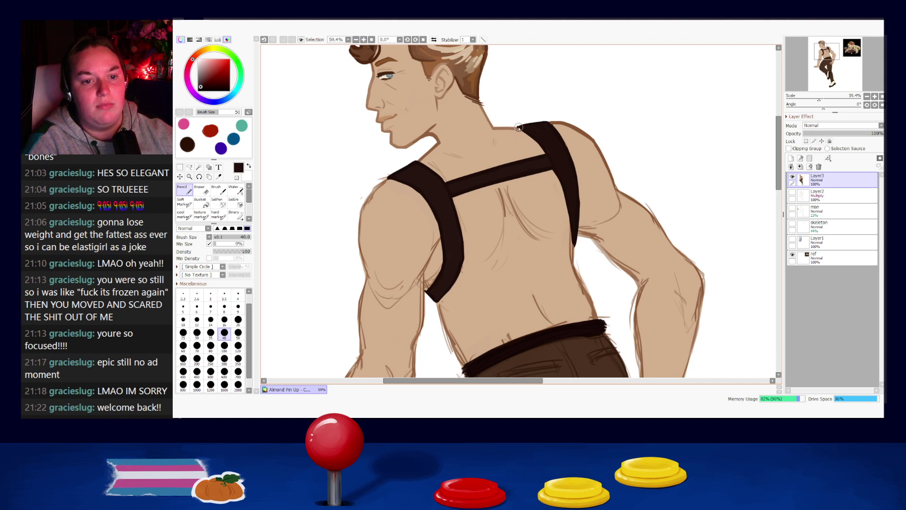
left_click_drag(518, 127, 532, 124)
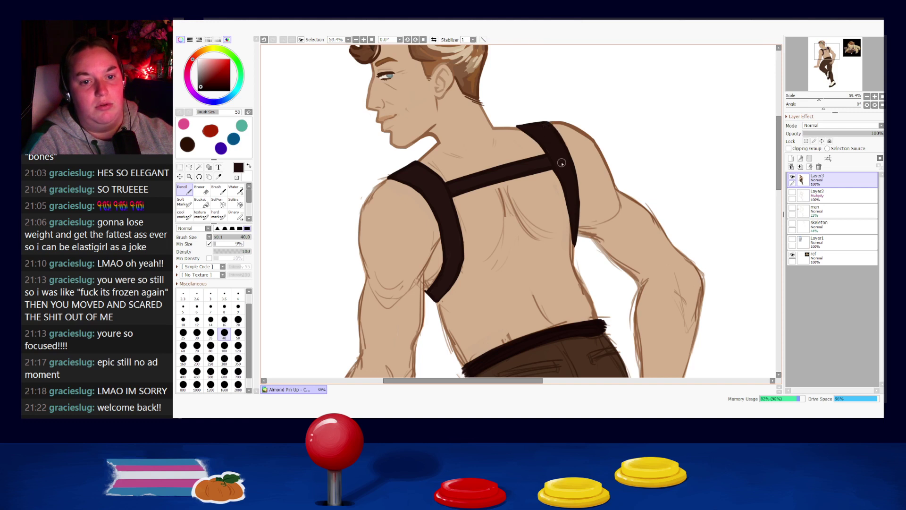
- Clean up the sketch lines at the right armpit and the upper arm's underside with sampled skin colour
left_click_drag(617, 244, 554, 186)
right_click(526, 176)
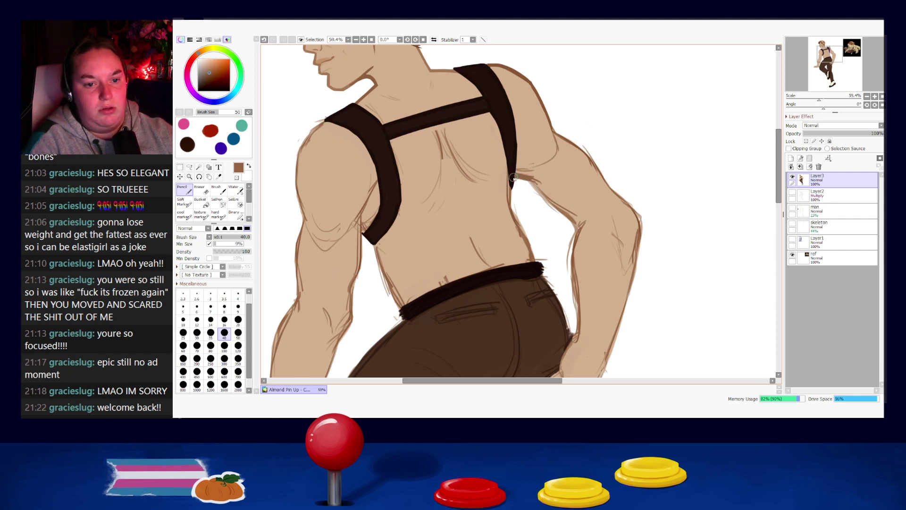
left_click(514, 177, "alt")
left_click(527, 175, "alt")
key("ctrl+z")
left_click_drag(521, 175, 571, 215)
key("ctrl+z")
left_click_drag(541, 186, 559, 200)
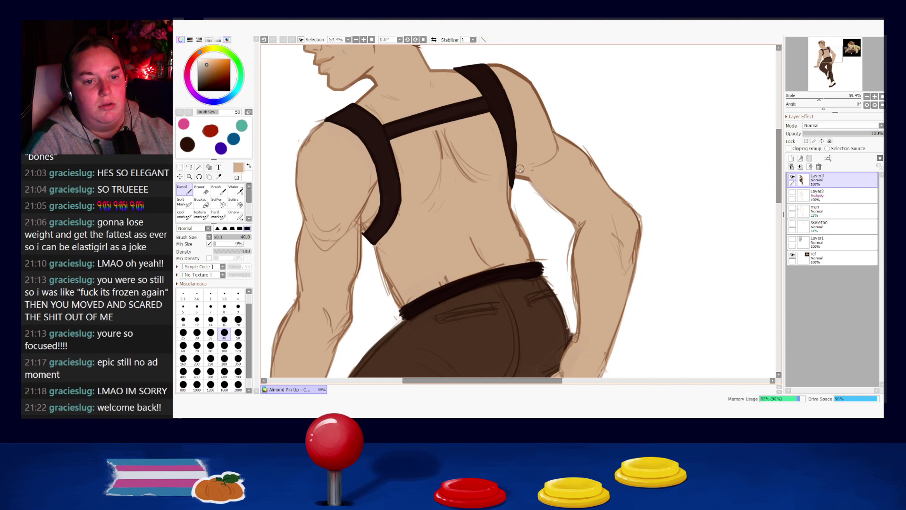
- Refine the crease between the shoulder and upper arm of the bent arm in the sampled brown line colour
left_click(550, 123, "alt")
key("ctrl+z")
mouse_move(551, 126)
left_mouse_down()
mouse_move(596, 161)
mouse_move(516, 149)
left_mouse_up()
key("ctrl+z")
key("ctrl+z")
key("ctrl+z")
key("ctrl+z")
key("ctrl+z")
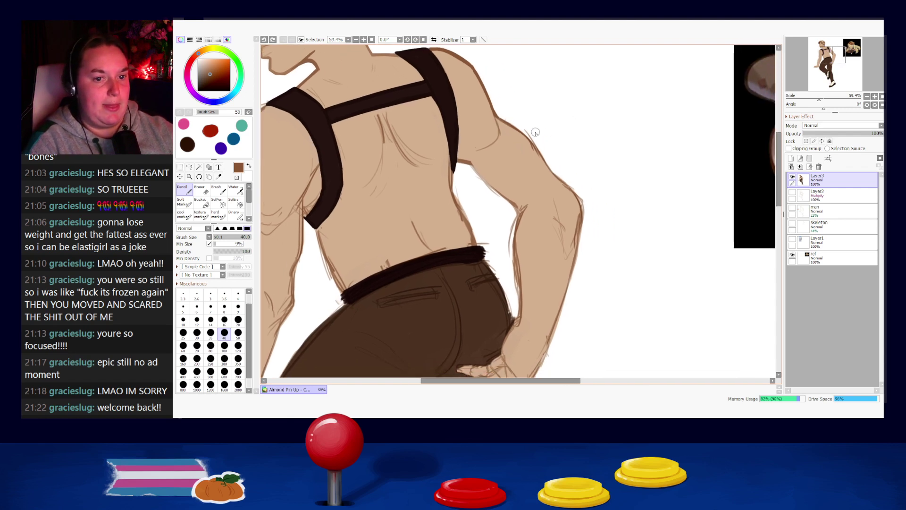
- Redraw the outer outline of the bent upper arm from the shoulder to the elbow in clean brown strokes
left_click_drag(495, 117, 526, 139)
key("ctrl+z")
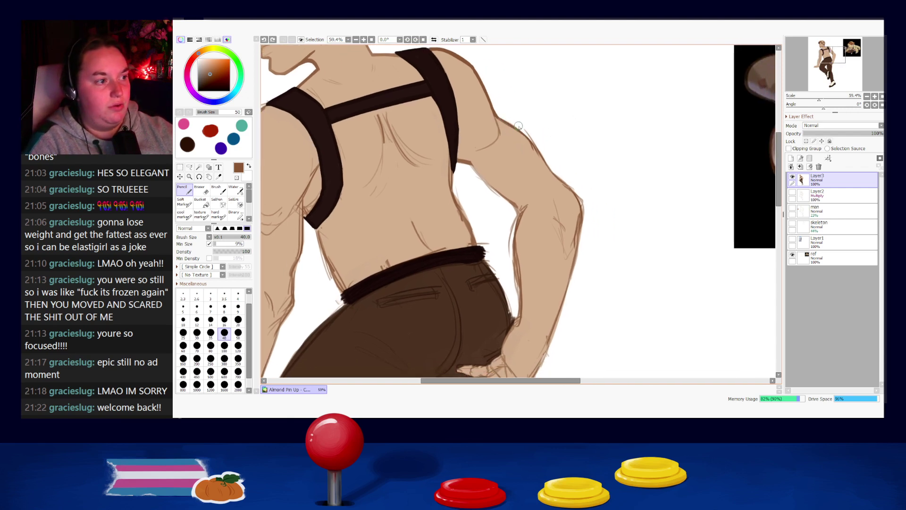
mouse_move(497, 115)
left_mouse_down()
mouse_move(536, 148)
mouse_move(521, 131)
mouse_move(553, 173)
left_mouse_up()
key("ctrl+z")
key("ctrl+z")
left_click_drag(531, 140, 561, 180)
key("ctrl+z")
left_click_drag(536, 148, 583, 206)
key("ctrl+z")
key("ctrl+z")
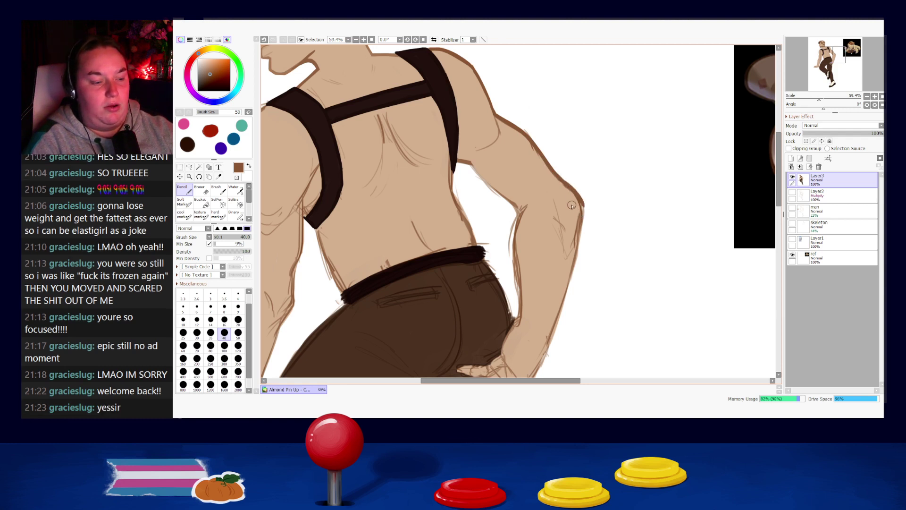
- Refine the outline around the point of the bent arm's elbow, touching up its inner edge with the skin colour
key("ctrl+z")
key("ctrl+z")
mouse_move(558, 179)
left_mouse_down()
mouse_move(584, 205)
mouse_move(577, 200)
mouse_move(579, 247)
left_mouse_up()
key("ctrl+z")
right_click(535, 153)
mouse_move(524, 139)
left_mouse_down()
mouse_move(561, 193)
mouse_move(524, 139)
mouse_move(564, 195)
left_mouse_up()
key("ctrl+z")
key("ctrl+z")
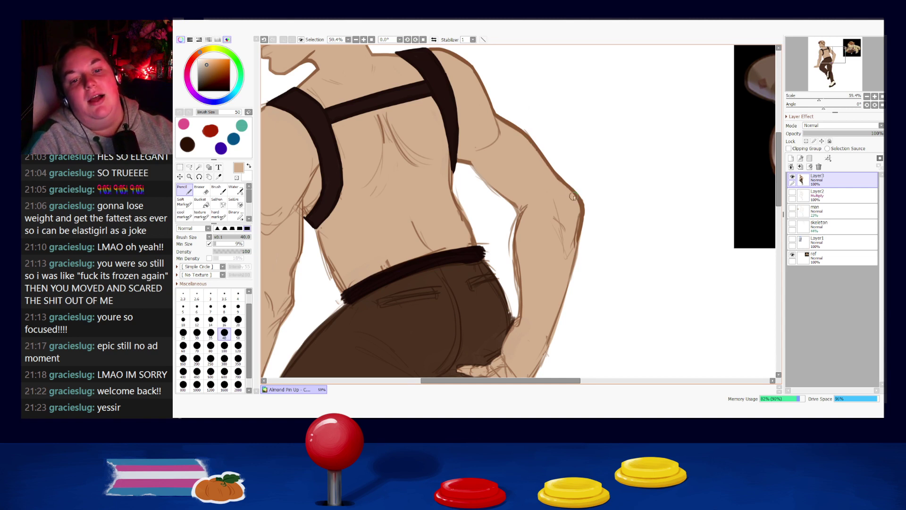
key("ctrl+z")
key("ctrl+z")
left_click_drag(575, 204, 570, 250)
key("ctrl+z")
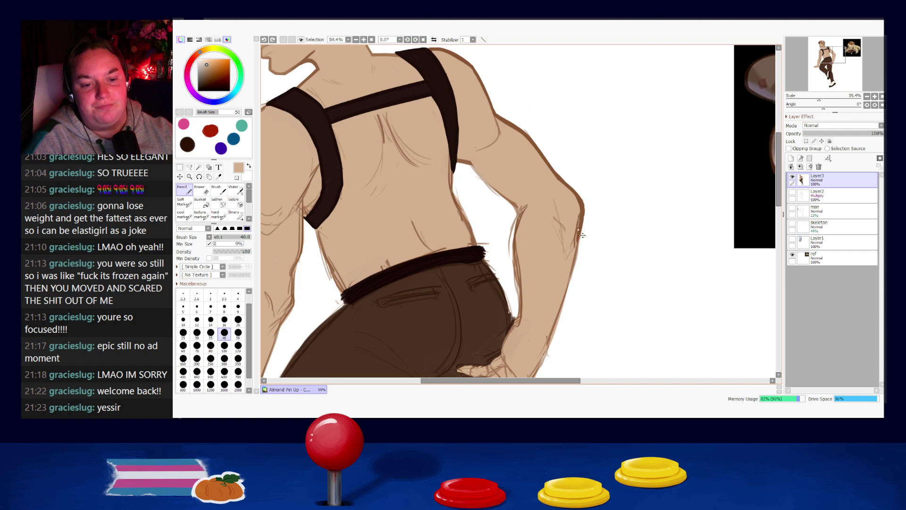
- Redraw the outer forearm outline just below the bent elbow in brown and erase the stray sketch marks outside it
key("e")
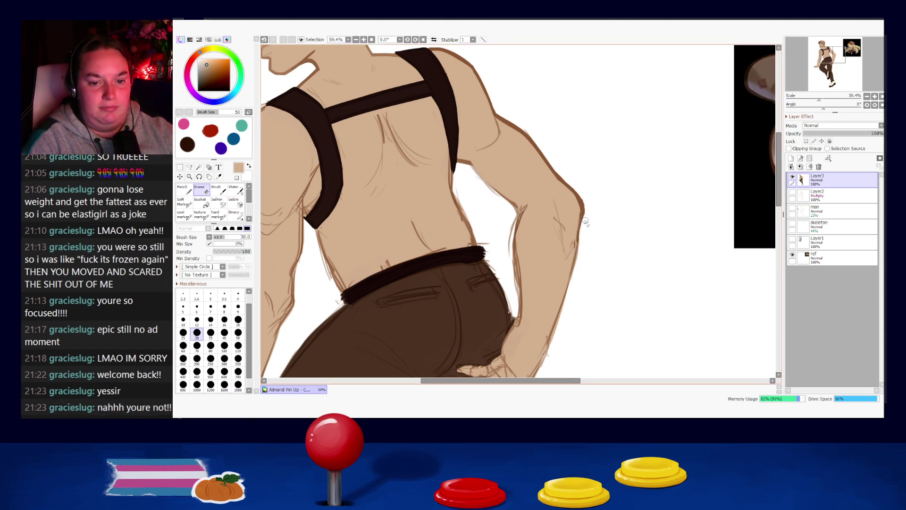
key("n")
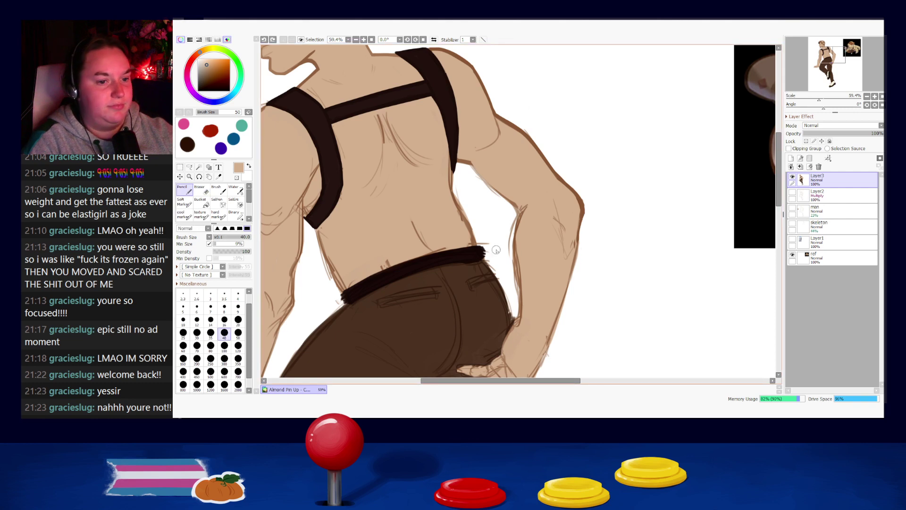
right_click(582, 208)
left_click_drag(582, 210, 580, 244)
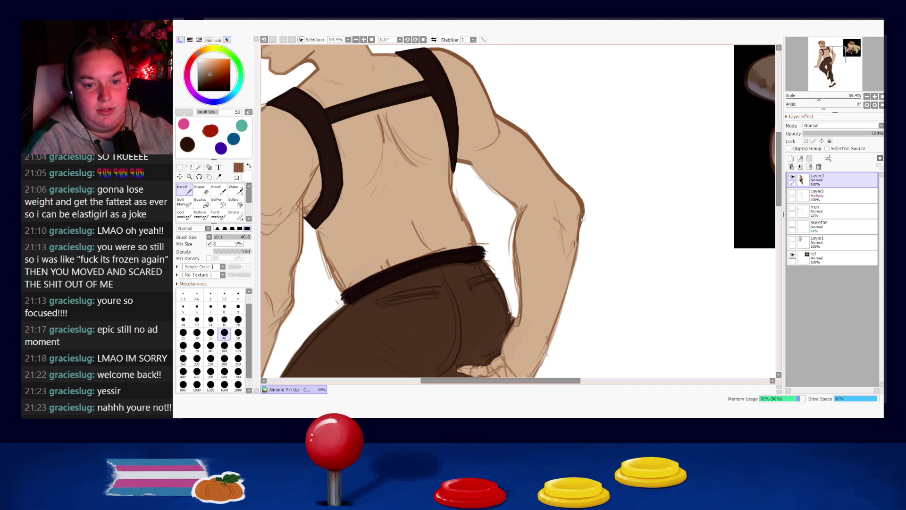
key("ctrl+z")
left_click_drag(582, 209, 578, 256)
key("ctrl+z")
key("ctrl+z")
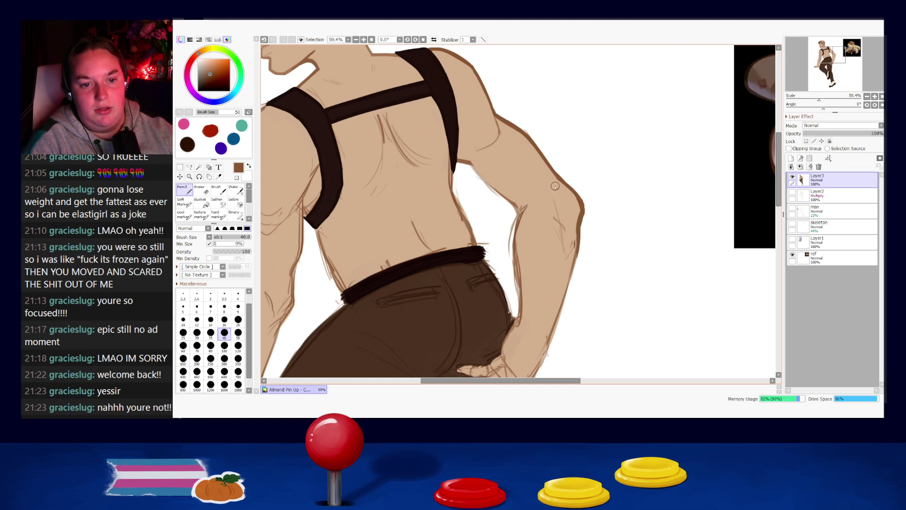
key("e")
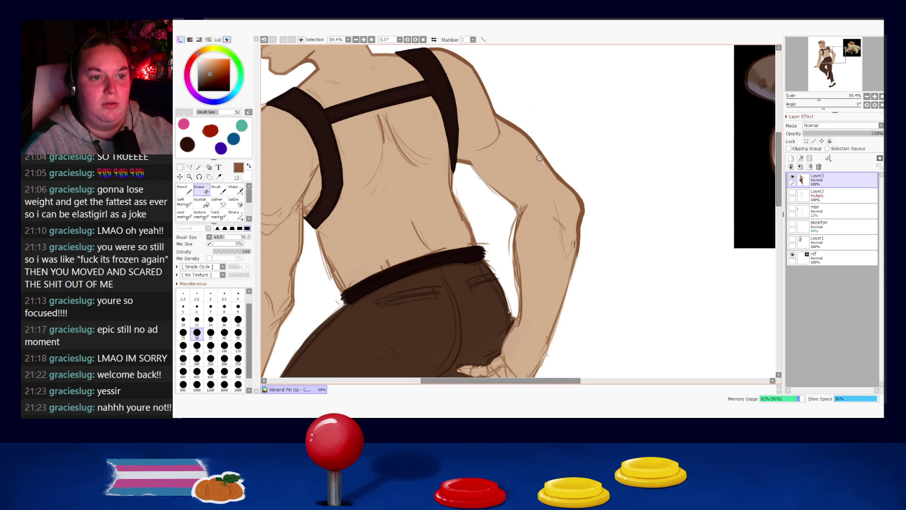
- Trim the dark lashes at the inner corner of the eye with the skin colour, using the pencil at size 9
scroll(542, 165, "down", 5)
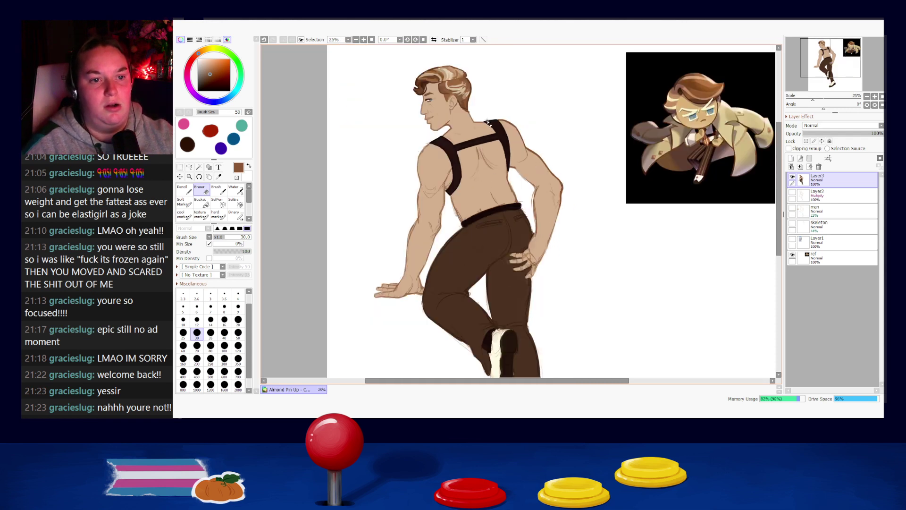
scroll(495, 135, "down", 1)
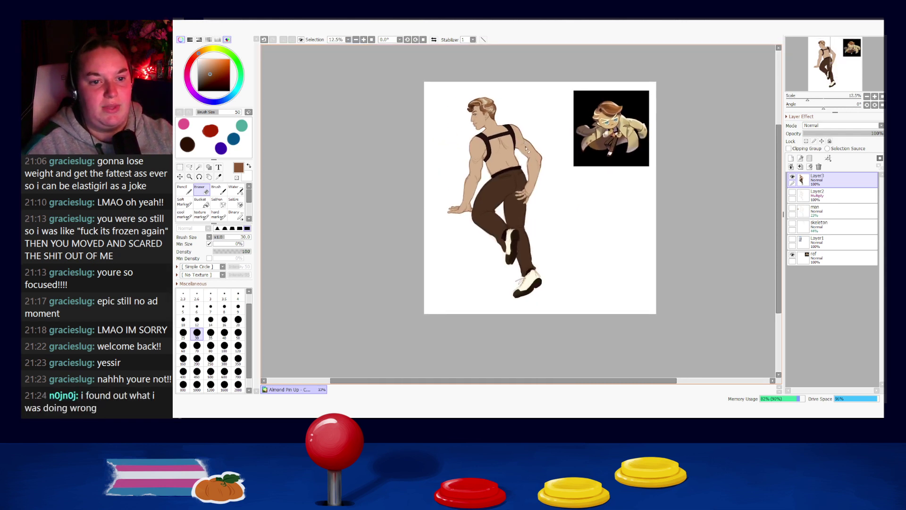
scroll(495, 132, "up", 2)
scroll(492, 124, "up", 5)
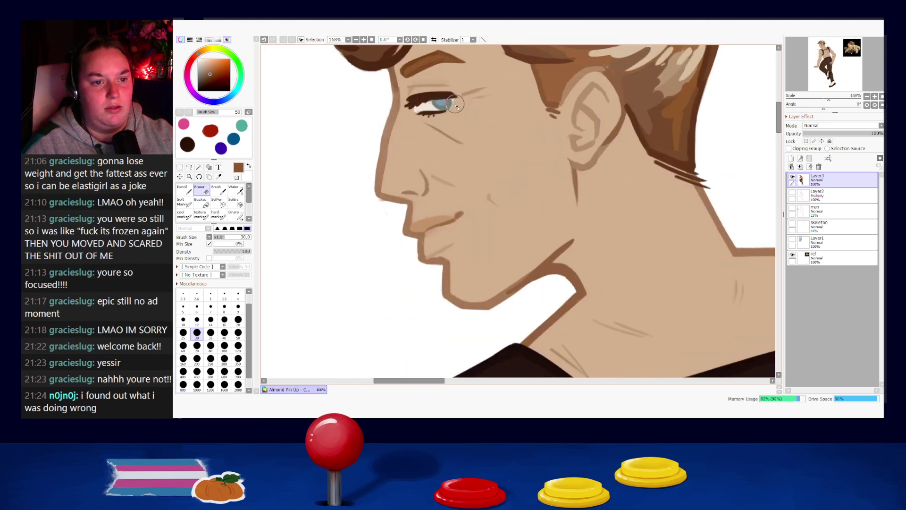
key("n")
right_click(413, 121)
key("[")
key("[")
key("[")
key("[")
key("bracketleft")
key("bracketleft")
key("bracketleft")
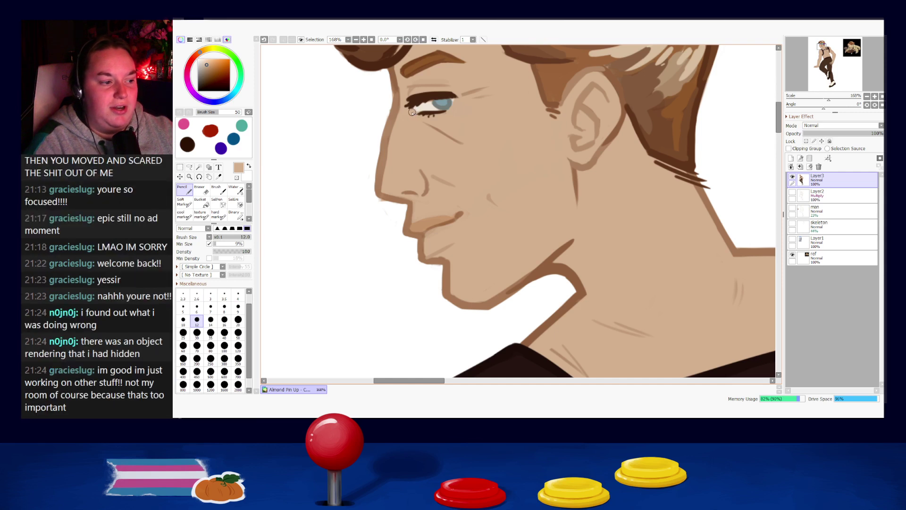
key("bracketleft")
key("bracketleft")
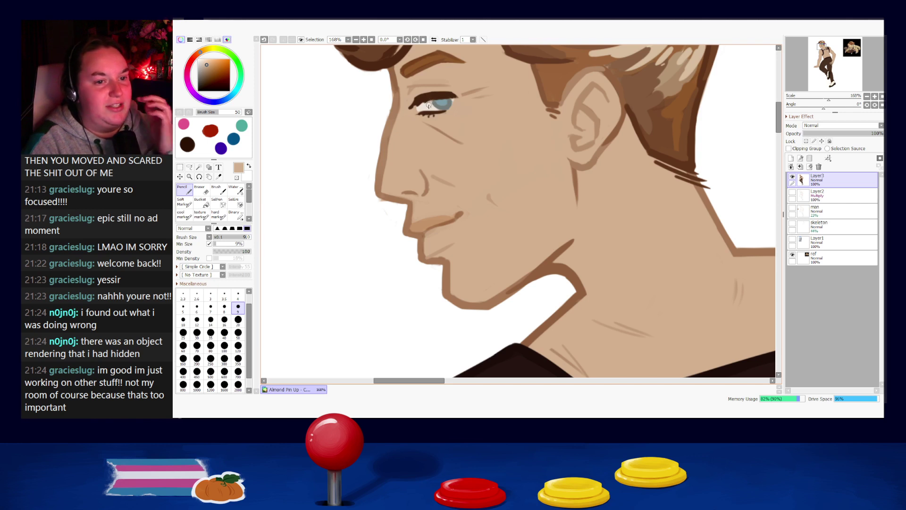
- Refine the eye's upper lid and iris with sampled dark brown, skin and blue-grey tones, and add a white iris highlight
left_click(423, 95, "alt")
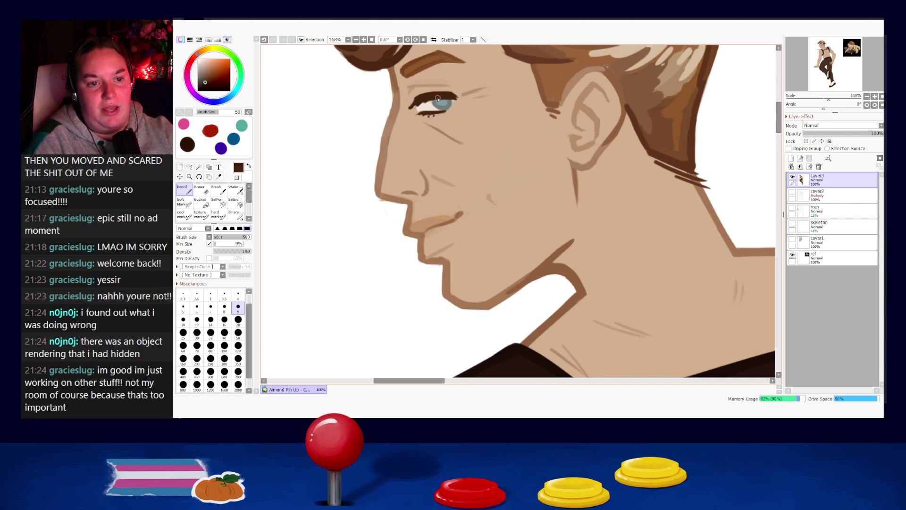
left_click(433, 91, "alt")
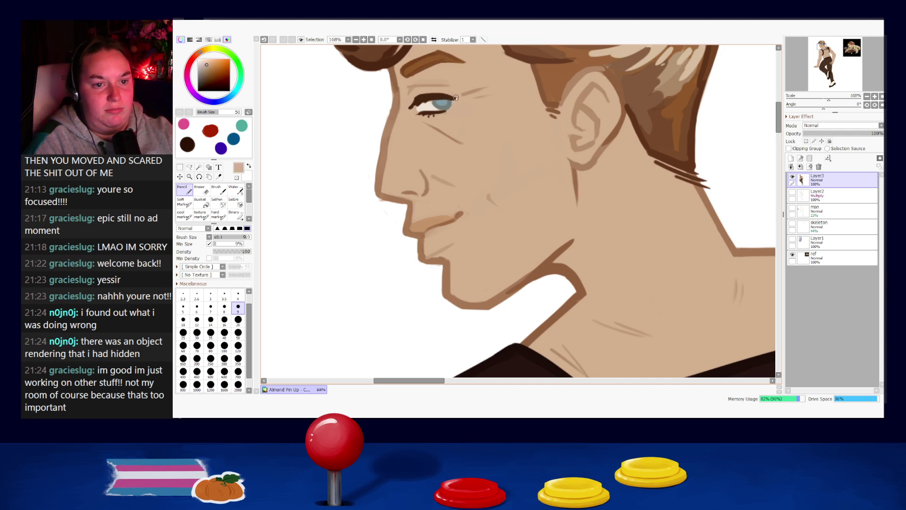
left_click(447, 103, "alt")
left_click(446, 105, "alt")
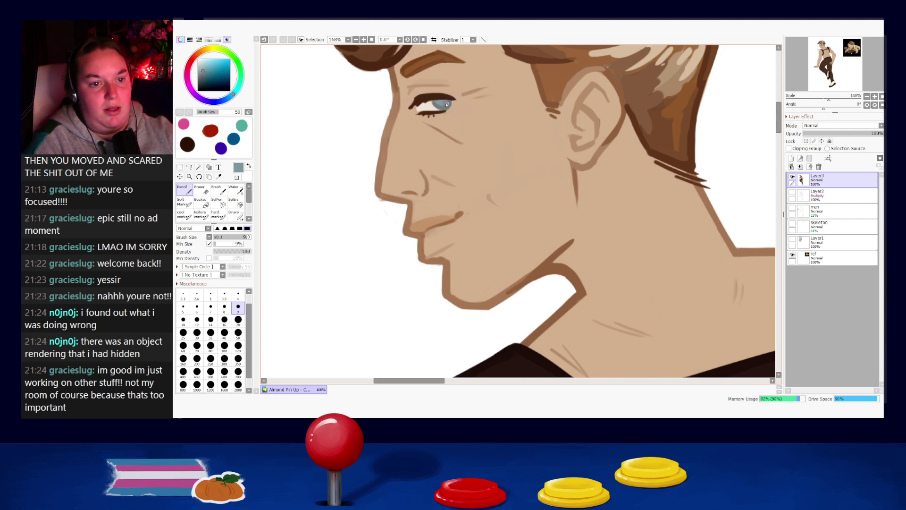
left_click(455, 107, "alt")
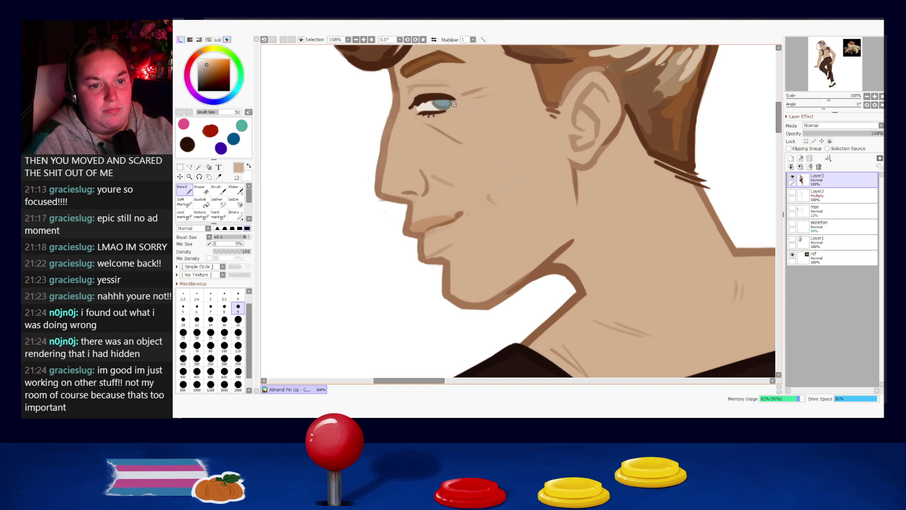
left_click(346, 146, "alt")
key("ctrl+z")
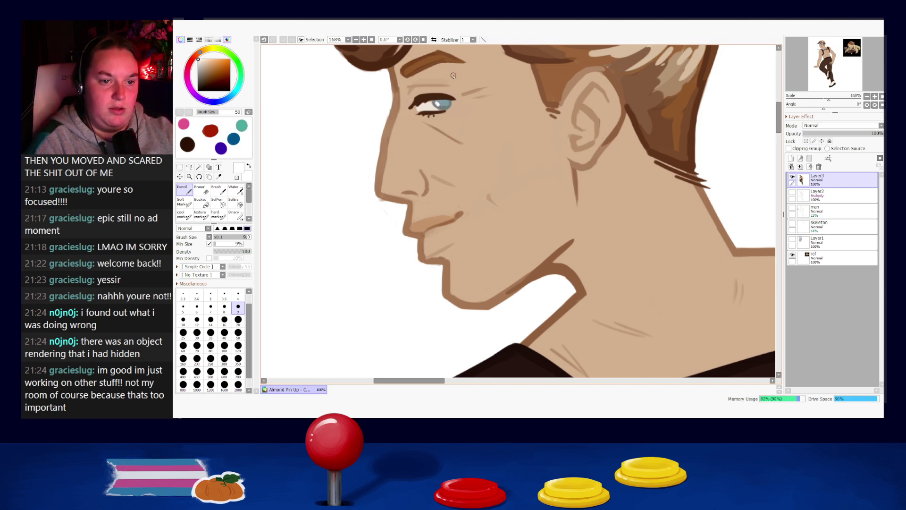
- Redraw the inner outline of the bent upper arm from the armpit toward the elbow with a size 20 brown pencil
scroll(449, 81, "down", 6)
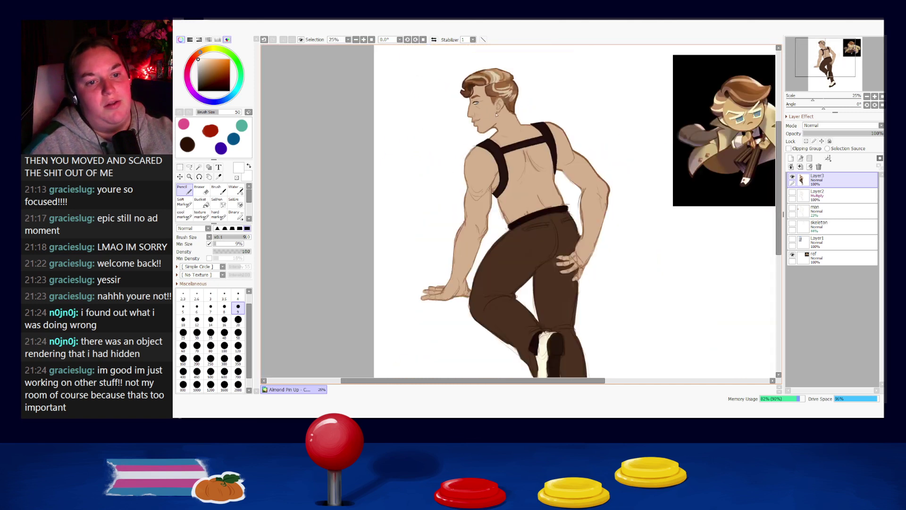
scroll(570, 191, "up", 4)
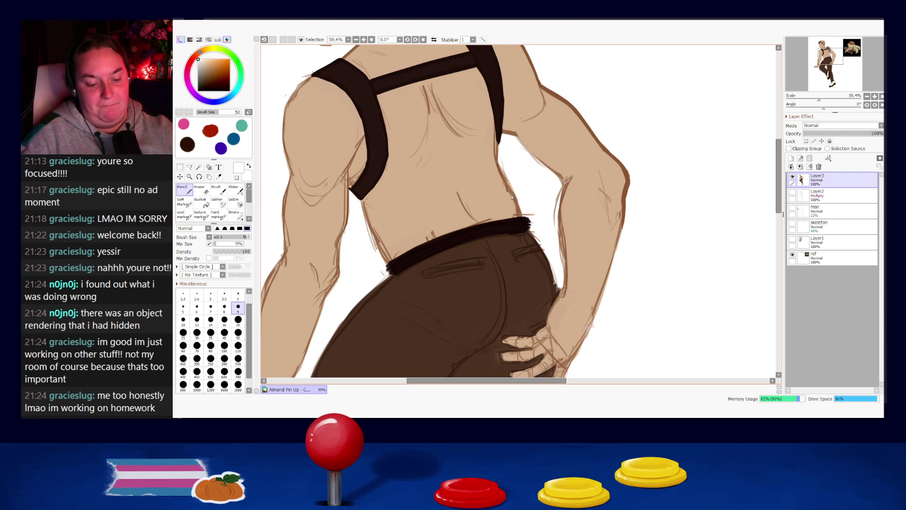
left_click(514, 131, "alt")
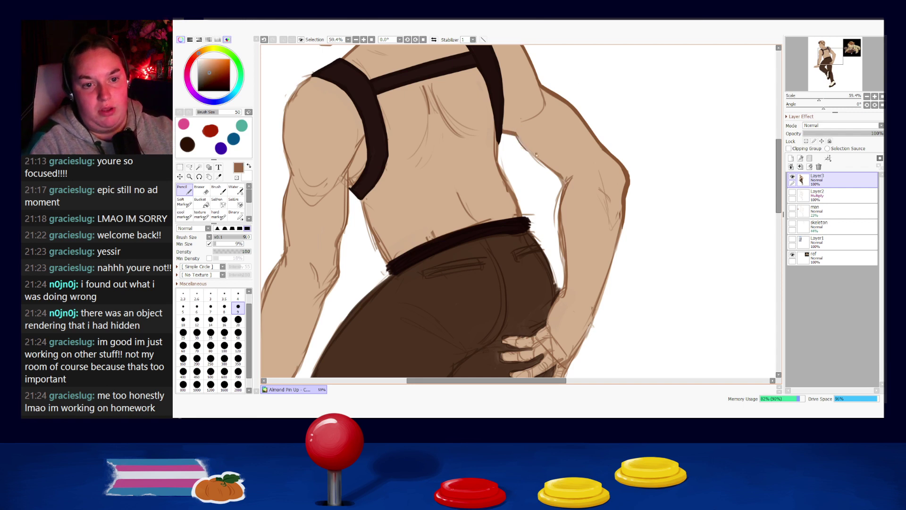
key("bracketright")
key("bracketright")
key("bracketright")
key("bracketright")
key("bracketright")
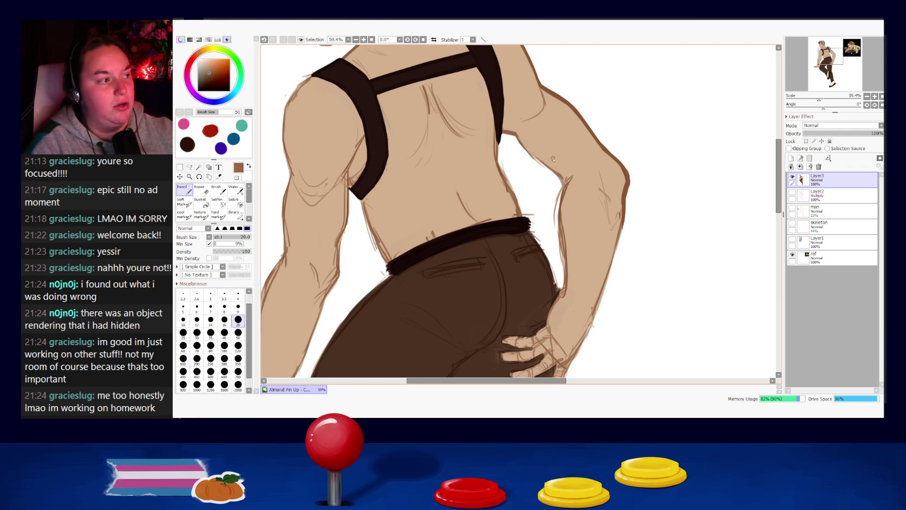
left_click_drag(517, 139, 549, 171)
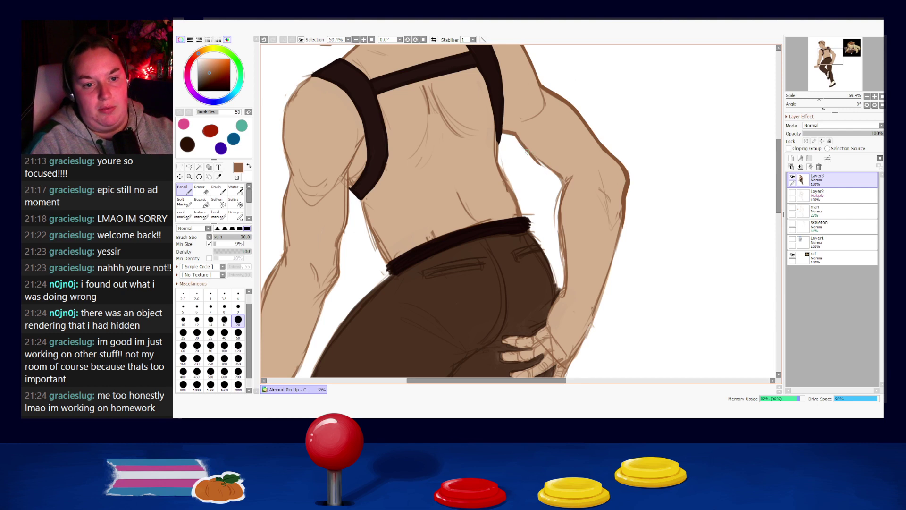
key("ctrl+z")
left_click_drag(515, 135, 562, 180)
key("ctrl+z")
left_click_drag(515, 137, 544, 170)
key("ctrl+z")
key("ctrl+z")
left_click_drag(514, 135, 529, 155)
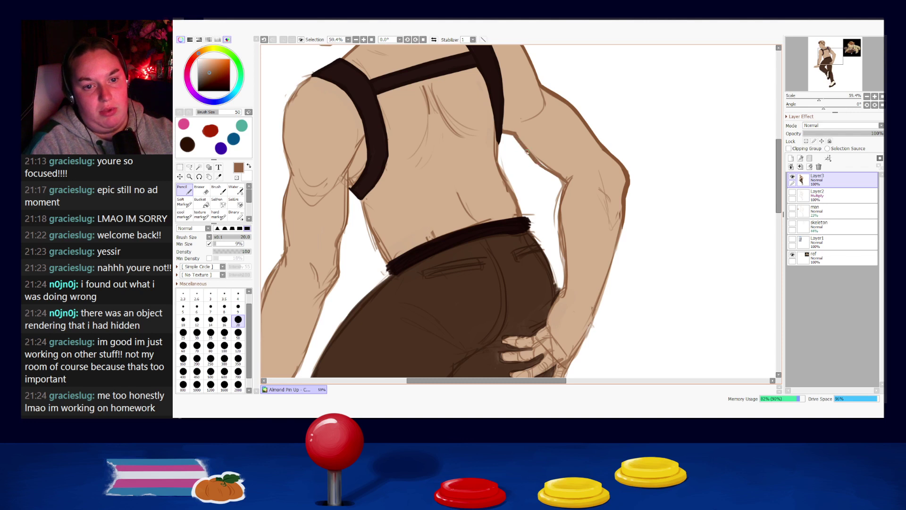
- Clean up the inner arm line near the elbow crease with the skin colour and resample the brown line colour
left_click(534, 150, "alt")
mouse_move(535, 159)
left_mouse_down()
mouse_move(557, 174)
mouse_move(542, 161)
left_mouse_up()
key("ctrl+z")
key("ctrl+z")
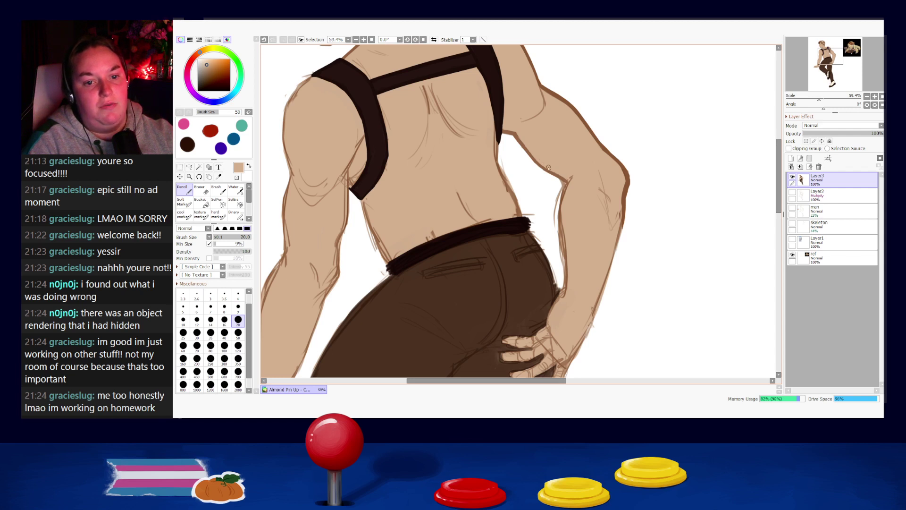
left_click(541, 162, "alt")
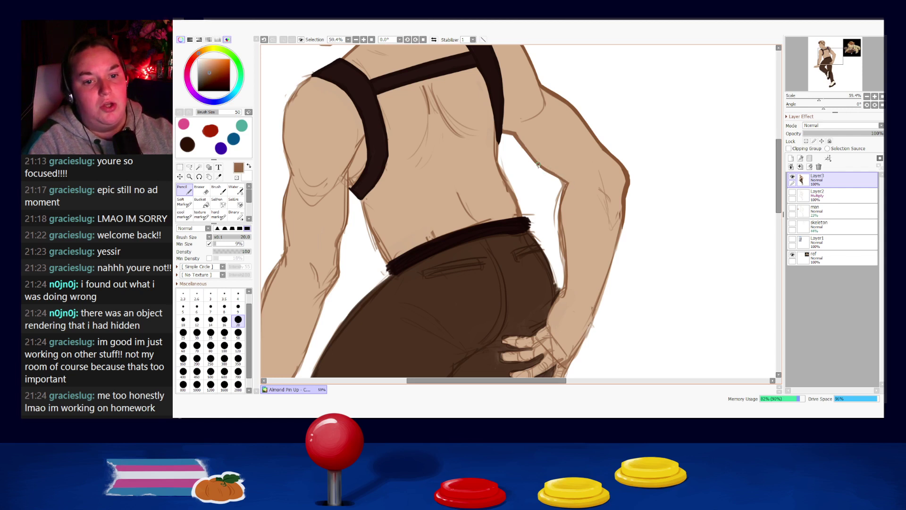
- Redraw the inner forearm outline of the bent arm from the elbow crease down toward the wrist in brown
left_click_drag(553, 228, 516, 200)
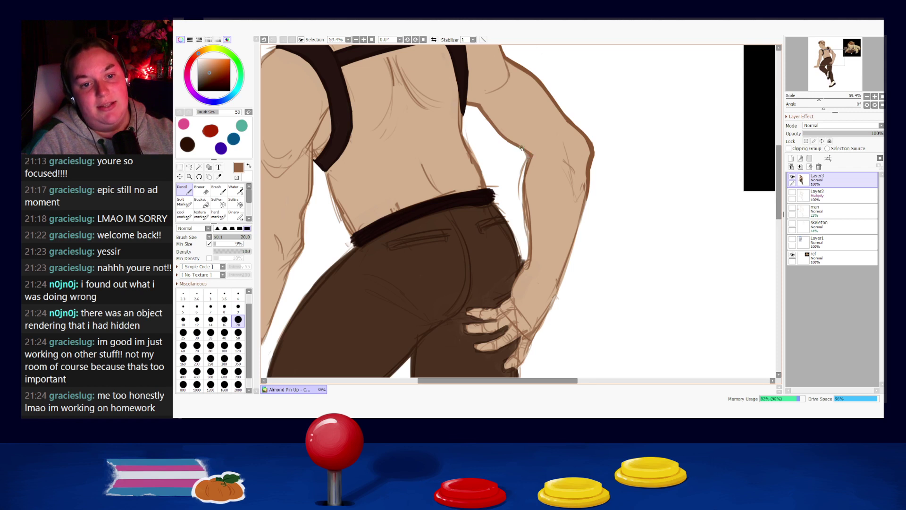
key("ctrl+z")
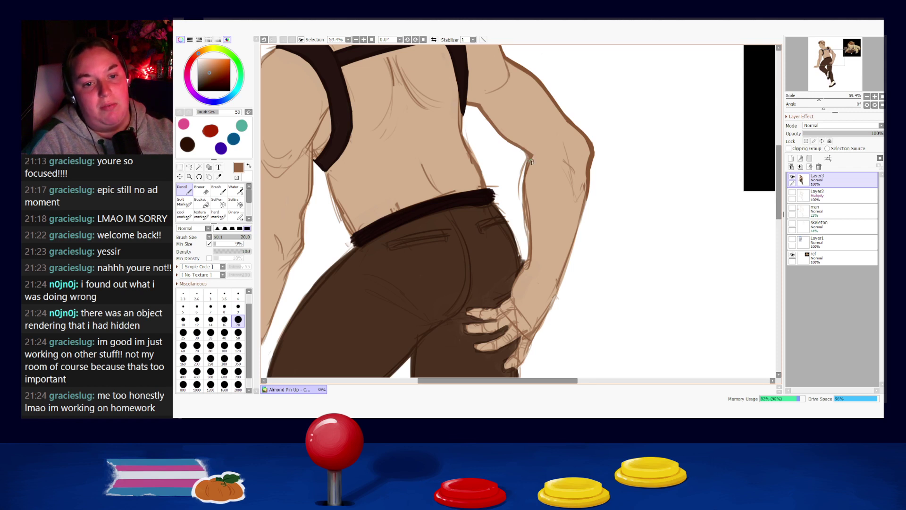
key("ctrl+z")
left_click_drag(531, 157, 521, 216)
key("ctrl+z")
key("ctrl+z")
key("ctrl+z")
left_click_drag(525, 185, 529, 253)
key("ctrl+z")
left_click_drag(533, 159, 530, 208)
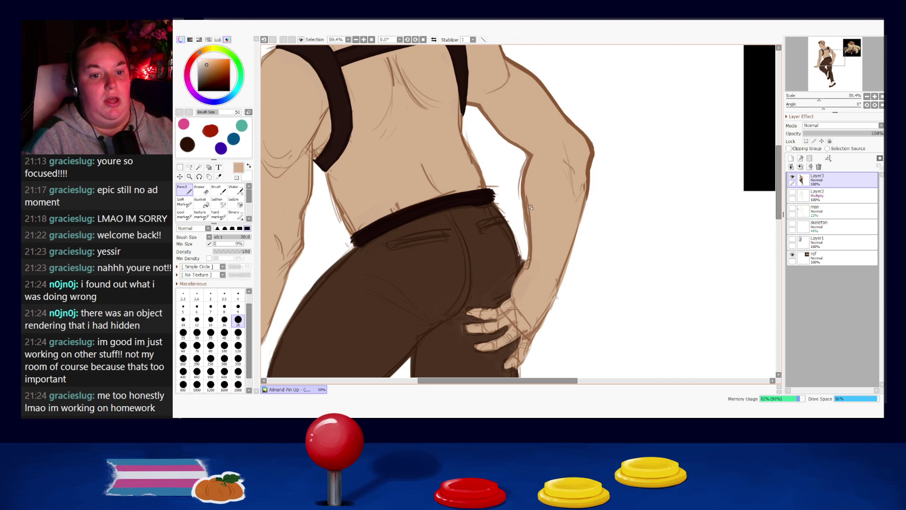
- Smooth the inner edge of the inner forearm outline with strokes in the skin colour
key("ctrl+z")
left_click_drag(529, 168, 526, 236)
key("ctrl+z")
key("ctrl+z")
key("ctrl+z")
key("ctrl+z")
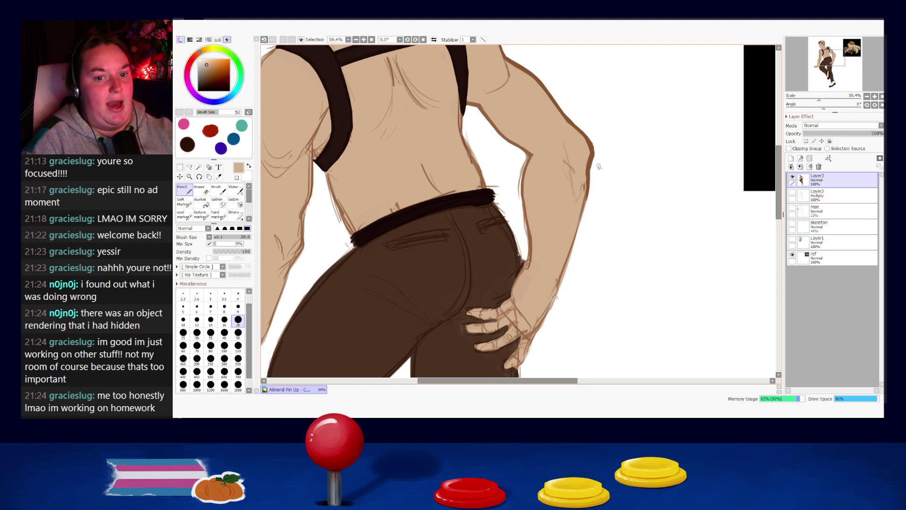
- Redraw the inner forearm outline of the bent arm just below the elbow crease with the sampled brown line colour
left_click(593, 152, "alt")
key("ctrl+z")
mouse_move(532, 155)
left_mouse_down()
mouse_move(523, 196)
mouse_move(533, 242)
left_mouse_up()
key("ctrl+z")
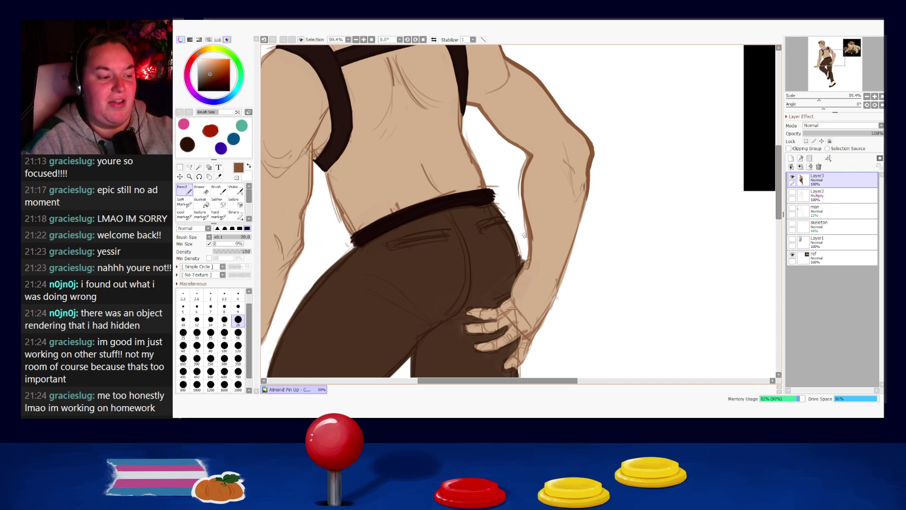
key("ctrl+z")
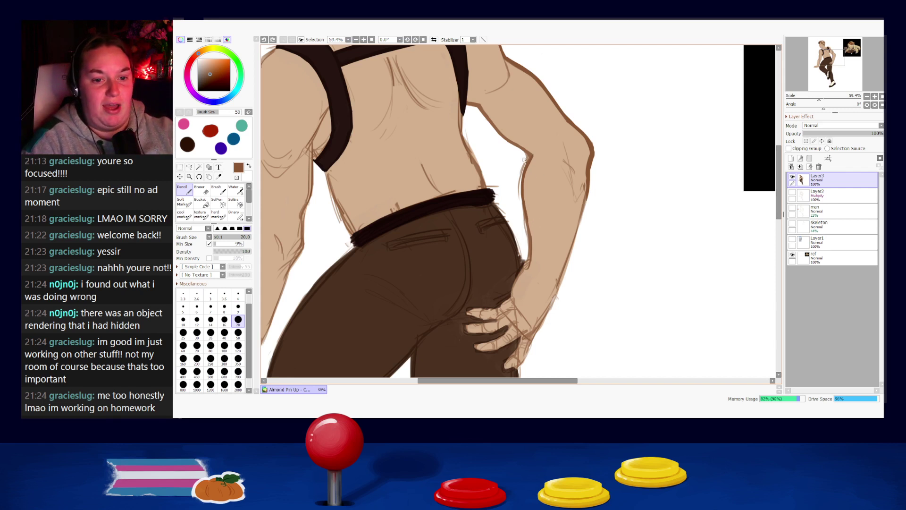
- Erase the rough sketch marks outside the inner forearm outline below the elbow crease with the size 30 eraser
key("e")
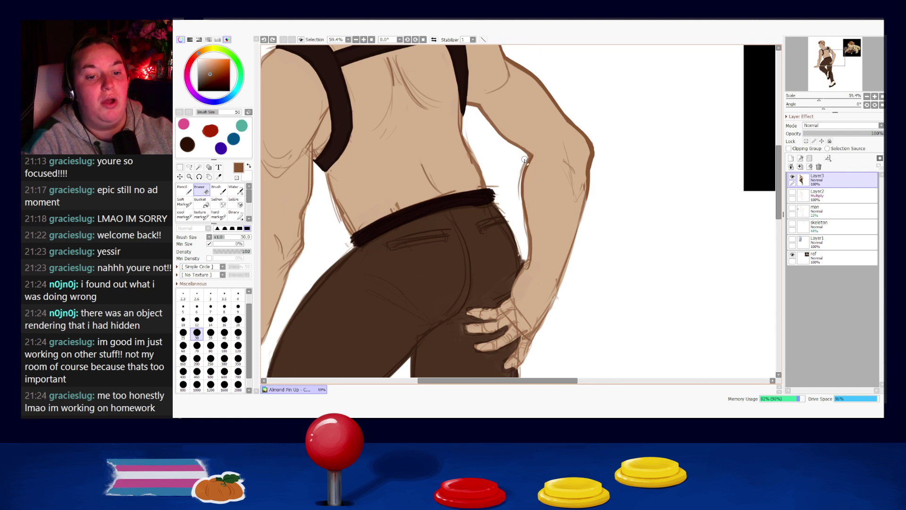
left_click_drag(527, 160, 519, 196)
key("ctrl+z")
mouse_move(525, 163)
left_mouse_down()
mouse_move(518, 197)
mouse_move(523, 218)
mouse_move(519, 186)
mouse_move(529, 216)
left_mouse_up()
key("ctrl+z")
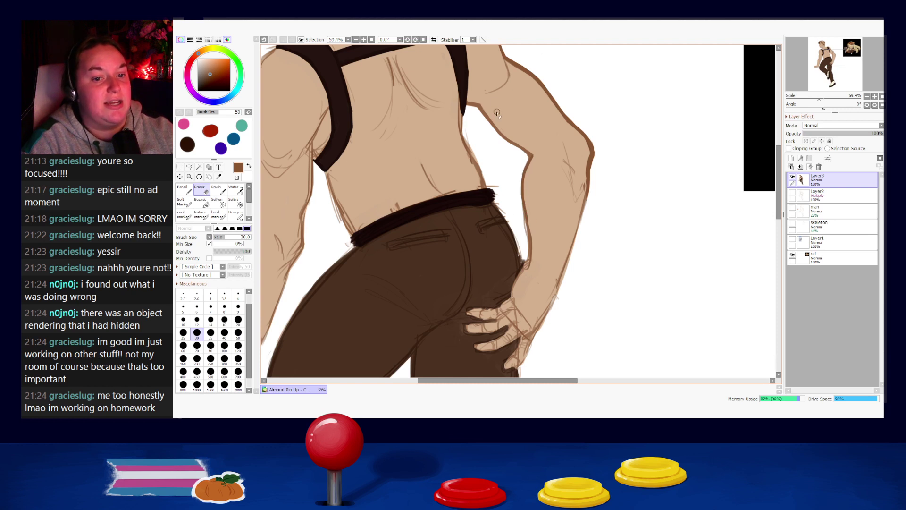
- Sample the skin colour and erase stray marks along the underside of the bent upper arm
key("n")
left_click(522, 117, "alt")
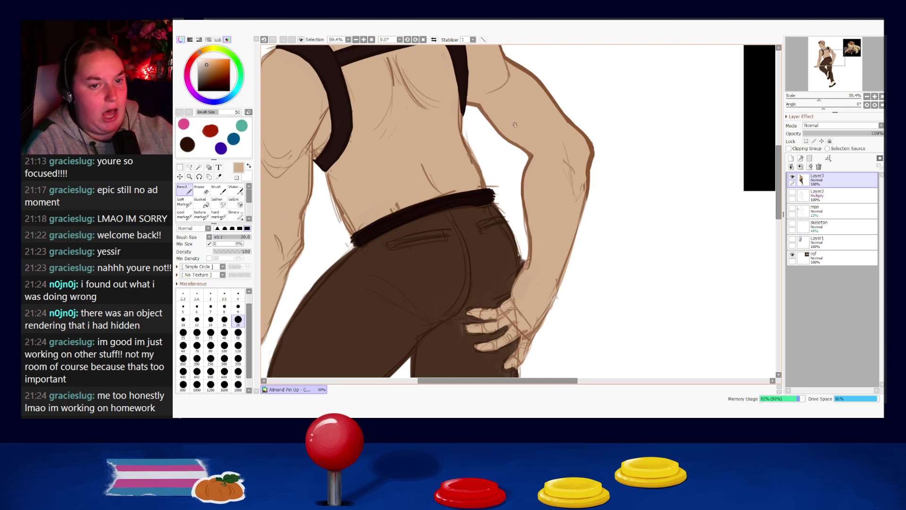
key("e")
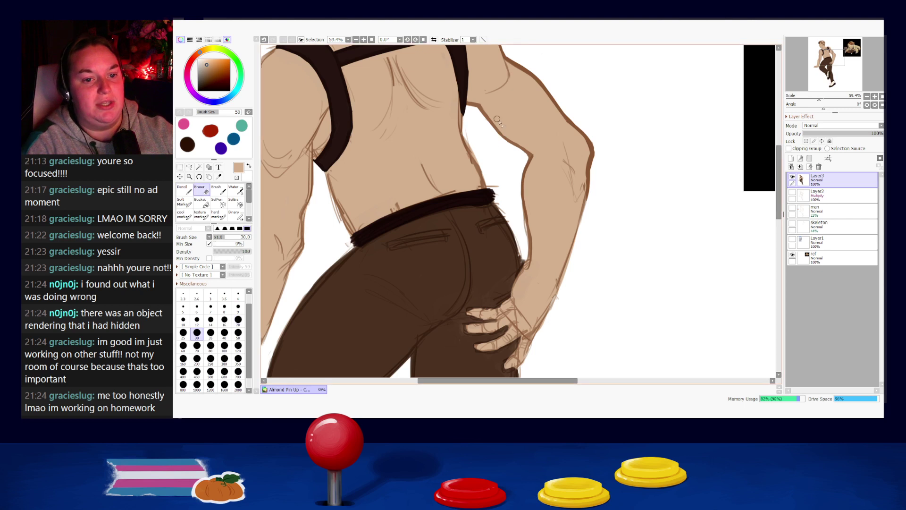
left_click_drag(482, 122, 505, 143)
key("ctrl+z")
left_click_drag(479, 114, 505, 148)
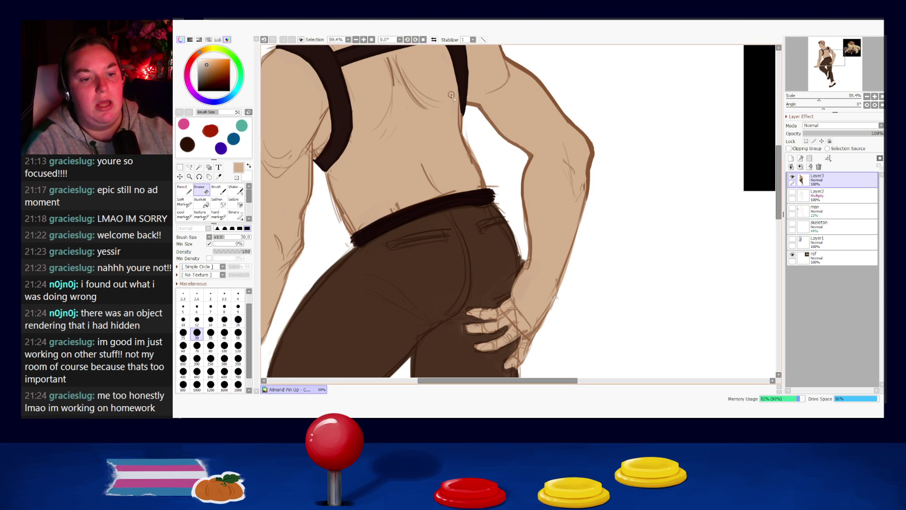
- Redraw the curved muscle crease on the bent upper arm in the sampled brown line colour
key("n")
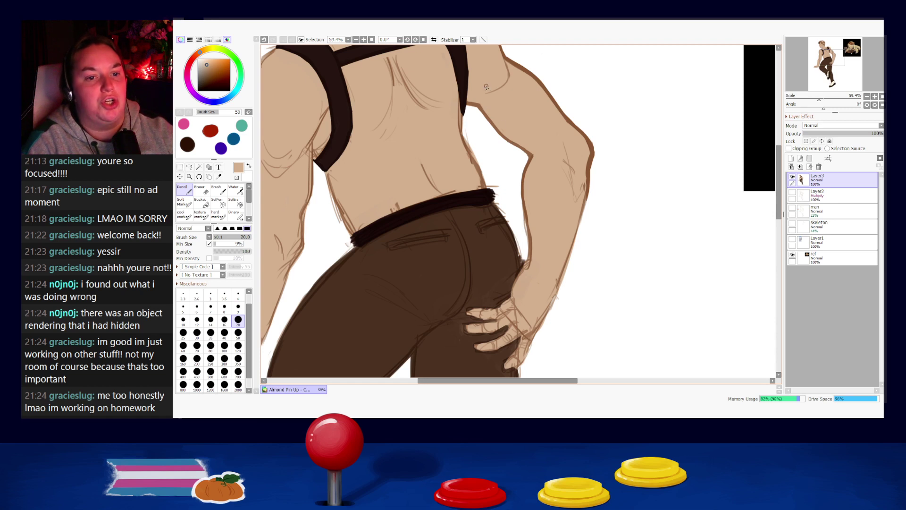
left_click(505, 62, "alt")
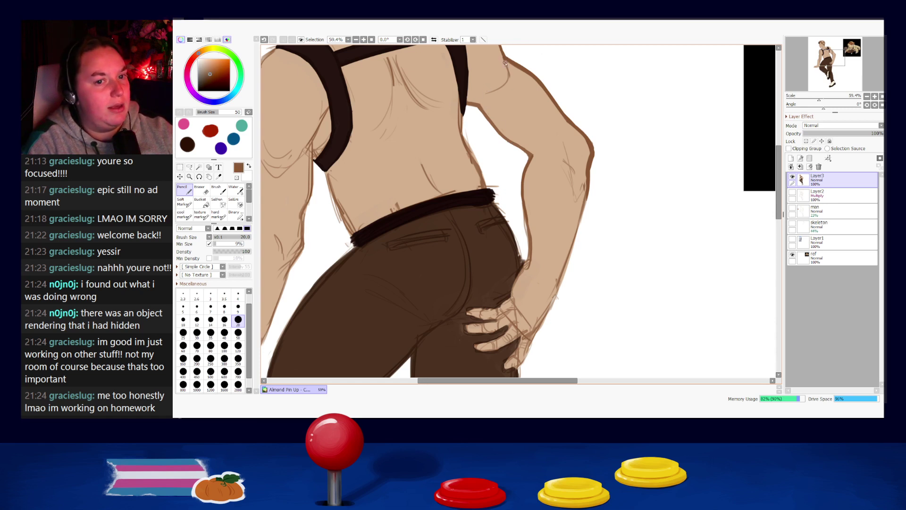
key("ctrl+z")
left_click(508, 69, "alt")
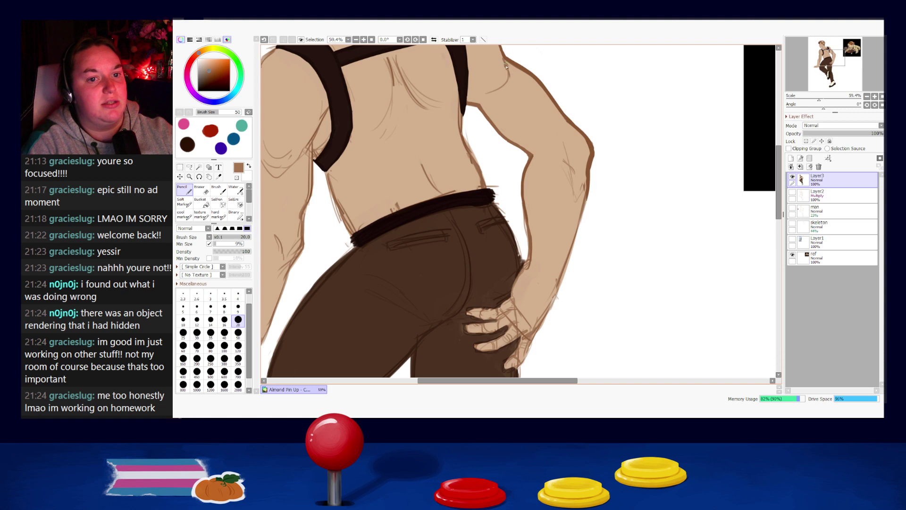
key("ctrl+z")
mouse_move(505, 63)
left_mouse_down()
mouse_move(509, 77)
mouse_move(494, 92)
left_mouse_up()
key("ctrl+z")
key("ctrl+z")
- Trim the lower end of the upper arm's muscle crease with the skin colour
left_click(502, 85, "alt")
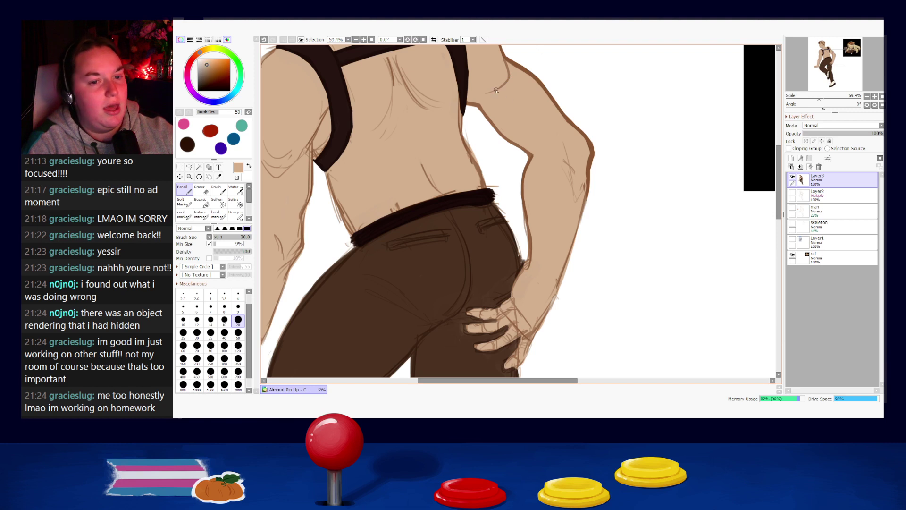
key("ctrl+z")
left_click_drag(491, 93, 505, 96)
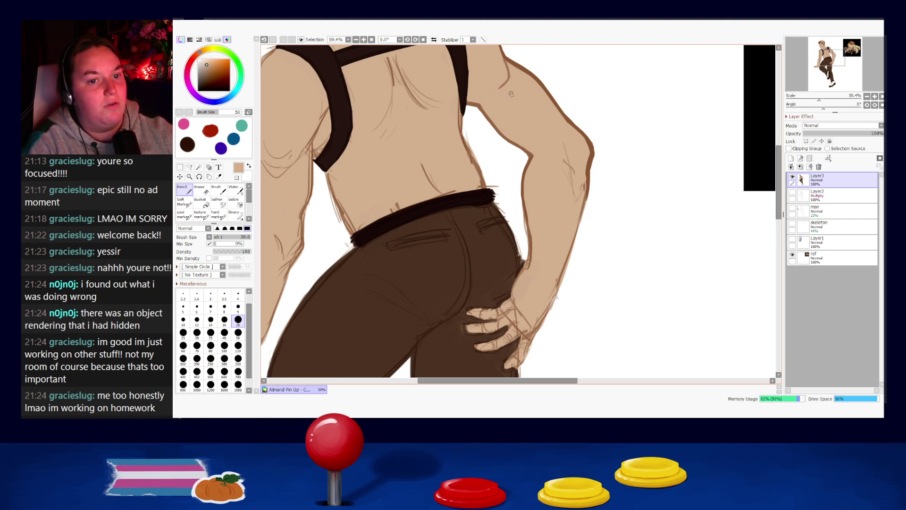
- Redraw the short crease line inside the elbow of the bent arm in a sampled light brown
left_click_drag(553, 104, 565, 180)
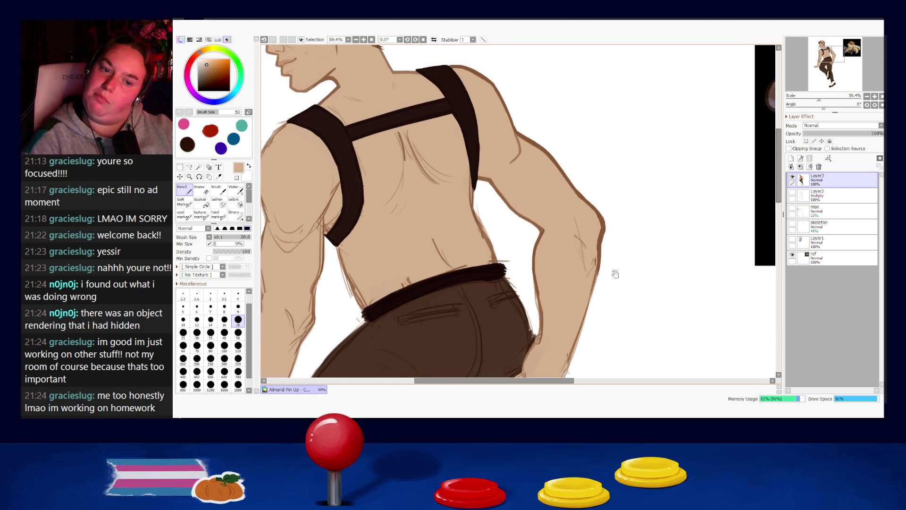
mouse_move(577, 237)
left_mouse_down()
mouse_move(566, 163)
mouse_move(579, 116)
left_mouse_up()
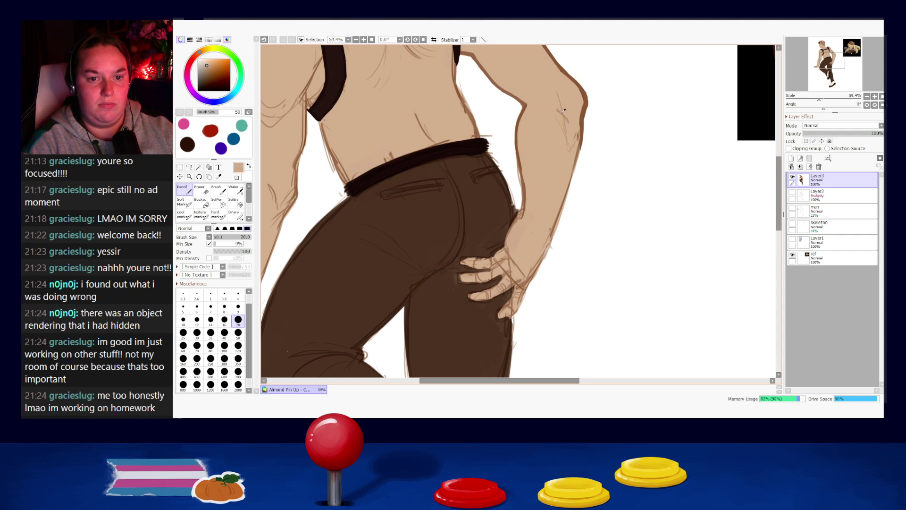
left_click(559, 113, "alt")
left_click_drag(557, 110, 568, 123)
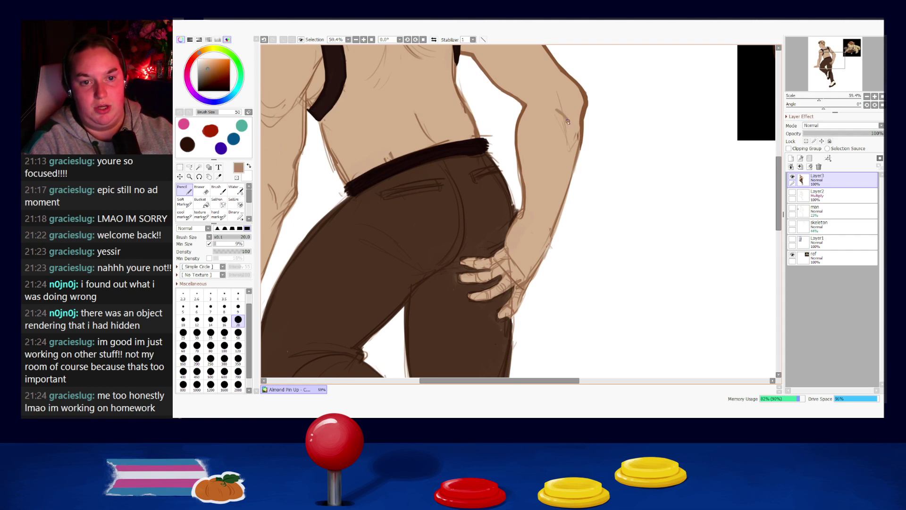
- Paint over the rough sketch lines beside the elbow and upper forearm with the skin colour
left_click(567, 116, "alt")
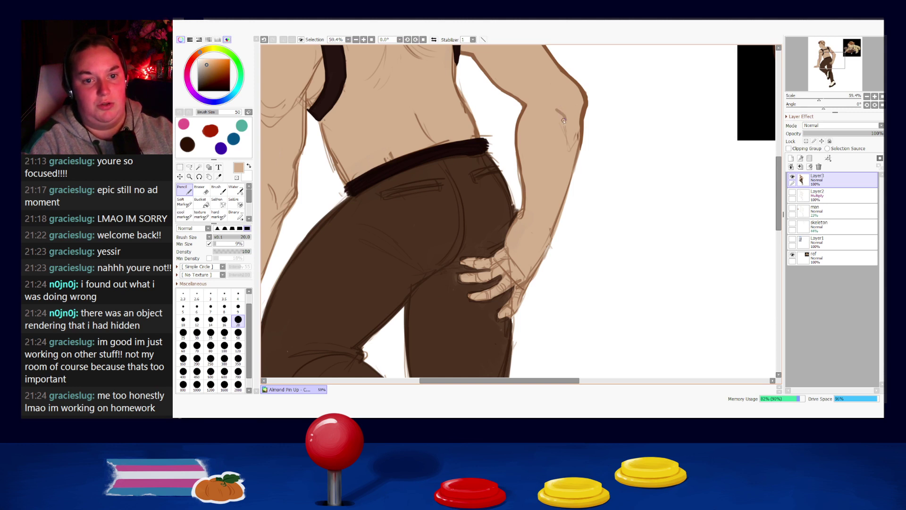
left_click_drag(578, 122, 579, 147)
key("ctrl+z")
key("ctrl+z")
left_click_drag(578, 113, 574, 150)
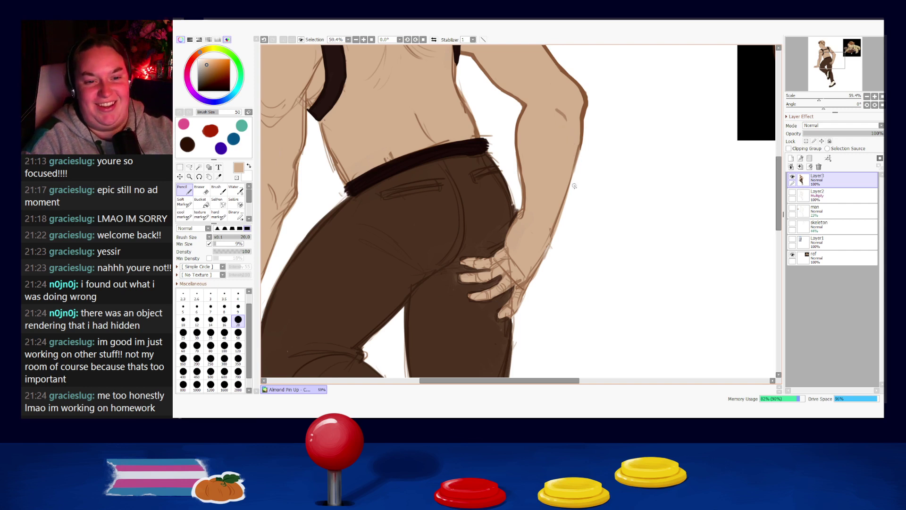
- Erase stray marks along the inner forearm outline near the wrist
left_click_drag(492, 125, 487, 102)
key("e")
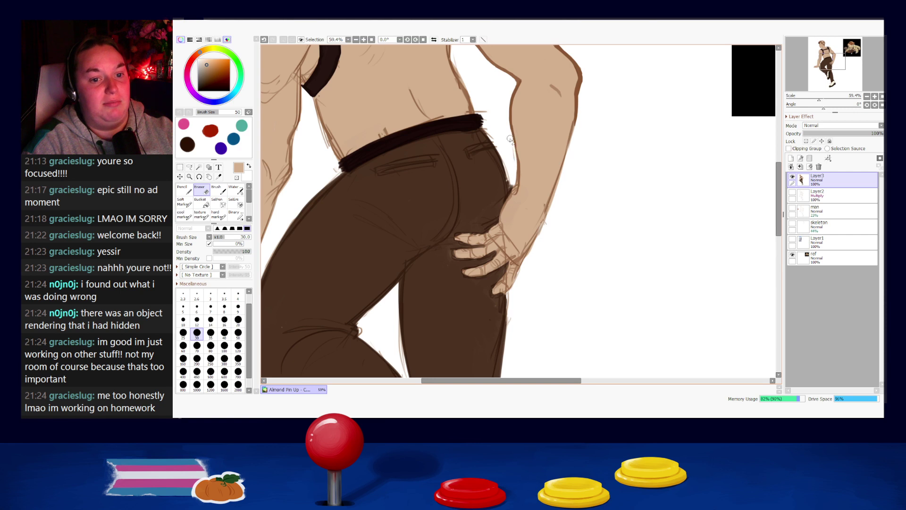
left_click_drag(514, 157, 518, 183)
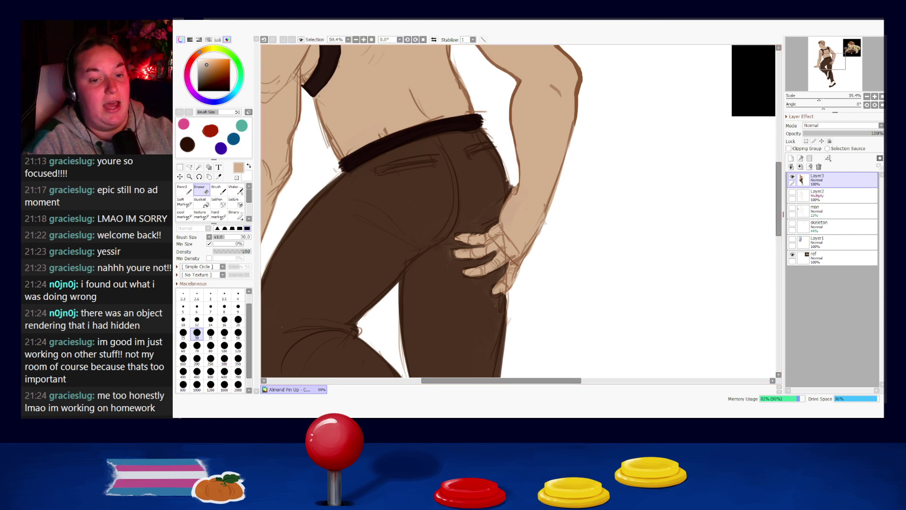
key("ctrl+z")
- Redraw the lower inner forearm outline in brown down to where the wrist meets the hip
key("n")
right_click(515, 138)
left_click_drag(515, 138, 518, 161)
key("ctrl+z")
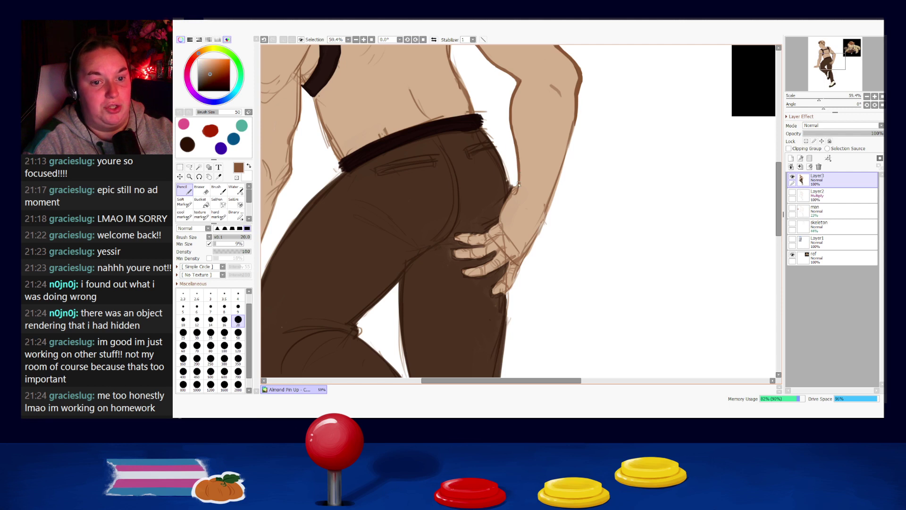
key("ctrl+z")
key("ctrl+z")
left_click_drag(517, 187, 497, 222)
key("ctrl+z")
key("ctrl+z")
right_click(504, 207)
key("ctrl+z")
key("ctrl+z")
key("ctrl+z")
key("ctrl+z")
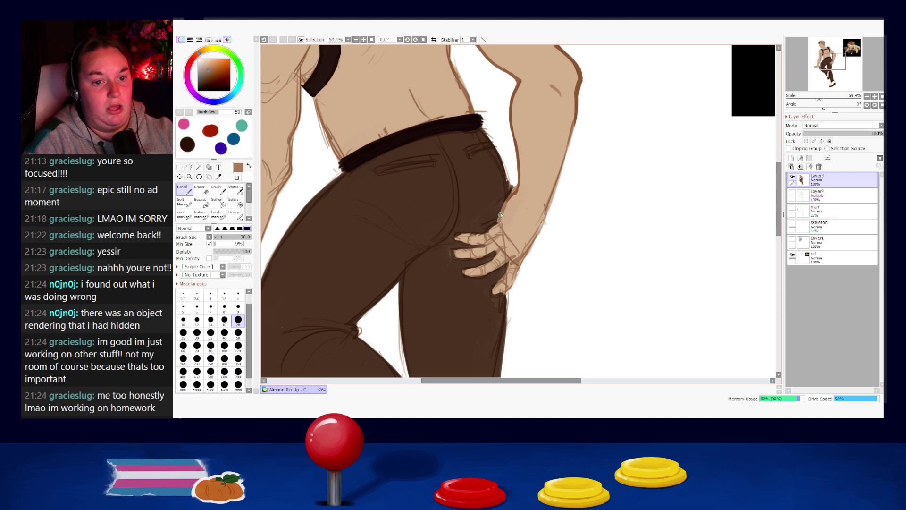
- Resample the outline and skin colours, and erase the rough edge where the inner wrist meets the trousers
left_click(509, 199, "alt")
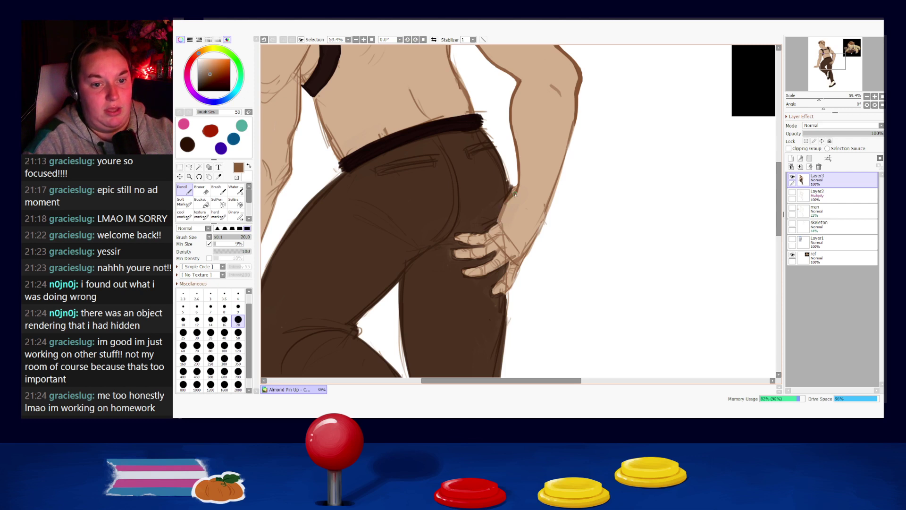
left_click(517, 191, "alt")
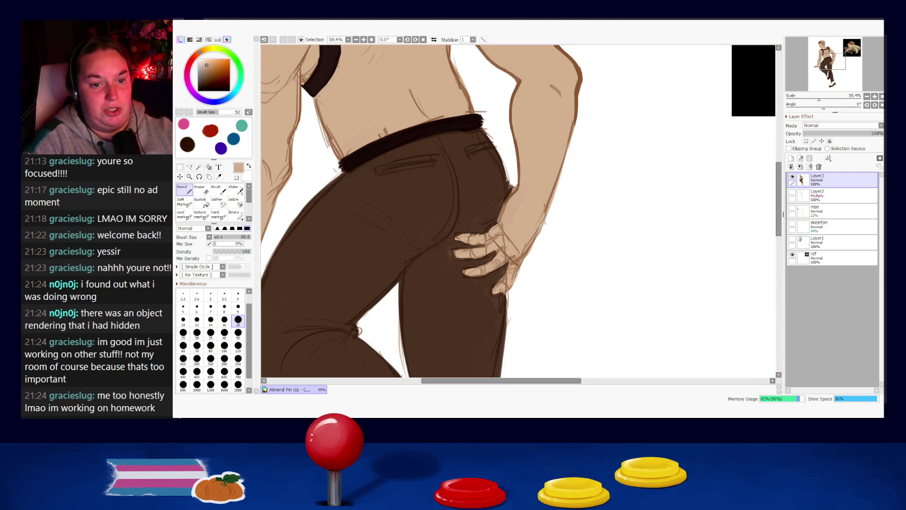
key("e")
left_click_drag(512, 185, 512, 191)
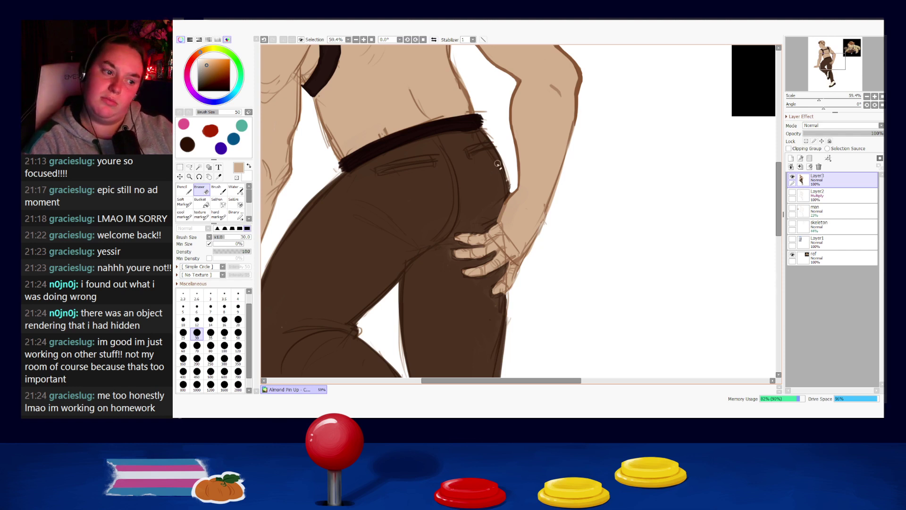
- Try to redraw the outer forearm outline just below the elbow in the sampled brown
right_click(575, 125)
key("ctrl+z")
key("n")
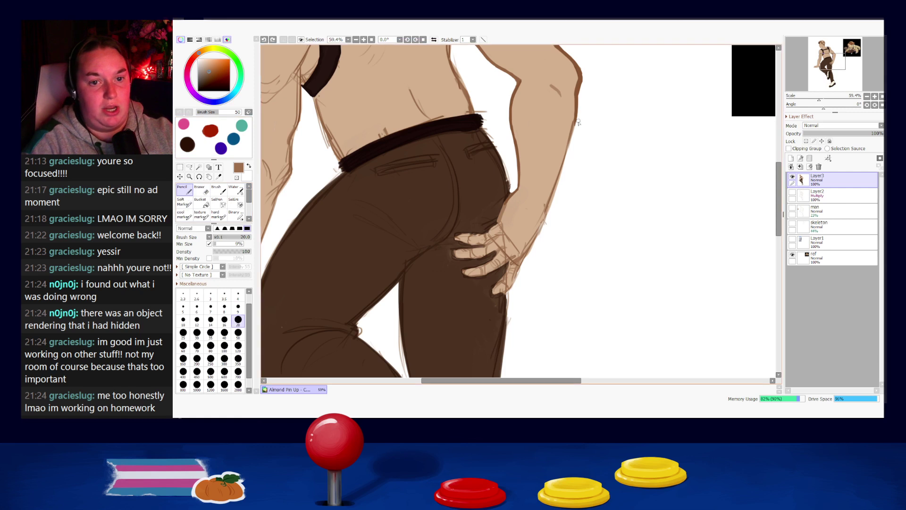
left_click_drag(575, 123, 565, 155)
key("ctrl+z")
key("ctrl+z")
key("ctrl+z")
left_click_drag(575, 116, 569, 147)
key("ctrl+z")
left_click_drag(576, 115, 563, 158)
key("ctrl+z")
key("ctrl+z")
key("ctrl+z")
mouse_move(577, 123)
left_mouse_down()
mouse_move(566, 157)
mouse_move(575, 121)
mouse_move(571, 137)
left_mouse_up()
key("ctrl+z")
key("ctrl+z")
- Redraw the outer forearm outline of the bent arm from the elbow toward the wrist with the brown pencil
key("alt+space")
mouse_move(695, 73)
left_mouse_down()
mouse_move(462, 120)
mouse_move(396, 194)
mouse_move(519, 148)
left_mouse_up()
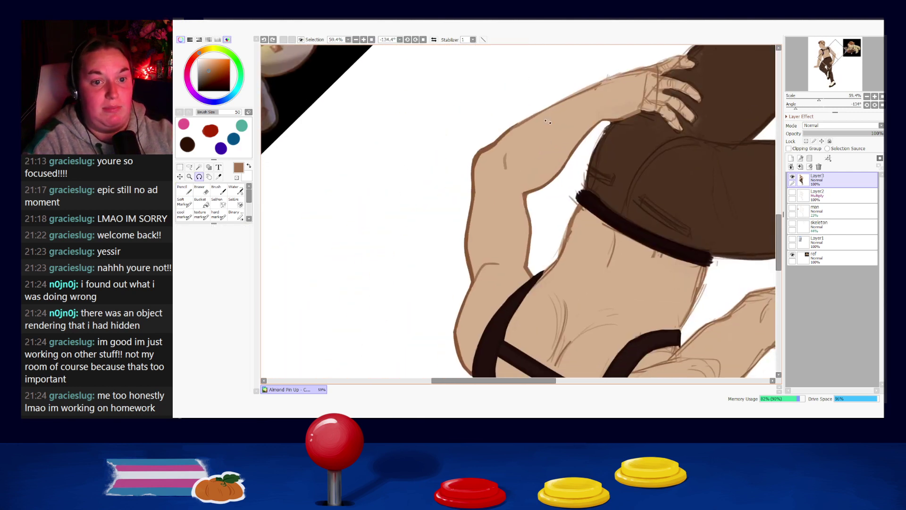
left_click(186, 193)
mouse_move(508, 132)
left_mouse_down()
mouse_move(562, 100)
mouse_move(476, 154)
mouse_move(529, 117)
left_mouse_up()
key("ctrl+z")
right_click(504, 133)
key("ctrl+z")
key("ctrl+z")
left_click_drag(471, 144, 525, 121)
key("ctrl+z")
key("ctrl+z")
- Erase the stray sketch lines outside the outer forearm, wrist and outstretched finger with the size 30 eraser
left_click(208, 192)
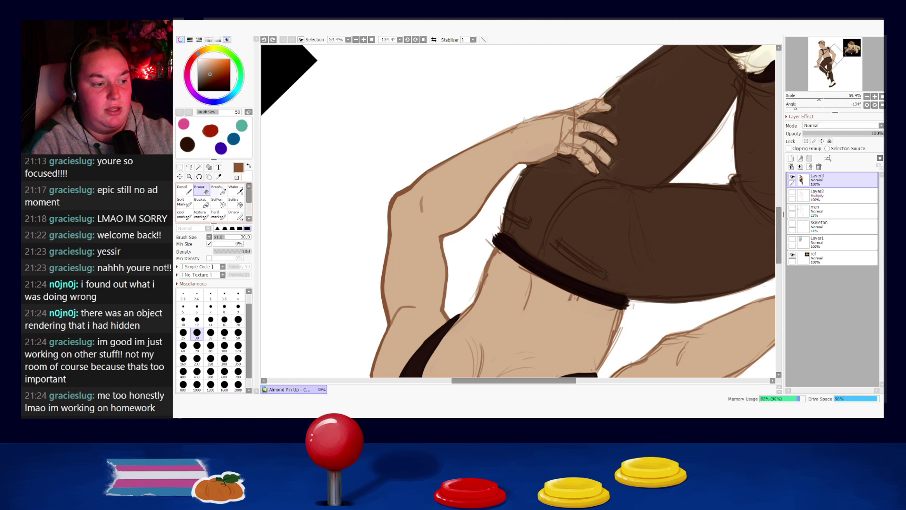
left_click_drag(501, 129, 596, 98)
key("ctrl+z")
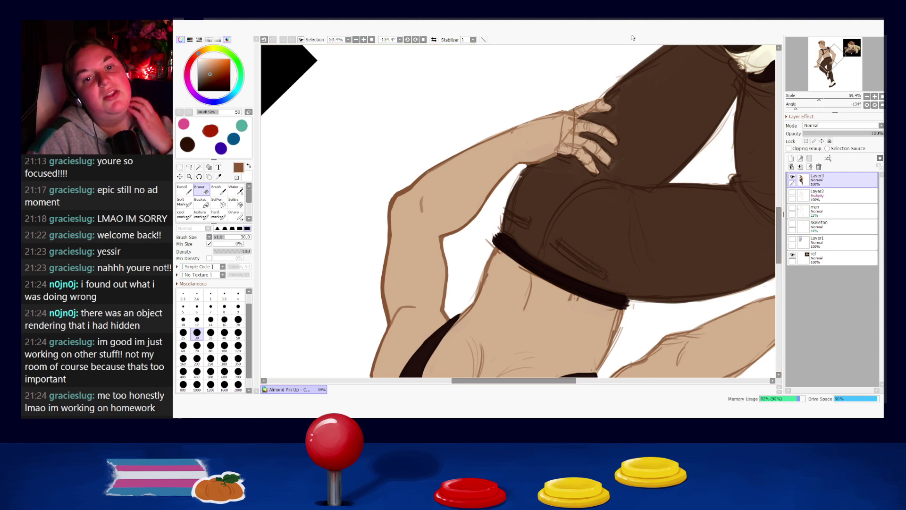
- Paint over the rough sketch lines on the outermost finger of the hand on the hip with the skin colour
key("n")
right_click(601, 101)
key("ctrl+z")
left_click(600, 104, "alt")
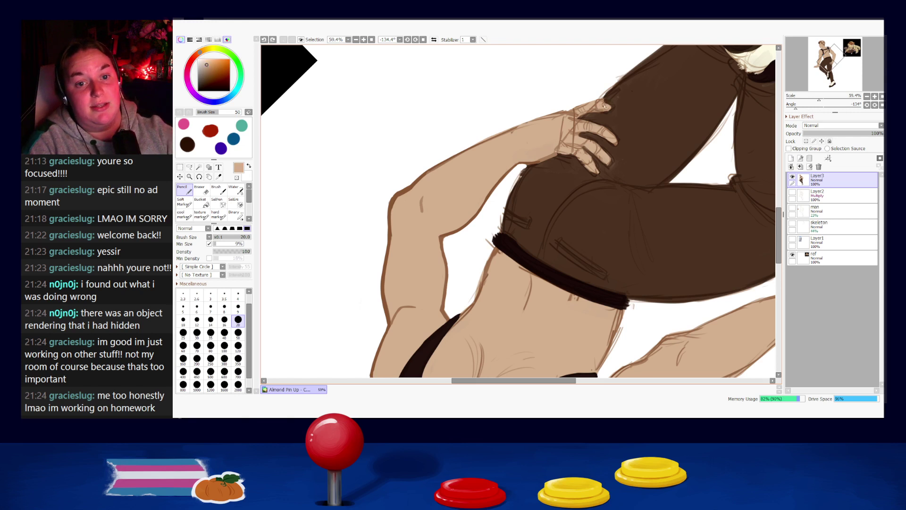
left_click_drag(606, 105, 610, 111)
key("ctrl+z")
key("ctrl+z")
key("ctrl+z")
key("ctrl+z")
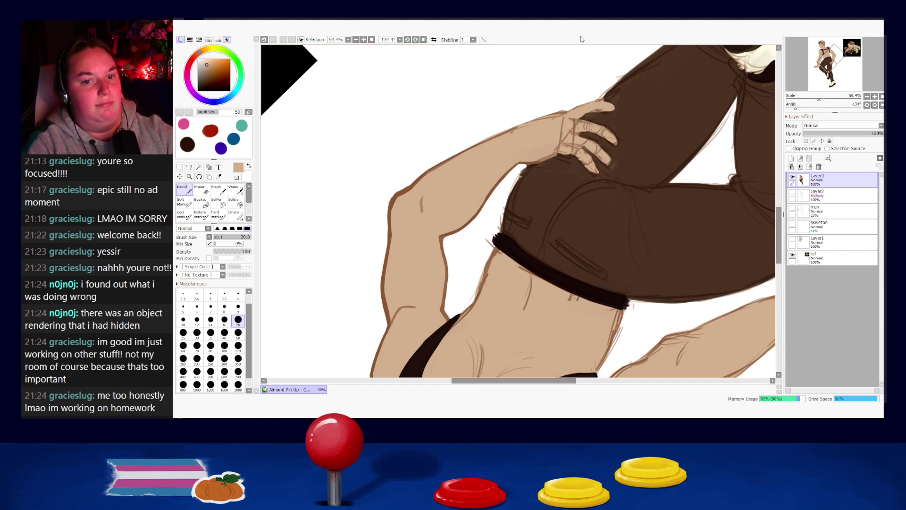
- Redraw the outer hand outline between the wrist and the base of the outermost finger in the sampled brown
key("e")
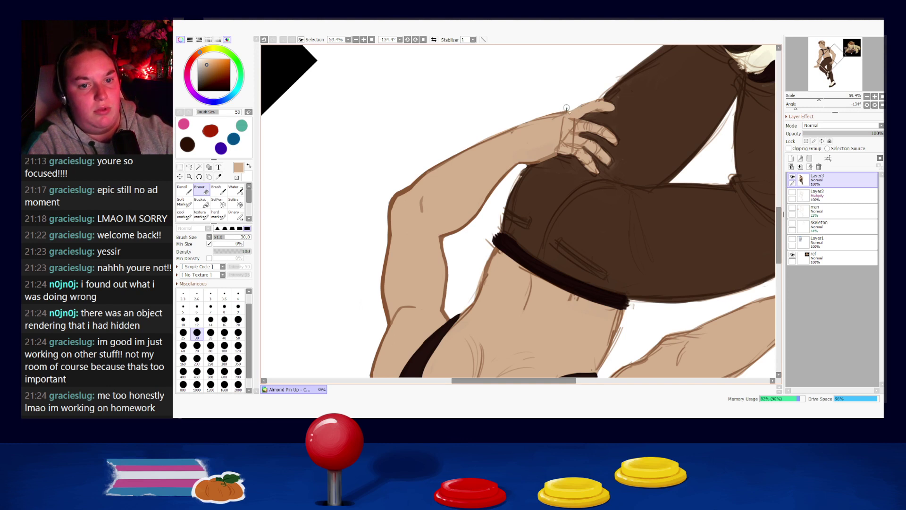
key("n")
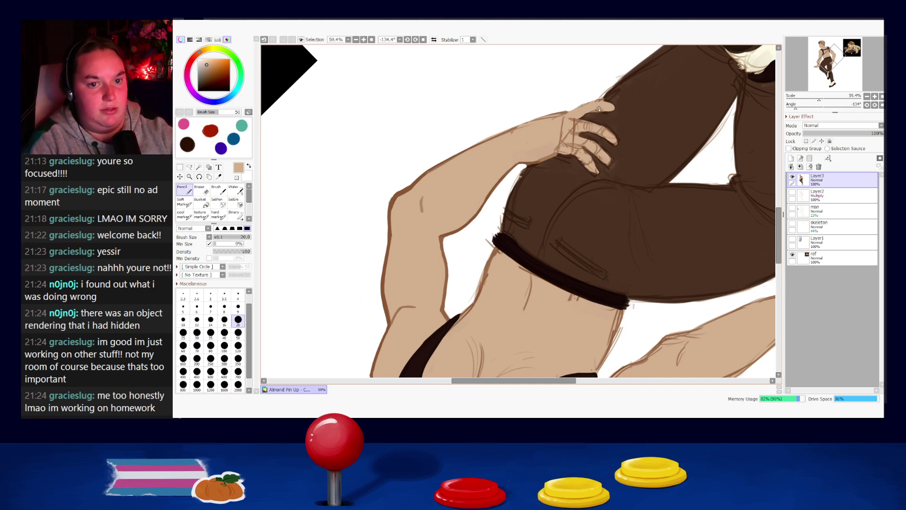
left_click(566, 112, "alt")
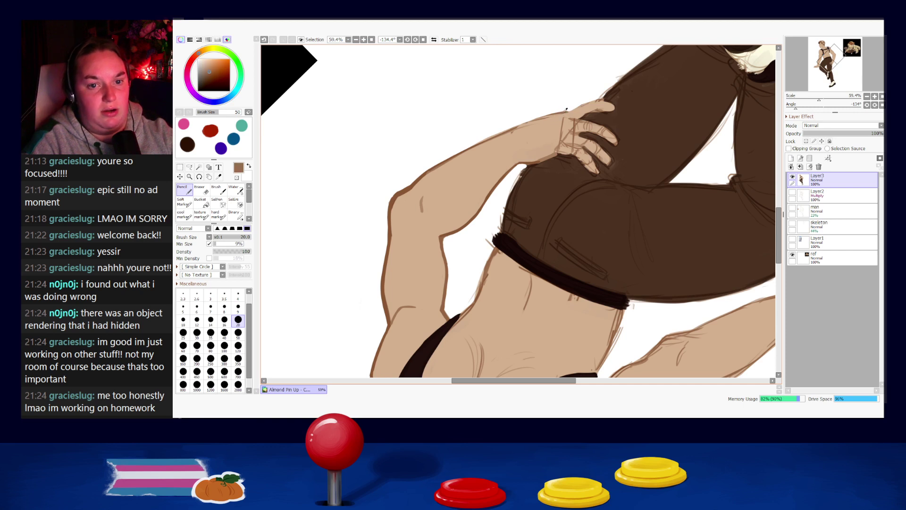
key("ctrl+z")
left_click_drag(562, 115, 577, 109)
key("ctrl+z")
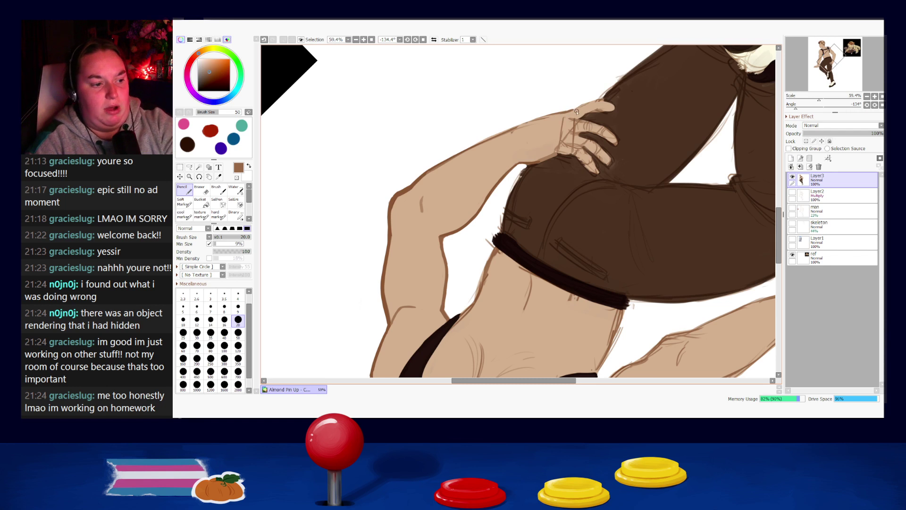
key("ctrl+z")
- Redraw the outline of the outermost finger from its base to the tip in brown
mouse_move(571, 110)
left_mouse_down()
mouse_move(598, 100)
mouse_move(614, 105)
mouse_move(609, 116)
mouse_move(614, 111)
left_mouse_up()
key("ctrl+z")
key("ctrl+z")
key("ctrl+z")
key("ctrl+z")
key("ctrl+z")
key("ctrl+z")
key("ctrl+z")
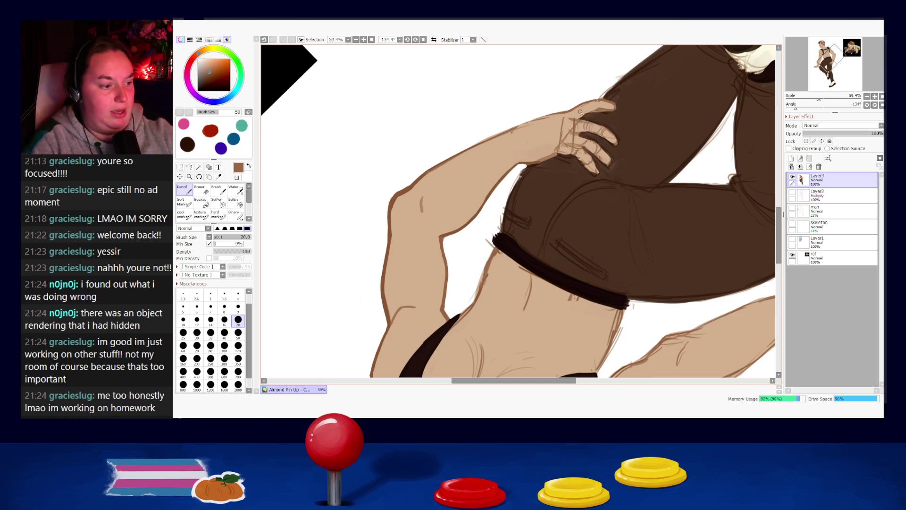
- Refine the underside outline of the hip hand's outermost finger in brown, touching up its edges with the sampled skin and trouser colours
key("ctrl+z")
key("ctrl+z")
left_click_drag(614, 106, 602, 113)
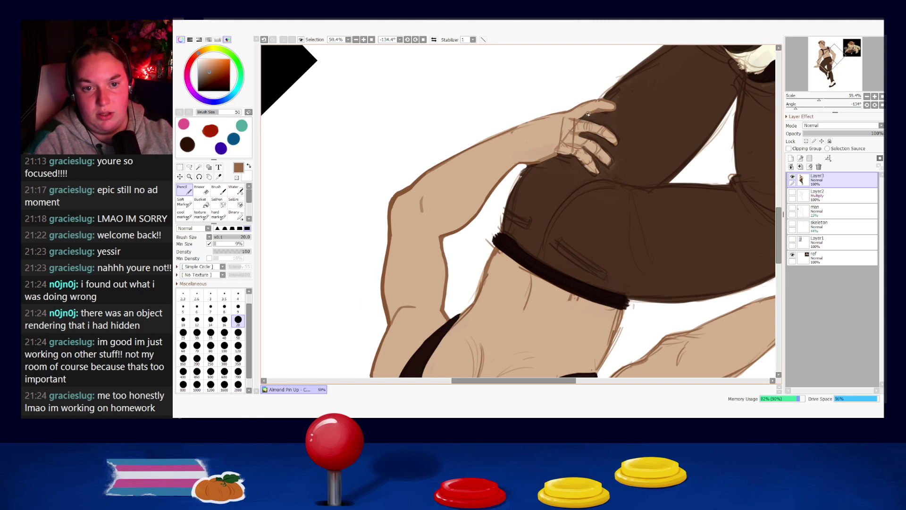
left_click(585, 115, "alt")
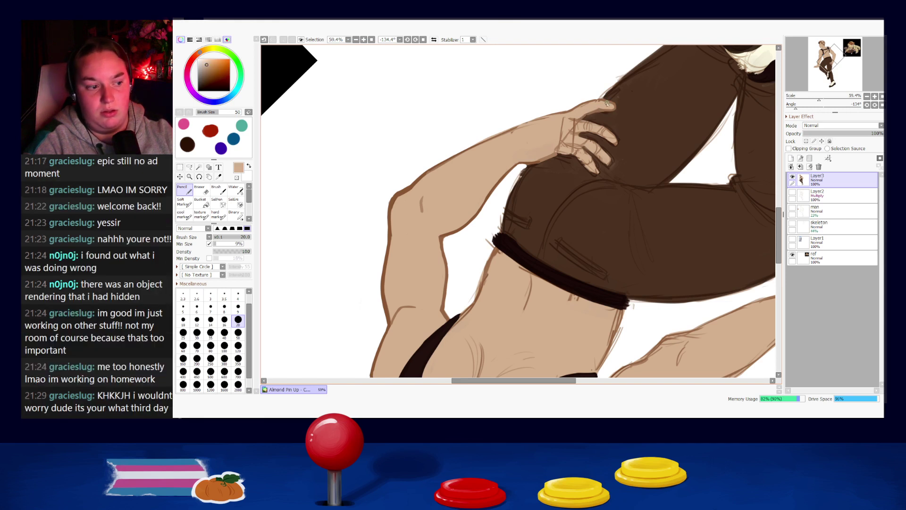
left_click(604, 116, "alt")
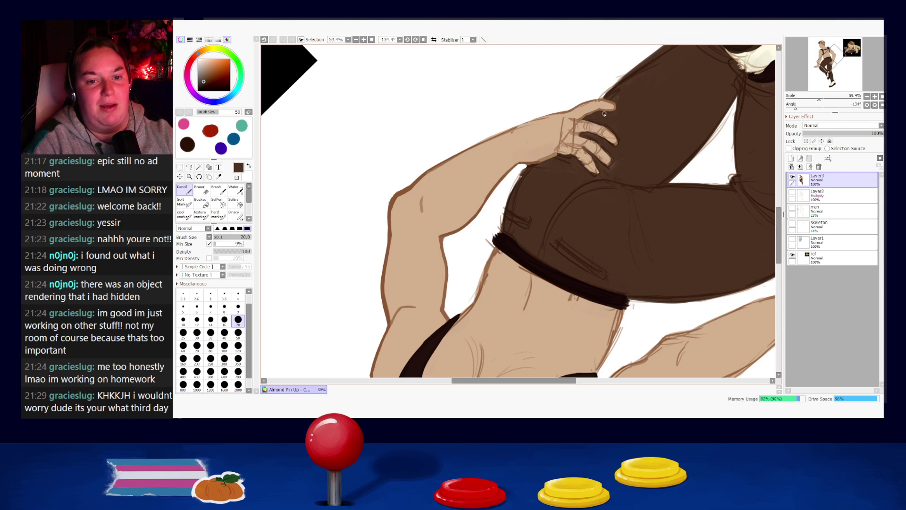
left_click(591, 104, "alt")
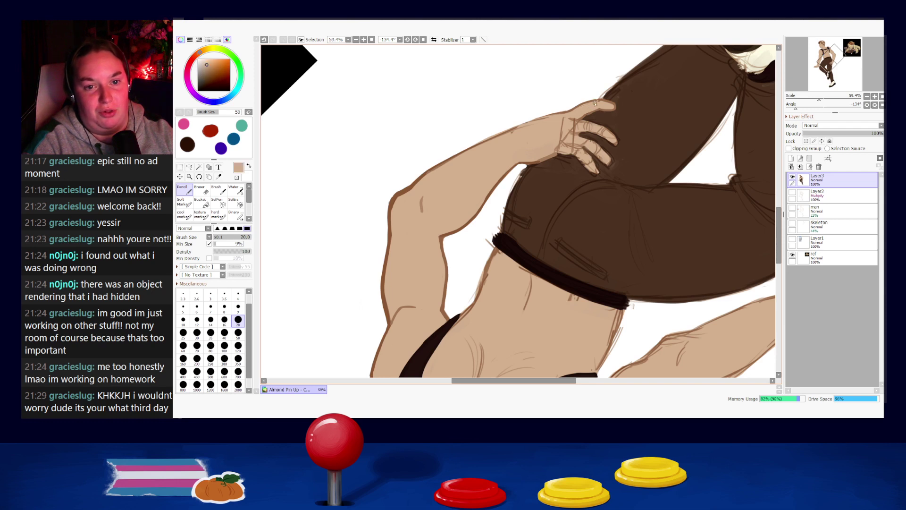
left_click(591, 99, "alt")
mouse_move(587, 103)
left_mouse_down()
mouse_move(599, 99)
mouse_move(587, 104)
left_mouse_up()
key("ctrl+z")
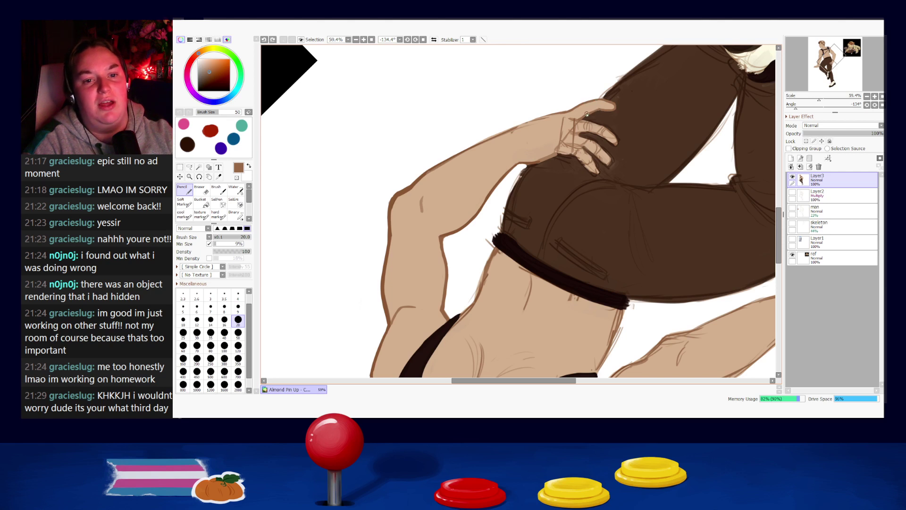
left_click(592, 111, "alt")
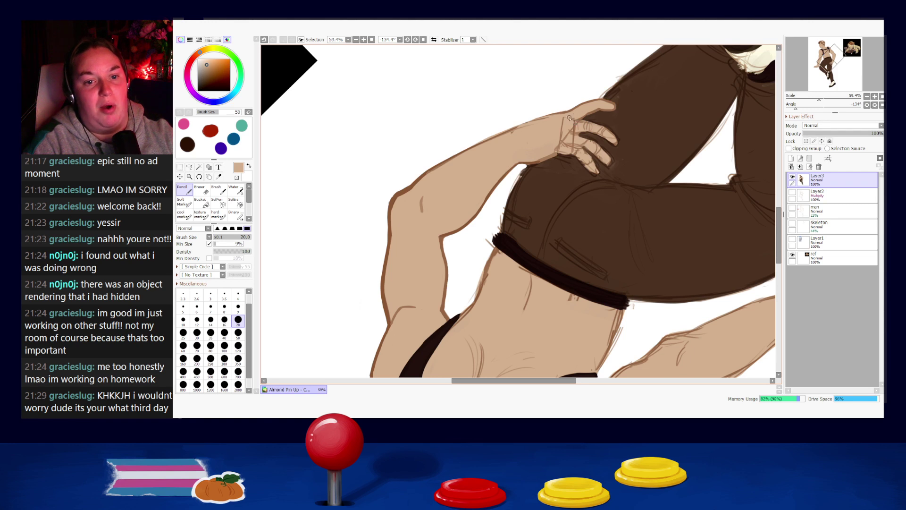
- Redraw the outer forearm outline from mid-forearm to the wrist in the sampled brown
left_click(472, 149, "alt")
left_click_drag(472, 148, 556, 112)
key("ctrl+z")
key("ctrl+z")
key("ctrl+z")
key("ctrl+z")
left_click(554, 116, "alt")
key("ctrl+z")
left_click_drag(529, 124, 570, 110)
key("ctrl+z")
key("ctrl+z")
left_click_drag(503, 134, 557, 116)
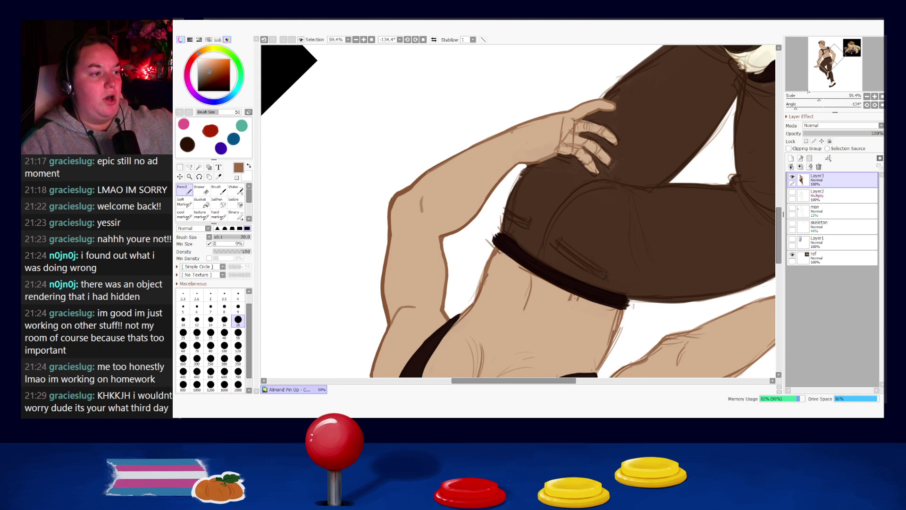
- Smooth the outer forearm outline before the wrist with another brown stroke and clean its inner edge with the skin colour
left_click(510, 140, "alt")
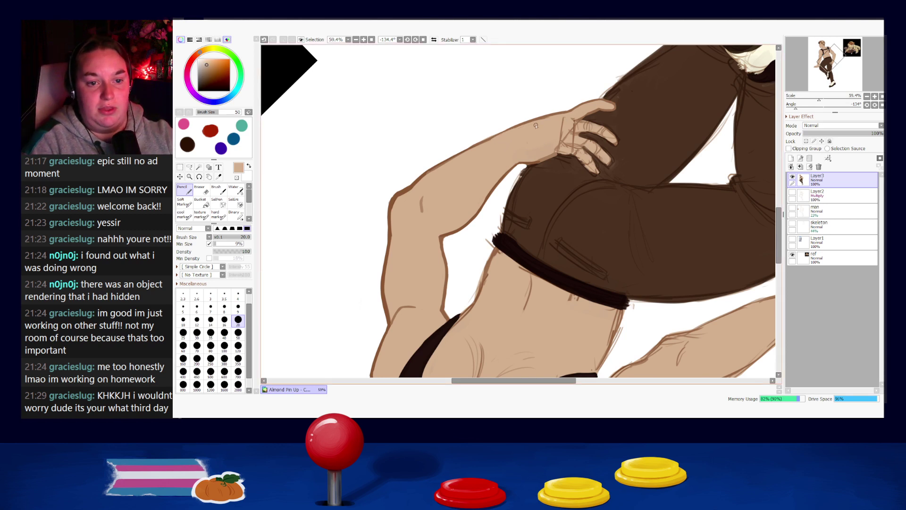
key("ctrl+z")
key("ctrl+z")
left_click_drag(474, 149, 524, 123)
right_click(474, 146)
key("ctrl+z")
key("ctrl+y")
key("ctrl+z")
key("ctrl+y")
left_click(554, 124, "alt")
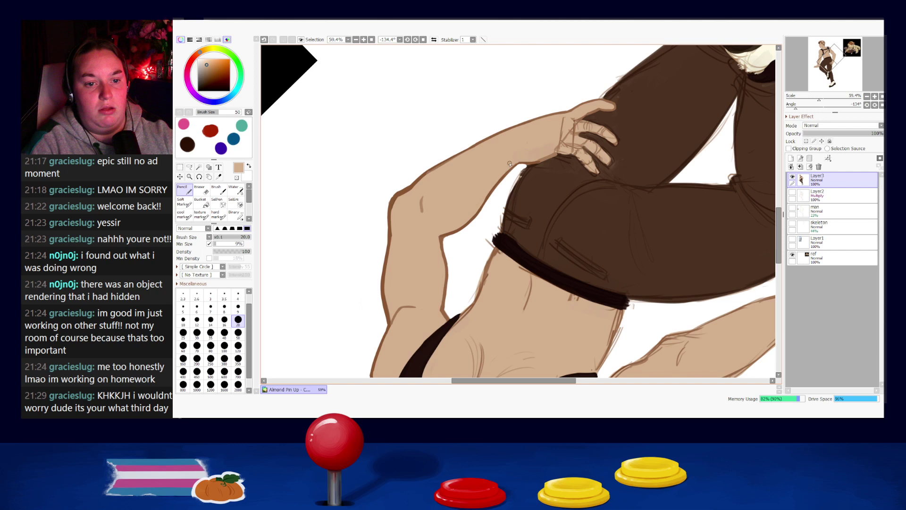
- Paint over the rough sketch lines along the torso's side below the harness strap with the skin colour
key("r")
left_click_drag(566, 178, 511, 278)
left_click_drag(519, 166, 546, 214)
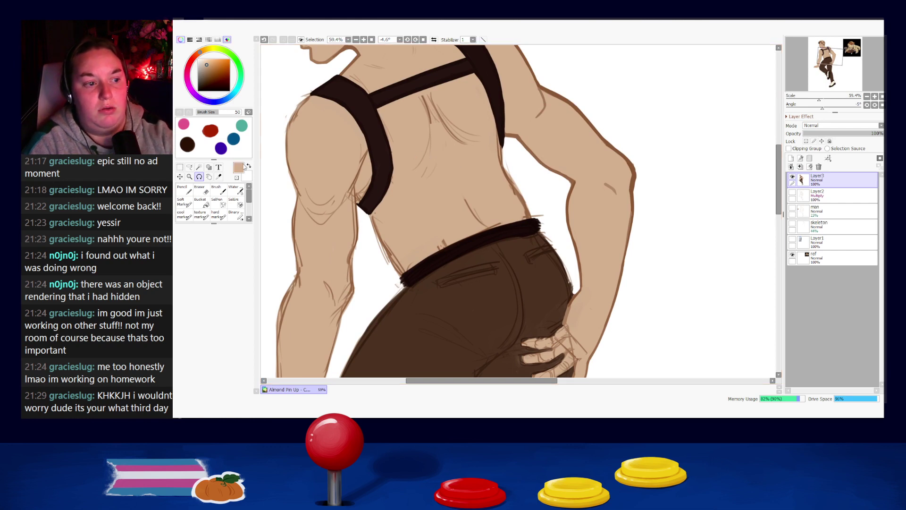
left_click(184, 189)
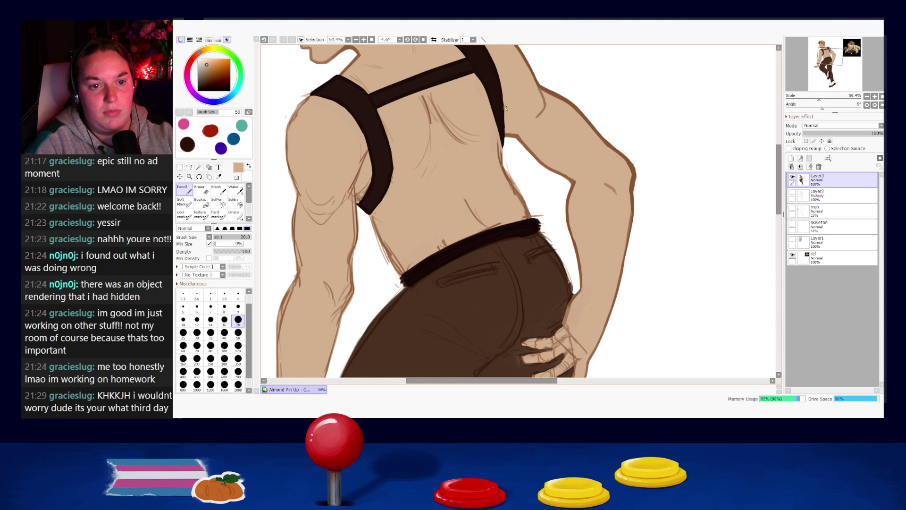
mouse_move(504, 97)
left_mouse_down()
mouse_move(502, 165)
mouse_move(498, 149)
left_mouse_up()
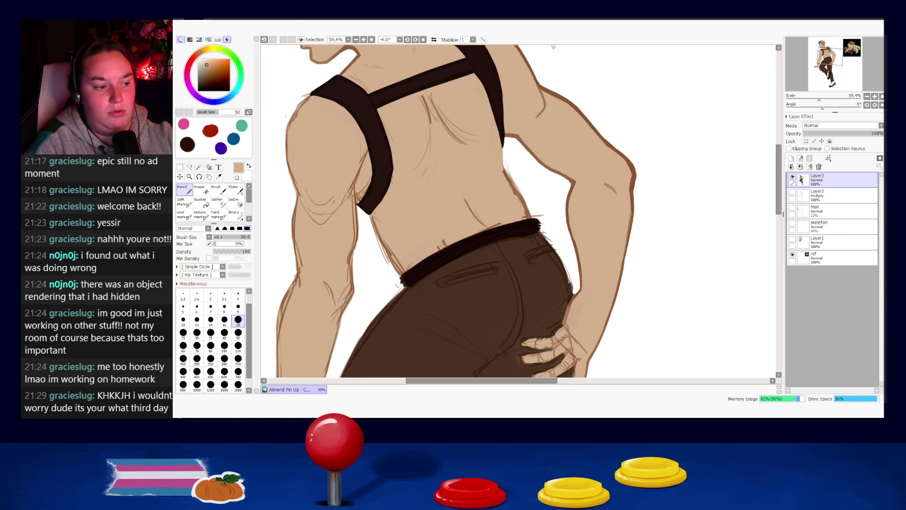
- Touch up the lower tip of the harness strap beside the bent arm with the strap's sampled near-black
key("e")
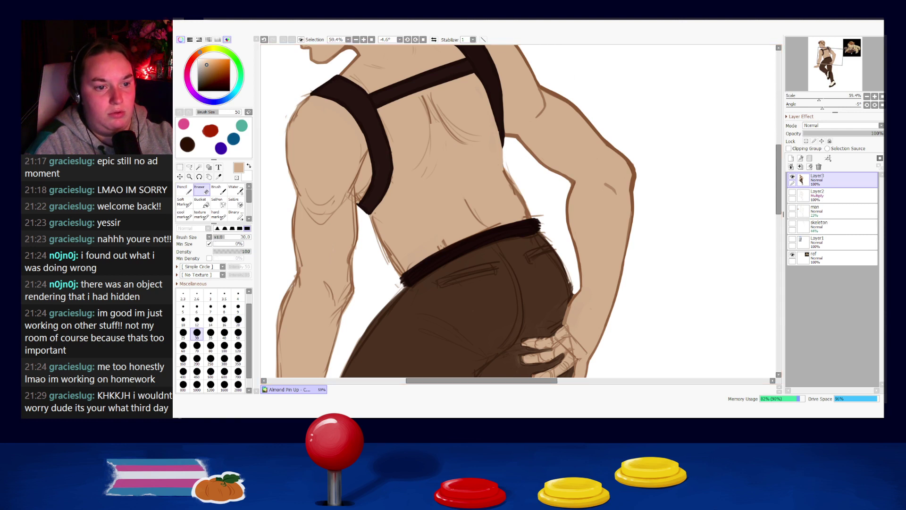
key("n")
right_click(391, 178)
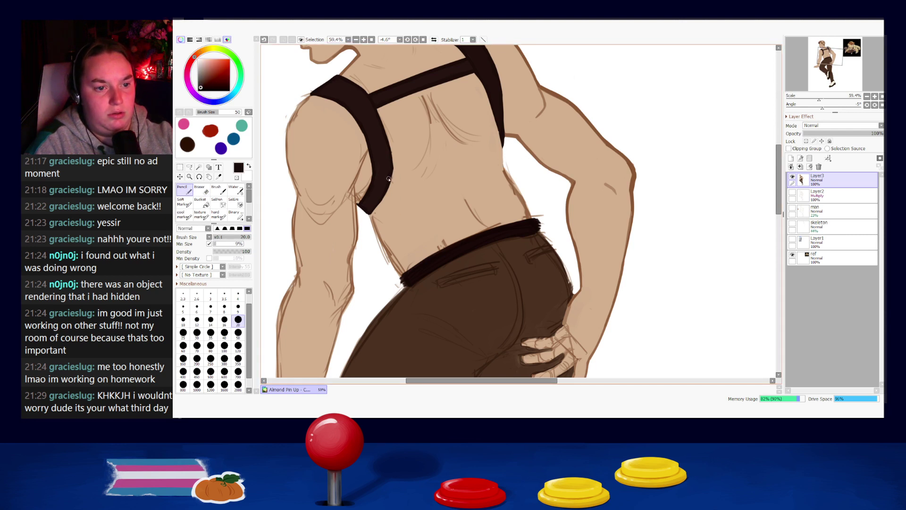
key("ctrl+z")
left_click_drag(502, 141, 503, 150)
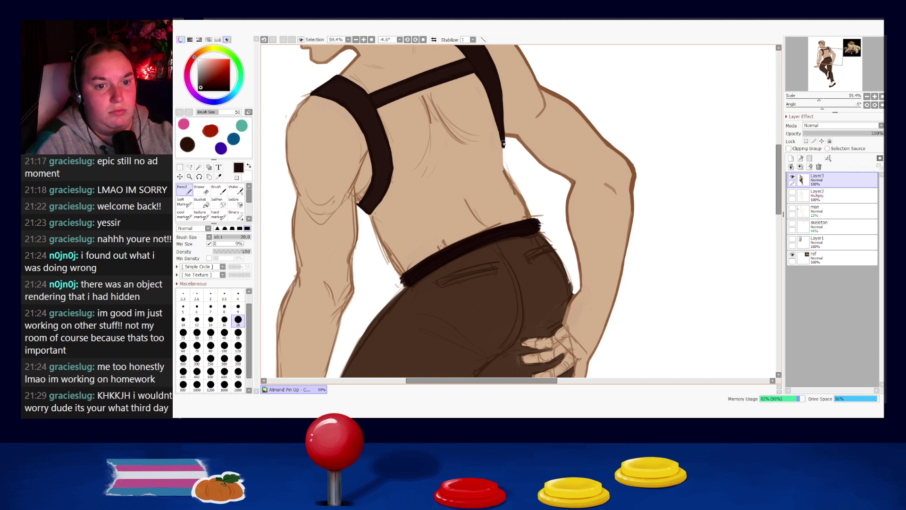
- Redraw the waist outline from the harness strap's tip down to the belt in the sampled brown
right_click(506, 177)
left_click_drag(503, 166, 530, 217)
key("ctrl+z")
left_click_drag(502, 149, 527, 216)
right_click(503, 187)
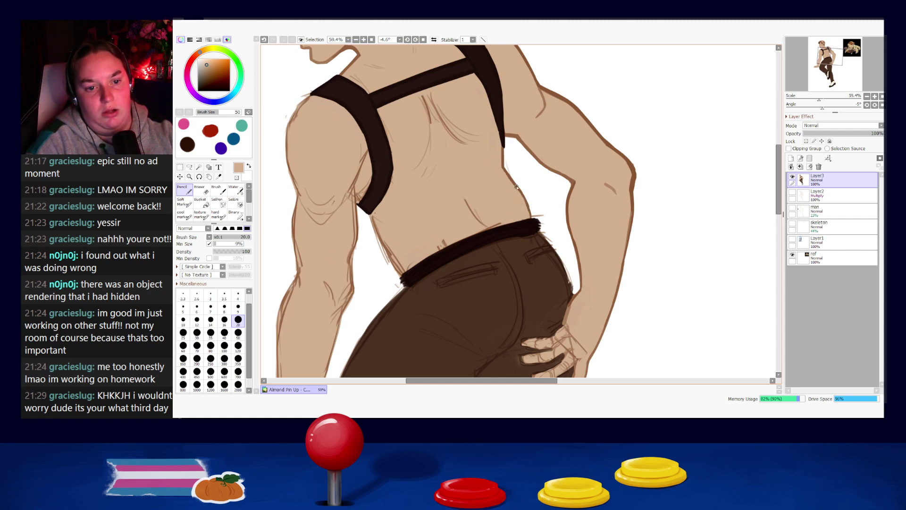
left_click(502, 158, "alt")
left_click_drag(509, 176, 530, 216)
key("ctrl+z")
key("ctrl+z")
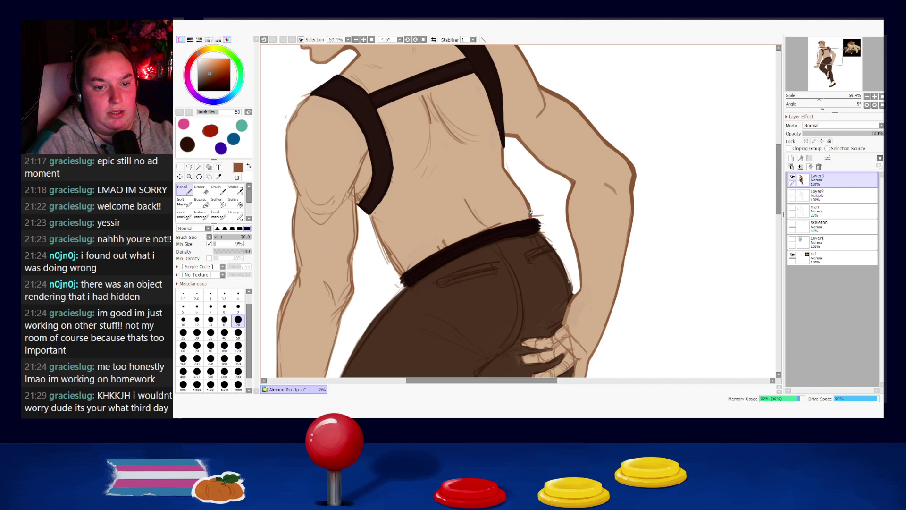
- Erase the ragged belt end and stray lines outside the waist on the bent-arm side with the size 30 eraser
left_click(526, 213, "alt")
key("e")
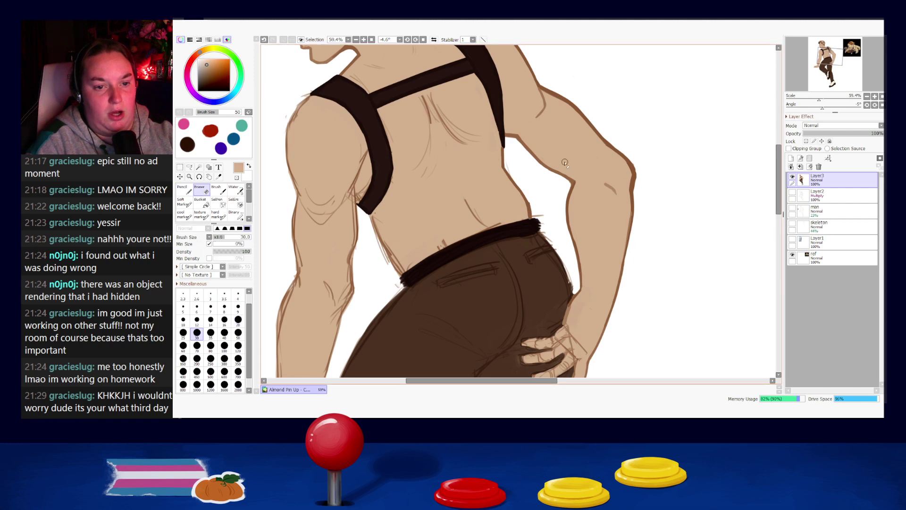
key("ctrl+z")
left_click_drag(507, 161, 541, 230)
key("ctrl+z")
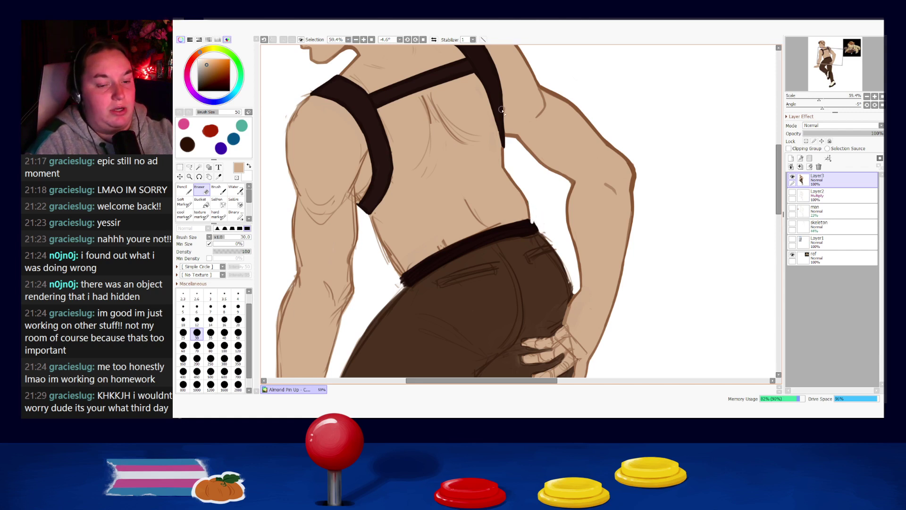
- Repaint the belt end on the bent-arm side in its sampled near-black and tidy the trousers beneath it in their brown
key("n")
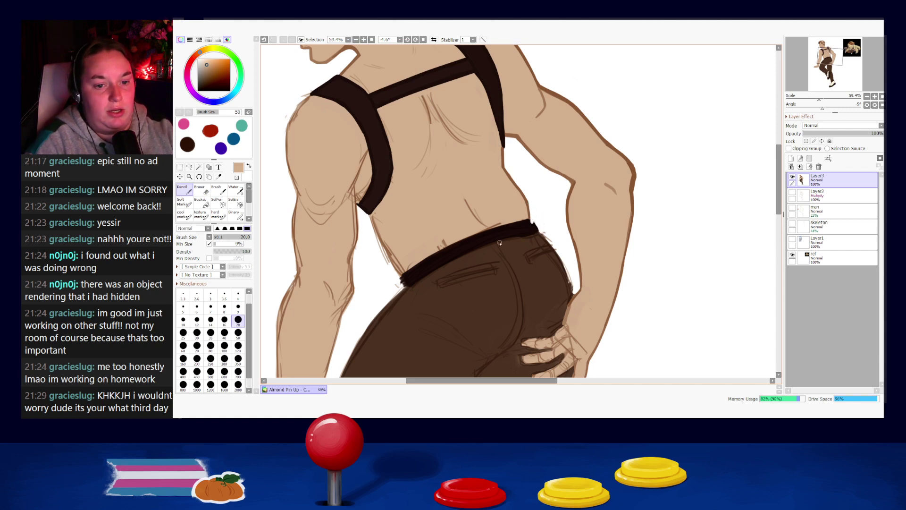
left_click(375, 169, "alt")
left_click(456, 254, "alt")
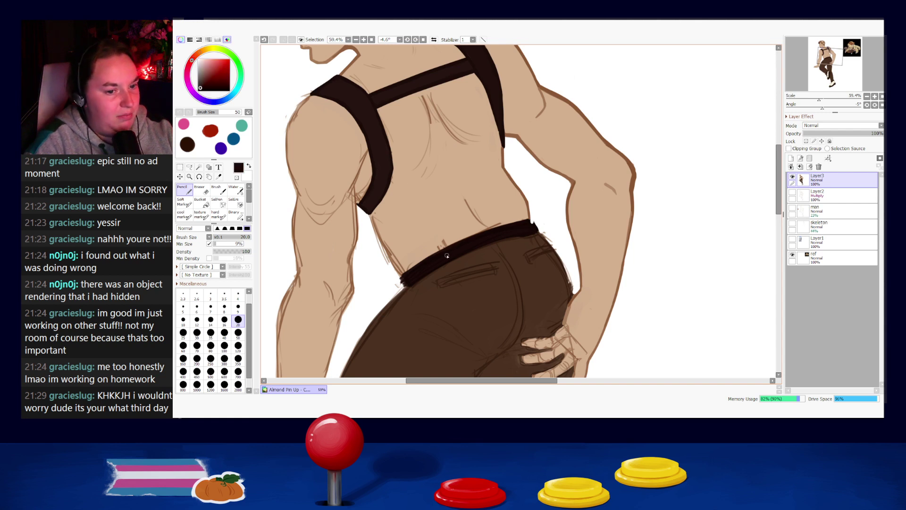
left_click_drag(526, 220, 537, 227)
key("ctrl+z")
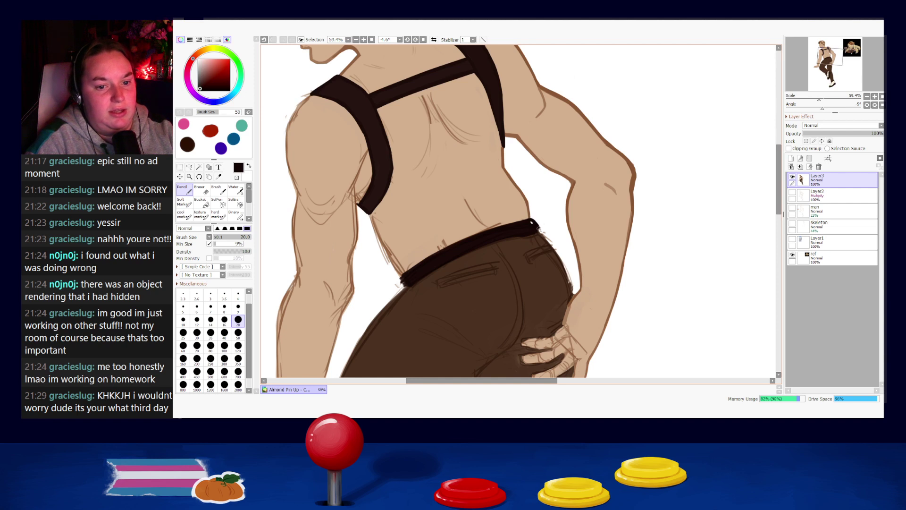
left_click(504, 249, "alt")
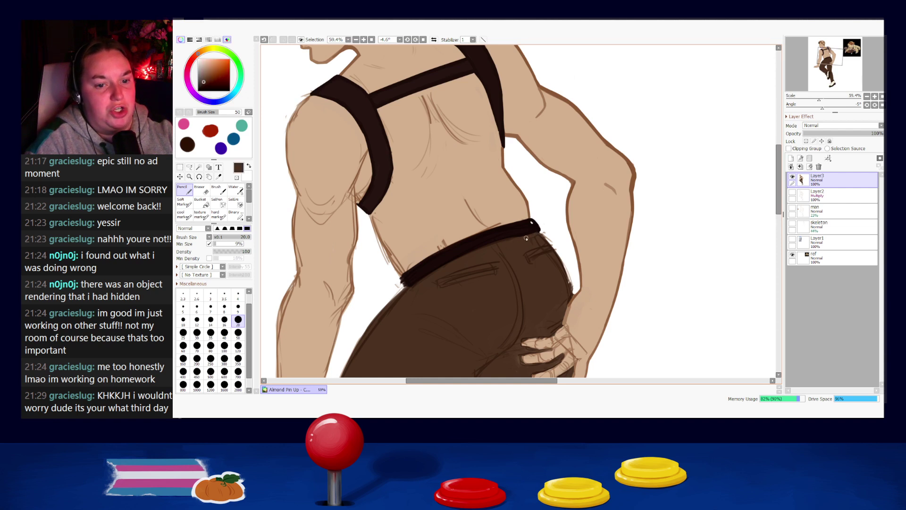
left_click(461, 249, "alt")
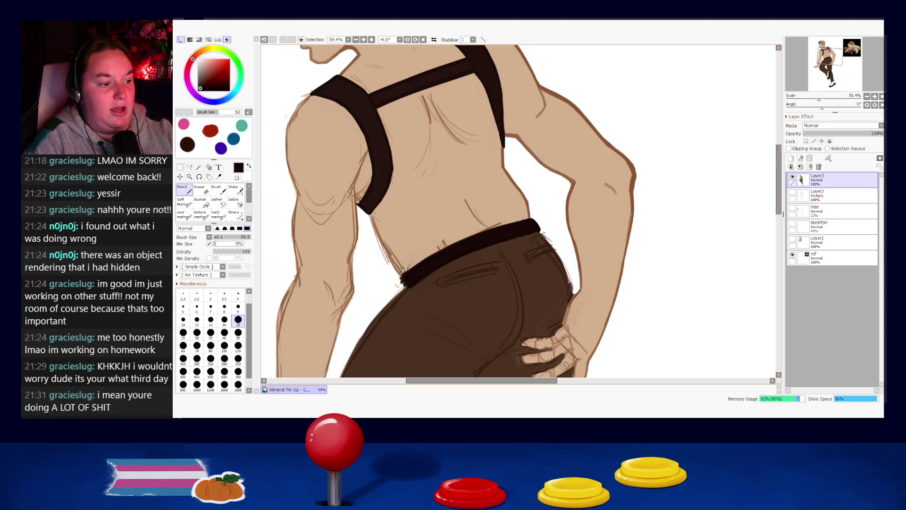
- Repaint the belt's upper edge and its end nearest the straight arm as a smooth near-black shape
mouse_move(403, 277)
left_mouse_down()
mouse_move(405, 285)
mouse_move(424, 260)
mouse_move(482, 234)
left_mouse_up()
key("ctrl+z")
key("ctrl+z")
key("ctrl+z")
key("ctrl+z")
key("ctrl+z")
key("ctrl+z")
right_click(440, 260)
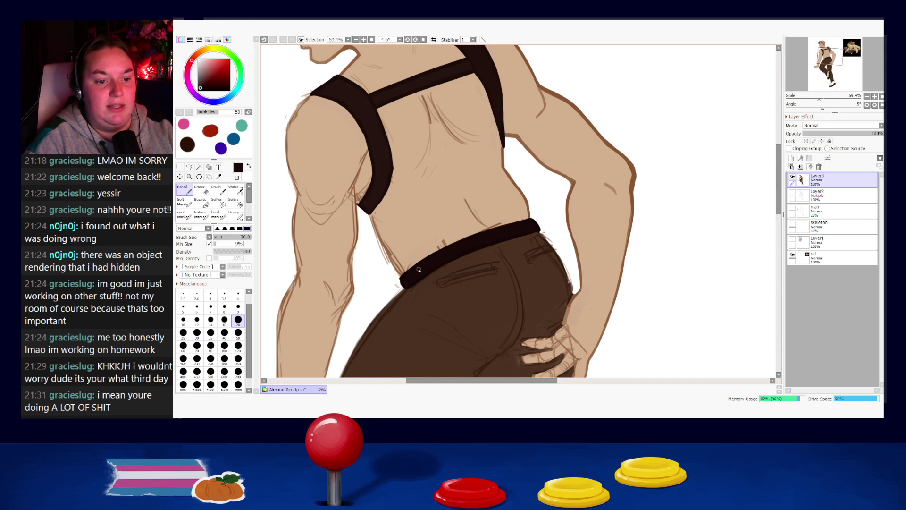
- Even out the belt's lower edge with a stroke of the sampled trouser brown
left_click(415, 290, "alt")
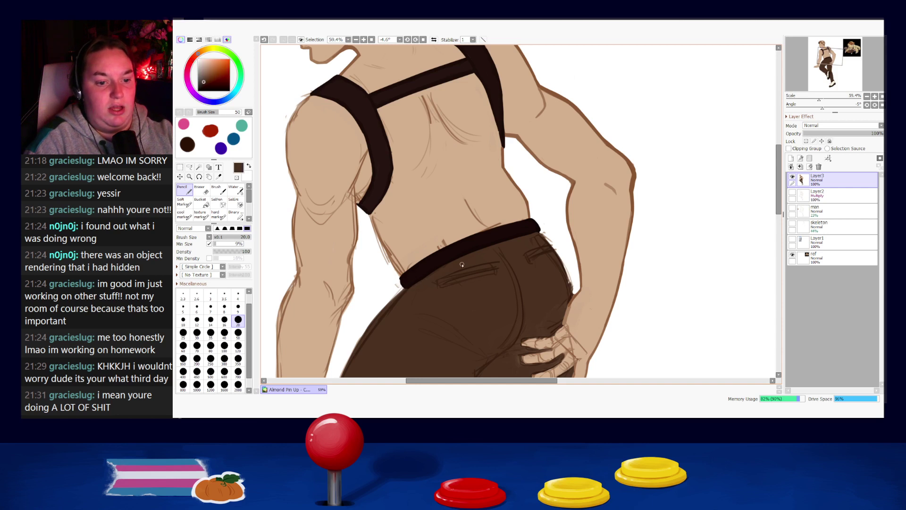
left_click_drag(416, 283, 483, 254)
key("ctrl+z")
left_click_drag(418, 281, 477, 254)
key("ctrl+z")
left_click_drag(414, 290, 491, 248)
key("ctrl+z")
left_click_drag(415, 288, 497, 246)
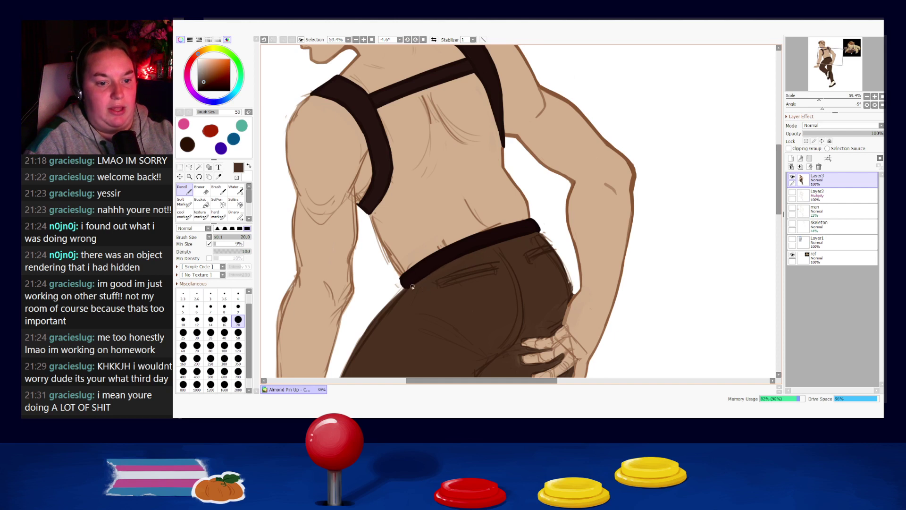
- Touch up the belt and cover the sketch marks above its upper edge with the skin colour
left_click(518, 229, "alt")
left_click(538, 231, "alt")
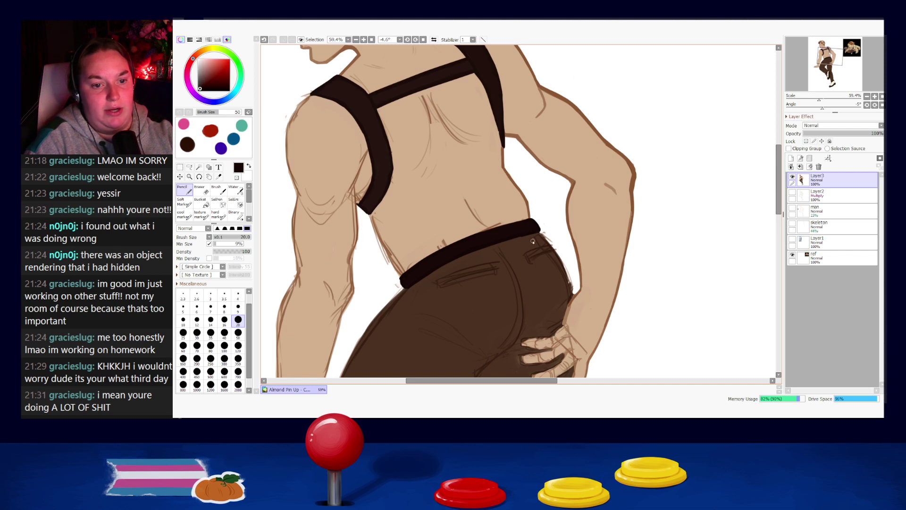
left_click(507, 220, "alt")
left_click_drag(493, 226, 438, 250)
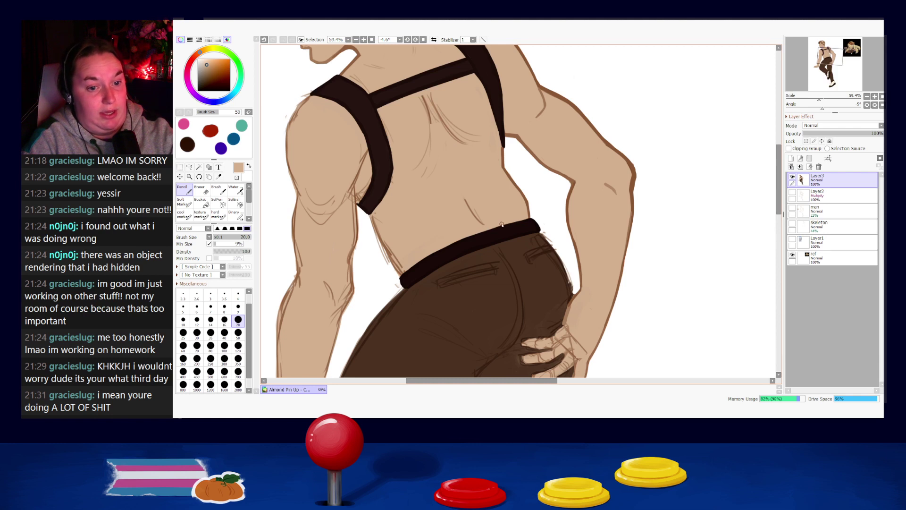
- Redraw the lower back's spine line in the sampled brown as one long stroke ending just above the belt
right_click(465, 202)
right_click(467, 203)
left_click_drag(454, 162, 472, 212)
key("ctrl+z")
key("ctrl+z")
key("ctrl+z")
left_click_drag(452, 161, 483, 223)
key("ctrl+z")
key("ctrl+z")
key("ctrl+z")
left_click(446, 168, "alt")
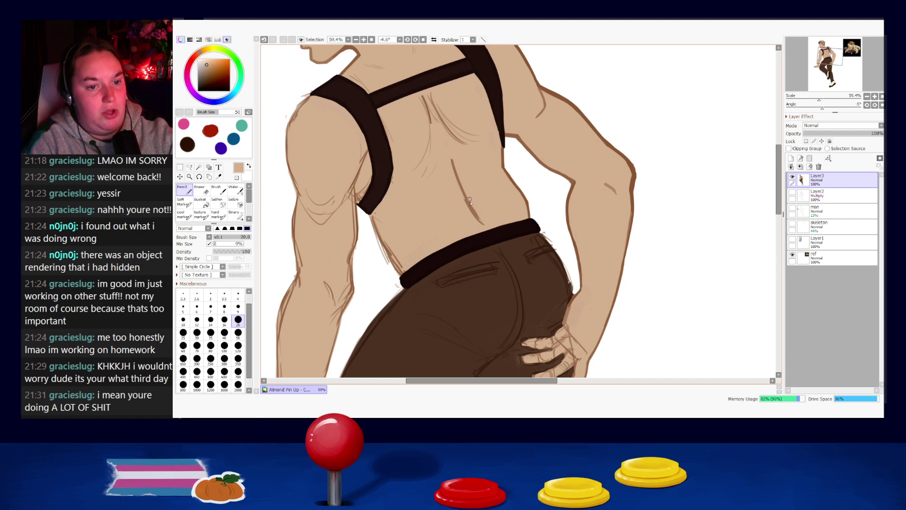
- Clean up the rough lower end of the spine line with the skin colour
left_click_drag(469, 208, 481, 223)
key("ctrl+z")
key("ctrl+z")
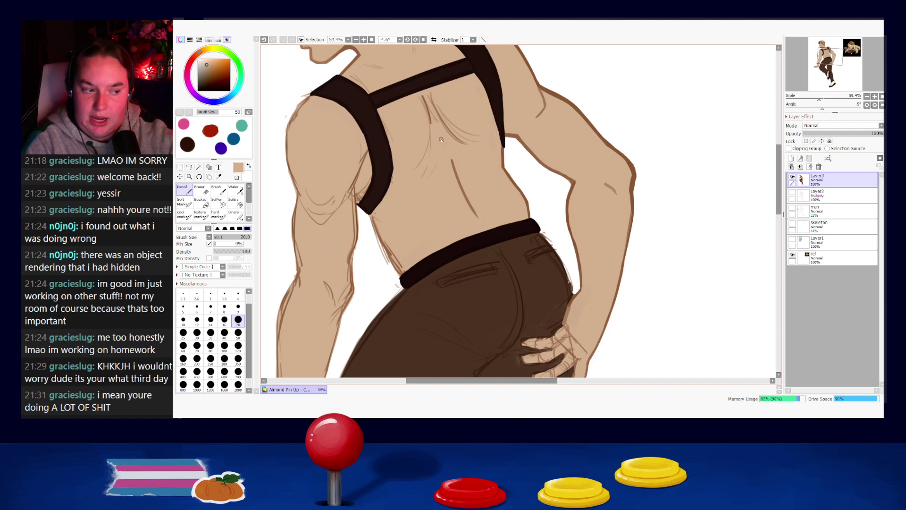
- Paint over the faint sketch lines on the upper back below the harness's cross strap with the skin colour
right_click(452, 163)
left_click_drag(444, 115, 459, 158)
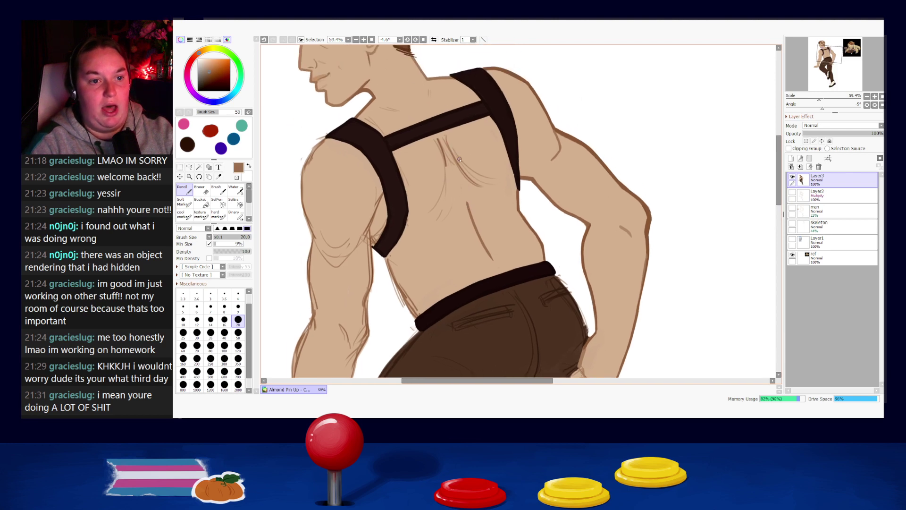
left_click(432, 96, "alt")
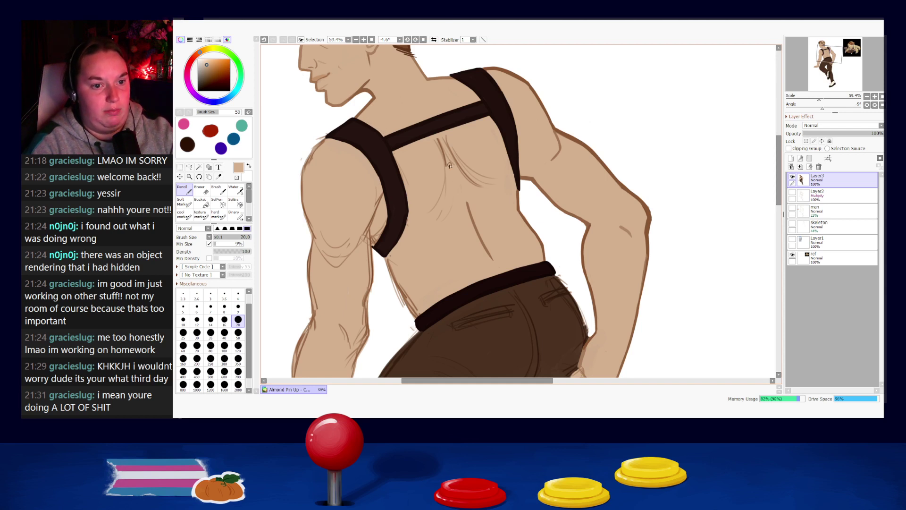
- Redraw the curved upper spine line beneath the harness's cross strap in the sampled brown
right_click(440, 144)
left_click_drag(437, 138, 449, 186)
key("ctrl+z")
mouse_move(437, 138)
left_mouse_down()
mouse_move(443, 181)
mouse_move(434, 174)
mouse_move(440, 202)
left_mouse_up()
key("ctrl+z")
- Redraw the shoulder blade line curving from the upper spine towards the bent-arm side in brown
left_click_drag(452, 152, 486, 186)
key("ctrl+z")
key("ctrl+z")
left_click_drag(451, 161, 487, 186)
key("ctrl+z")
key("ctrl+z")
mouse_move(453, 150)
left_mouse_down()
mouse_move(462, 165)
mouse_move(494, 182)
left_mouse_up()
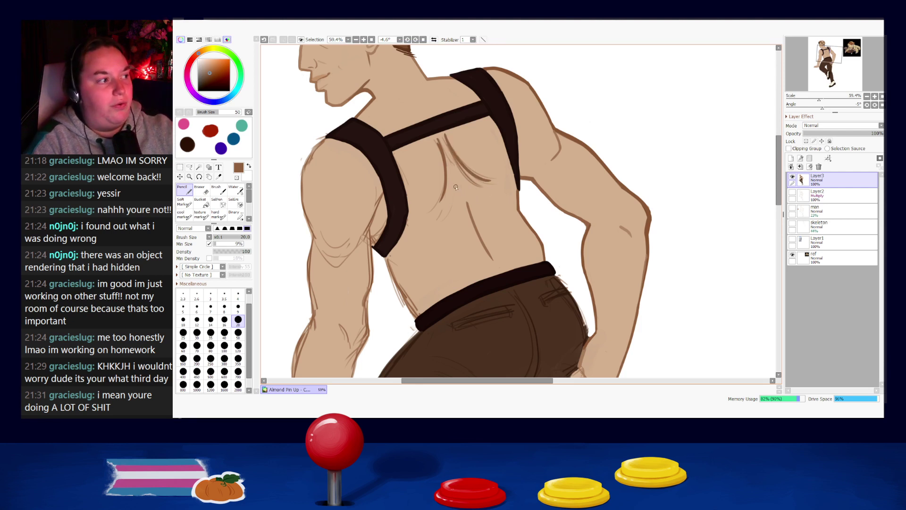
- Clean up the doubled shoulder blade line on the bent-arm side with the skin colour at brush size 35
key("bracketright")
key("bracketright")
key("bracketright")
left_click(441, 151, "alt")
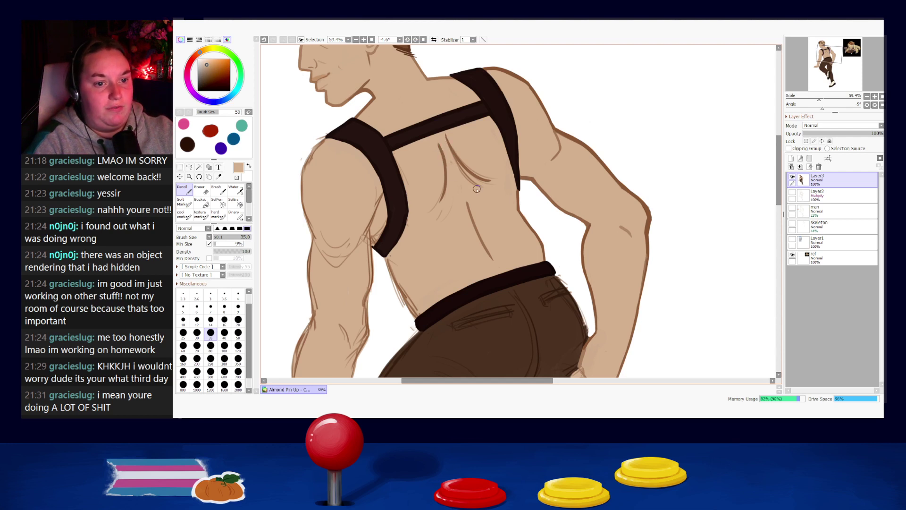
left_click_drag(451, 151, 488, 195)
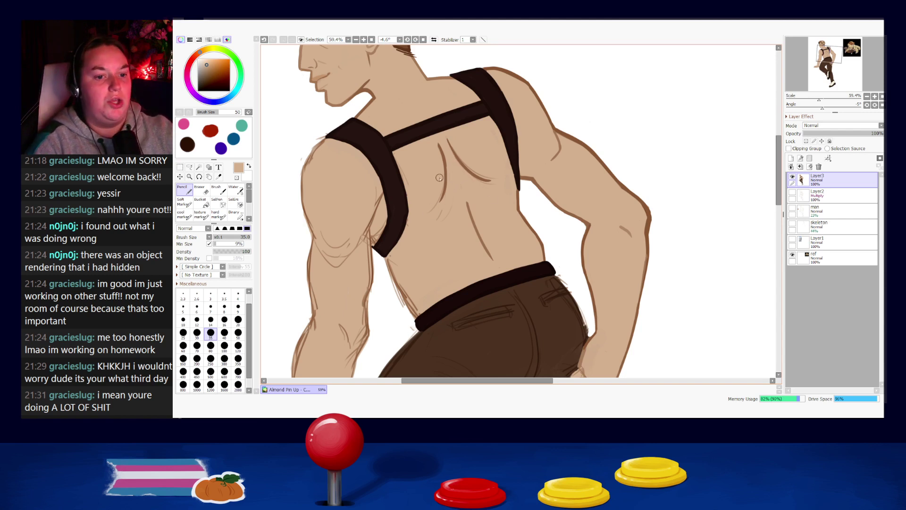
key("ctrl+z")
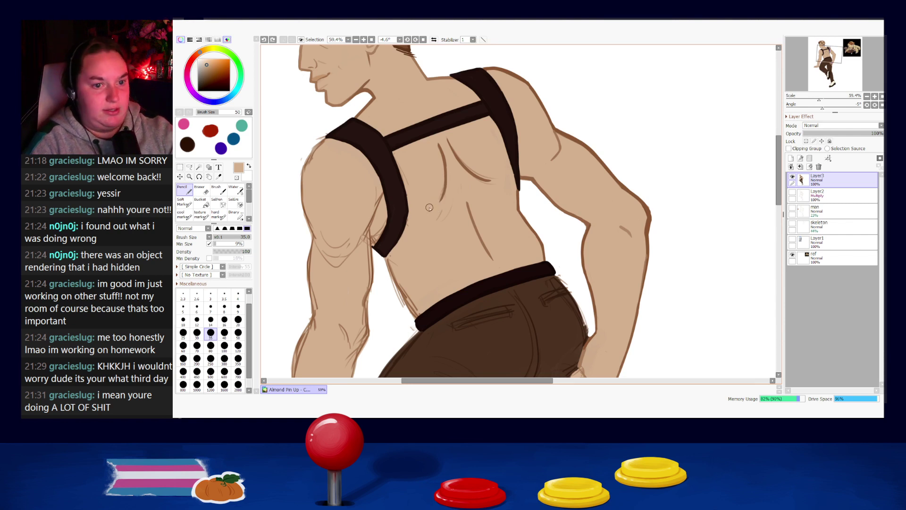
- Paint over the faint sketch strokes beside the mid-back spine line and tidy the upper spine and shoulder blade lines with the skin colour
left_click_drag(432, 223, 452, 198)
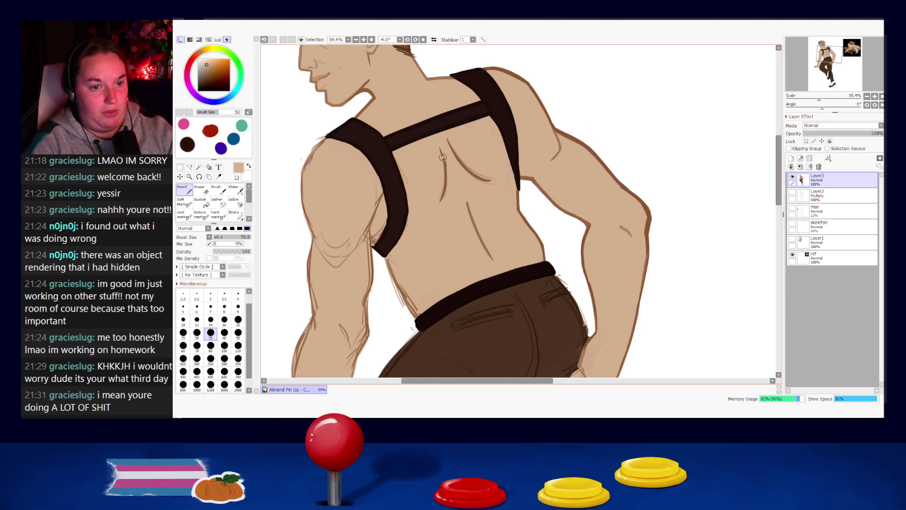
key("ctrl+z")
mouse_move(434, 144)
left_mouse_down()
mouse_move(450, 174)
mouse_move(490, 177)
left_mouse_up()
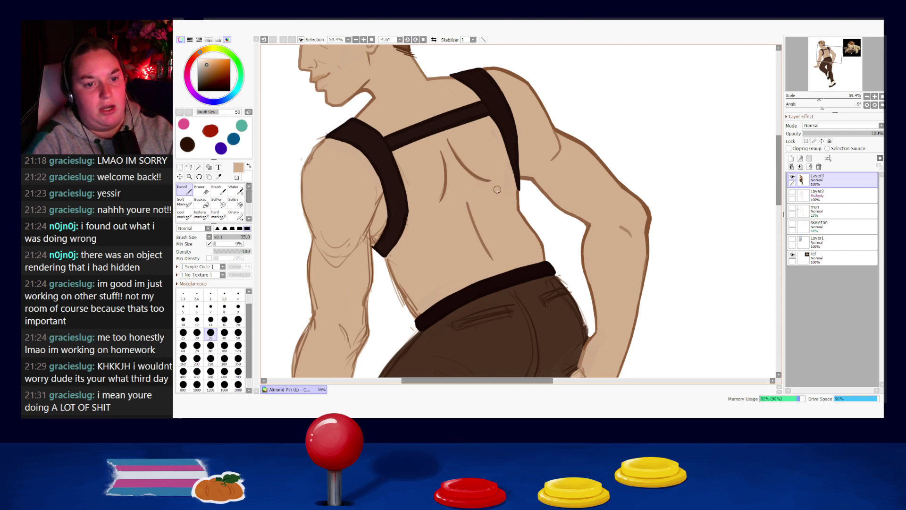
key("ctrl+z")
left_click_drag(463, 172, 491, 184)
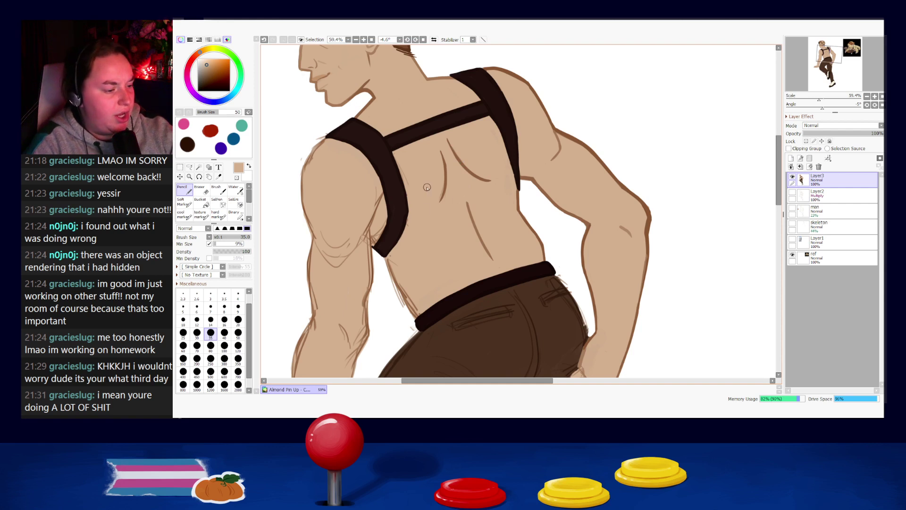
mouse_move(435, 166)
left_mouse_down()
mouse_move(436, 209)
mouse_move(429, 202)
left_mouse_up()
key("ctrl+z")
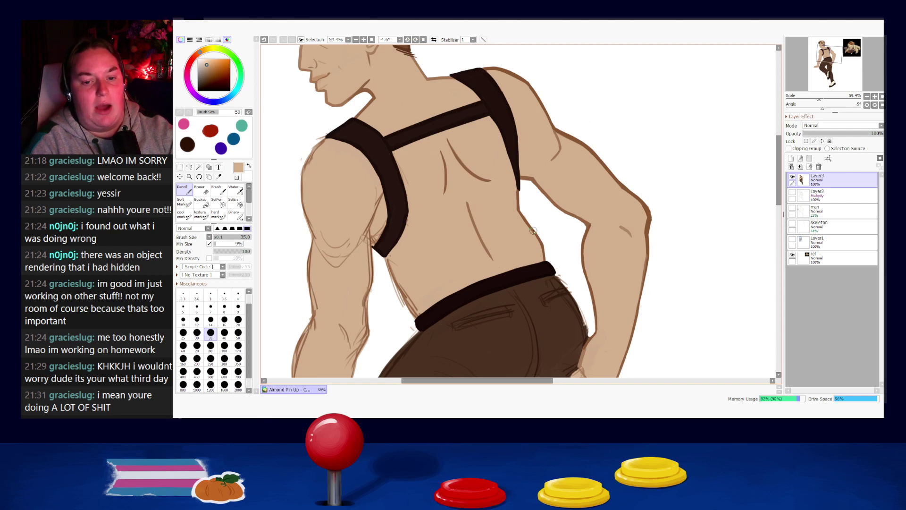
scroll(584, 258, "down", 3)
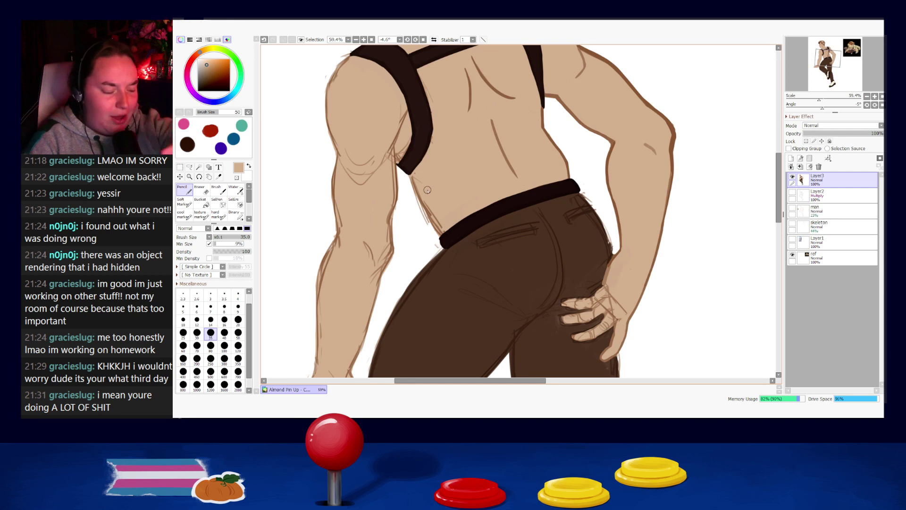
left_click(504, 159, "alt")
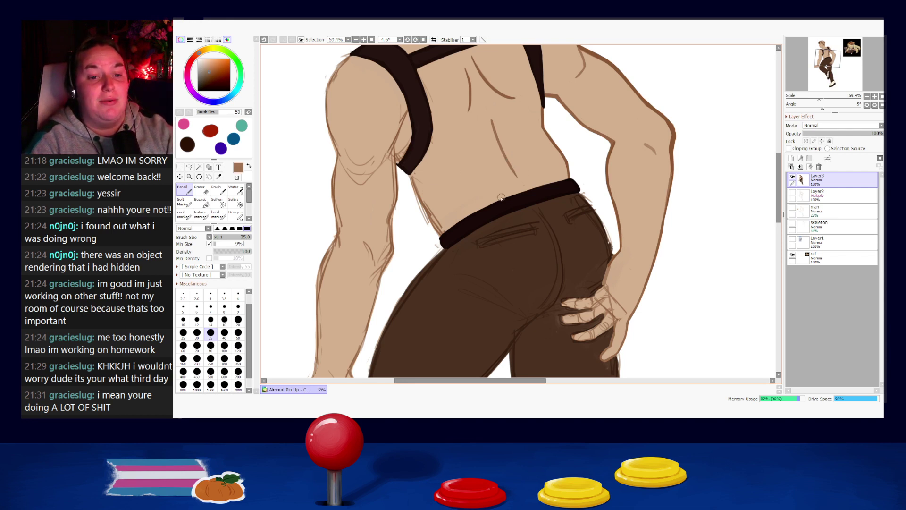
key("ctrl+z")
left_click_drag(502, 189, 516, 195)
key("ctrl+z")
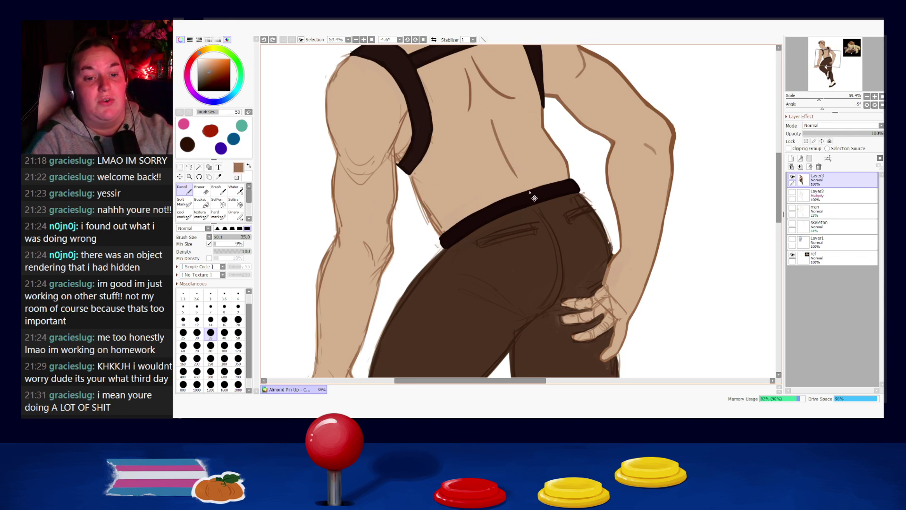
key("ctrl+z")
left_click_drag(409, 170, 430, 211)
key("ctrl+z")
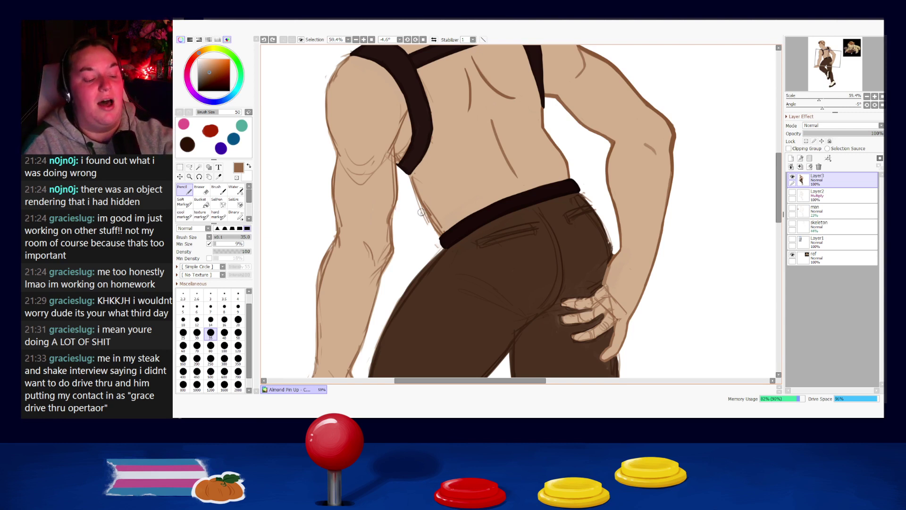
- Erase the stray sketch lines outside the front waist outline between the harness strap and the belt
key("e")
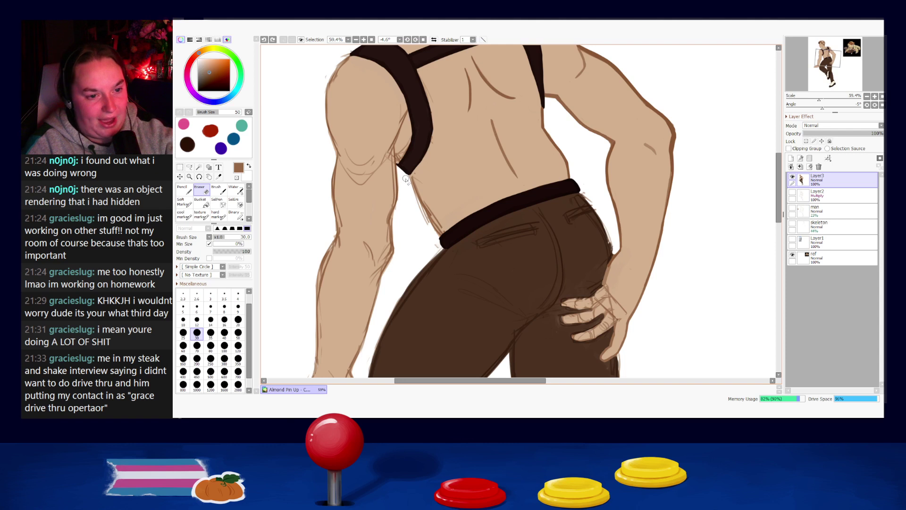
left_click_drag(410, 185, 411, 187)
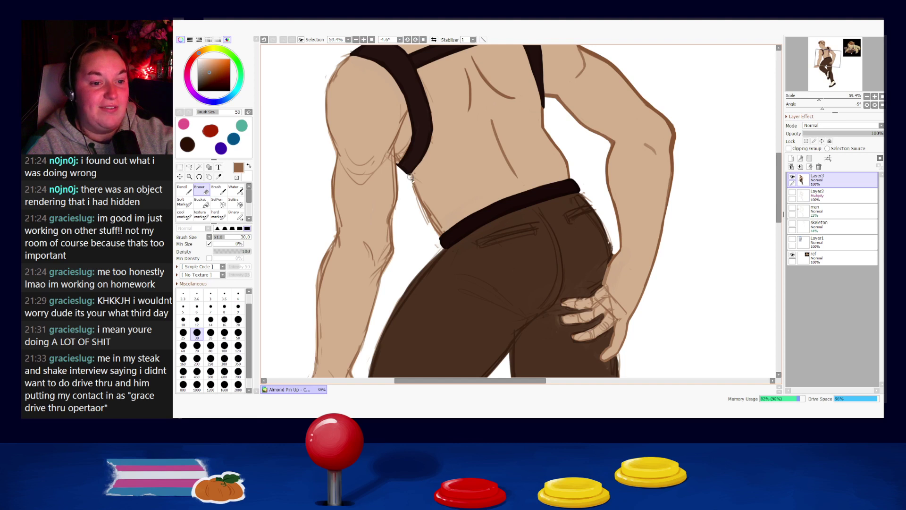
left_click_drag(429, 225, 416, 198)
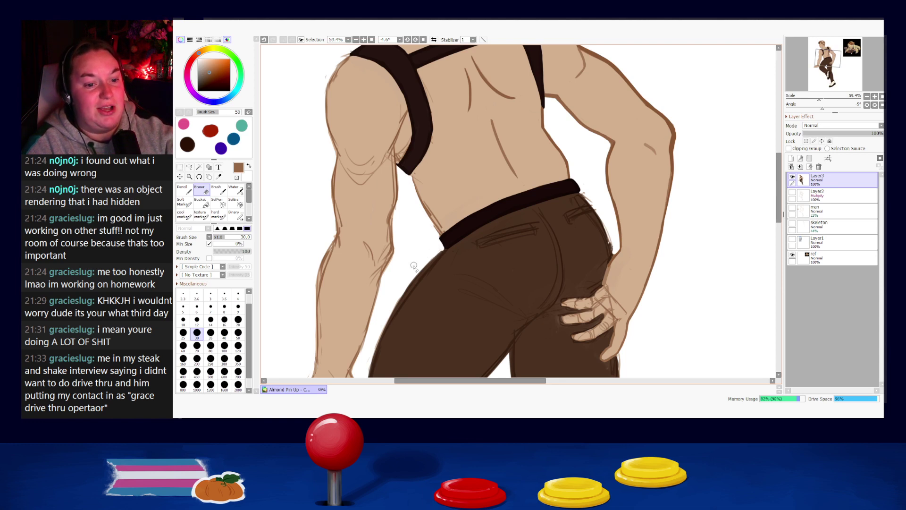
- Erase the stray sketch lines along the outer edge of the front thigh
scroll(439, 218, "down", 2)
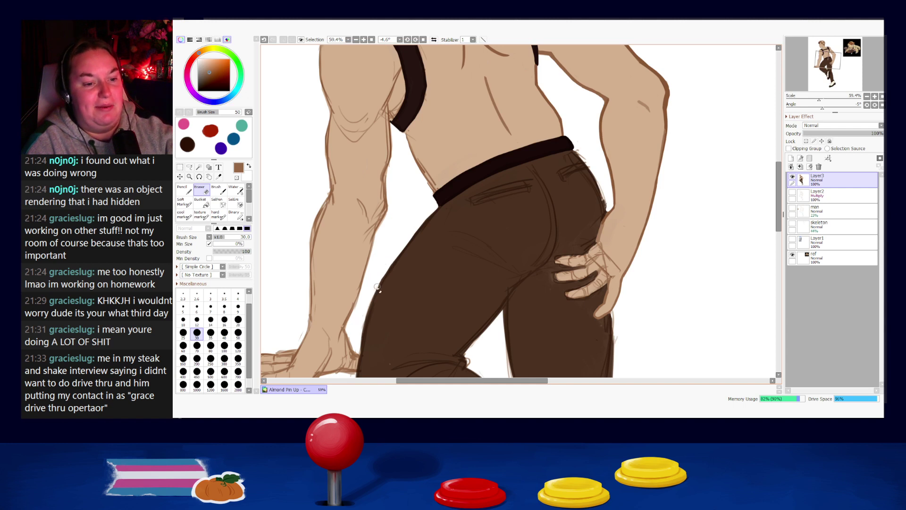
key("ctrl+z")
key("ctrl+z")
left_click_drag(392, 259, 361, 317)
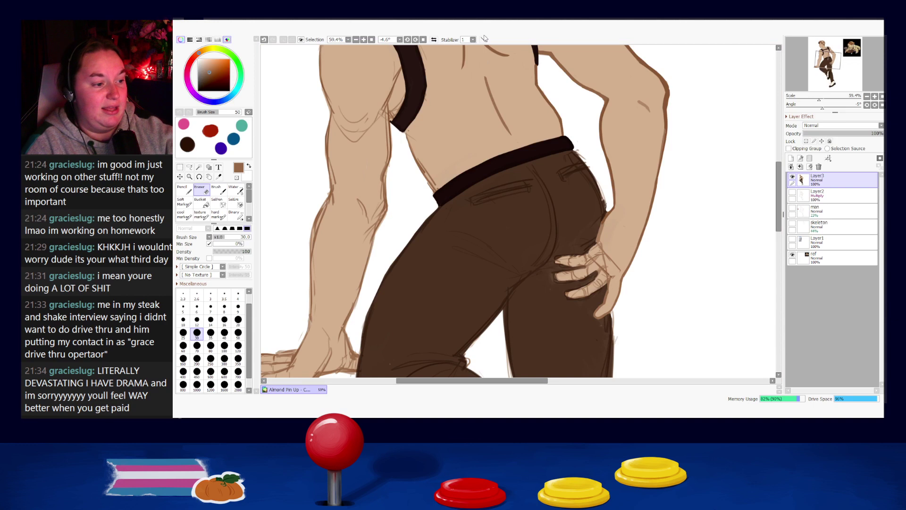
- Paint over the rough inner sketch lines of the front waist outline with the sampled skin colour at brush size 25
key("n")
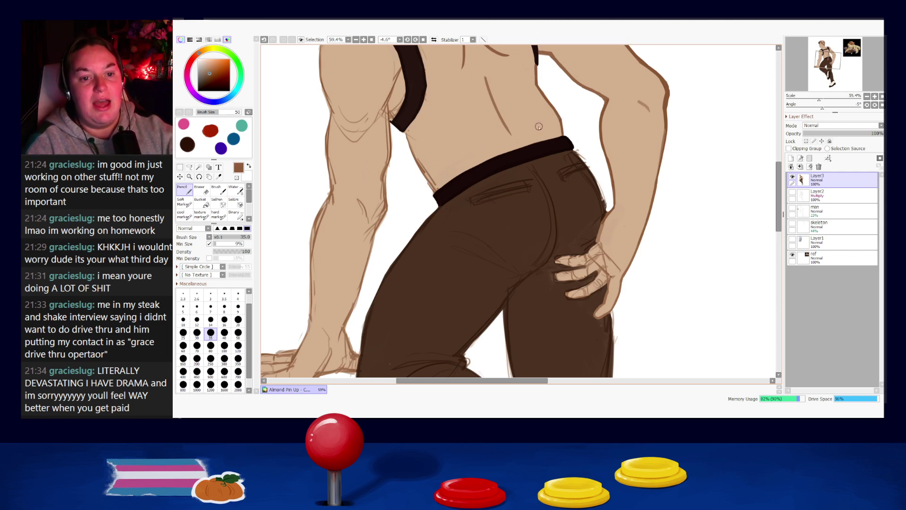
key("bracketleft")
key("bracketleft")
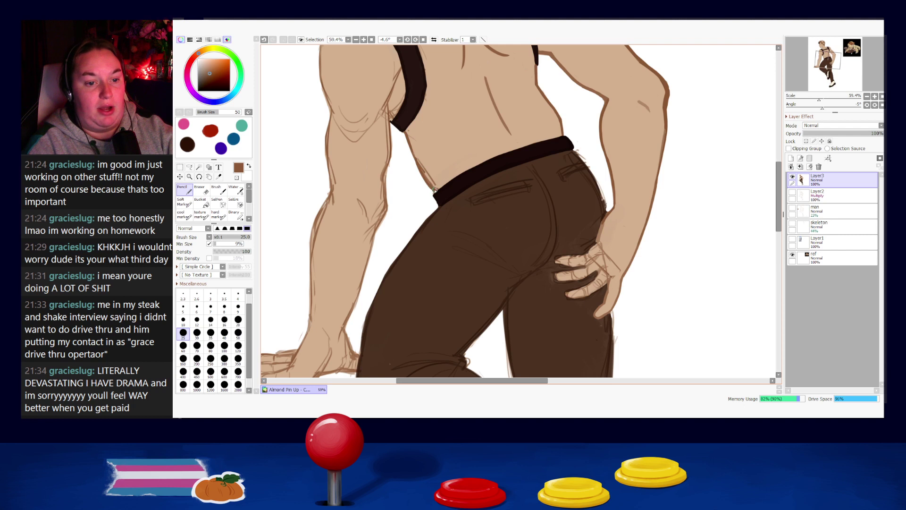
left_click(429, 161, "alt")
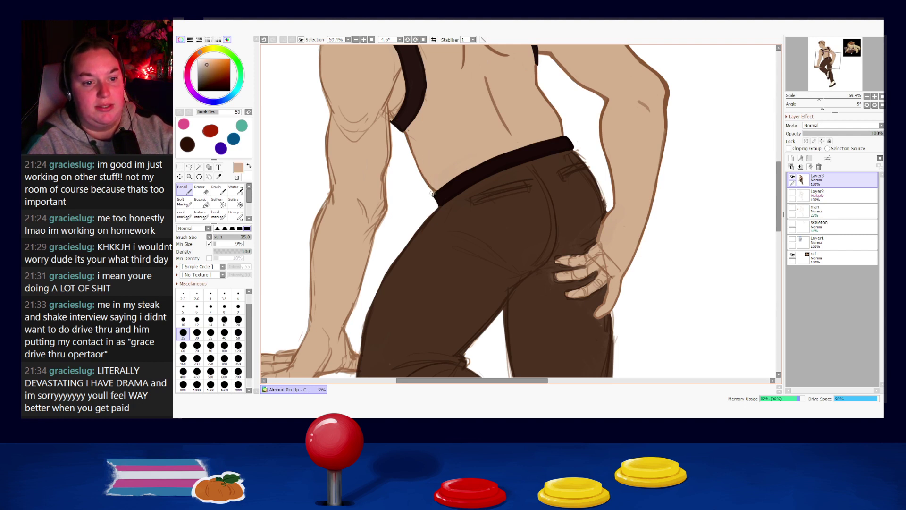
- Neaten the belt's front end and upper edge with its sampled dark colour
left_click(434, 195, "alt")
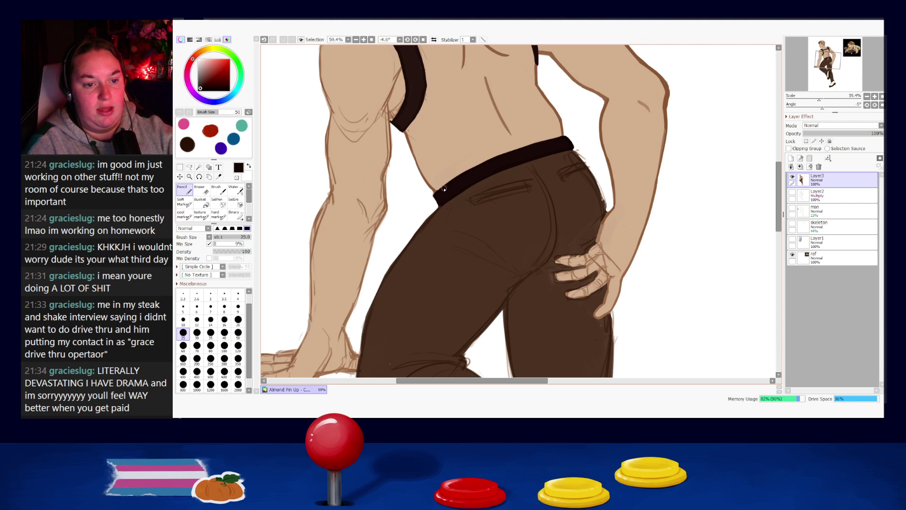
left_click_drag(434, 195, 495, 156)
key("ctrl+z")
left_click_drag(453, 184, 523, 149)
key("ctrl+z")
- Refine the front waist outline between the harness strap and the belt in the sampled brown
left_click(414, 137, "alt")
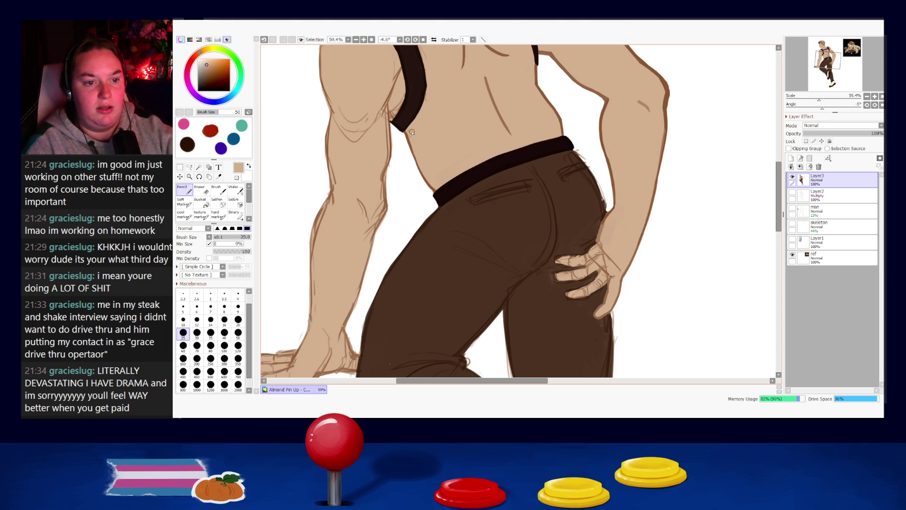
left_click(417, 149, "alt")
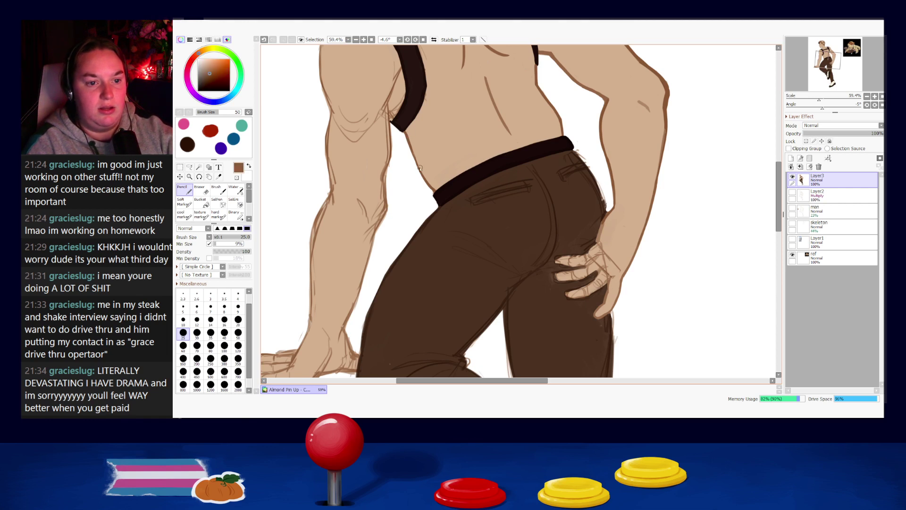
left_click_drag(407, 141, 424, 179)
key("ctrl+z")
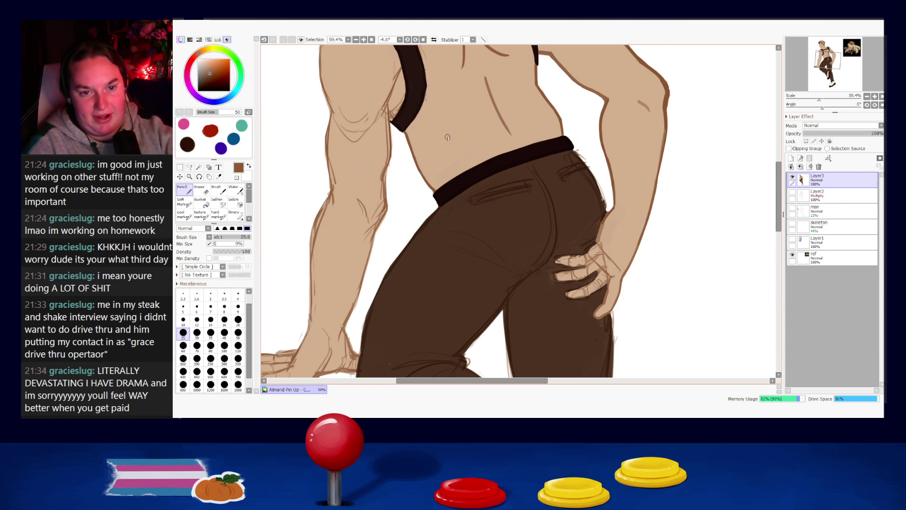
- Smooth the inner edge of the harness strap beside the straight arm's armpit with the strap's sampled dark colour
left_click_drag(635, 175, 670, 295)
left_click(459, 165, "alt")
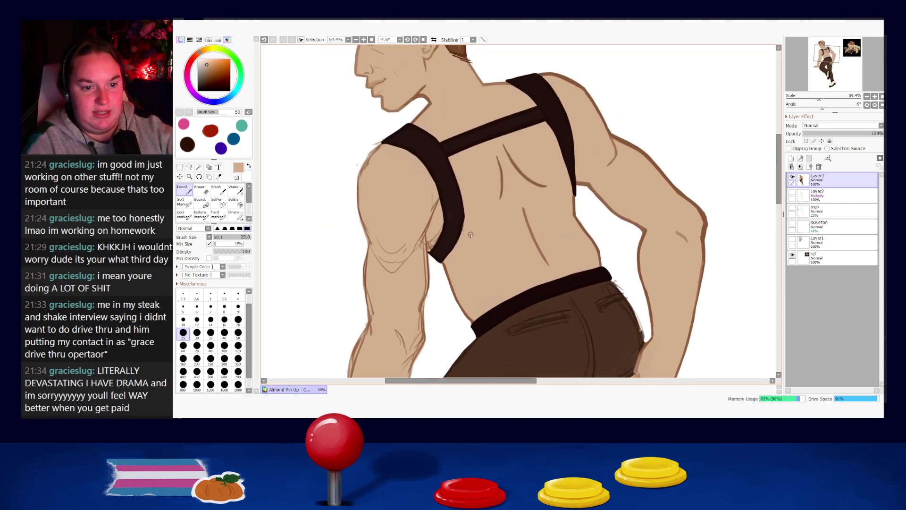
left_click(452, 213, "alt")
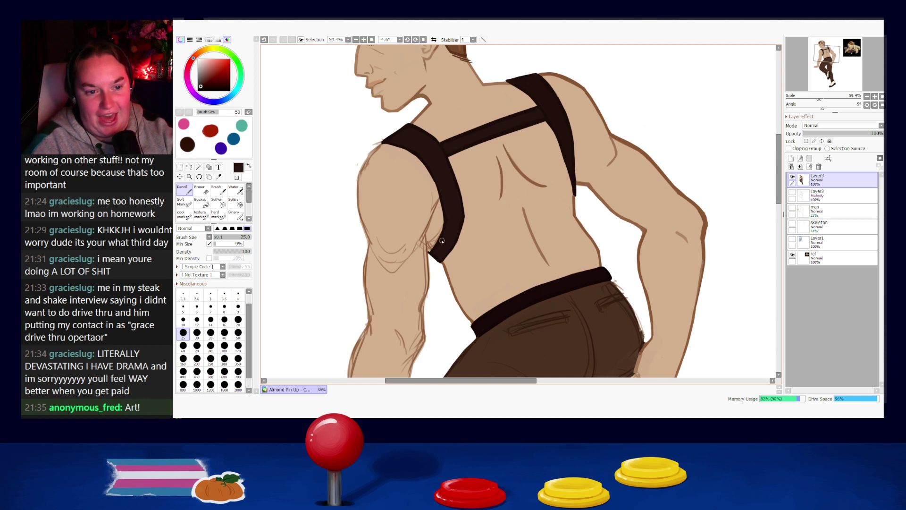
key("ctrl+z")
left_click_drag(445, 212, 445, 218)
right_click(459, 219)
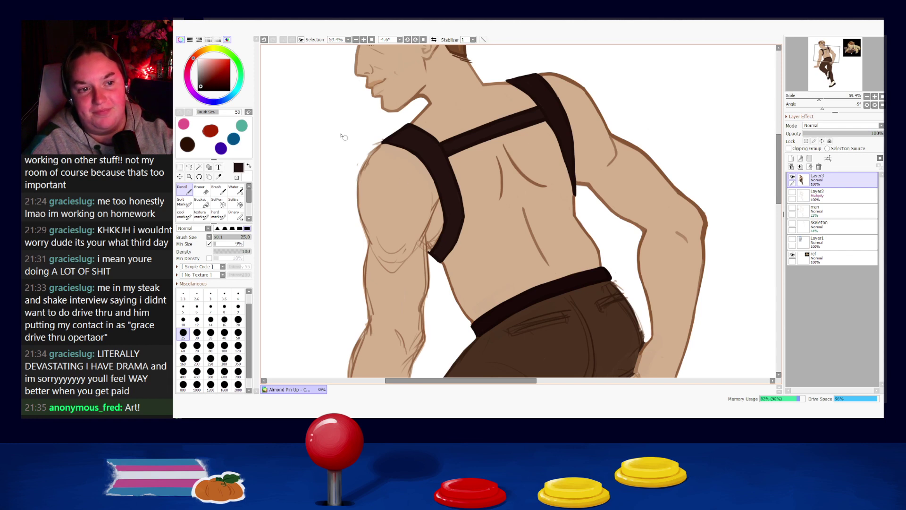
- Erase the stray sketch marks outside the straight arm's shoulder and the harness strap
key("e")
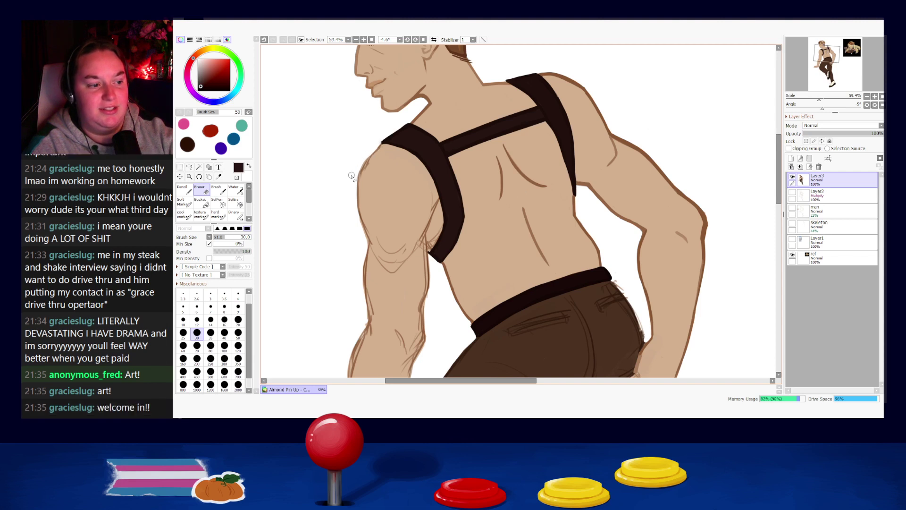
key("n")
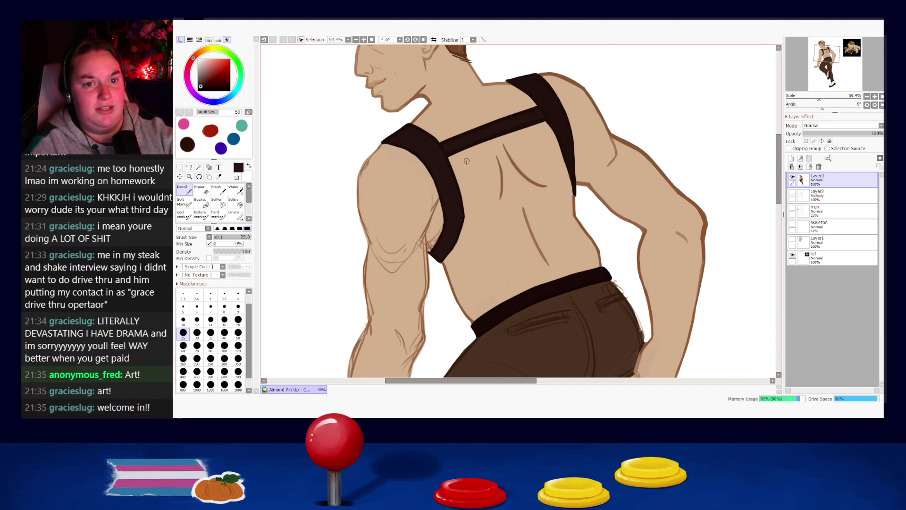
key("e")
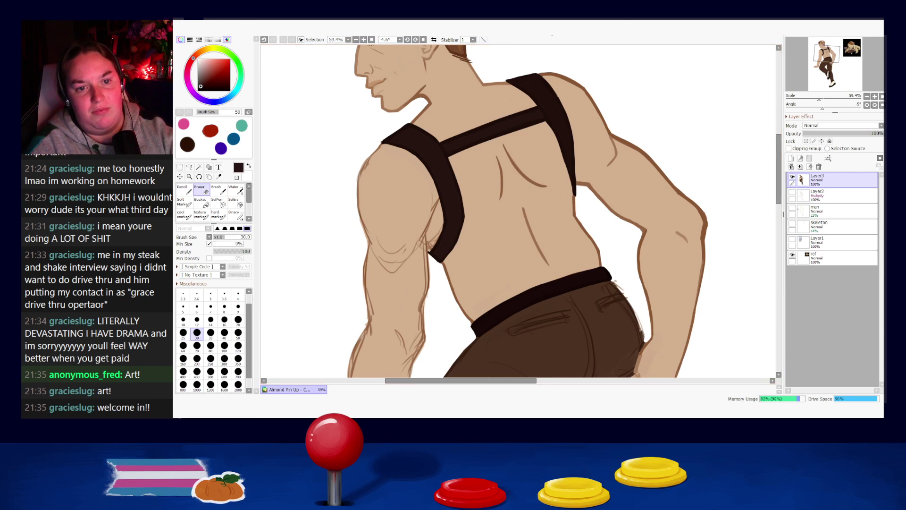
key("n")
key("ctrl+z")
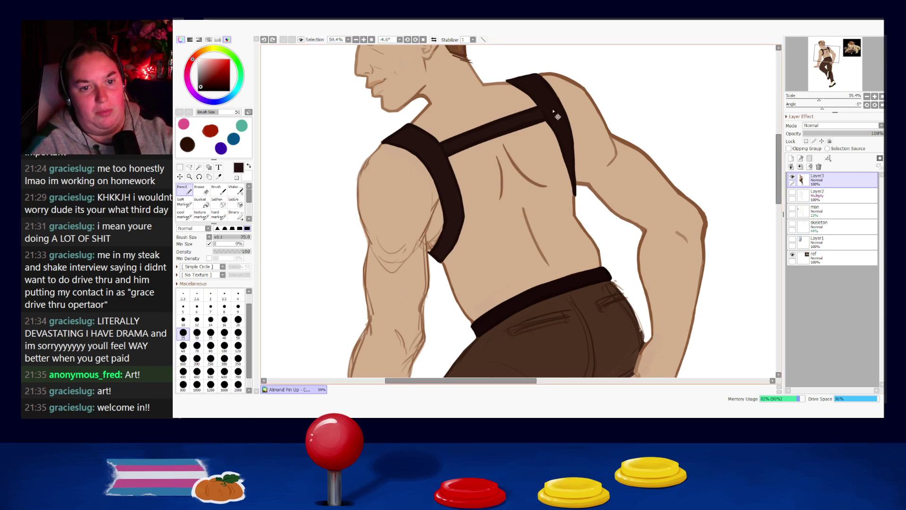
key("ctrl+y")
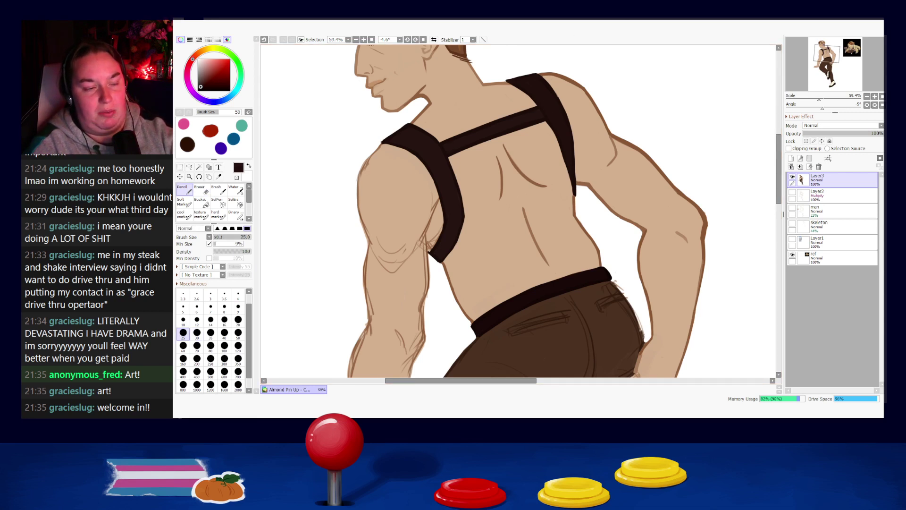
key("e")
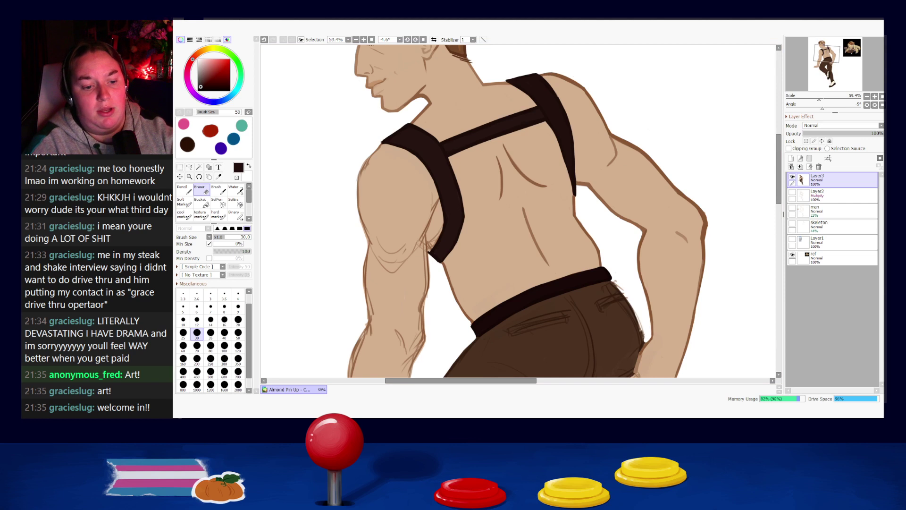
key("n")
- Redraw the upper end of the front waist outline just below the harness strap in the sampled outline brown
left_click_drag(476, 282, 448, 183)
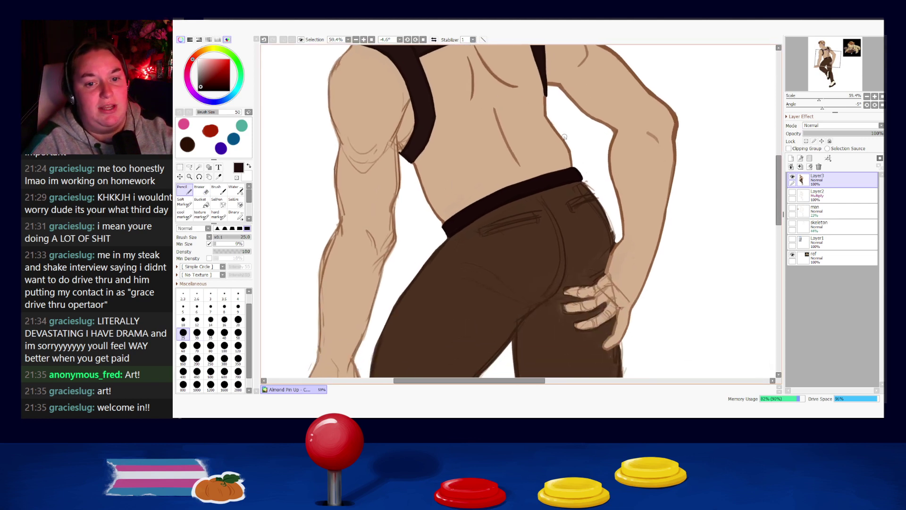
left_click(616, 130, "alt")
key("ctrl+z")
left_click_drag(414, 163, 420, 178)
key("ctrl+z")
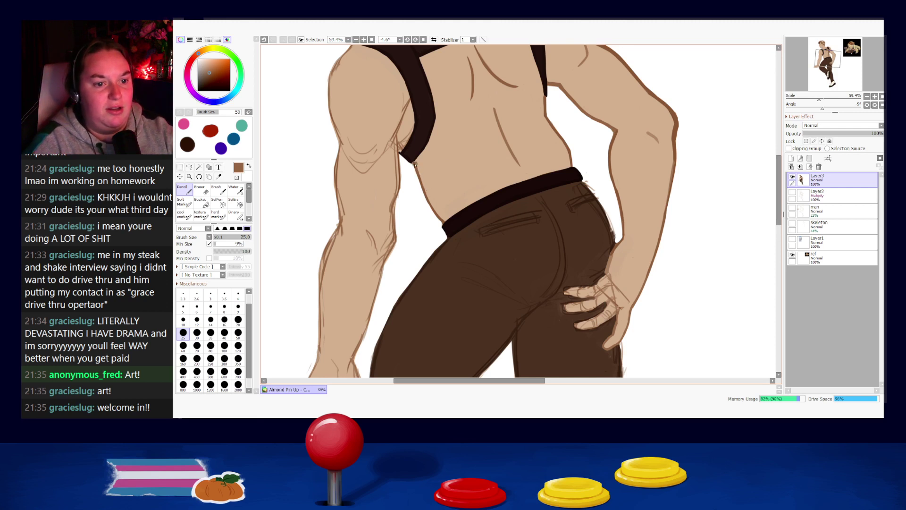
key("ctrl+z")
left_click_drag(415, 162, 422, 181)
key("ctrl+z")
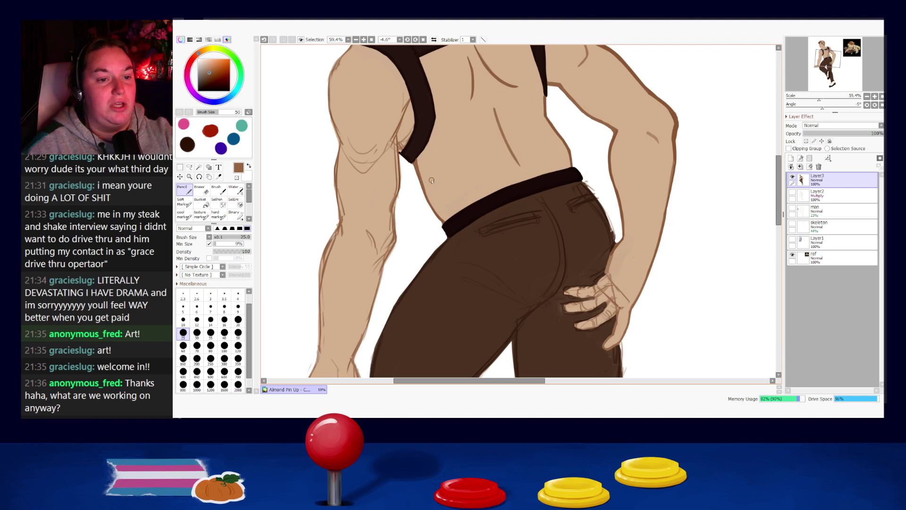
- Touch up the face outline between the lower lip and chin with the sampled outline brown and skin colour at brush size 20
scroll(431, 180, "down", 3)
left_click_drag(436, 177, 435, 201)
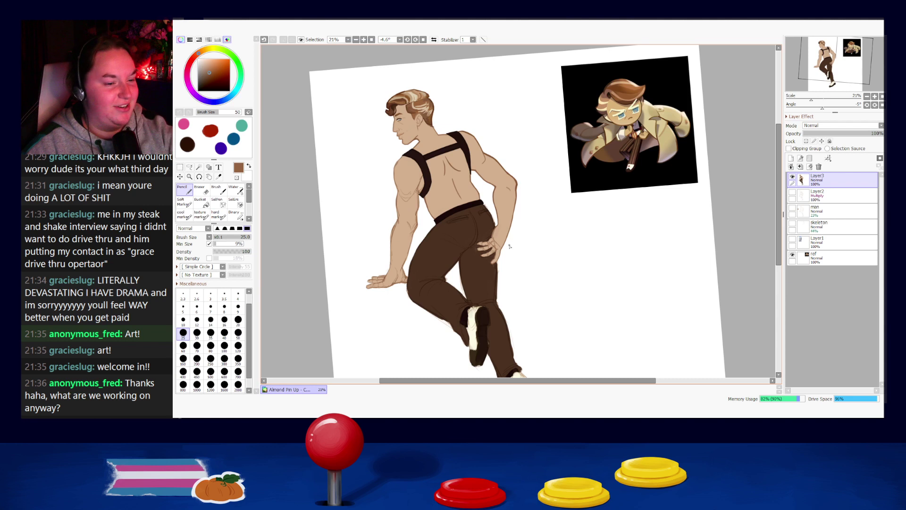
scroll(490, 233, "down", 3)
scroll(460, 160, "up", 3)
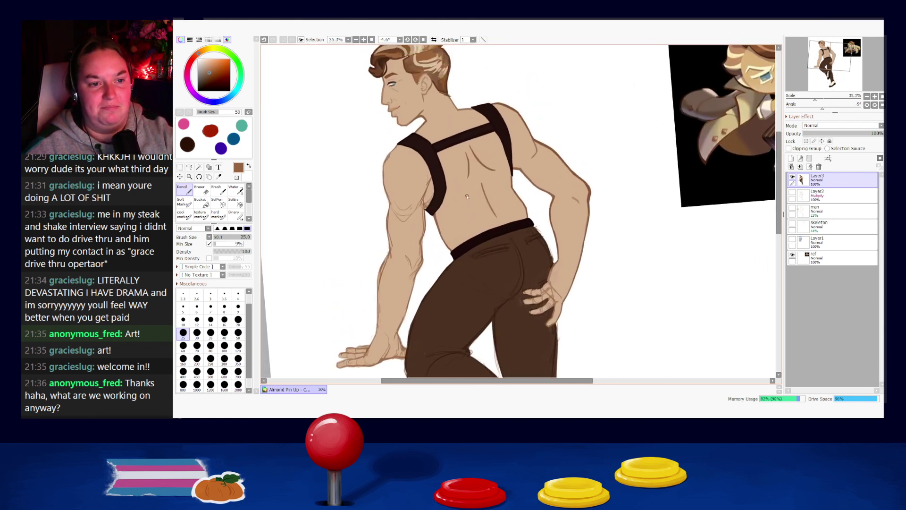
scroll(467, 196, "up", 3)
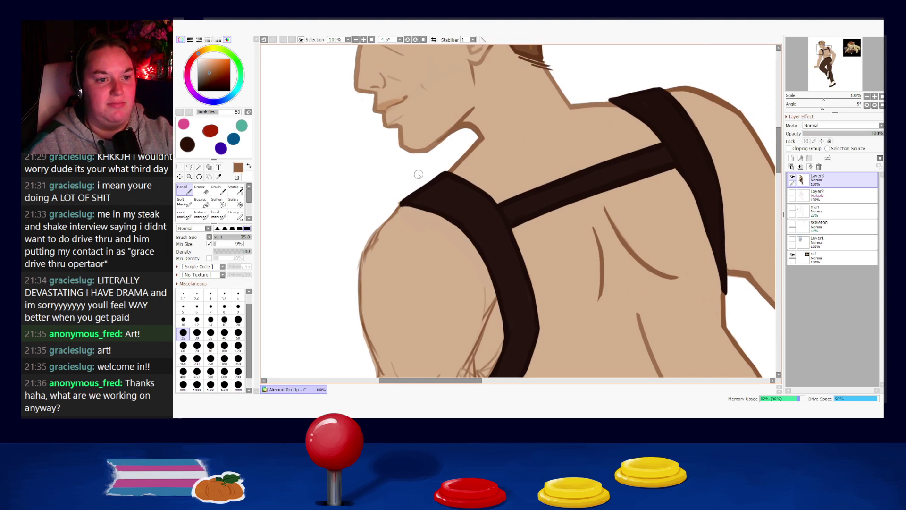
scroll(419, 174, "down", 1)
left_click(397, 131, "alt")
left_click(394, 133, "alt")
key("bracketleft")
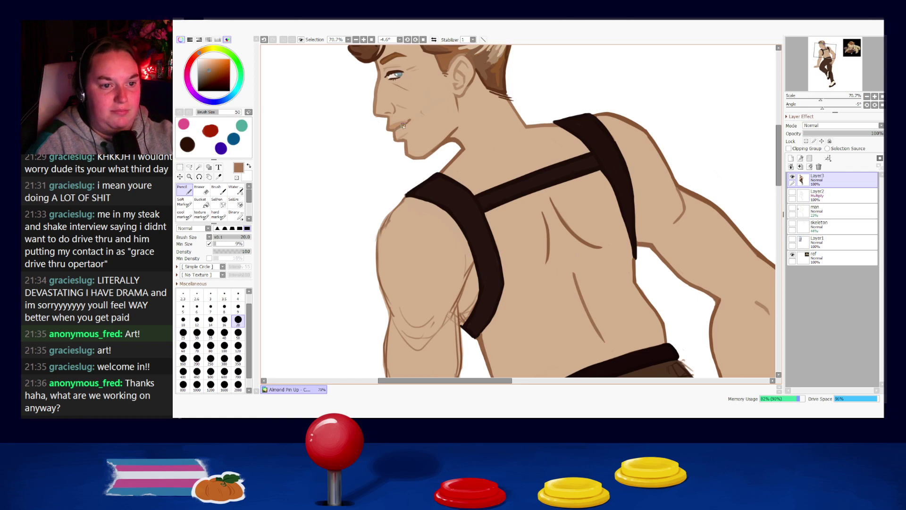
left_click(404, 128, "alt")
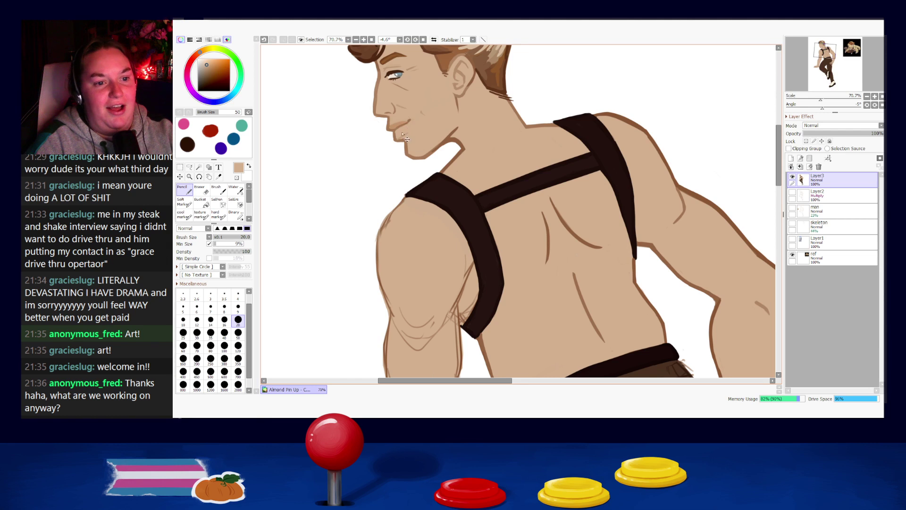
left_click(396, 129, "alt")
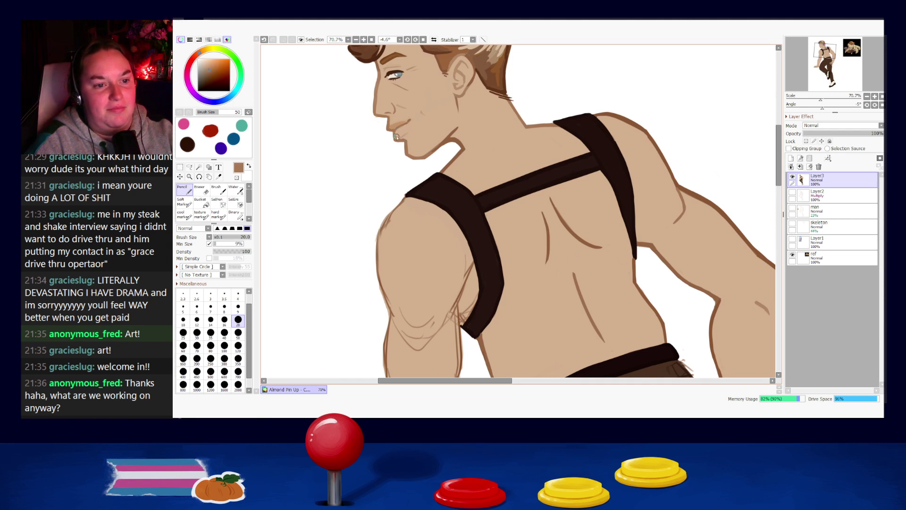
- Redraw the outline of the straight arm's shoulder just below the harness strap in the sampled outline brown
left_click_drag(543, 198, 475, 126)
left_click_drag(336, 149, 370, 195)
left_click(410, 97, "alt")
mouse_move(368, 129)
left_mouse_down()
mouse_move(345, 167)
mouse_move(366, 128)
mouse_move(342, 162)
left_mouse_up()
key("ctrl+z")
key("ctrl+z")
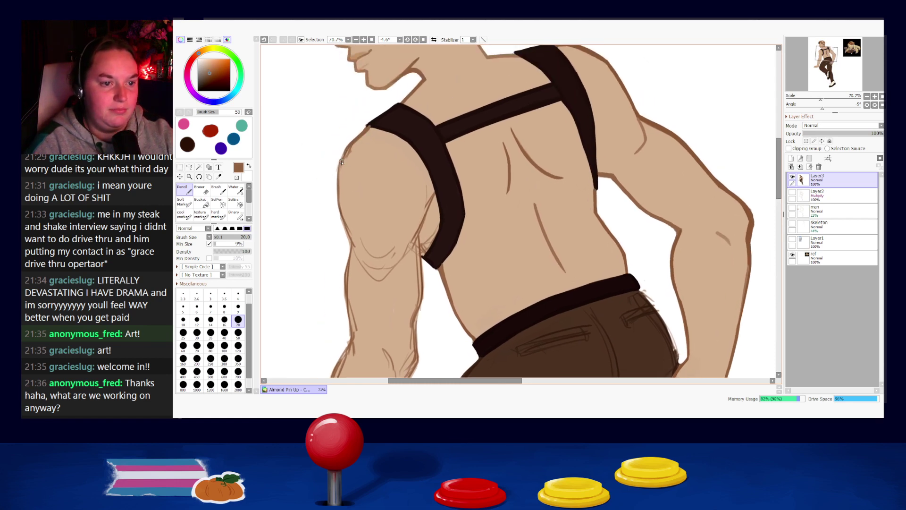
- Erase the excess outside the straight arm's shoulder outline and touch up the adjoining strap corner in the sampled dark colour
key("e")
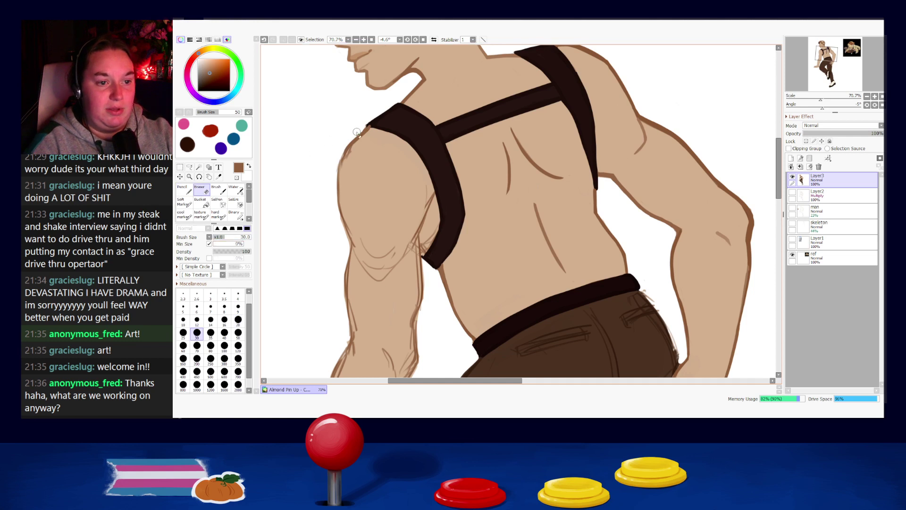
key("n")
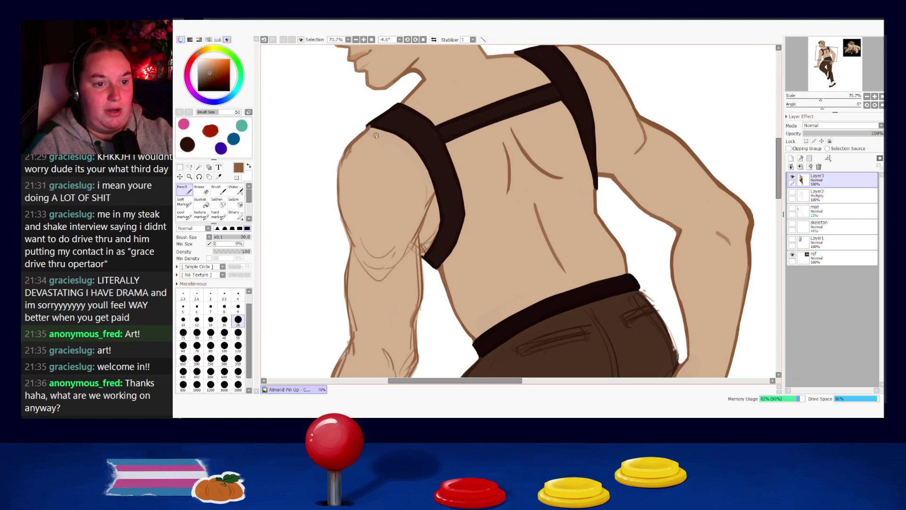
left_click(399, 135, "alt")
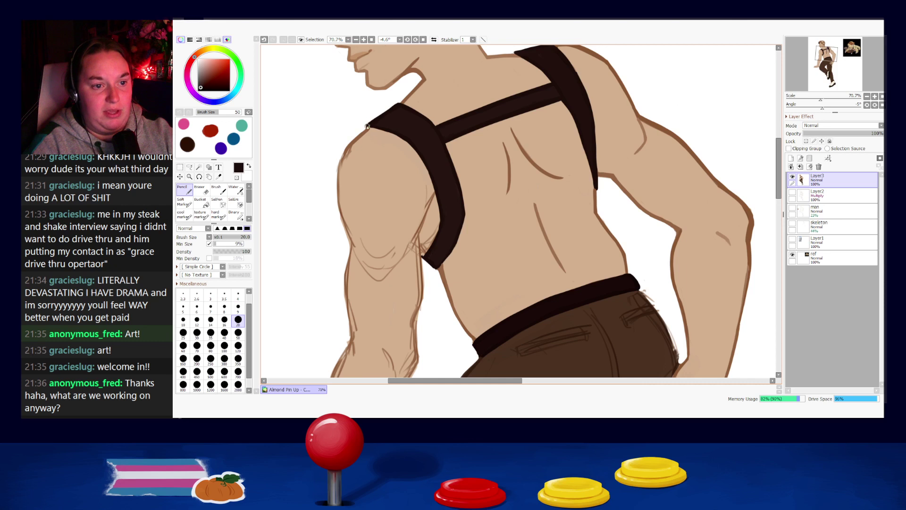
- Paint over the stray sketch lines at the straight arm's armpit beside the harness strap with the sampled skin colour
left_click_drag(618, 114, 596, 154)
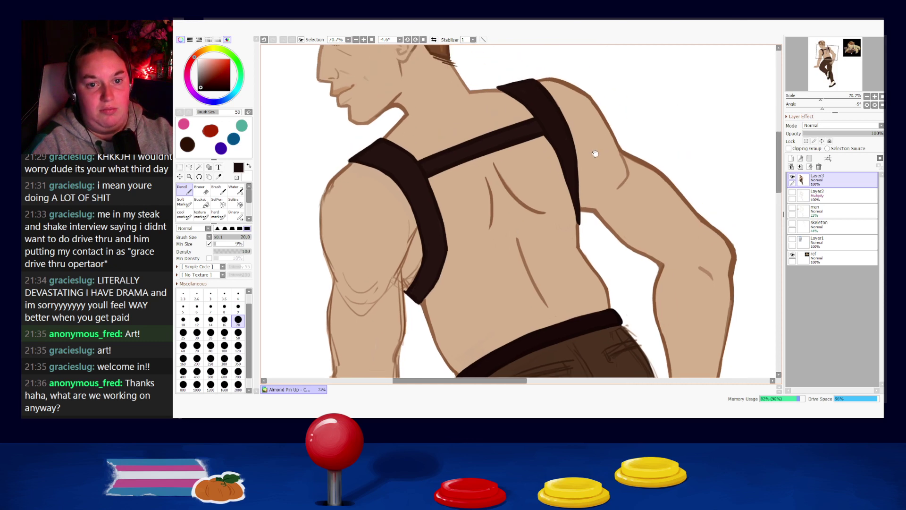
scroll(542, 180, "down", 5)
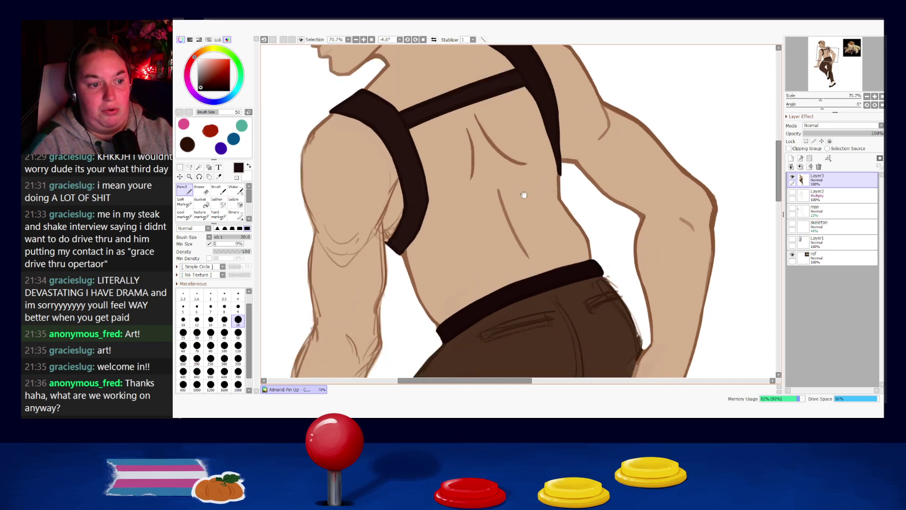
scroll(360, 130, "up", 2)
left_click(344, 110, "alt")
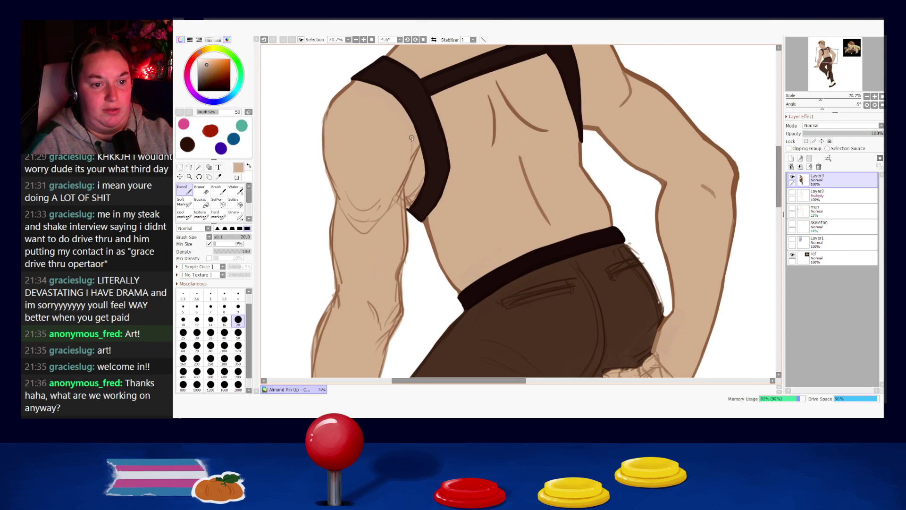
mouse_move(416, 148)
left_mouse_down()
mouse_move(404, 170)
mouse_move(421, 154)
left_mouse_up()
key("ctrl+z")
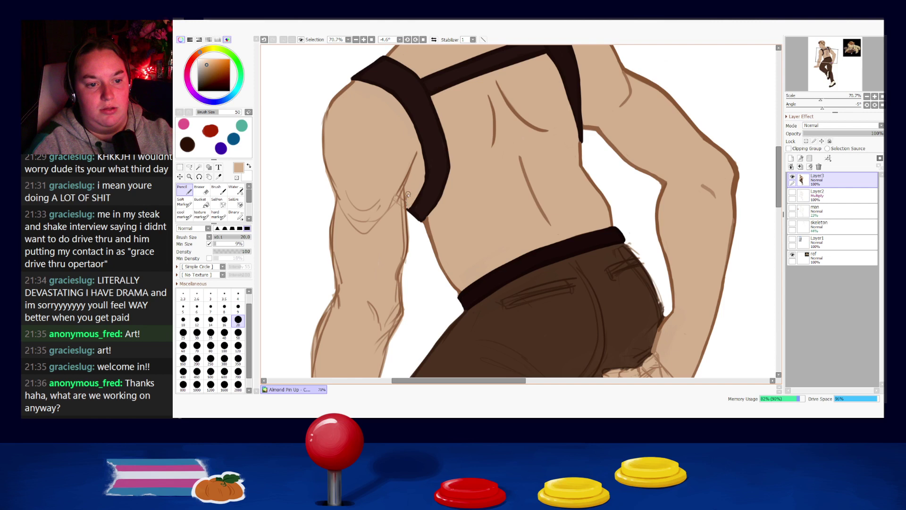
- Smooth the inner edge and lower end of the harness strap by the armpit with the strap's sampled dark colour
left_click(425, 161, "alt")
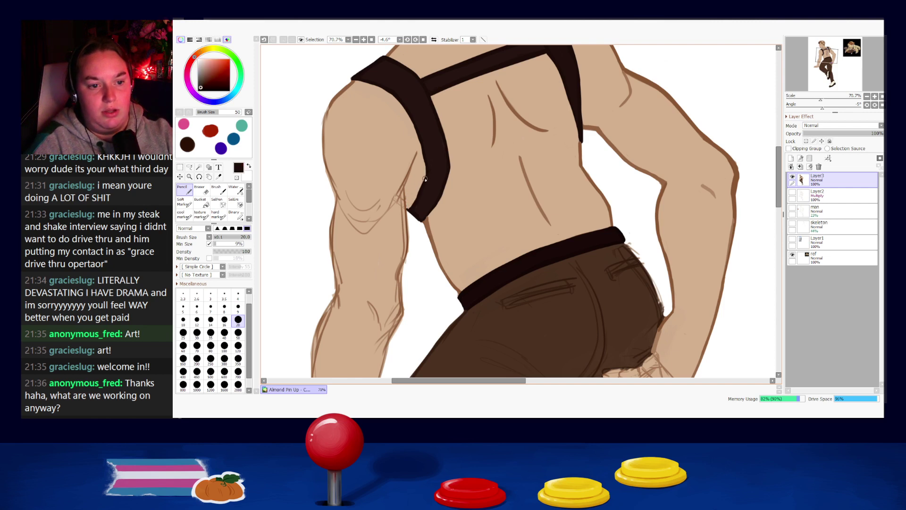
key("ctrl+z")
left_click_drag(415, 198, 409, 210)
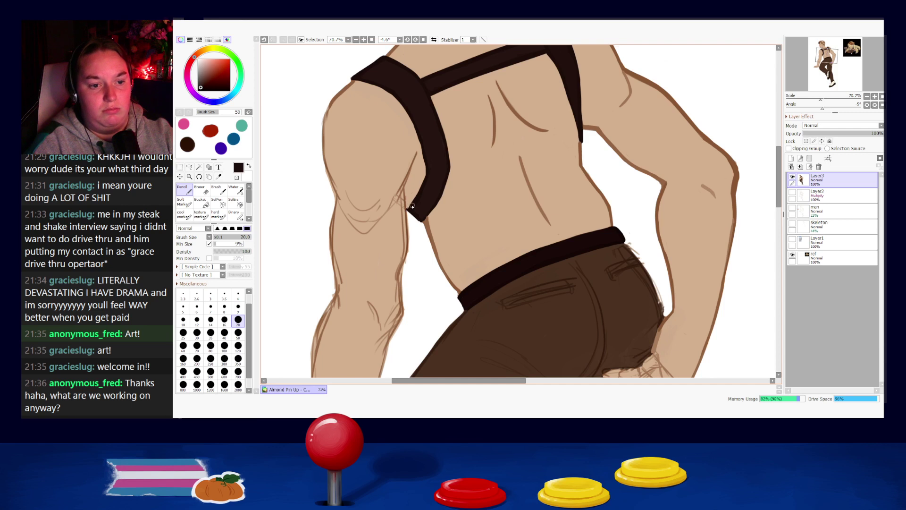
left_click(417, 210, "alt")
left_click(410, 211, "alt")
key("ctrl+z")
mouse_move(410, 211)
left_mouse_down()
mouse_move(421, 221)
mouse_move(436, 207)
left_mouse_up()
key("ctrl+z")
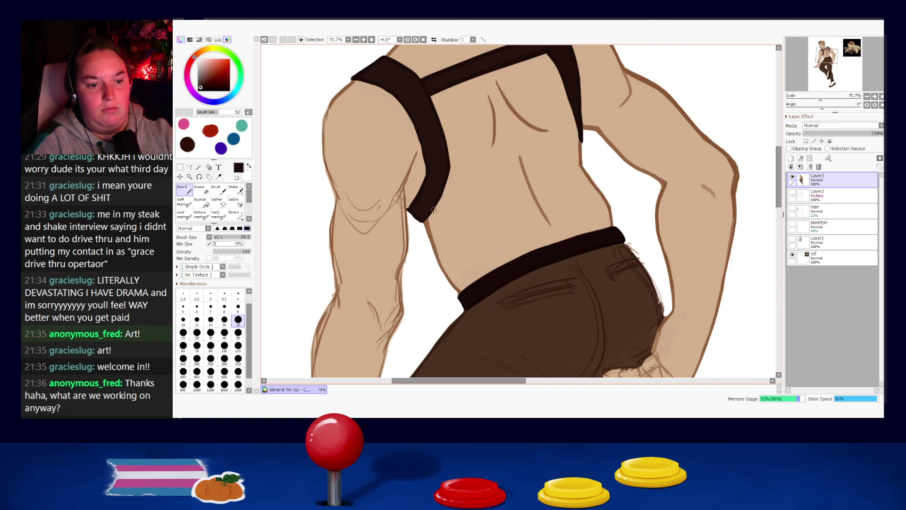
- Redraw the straight arm's armpit crease beside the harness strap in the sampled outline brown
left_click(589, 204, "alt")
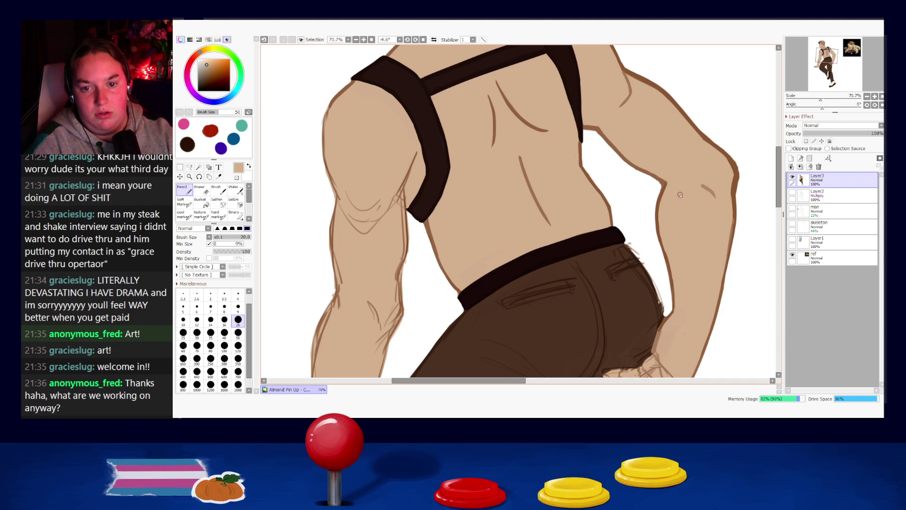
mouse_move(696, 228)
left_mouse_down()
mouse_move(679, 200)
mouse_move(726, 148)
left_mouse_up()
left_click_drag(566, 126, 607, 188)
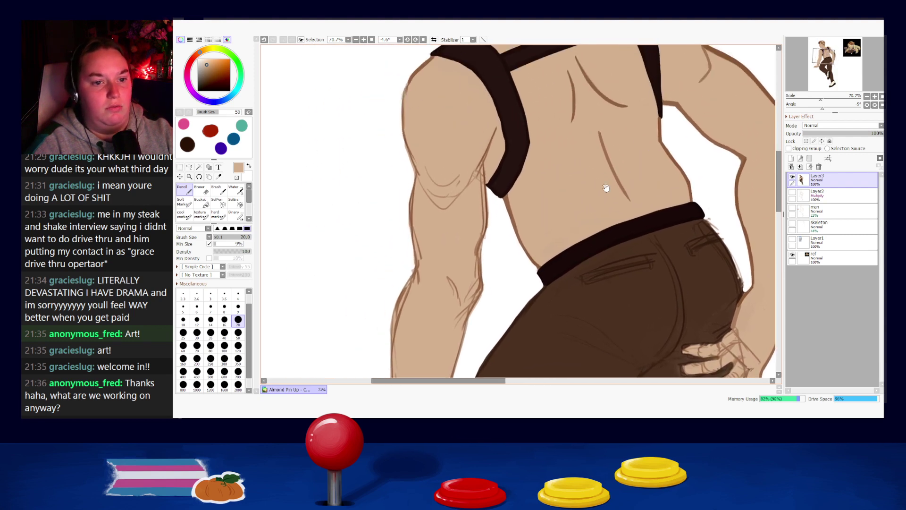
left_click(509, 195, "alt")
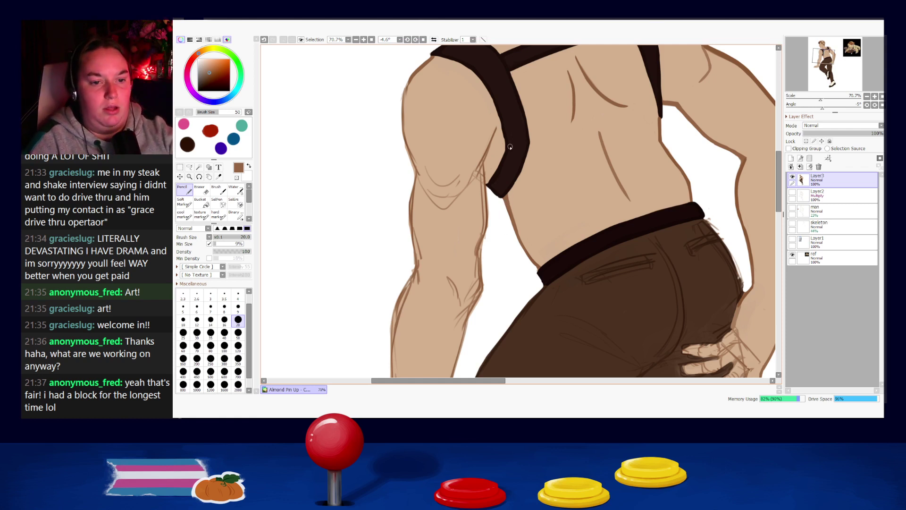
key("ctrl+z")
mouse_move(496, 125)
left_mouse_down()
mouse_move(478, 176)
mouse_move(486, 157)
left_mouse_up()
key("ctrl+z")
key("ctrl+z")
left_click_drag(499, 124, 475, 177)
left_click_drag(495, 132, 474, 186)
key("ctrl+z")
- Redraw the outer outline of the straight arm from the shoulder down the upper arm in the same brown
left_click_drag(409, 78, 405, 142)
key("ctrl+z")
key("ctrl+z")
left_click_drag(404, 97, 404, 142)
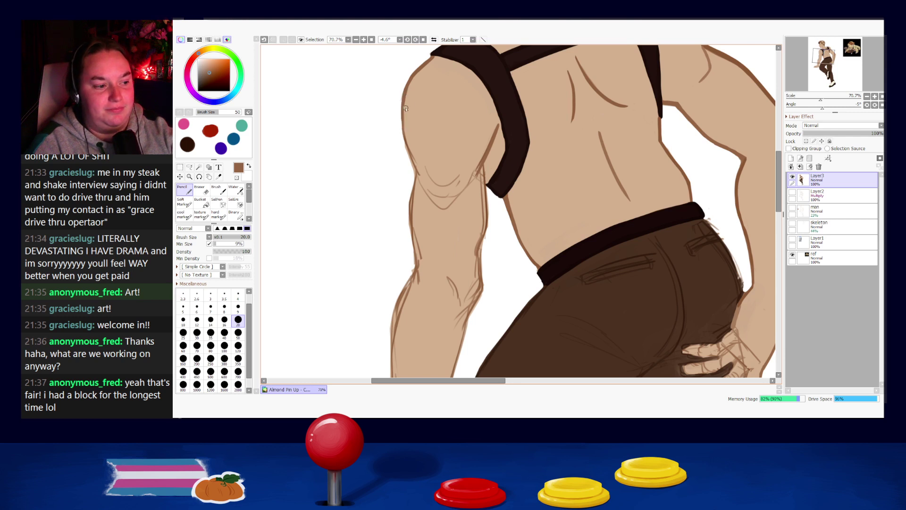
key("ctrl+z")
left_click_drag(406, 94, 401, 153)
key("ctrl+z")
mouse_move(404, 100)
left_mouse_down()
mouse_move(417, 182)
mouse_move(411, 211)
left_mouse_up()
key("ctrl+z")
key("ctrl+z")
key("ctrl+z")
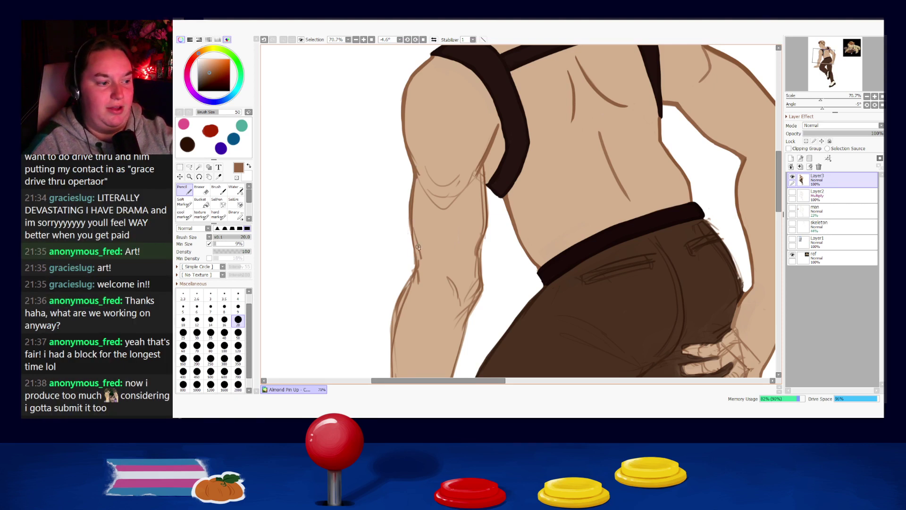
- Redraw the inner outline of the straight arm below the armpit in a brown sampled from the existing line
left_click_drag(483, 279, 477, 228)
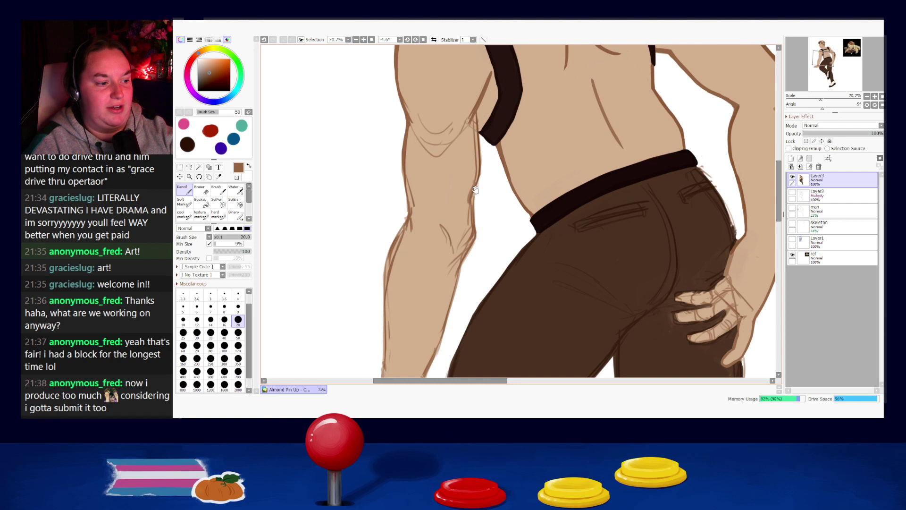
left_click_drag(477, 183, 487, 231)
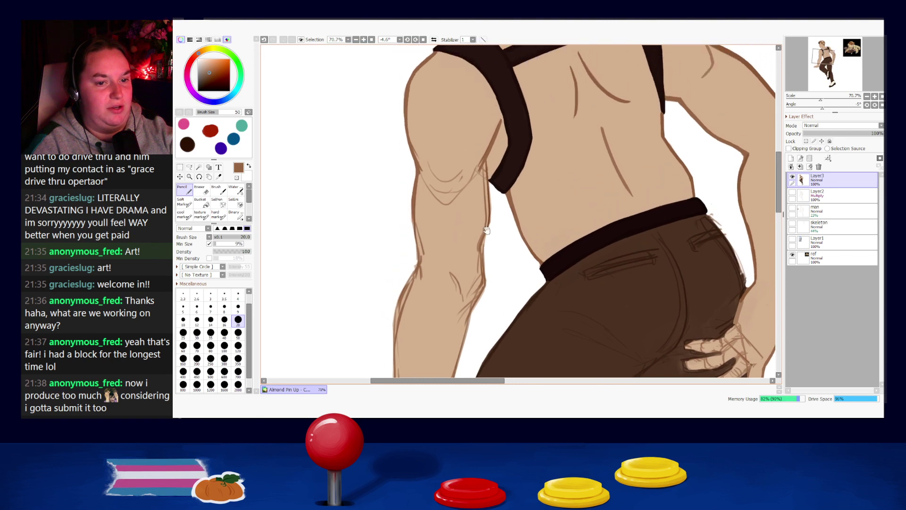
left_click_drag(484, 160, 487, 192)
key("ctrl+z")
left_click(490, 197, "alt")
left_click(488, 197, "alt")
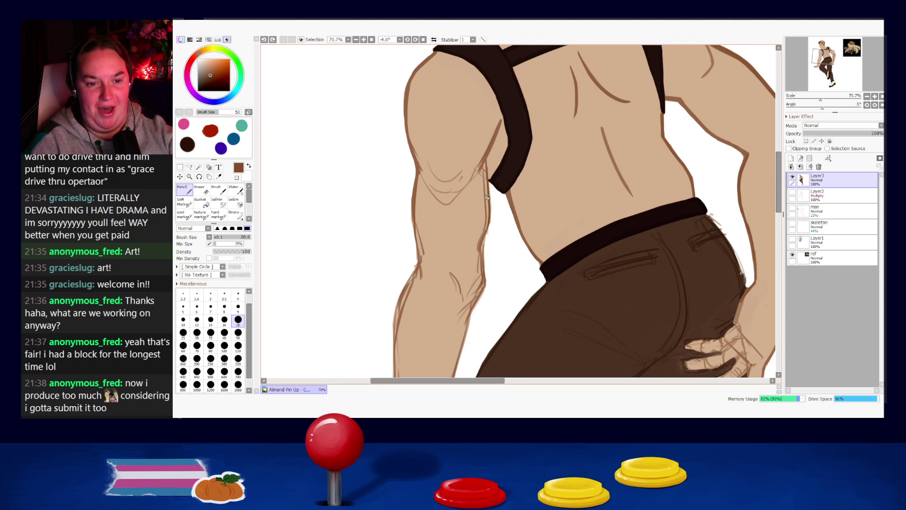
key("ctrl+z")
left_click_drag(487, 164, 488, 217)
key("ctrl+z")
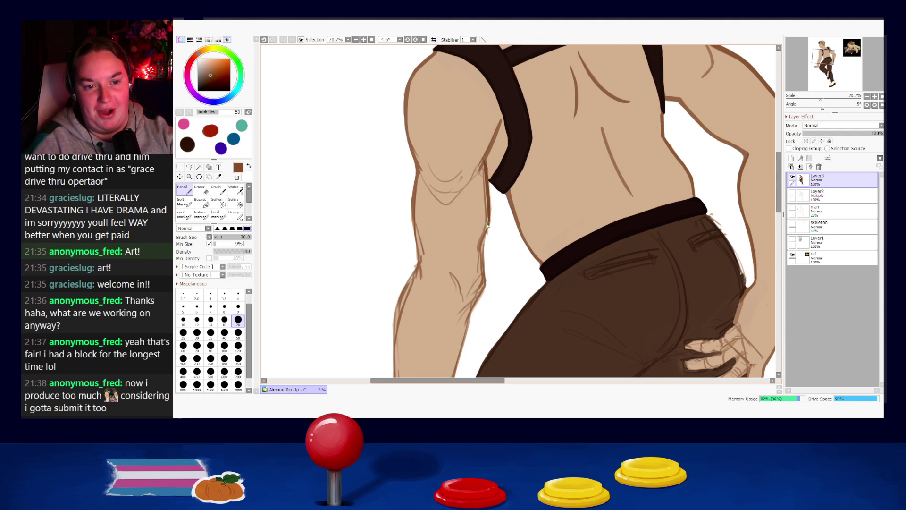
key("ctrl+z")
mouse_move(485, 164)
left_mouse_down()
mouse_move(484, 277)
mouse_move(478, 244)
mouse_move(426, 172)
mouse_move(428, 213)
left_mouse_up()
key("ctrl+z")
- Redraw the outer outline of the straight arm from the upper arm down to the elbow in the sampled brown
left_click(425, 150, "alt")
key("ctrl+z")
key("ctrl+z")
key("ctrl+z")
mouse_move(424, 168)
left_mouse_down()
mouse_move(431, 209)
mouse_move(426, 180)
mouse_move(427, 219)
mouse_move(411, 248)
left_mouse_up()
key("ctrl+z")
key("ctrl+z")
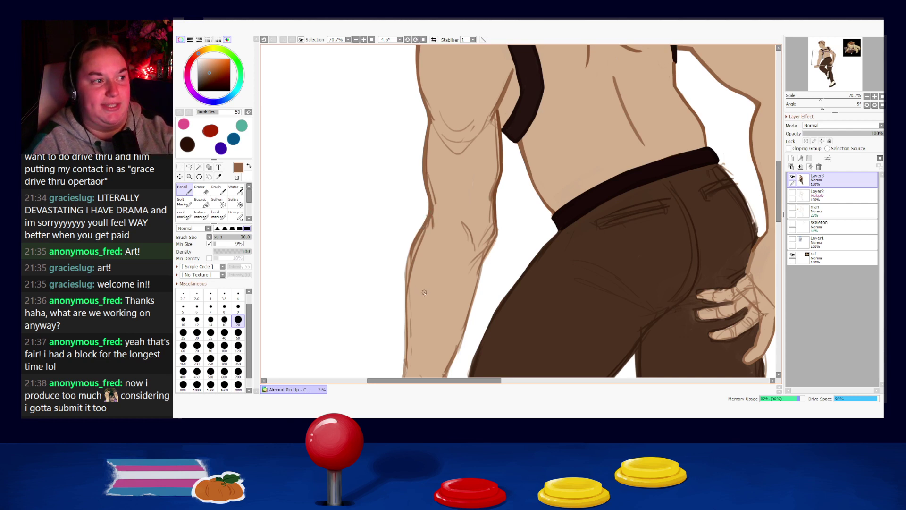
- Cover the stray sketch lines inside the straight arm's outer edge above the elbow with sampled skin colour at brush size 40
left_click(447, 204, "alt")
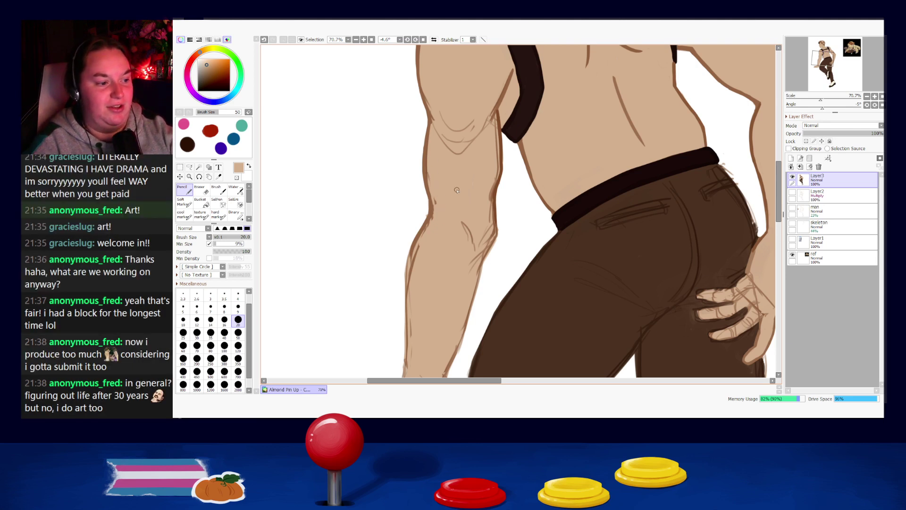
left_click_drag(480, 193, 480, 216)
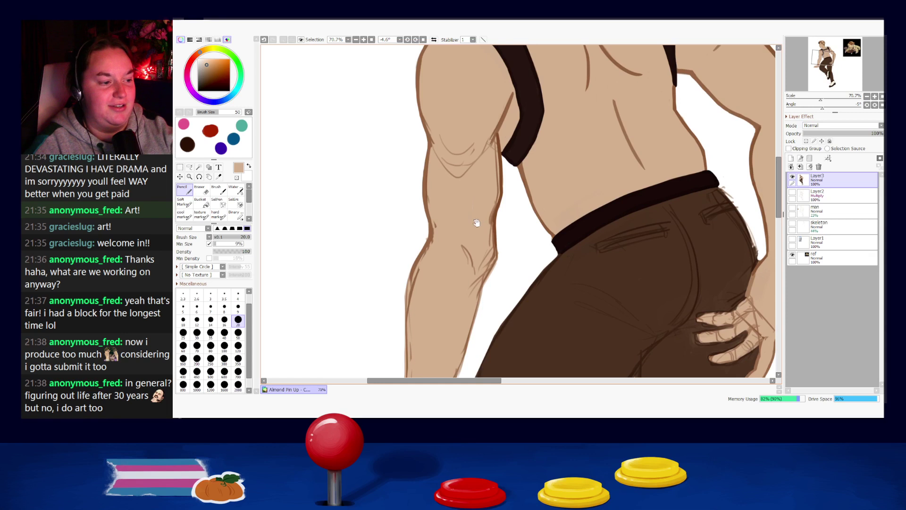
key("bracketright")
key("bracketright")
key("bracketright")
key("bracketright")
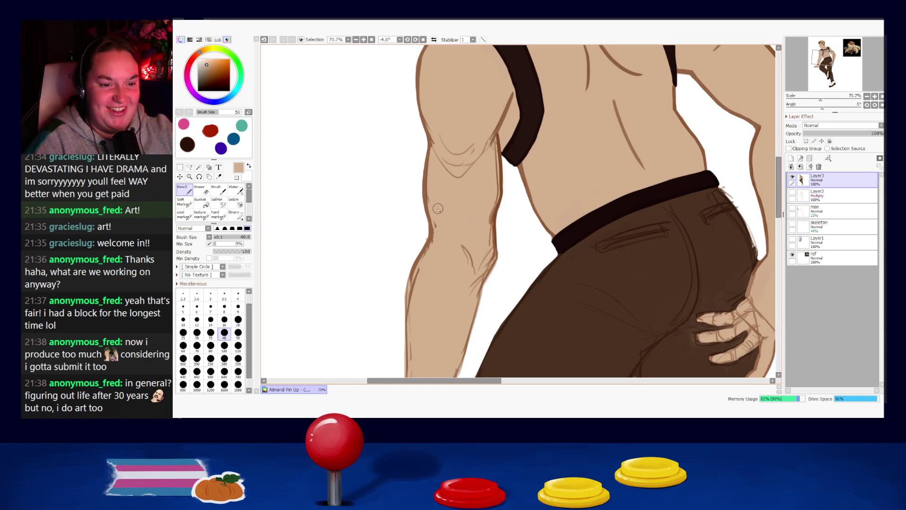
- Refine the outer outline at the straight arm's elbow in sampled brown at brush size 16 and erase the excess outside it
right_click(430, 233)
key("bracketleft")
key("bracketleft")
key("bracketleft")
key("bracketleft")
key("bracketleft")
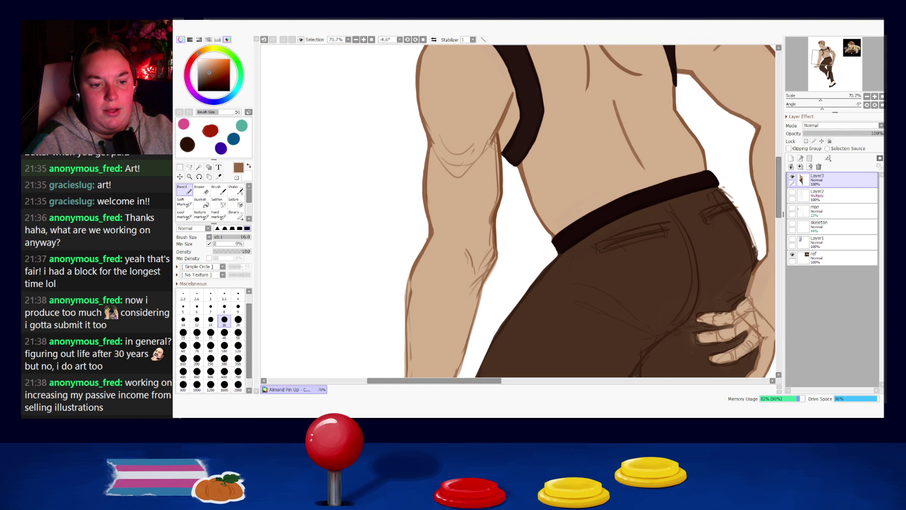
key("e")
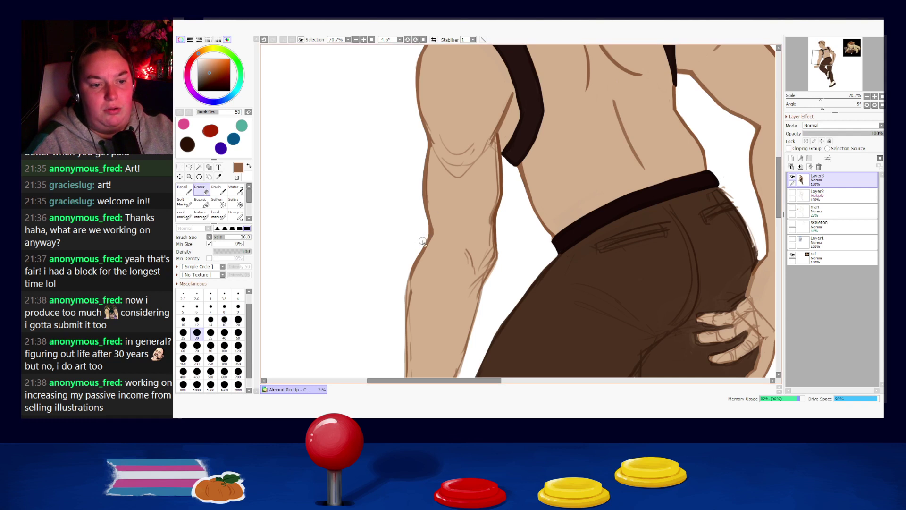
key("n")
- Trim the inner side of the straight arm's outer outline above the elbow with the sampled skin colour
right_click(431, 202)
left_click_drag(426, 179, 427, 205)
key("ctrl+z")
key("ctrl+y")
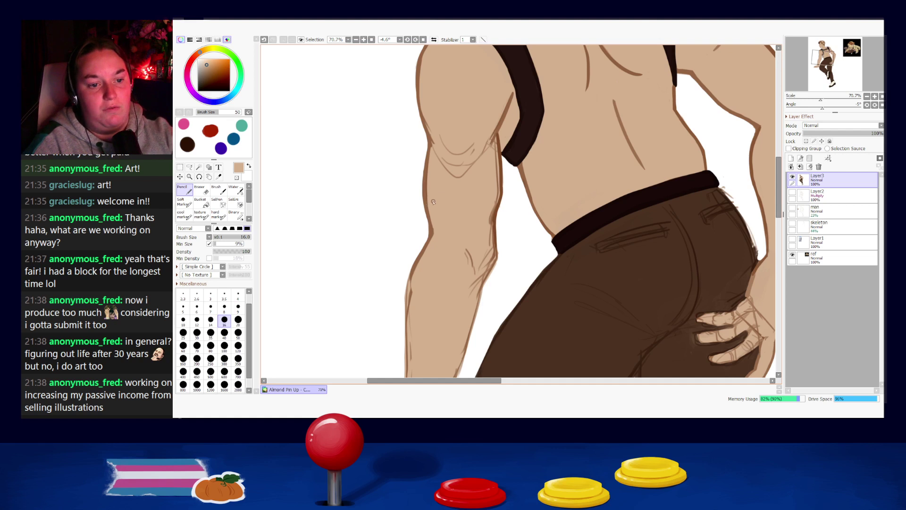
- Cover the curved sketch lines across the straight arm's upper arm at armpit height with sampled skin colour, using an enlarged brush
left_click(430, 231, "alt")
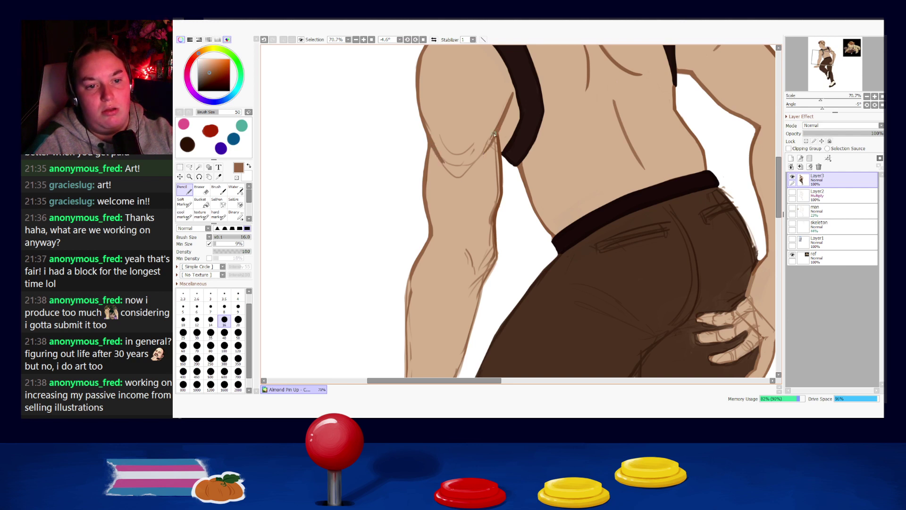
key("e")
left_click_drag(426, 108, 438, 141)
left_click(457, 149, "alt")
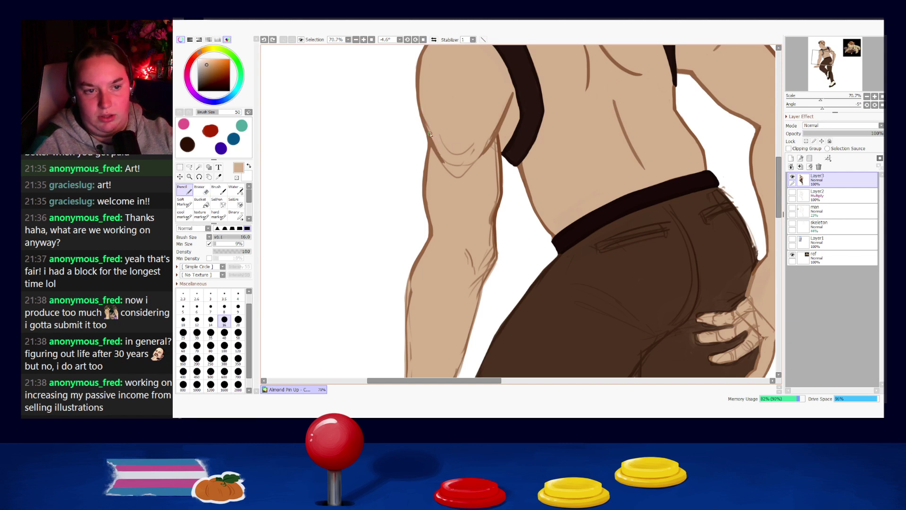
left_click(443, 155)
key("bracketright")
key("bracketright")
key("bracketright")
key("bracketright")
mouse_move(454, 167)
left_mouse_down()
mouse_move(443, 168)
mouse_move(452, 182)
left_mouse_up()
mouse_move(492, 131)
left_mouse_down()
mouse_move(481, 167)
mouse_move(444, 173)
mouse_move(462, 169)
mouse_move(439, 132)
mouse_move(469, 147)
mouse_move(499, 124)
mouse_move(480, 158)
left_mouse_up()
- Cover the stray lines inside the straight arm's torso-facing edge from the armpit to the elbow with skin colour at brush size 20
key("bracketleft")
key("bracketleft")
key("bracketleft")
right_click(498, 126)
key("ctrl+z")
key("ctrl+y")
key("ctrl+z")
mouse_move(494, 141)
left_mouse_down()
mouse_move(481, 157)
mouse_move(496, 161)
mouse_move(493, 152)
left_mouse_up()
left_click(493, 159, "alt")
key("ctrl+z")
key("ctrl+z")
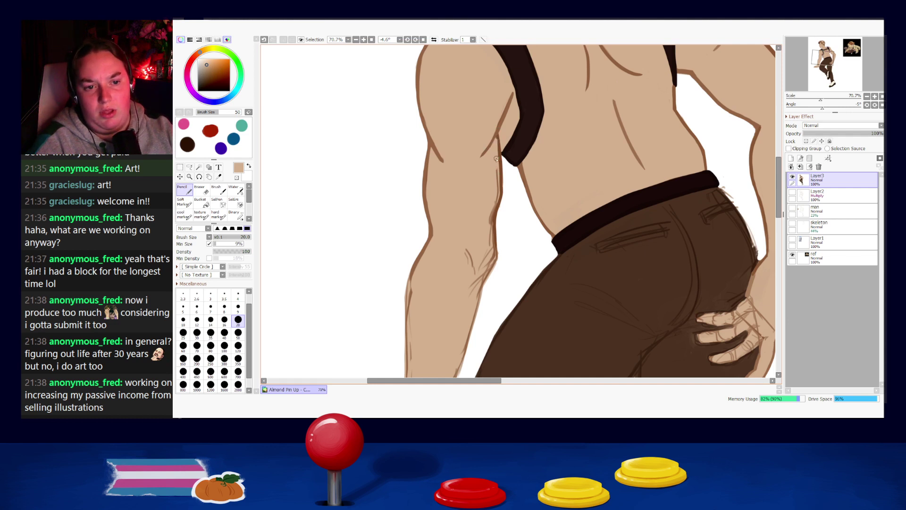
left_click_drag(495, 173, 491, 251)
left_click_drag(491, 212, 488, 248)
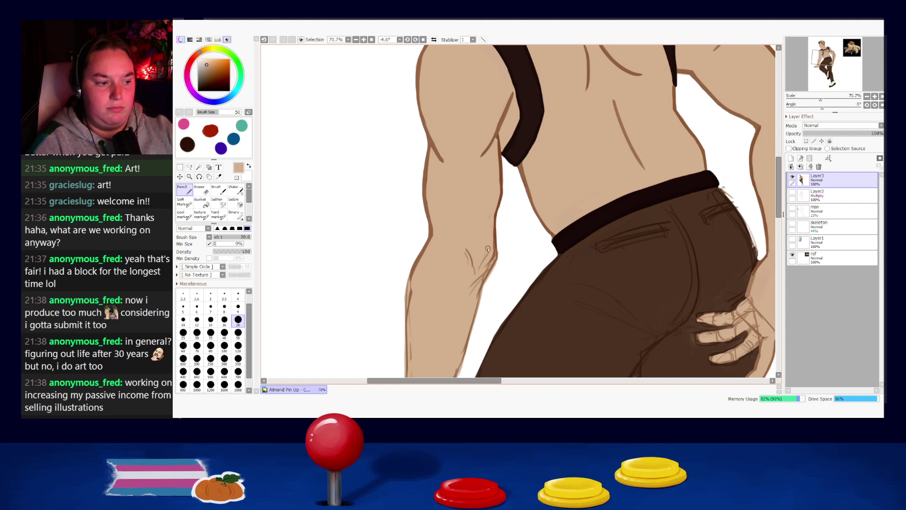
- Redraw the straight arm's torso-facing outline just below the armpit in sampled brown
left_click(497, 134, "alt")
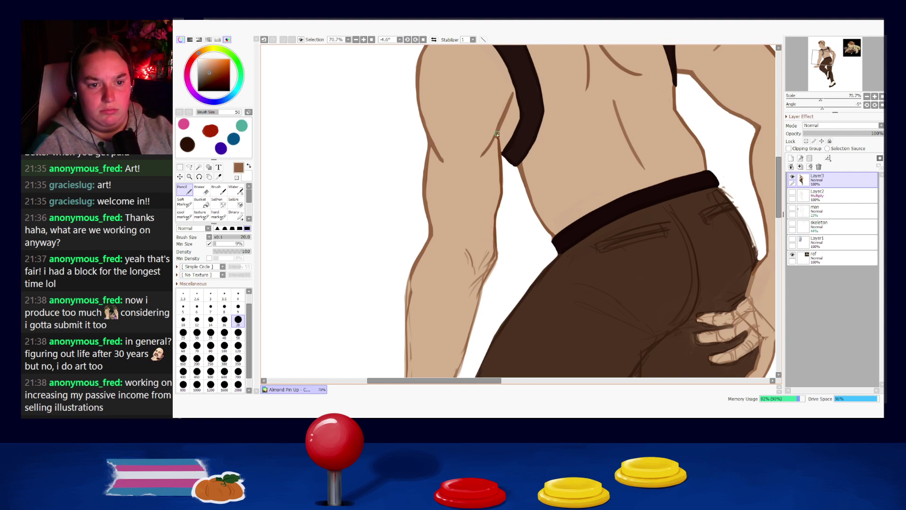
key("ctrl+z")
left_click_drag(498, 137, 501, 184)
key("ctrl+z")
key("ctrl+z")
key("ctrl+z")
key("ctrl+z")
left_click_drag(501, 126, 500, 151)
key("ctrl+z")
key("ctrl+z")
- Redraw the straight arm's torso-facing outline above the elbow in a darker sampled brown at brush size 20
scroll(502, 225, "down", 3)
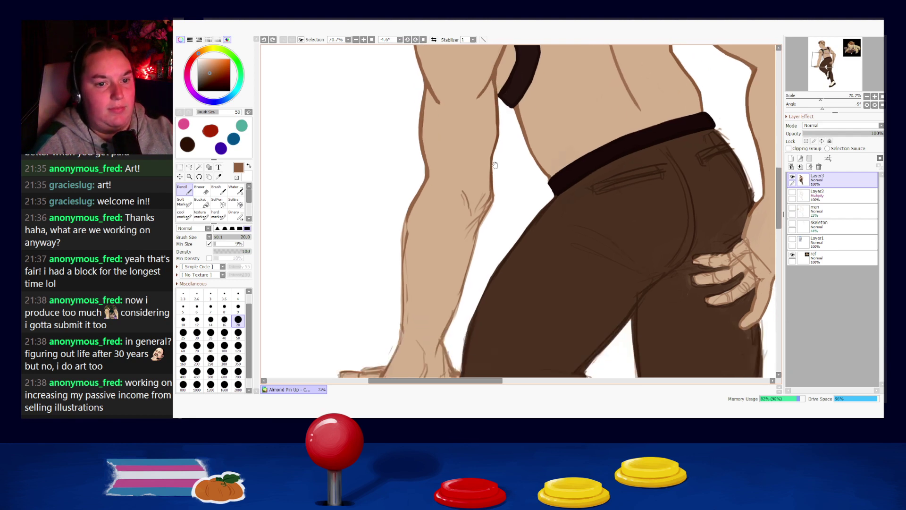
right_click(494, 107)
left_click(493, 108)
key("ctrl+z")
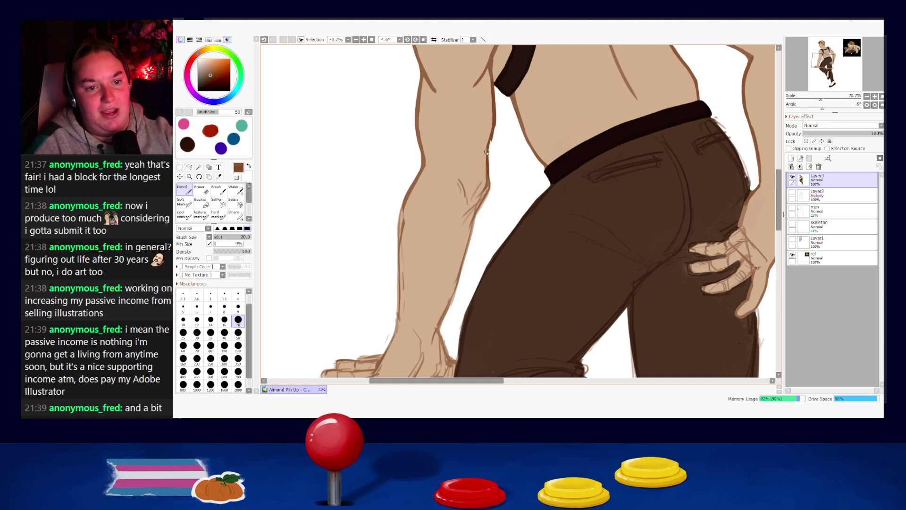
key("ctrl+z")
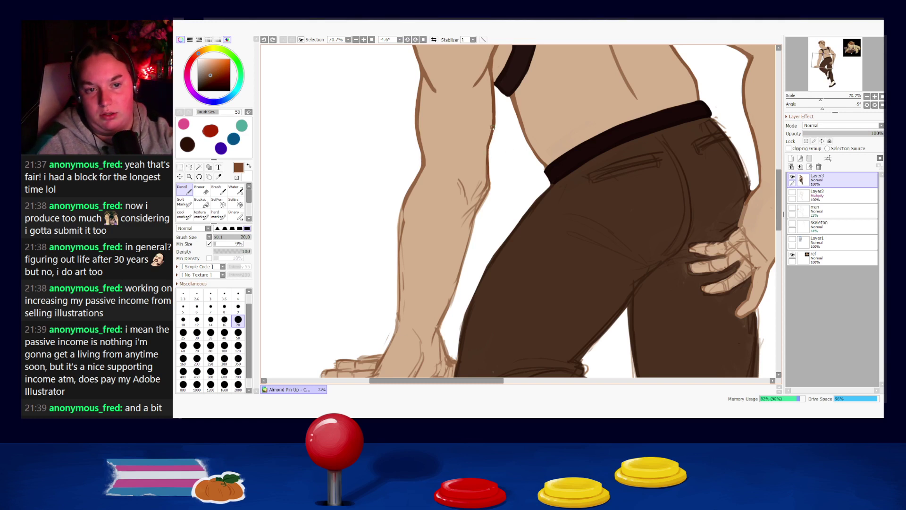
mouse_move(488, 154)
left_mouse_down()
mouse_move(494, 125)
mouse_move(490, 171)
left_mouse_up()
key("ctrl+z")
key("ctrl+z")
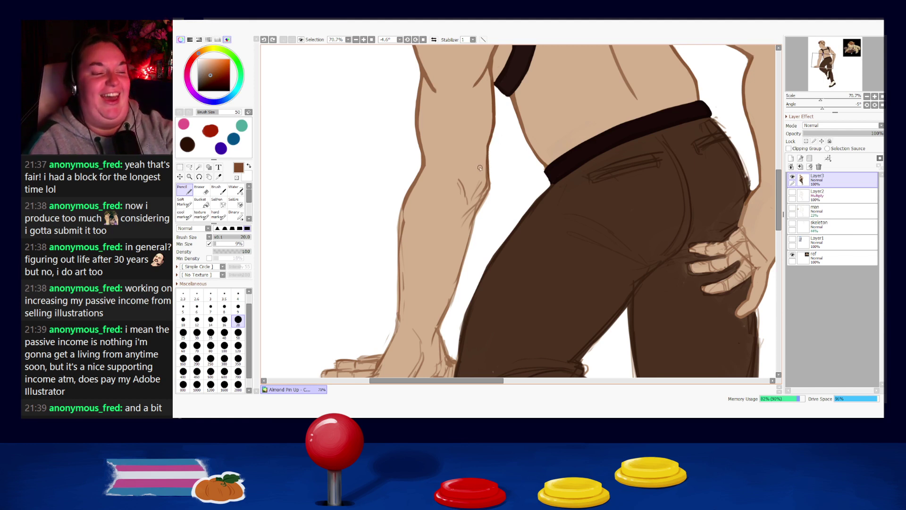
left_click_drag(494, 128, 489, 166)
key("ctrl+z")
key("ctrl+z")
left_click_drag(495, 130, 490, 170)
key("ctrl+z")
key("ctrl+z")
key("ctrl+z")
left_click_drag(496, 123, 492, 137)
key("e")
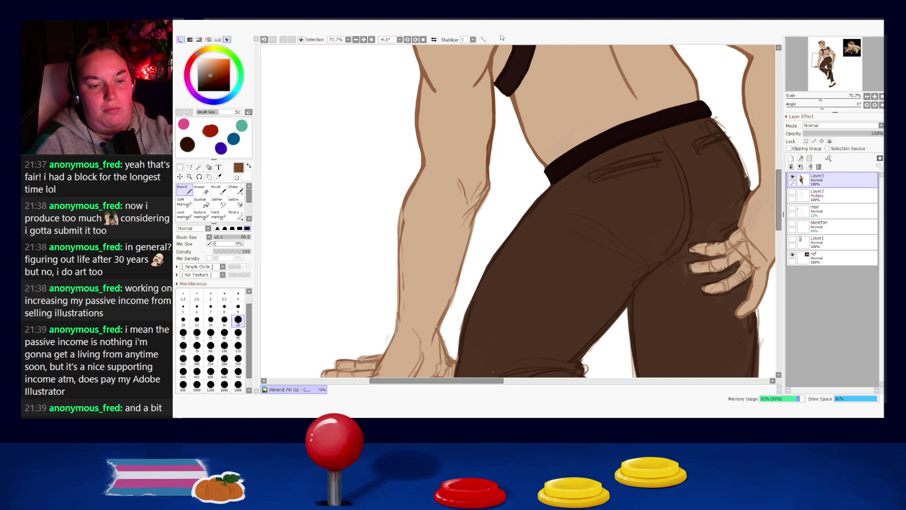
- Trim the inner side of the torso-facing outline above the elbow with skin colour and continue the brown outline around the elbow
key("n")
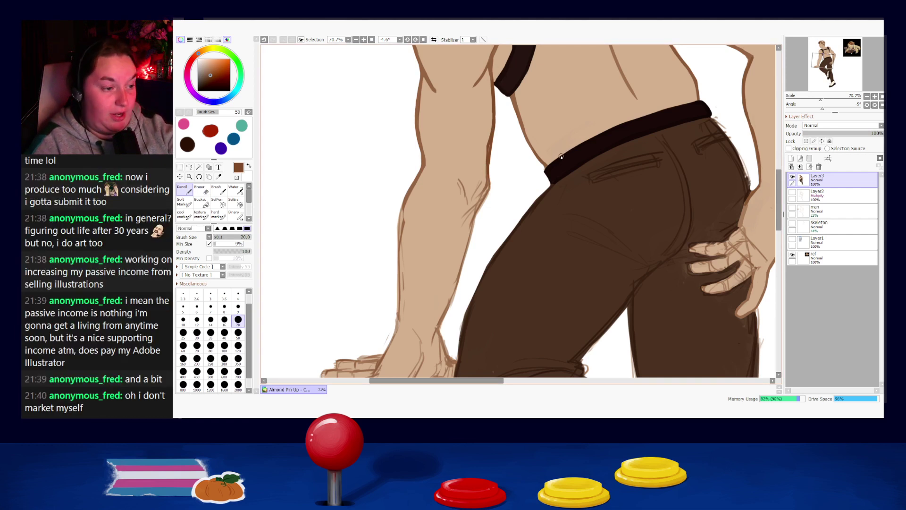
left_click(489, 139, "alt")
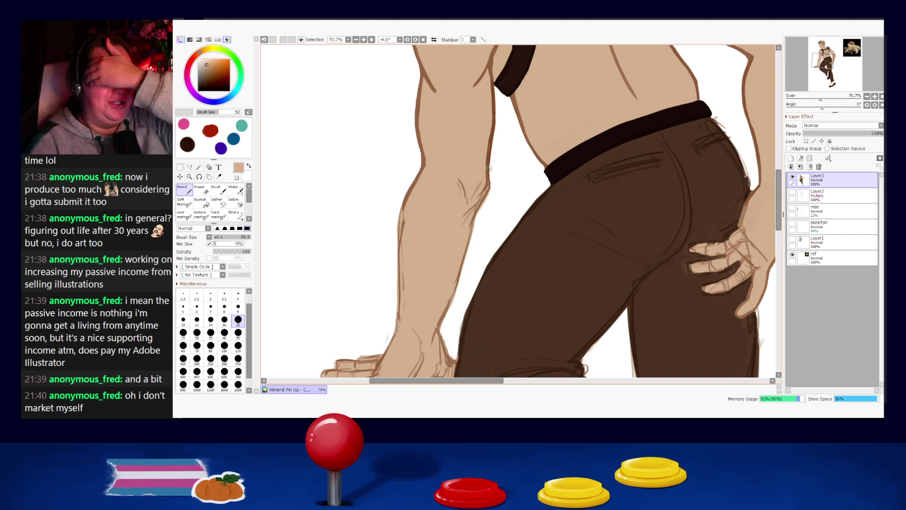
left_click(490, 143, "alt")
left_click_drag(514, 220, 490, 139)
mouse_move(476, 88)
left_mouse_down()
mouse_move(486, 138)
mouse_move(474, 154)
mouse_move(474, 134)
mouse_move(476, 167)
mouse_move(473, 139)
mouse_move(460, 196)
left_mouse_up()
key("ctrl+z")
key("ctrl+z")
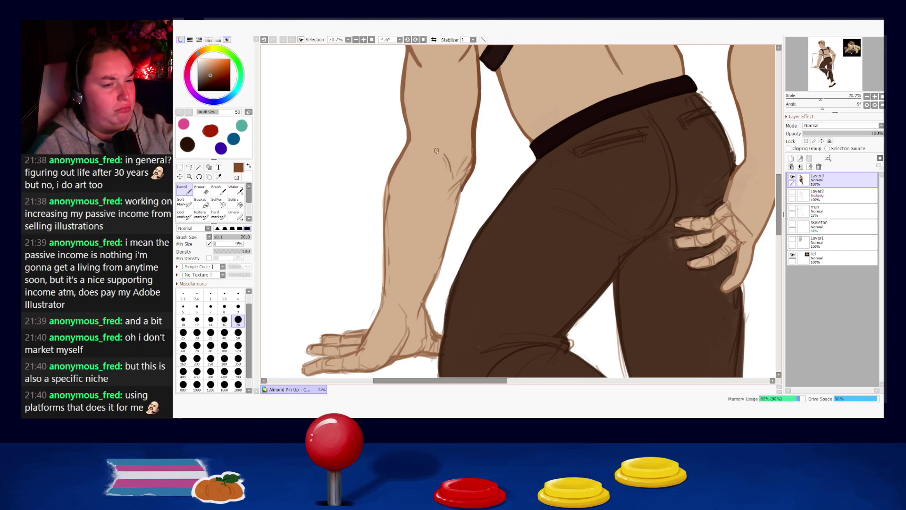
left_click_drag(438, 138, 449, 196)
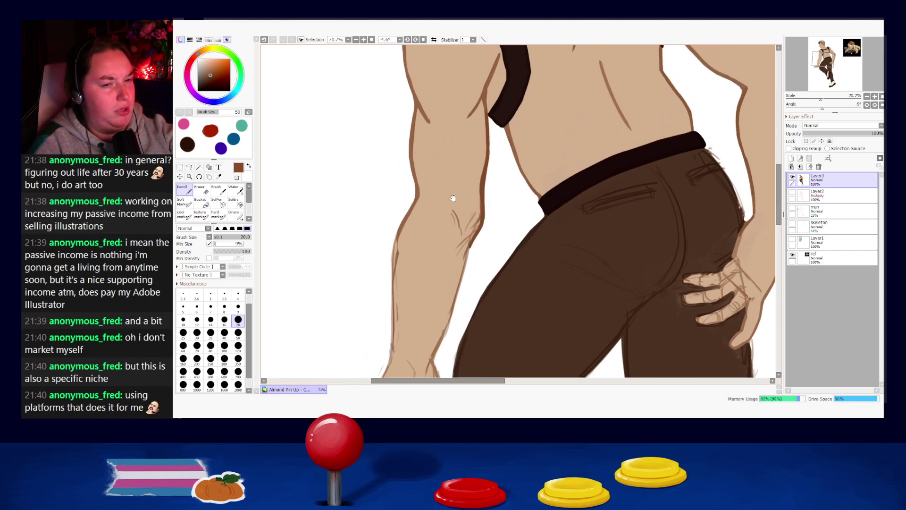
- Erase the rough edge outside the straight arm's torso-facing outline above the elbow at eraser size 30
key("e")
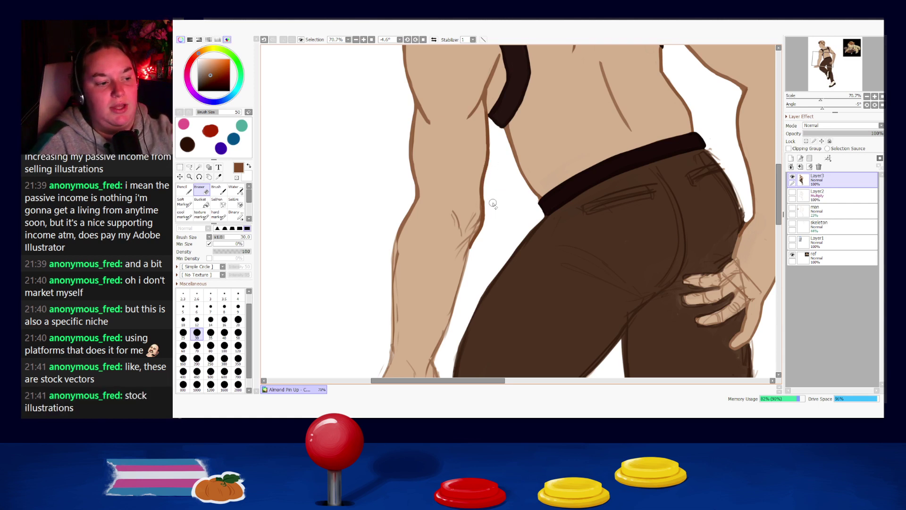
left_click_drag(494, 160, 491, 243)
key("ctrl+z")
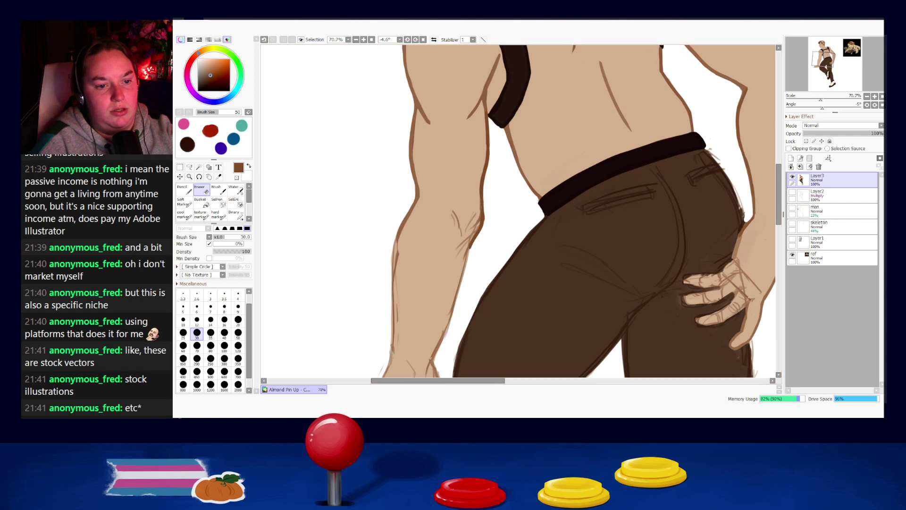
- Shape the torso-facing outline at the elbow's lower tip in sampled brown at brush size 25
key("n")
scroll(474, 158, "down", 4)
key("bracketright")
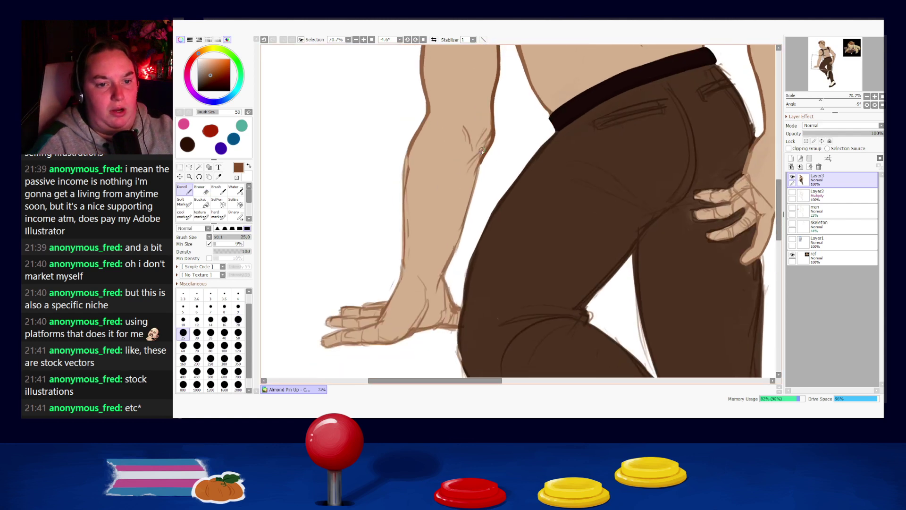
key("ctrl+z")
left_click(485, 148, "alt")
left_click(489, 145, "alt")
left_click_drag(491, 144, 470, 166)
- Cover the stray sketch strokes inside the forearm just below the elbow with sampled skin colour
left_click(478, 147, "alt")
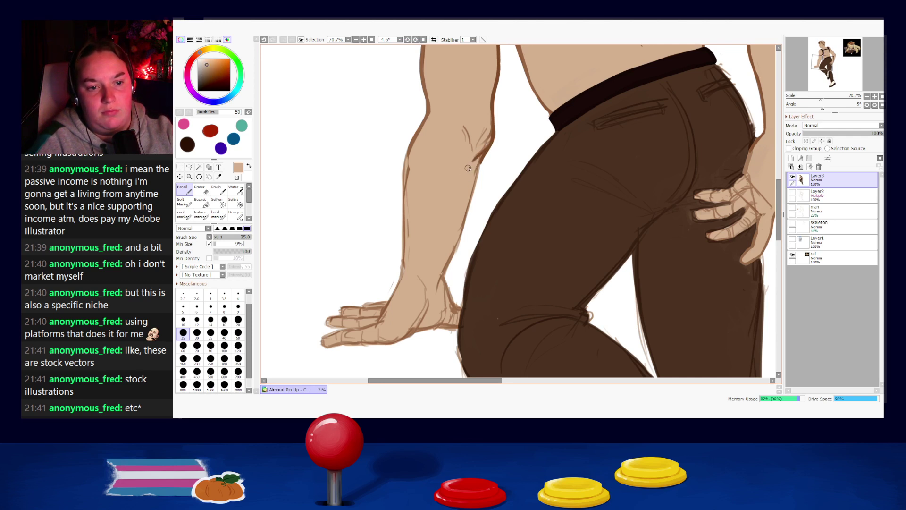
left_click_drag(480, 158, 470, 180)
key("ctrl+z")
key("ctrl+z")
- Redraw the forearm's torso-facing outline from the elbow down towards the wrist in sampled brown at brush size 25
right_click(485, 151)
left_click_drag(485, 151, 463, 239)
key("ctrl+z")
key("ctrl+z")
right_click(448, 264)
left_click_drag(477, 169, 455, 250)
key("ctrl+z")
key("ctrl+z")
left_click_drag(478, 171, 459, 243)
key("ctrl+z")
left_click_drag(478, 181, 459, 242)
key("ctrl+z")
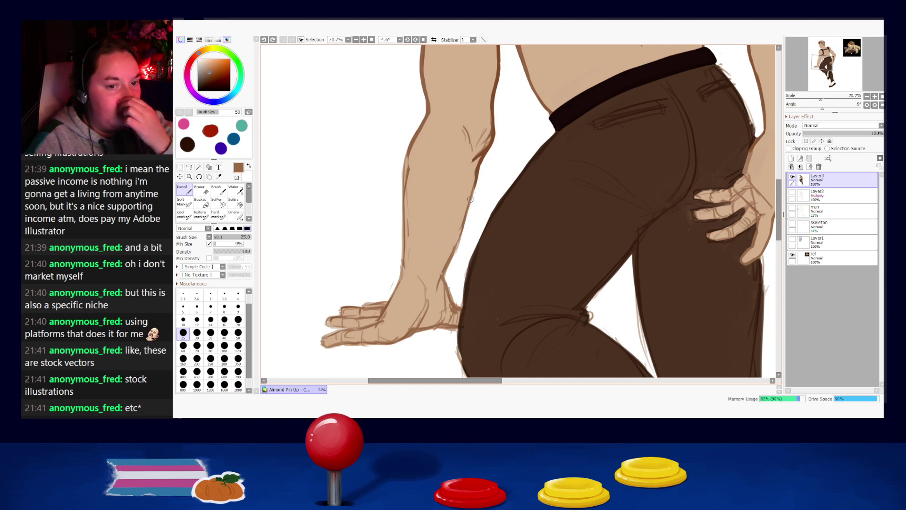
left_click_drag(473, 195, 460, 242)
key("ctrl+z")
left_click_drag(479, 174, 456, 246)
key("ctrl+z")
left_click_drag(479, 174, 458, 247)
key("ctrl+z")
left_click_drag(474, 204, 456, 252)
key("ctrl+z")
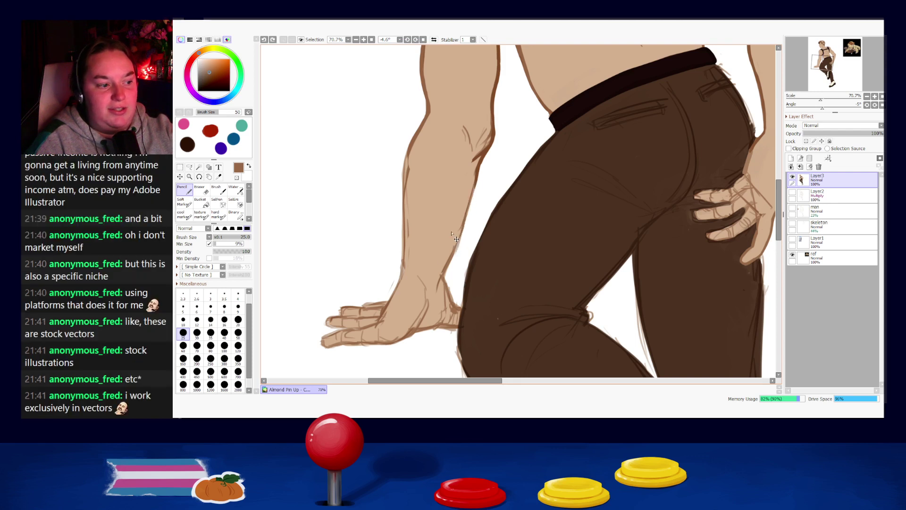
left_click_drag(473, 204, 453, 245)
key("ctrl+z")
left_click_drag(473, 204, 453, 254)
key("ctrl+z")
key("ctrl+z")
mouse_move(477, 180)
left_mouse_down()
mouse_move(448, 268)
mouse_move(454, 251)
left_mouse_up()
key("ctrl+z")
left_click_drag(477, 177, 451, 258)
key("ctrl+z")
left_click_drag(477, 177, 453, 256)
- Touch up the join between the elbow and the forearm's torso-facing outline with sampled colours
left_click(478, 167, "alt")
key("ctrl+z")
left_click_drag(478, 167, 478, 188)
key("ctrl+z")
key("ctrl+z")
key("ctrl+z")
left_click(471, 188, "alt")
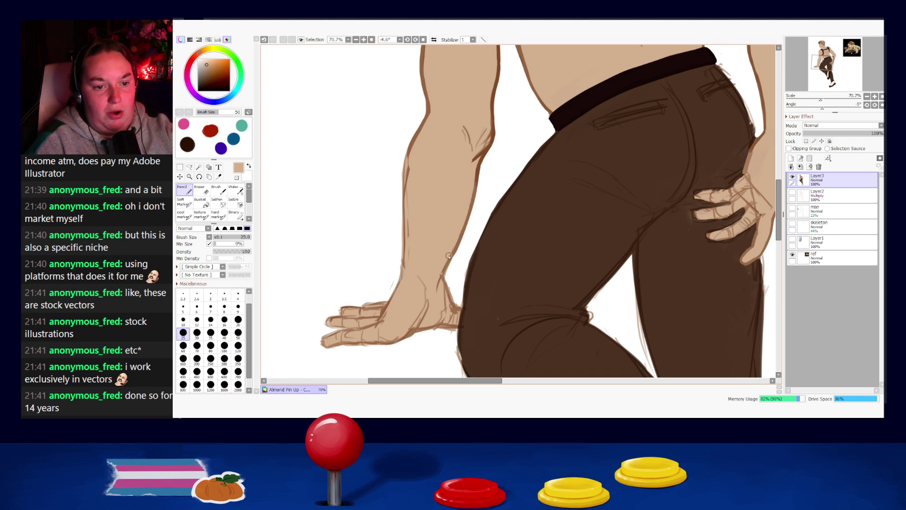
- Redraw the torso-facing outline from the lower forearm into the wrist in sampled brown and trim its inner side with skin colour
left_click(458, 244, "alt")
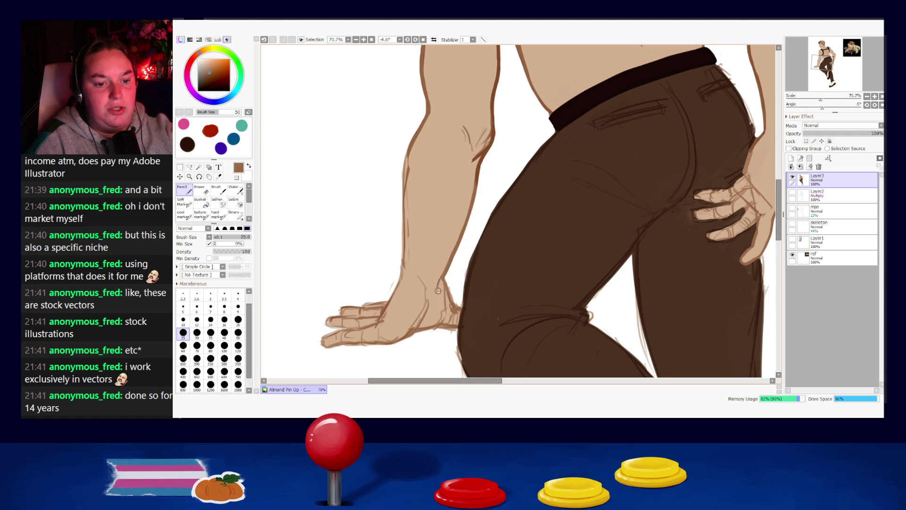
key("ctrl+z")
left_click_drag(448, 264, 437, 297)
left_click_drag(456, 246, 438, 302)
key("ctrl+z")
left_click_drag(457, 249, 434, 305)
key("ctrl+z")
left_click_drag(458, 248, 435, 298)
key("ctrl+z")
key("ctrl+z")
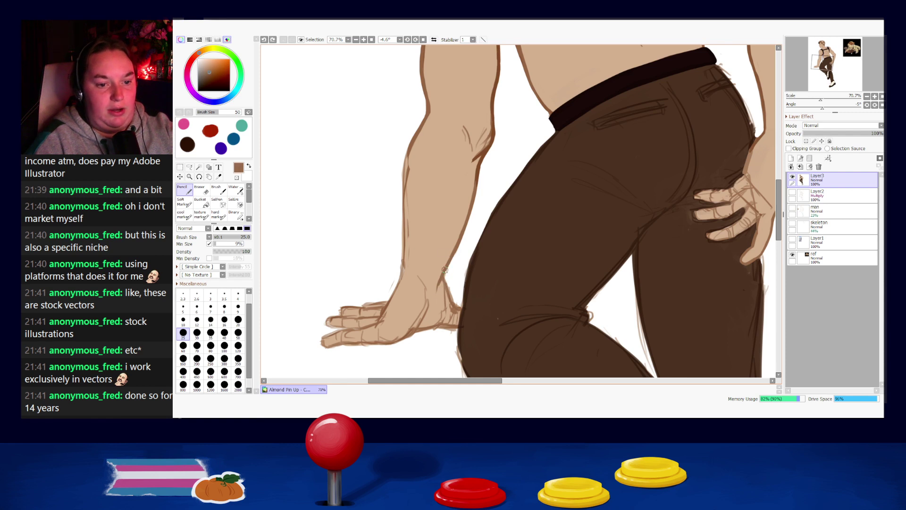
left_click_drag(457, 249, 435, 303)
left_click(445, 255, "alt")
key("ctrl+z")
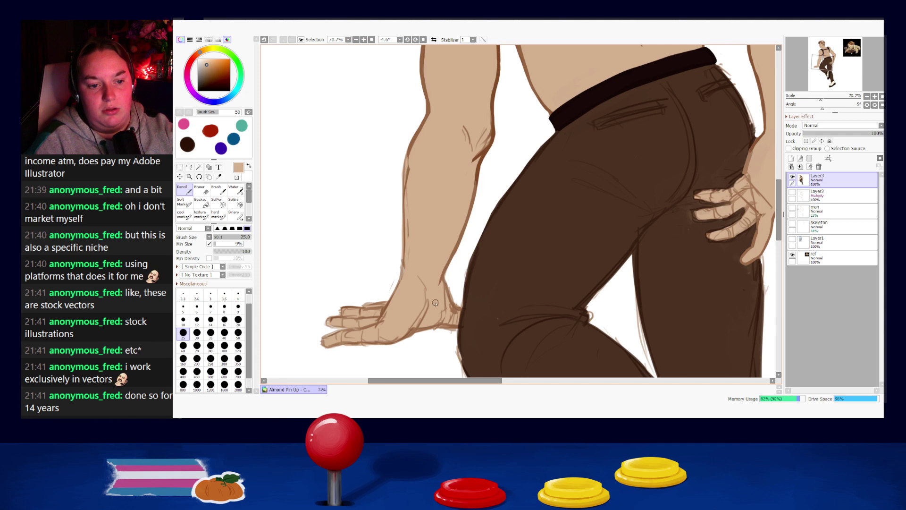
- Redraw the heel of the supporting hand beside the trousers in sampled brown and cover its stray lines with skin colour
left_click(444, 277, "alt")
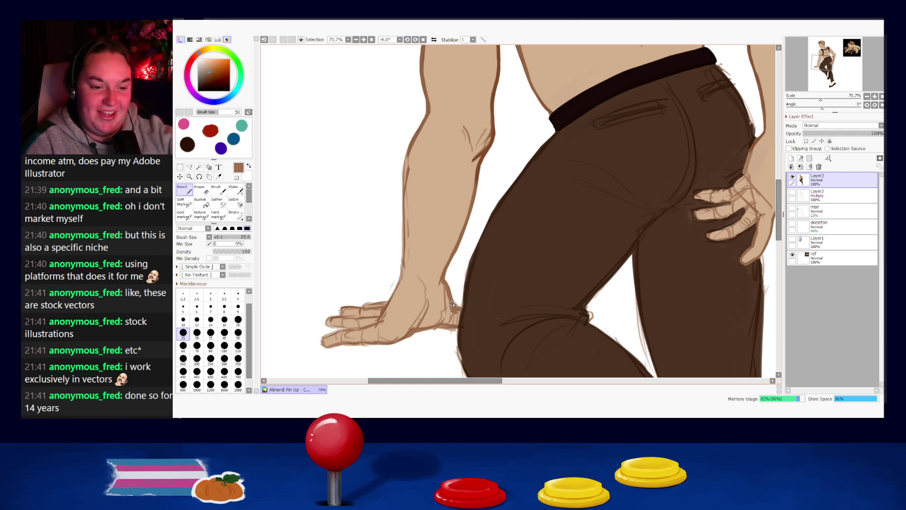
left_click(444, 295, "alt")
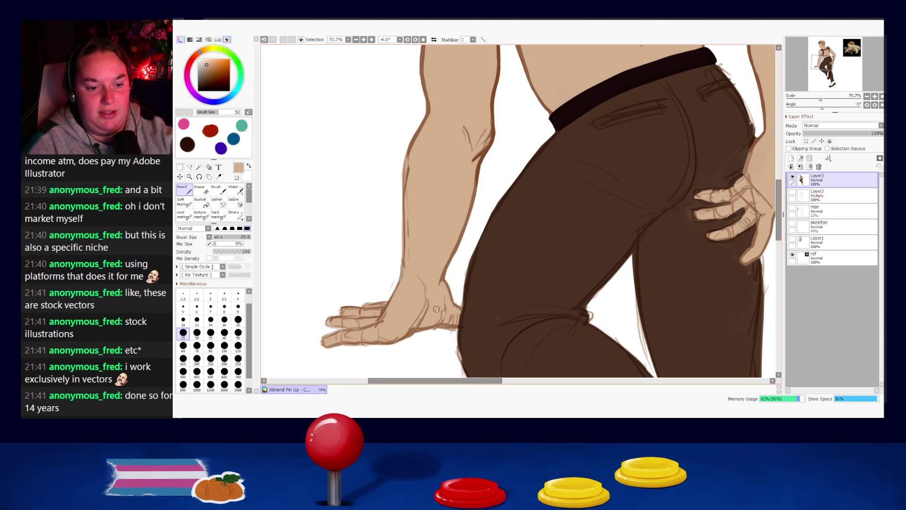
left_click(434, 327, "alt")
key("ctrl+z")
left_click_drag(435, 327, 446, 307)
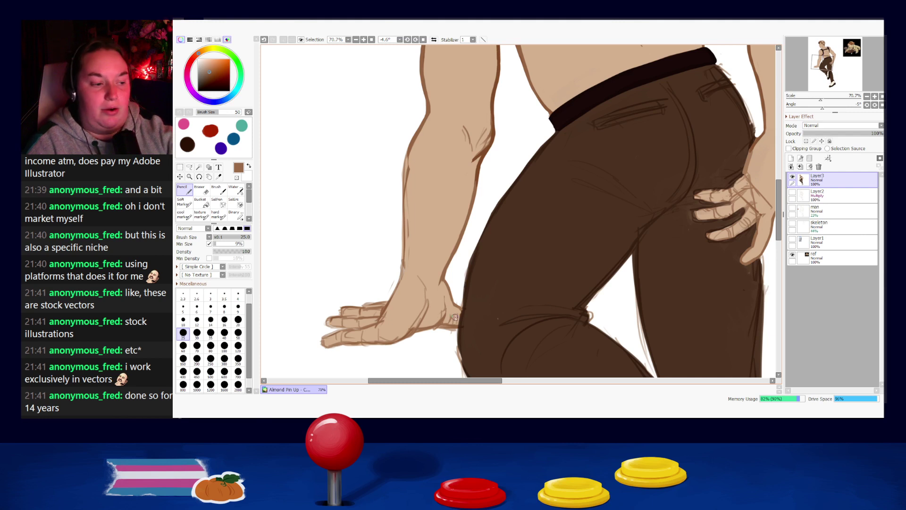
left_click(445, 308, "alt")
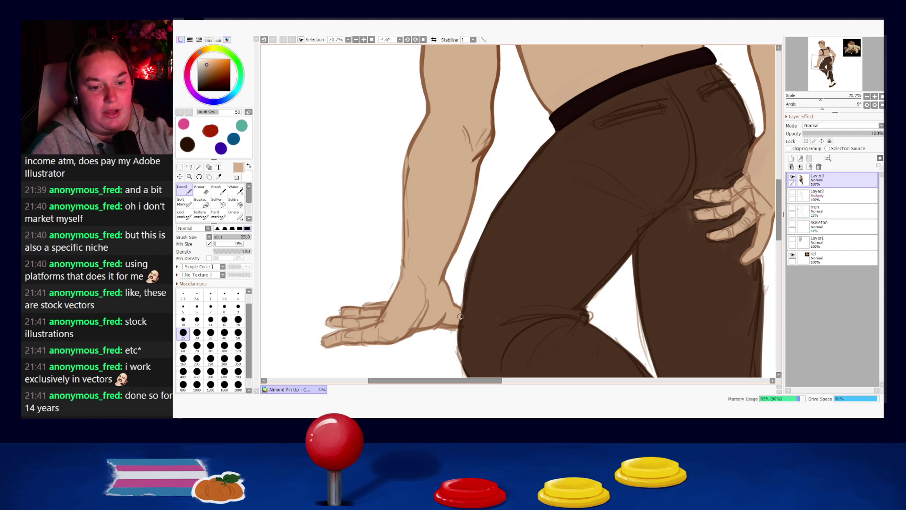
- Redraw the trouser outline where the bent leg overlaps the supporting hand in sampled dark brown at brush size 25
left_click(464, 290, "alt")
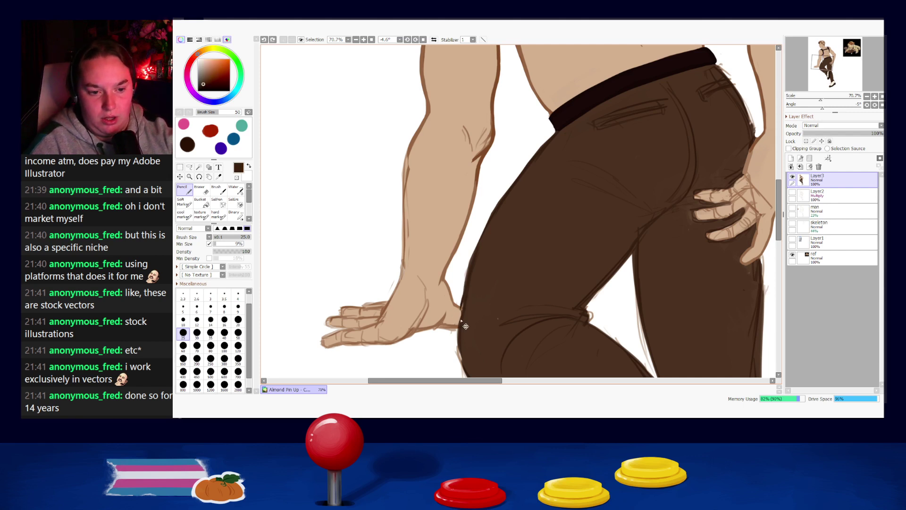
key("ctrl+z")
left_click_drag(468, 300, 460, 334)
key("ctrl+z")
left_click_drag(467, 287, 459, 339)
key("ctrl+z")
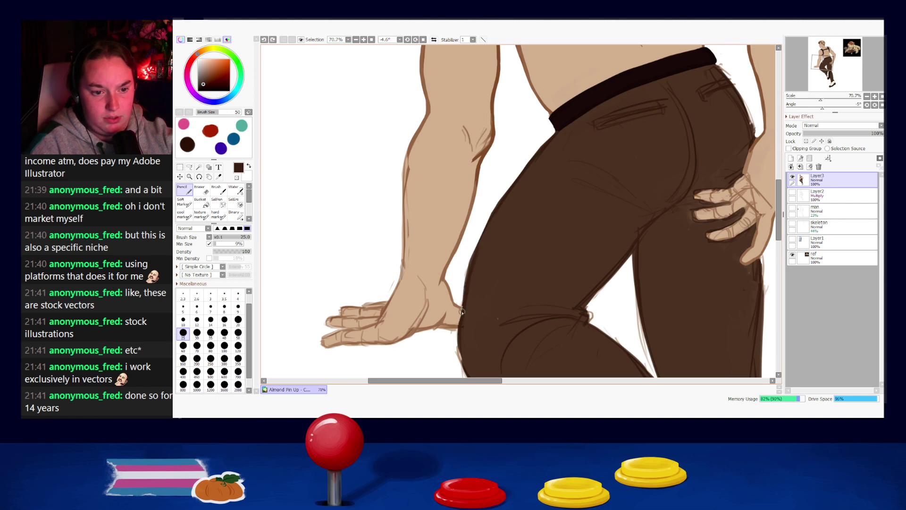
- Redraw the front outline of the bent knee below the supporting hand in dark brown
mouse_move(465, 306)
left_mouse_down()
mouse_move(457, 351)
mouse_move(440, 263)
left_mouse_up()
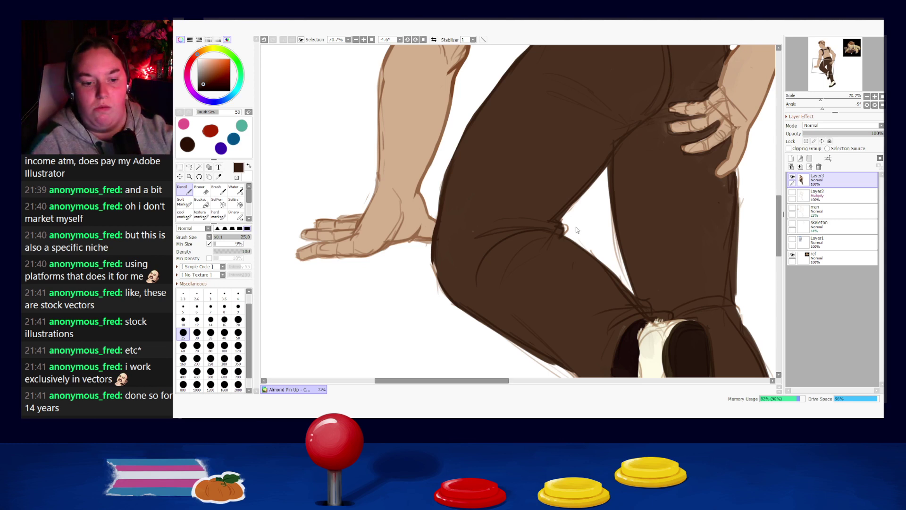
left_click_drag(433, 257, 447, 296)
key("ctrl+z")
key("ctrl+z")
left_click_drag(432, 250, 444, 293)
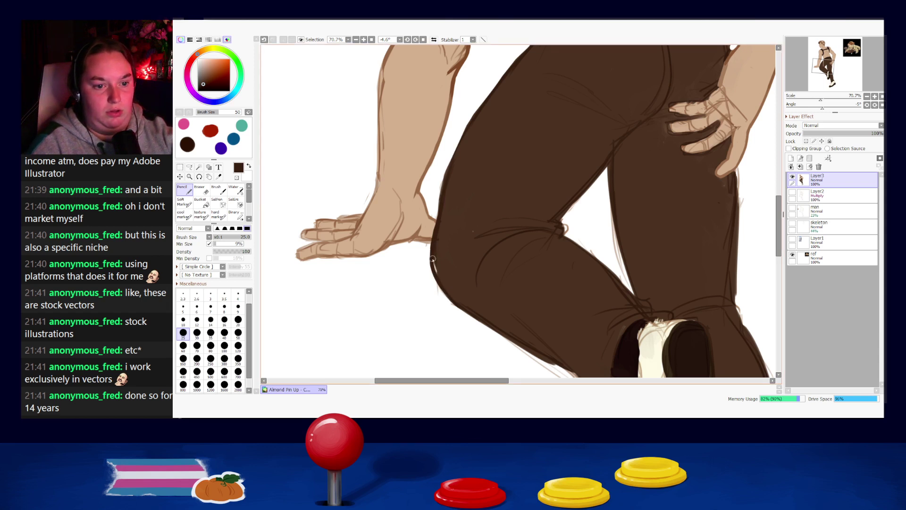
- Trim the inner side of the bent knee's front outline beside the hand with the sampled trouser brown
left_click(462, 264, "alt")
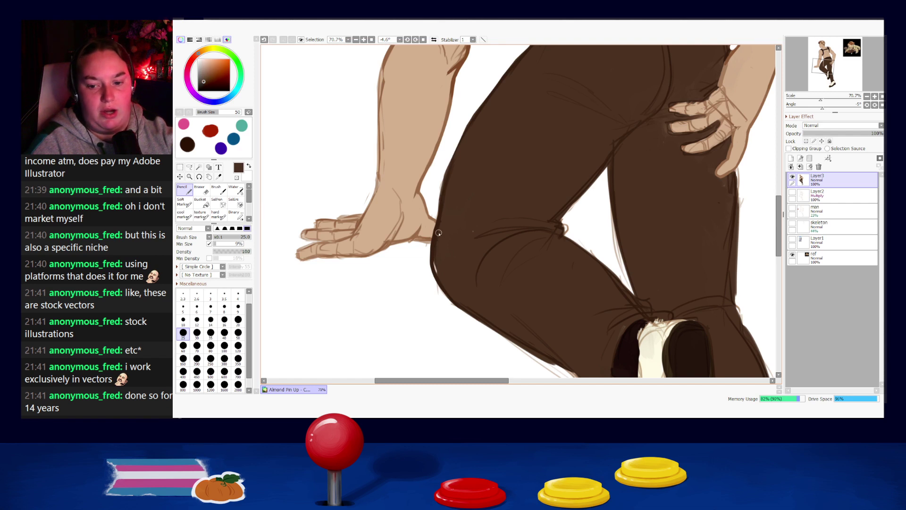
left_click_drag(440, 226, 435, 268)
key("ctrl+z")
left_click_drag(443, 222, 437, 267)
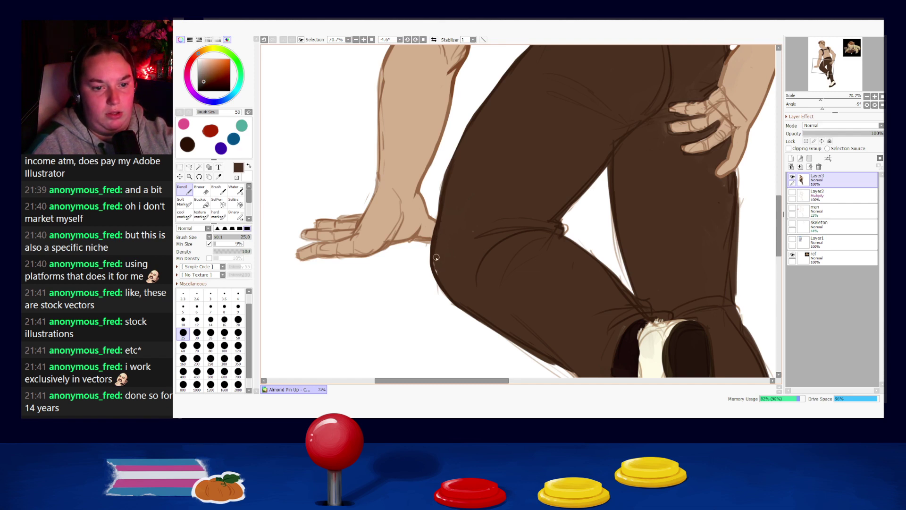
mouse_move(557, 162)
left_mouse_down()
mouse_move(419, 327)
mouse_move(423, 372)
left_mouse_up()
mouse_move(467, 231)
left_mouse_down()
mouse_move(469, 320)
mouse_move(491, 391)
left_mouse_up()
left_click_drag(475, 278, 544, 328)
left_click(576, 167, "alt")
key("ctrl+z")
left_click_drag(567, 165, 582, 163)
key("ctrl+z")
key("ctrl+z")
key("ctrl+z")
left_click_drag(579, 305, 575, 166)
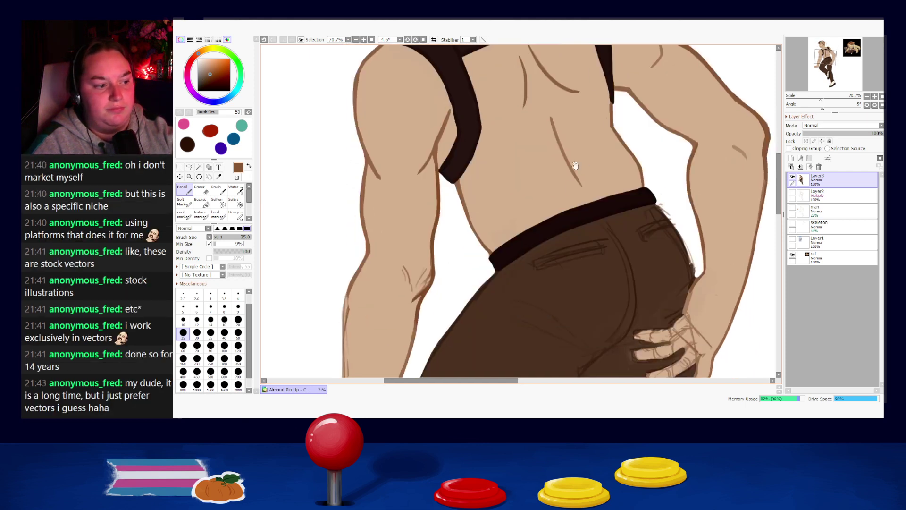
left_click_drag(576, 242, 577, 219)
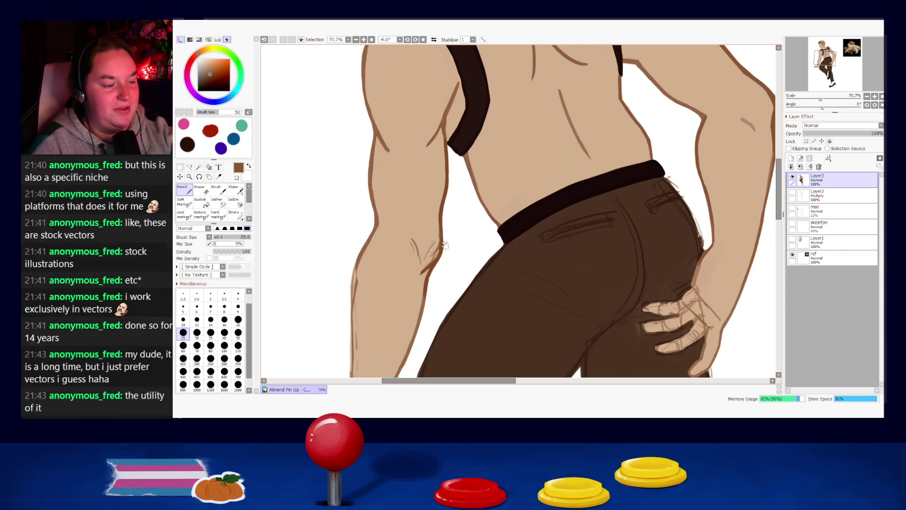
- Redraw the short crease inside the straight arm's elbow in brown and trim its edges with sampled skin colour
left_click_drag(428, 241, 475, 174)
right_click(468, 177)
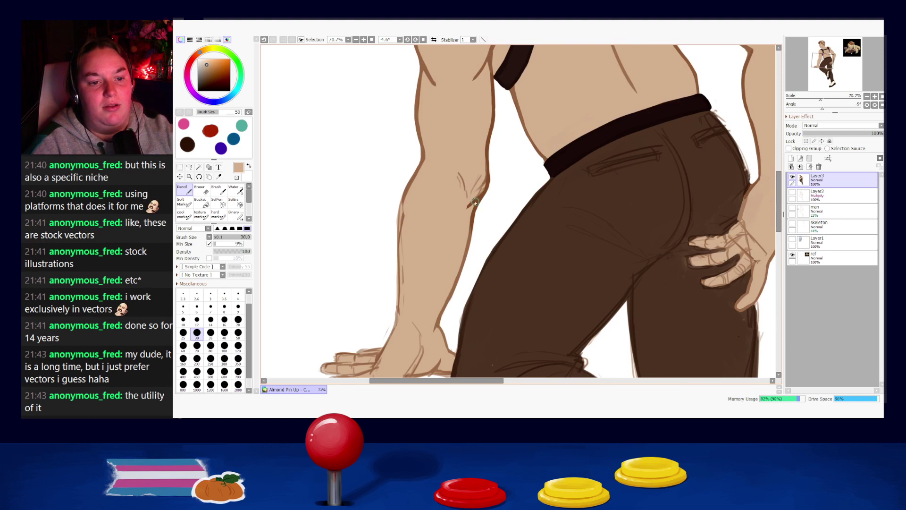
left_click(458, 179, "alt")
left_click_drag(464, 191, 457, 173)
key("ctrl+z")
right_click(458, 173)
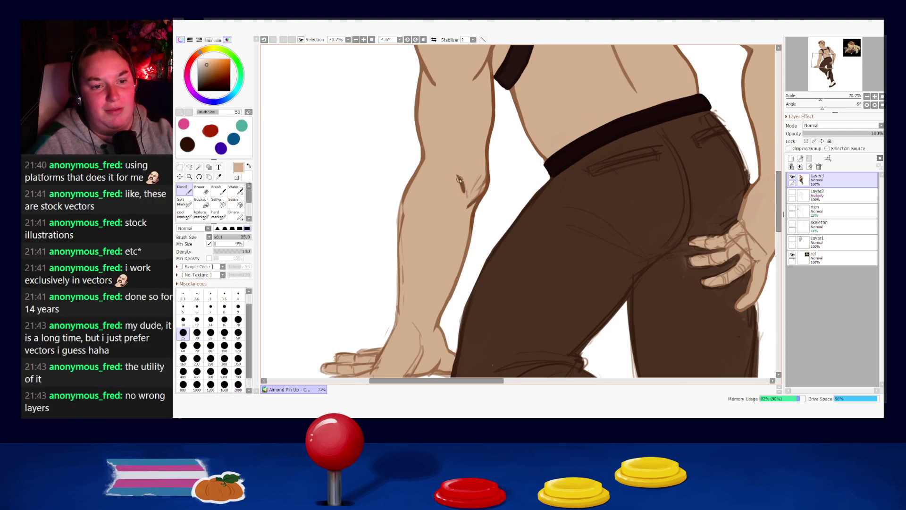
left_click_drag(466, 177, 467, 199)
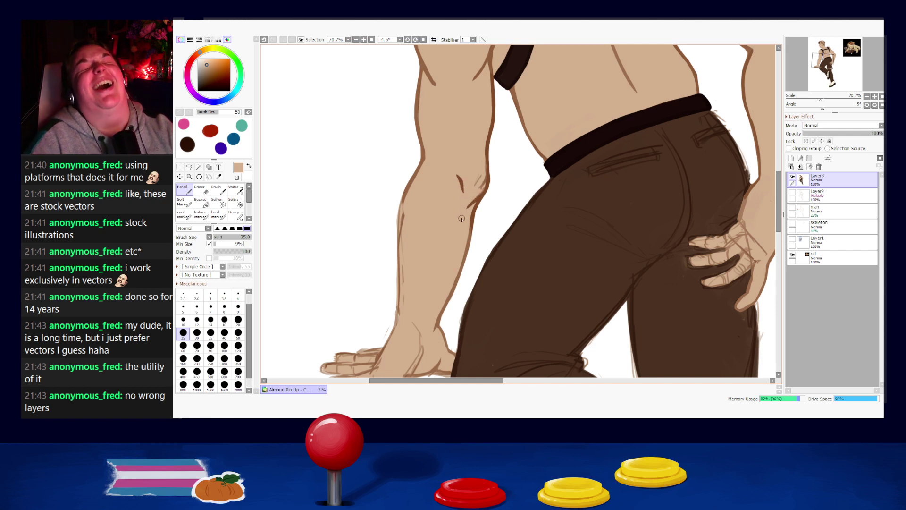
- Tidy the elbow's inner outline in sampled brown and cover the stray sketch lines beside it with skin colour
left_click(472, 204, "alt")
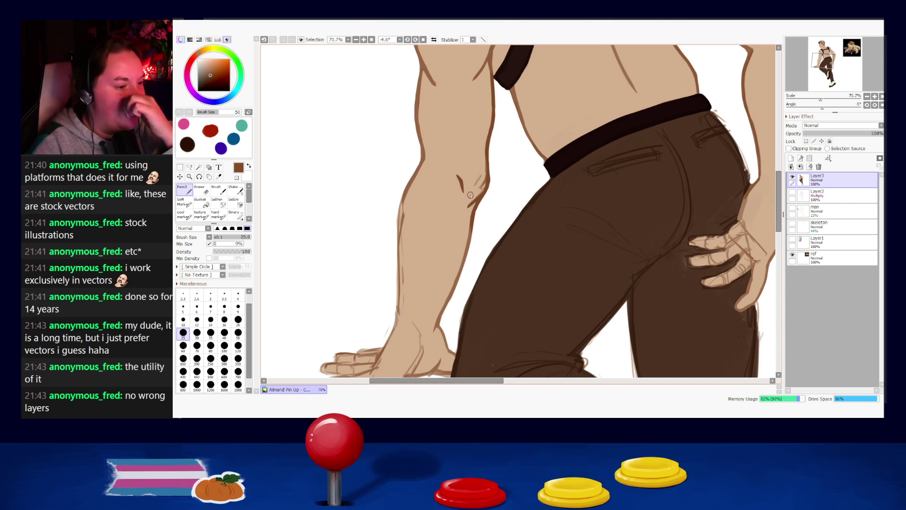
left_click(479, 182, "alt")
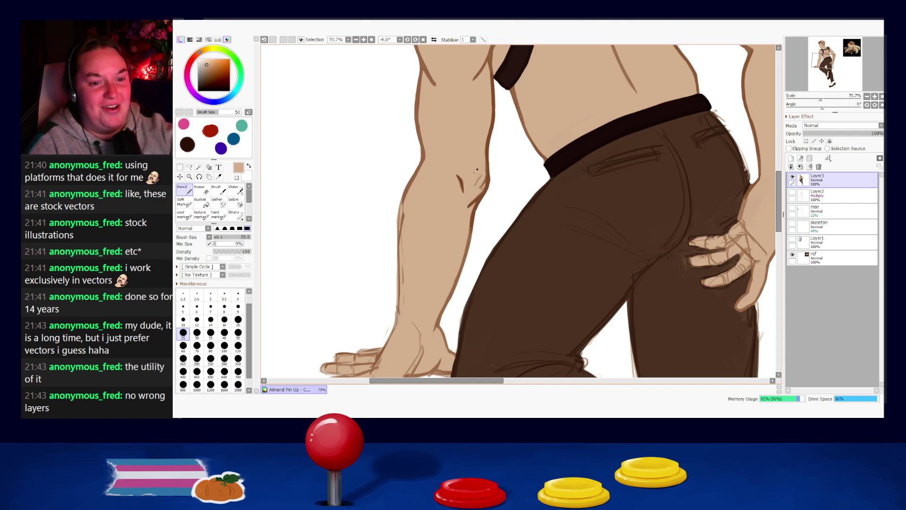
left_click(476, 200, "alt")
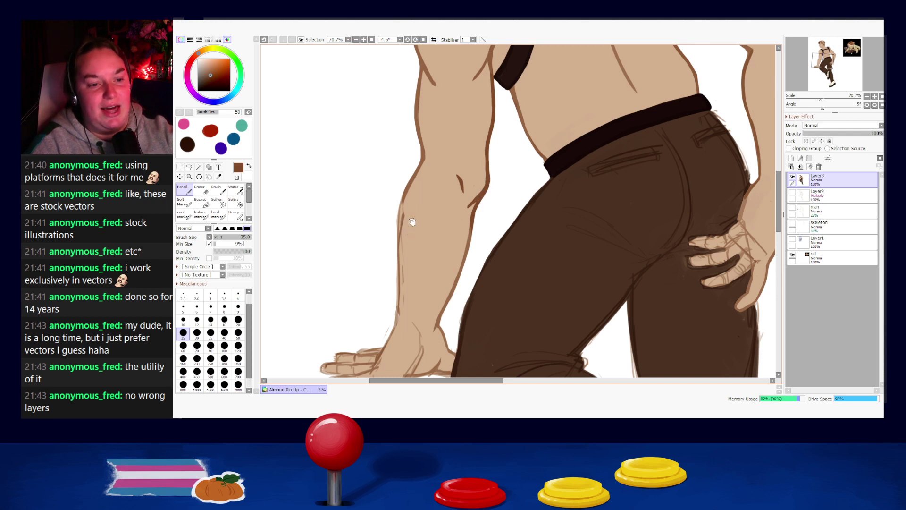
- Redraw the outer outline of the straight arm's upper forearm in sampled brown, covering the old sketch line with skin colour
left_click_drag(406, 217, 418, 180)
left_click(415, 178, "alt")
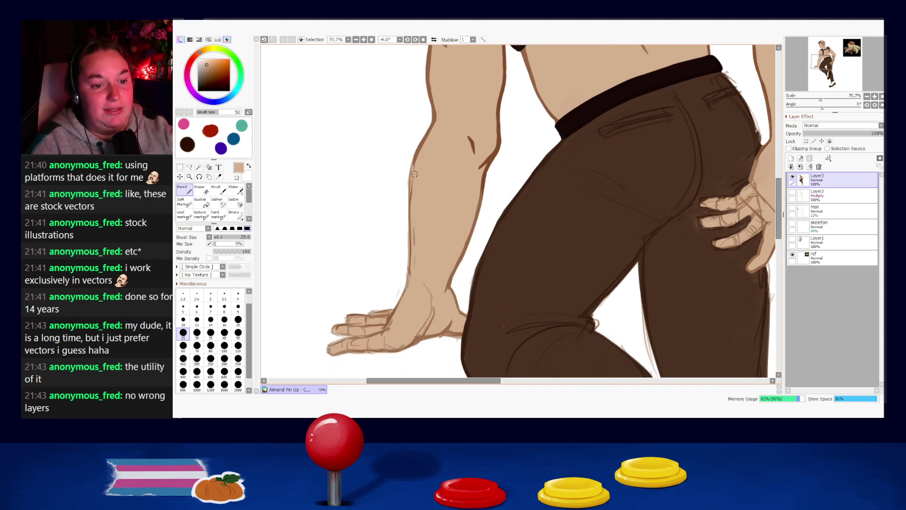
left_click(419, 151, "alt")
left_click_drag(419, 151, 410, 195)
key("ctrl+z")
key("ctrl+z")
key("ctrl+z")
key("ctrl+z")
left_click_drag(416, 161, 410, 222)
key("ctrl+z")
left_click_drag(411, 179, 406, 285)
key("ctrl+z")
- Continue the straight arm's outer outline in brown along the lower forearm and over the wrist
left_click_drag(408, 242, 407, 284)
key("ctrl+z")
key("ctrl+z")
left_click_drag(409, 238, 408, 289)
key("ctrl+z")
key("ctrl+z")
key("ctrl+z")
mouse_move(409, 253)
left_mouse_down()
mouse_move(408, 284)
mouse_move(410, 244)
mouse_move(402, 297)
mouse_move(409, 272)
mouse_move(391, 306)
left_mouse_up()
key("ctrl+z")
key("ctrl+z")
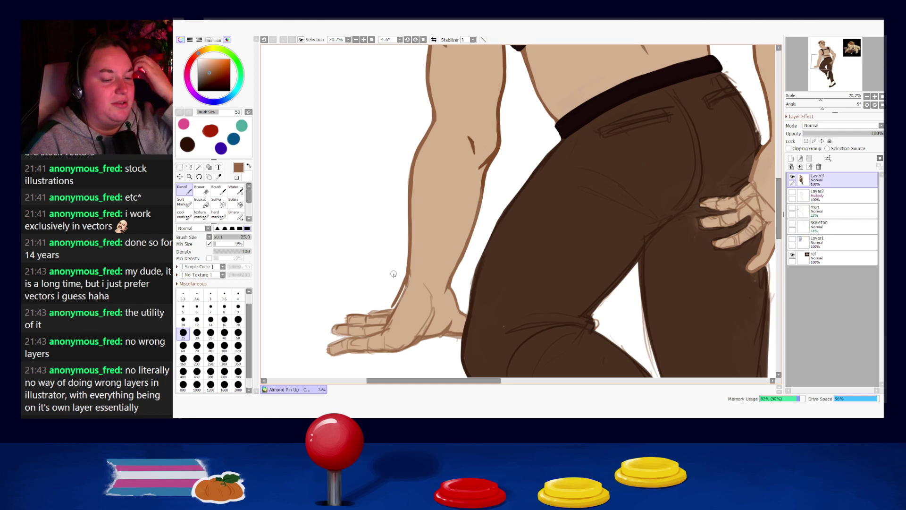
- Compare the wrist outline with and without the last stroke
key("ctrl+z")
key("ctrl+y")
key("ctrl+z")
key("ctrl+y")
key("ctrl+z")
key("ctrl+y")
key("ctrl+z")
key("ctrl+y")
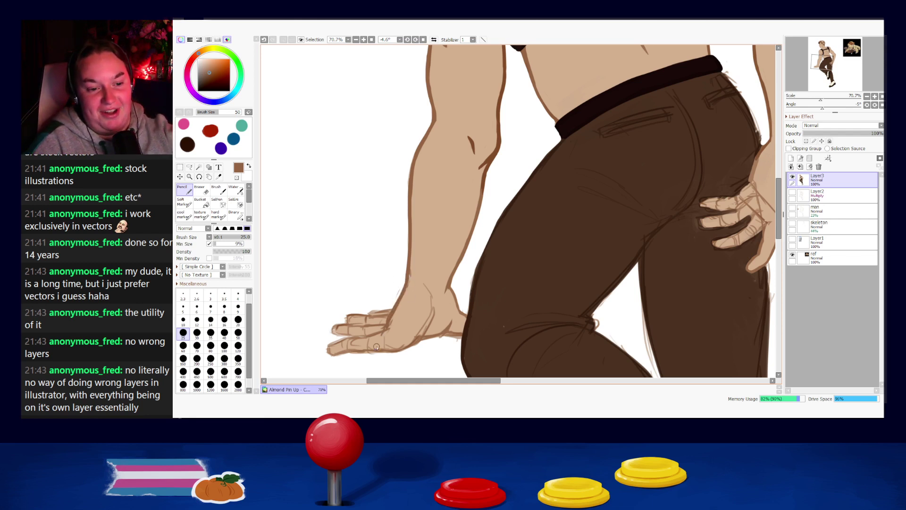
- Trim the inner side of the wrist outline with sampled skin colour and erase the stray marks outside it
left_click(400, 319, "alt")
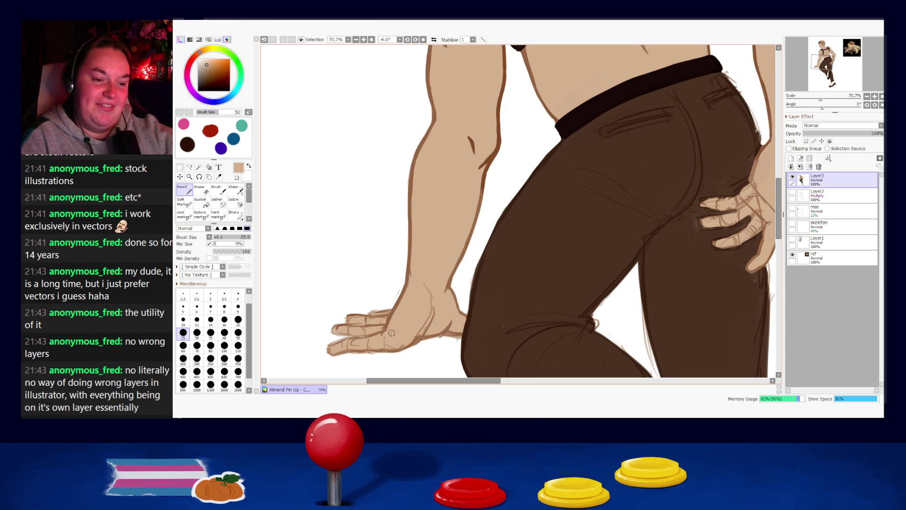
left_click_drag(412, 263, 404, 309)
key("ctrl+z")
left_click_drag(410, 266, 403, 321)
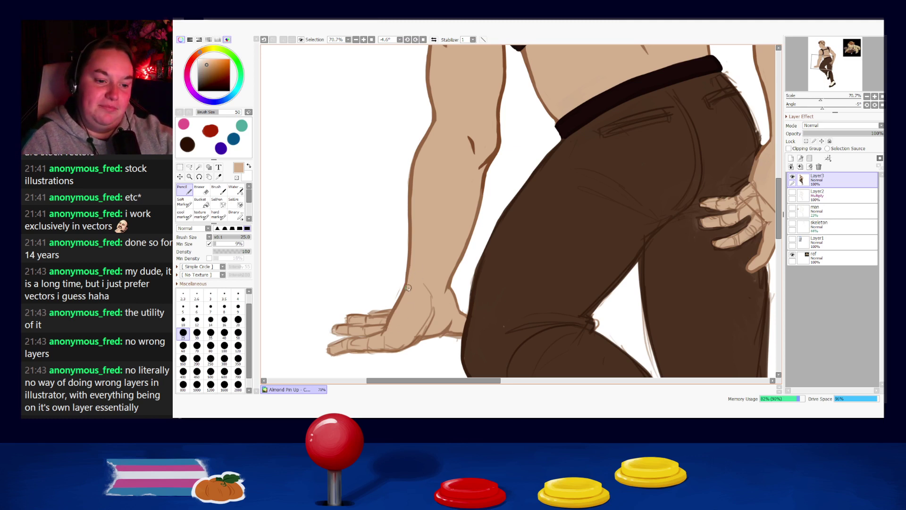
key("e")
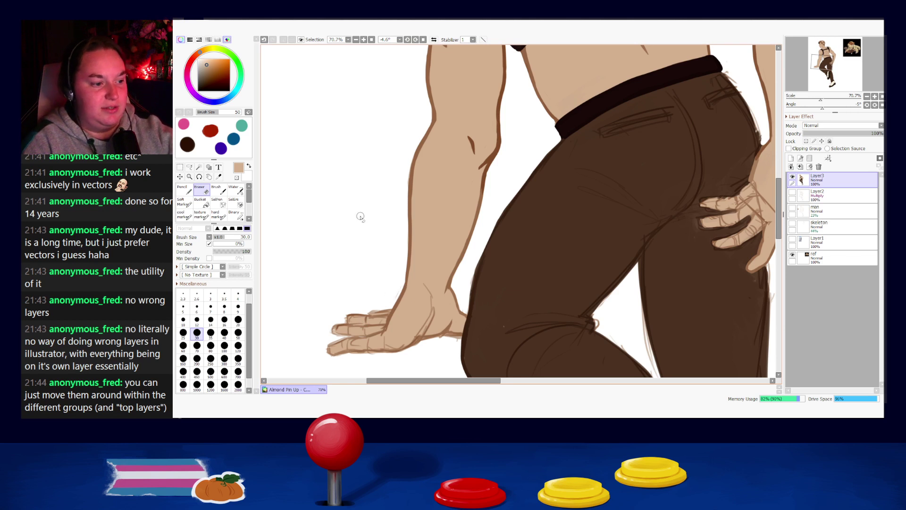
key("n")
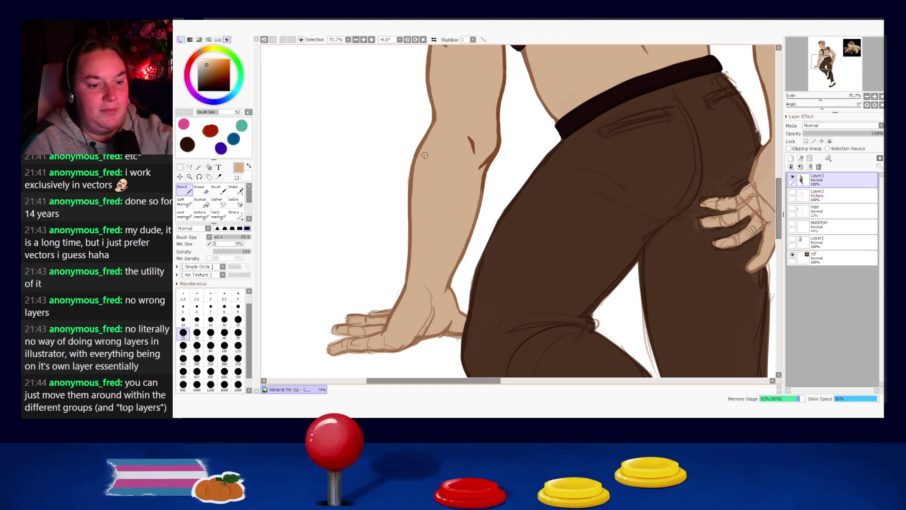
key("e")
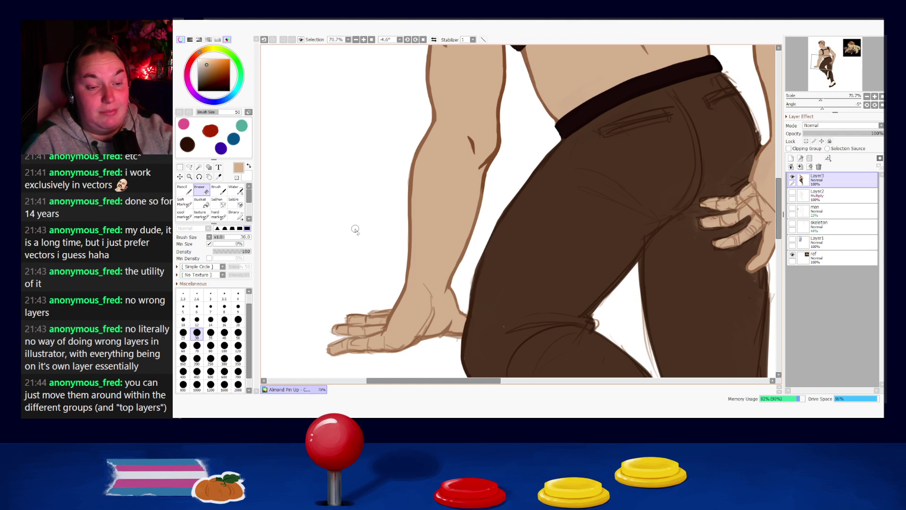
key("n")
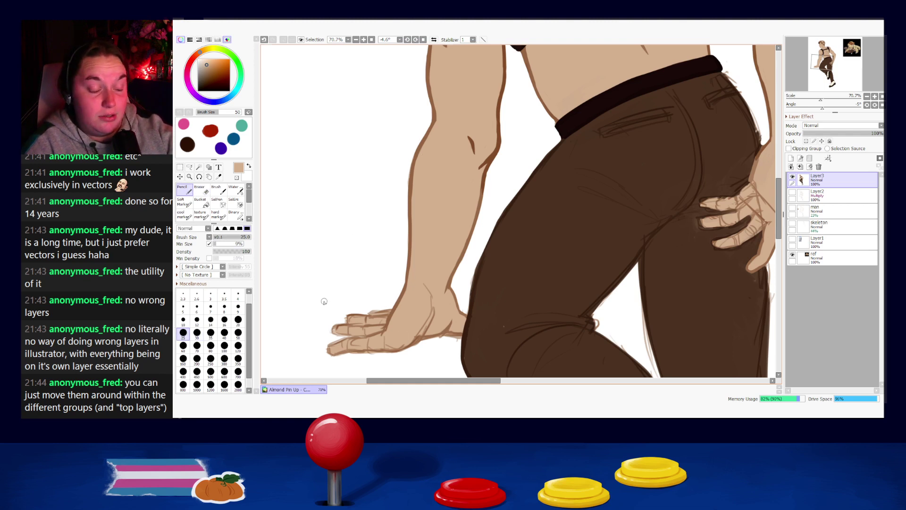
- Redraw the crease running from the wrist into the supporting hand in sampled light brown, cleaning its edges with skin colour
left_click(429, 290, "alt")
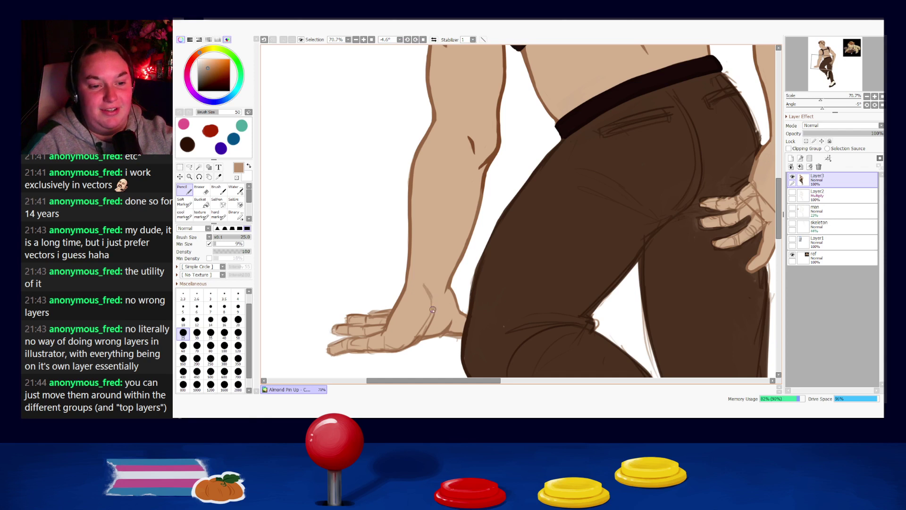
left_click(419, 279, "alt")
left_click(430, 293, "alt")
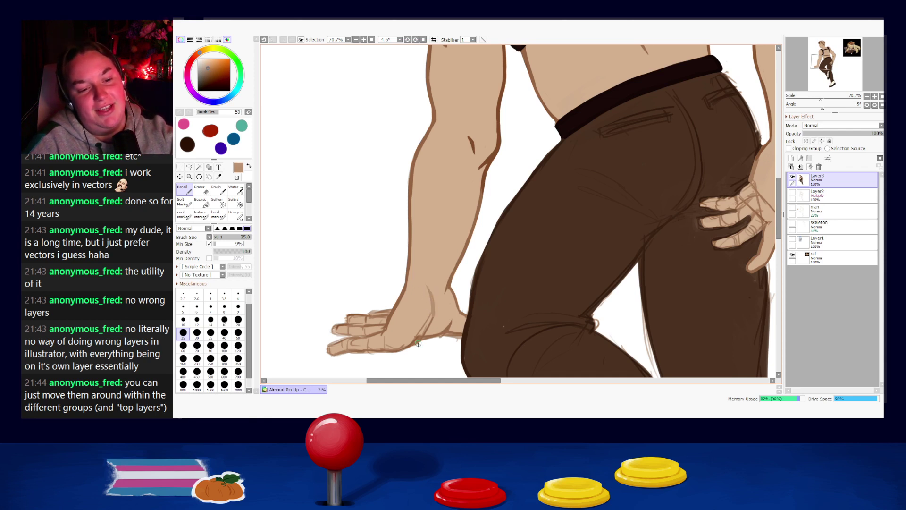
- Redraw the lower end of the hand's crease and the adjoining palm edge in sampled outline brown
left_click(417, 341, "alt")
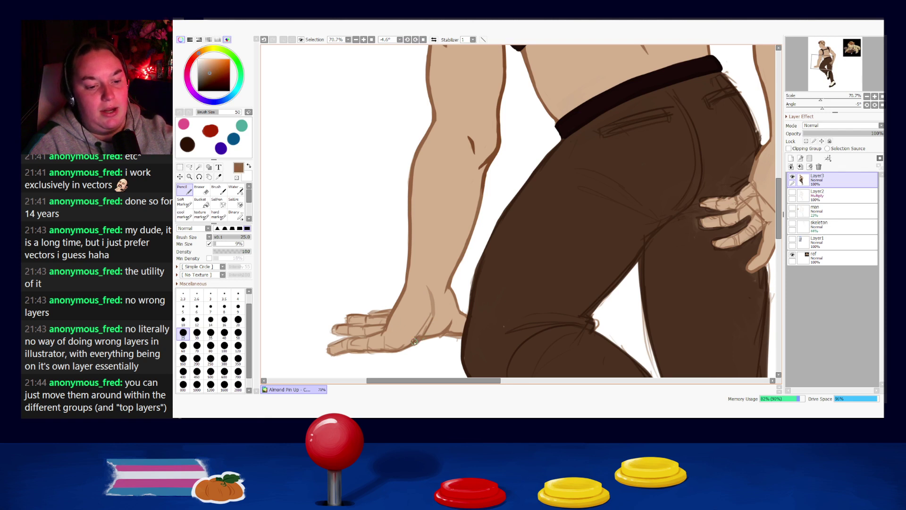
mouse_move(420, 335)
left_mouse_down()
mouse_move(433, 313)
mouse_move(421, 340)
left_mouse_up()
key("ctrl+z")
key("ctrl+z")
left_click_drag(434, 308, 420, 336)
key("ctrl+z")
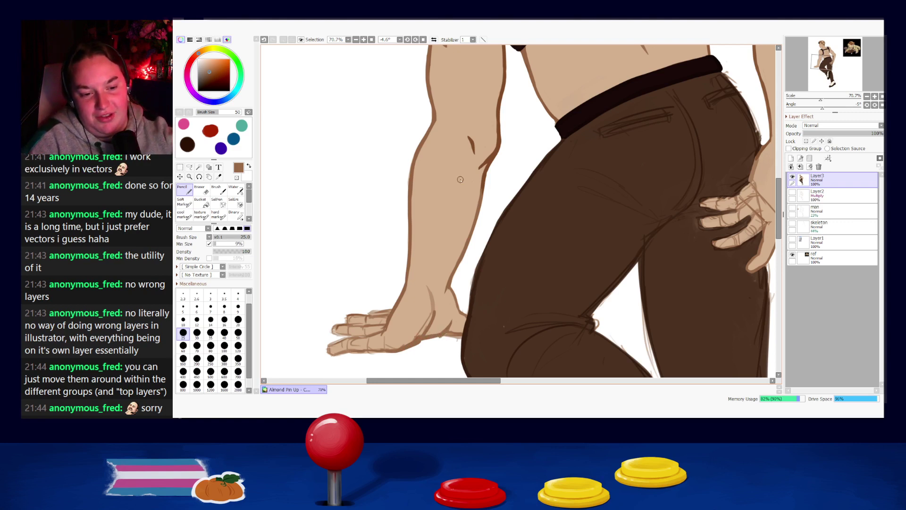
- Erase the stray marks below the heel of the supporting hand and retouch its brown outline up to the trousers
key("e")
left_click_drag(436, 339, 444, 339)
key("ctrl+z")
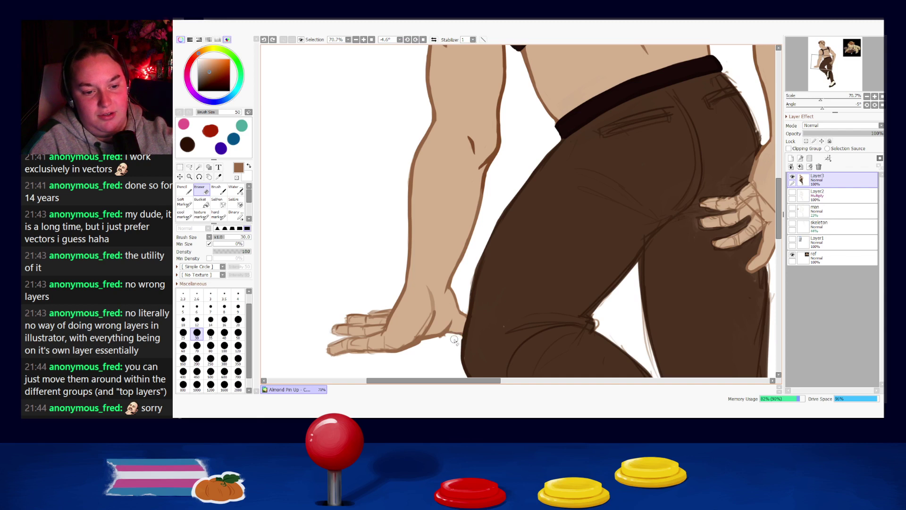
left_click(455, 341)
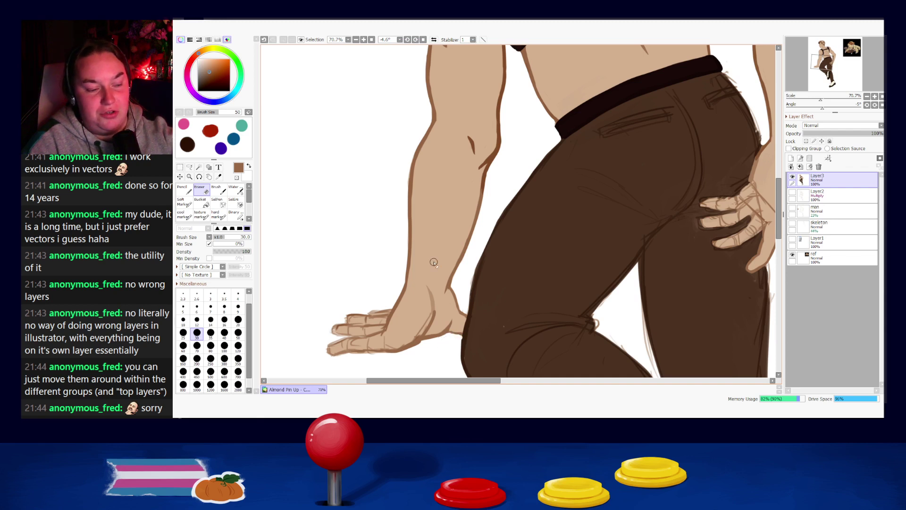
key("n")
left_click_drag(450, 332, 463, 335)
key("ctrl+z")
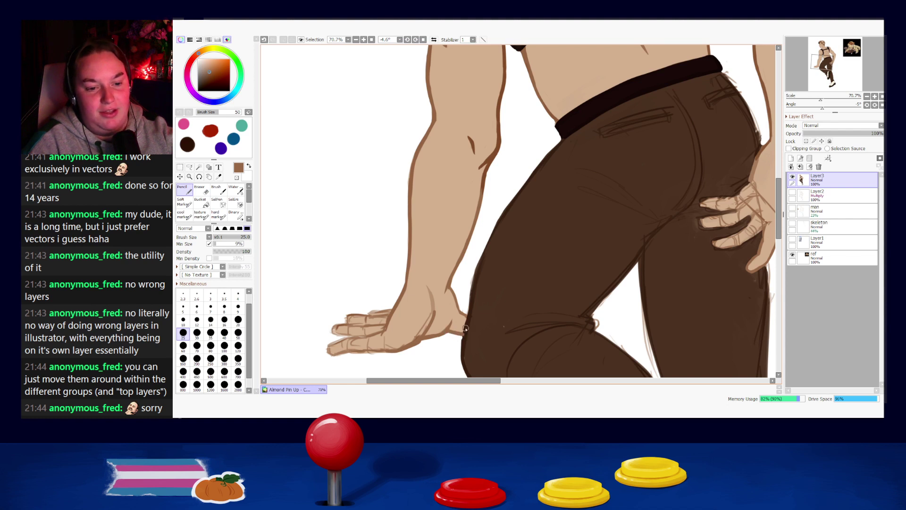
- Cover the sketch lines inside the supporting hand with skin colour and redraw its lower edge in sampled brown
left_click(424, 301, "alt")
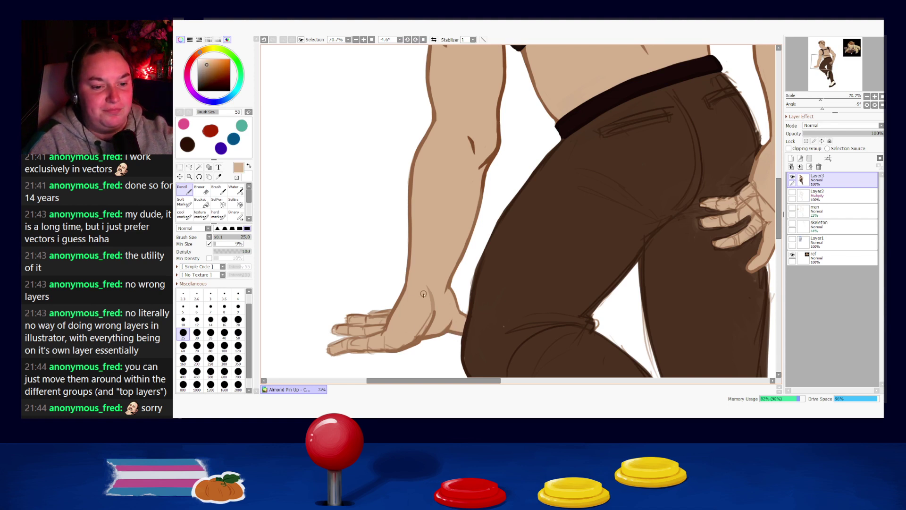
mouse_move(424, 286)
left_mouse_down()
mouse_move(431, 315)
mouse_move(424, 301)
left_mouse_up()
key("ctrl+z")
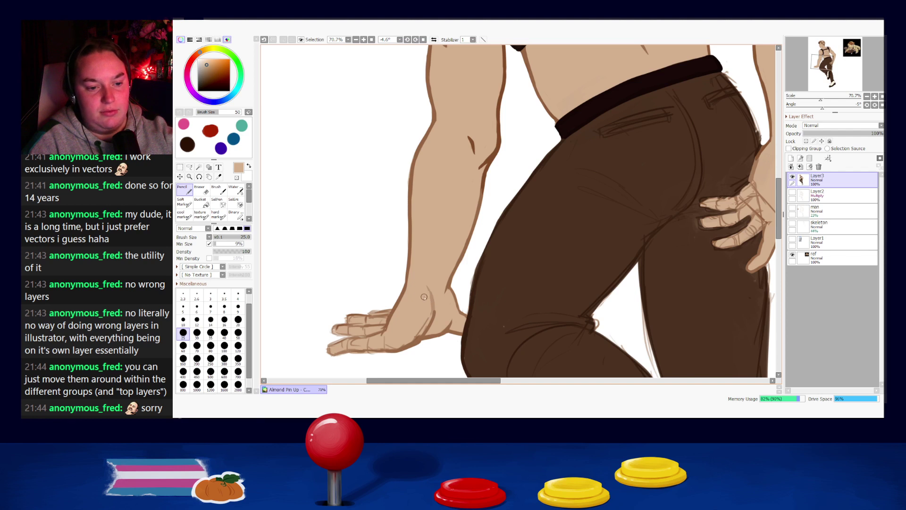
left_click_drag(427, 316, 402, 345)
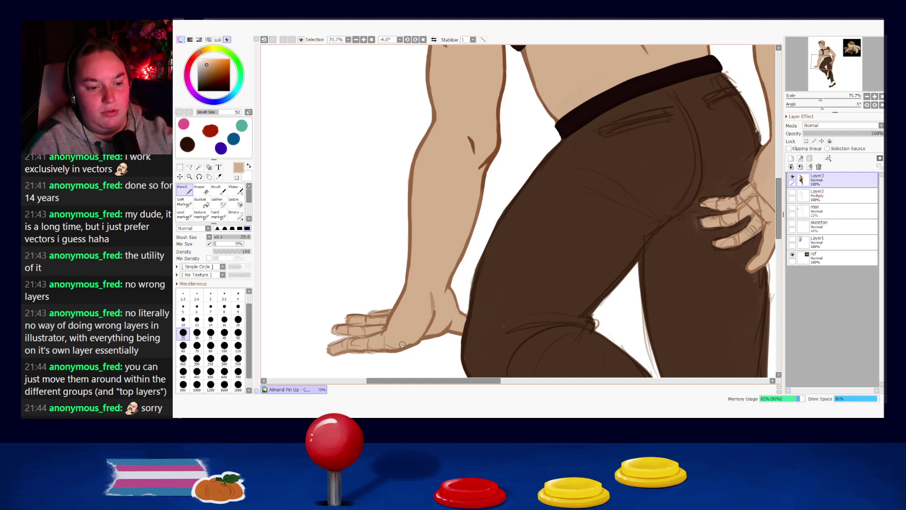
left_click(422, 339, "alt")
left_click_drag(404, 348, 426, 336)
key("ctrl+z")
key("ctrl+z")
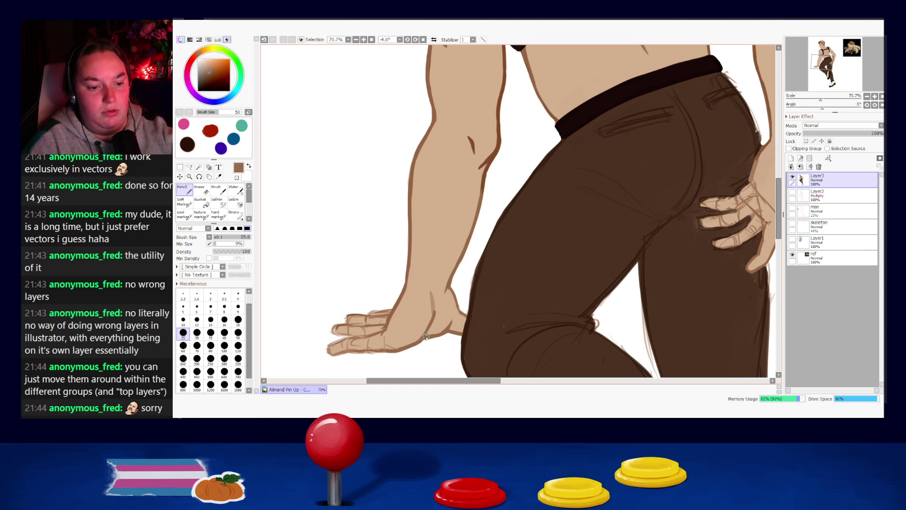
- Refine the crease below the wrist by alternating sampled skin colour and outline brown
left_click(423, 298, "alt")
mouse_move(430, 292)
left_mouse_down()
mouse_move(431, 322)
mouse_move(435, 310)
mouse_move(427, 332)
mouse_move(435, 303)
left_mouse_up()
key("ctrl+z")
key("ctrl+z")
left_click(433, 307, "alt")
left_click(430, 323, "alt")
key("ctrl+z")
- Redraw the base of the supporting hand's uppermost finger where it meets the wrist outline in sampled brown
mouse_move(478, 329)
left_mouse_down()
mouse_move(505, 257)
mouse_move(550, 299)
mouse_move(585, 309)
left_mouse_up()
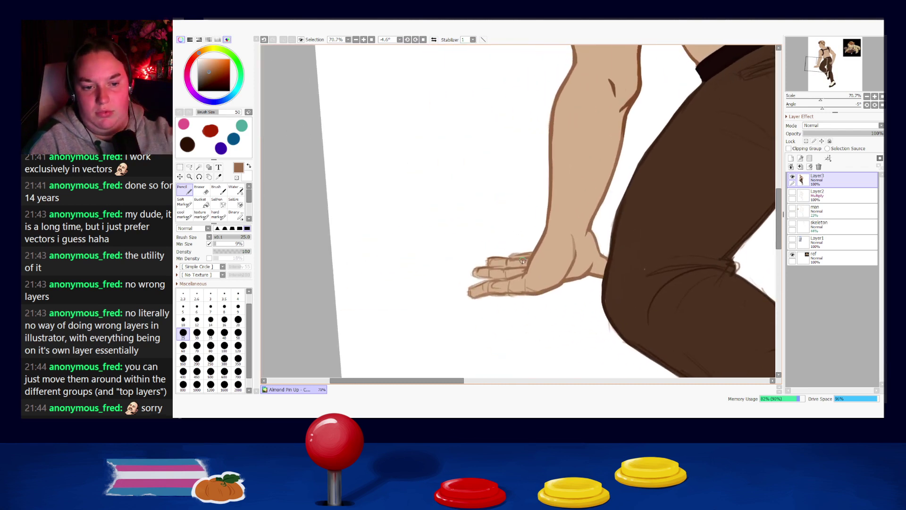
left_click_drag(529, 281, 472, 281)
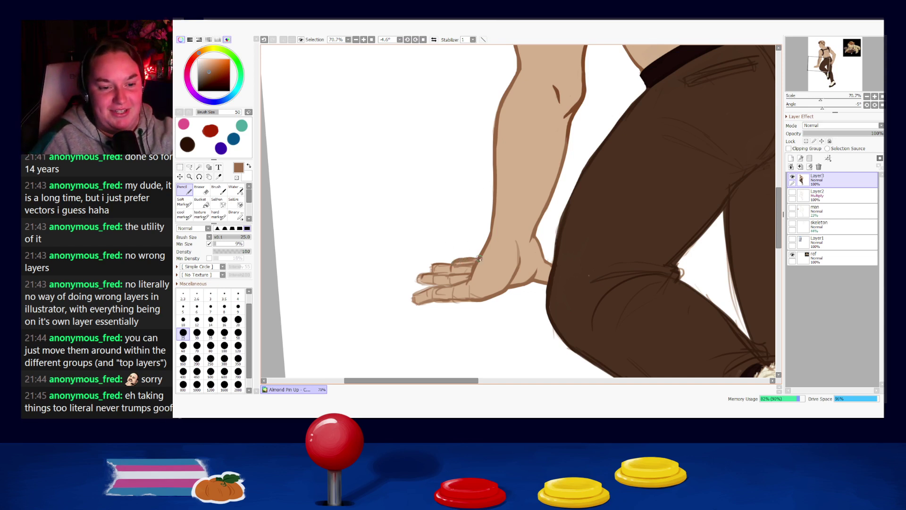
key("ctrl+z")
left_click_drag(456, 260, 477, 258)
key("ctrl+y")
left_click(460, 263, "alt")
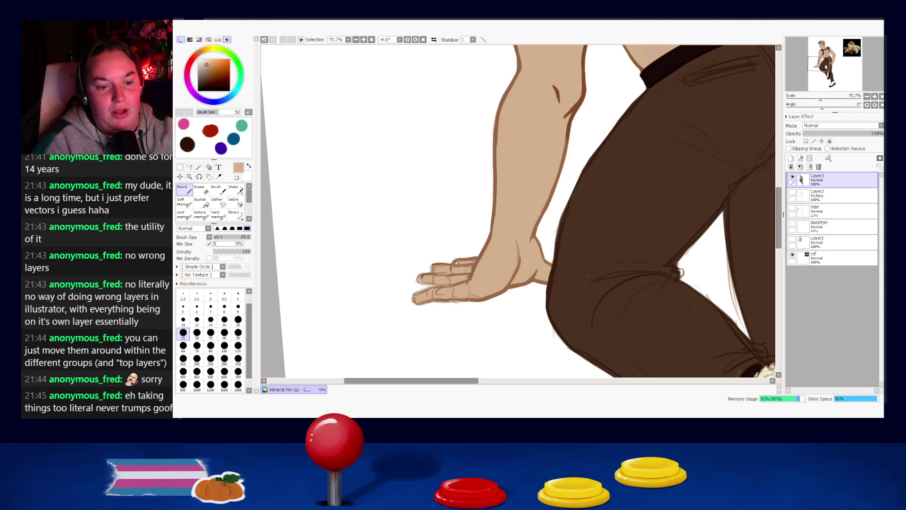
left_click(482, 255, "alt")
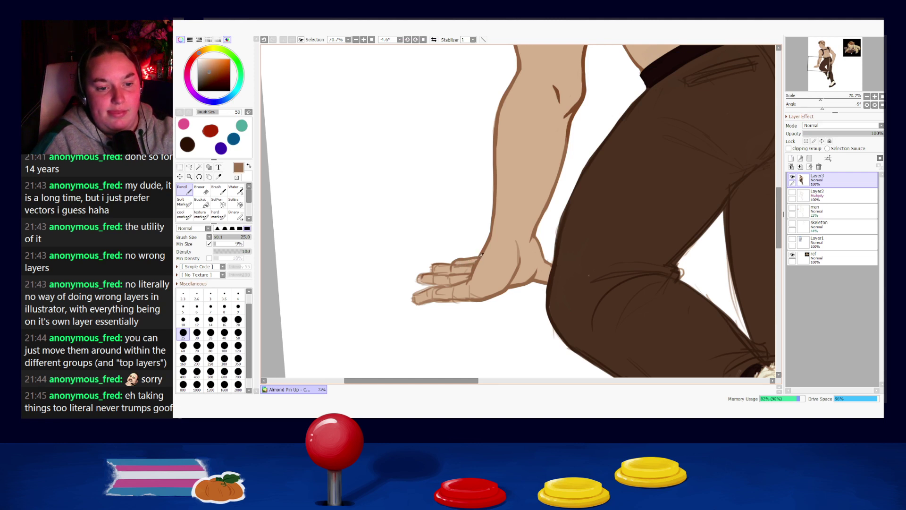
key("ctrl+z")
- Redraw the uppermost finger's outline towards its tip in brown and cover its inner sketch lines with skin colour
right_click(441, 265)
left_click_drag(433, 265, 455, 264)
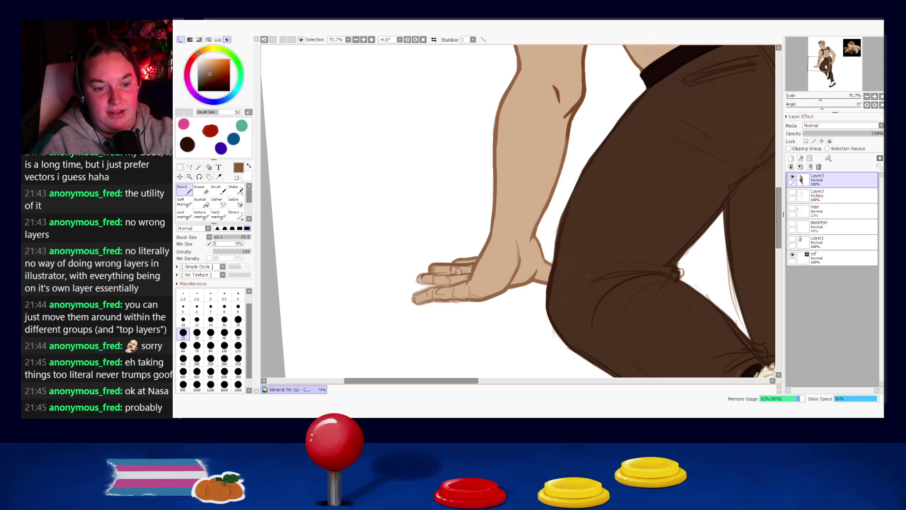
left_click(435, 270, "alt")
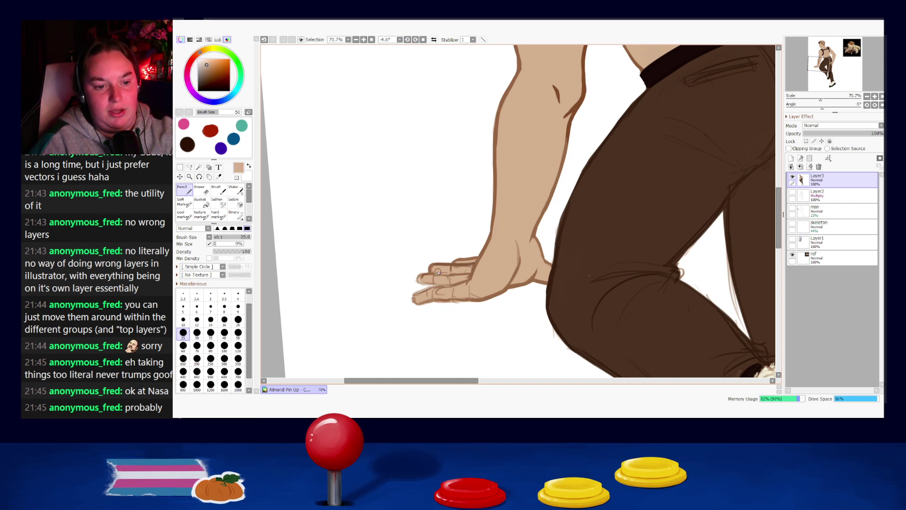
left_click(473, 261, "alt")
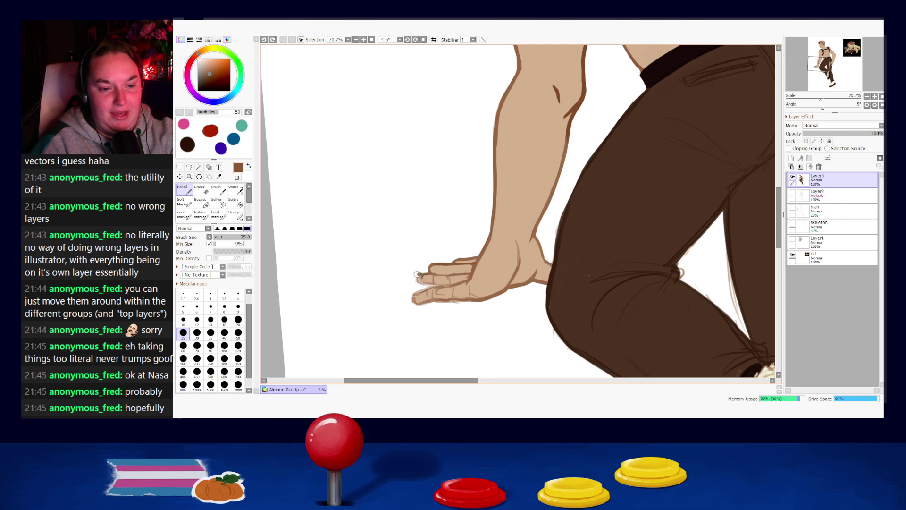
- Redraw the tip and lower edge of the supporting hand's middle finger, alternating outline brown and sampled skin colour
key("ctrl+z")
left_click_drag(417, 278, 432, 285)
key("ctrl+z")
key("ctrl+z")
left_click(433, 282, "alt")
left_click_drag(424, 284, 438, 285)
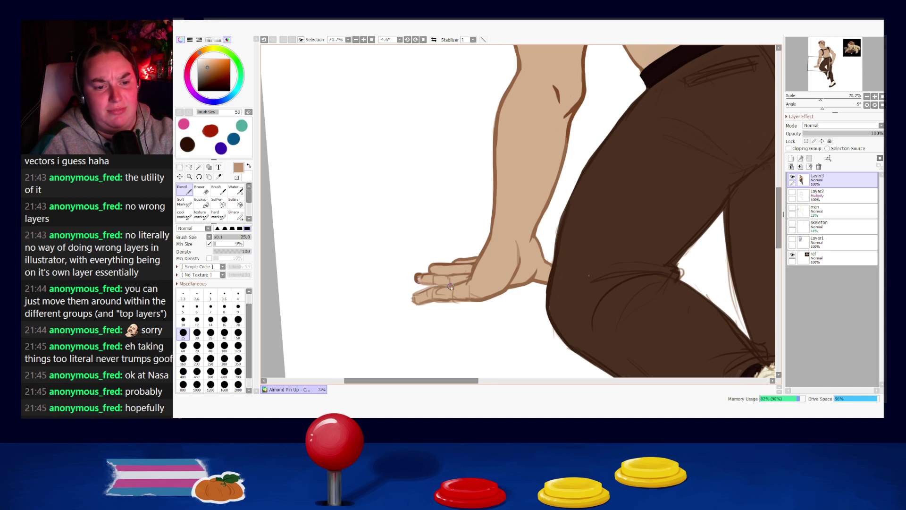
left_click(440, 285, "alt")
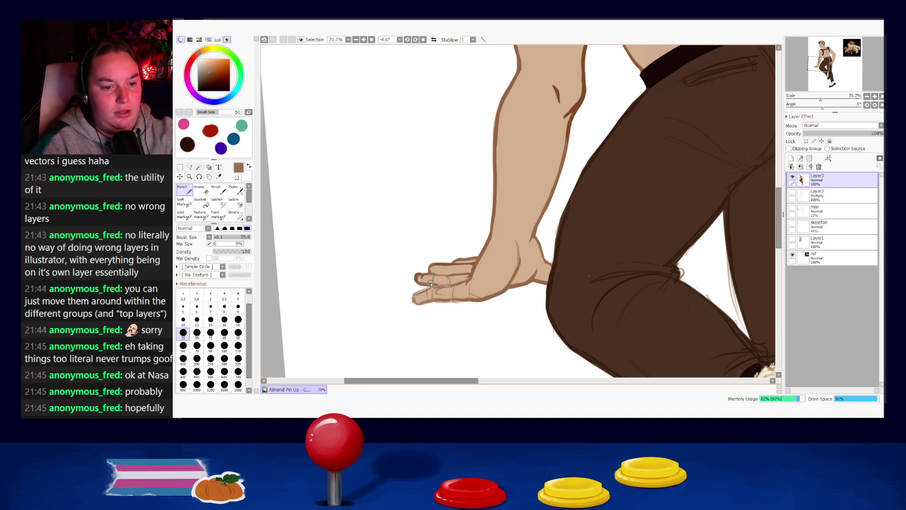
left_click(430, 277, "alt")
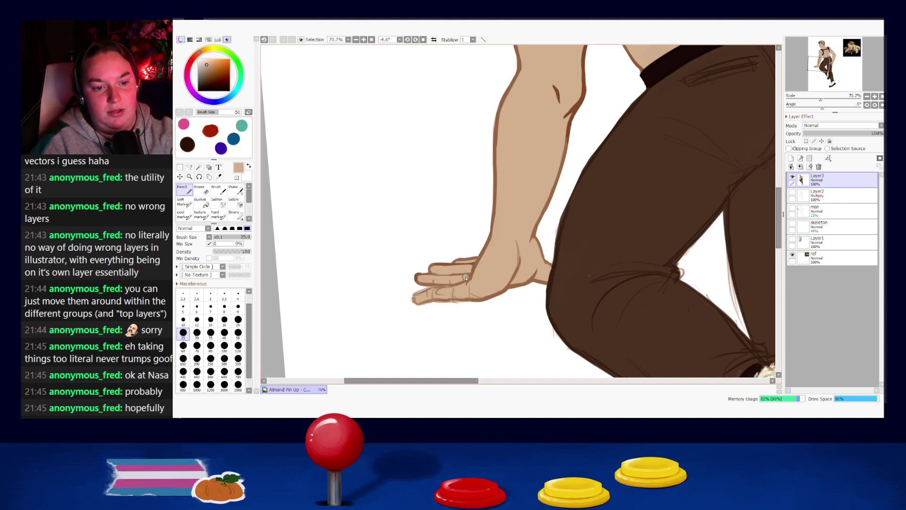
- Redraw the line between the uppermost and middle fingers towards the knuckles in sampled brown
left_click(421, 273, "alt")
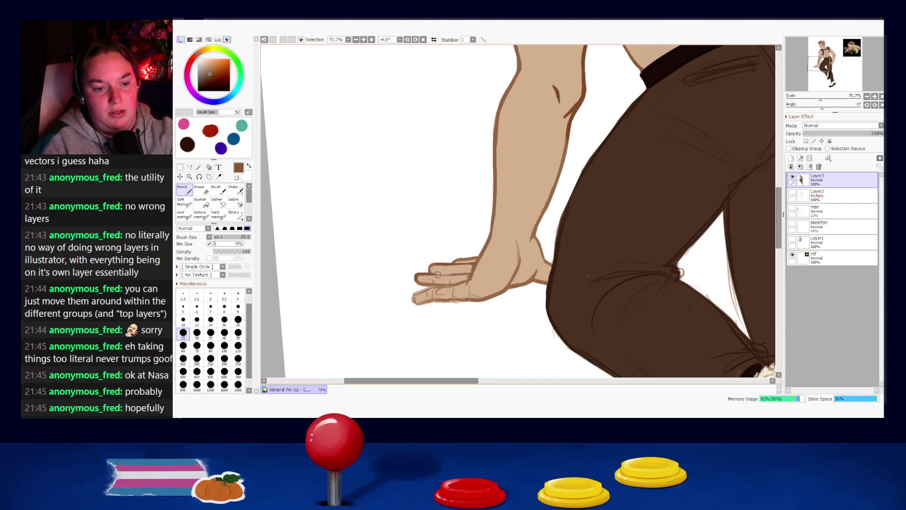
left_click_drag(438, 276, 468, 273)
key("ctrl+z")
left_click(471, 270, "alt")
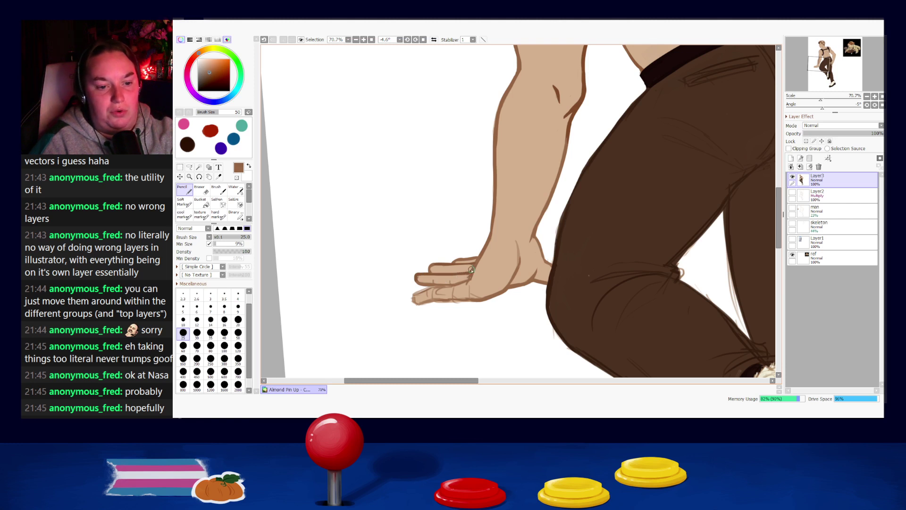
- Cover the sketch lines inside the middle finger with skin colour and touch up the outline at its base in sampled brown
left_click(418, 278, "alt")
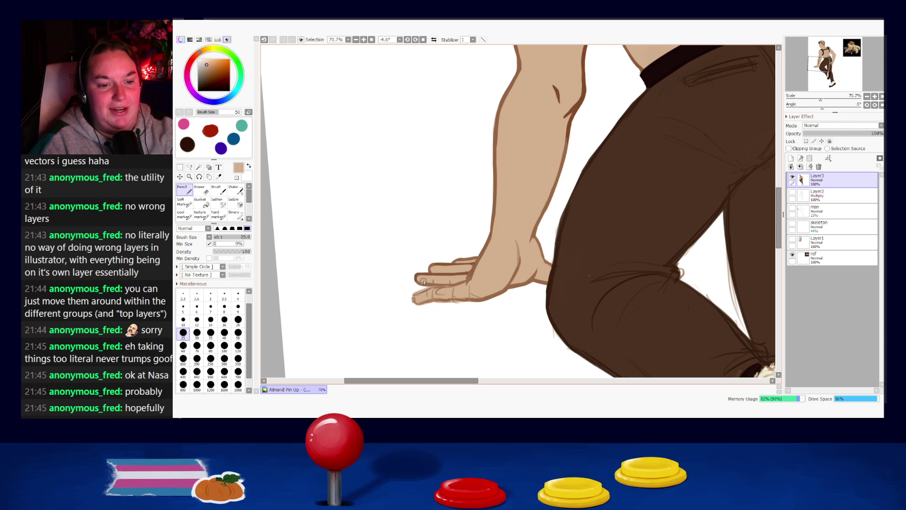
key("ctrl+z")
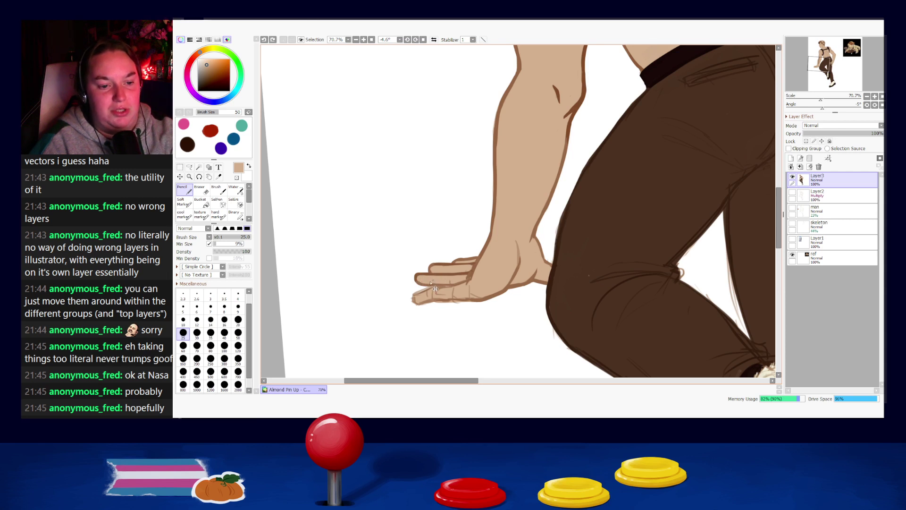
left_click_drag(434, 280, 460, 283)
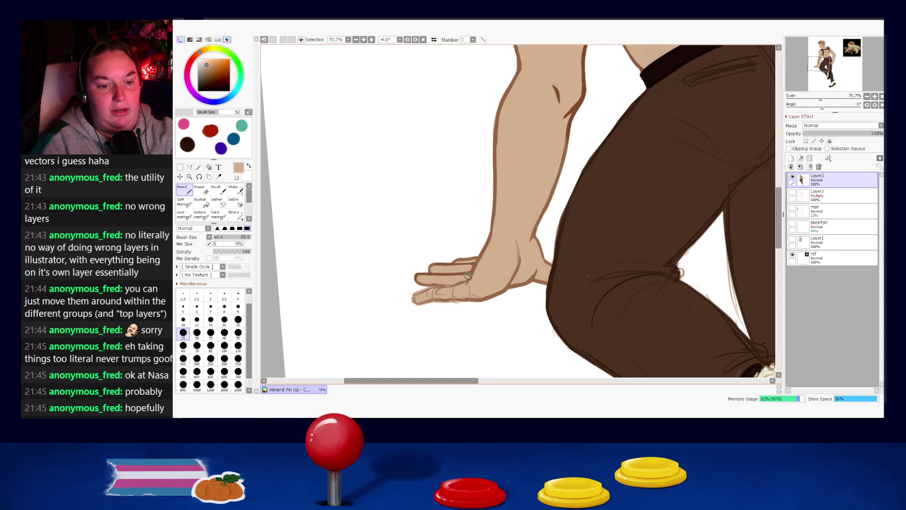
left_click(471, 273, "alt")
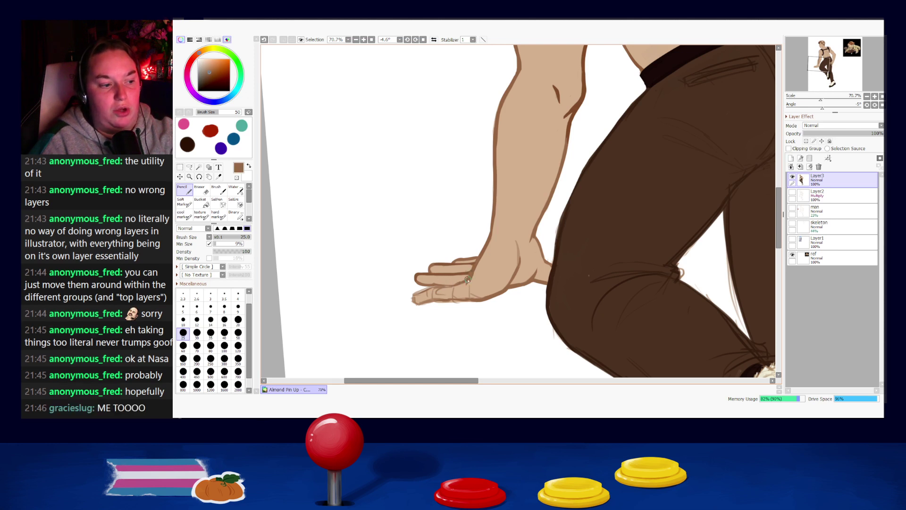
left_click_drag(443, 287, 448, 286)
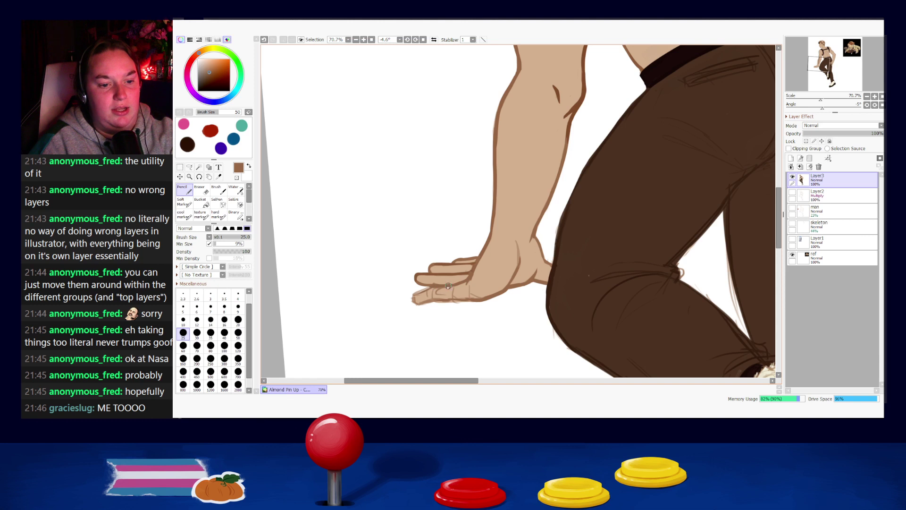
- Redraw the lowest finger's tip in brown, then clean up the marks around it with skin colour and the Eraser
mouse_move(413, 295)
left_mouse_down()
mouse_move(433, 299)
mouse_move(421, 302)
left_mouse_up()
key("ctrl+z")
key("ctrl+z")
left_click(423, 296, "alt")
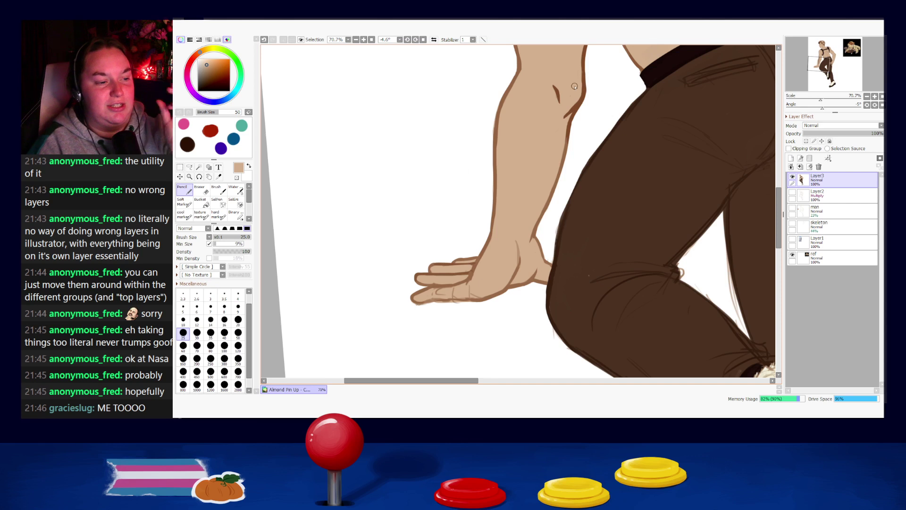
key("e")
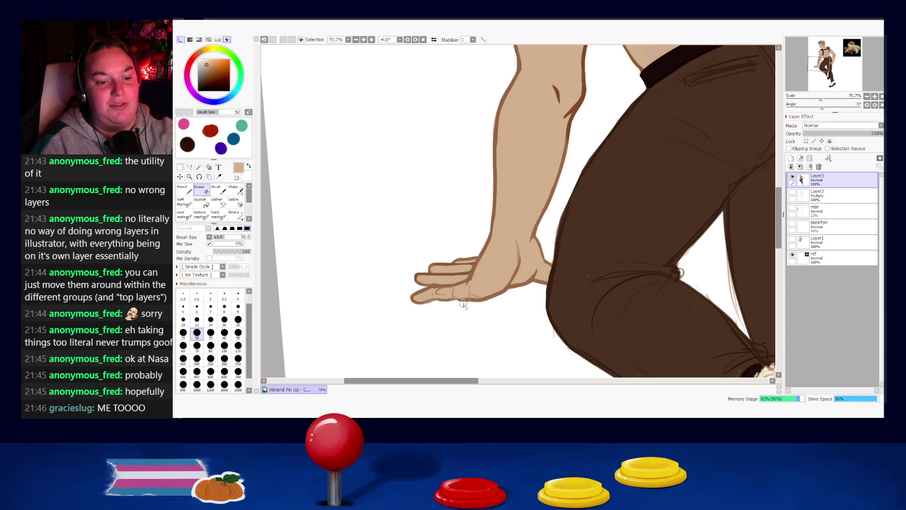
key("n")
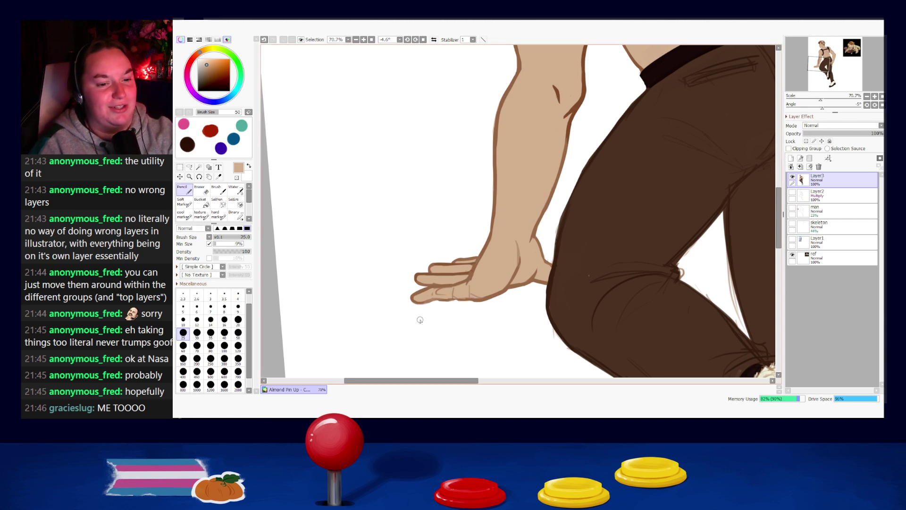
- Redraw the lowest finger's lower edge towards the palm in sampled brown and cover its inner sketch lines with skin colour
left_click(419, 303, "alt")
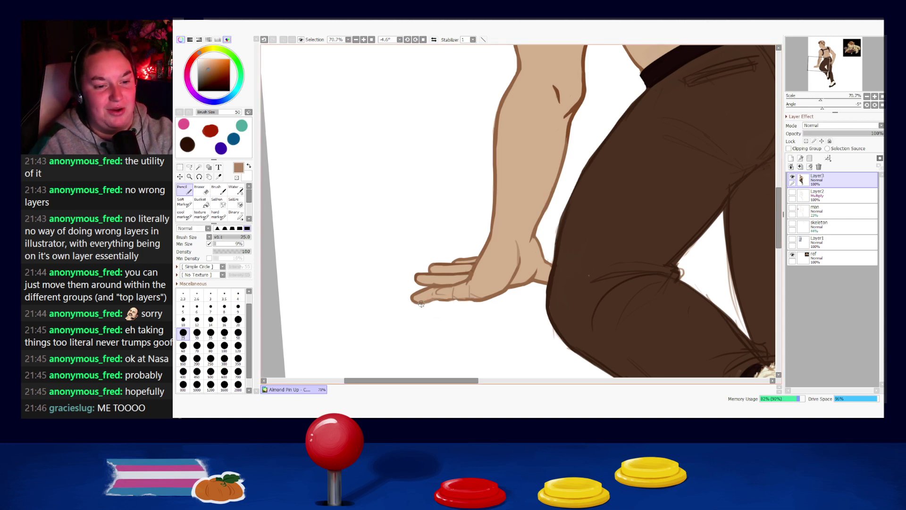
key("ctrl+z")
left_click_drag(418, 303, 479, 299)
key("ctrl+z")
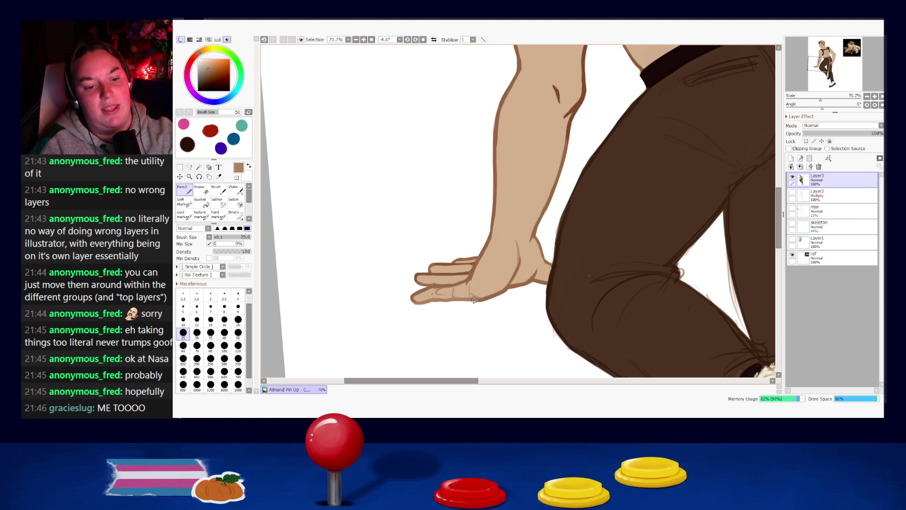
left_click(481, 293, "alt")
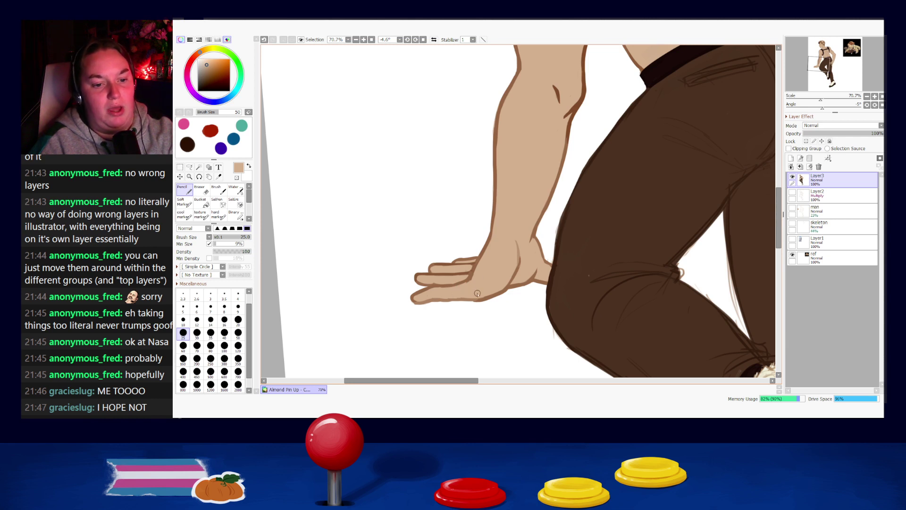
- Refine the lower outline where the lowest finger meets the palm in sampled brown
left_click(443, 300, "alt")
key("ctrl+z")
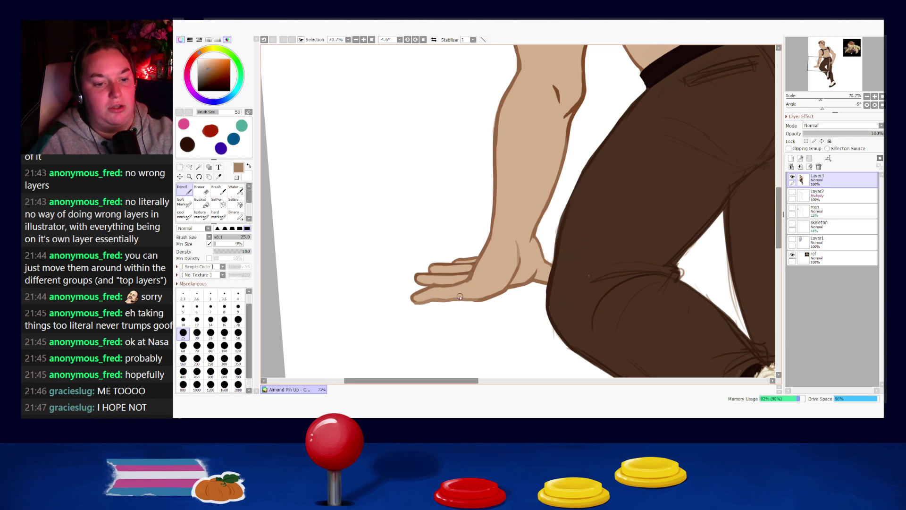
key("ctrl+z")
left_click_drag(458, 298, 471, 300)
key("ctrl+z")
key("ctrl+y")
key("ctrl+z")
key("ctrl+y")
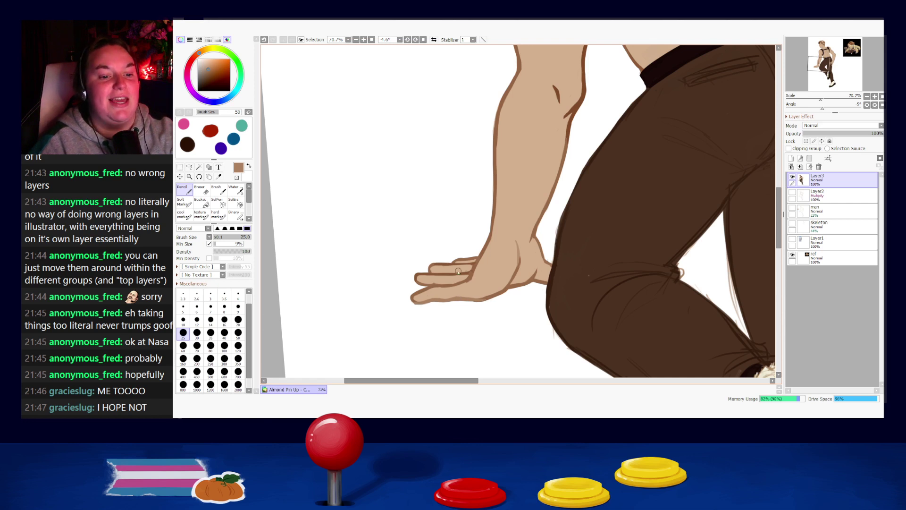
- Reshape the middle finger's tip by alternating sampled outline brown and skin colour
left_click(419, 274, "alt")
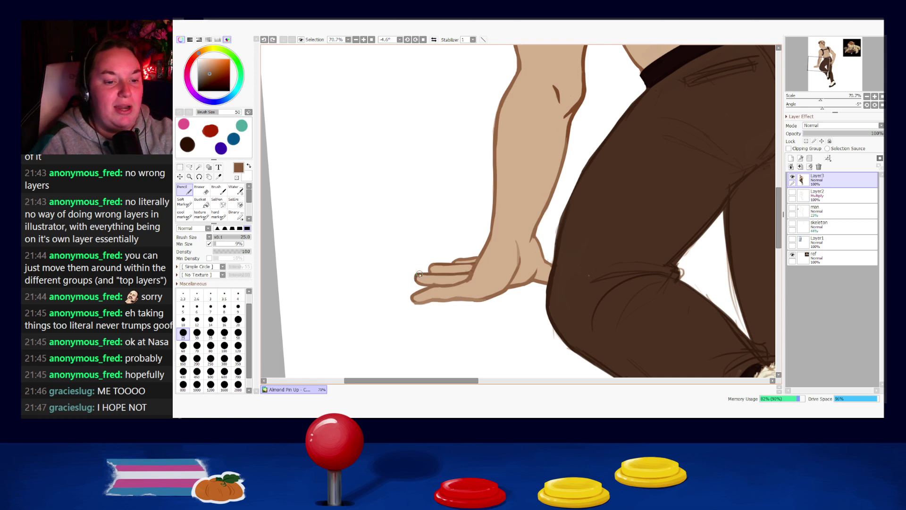
left_click_drag(419, 276, 432, 274)
key("ctrl+z")
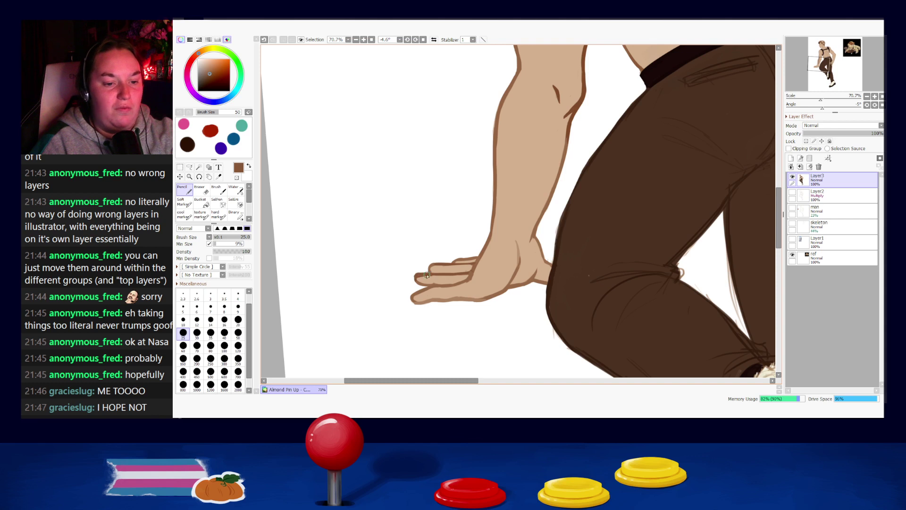
key("ctrl+z")
left_click(423, 283, "alt")
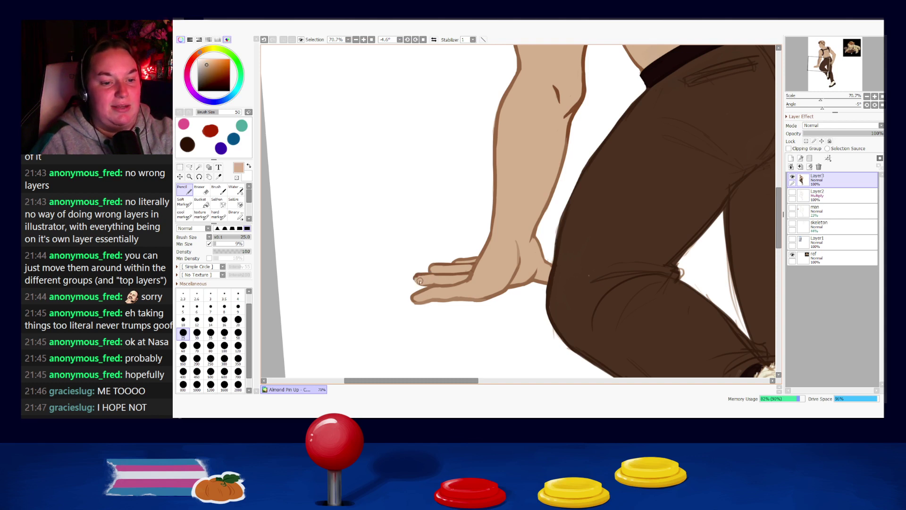
left_click(427, 286, "alt")
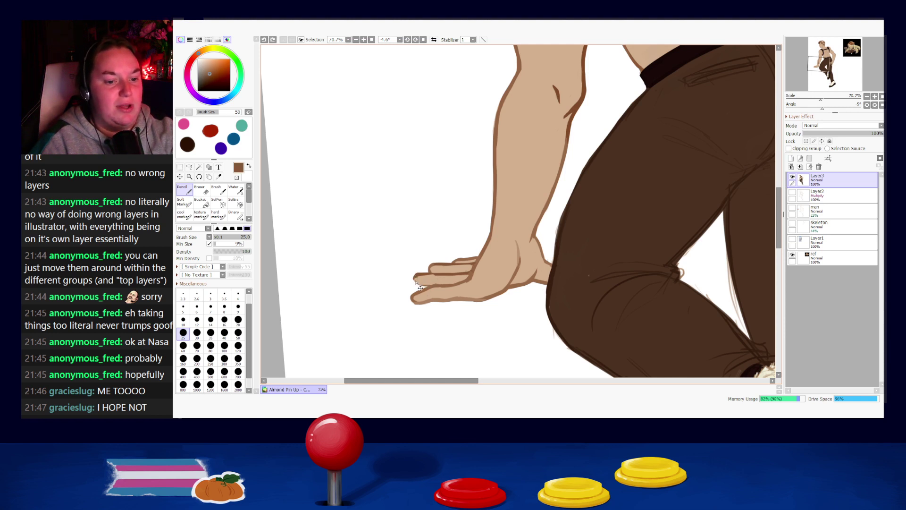
mouse_move(416, 279)
left_mouse_down()
mouse_move(433, 284)
mouse_move(429, 292)
mouse_move(434, 284)
left_mouse_up()
key("ctrl+z")
left_click(426, 278, "alt")
left_click(418, 276, "alt")
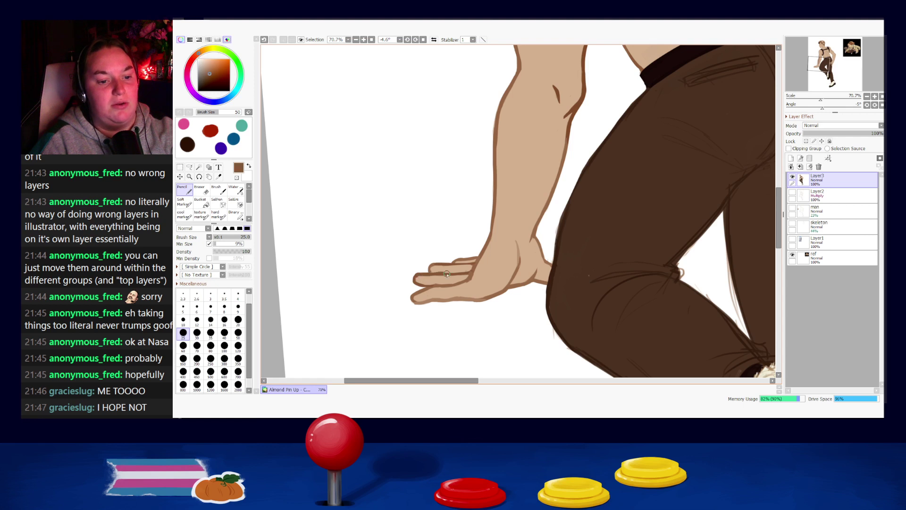
left_click(431, 279, "alt")
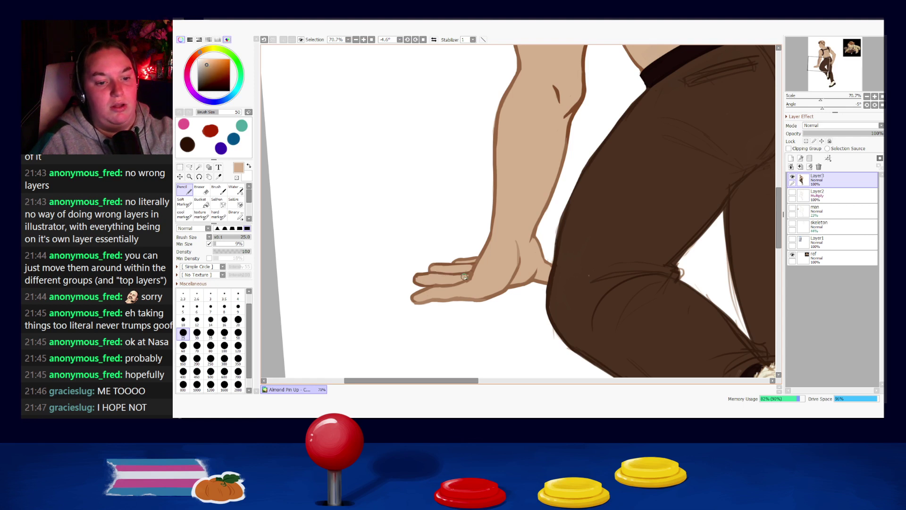
- Rework the trousers' outline along the front of the bent leg's thigh in sampled dark brown
scroll(510, 183, "down", 4)
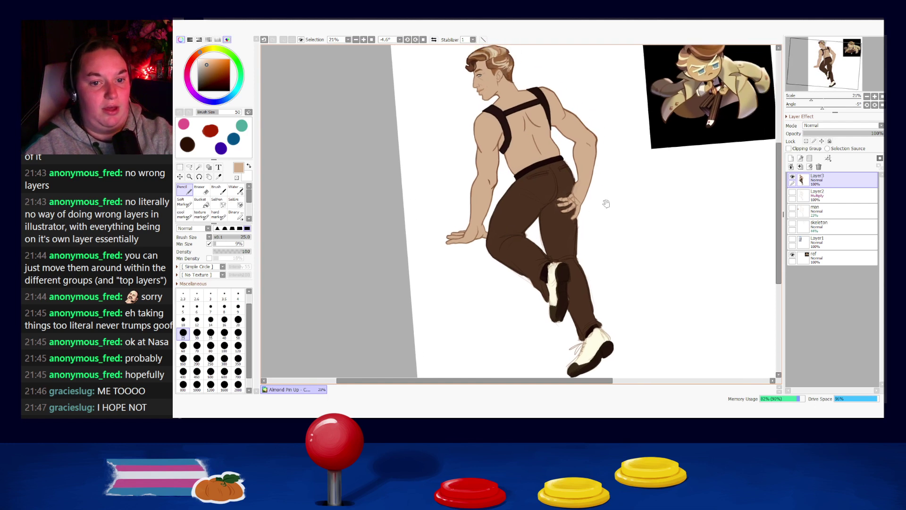
scroll(542, 184, "up", 4)
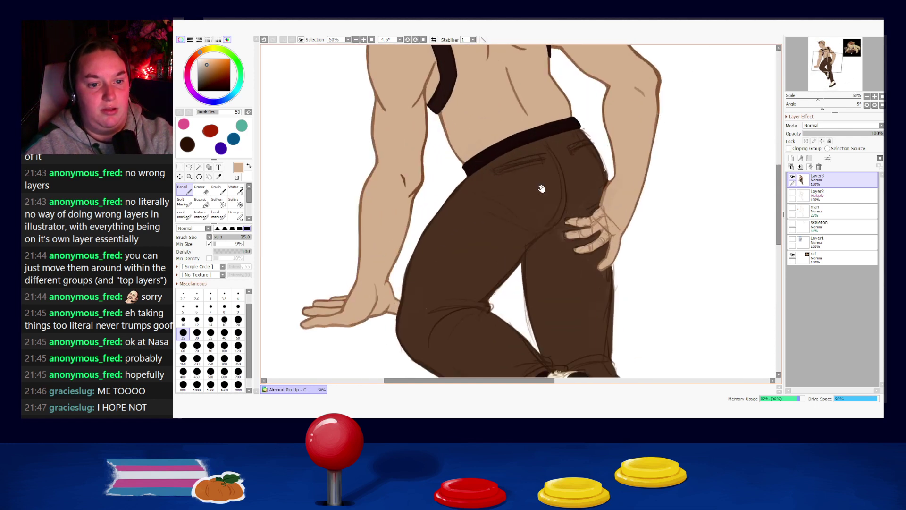
key("e")
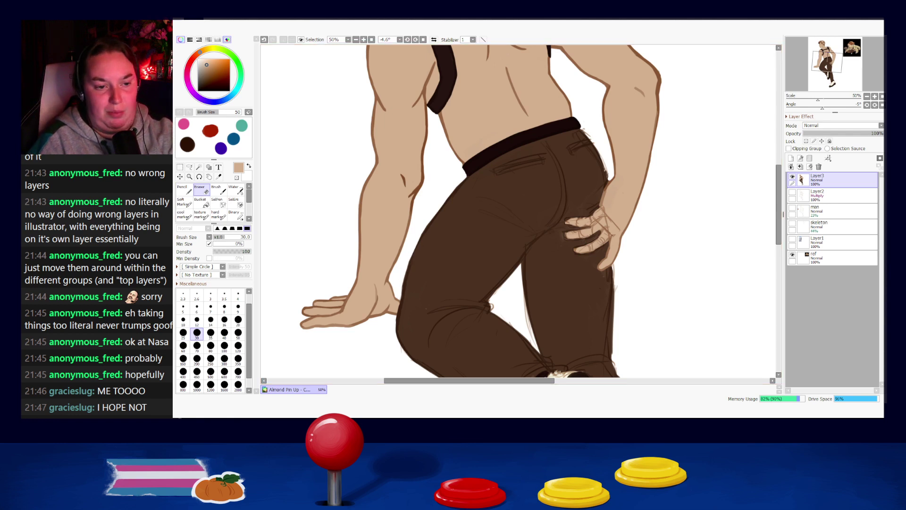
key("n")
left_click_drag(503, 260, 491, 260)
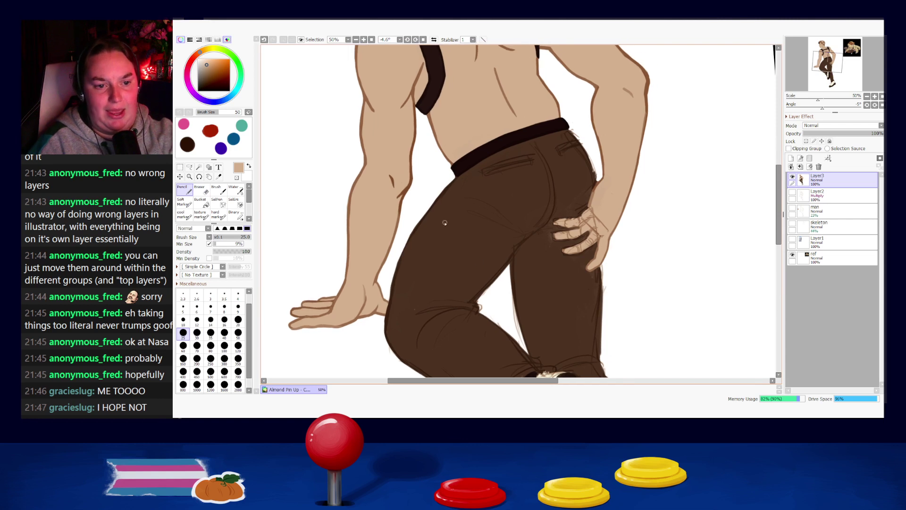
right_click(454, 203)
right_click(447, 189)
key("ctrl+z")
mouse_move(442, 191)
left_mouse_down()
mouse_move(409, 233)
mouse_move(443, 192)
mouse_move(409, 230)
mouse_move(437, 200)
mouse_move(410, 236)
left_mouse_up()
key("ctrl+z")
key("ctrl+z")
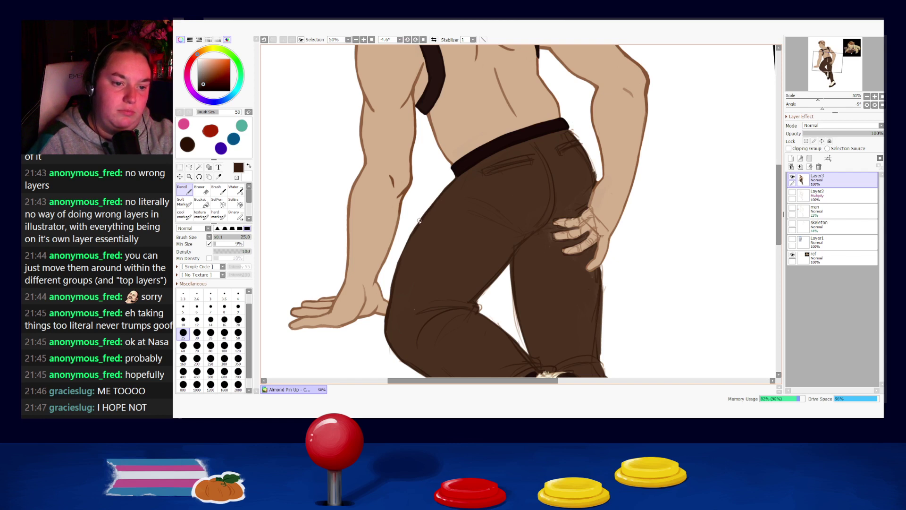
- Clean up the trousers' hip outline between the waistband and the resting hand with sampled trouser brown and dark outline brown
left_click_drag(583, 170, 488, 216)
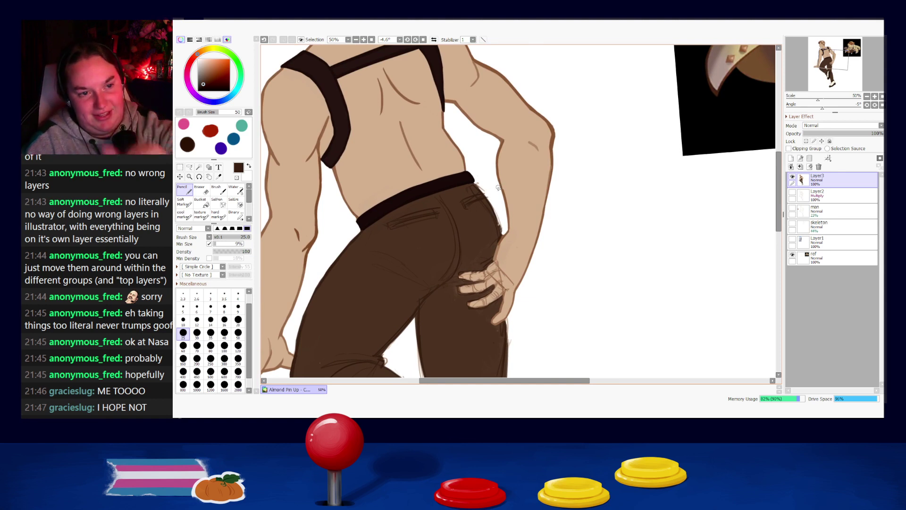
scroll(502, 188, "down", 5)
scroll(479, 164, "up", 3)
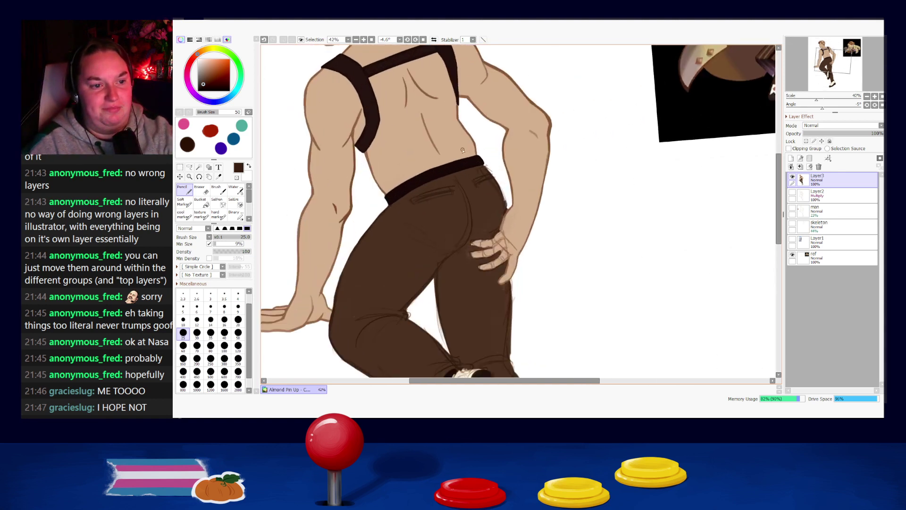
scroll(463, 150, "down", 3)
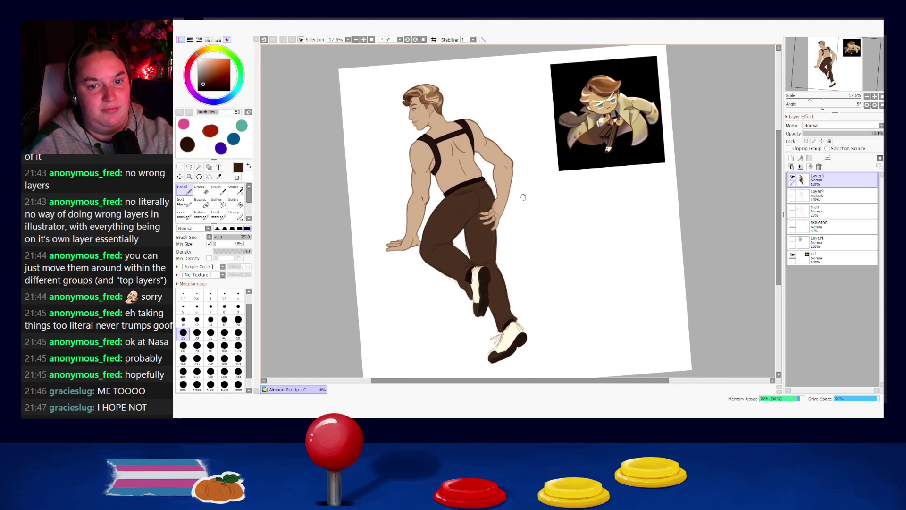
scroll(523, 198, "up", 4)
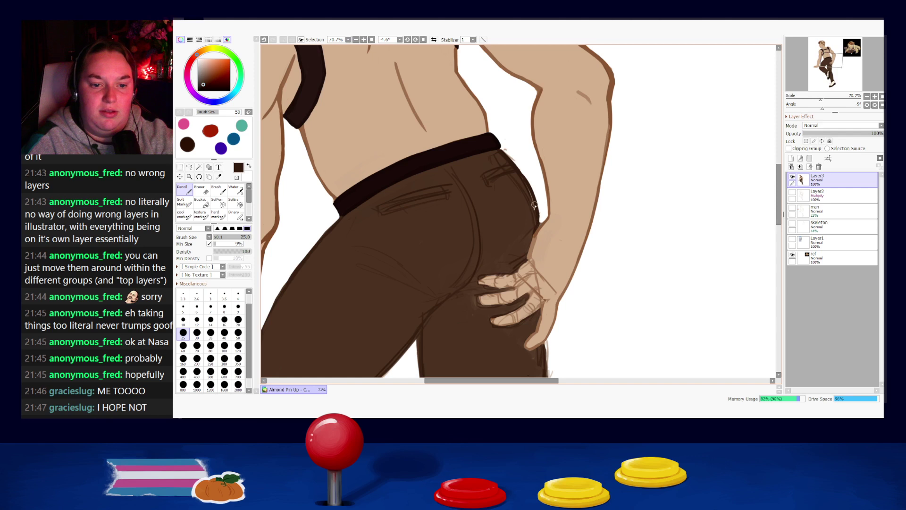
right_click(509, 183)
left_click_drag(514, 177, 529, 211)
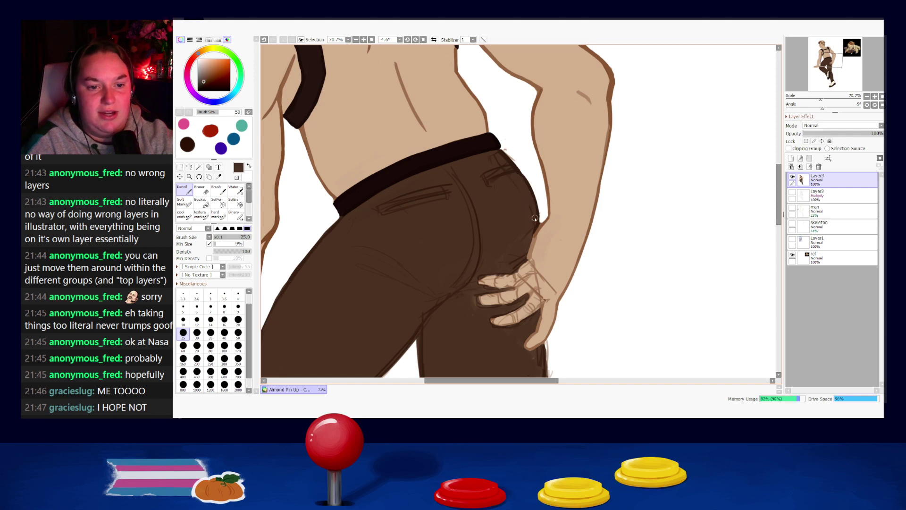
right_click(509, 159)
left_click_drag(508, 159, 527, 182)
key("ctrl+z")
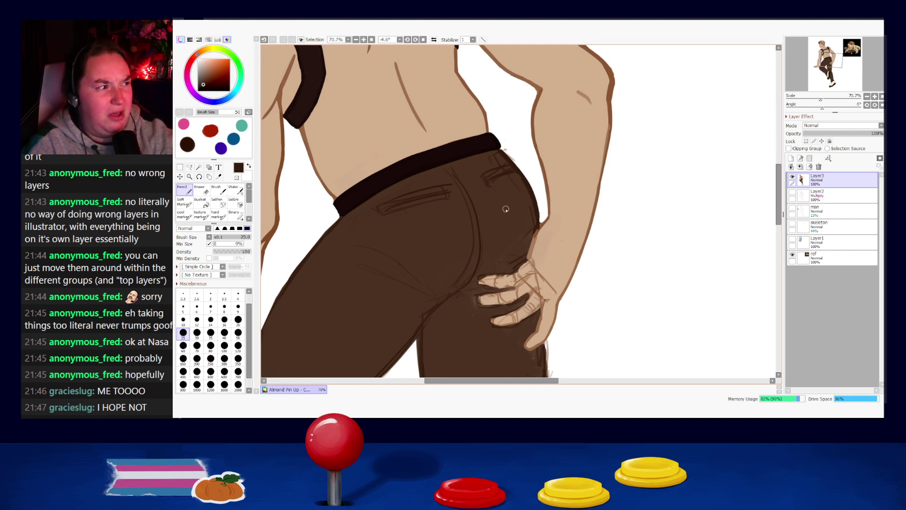
- Clean up the hip's outer edge with sampled trouser brown and the eraser, and try the wrist's outline in sampled brown
left_click(485, 162, "alt")
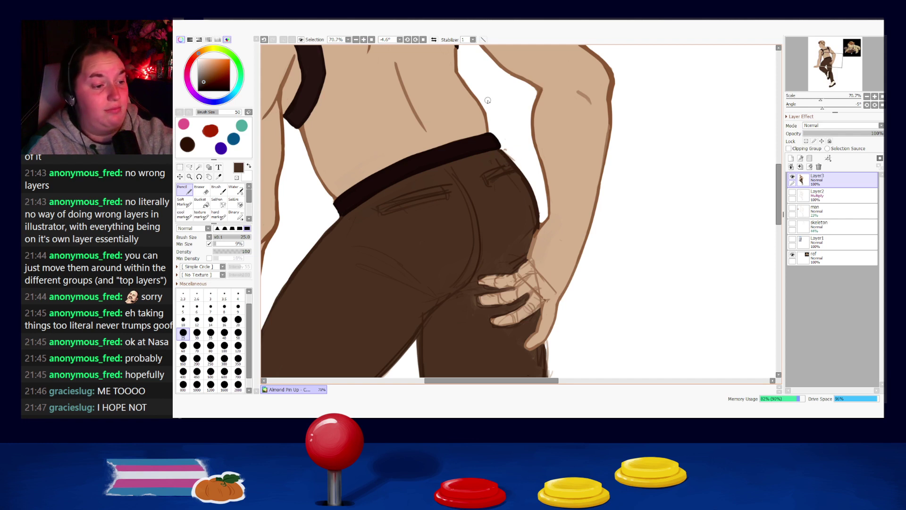
key("e")
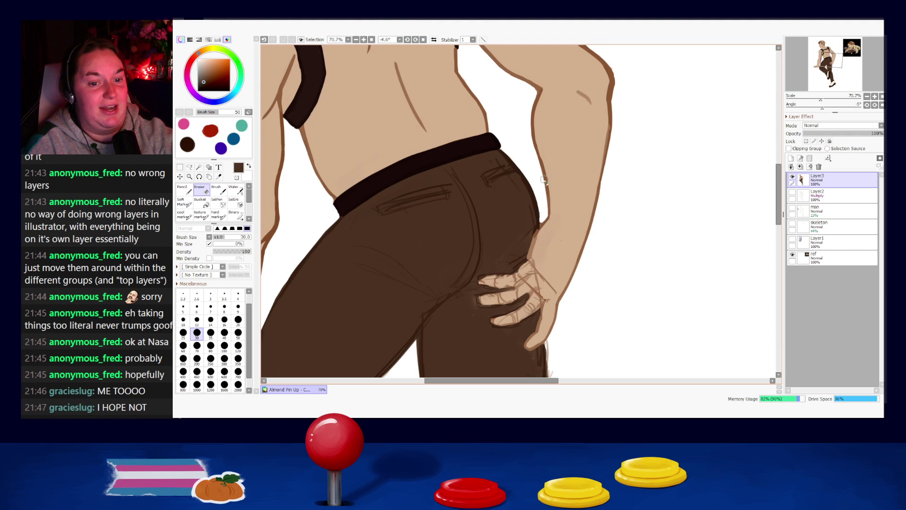
key("n")
left_click(542, 226, "alt")
key("ctrl+z")
key("ctrl+z")
left_click_drag(546, 217, 532, 239)
key("ctrl+z")
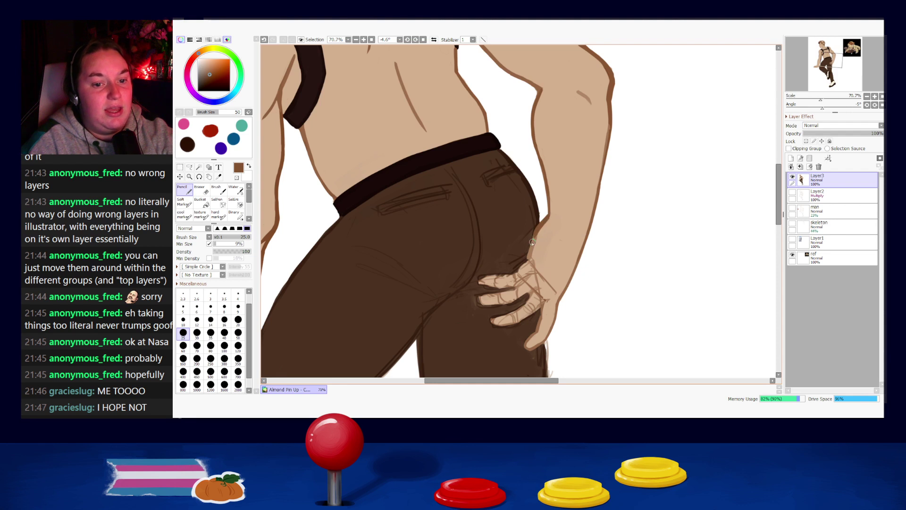
- Cover the sketchy lines of the small back pocket near the hip with trouser brown and redraw its outline in sampled dark brown
left_click(494, 193, "alt")
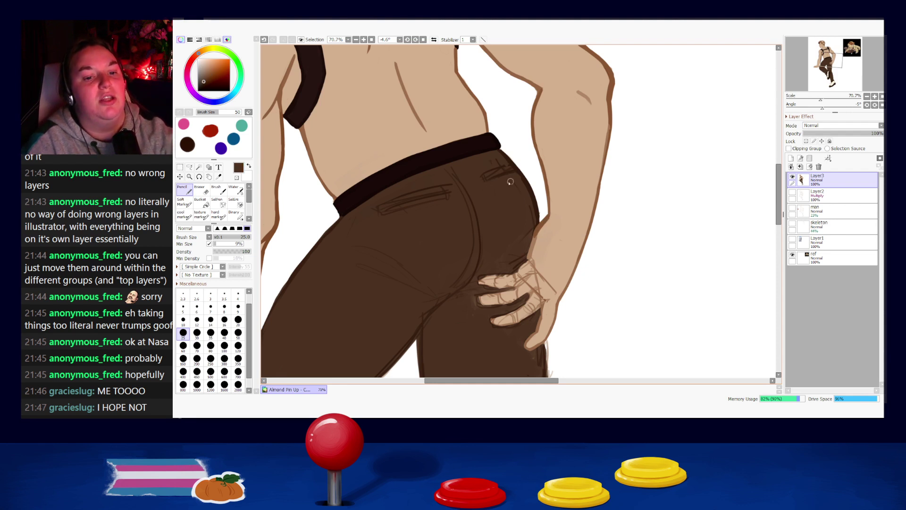
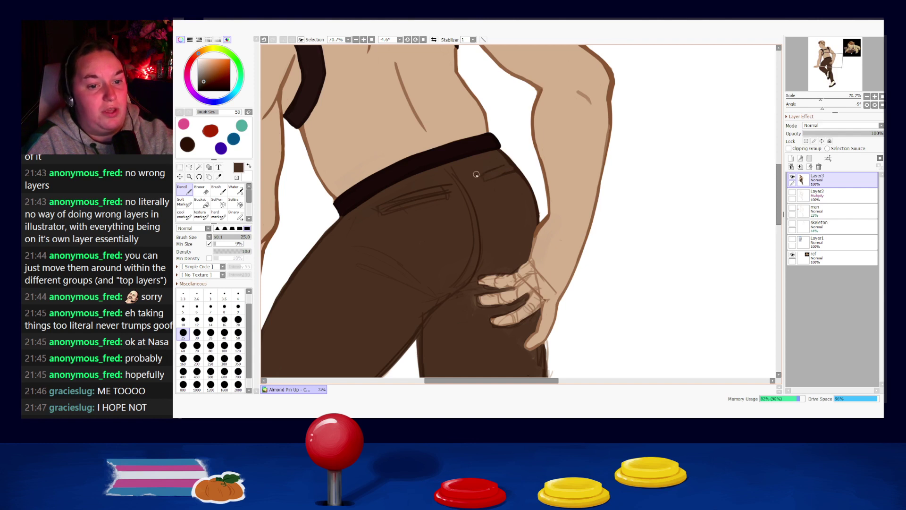
right_click(510, 164)
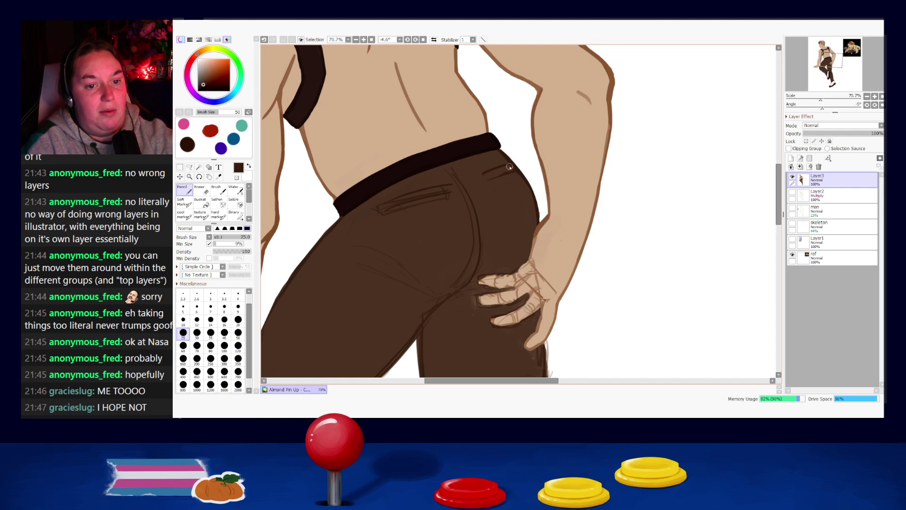
left_click_drag(484, 176, 501, 179)
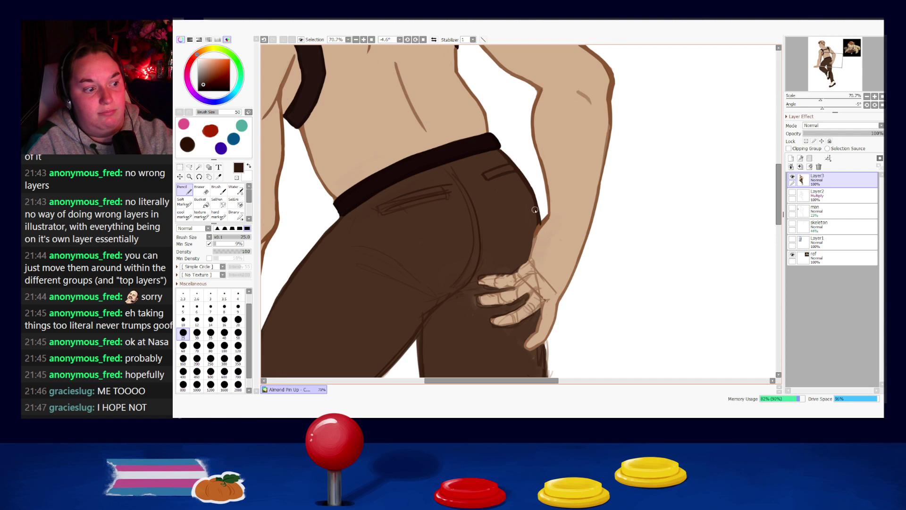
- Touch up the wrist's outline where it meets the hip in sampled skin-outline brown
left_click(541, 227, "alt")
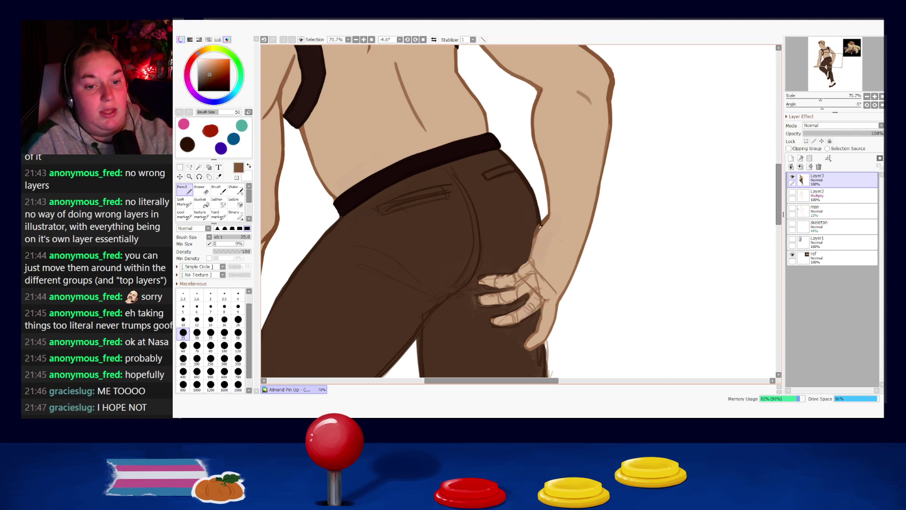
key("ctrl+z")
left_click(543, 230, "alt")
- Paint over the rough centre seam and crotch sketch lines with sampled trouser brown at brush size 35
left_click_drag(567, 270, 615, 229)
left_click(506, 171, "alt")
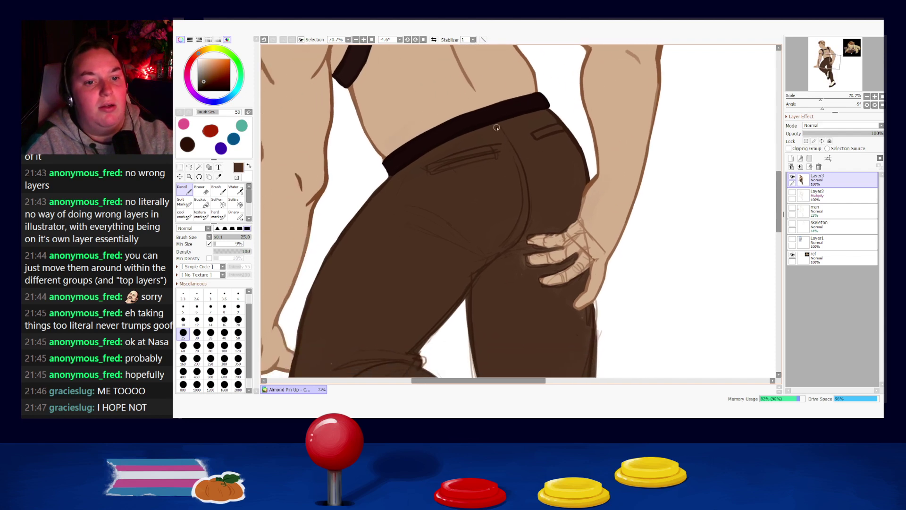
key("bracketright")
key("bracketright")
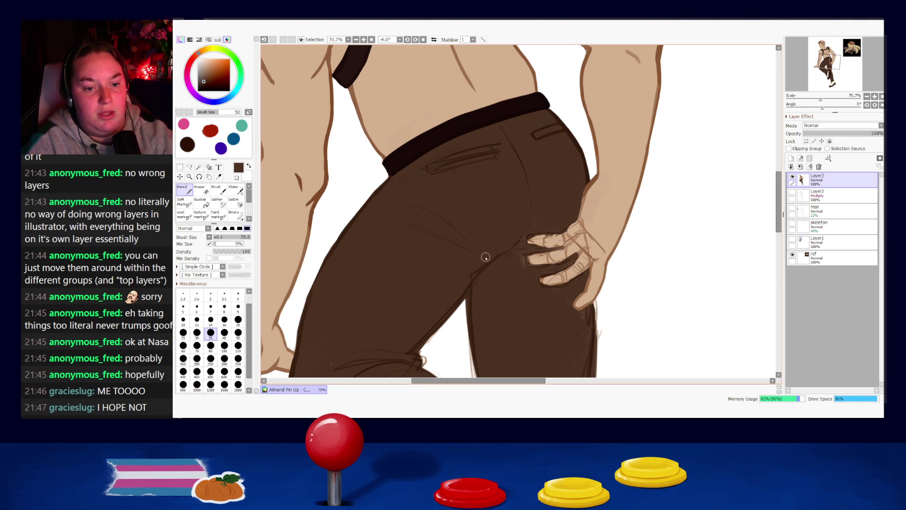
scroll(477, 255, "down", 1)
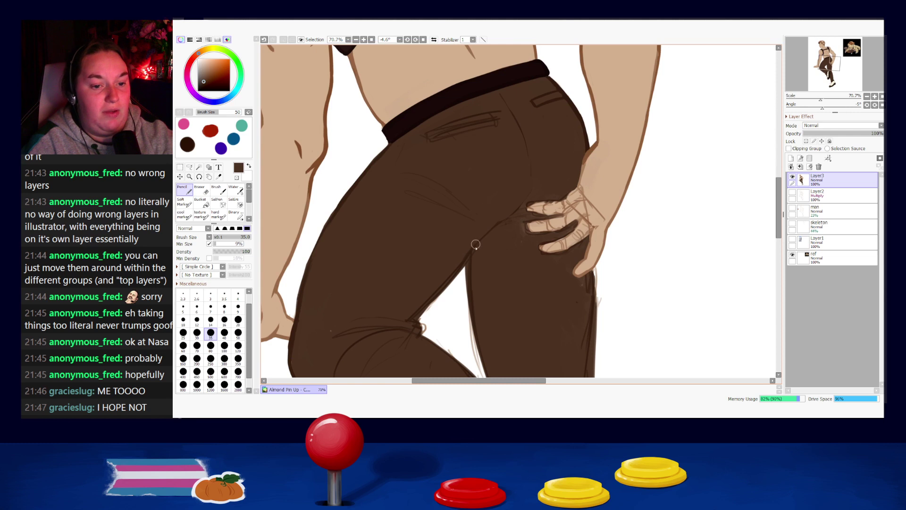
- Redraw the trousers' curved centre seam from below the waistband toward the fingers in sampled dark brown at brush size 20
left_click(471, 265, "alt")
key("bracketleft")
key("bracketleft")
key("bracketleft")
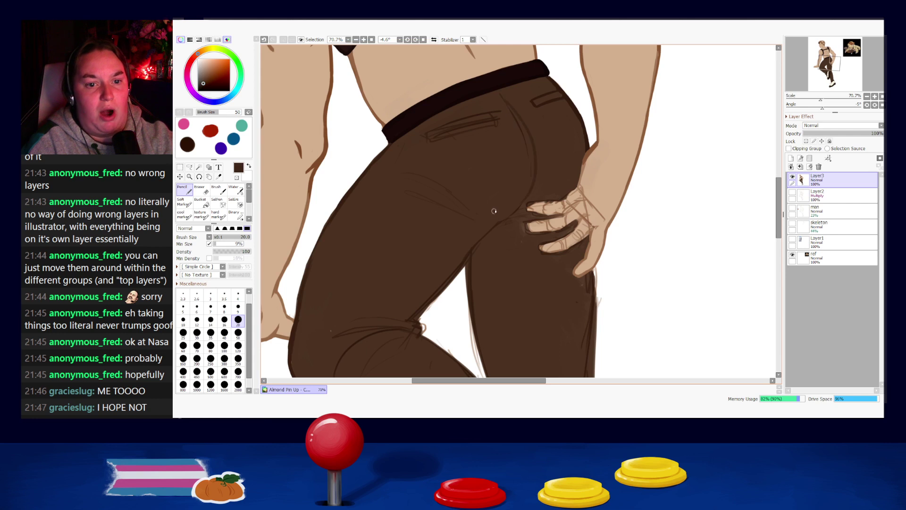
left_click_drag(521, 199, 502, 216)
key("ctrl+z")
key("ctrl+z")
left_click_drag(520, 114, 523, 195)
key("ctrl+z")
left_click_drag(506, 93, 522, 206)
key("ctrl+z")
left_click_drag(510, 99, 522, 208)
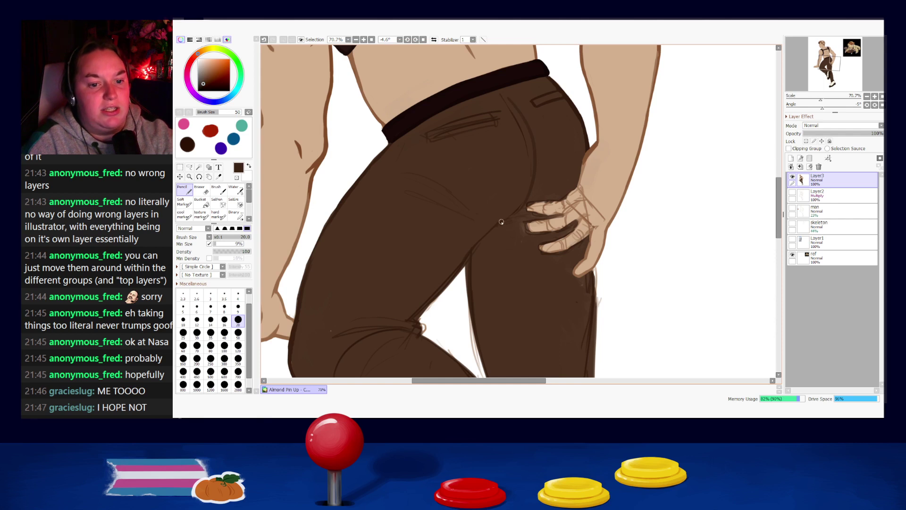
- Redraw the crease running from the fingertips to the crotch gap in dark brown
key("ctrl+z")
key("ctrl+z")
left_click_drag(511, 215, 490, 230)
key("ctrl+z")
key("ctrl+z")
key("ctrl+y")
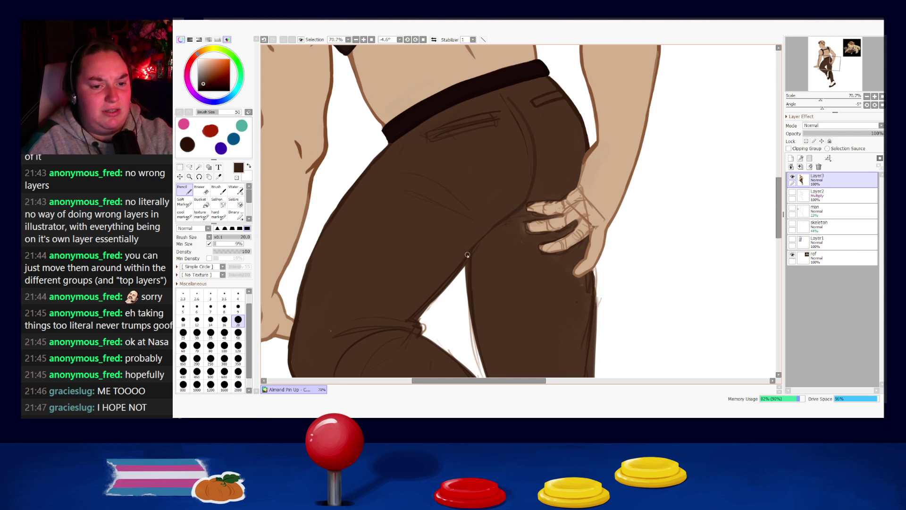
key("ctrl+z")
key("ctrl+y")
key("ctrl+z")
key("ctrl+y")
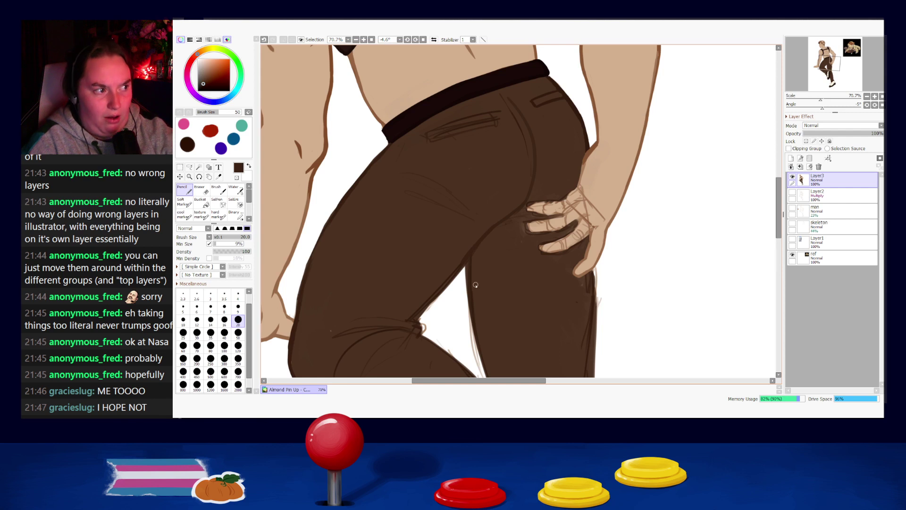
- Outline the back of the bent leg's thigh from the crotch gap to the knee and trim it with sampled trouser brown
left_click_drag(479, 295, 470, 229)
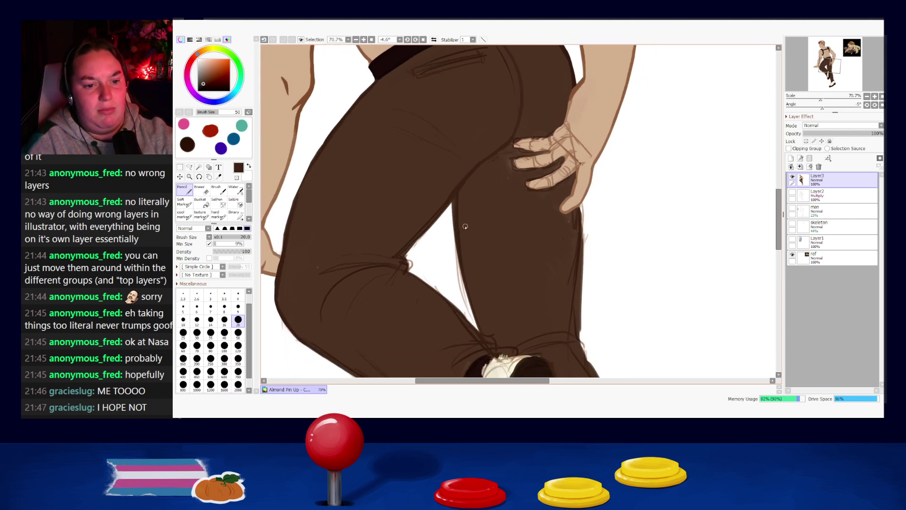
left_click_drag(454, 191, 415, 235)
key("ctrl+z")
left_click_drag(459, 192, 404, 254)
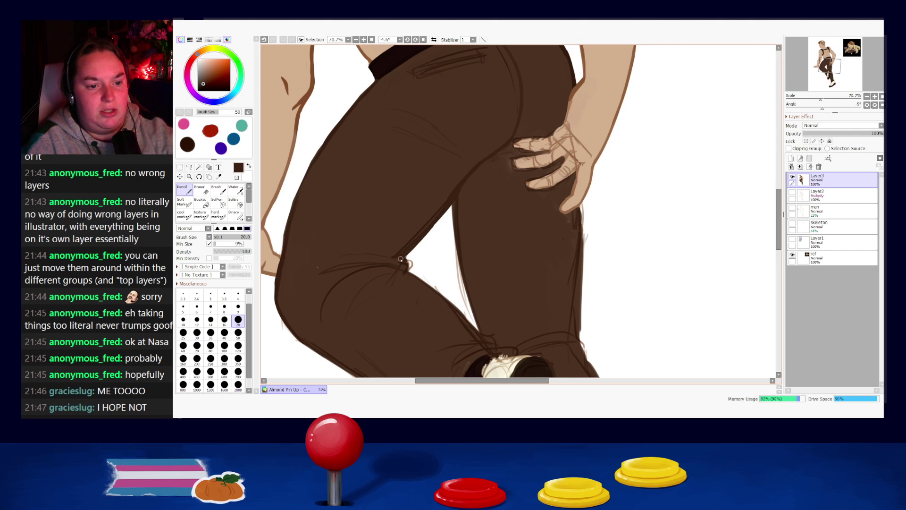
right_click(437, 206)
left_click_drag(430, 219, 404, 247)
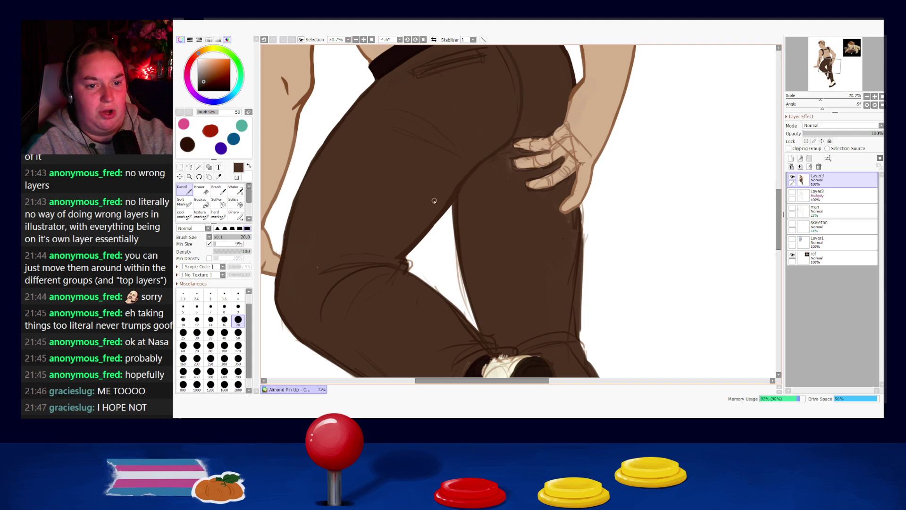
- Cover the rough ends and stray sketch lines around the larger back pocket with trouser brown, enlarging the brush to 70
scroll(472, 133, "up", 3)
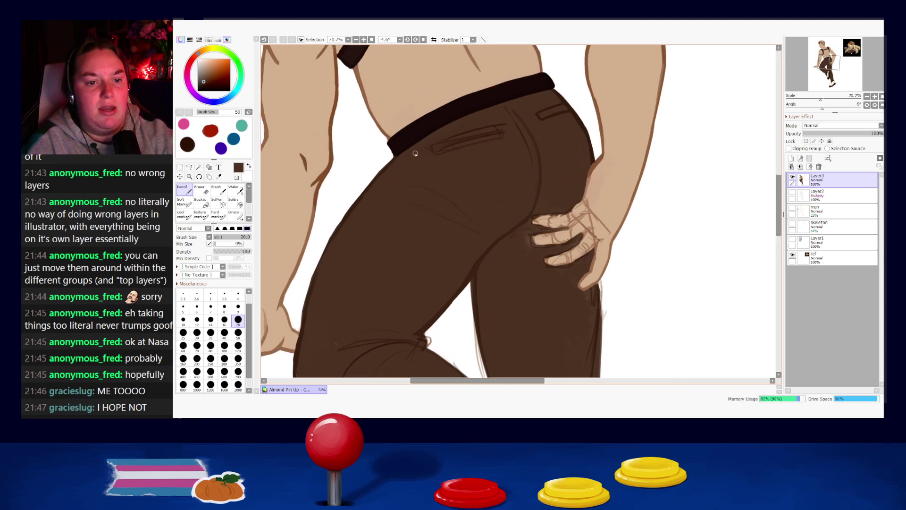
left_click_drag(431, 152, 491, 128)
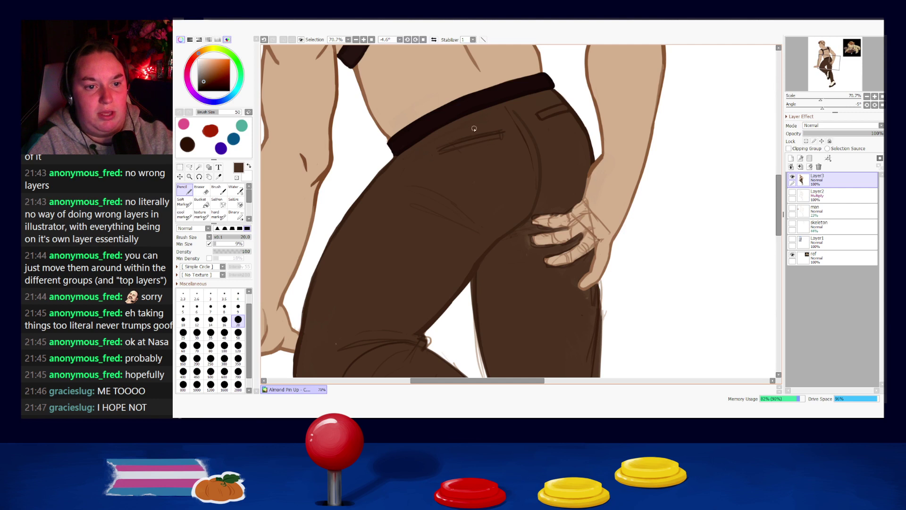
key("bracketright")
key("bracketright")
key("bracketright")
key("bracketright")
key("bracketright")
key("bracketright")
key("bracketright")
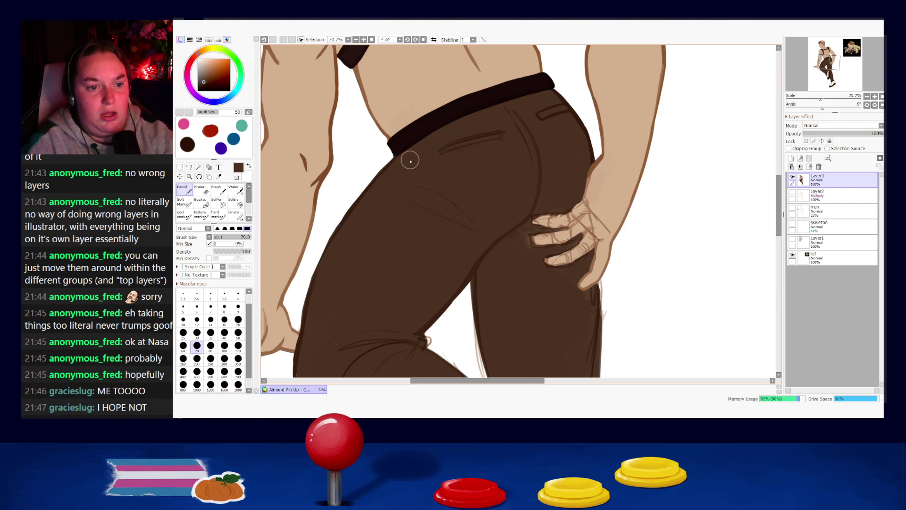
- Redraw the larger back pocket's upper edge in sampled dark brown at brush size 16
key("bracketleft")
key("bracketleft")
key("bracketleft")
key("bracketleft")
key("bracketleft")
key("bracketleft")
key("bracketleft")
key("bracketleft")
left_click(568, 112, "alt")
left_click_drag(438, 152, 494, 130)
key("ctrl+z")
left_click_drag(445, 150, 512, 127)
key("ctrl+z")
left_click_drag(440, 149, 498, 126)
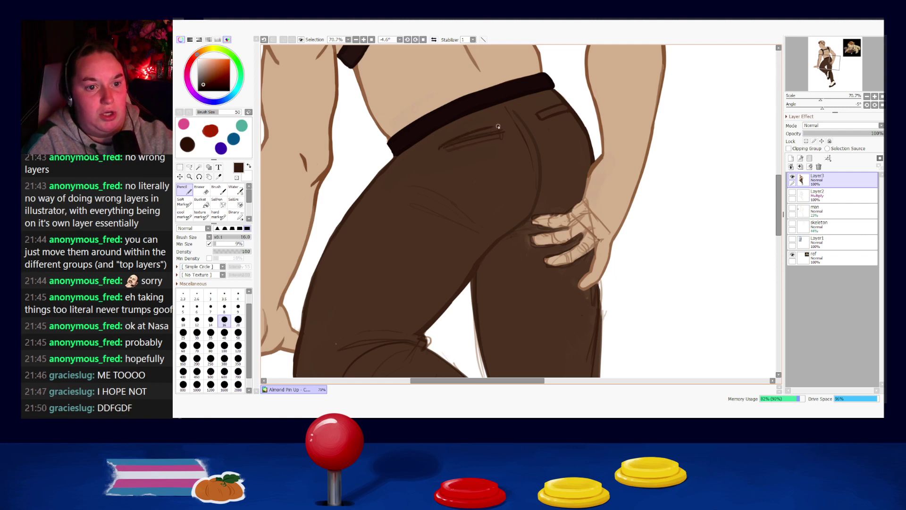
key("ctrl+z")
- Close the larger back pocket's outline with its short end and lower edge in dark brown
left_click_drag(503, 125, 502, 128)
key("ctrl+z")
mouse_move(440, 150)
left_mouse_down()
mouse_move(492, 162)
mouse_move(442, 154)
mouse_move(500, 134)
left_mouse_up()
key("ctrl+z")
left_click_drag(452, 151, 498, 136)
- Fill over the sketch lines inside and around the larger back pocket with sampled trouser brown
left_click(487, 150, "alt")
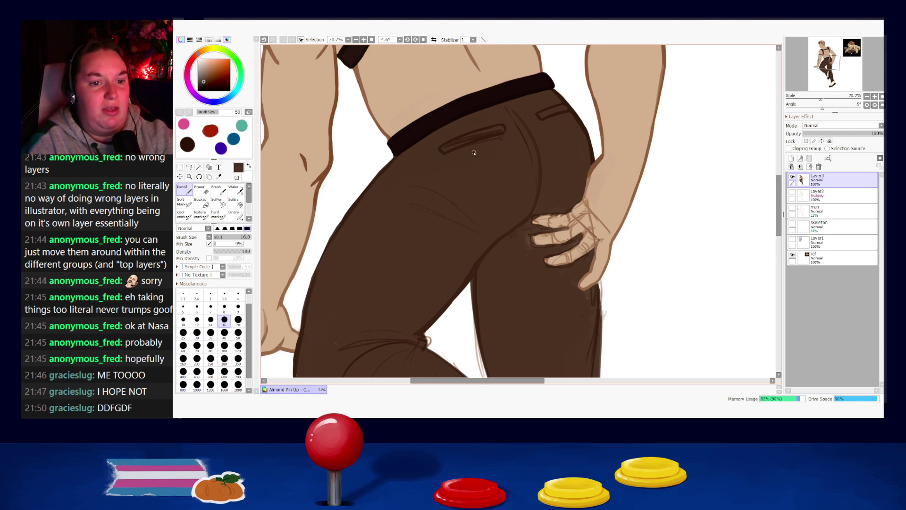
key("ctrl+z")
left_click_drag(461, 159, 491, 133)
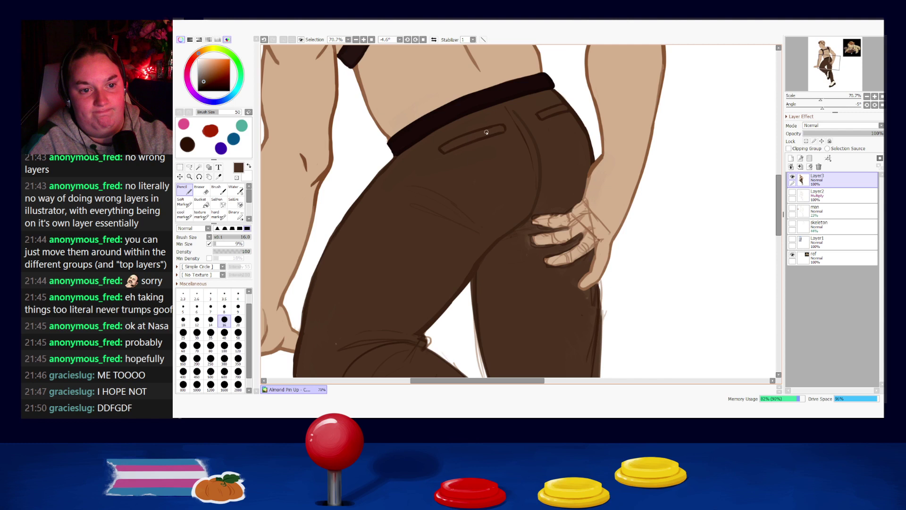
- Paint over most of the heavy centre seam with trouser brown at brush size 40
key("bracketright")
key("bracketright")
key("bracketright")
key("bracketright")
key("bracketright")
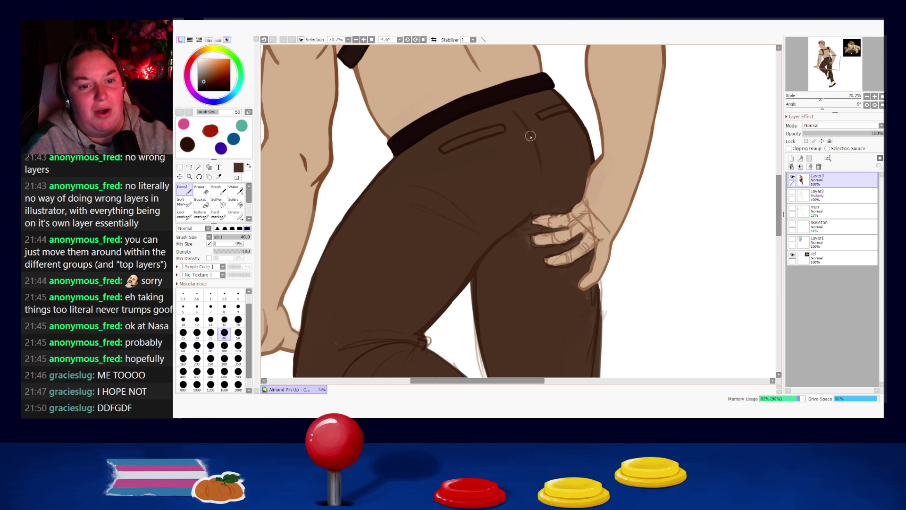
- Redraw the centre seam as a thinner curve in dark brown at brush size 12
key("bracketleft")
key("bracketleft")
key("bracketleft")
key("bracketleft")
key("bracketleft")
key("bracketleft")
key("bracketleft")
key("ctrl+z")
left_click_drag(529, 138, 542, 201)
key("ctrl+z")
left_click_drag(525, 127, 541, 204)
key("ctrl+z")
key("ctrl+z")
left_click_drag(525, 123, 542, 201)
key("ctrl+z")
left_click_drag(531, 128, 542, 204)
key("ctrl+z")
left_click_drag(523, 133, 543, 208)
key("ctrl+z")
left_click_drag(529, 133, 536, 207)
key("ctrl+z")
key("ctrl+z")
mouse_move(534, 135)
left_mouse_down()
mouse_move(543, 201)
mouse_move(534, 206)
left_mouse_up()
key("ctrl+z")
key("ctrl+z")
left_click_drag(534, 152, 536, 207)
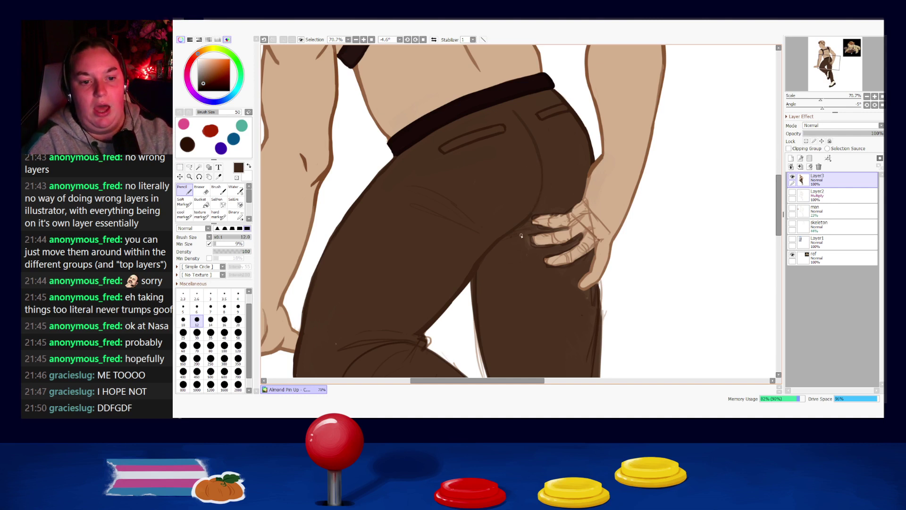
- Cover the sketched fold lines across the upper thigh with sampled trouser brown, enlarging the brush to 250
key("bracketright")
key("bracketright")
key("bracketright")
key("bracketright")
key("bracketright")
key("bracketright")
key("bracketright")
key("bracketright")
right_click(407, 178)
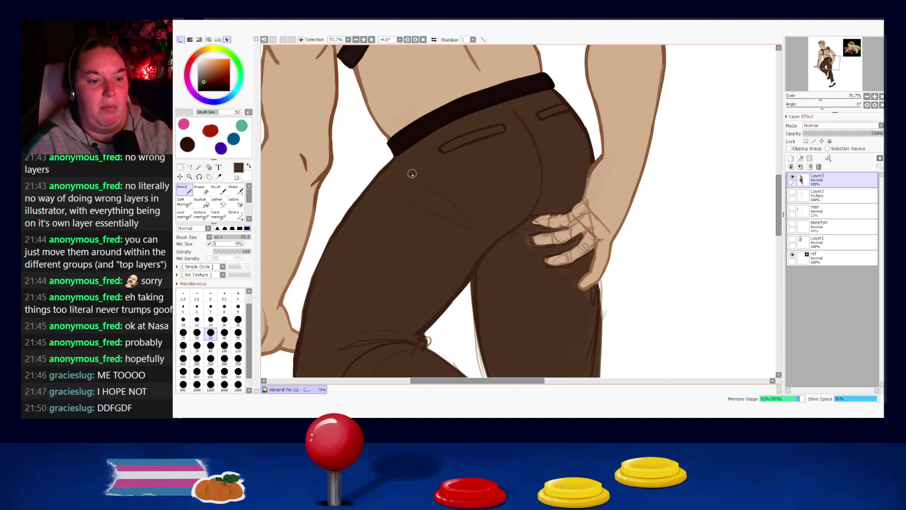
mouse_move(408, 190)
left_mouse_down()
mouse_move(430, 185)
mouse_move(439, 210)
left_mouse_up()
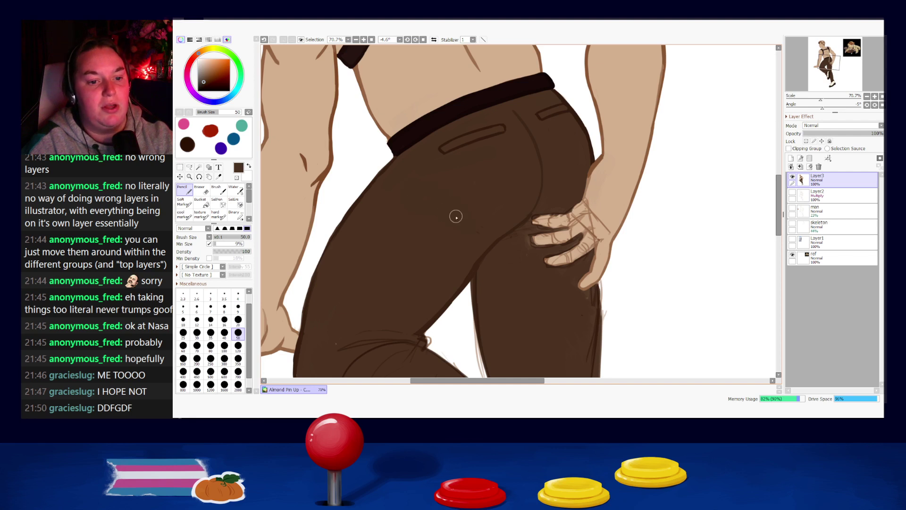
key("bracketleft")
key("bracketleft")
key("bracketright")
key("bracketright")
key("bracketright")
key("bracketright")
key("bracketright")
key("bracketright")
key("bracketright")
key("bracketright")
key("bracketright")
key("bracketright")
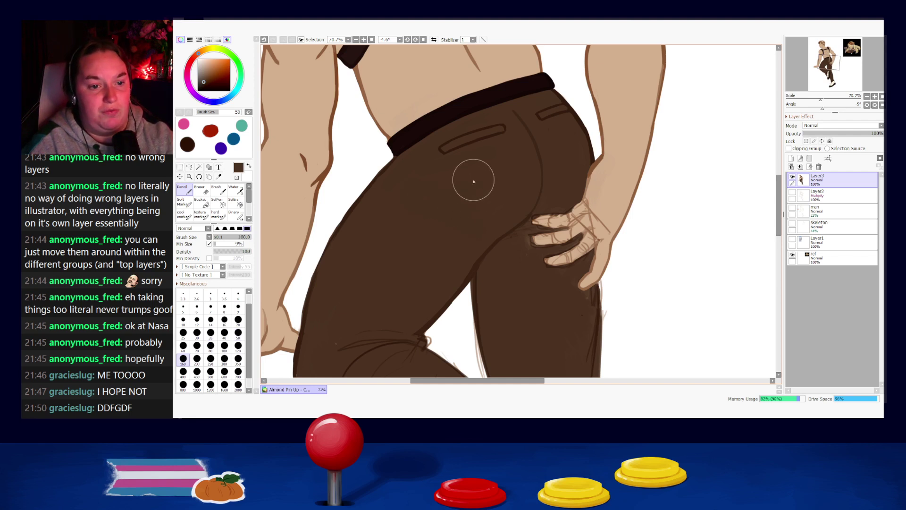
- Draw the curved fold beneath the buttock toward the crotch crease in sampled dark brown at brush size 14
key("bracketleft")
key("bracketleft")
key("bracketleft")
key("bracketleft")
key("bracketleft")
key("bracketleft")
key("bracketleft")
key("bracketleft")
key("bracketleft")
key("bracketleft")
key("bracketleft")
key("bracketleft")
key("bracketleft")
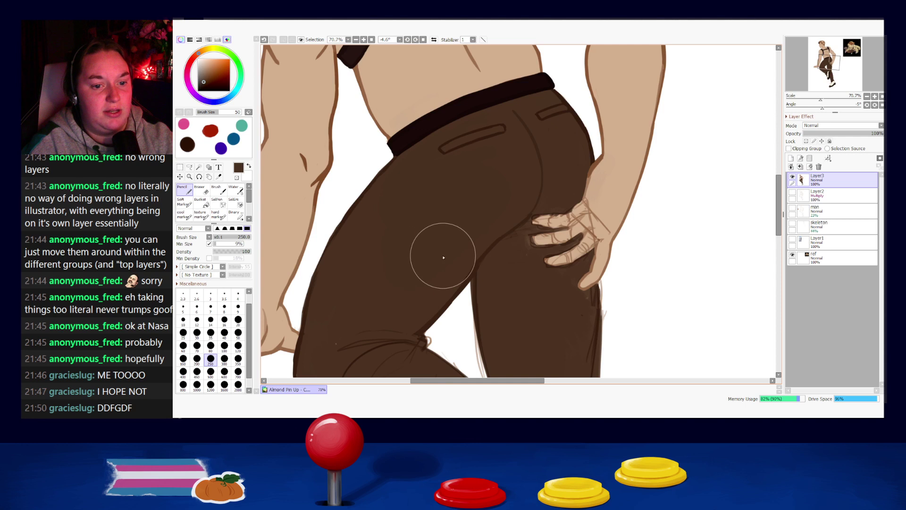
key("bracketleft")
key("bracketleft")
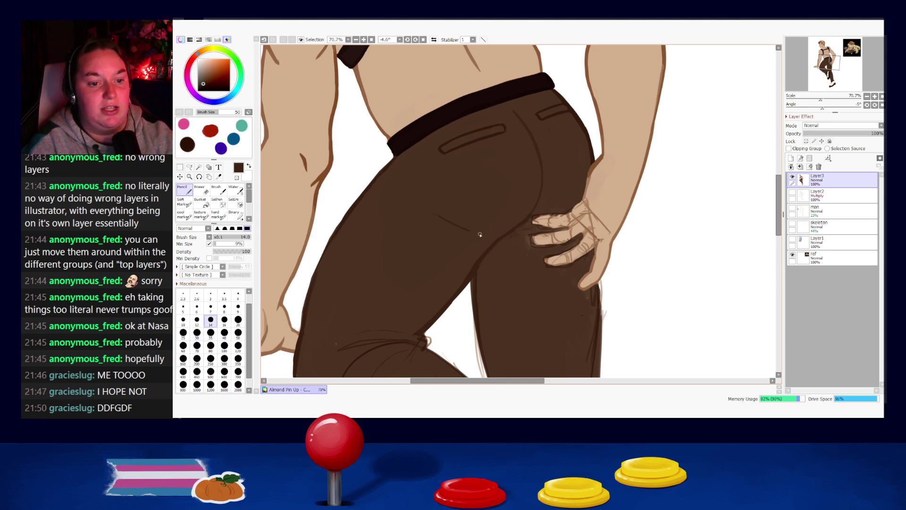
key("ctrl+z")
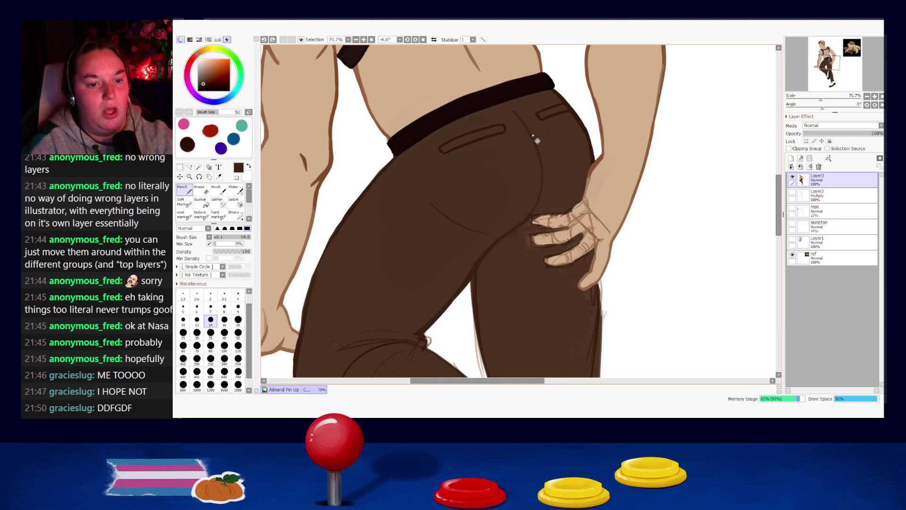
left_click(526, 128, "alt")
key("ctrl+z")
key("ctrl+z")
left_click_drag(423, 206, 482, 237)
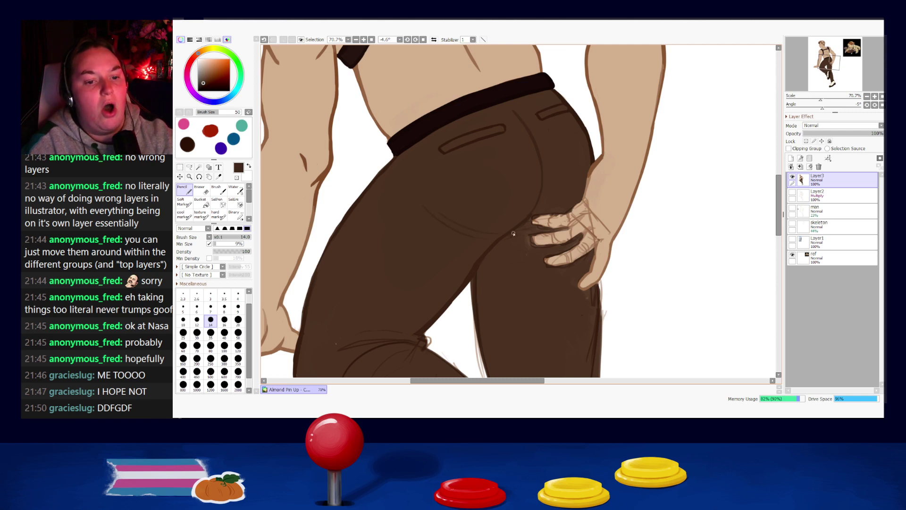
left_click_drag(527, 285, 498, 224)
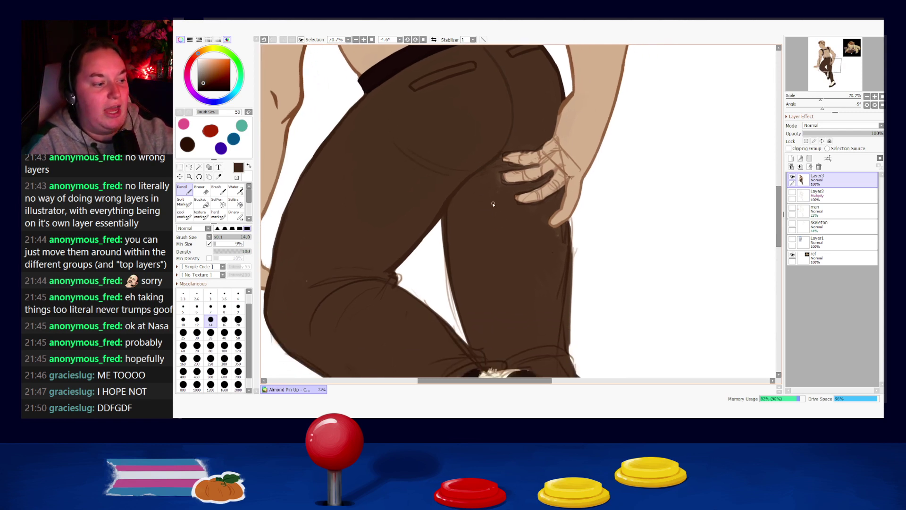
left_click_drag(492, 265, 526, 219)
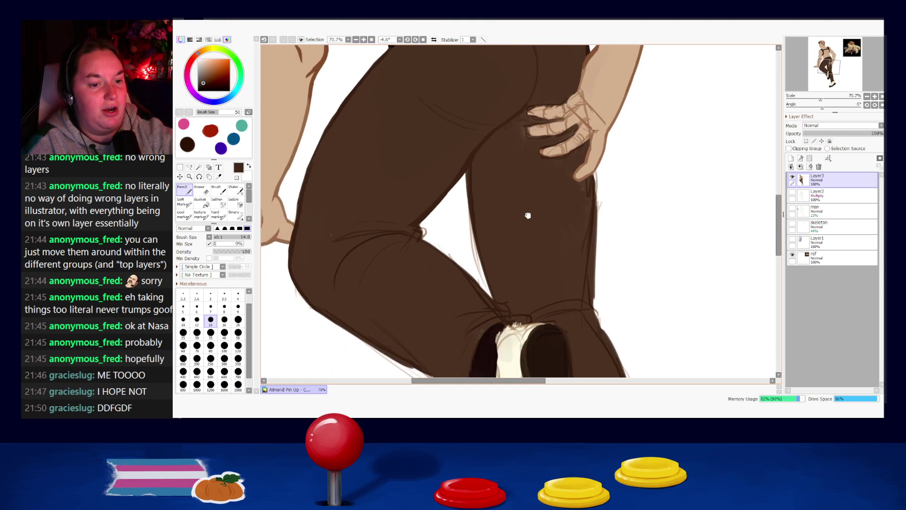
- Reshape the small knotted crease at the back of the bent knee with sampled dark brown and trouser brown at brush sizes 14 to 16
left_click(418, 229, "alt")
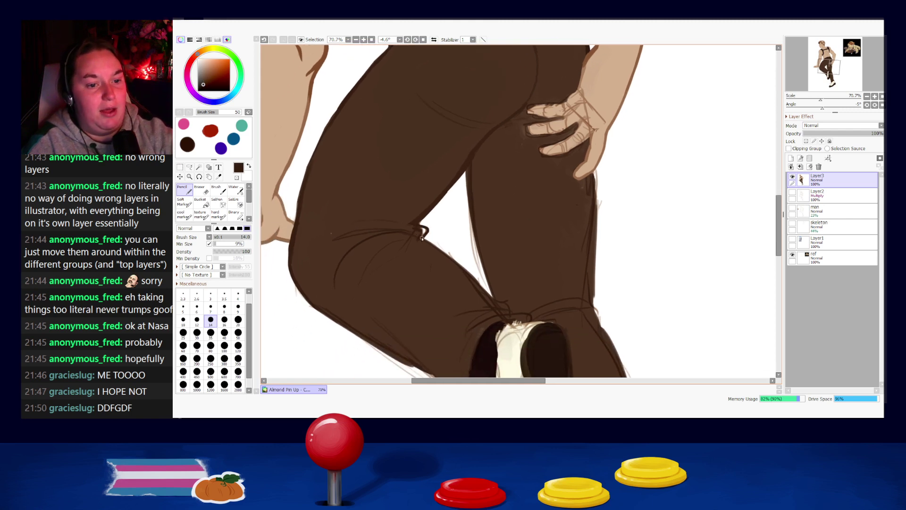
key("ctrl+z")
left_click_drag(418, 226, 420, 240)
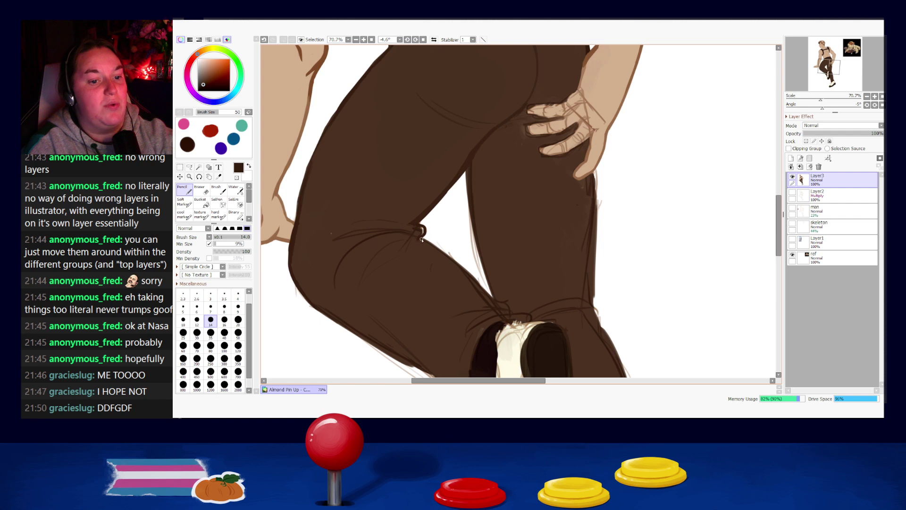
left_click(407, 228, "alt")
key("bracketright")
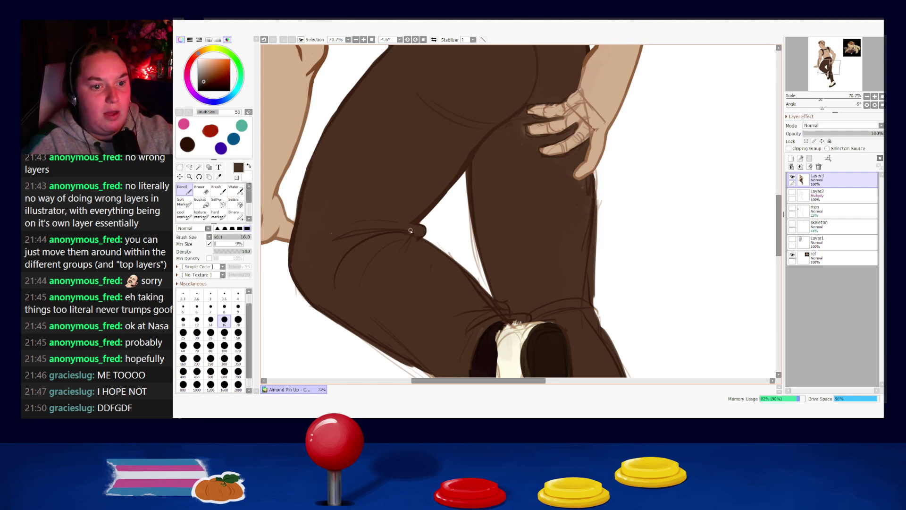
left_click(415, 223, "alt")
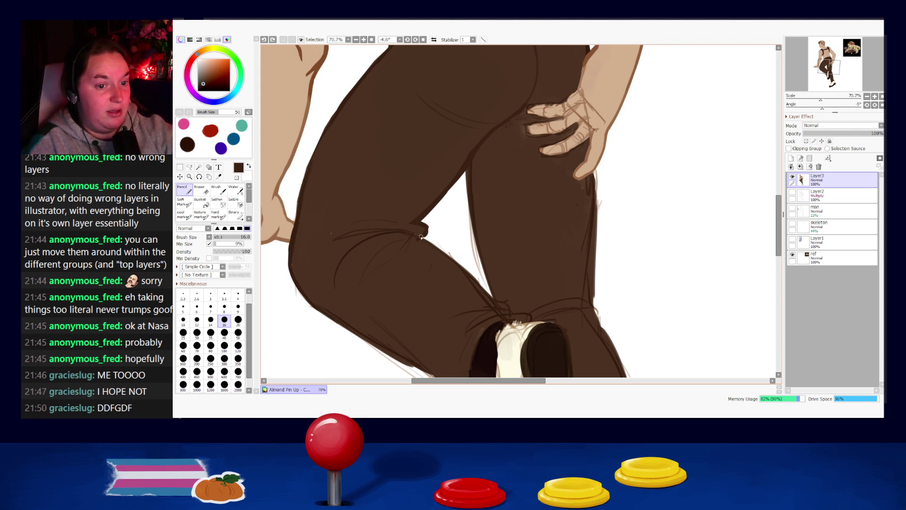
left_click(414, 227, "alt")
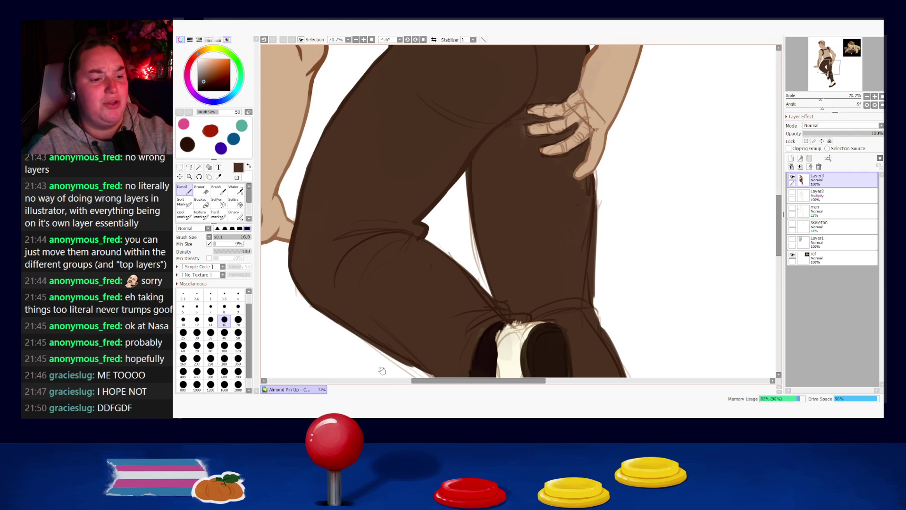
- Erase the stray sketch lines outside the bent leg's shin, from the knee down to the hem, at eraser size 30
scroll(307, 288, "down", 1)
key("e")
mouse_move(296, 260)
left_mouse_down()
mouse_move(334, 299)
mouse_move(302, 276)
mouse_move(372, 319)
left_mouse_up()
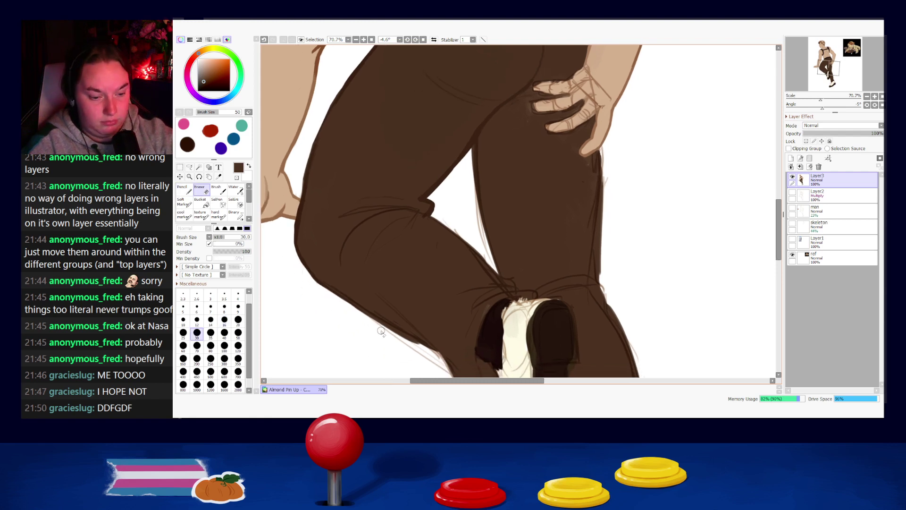
left_click_drag(409, 354, 397, 346)
left_click_drag(366, 316, 397, 331)
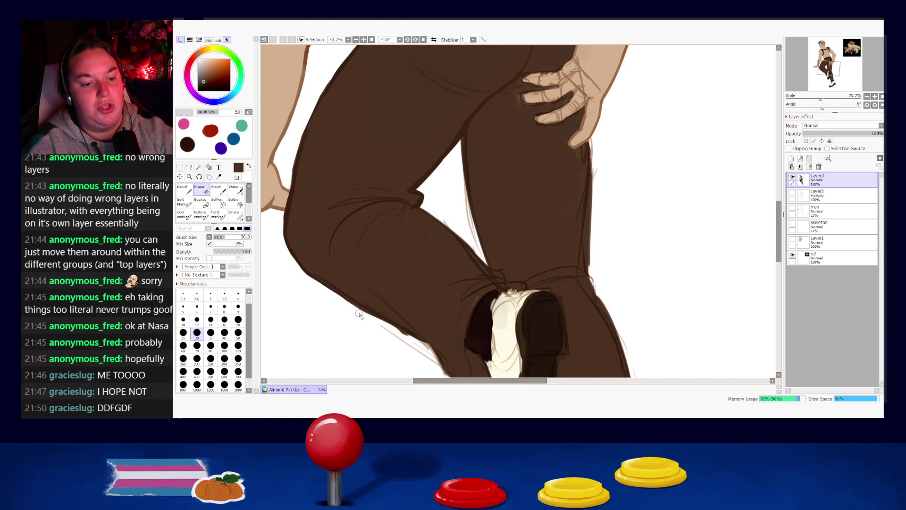
mouse_move(376, 324)
left_mouse_down()
mouse_move(416, 354)
mouse_move(379, 293)
left_mouse_up()
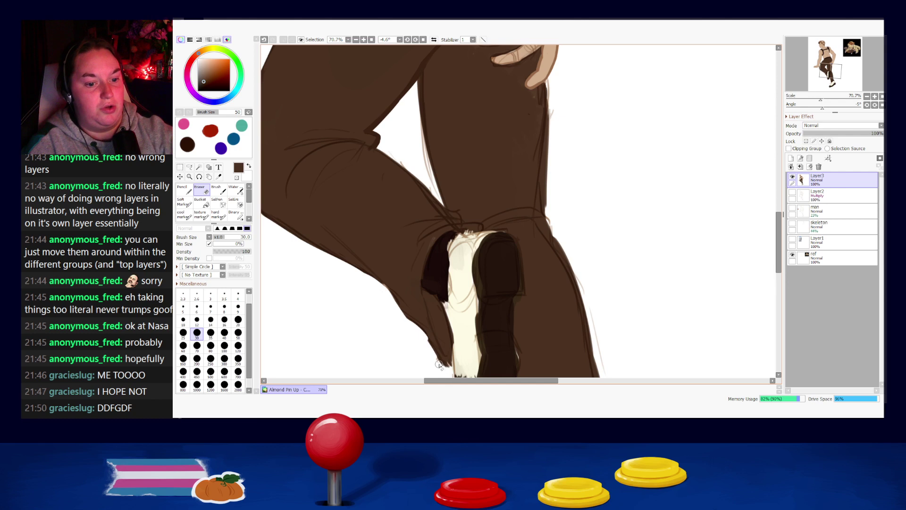
- Touch up the edge of the crease at the back of the knee with the Pencil in sampled dark brown at size 16
key("n")
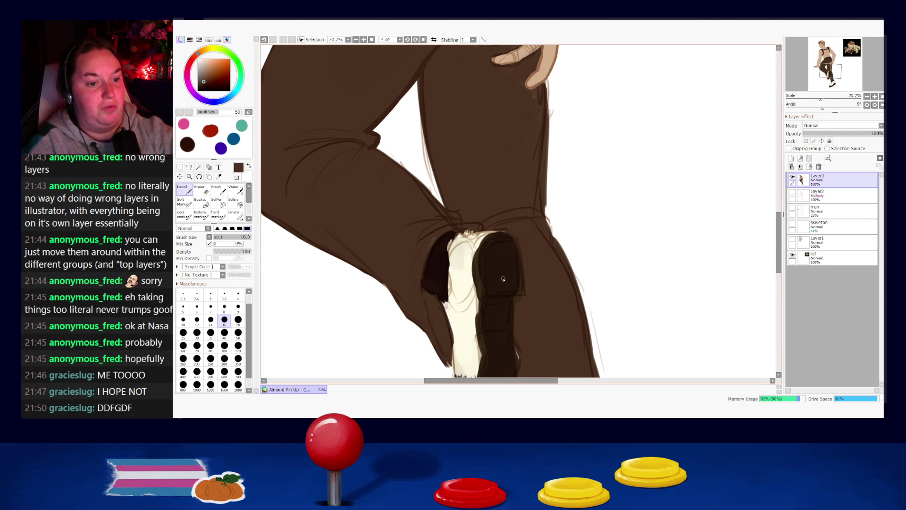
left_click_drag(467, 222, 596, 260)
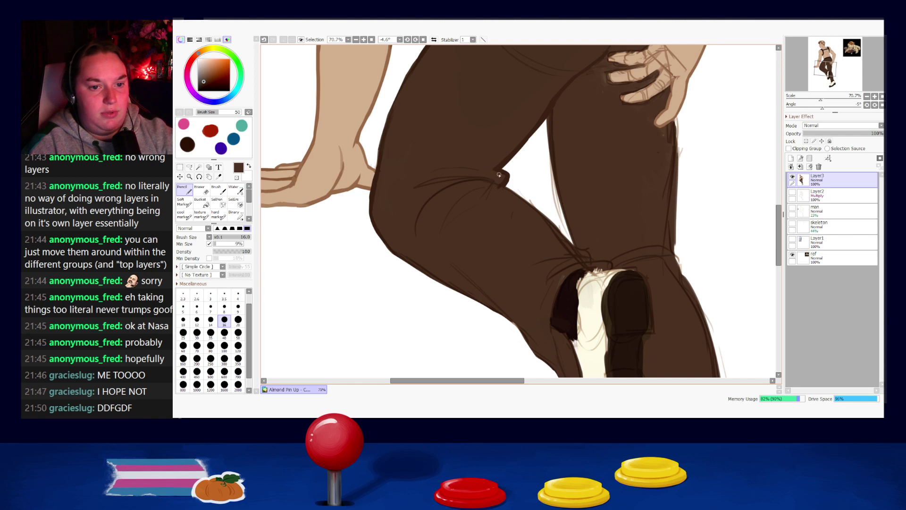
right_click(506, 181)
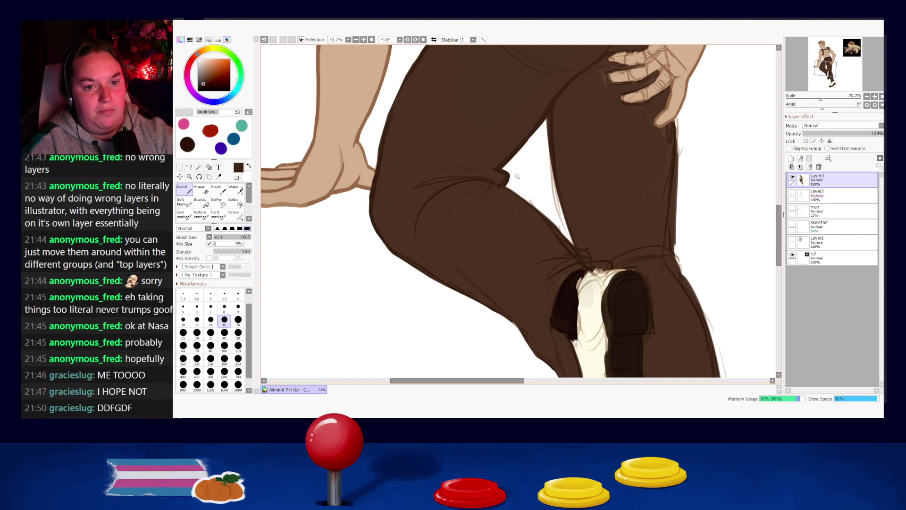
mouse_move(581, 106)
left_mouse_down()
mouse_move(576, 122)
mouse_move(505, 151)
left_mouse_up()
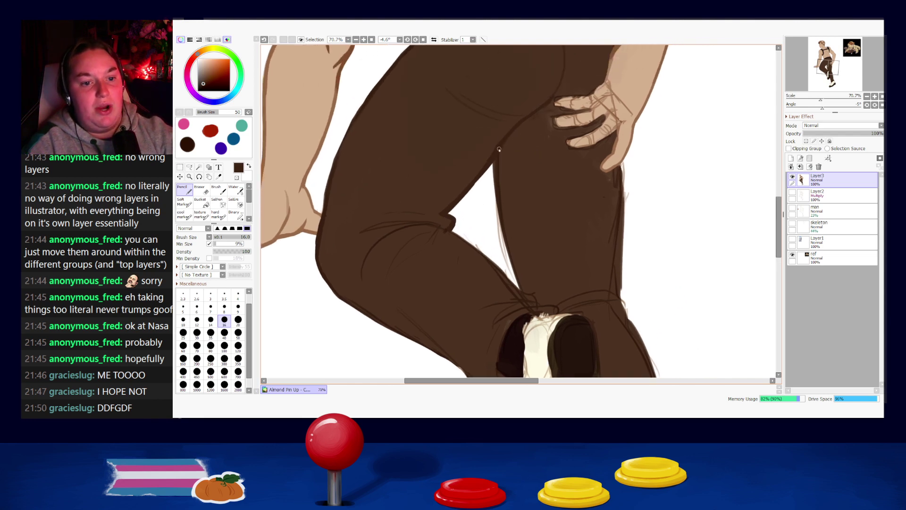
- Paint over the stray sketch marks around the thigh's knee folds with trouser brown, enlarging the brush to 100
key("]")
key("]")
key("]")
key("]")
key("]")
key("]")
key("]")
key("]")
key("]")
key("]")
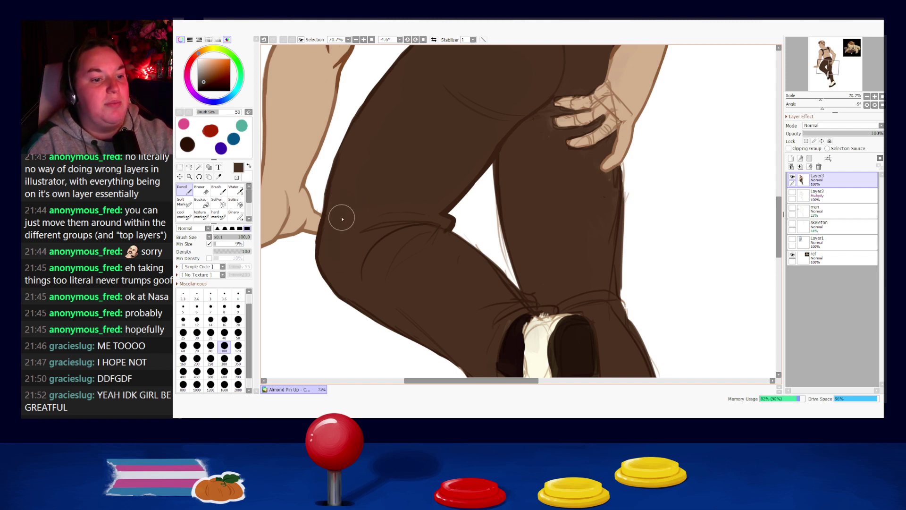
left_click_drag(338, 213, 415, 232)
- Clean up the thigh's outer outline beside the planted hand, using the eraser at size 25 and the Pencil at size 30
key("bracketleft")
key("bracketleft")
key("bracketleft")
key("bracketleft")
key("bracketleft")
key("bracketleft")
key("bracketleft")
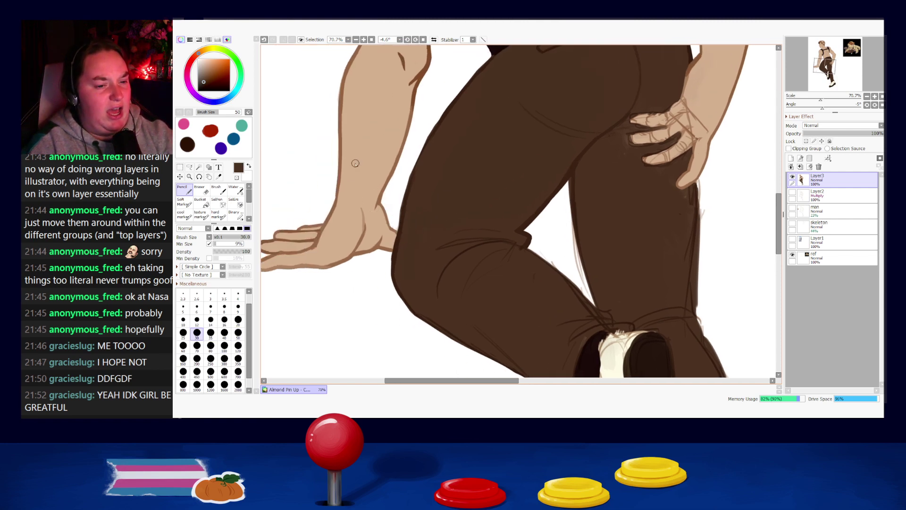
key("e")
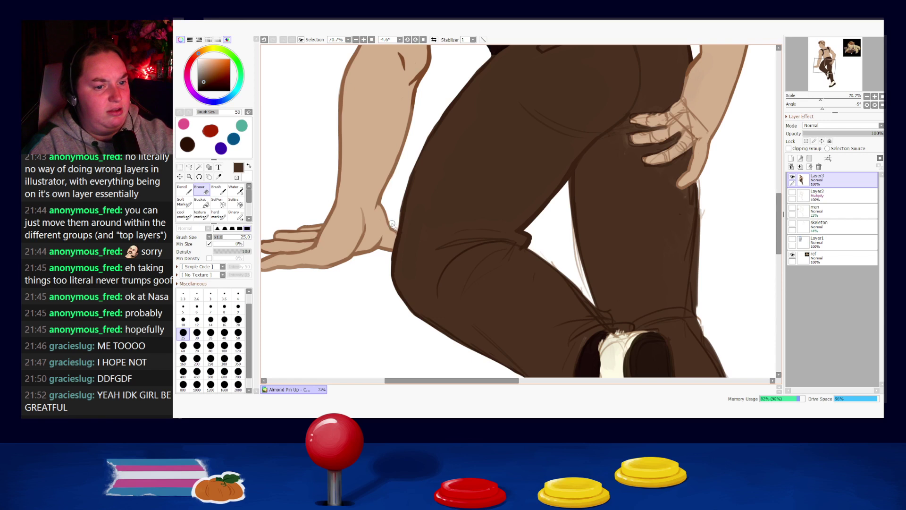
key("e")
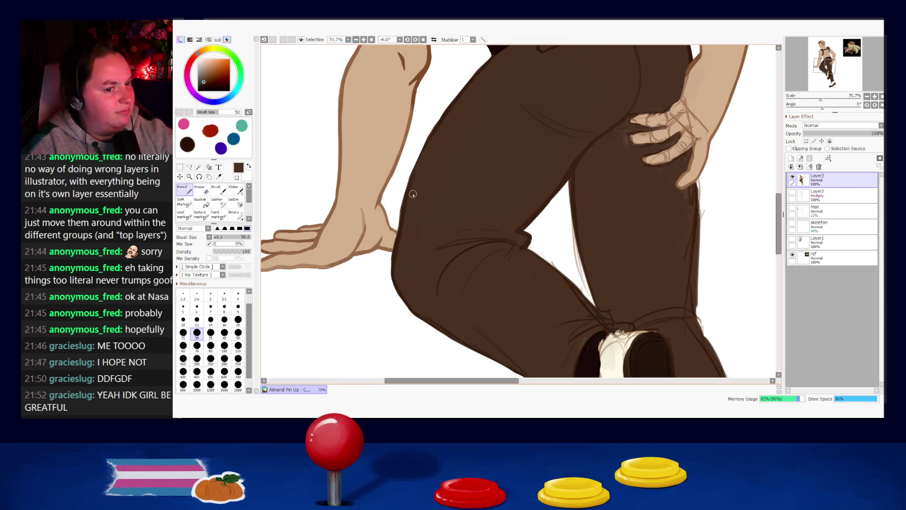
left_click(398, 239, "alt")
left_click_drag(404, 211, 398, 233)
key("ctrl+z")
- Redraw the bent calf's upper outline as a smooth curve from the back of the knee toward the cuff
mouse_move(569, 254)
left_mouse_down()
mouse_move(513, 198)
mouse_move(507, 221)
left_mouse_up()
key("ctrl+z")
left_click_drag(469, 194, 524, 233)
key("ctrl+z")
mouse_move(470, 194)
left_mouse_down()
mouse_move(506, 217)
mouse_move(549, 270)
left_mouse_up()
key("ctrl+z")
left_click_drag(505, 221, 547, 260)
key("ctrl+z")
left_click_drag(513, 225, 537, 252)
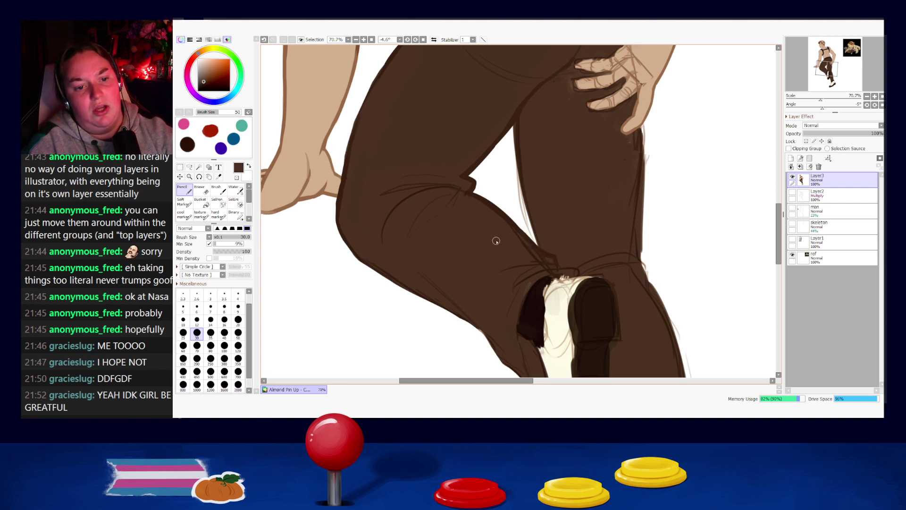
- Cover the sketchy calf end with trouser brown at brush size 40 and redraw the cuff corner in sampled dark brown at size 12
key("bracketright")
key("bracketright")
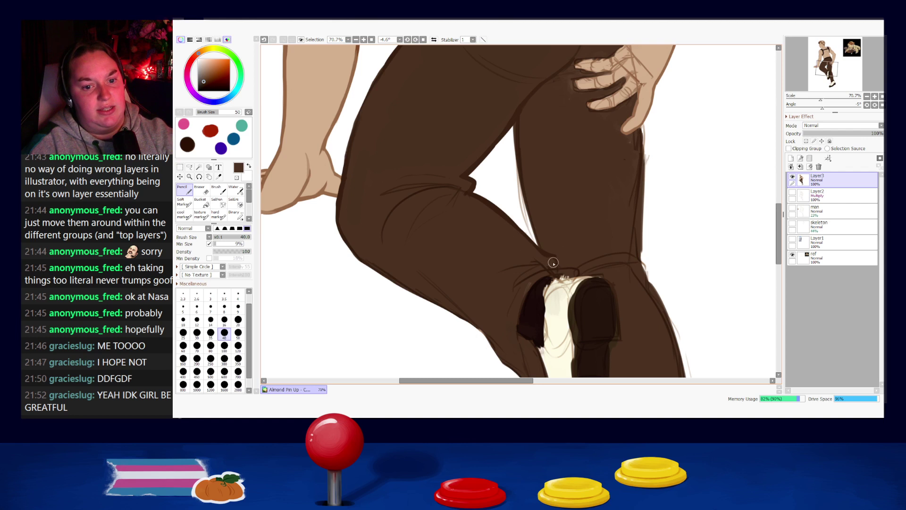
right_click(551, 256)
key("bracketleft")
key("bracketleft")
key("bracketleft")
key("bracketleft")
key("bracketleft")
key("bracketleft")
key("bracketleft")
left_click_drag(553, 257, 557, 268)
- Try several curved strokes for the bent leg's cuff edge above the shoe in dark brown at brush size 12
left_click_drag(544, 266, 526, 270)
key("ctrl+z")
key("ctrl+z")
left_click_drag(518, 285, 556, 268)
key("ctrl+z")
key("ctrl+z")
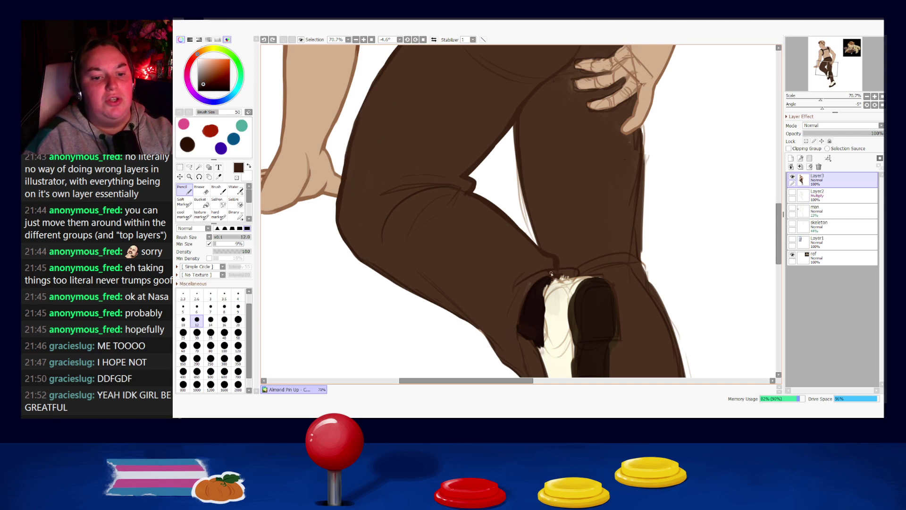
left_click_drag(513, 288, 556, 265)
key("ctrl+z")
left_click_drag(512, 289, 556, 266)
key("ctrl+z")
left_click_drag(512, 289, 555, 267)
key("ctrl+z")
left_click_drag(512, 288, 553, 265)
key("ctrl+z")
mouse_move(514, 289)
left_mouse_down()
mouse_move(528, 274)
mouse_move(552, 266)
left_mouse_up()
key("ctrl+z")
mouse_move(513, 287)
left_mouse_down()
mouse_move(576, 264)
mouse_move(517, 247)
left_mouse_up()
key("ctrl+z")
- Paint over the sketched fold lines across the bent calf with sampled trouser brown at brush size 60
key("e")
key("bracketright")
key("bracketright")
key("bracketright")
key("bracketright")
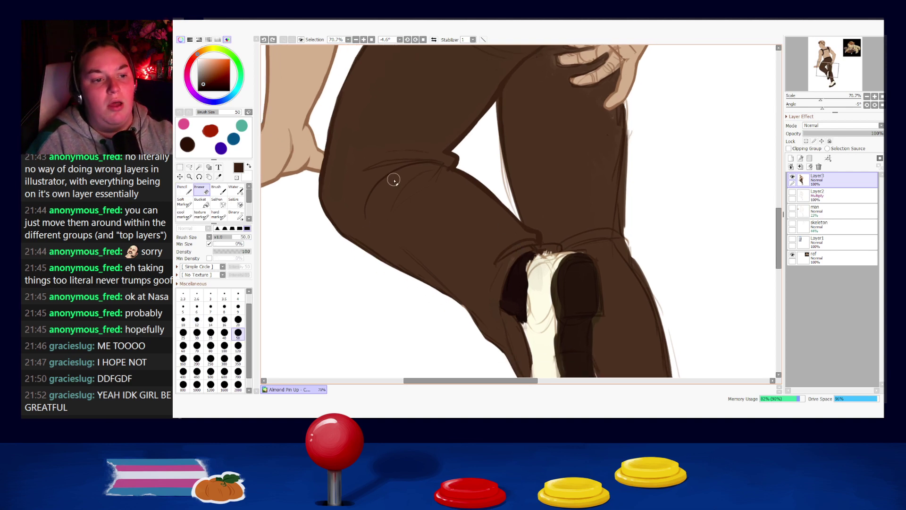
key("n")
key("bracketright")
key("bracketright")
key("bracketright")
key("bracketright")
key("bracketright")
key("bracketright")
right_click(410, 221)
left_click_drag(394, 221, 449, 180)
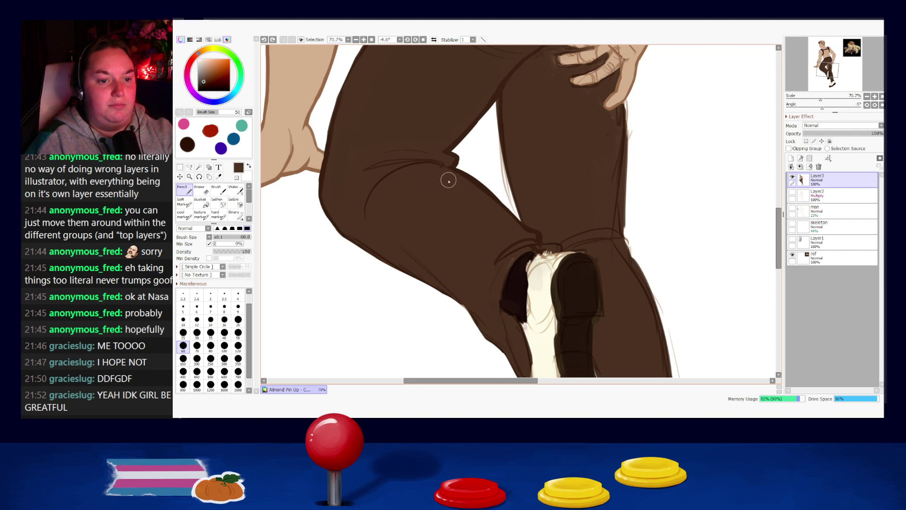
- Redraw the curved calf fold below the knee crease in sampled dark brown at brush size 20 and trim its tail with trouser brown
key("bracketleft")
key("bracketleft")
key("bracketleft")
key("bracketleft")
key("bracketleft")
key("bracketleft")
key("bracketleft")
key("bracketleft")
key("bracketleft")
right_click(414, 163)
key("bracketright")
key("bracketright")
key("bracketright")
mouse_move(401, 167)
left_mouse_down()
mouse_move(452, 163)
mouse_move(458, 170)
mouse_move(404, 168)
mouse_move(439, 162)
mouse_move(462, 175)
mouse_move(406, 169)
mouse_move(463, 173)
mouse_move(403, 169)
mouse_move(431, 163)
mouse_move(460, 175)
mouse_move(411, 169)
mouse_move(460, 177)
mouse_move(426, 173)
mouse_move(432, 165)
mouse_move(459, 178)
mouse_move(427, 173)
mouse_move(434, 164)
mouse_move(461, 175)
left_mouse_up()
key("ctrl+z")
key("ctrl+z")
key("ctrl+z")
key("ctrl+z")
key("ctrl+z")
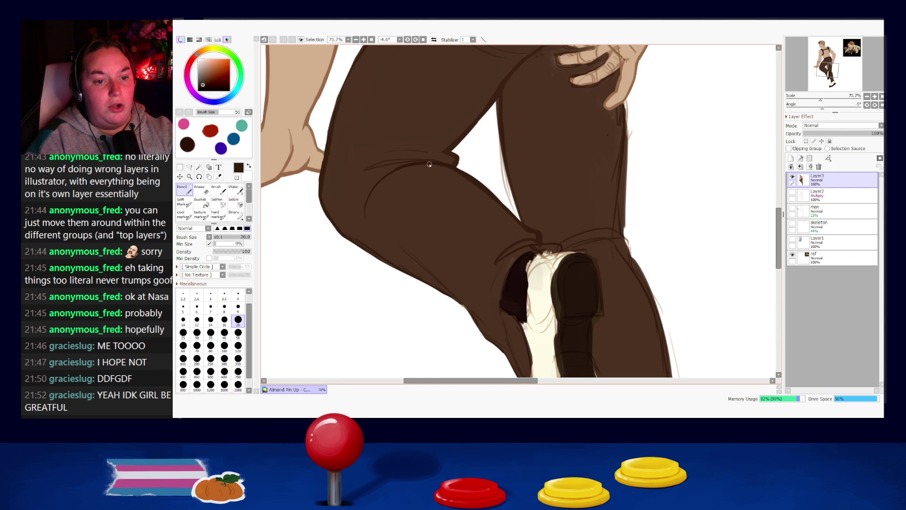
right_click(392, 206)
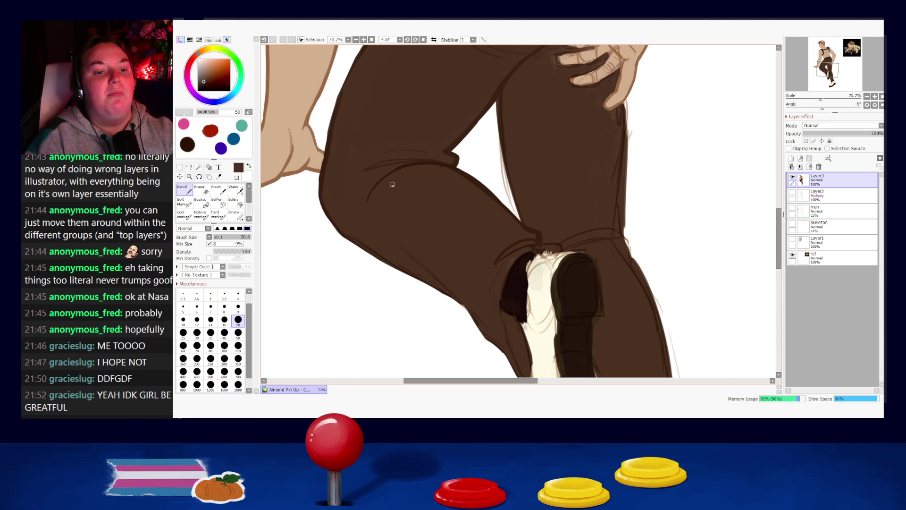
- Draw the paired fold lines running from the back-of-knee crease toward the kneecap in sampled dark brown, trimming between them with trouser brown
left_click(426, 164, "alt")
left_click_drag(411, 161, 396, 165)
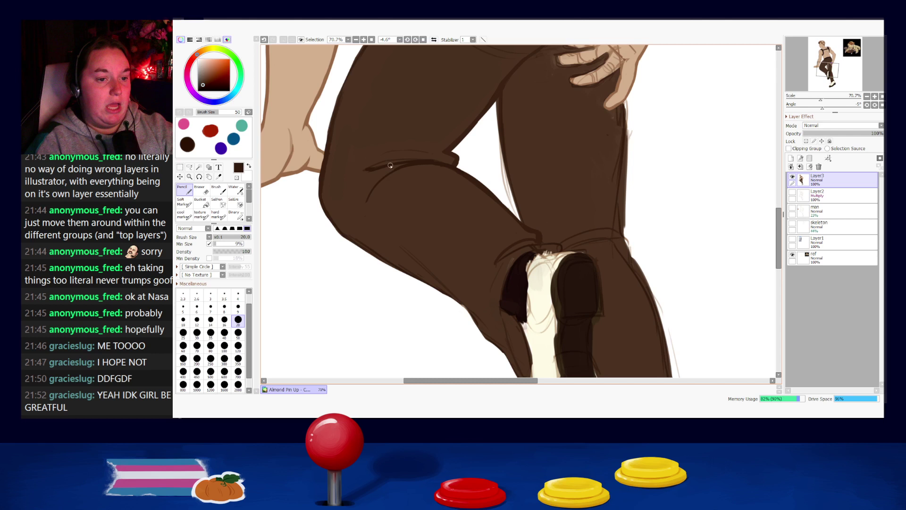
key("ctrl+z")
mouse_move(363, 170)
left_mouse_down()
mouse_move(401, 159)
mouse_move(424, 162)
mouse_move(391, 161)
mouse_move(431, 166)
mouse_move(380, 157)
mouse_move(437, 160)
mouse_move(385, 160)
mouse_move(430, 152)
left_mouse_up()
key("ctrl+z")
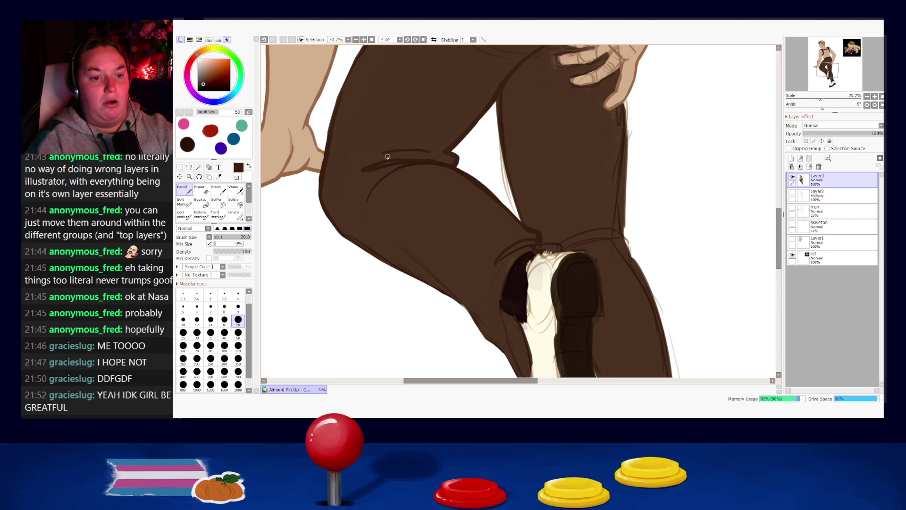
right_click(385, 164)
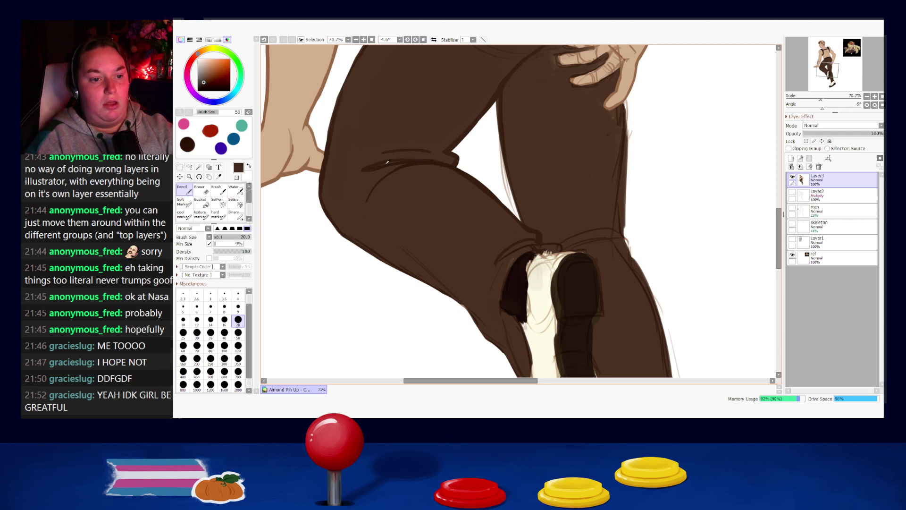
key("ctrl+z")
left_click_drag(397, 161, 365, 170)
key("ctrl+z")
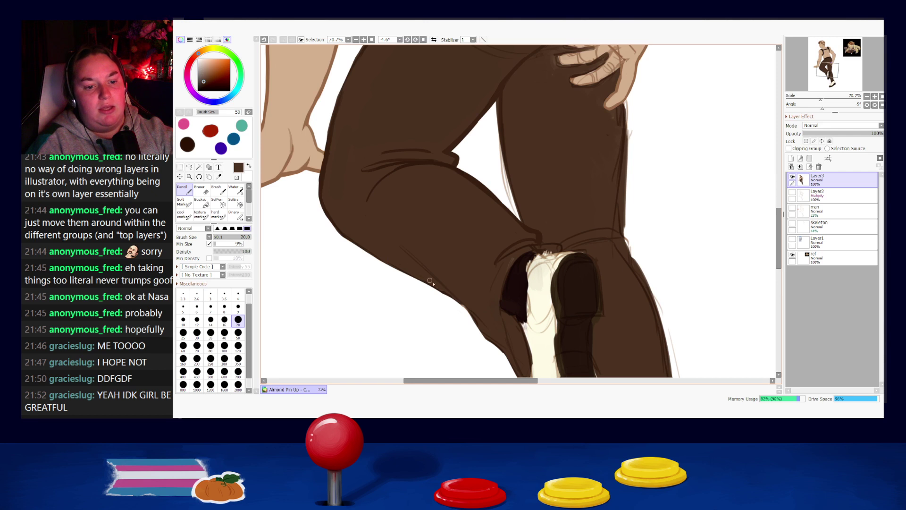
- Redraw the bent leg's shin outline below the kneecap in sampled dark brown at brush size 20
right_click(344, 235)
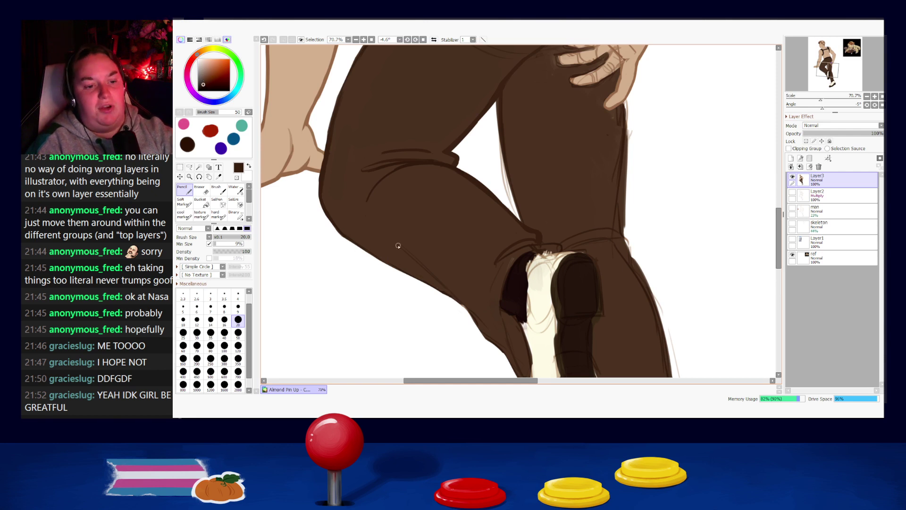
left_click_drag(345, 241, 452, 292)
left_click_drag(402, 273, 447, 293)
key("ctrl+z")
key("ctrl+z")
mouse_move(387, 265)
left_mouse_down()
mouse_move(451, 293)
mouse_move(465, 309)
mouse_move(443, 288)
left_mouse_up()
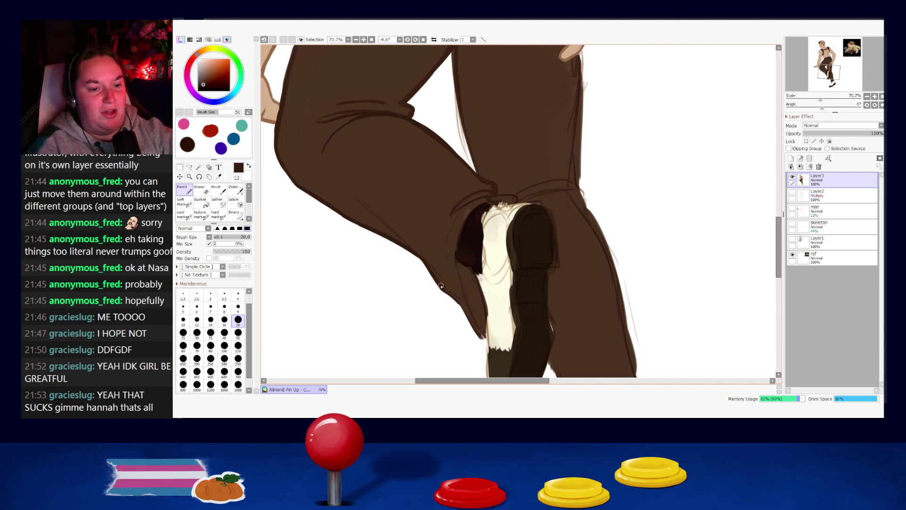
- Outline the bent leg's pointed hem in dark brown at brush size 20 and fill its tip with sampled trouser brown
left_click_drag(446, 294, 477, 333)
key("ctrl+z")
key("ctrl+z")
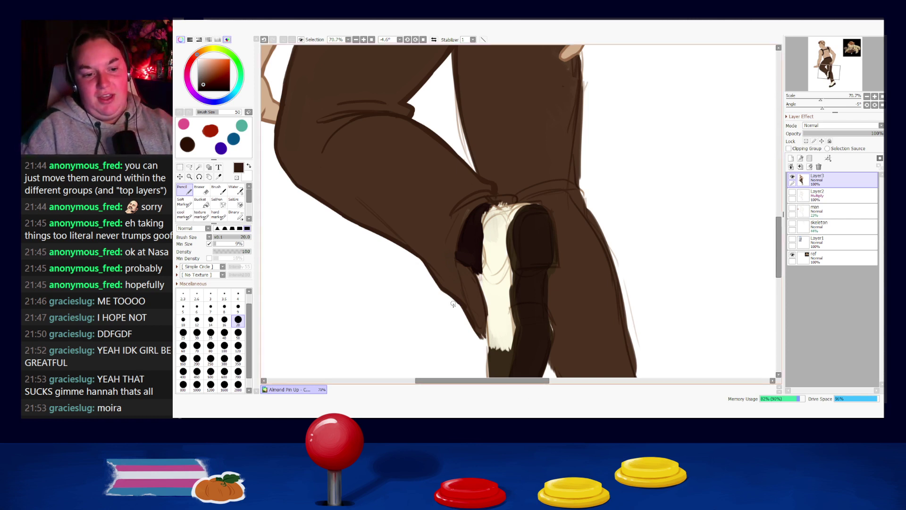
left_click_drag(472, 321, 484, 339)
key("ctrl+z")
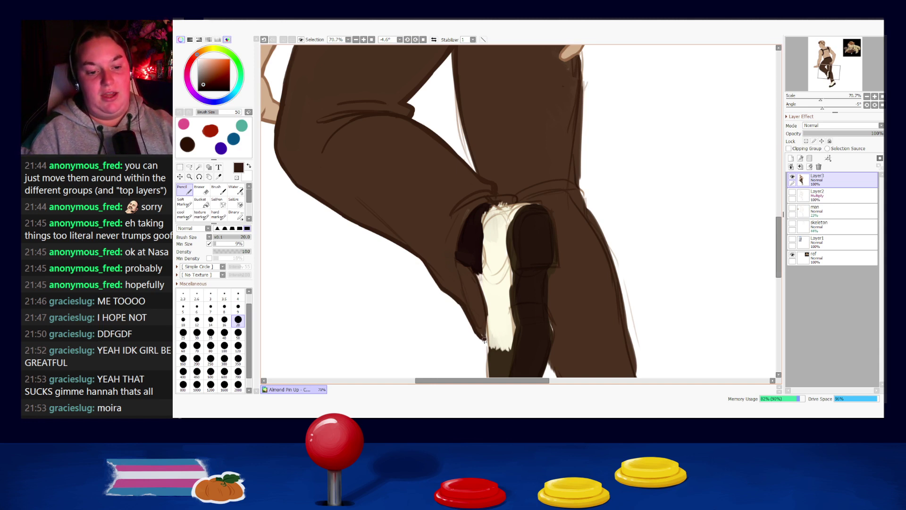
right_click(483, 320)
left_click_drag(483, 317, 486, 328)
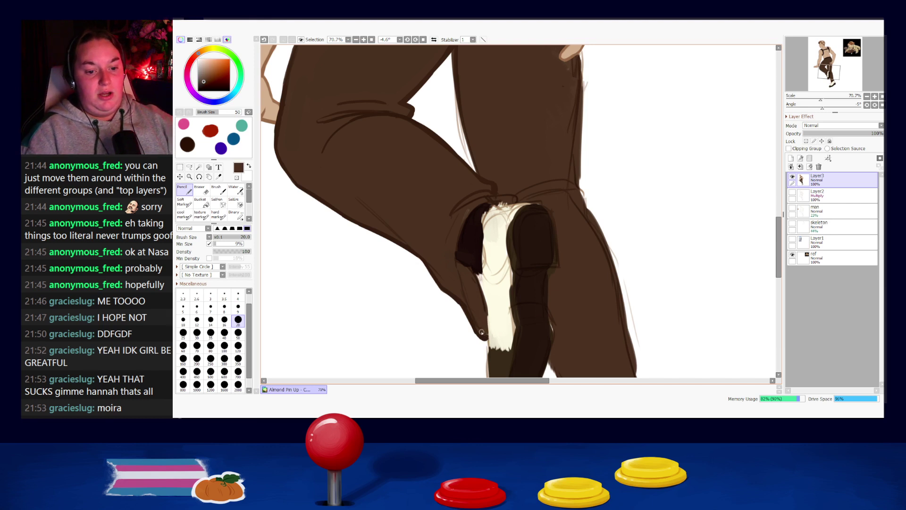
- Clean up the edge of the dark cuff opening beside the sock with sampled near-black and trouser brown at brush size 25
key("bracketright")
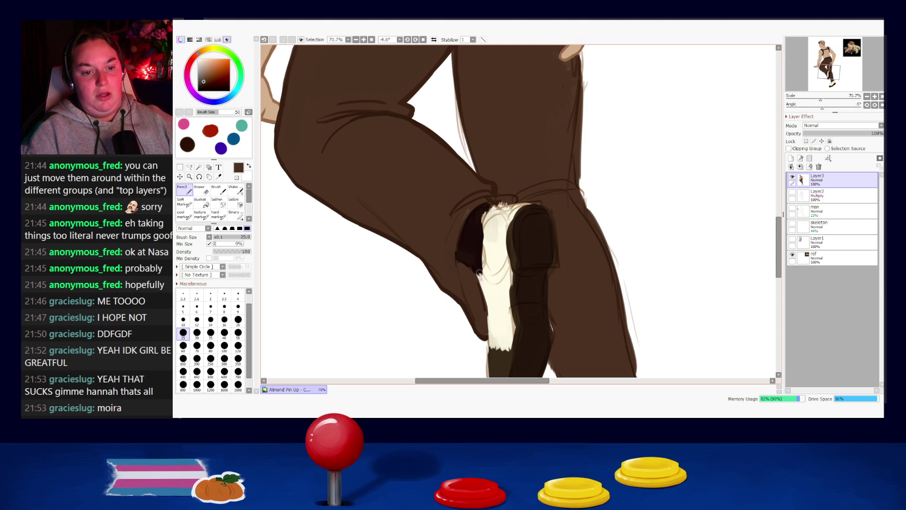
left_click(473, 244, "alt")
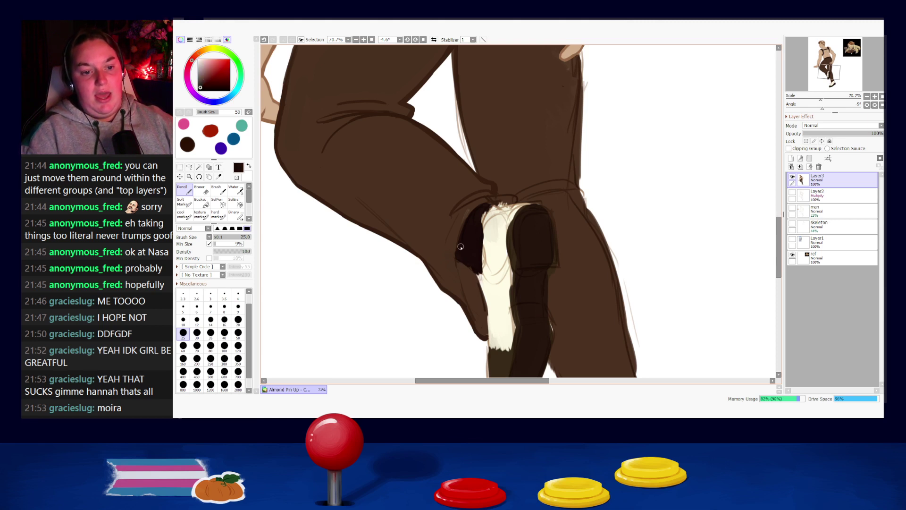
left_click(462, 218, "alt")
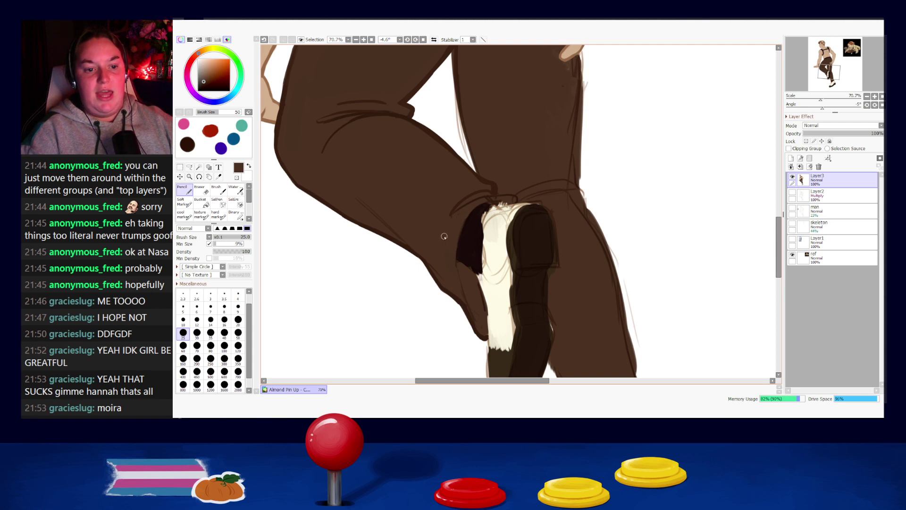
- Try to draw fold strokes along the bent leg's shin in sampled dark brown
left_click(399, 240, "alt")
left_click_drag(360, 199, 423, 256)
key("ctrl+z")
left_click_drag(357, 199, 405, 243)
key("ctrl+z")
left_click_drag(356, 198, 406, 243)
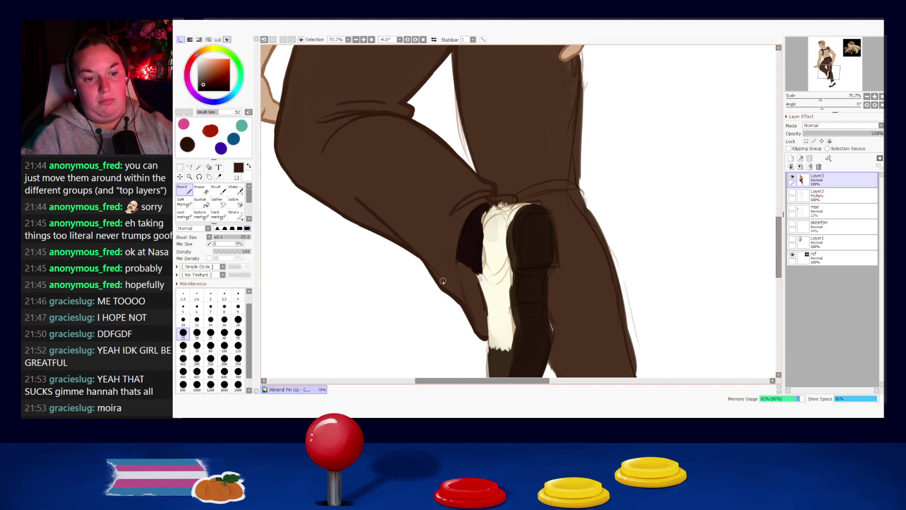
key("ctrl+z")
left_click_drag(395, 235, 437, 268)
key("ctrl+z")
left_click_drag(403, 240, 445, 279)
key("ctrl+z")
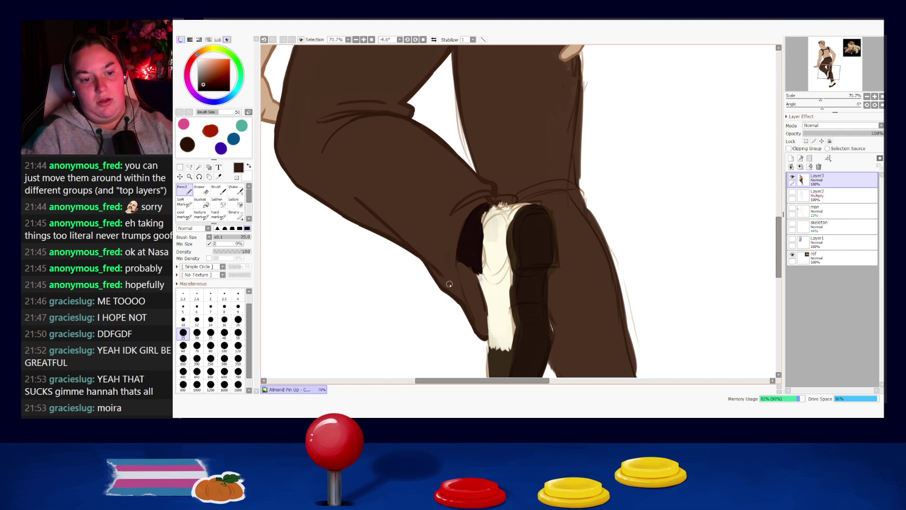
- Draw the outer edge line of the bent leg's cuff opening down toward the hem tip in dark brown
left_click_drag(457, 247, 468, 295)
key("ctrl+z")
key("ctrl+z")
left_click_drag(463, 223, 474, 315)
key("ctrl+z")
key("ctrl+y")
key("ctrl+z")
key("ctrl+y")
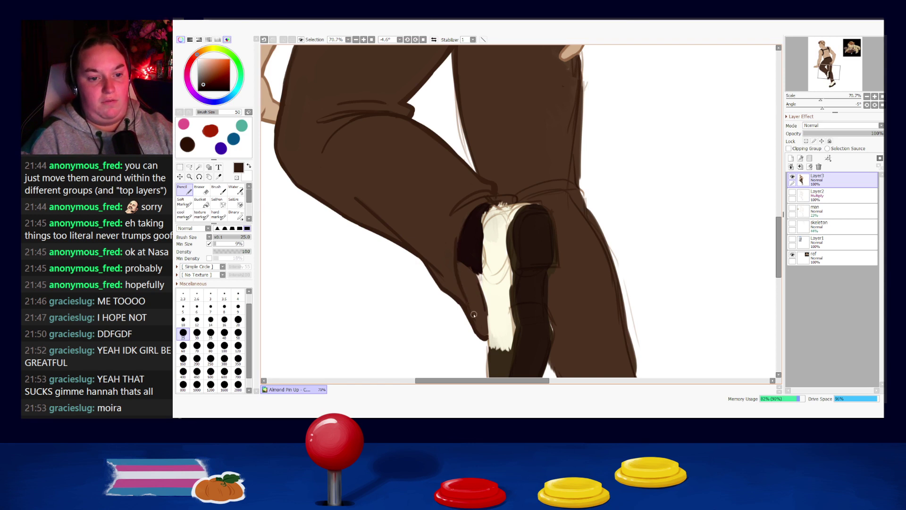
key("ctrl+z")
left_click_drag(460, 238, 485, 203)
key("ctrl+z")
key("ctrl+z")
key("ctrl+y")
- Clean up the crease above the sock and the cuff opening's upper edge with sampled trouser brown, dark brown and near-black
left_click(475, 207, "alt")
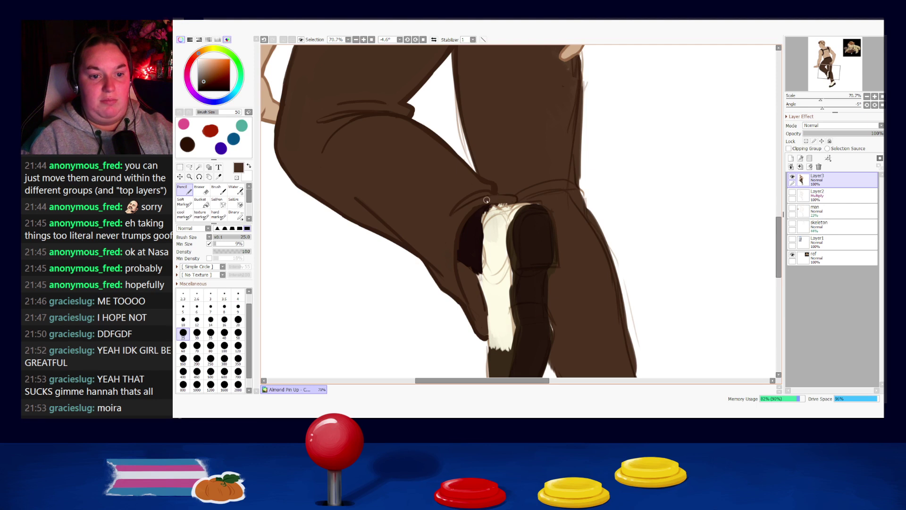
left_click(491, 185, "alt")
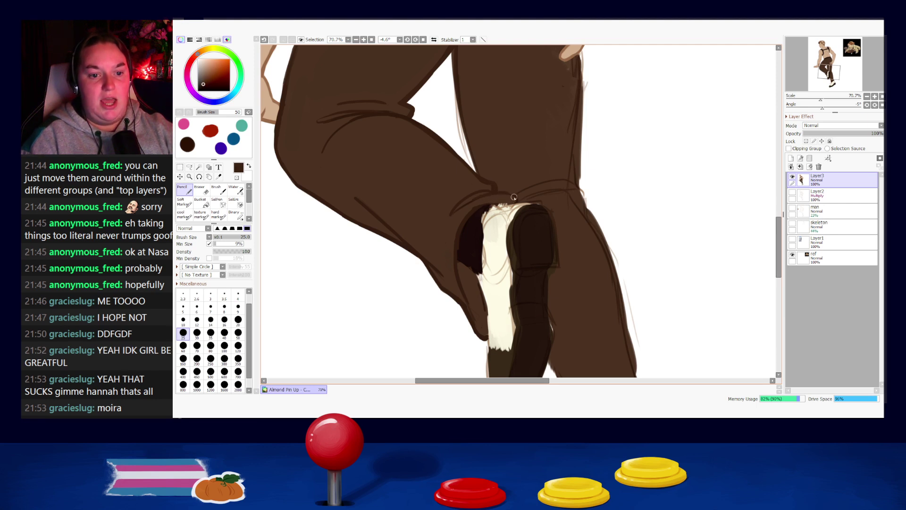
left_click(493, 202, "alt")
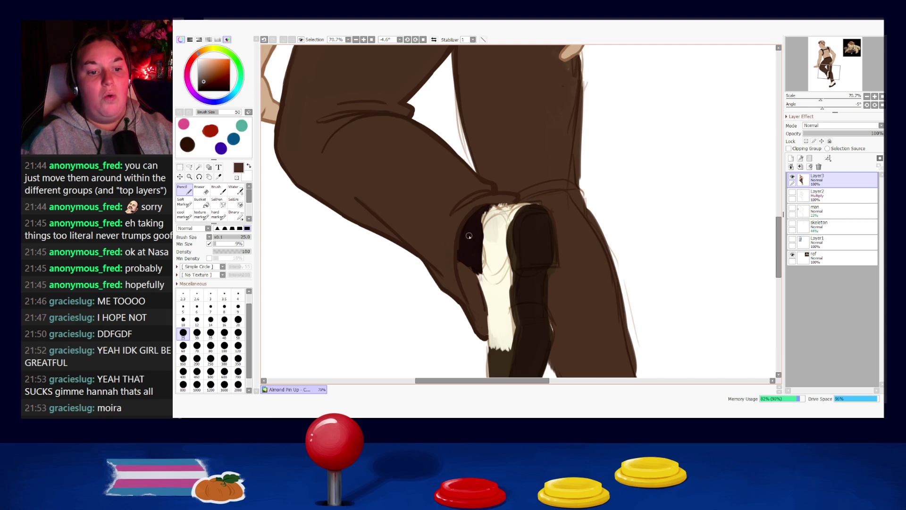
left_click(468, 239, "alt")
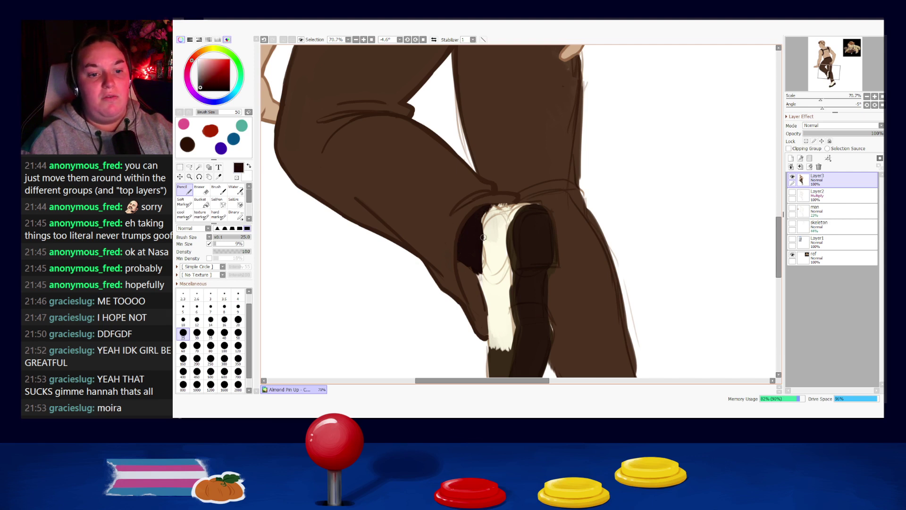
- Paint over the sketch lines on the sock's upper part with sampled cream at brush size 30
left_click(497, 225, "alt")
left_click(496, 250, "alt")
key("]")
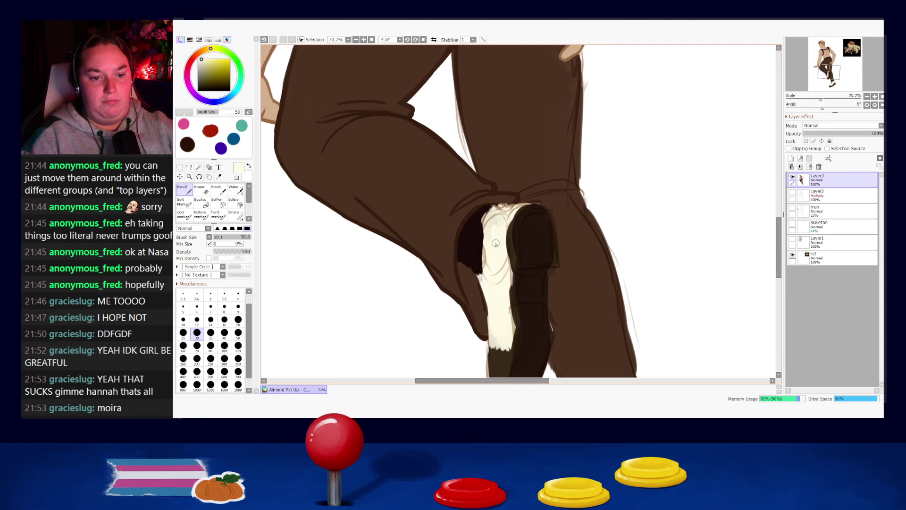
mouse_move(487, 219)
left_mouse_down()
mouse_move(500, 223)
mouse_move(512, 210)
mouse_move(507, 227)
left_mouse_up()
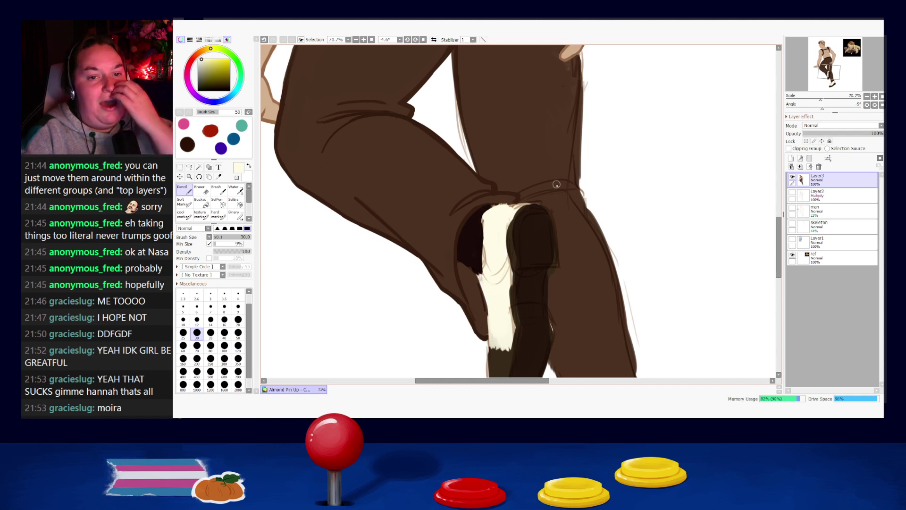
- Outline the resting hand from the wrist to the uppermost fingertip in sampled outline brown at brush size 16
left_click_drag(573, 125, 554, 258)
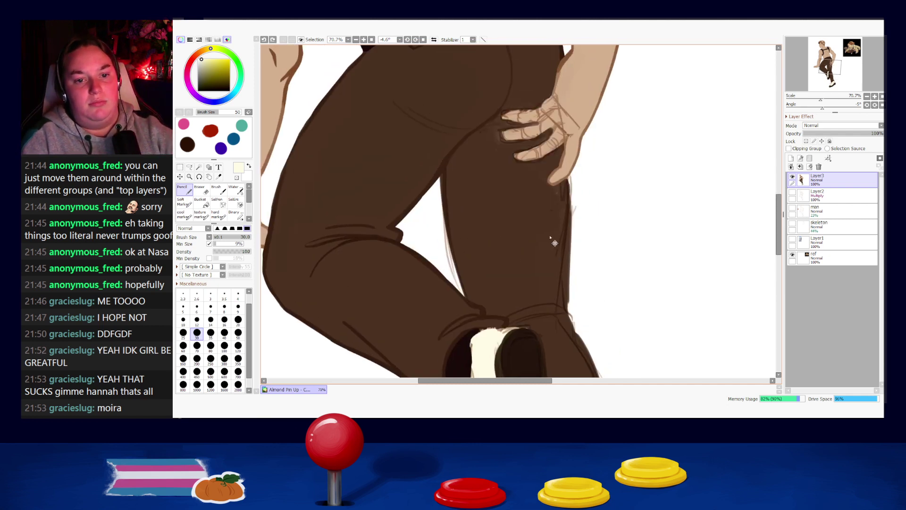
scroll(553, 242, "up", 3)
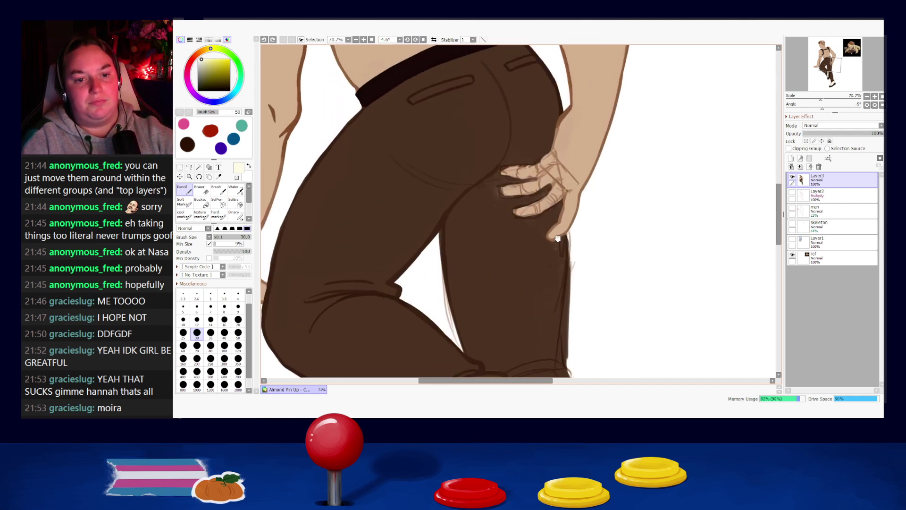
left_click(562, 154, "alt")
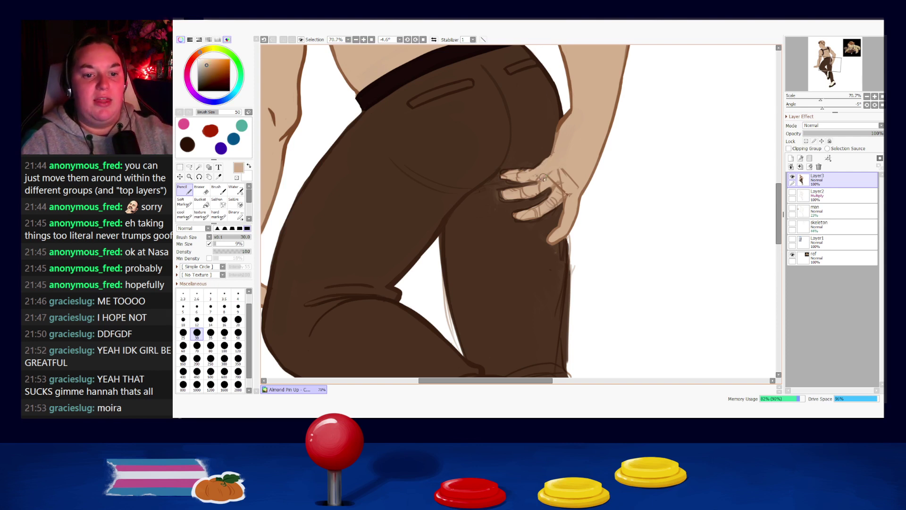
left_click(555, 129, "alt")
key("bracketleft")
key("bracketleft")
key("bracketleft")
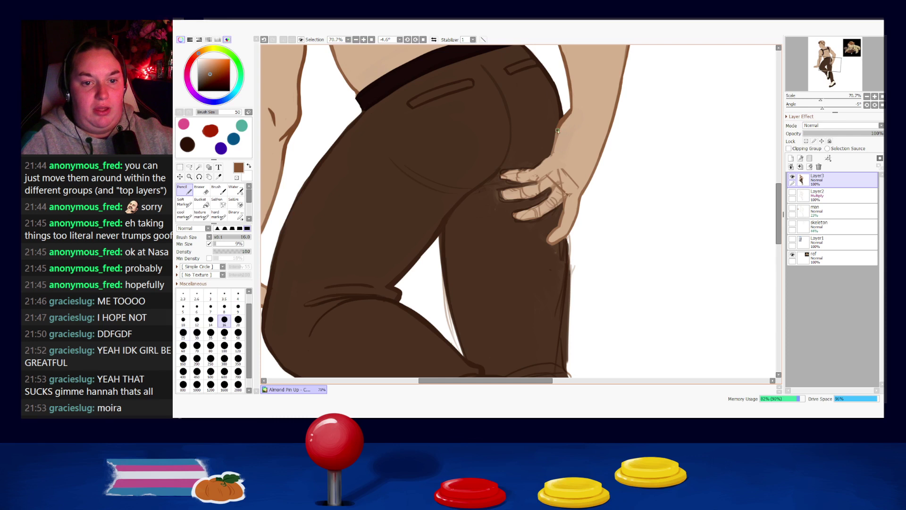
key("ctrl+z")
mouse_move(558, 129)
left_mouse_down()
mouse_move(548, 160)
mouse_move(508, 183)
left_mouse_up()
key("ctrl+z")
key("ctrl+z")
key("ctrl+z")
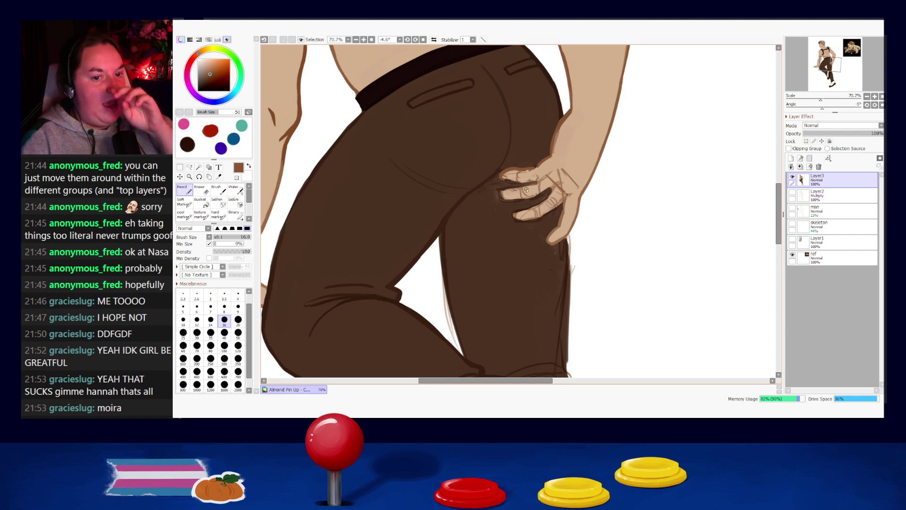
- Outline the uppermost finger's underside and the second finger's top edge in outline brown at brush size 16
key("ctrl+z")
mouse_move(504, 179)
left_mouse_down()
mouse_move(539, 181)
mouse_move(561, 171)
left_mouse_up()
key("ctrl+z")
key("ctrl+z")
key("ctrl+z")
key("ctrl+z")
key("ctrl+z")
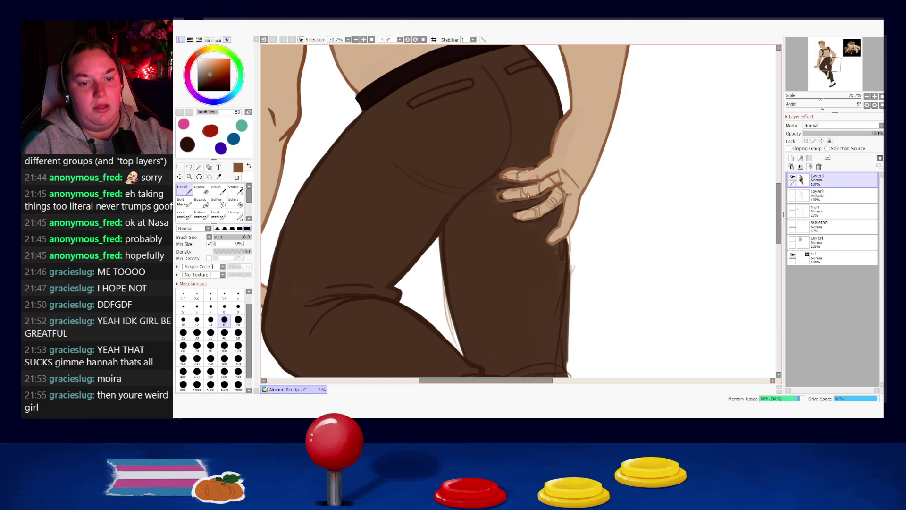
key("ctrl+z")
mouse_move(523, 188)
left_mouse_down()
mouse_move(532, 185)
mouse_move(521, 190)
left_mouse_up()
key("ctrl+z")
key("ctrl+z")
- Paint over the sketch lines on the upper fingers with sampled skin tone at brush size 35, touching up the outline in brown
left_click(552, 181, "alt")
key("bracketright")
key("bracketright")
key("bracketright")
key("bracketright")
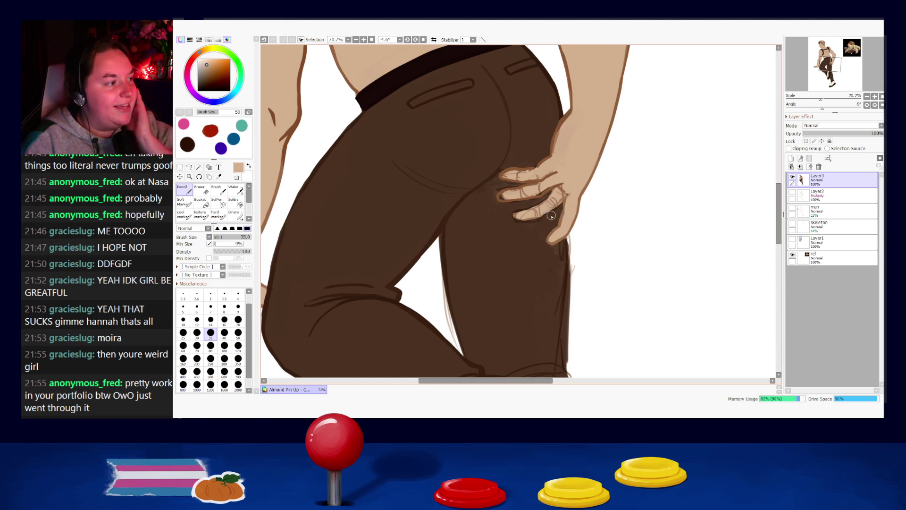
left_click(533, 183, "alt")
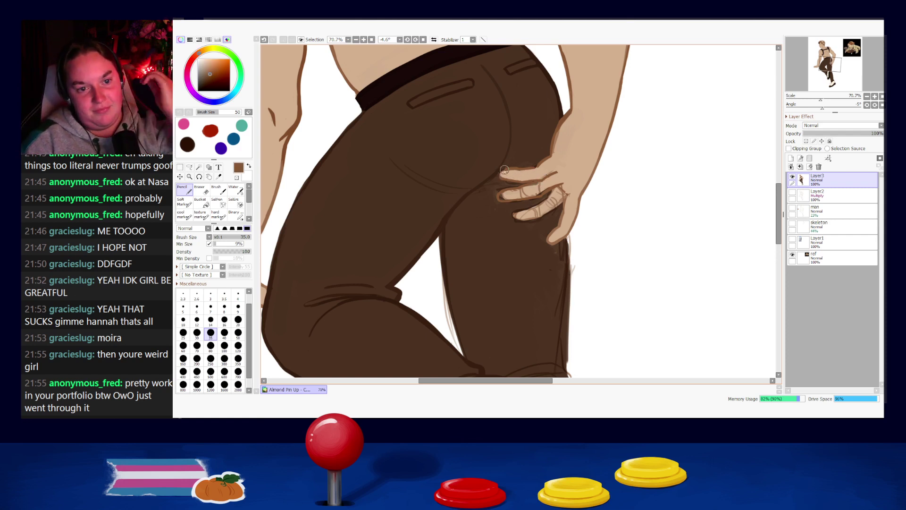
left_click(512, 175, "alt")
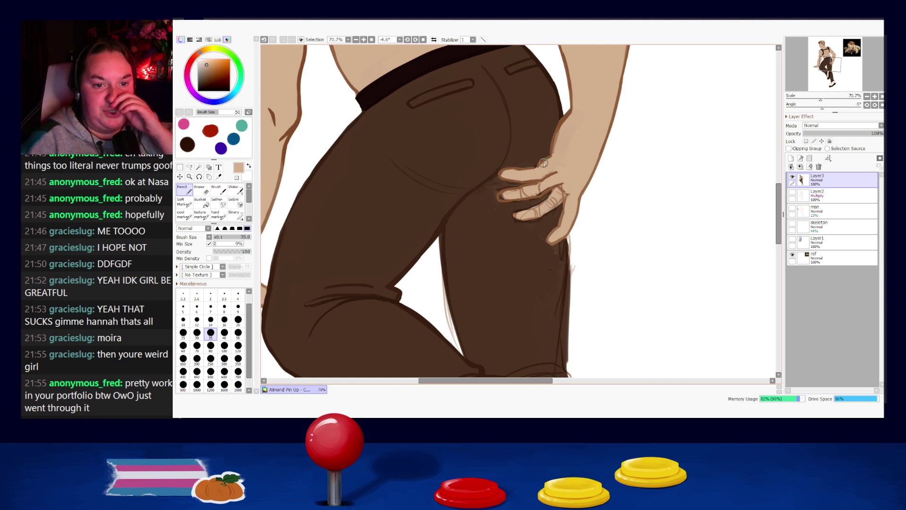
- Refine the uppermost fingertip's outline in sampled outline brown at brush size 14
left_click(501, 170, "alt")
key("[")
key("[")
key("[")
key("[")
key("[")
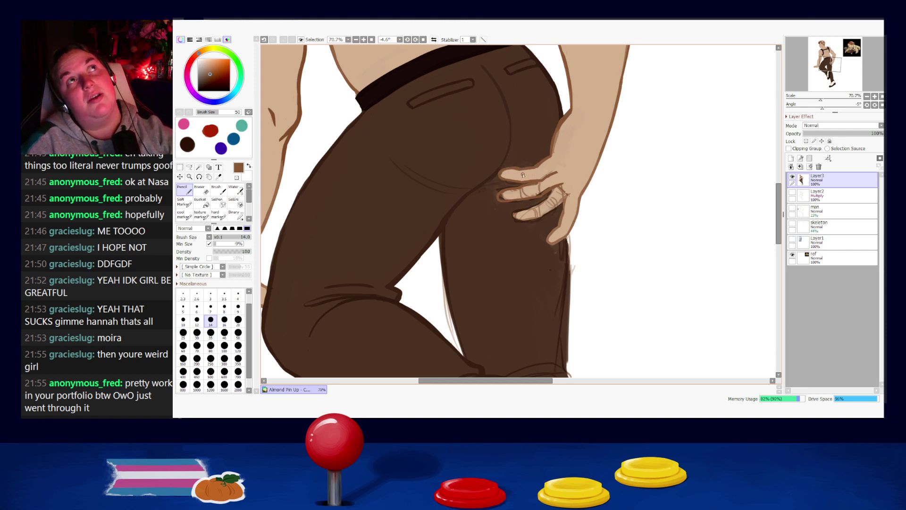
- Cover the sketch lines on the wrist and back of the hand with sampled skin tone at brush size 70
left_click(546, 178, "alt")
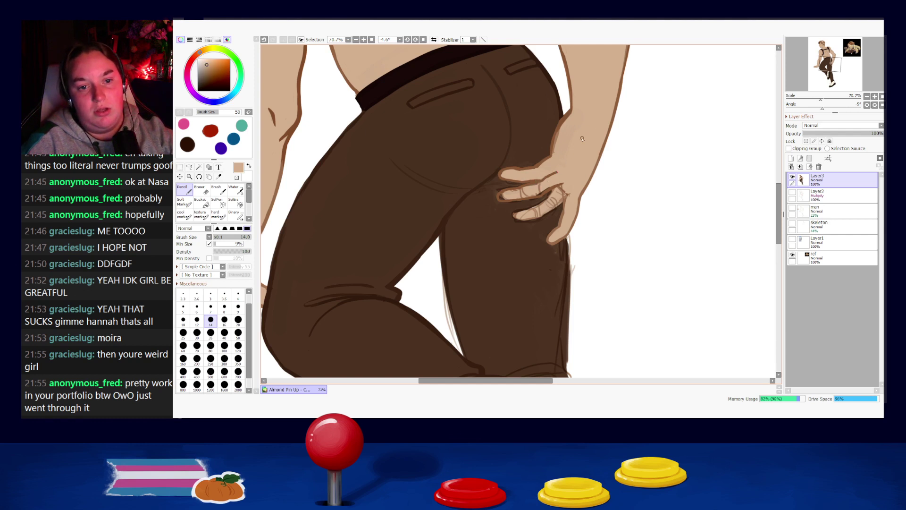
key("bracketright")
key("bracketright")
key("bracketright")
key("bracketright")
key("bracketright")
key("bracketright")
key("bracketright")
key("bracketright")
key("bracketright")
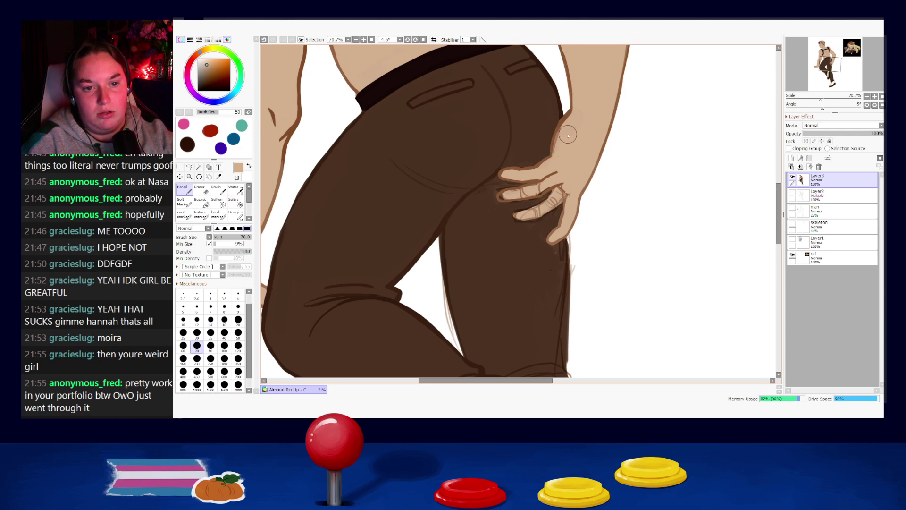
key("ctrl+z")
left_click_drag(562, 136, 553, 174)
key("ctrl+z")
mouse_move(579, 109)
left_mouse_down()
mouse_move(557, 172)
mouse_move(575, 179)
left_mouse_up()
- Clean up the trouser area around the upper fingertips with sampled trouser brown at brush sizes 16 and 35
right_click(500, 178)
key("bracketleft")
key("bracketleft")
key("bracketleft")
key("bracketleft")
key("bracketleft")
key("bracketleft")
key("bracketleft")
key("bracketleft")
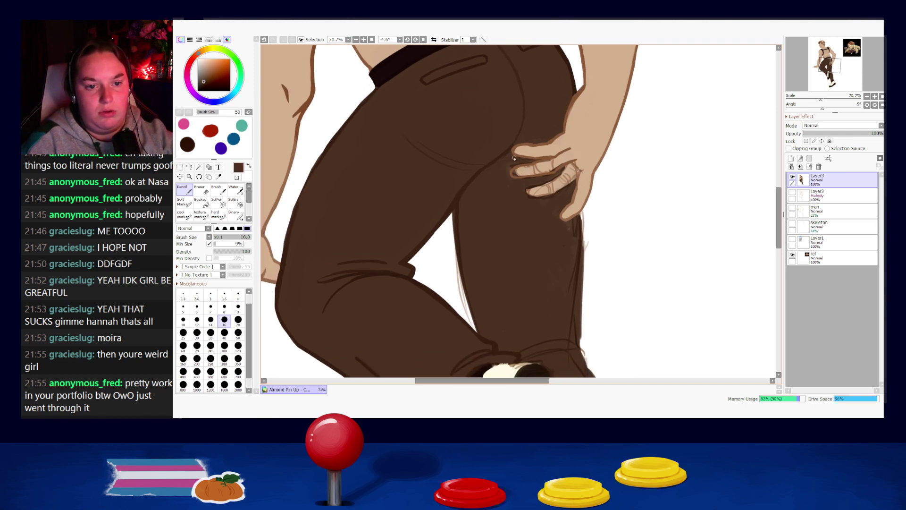
left_click_drag(506, 170, 511, 168, "ctrl+alt")
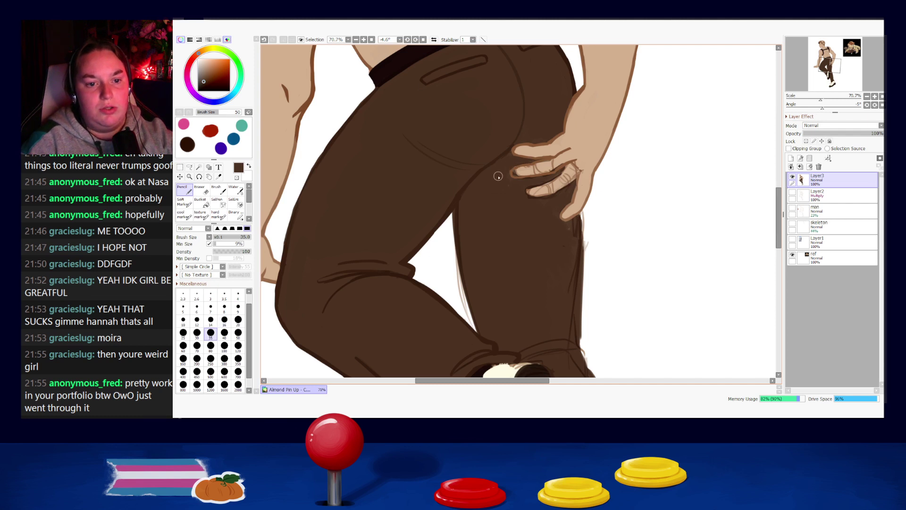
- Cover the second finger's sketch lines with sampled skin tone at brush size 35 and refine its top outline in brown at size 12
left_click(538, 171, "alt")
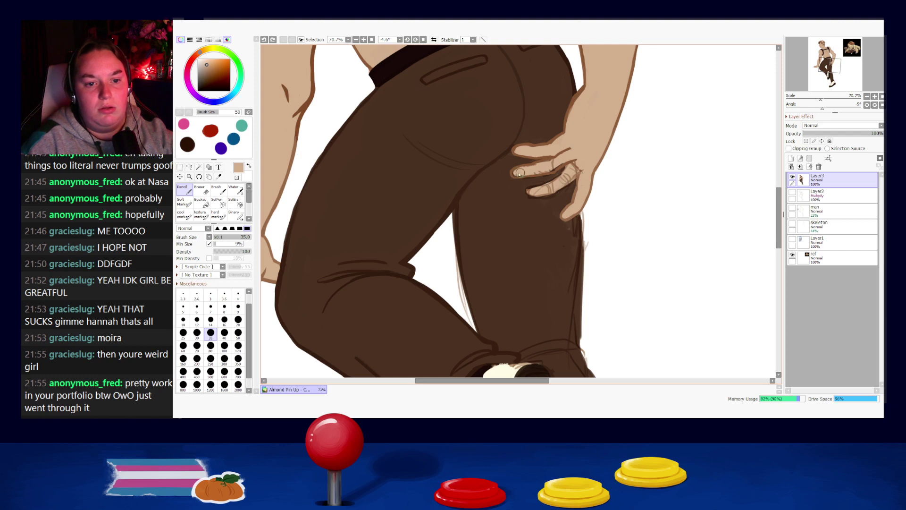
left_click_drag(525, 173, 516, 173)
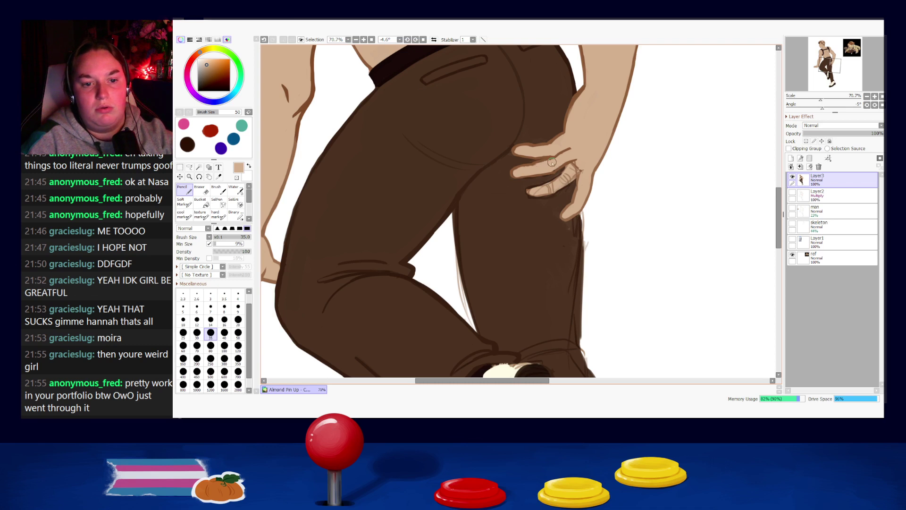
left_click(534, 166, "alt")
key("bracketleft")
key("bracketleft")
key("bracketleft")
key("bracketleft")
key("bracketleft")
key("bracketleft")
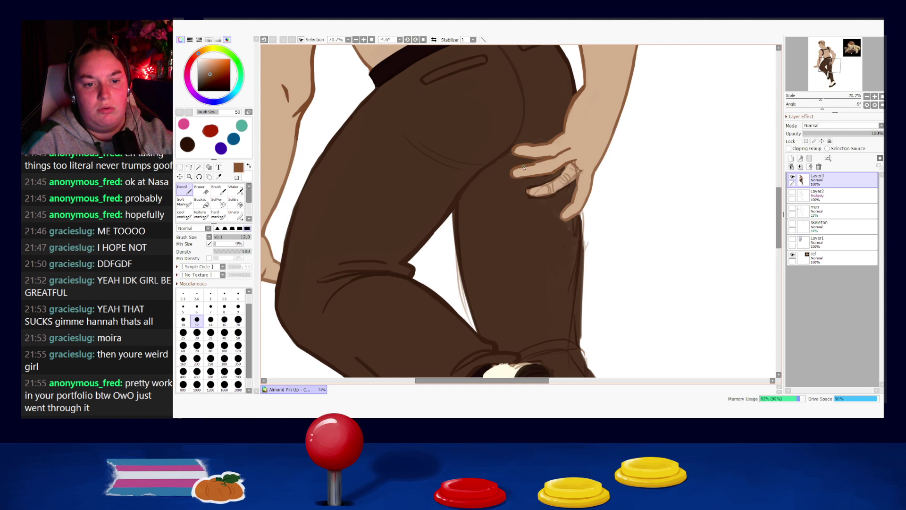
left_click(530, 167, "alt")
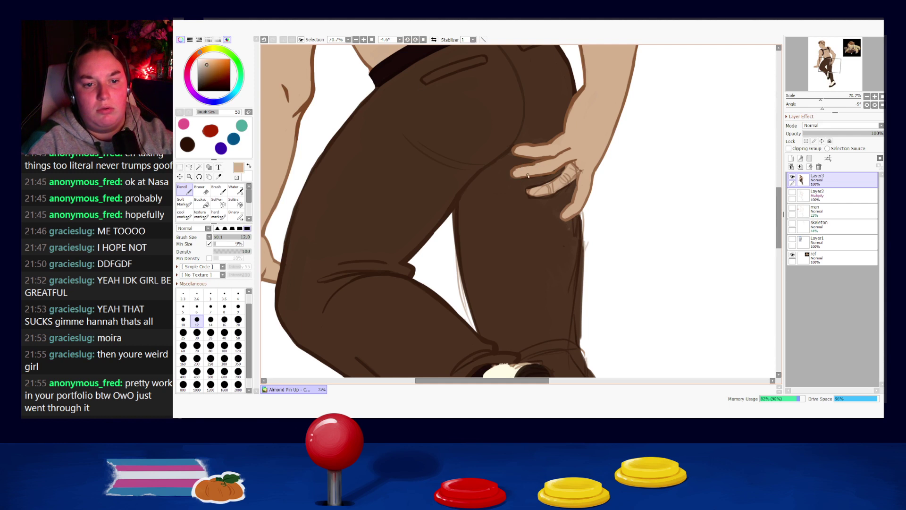
- Outline the second finger's underside from the tip to the knuckle in sampled outline brown at brush size 12
left_click(530, 179, "alt")
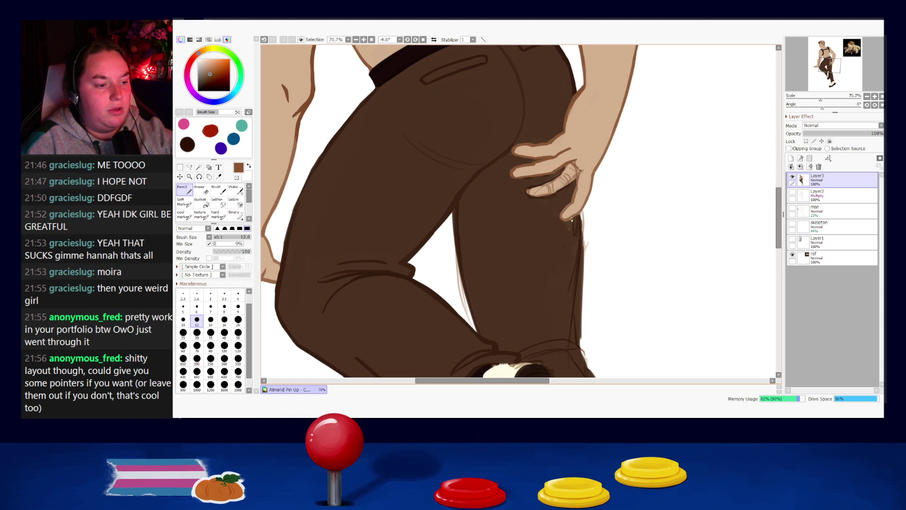
key("ctrl+z")
left_click_drag(515, 179, 570, 169)
key("ctrl+z")
key("ctrl+z")
key("ctrl+z")
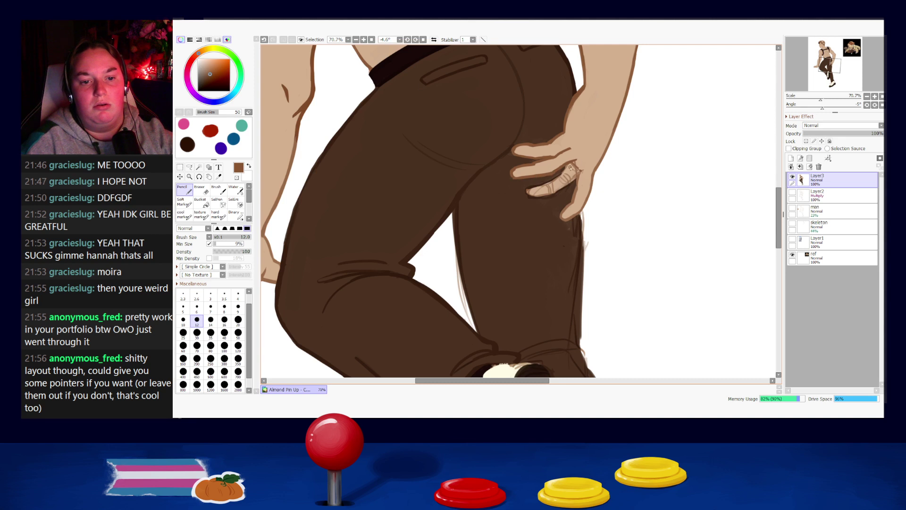
- Paint over the knuckle sketch lines at the base of the third finger with sampled skin tone at brush size 16
left_click(572, 170, "alt")
key("bracketright")
key("bracketright")
key("bracketright")
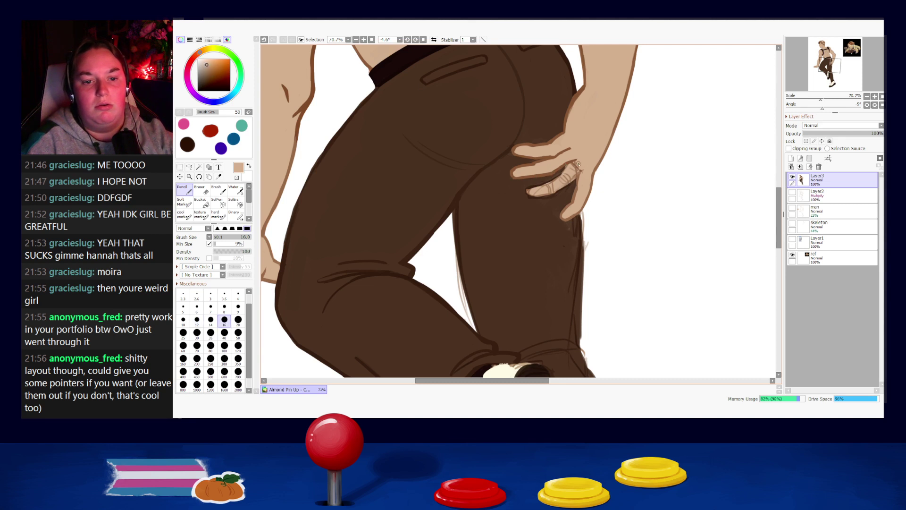
left_click_drag(576, 163, 564, 175)
- Outline the third finger from the knuckle to the tip in sampled outline brown
left_click(568, 172, "alt")
left_click_drag(566, 167, 529, 195)
key("ctrl+z")
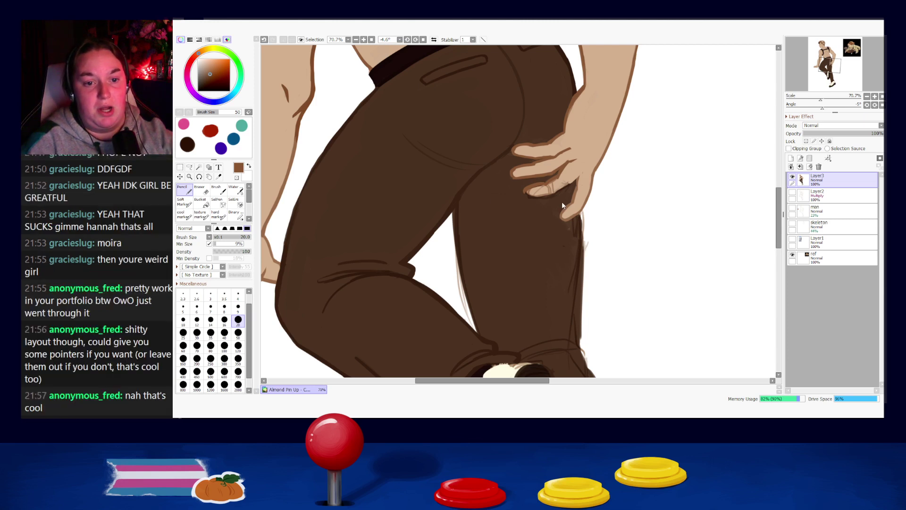
- Cover the remaining sketch lines on the third finger with sampled skin tone at brush size 20 and retouch its tip outline in brown
left_click(580, 171, "alt")
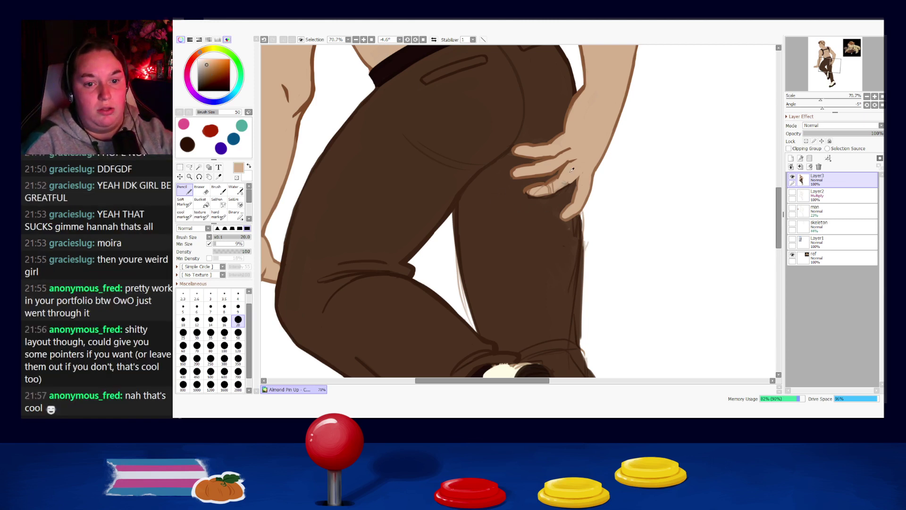
left_click_drag(543, 188, 537, 189)
left_click(536, 185, "alt")
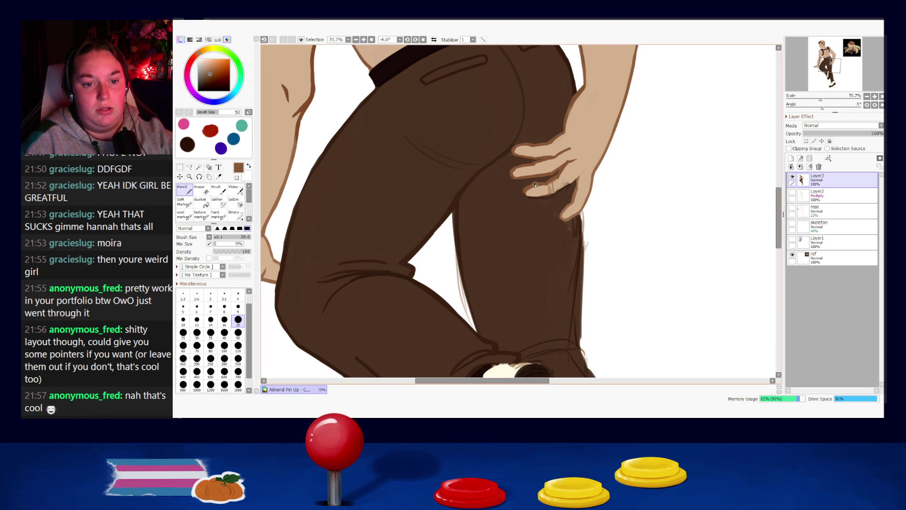
left_click(574, 172, "alt")
left_click_drag(568, 182, 548, 191)
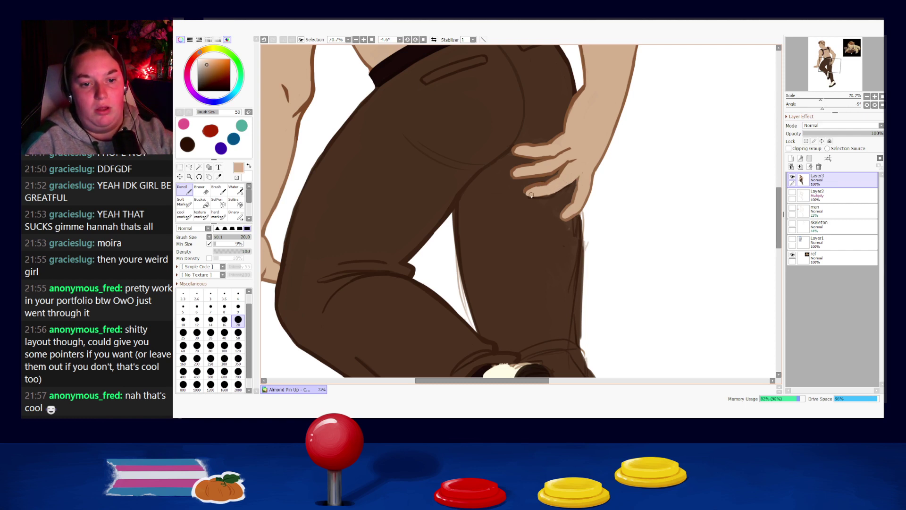
- Redraw the third finger's underside from tip to knuckle in sampled outline brown, undoing the unwanted strokes
left_click(527, 188, "alt")
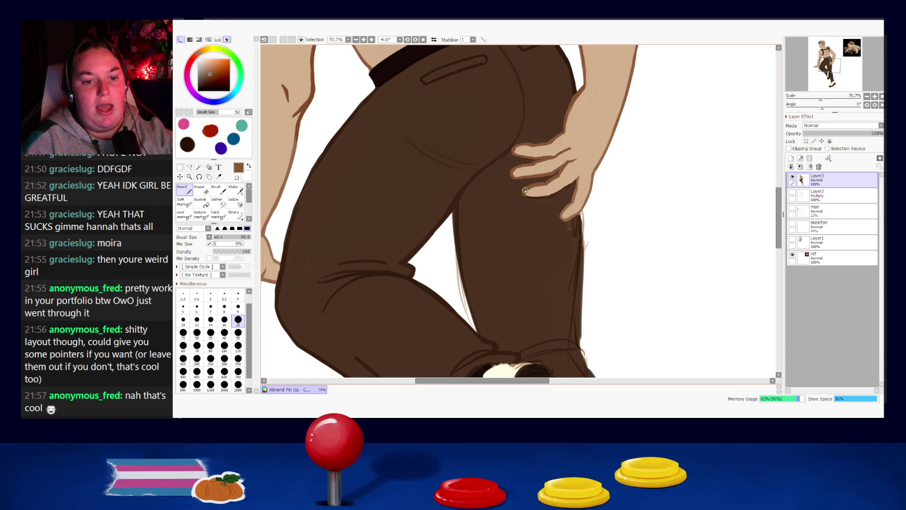
left_click_drag(528, 197, 574, 183)
key("ctrl+z")
key("ctrl+z")
key("ctrl+z")
key("ctrl+z")
- Try retouching the gap between the third and little fingers with sampled skin tone and outline brown, undoing the rejected strokes
left_click(584, 170, "alt")
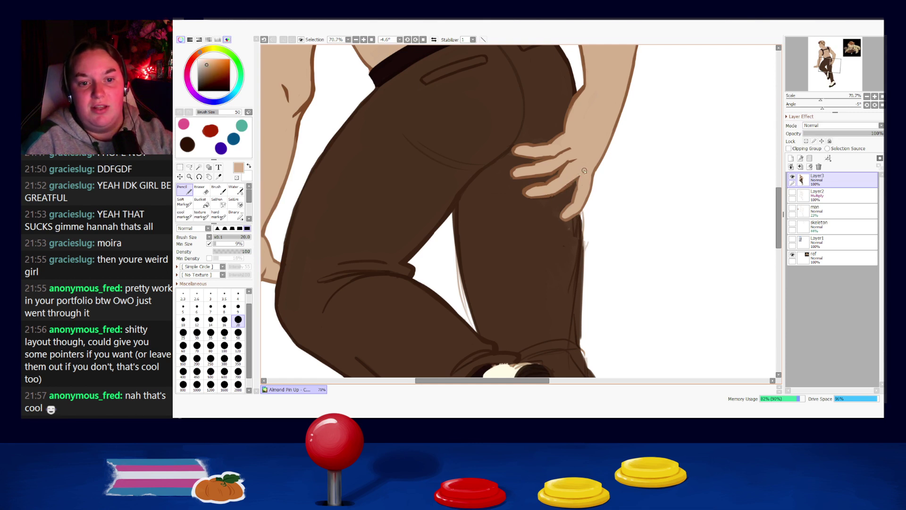
left_click(575, 182, "alt")
key("ctrl+z")
left_click_drag(583, 171, 571, 184)
key("ctrl+z")
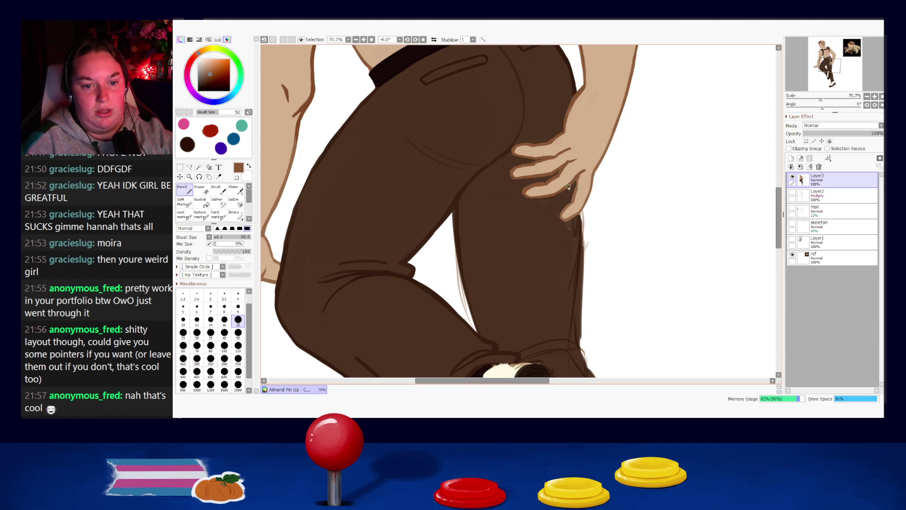
- Clean up the knuckle lines at the base of the fingers with alternating sampled skin tone and outline brown
left_click(582, 177, "alt")
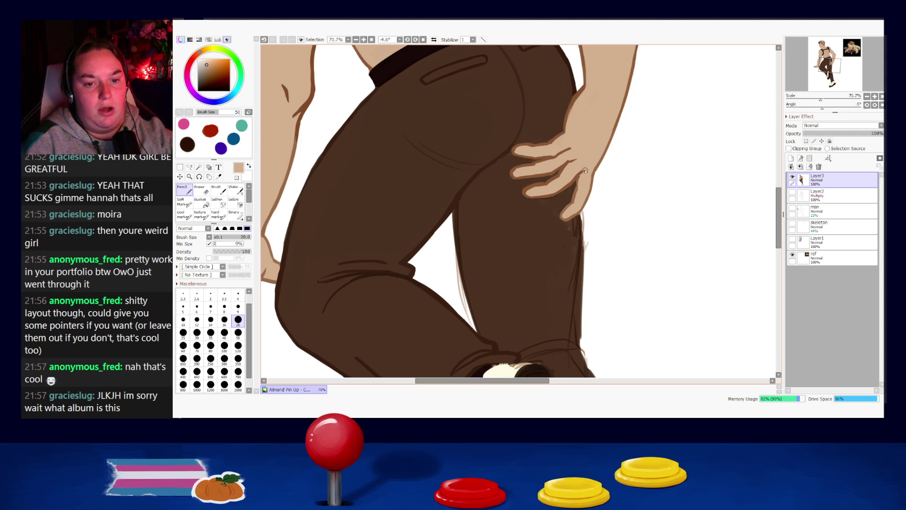
left_click(573, 162, "alt")
left_click(578, 163, "alt")
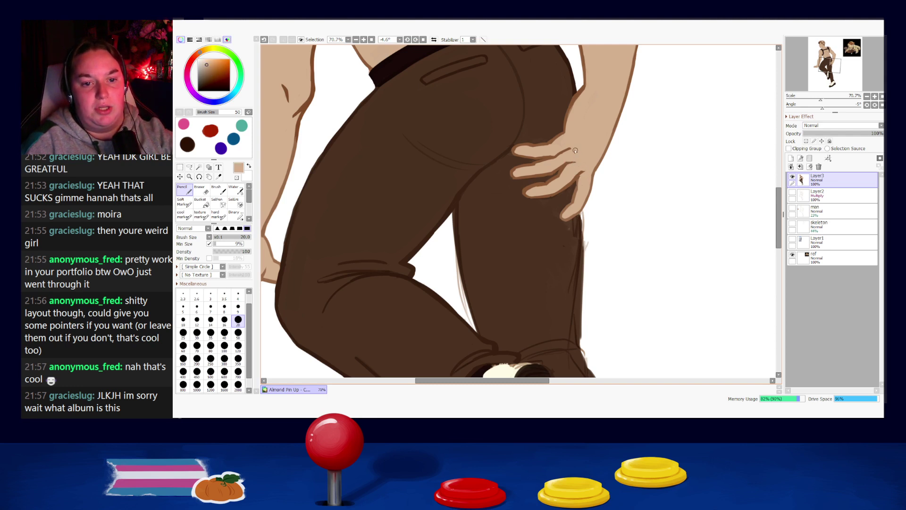
left_click(570, 152, "alt")
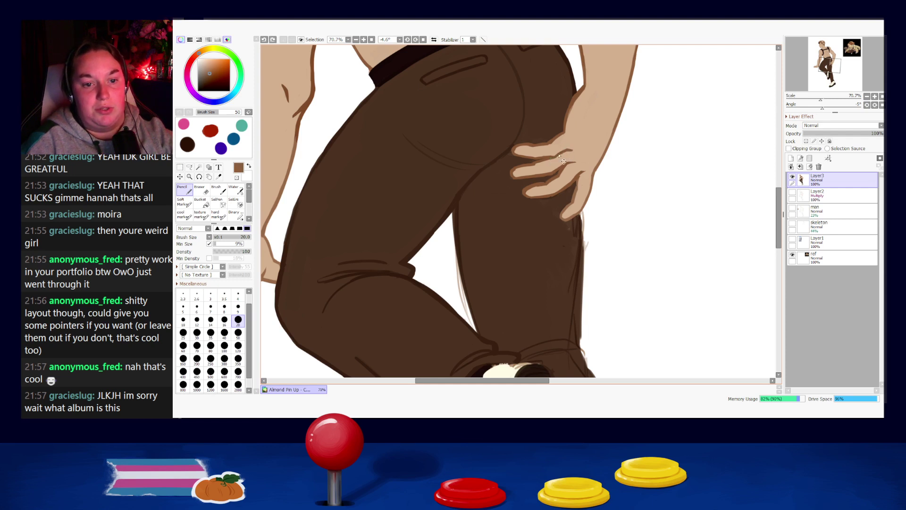
left_click(549, 151, "alt")
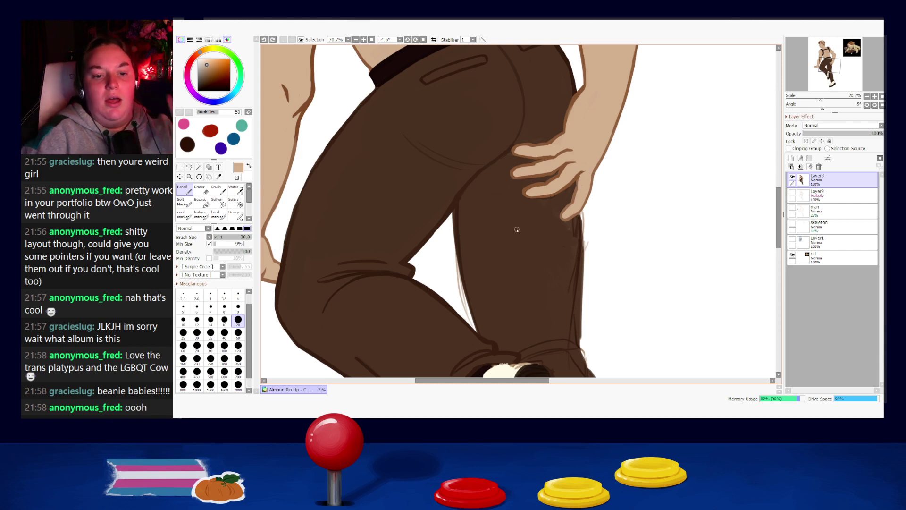
- Trim the third finger's edge with sampled trouser brown and refine the line at the little finger's base in outline brown and skin tone
left_click(531, 213, "alt")
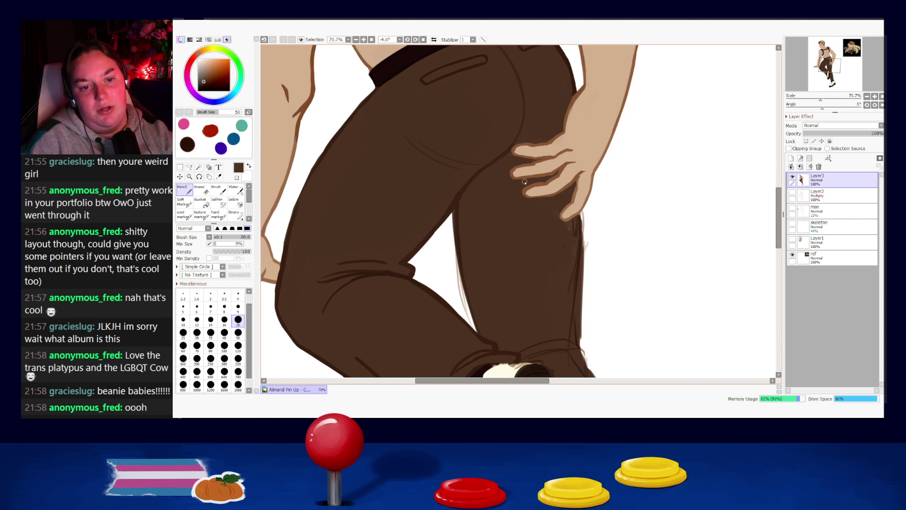
left_click(537, 189, "alt")
left_click(577, 177, "alt")
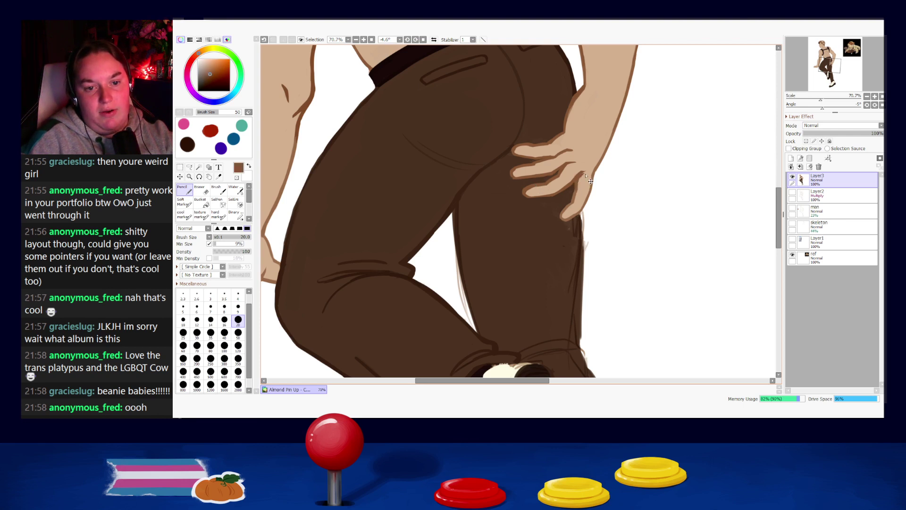
left_click(587, 174, "alt")
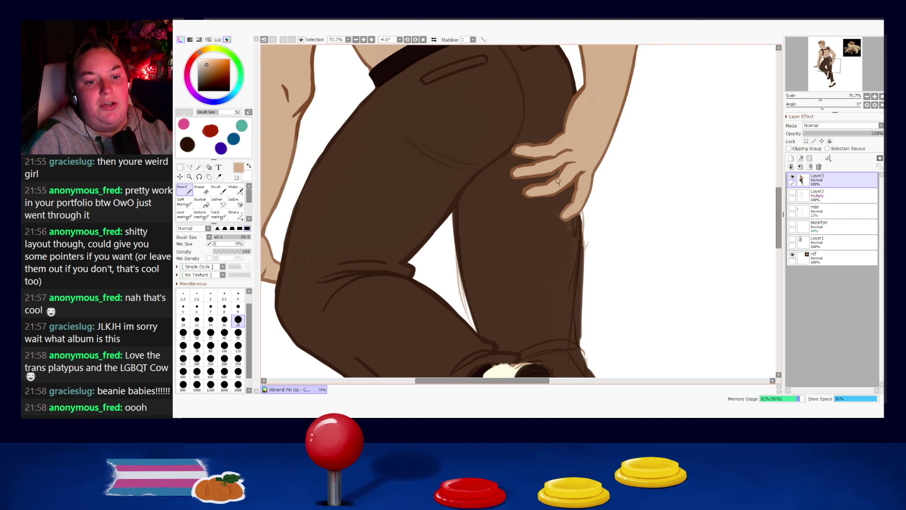
- Cover the stray sketch lines on the thigh below the hand with sampled trouser brown
left_click(532, 164, "alt")
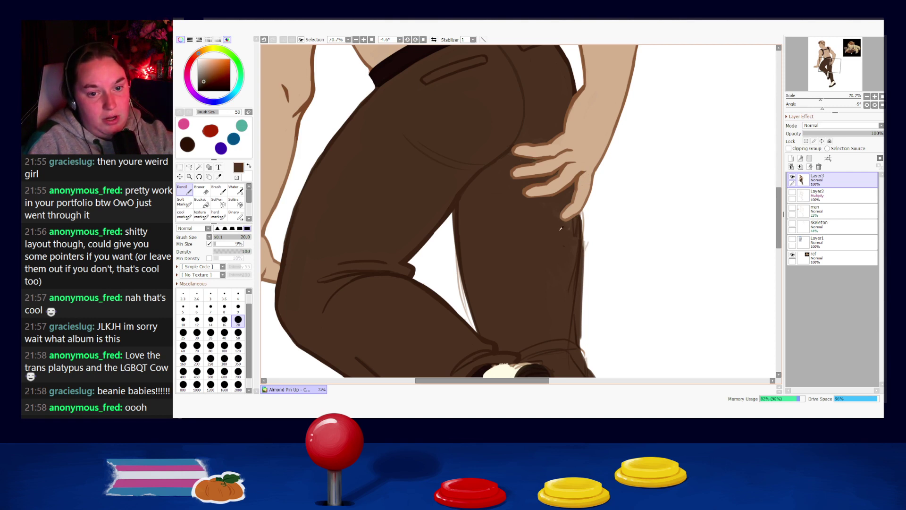
left_click_drag(579, 273, 556, 194)
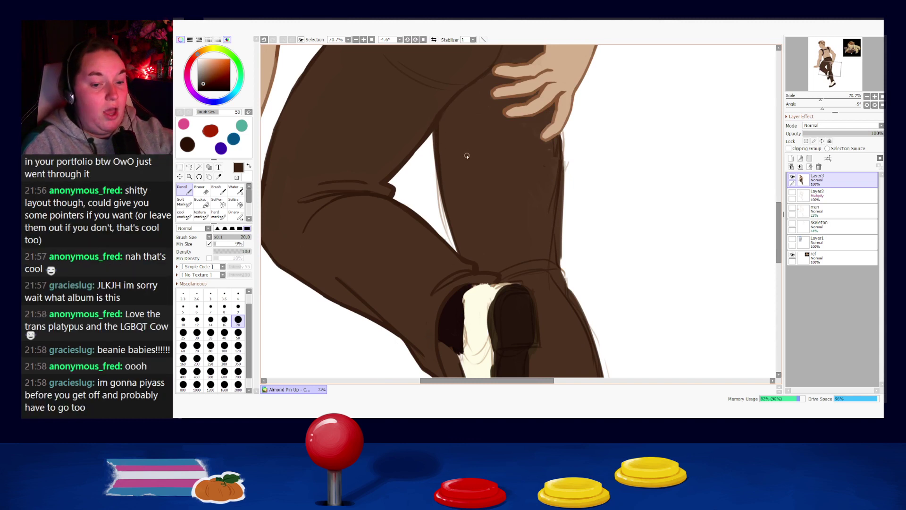
- Check the whole figure on the full canvas and close the drawing
scroll(543, 223, "down", 3)
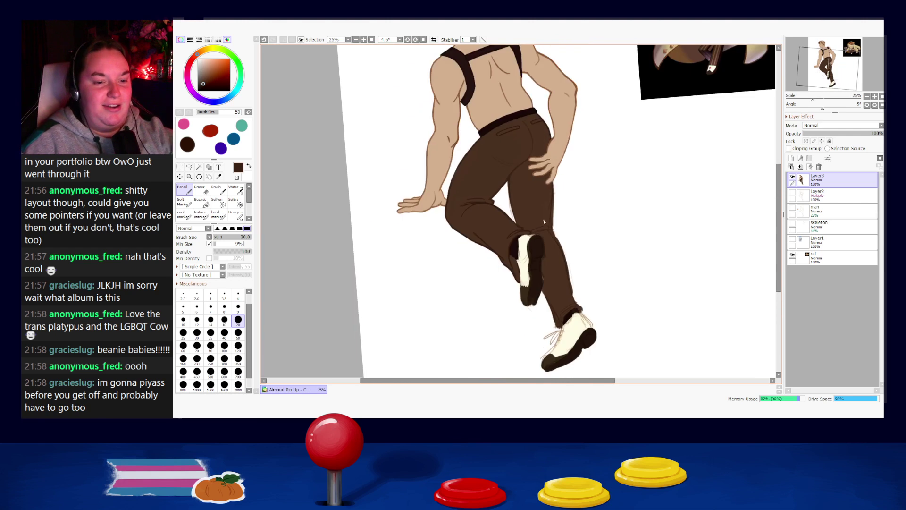
scroll(543, 223, "down", 2)
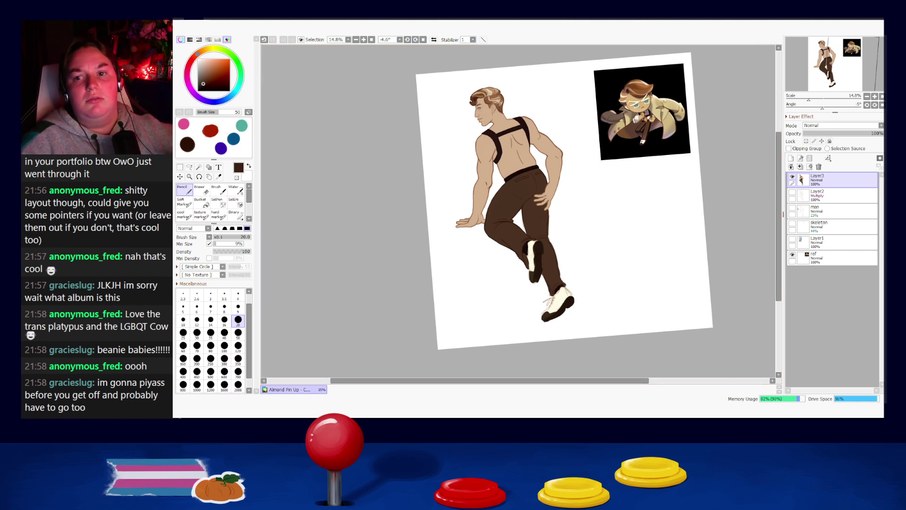
key("ctrl+w")
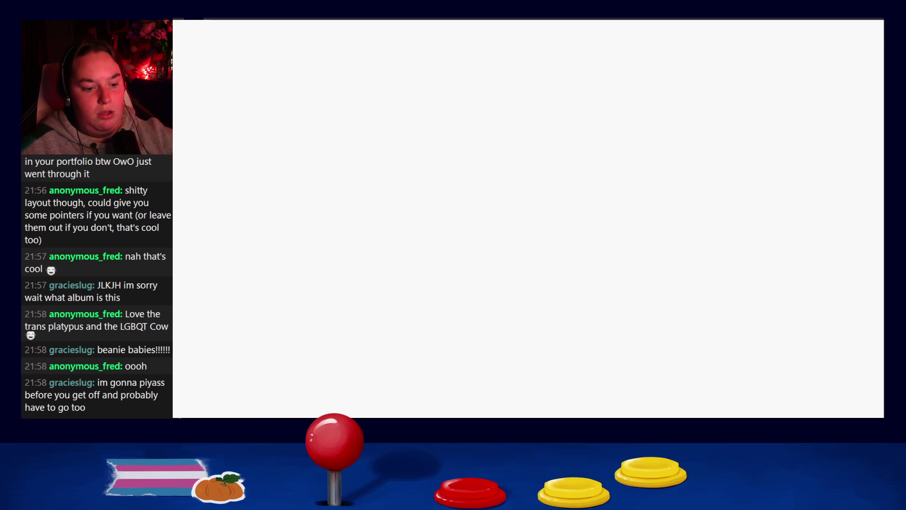